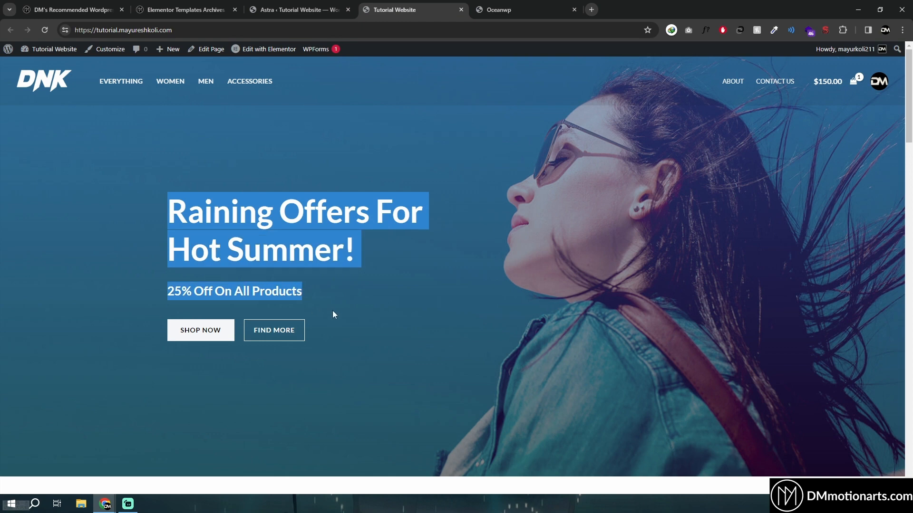
Compare the home page of the Tutorial Website with the home page of the Oceanwp store site
click(332, 310)
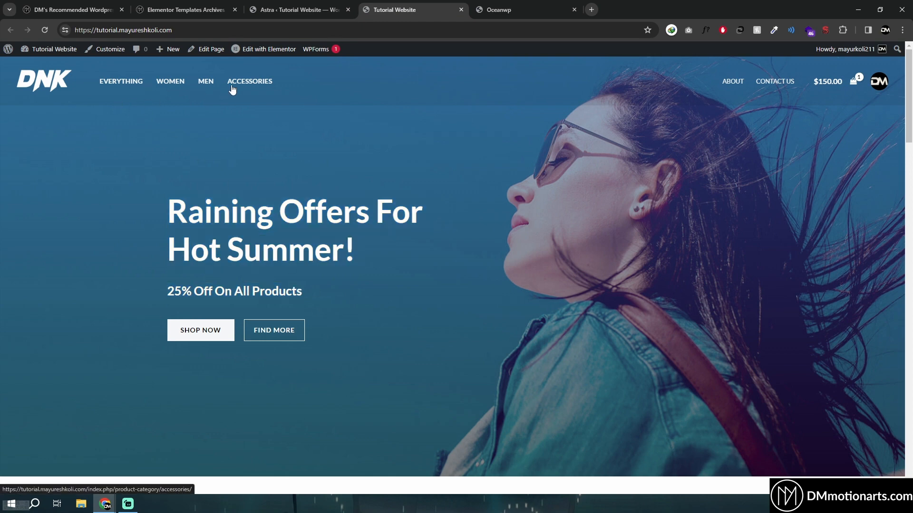
click(532, 10)
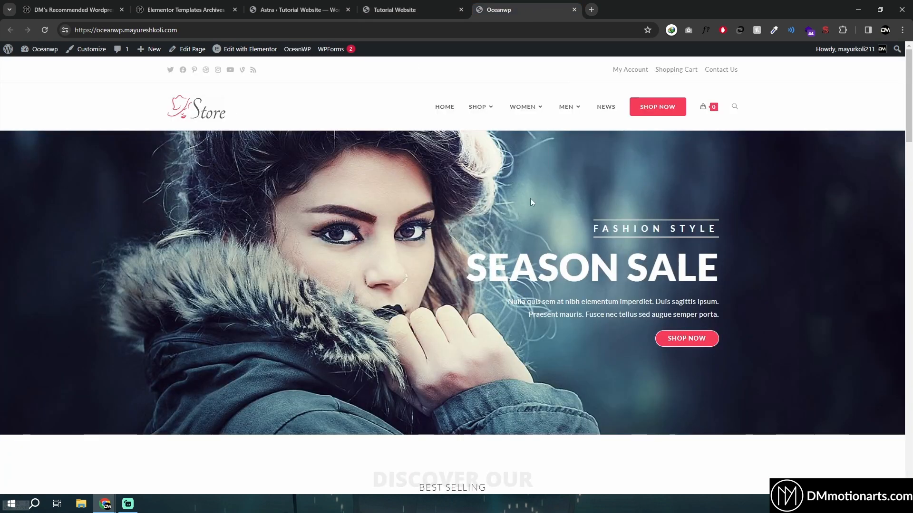
click(389, 6)
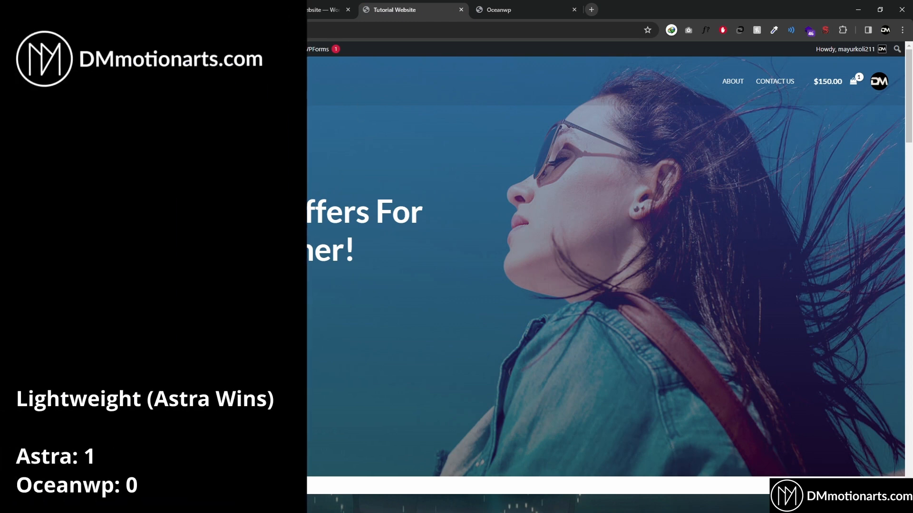
click(499, 9)
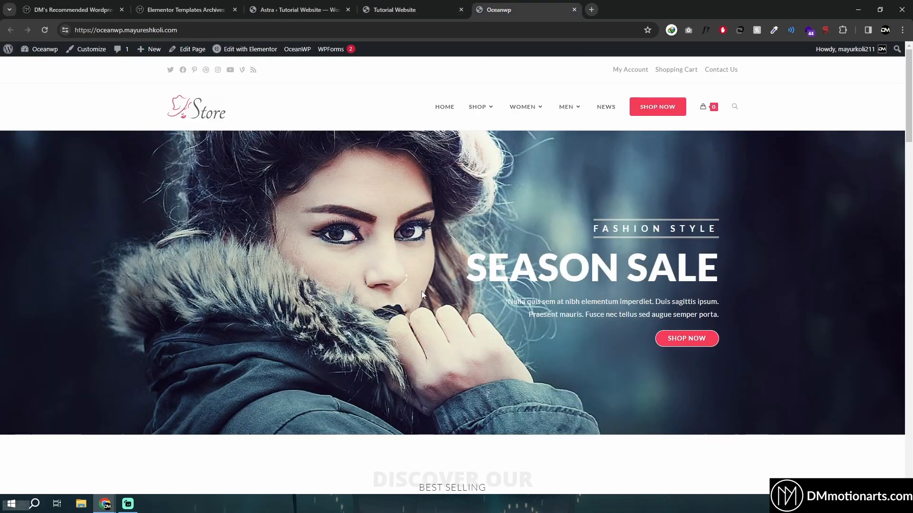
click(389, 9)
drag(169, 209, 368, 255)
click(387, 260)
click(369, 213)
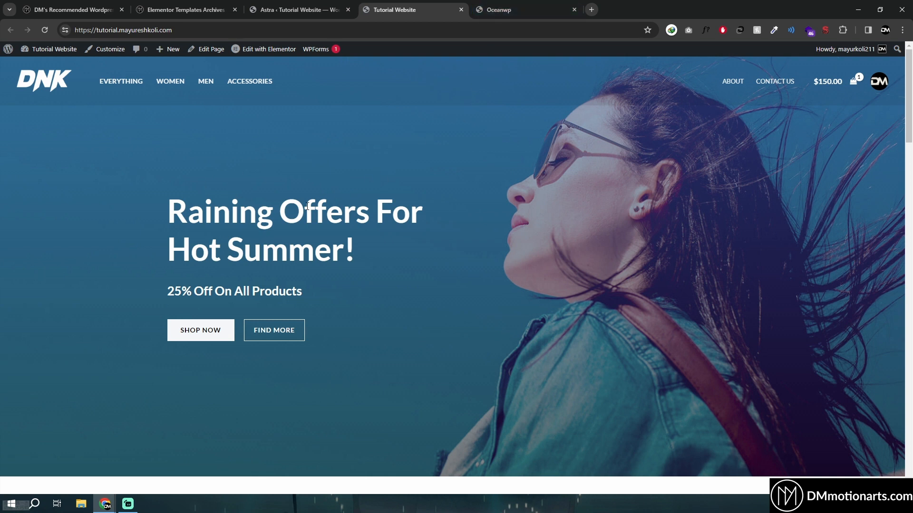
drag(168, 209, 230, 186)
click(230, 185)
Open the WordPress dashboards of both the Tutorial Website and the Oceanwp site and compare them
click(58, 64)
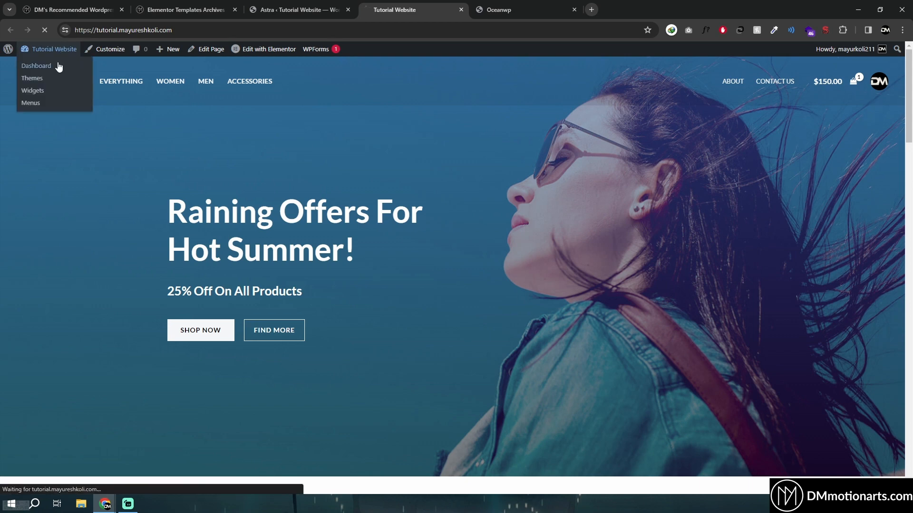
key(ctrl+Tab)
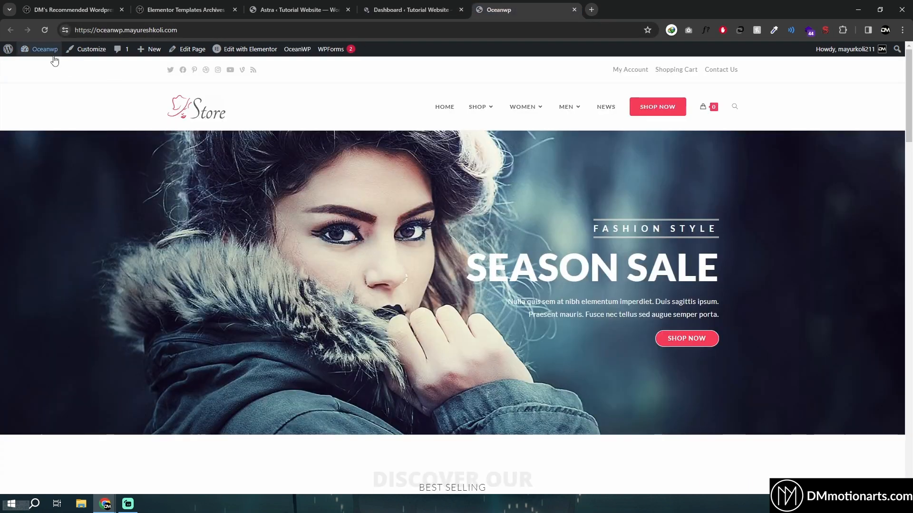
mouse_move(45, 50)
click(53, 65)
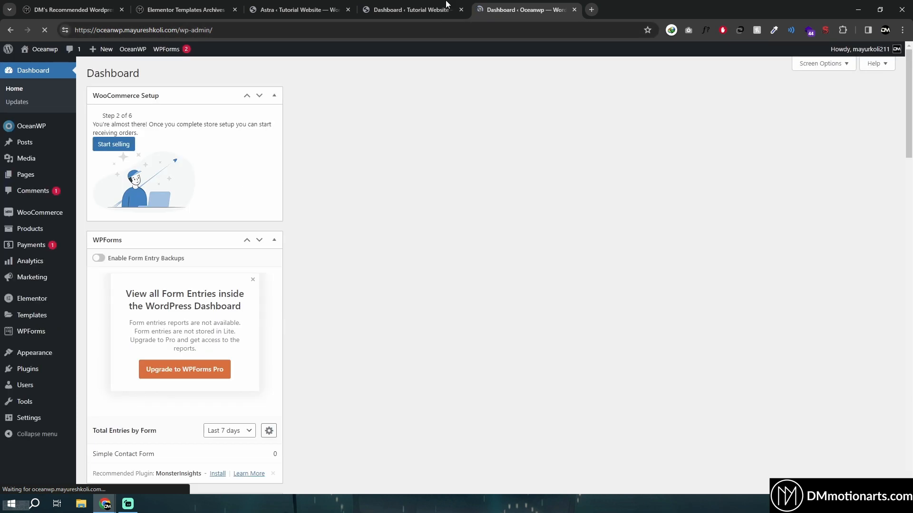
click(411, 9)
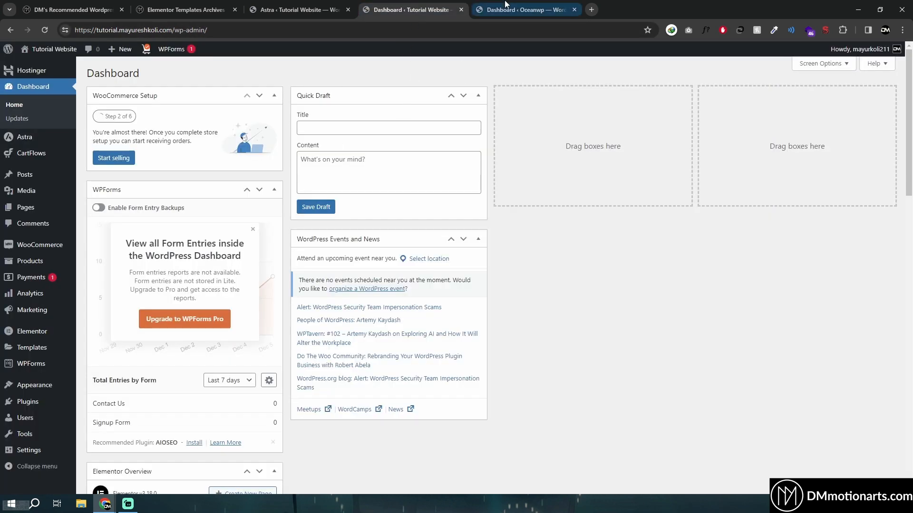
click(504, 5)
click(449, 2)
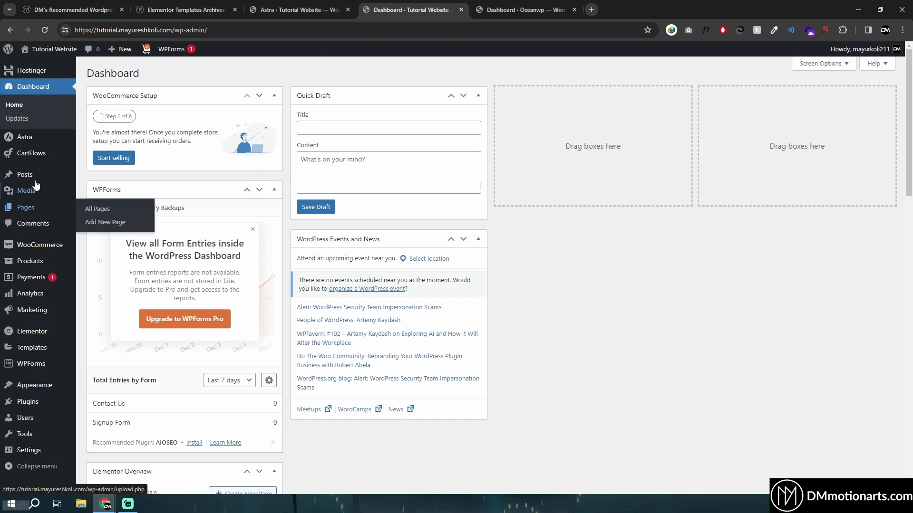
Open the Astra dashboard on the Tutorial Website and go to its Starter Templates gallery
mouse_move(40, 165)
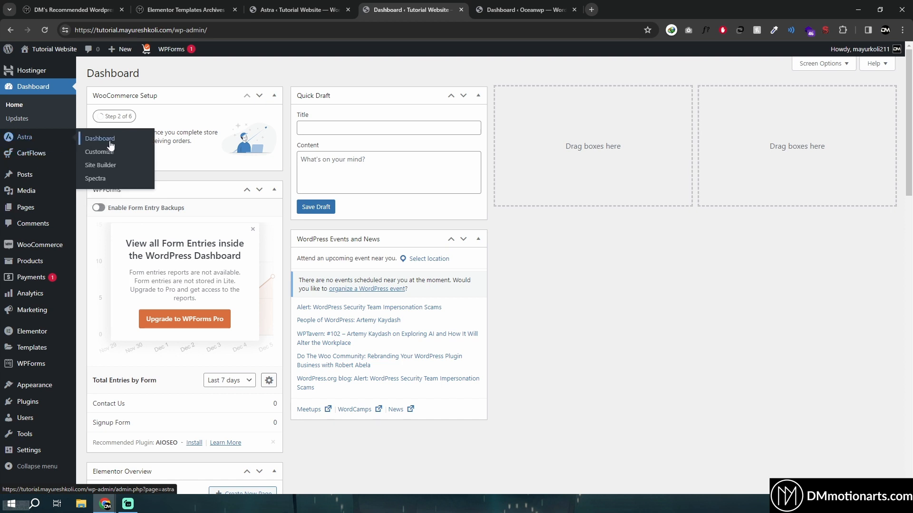
click(98, 139)
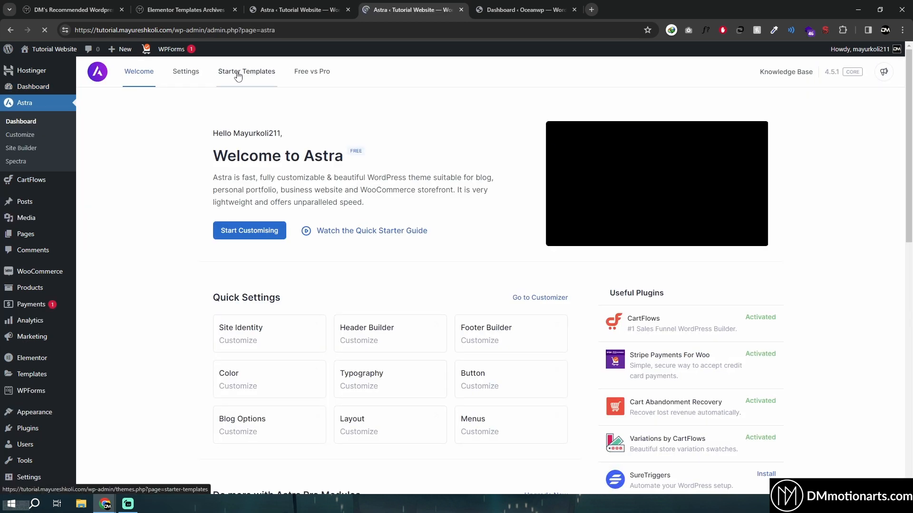
click(239, 75)
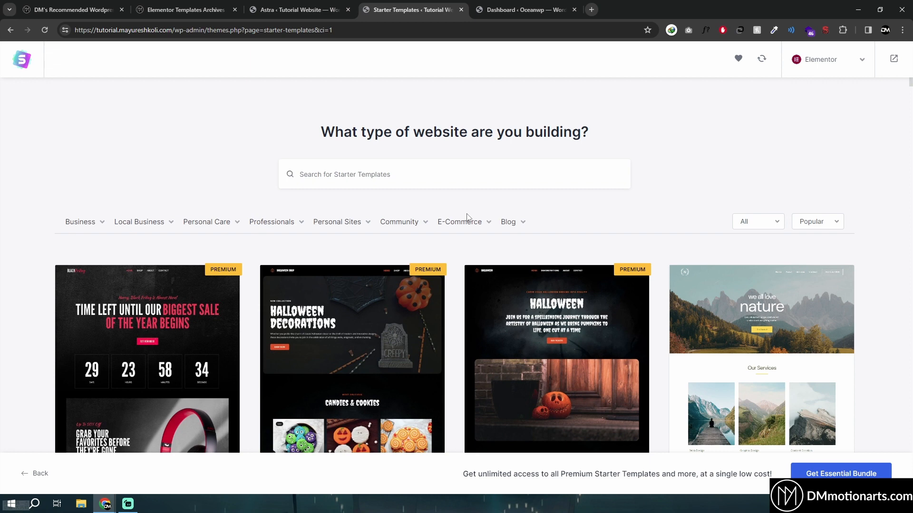
scroll(464, 242, down, 7)
Open the Install Demos page of the OceanWP panel on the Oceanwp site
click(529, 5)
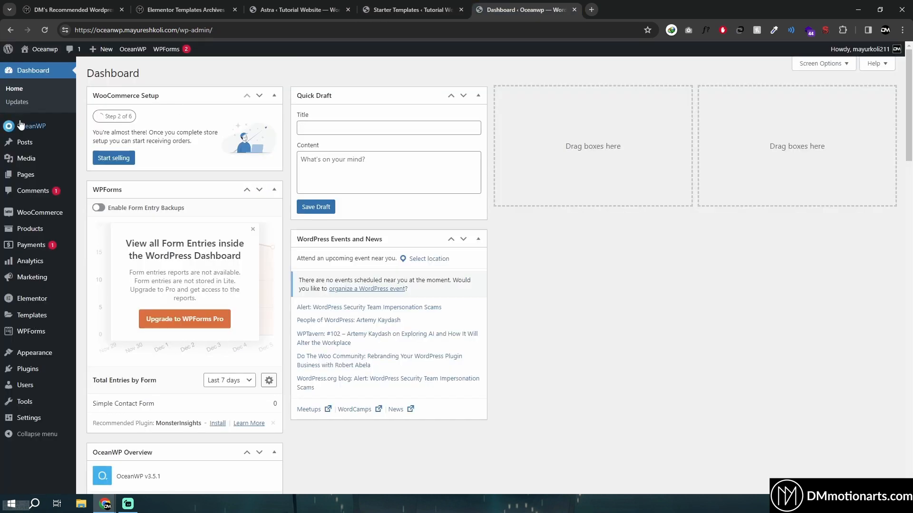
mouse_move(20, 125)
click(108, 186)
Browse the Astra Starter Templates gallery on the Tutorial Website to examine the range of free and premium templates
key(ctrl+Page_Up)
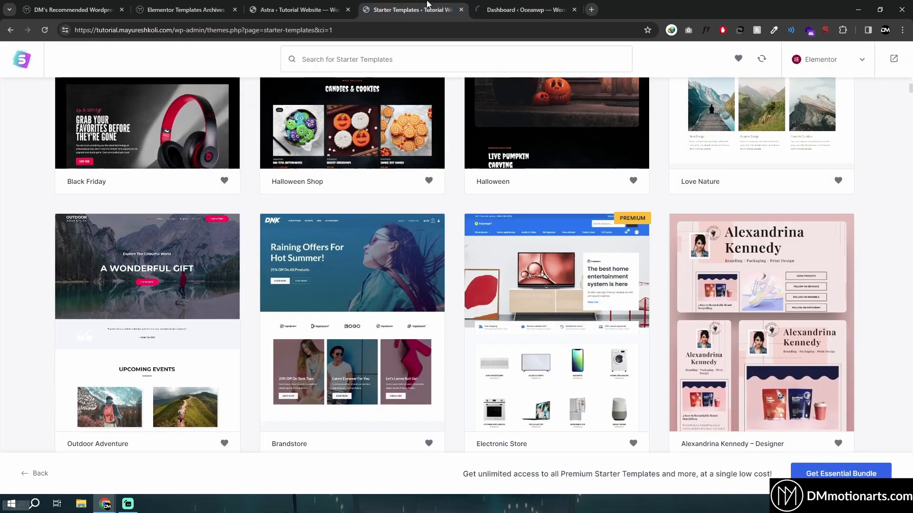
scroll(194, 186, down, 4)
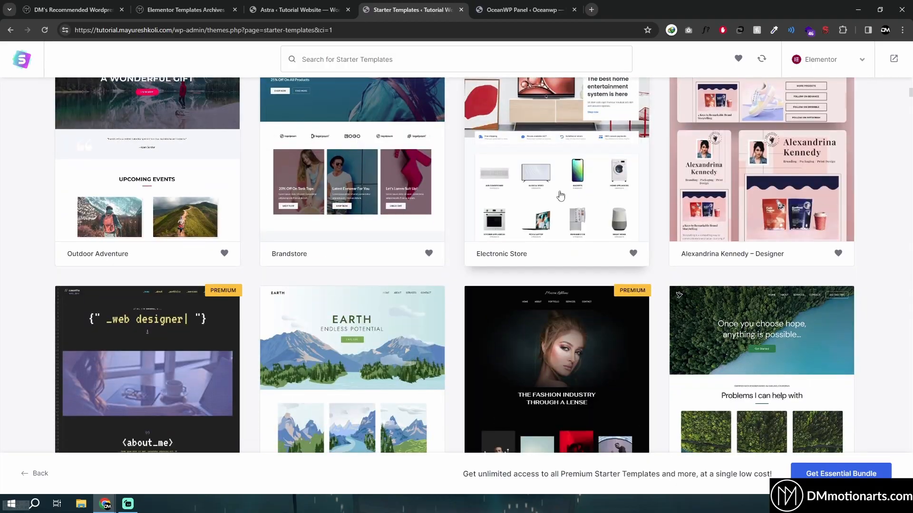
scroll(453, 310, down, 15)
scroll(454, 310, down, 20)
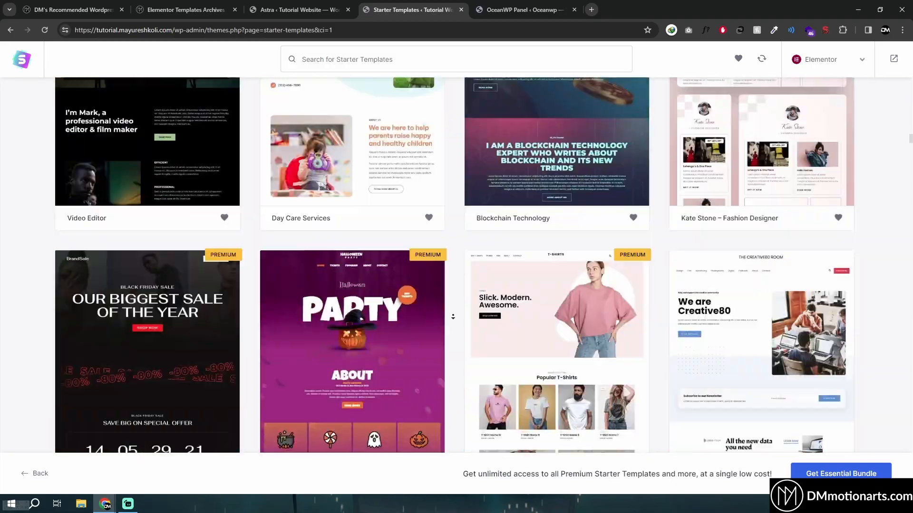
scroll(453, 321, down, 6)
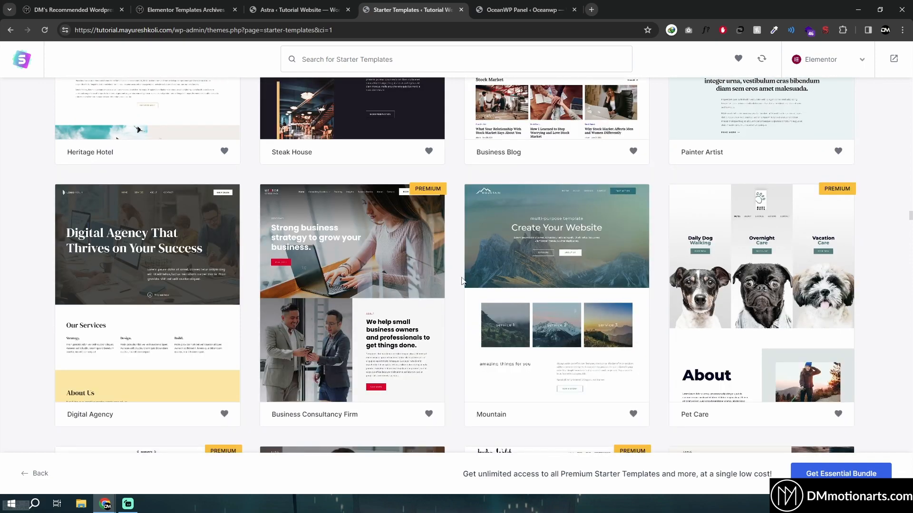
scroll(462, 280, down, 20)
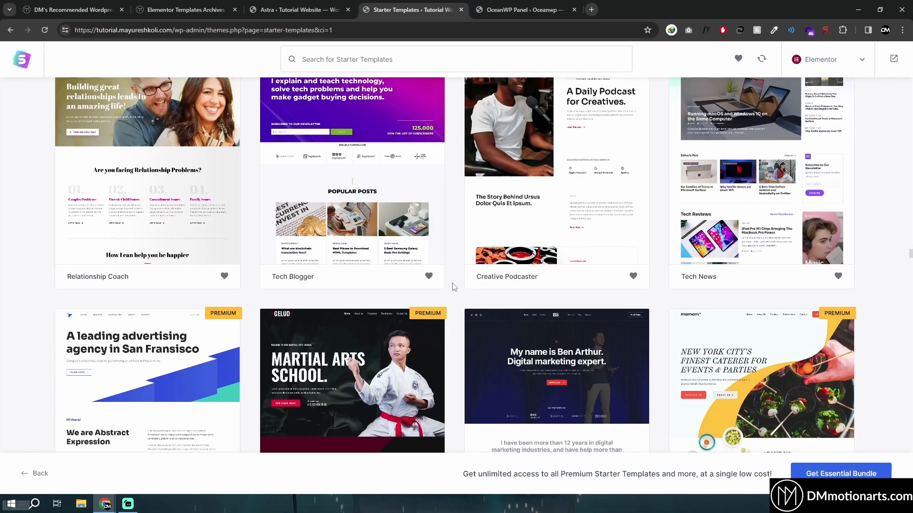
scroll(454, 287, down, 8)
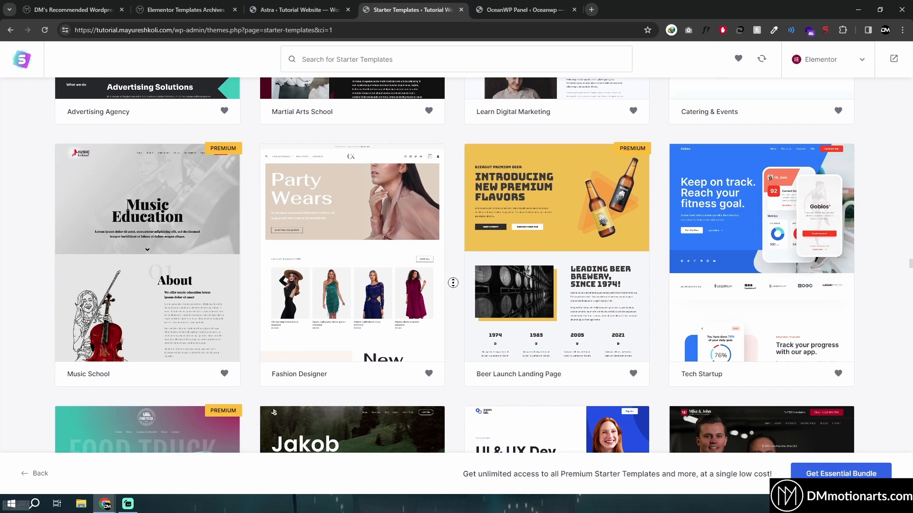
scroll(457, 287, down, 5)
scroll(453, 283, down, 8)
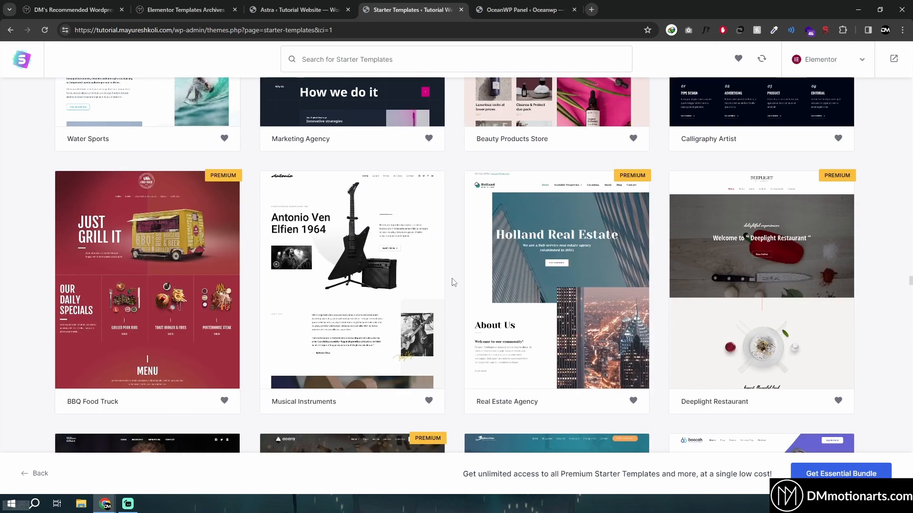
scroll(452, 291, up, 10)
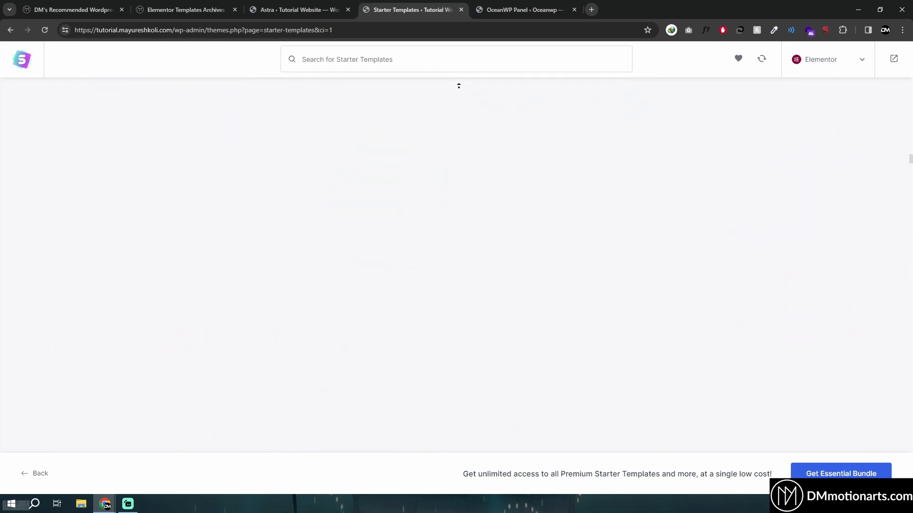
scroll(458, 85, up, 5)
Review the Recommended Themes section on DM's recommended WordPress products page
click(186, 10)
click(84, 14)
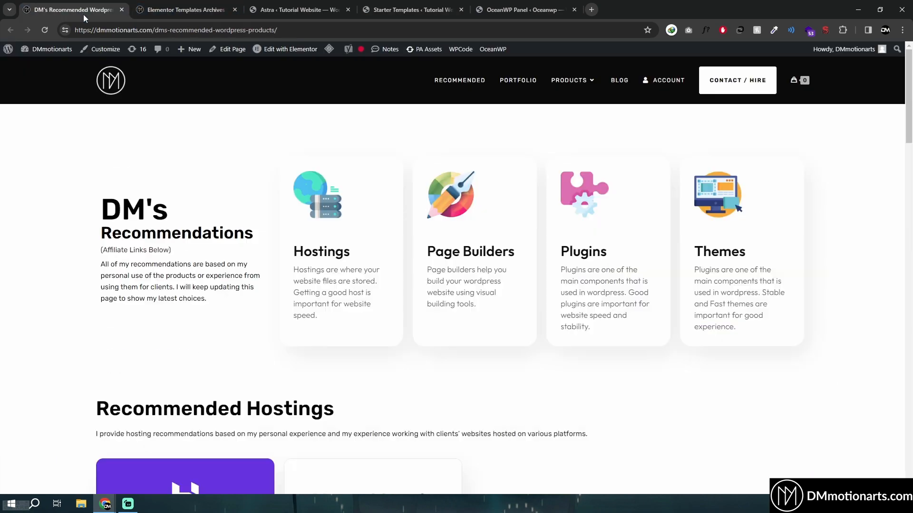
scroll(197, 308, down, 20)
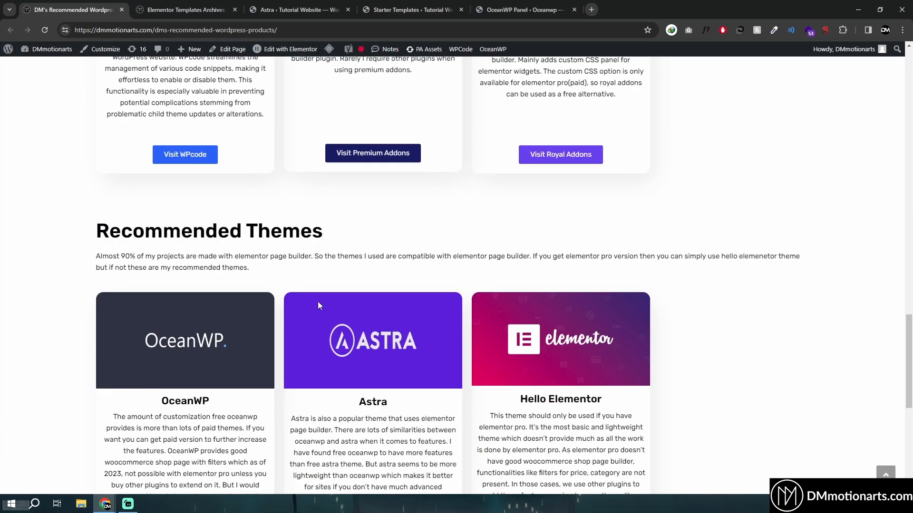
scroll(318, 305, down, 5)
Return to the Starter Templates gallery and open the Brandstore template's preview
click(411, 10)
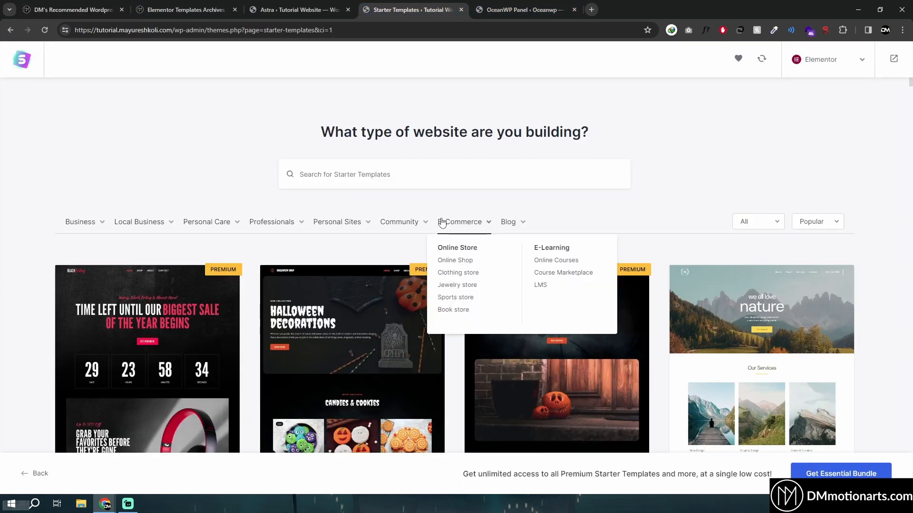
scroll(458, 311, down, 4)
scroll(458, 312, up, 4)
scroll(442, 311, down, 4)
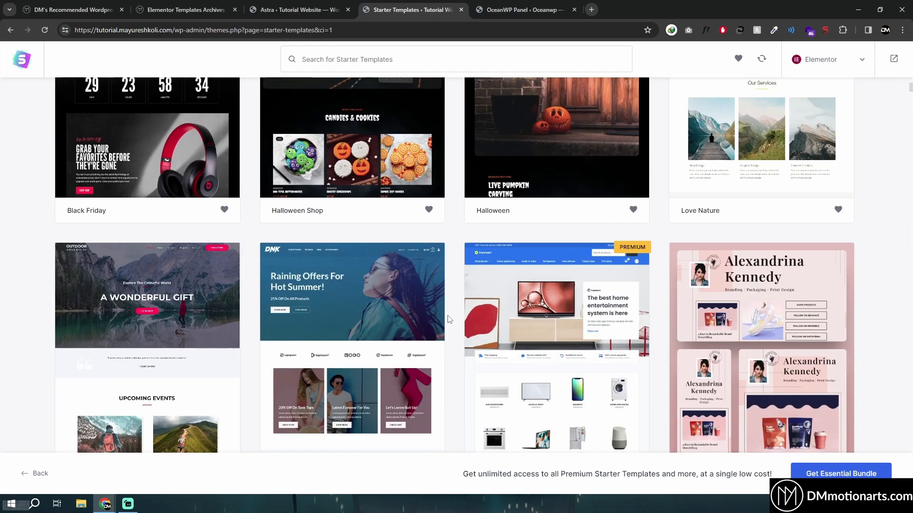
scroll(310, 312, down, 3)
click(311, 263)
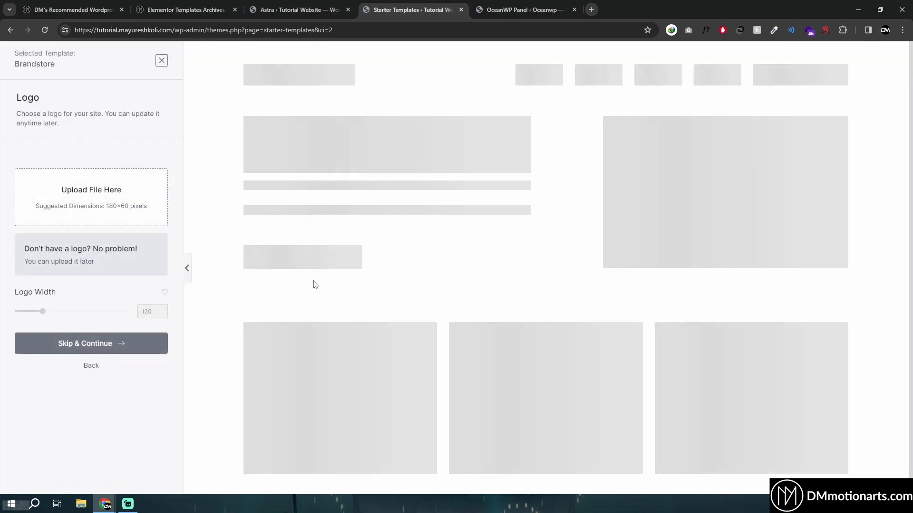
Open the Tutorial Website's front page in a new browser tab and place it after the Starter Templates tab
click(299, 10)
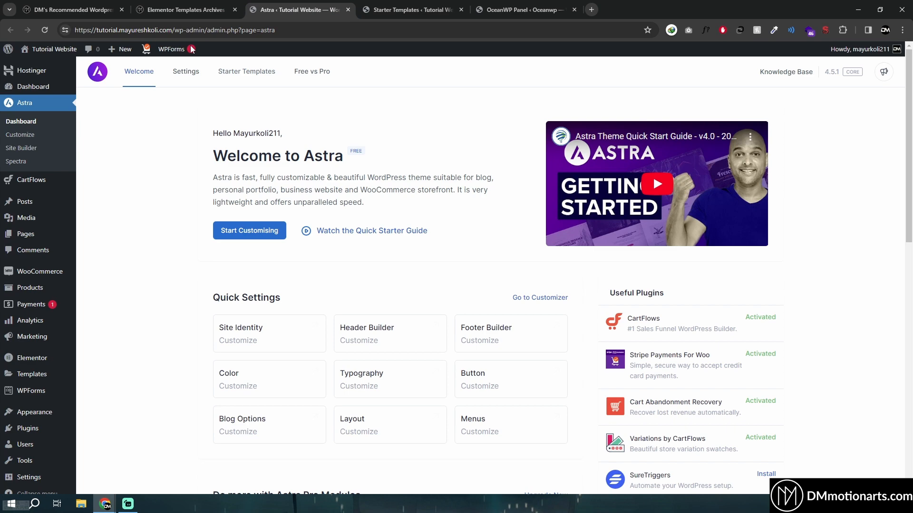
middle_click(57, 53)
drag(434, 7, 504, 4)
Examine the "Raining Offers For Hot Summer!" banner in the Brandstore template preview
click(397, 5)
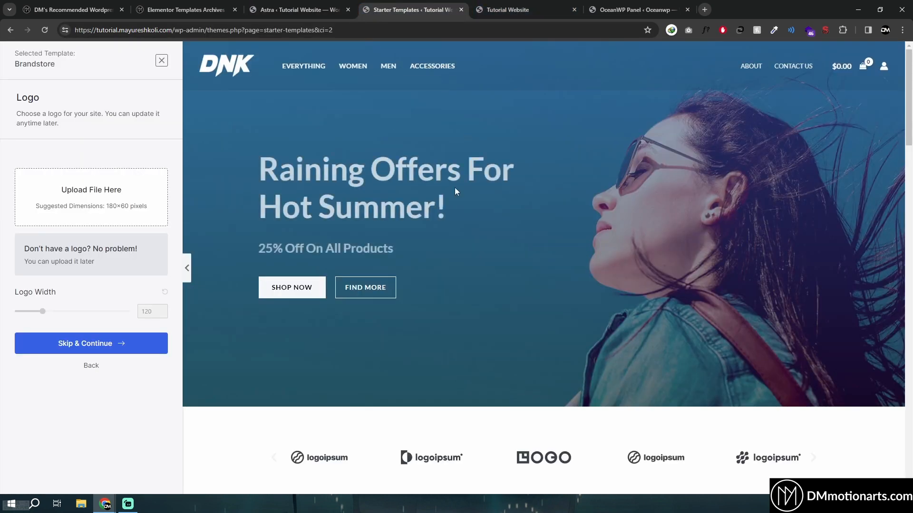
drag(263, 169, 417, 234)
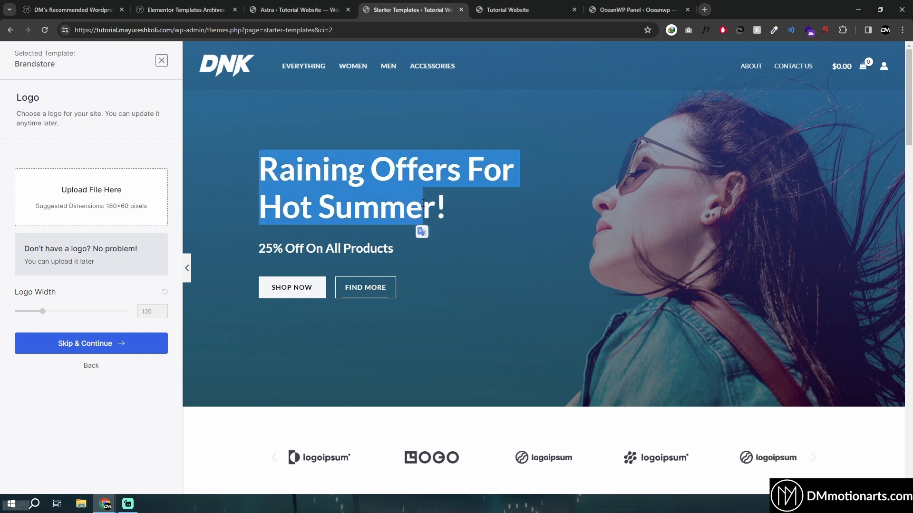
click(370, 93)
Look through the live Tutorial Website home page and open its Women category page
click(521, 6)
scroll(483, 277, down, 20)
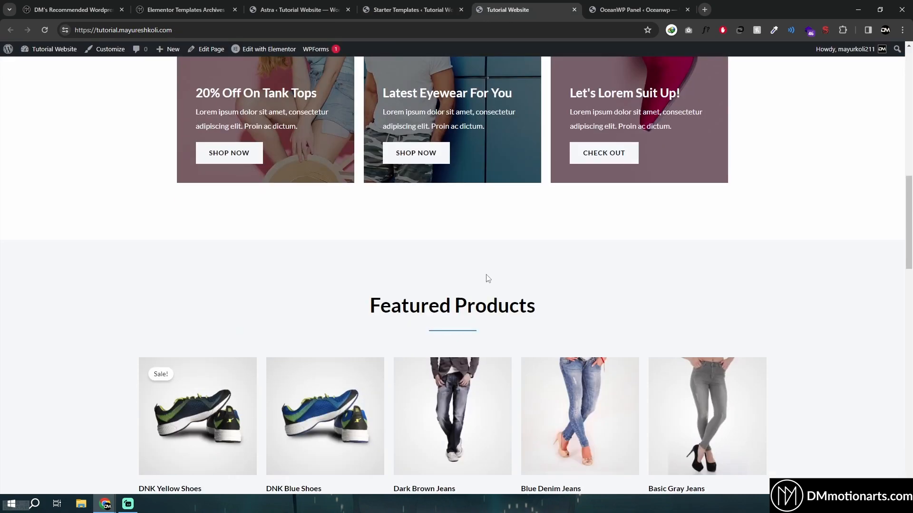
scroll(467, 297, down, 4)
scroll(446, 104, up, 20)
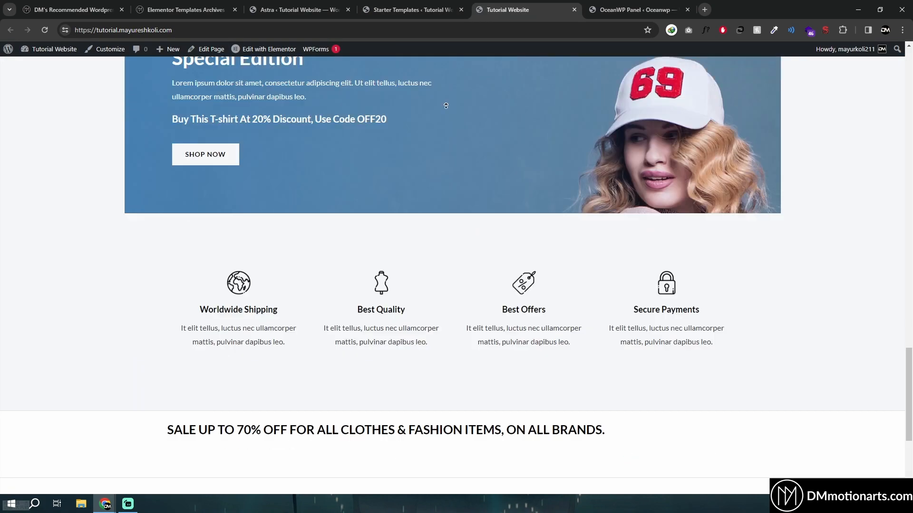
click(201, 90)
Browse the free demo templates on the Install Demos page of the OceanWP panel
click(635, 10)
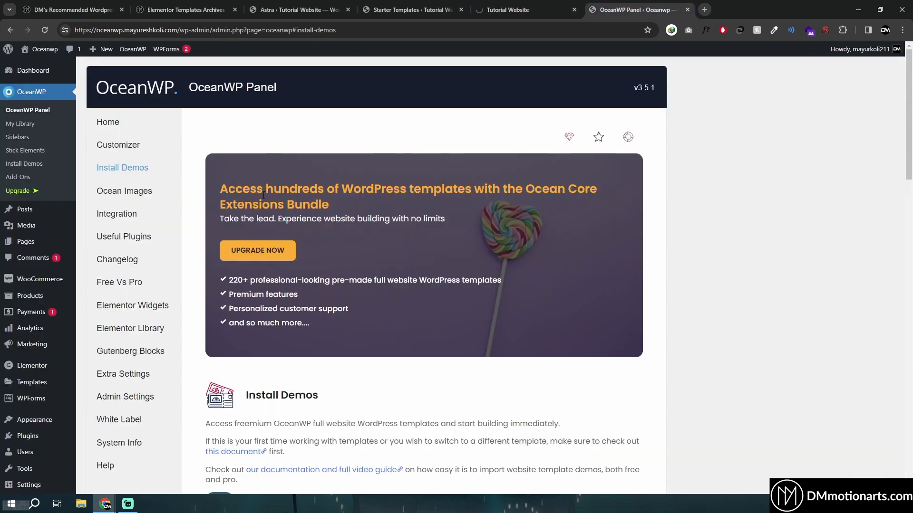
scroll(234, 246, down, 8)
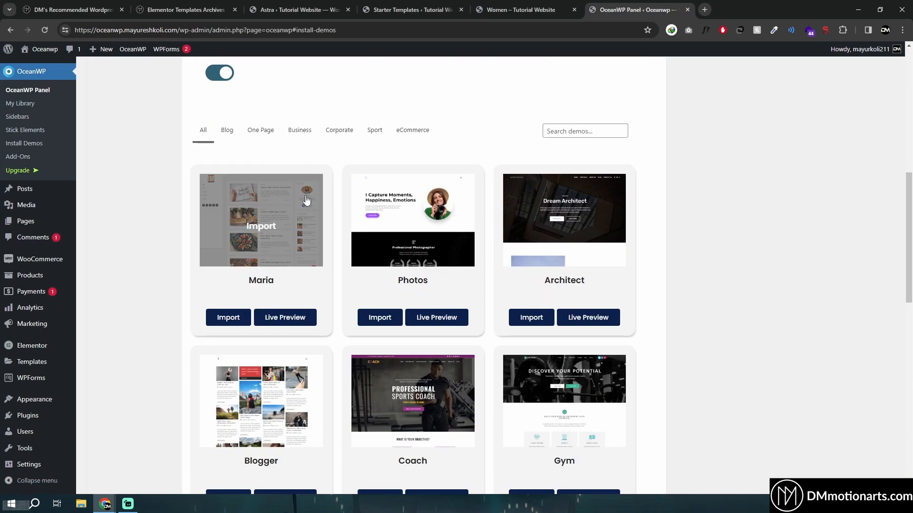
scroll(306, 199, down, 12)
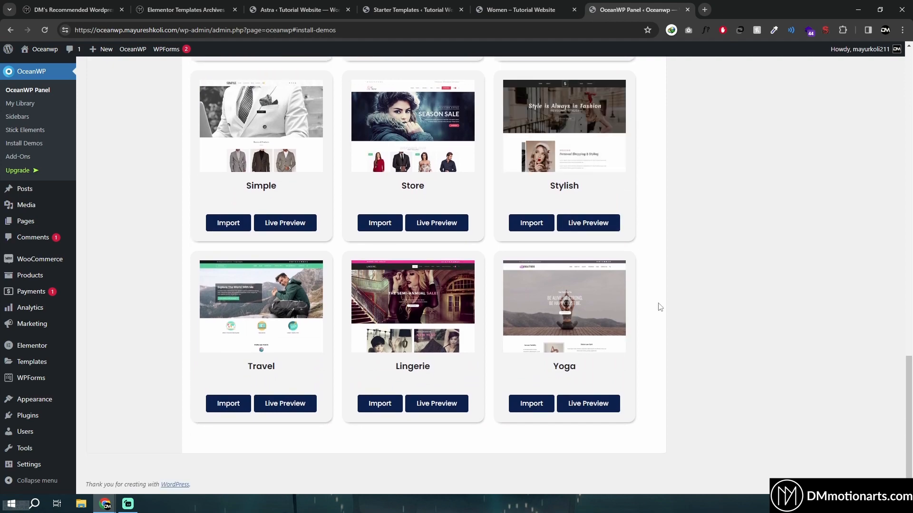
Look over the Install Demos gallery again, from the Maria and Photos templates through to Lingerie and Yoga
scroll(660, 280, up, 15)
scroll(660, 326, down, 8)
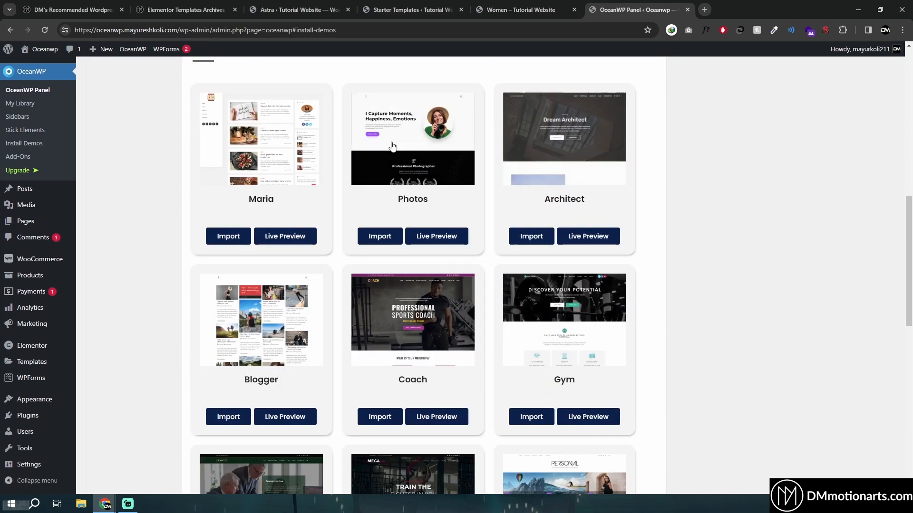
scroll(280, 285, down, 6)
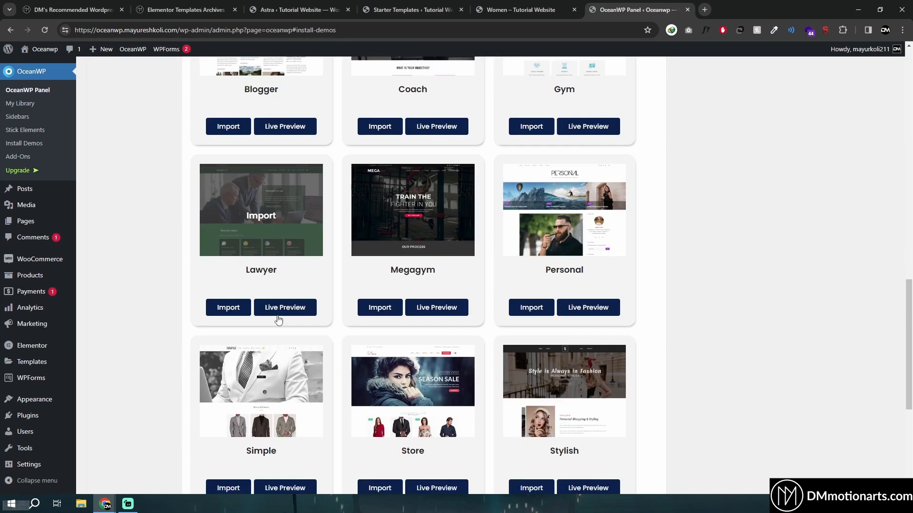
scroll(278, 320, down, 5)
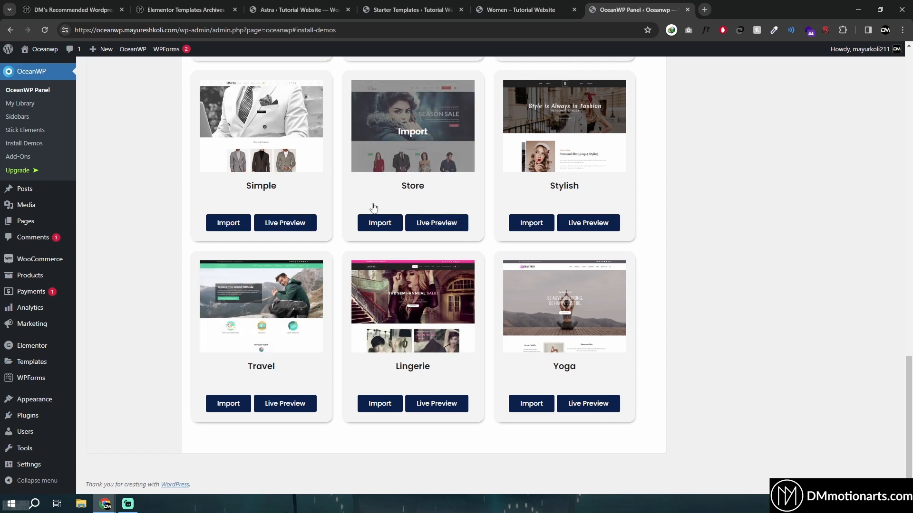
scroll(375, 206, up, 3)
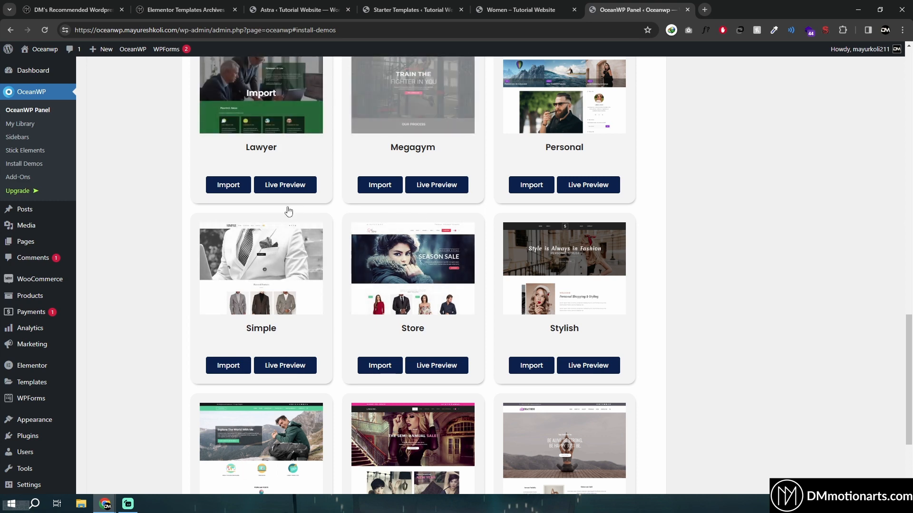
scroll(174, 200, up, 3)
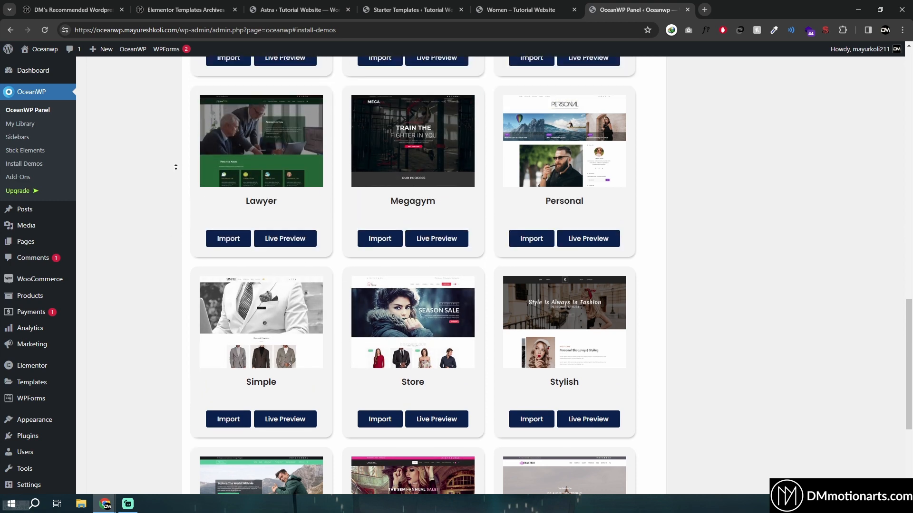
Open the live Oceanwp site in a new browser tab and examine the Shop and Women dropdown menus in its header
mouse_move(31, 49)
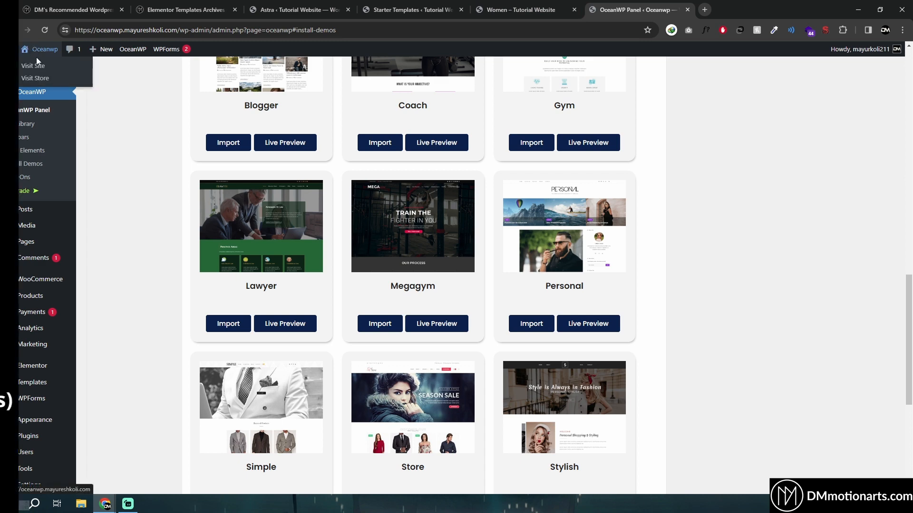
middle_click(37, 66)
click(702, 5)
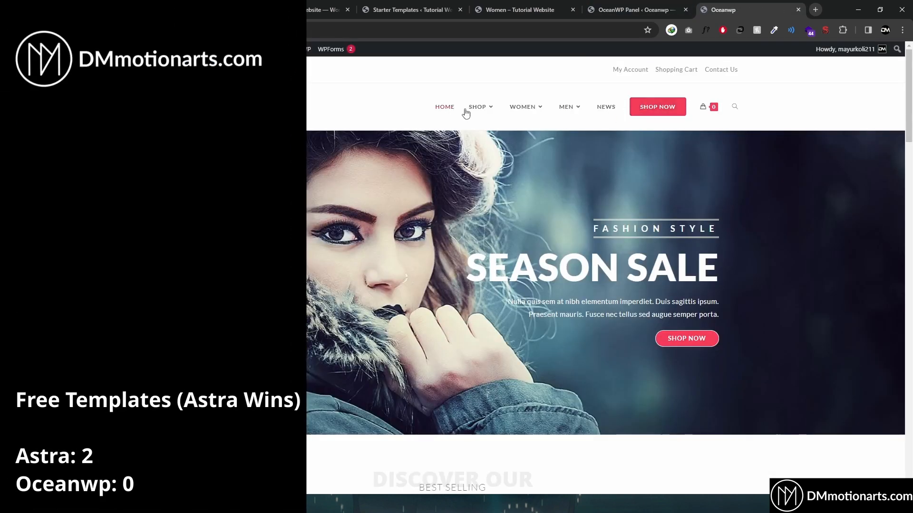
mouse_move(539, 117)
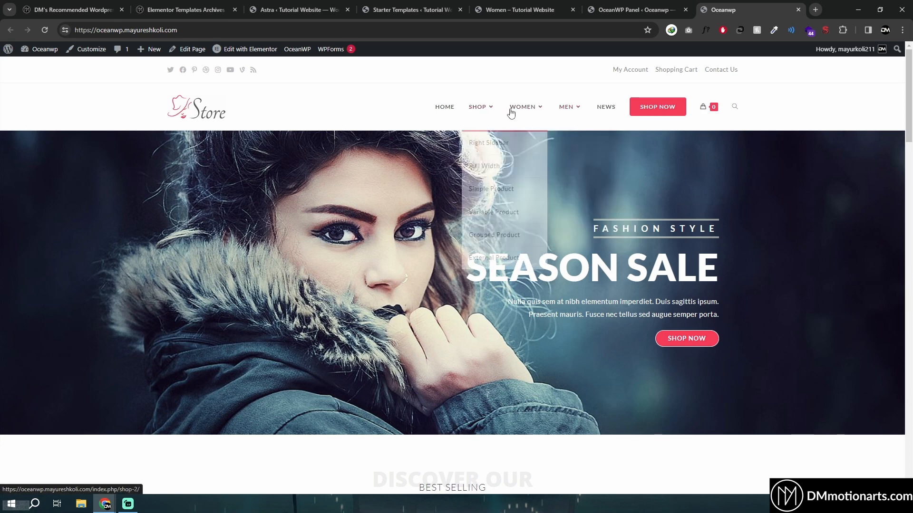
mouse_move(511, 113)
mouse_move(547, 215)
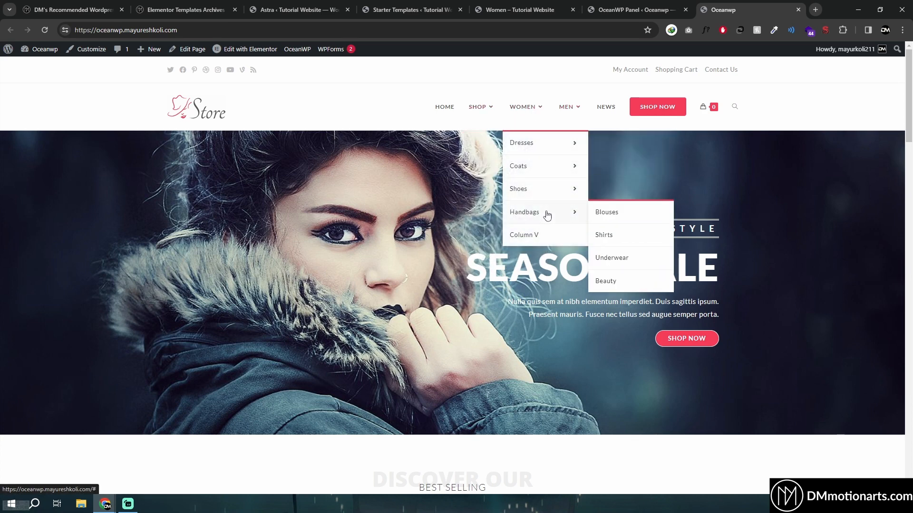
mouse_move(581, 155)
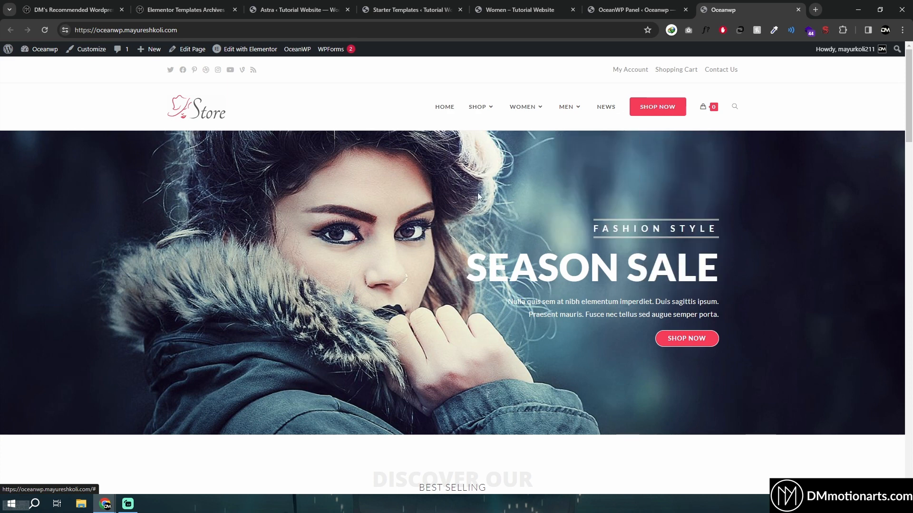
Compare the header and design of the Tutorial Website's Women page with the Oceanwp store's front page
click(495, 7)
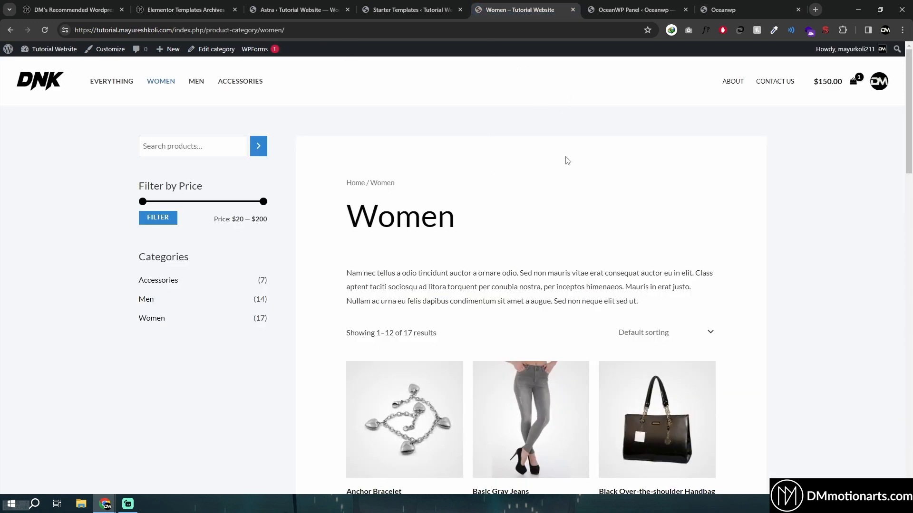
click(727, 9)
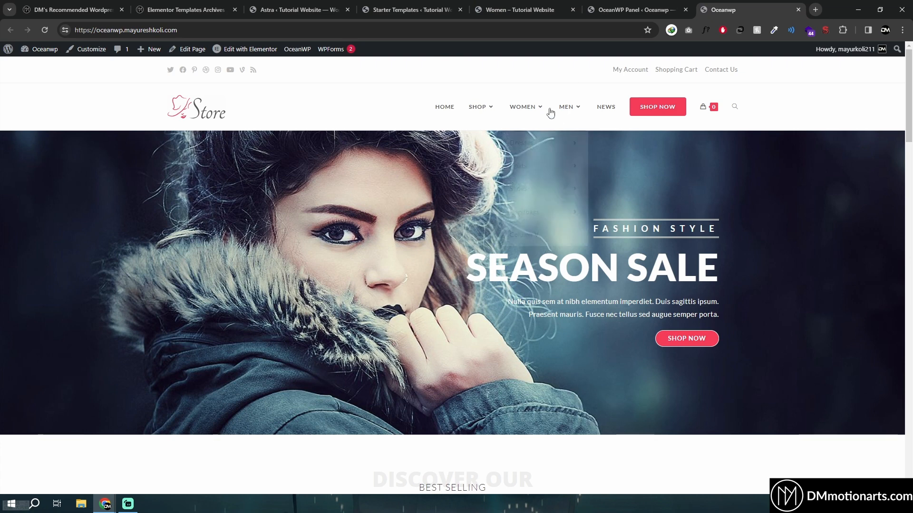
click(516, 10)
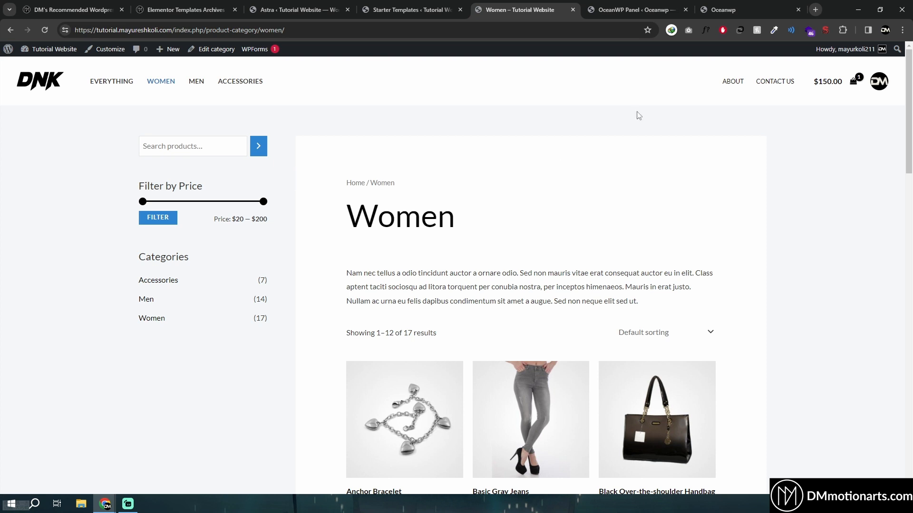
click(723, 10)
click(519, 6)
click(633, 5)
click(713, 7)
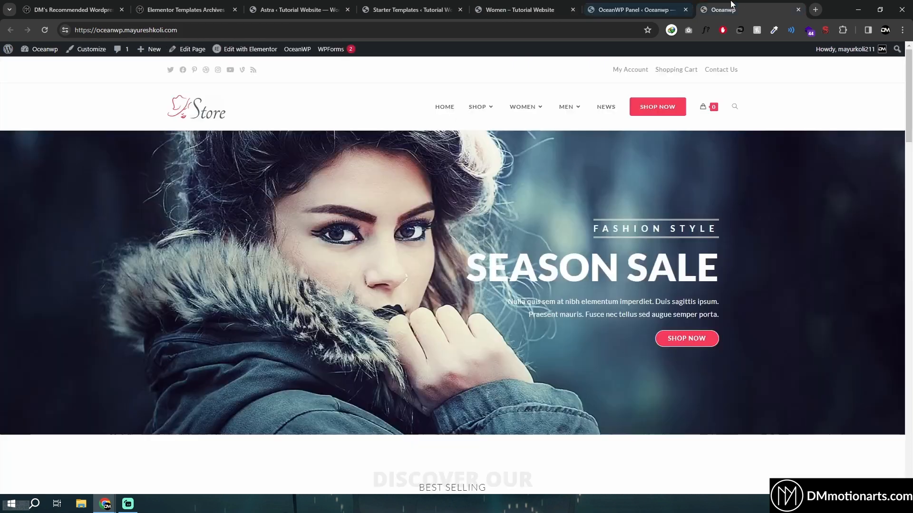
click(637, 3)
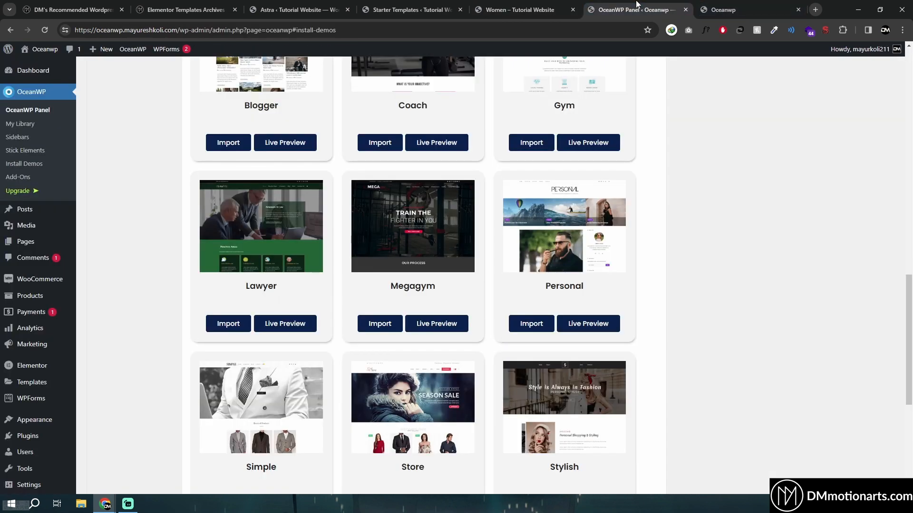
click(502, 6)
click(410, 5)
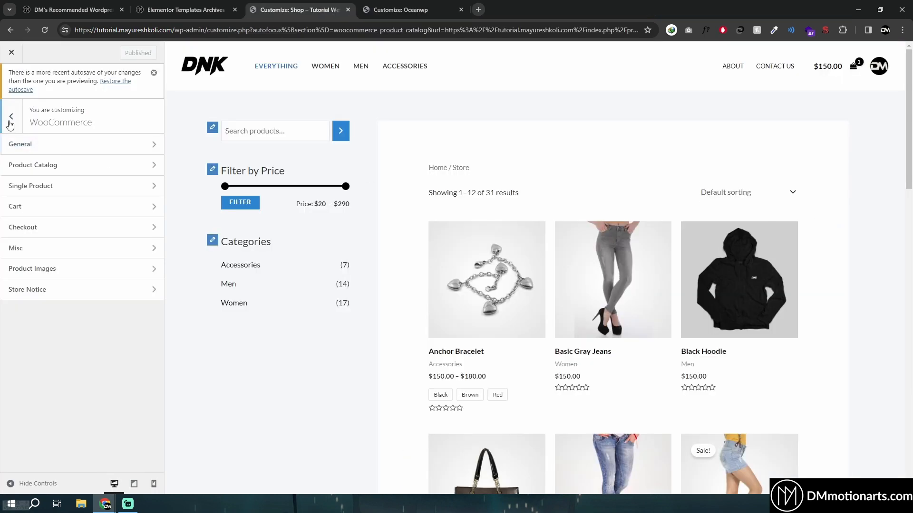
Return to the Tutorial Website's main customizer options and compare them with the Oceanwp site's customizer options
click(10, 122)
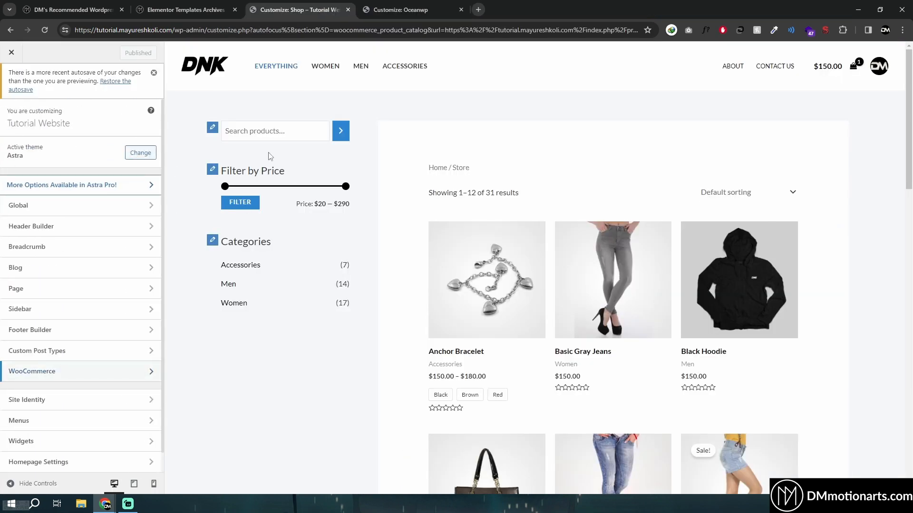
click(380, 9)
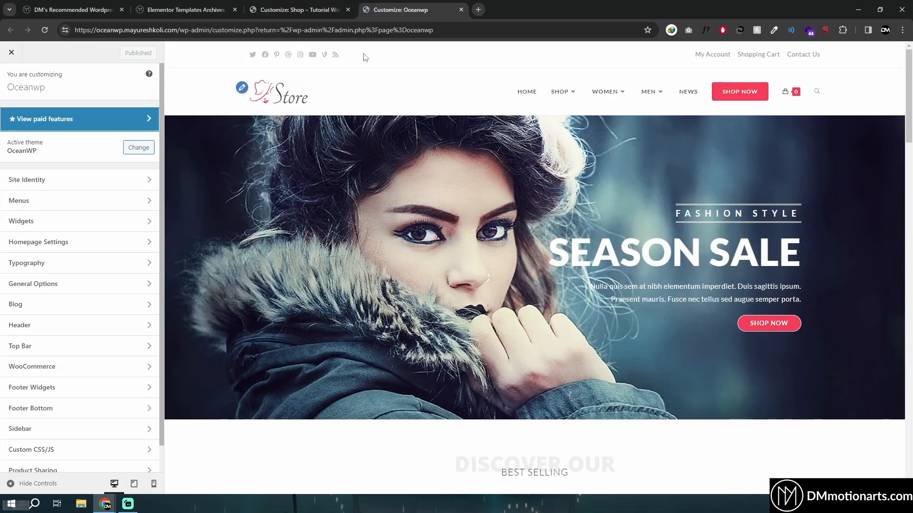
click(304, 10)
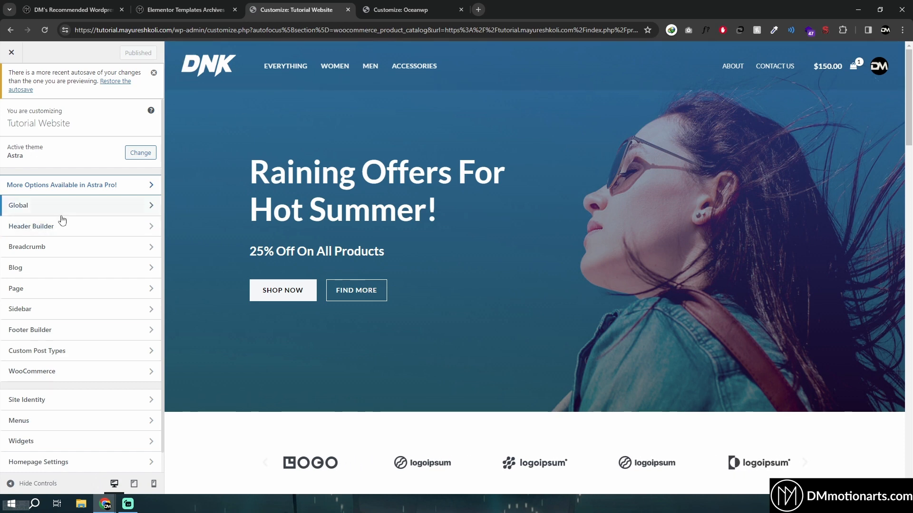
Open the Header Builder in the Tutorial Website's customizer, and collapse and restore its layout rows
click(46, 232)
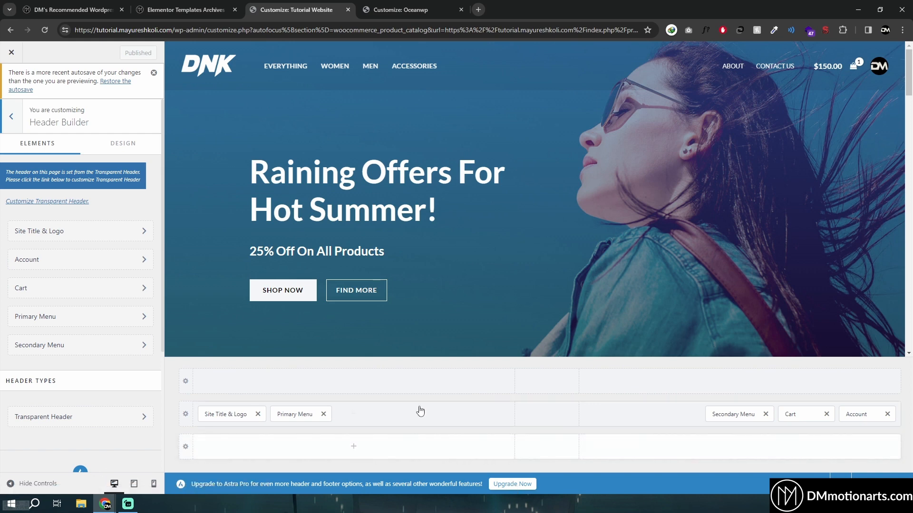
click(879, 484)
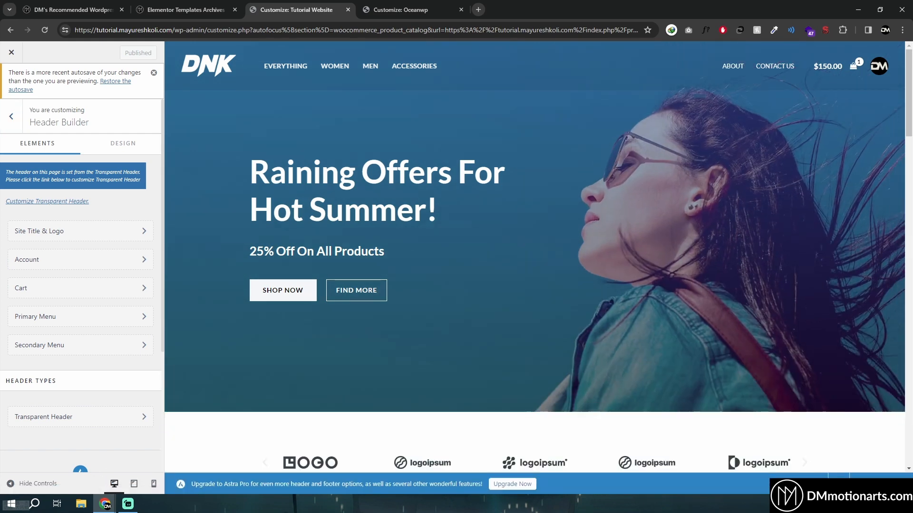
click(880, 483)
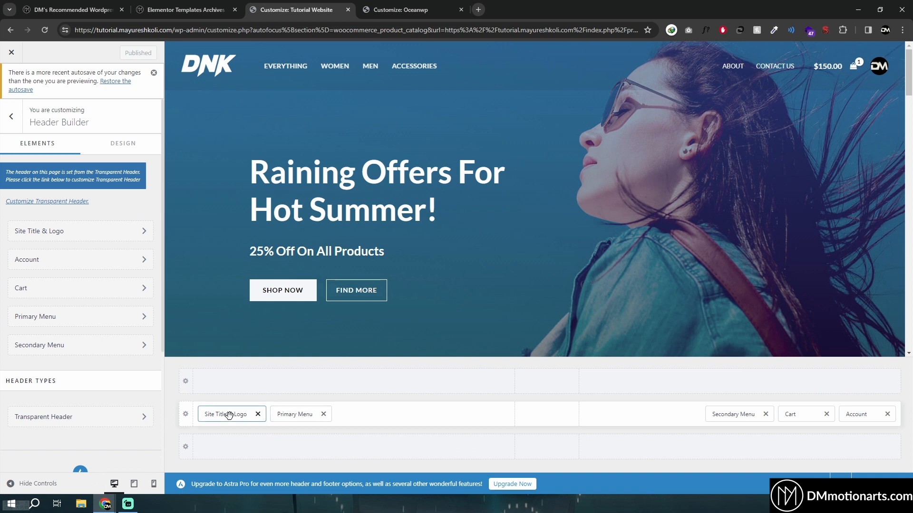
Move Site Title & Logo behind Primary Menu and back, and view the elements that can be added to the main header row
drag(233, 414, 327, 443)
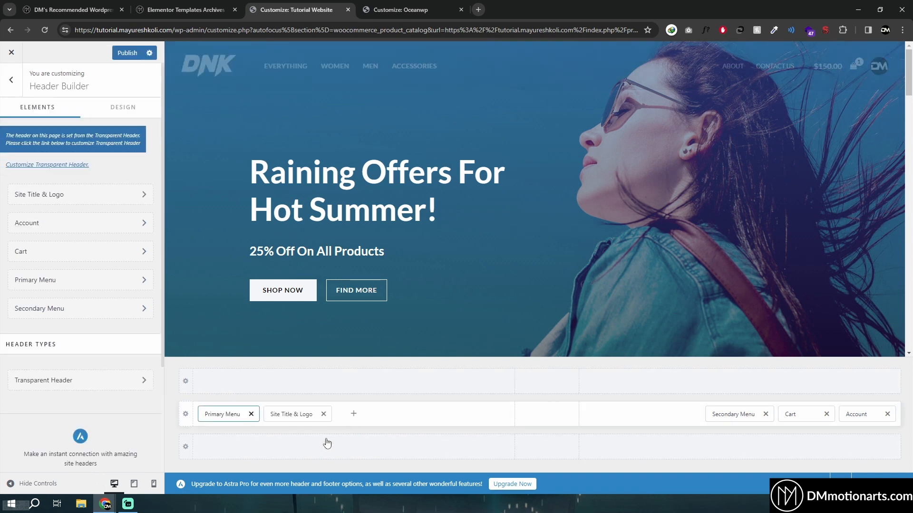
drag(300, 414, 221, 415)
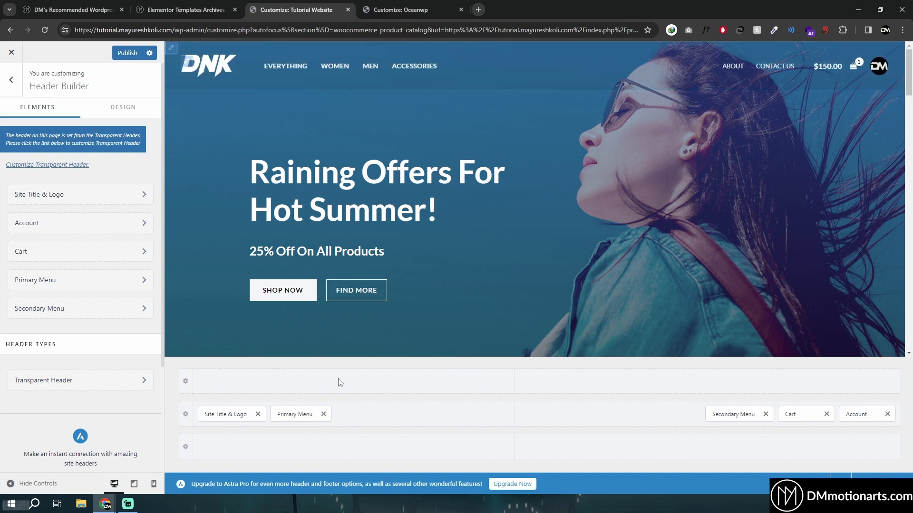
click(353, 414)
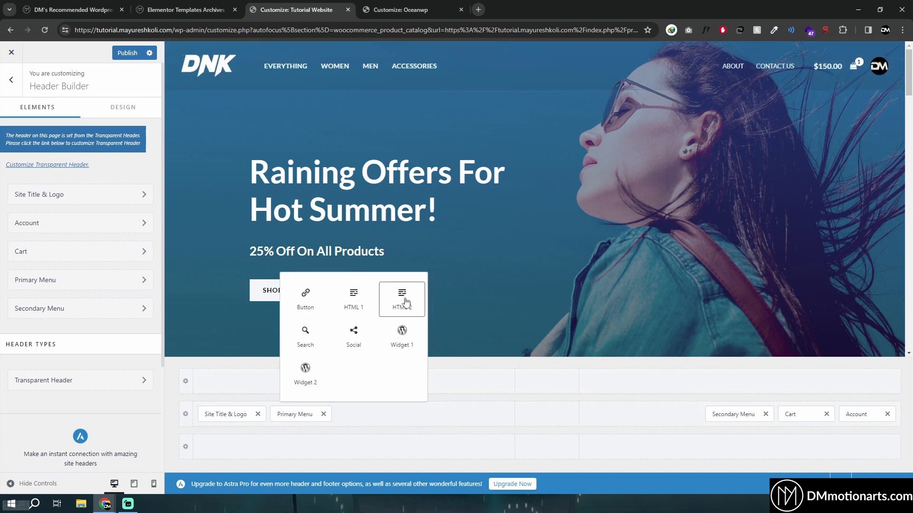
click(684, 415)
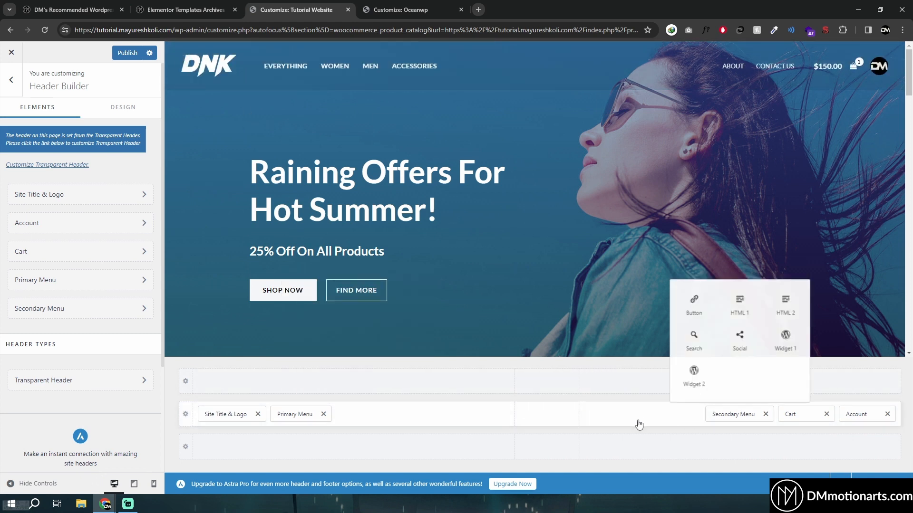
Remove Secondary Menu from the main header row and move Primary Menu in front of Cart
click(765, 415)
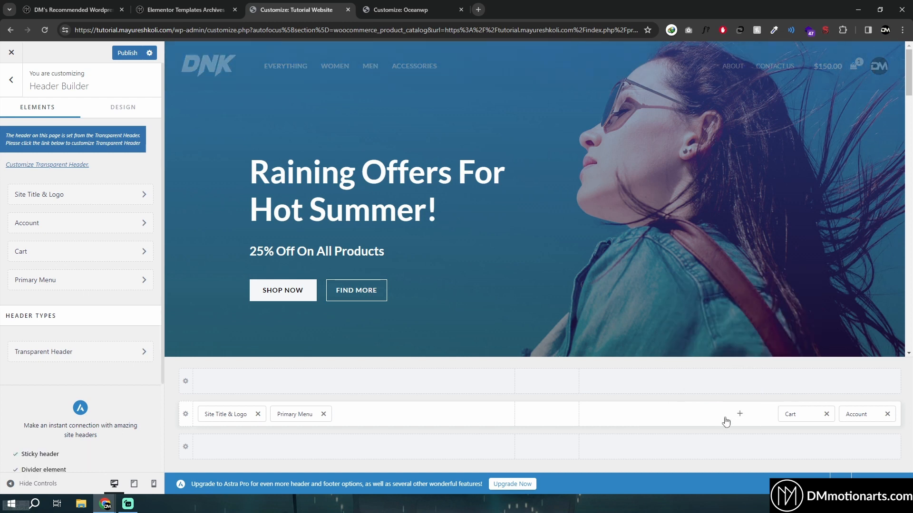
drag(287, 414, 752, 416)
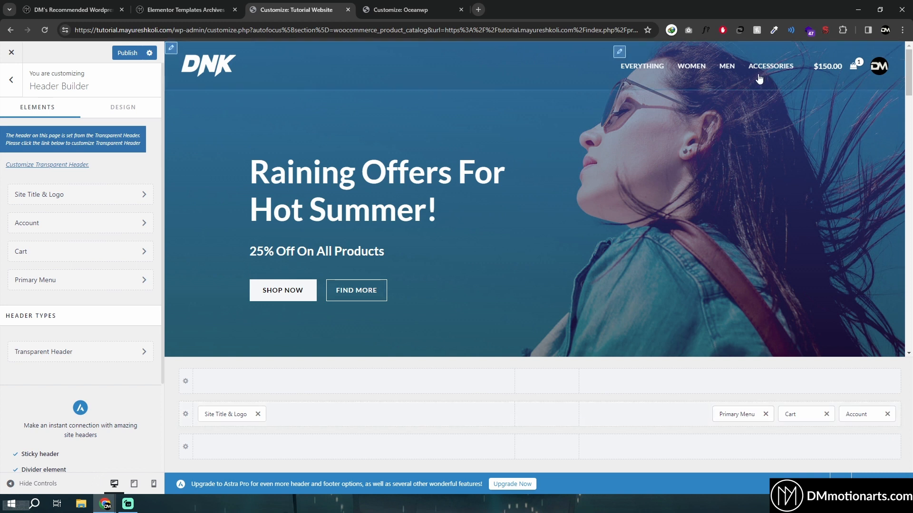
Add Secondary Menu to the main header row again and place it between Primary Menu and Cart
click(660, 421)
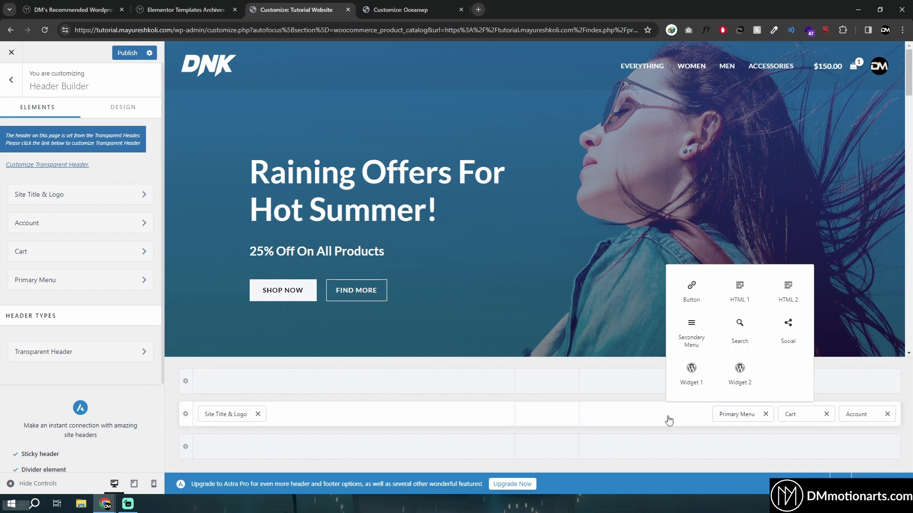
click(691, 332)
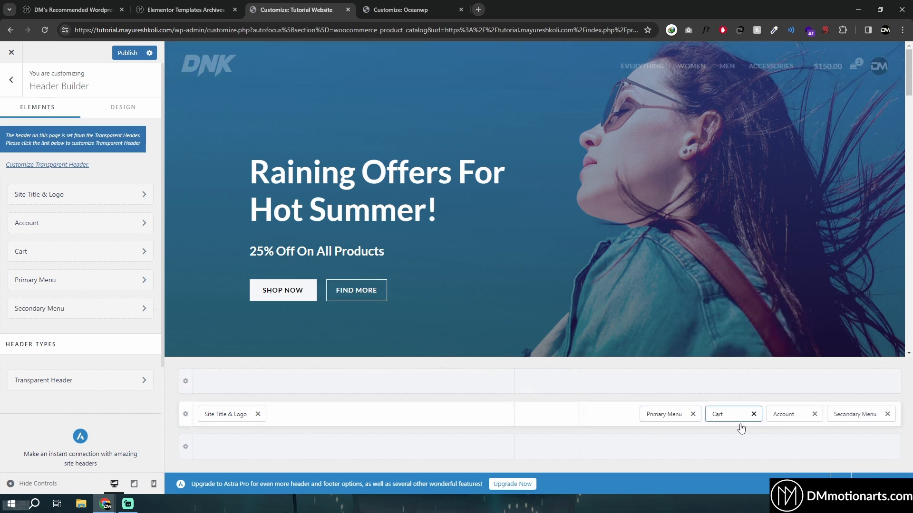
drag(850, 414, 751, 432)
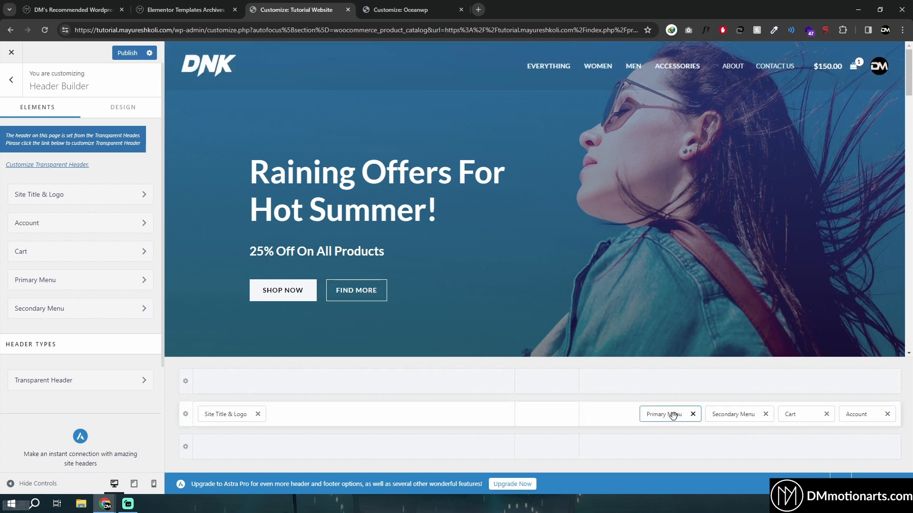
Move Primary Menu to the first section of the row above the main header and add an HTML 2 element beside it
drag(672, 413, 315, 393)
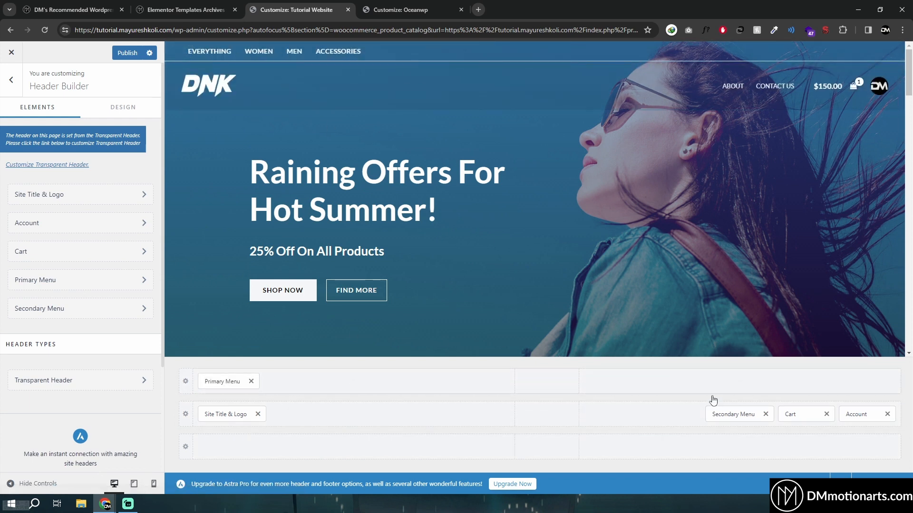
click(353, 380)
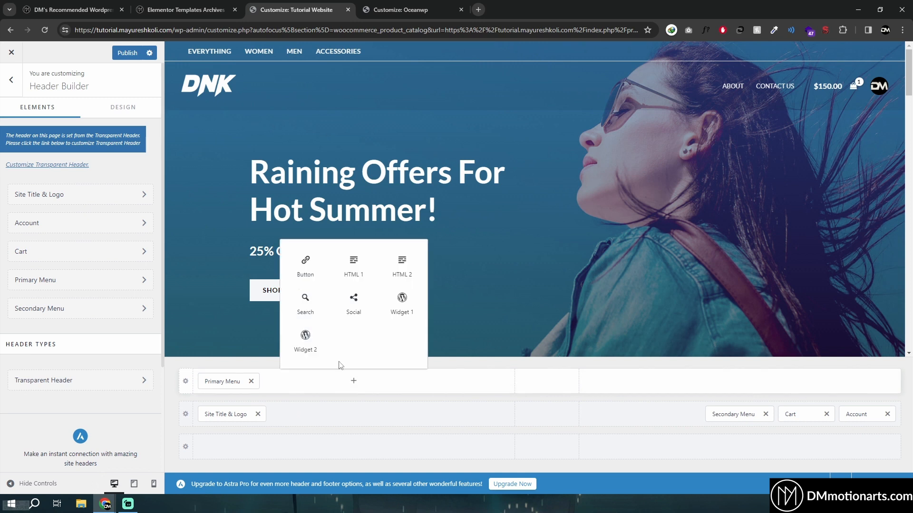
click(402, 266)
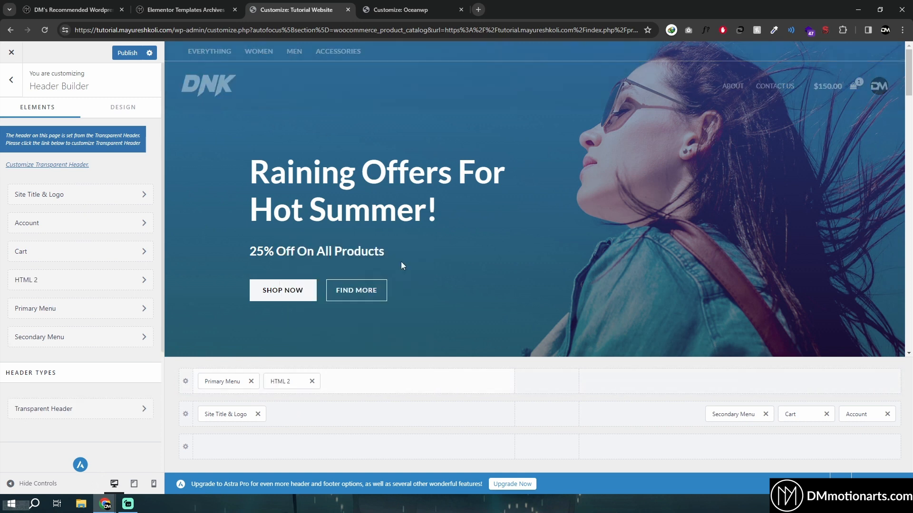
Move HTML 2 to the last section of the row above the main header and select its placeholder content in the Text editor
click(283, 386)
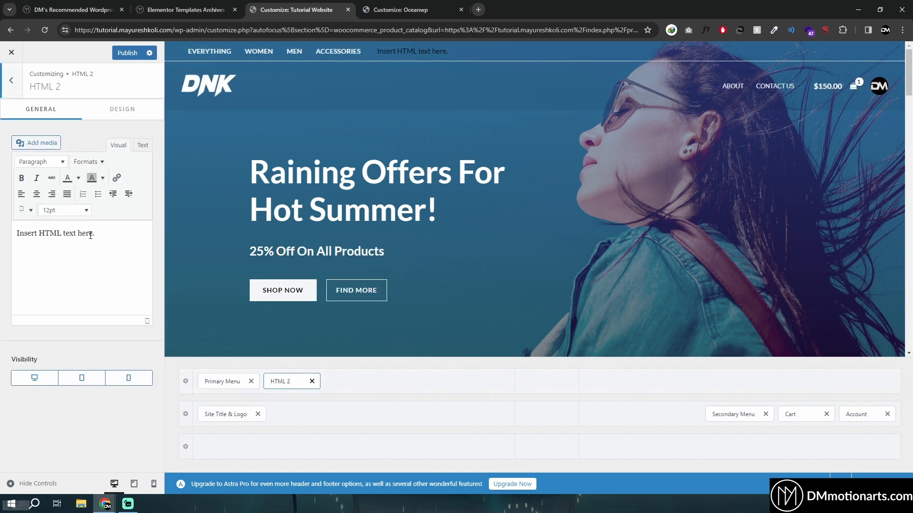
drag(284, 380, 813, 383)
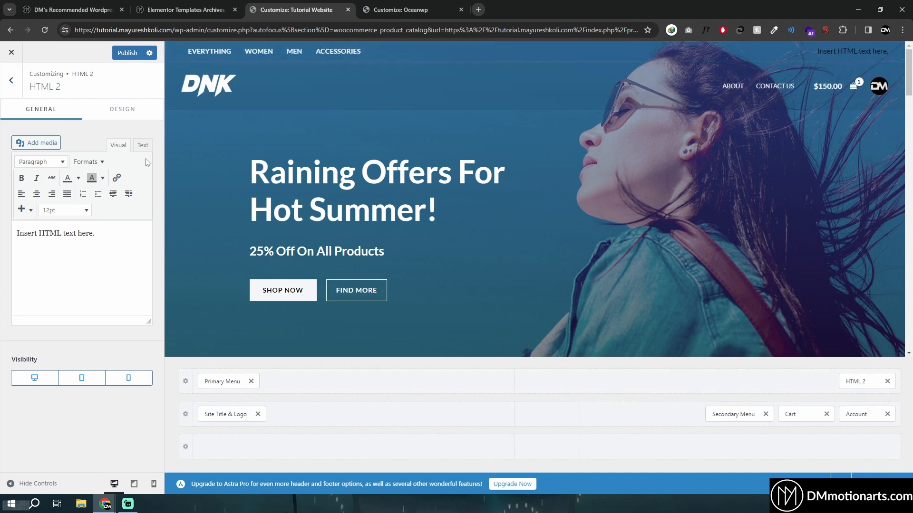
click(139, 145)
key(ctrl+a)
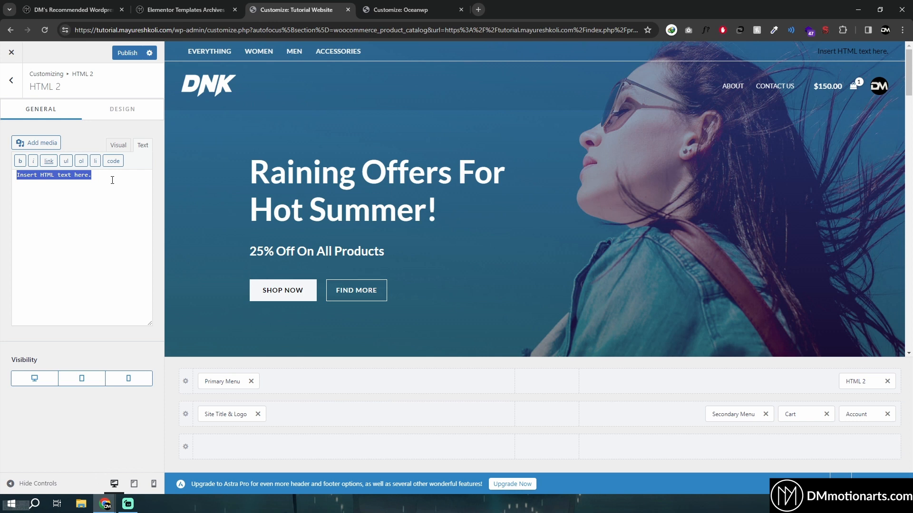
triple_click(120, 177)
drag(116, 177, 21, 179)
Place HTML 2 before Secondary Menu, return it to the last section of the row above the main header, and remove it
drag(857, 381, 652, 414)
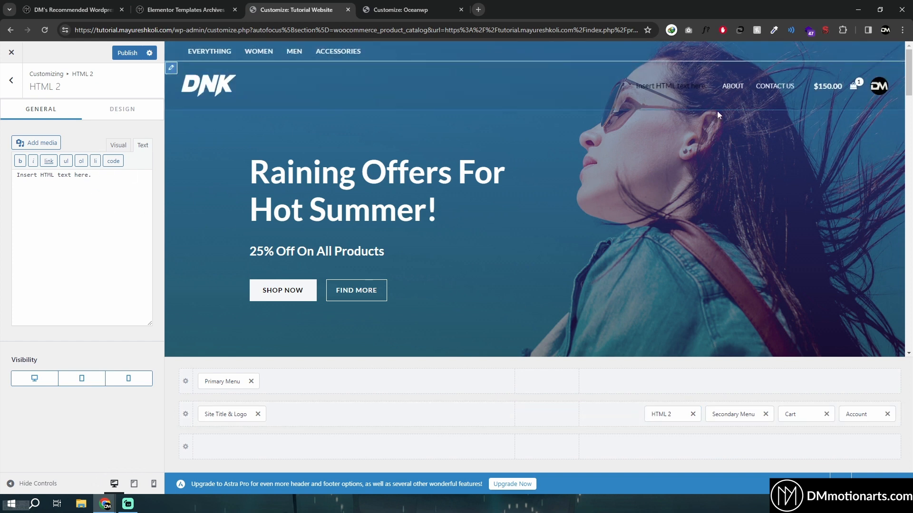
drag(662, 414, 854, 381)
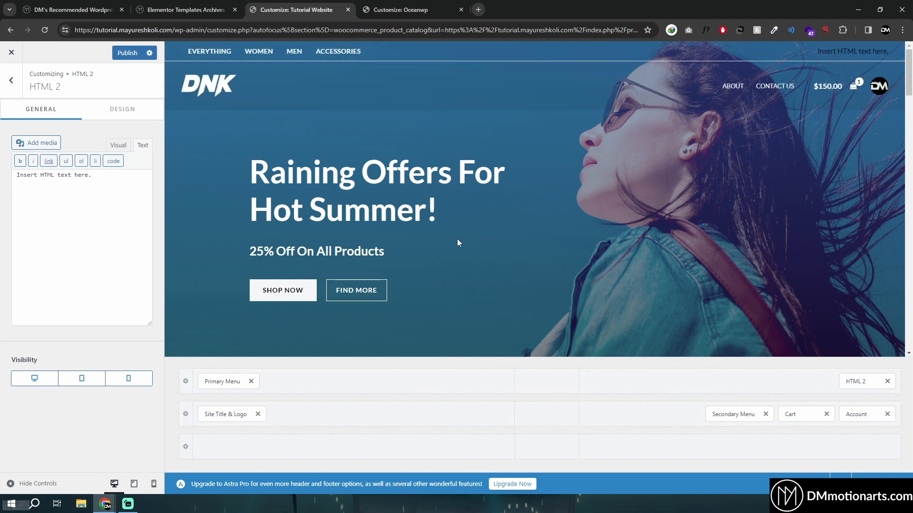
click(887, 381)
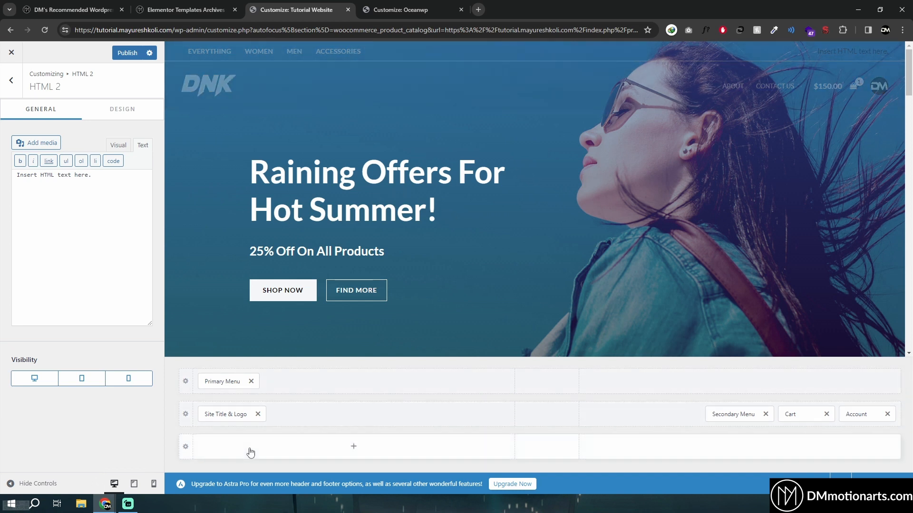
Move Primary Menu to the row below the main header, and from there into the main row beside Site Title & Logo
mouse_move(219, 414)
mouse_down()
mouse_move(224, 397)
mouse_move(233, 444)
mouse_move(222, 416)
mouse_up()
drag(222, 381, 281, 445)
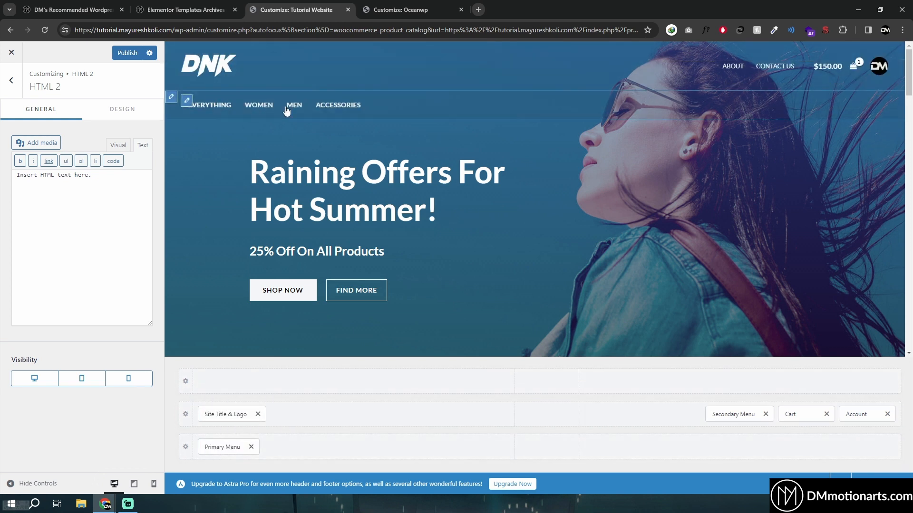
drag(223, 446, 287, 413)
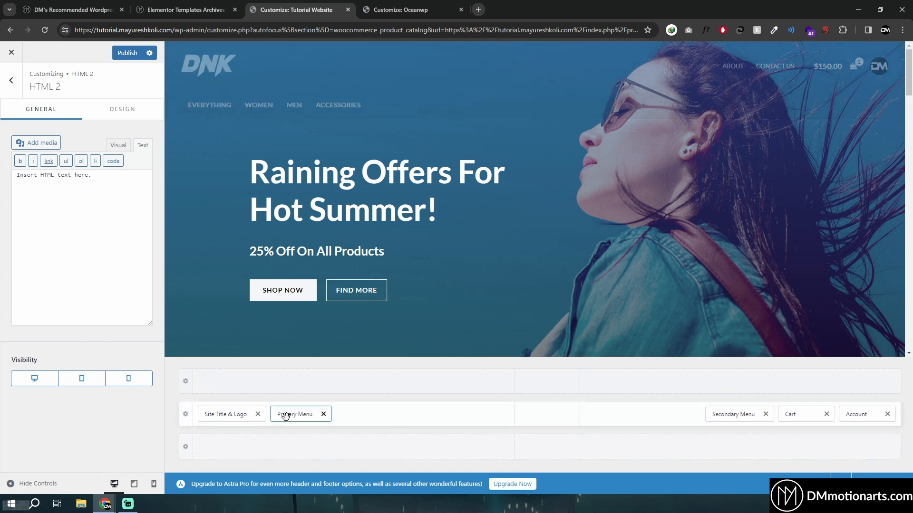
Examine the main header row's height, background, border and spacing settings, and return to the Header Builder elements
click(187, 389)
click(191, 417)
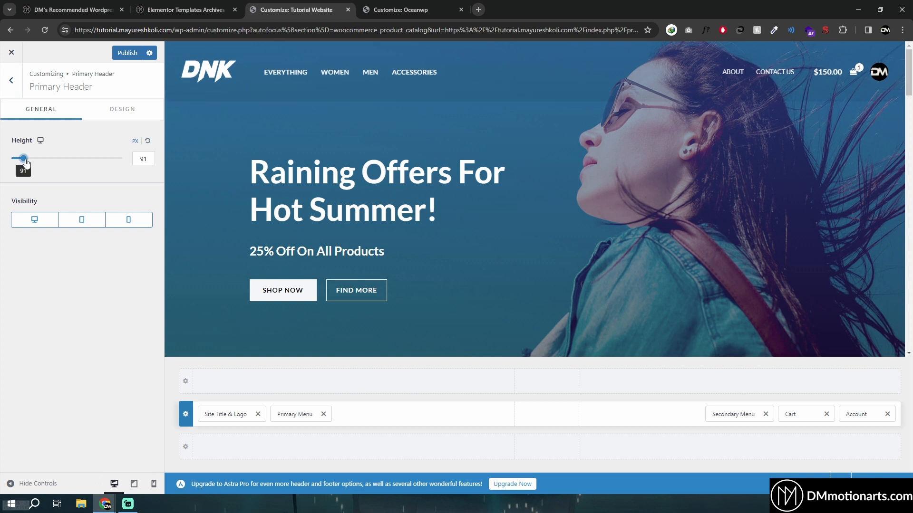
click(115, 112)
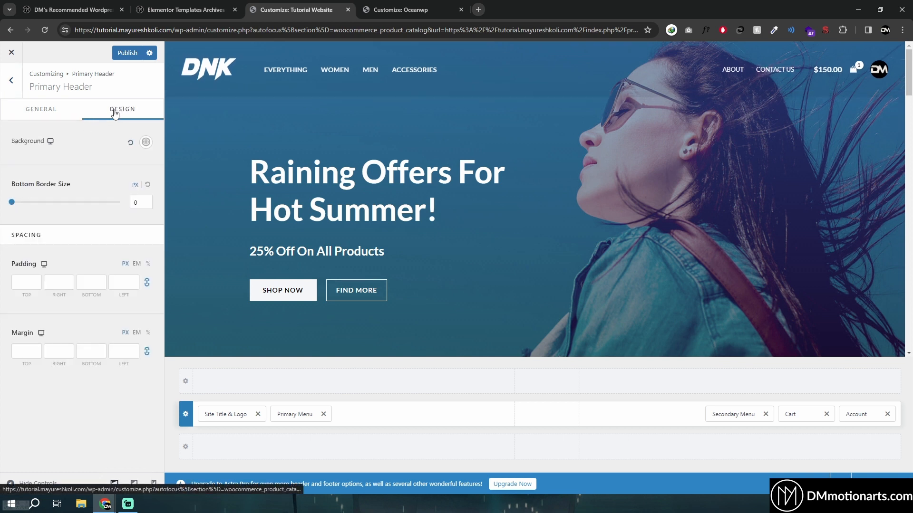
click(144, 145)
click(144, 145)
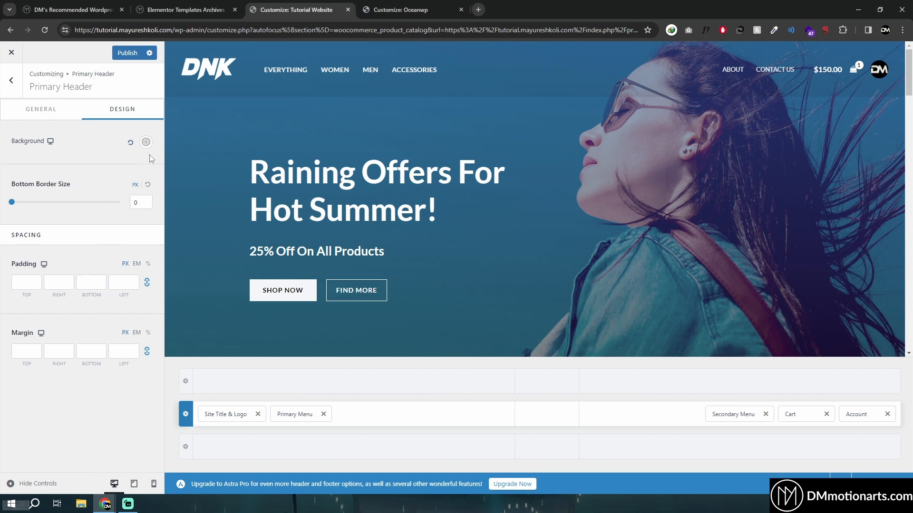
click(354, 417)
click(79, 144)
click(12, 81)
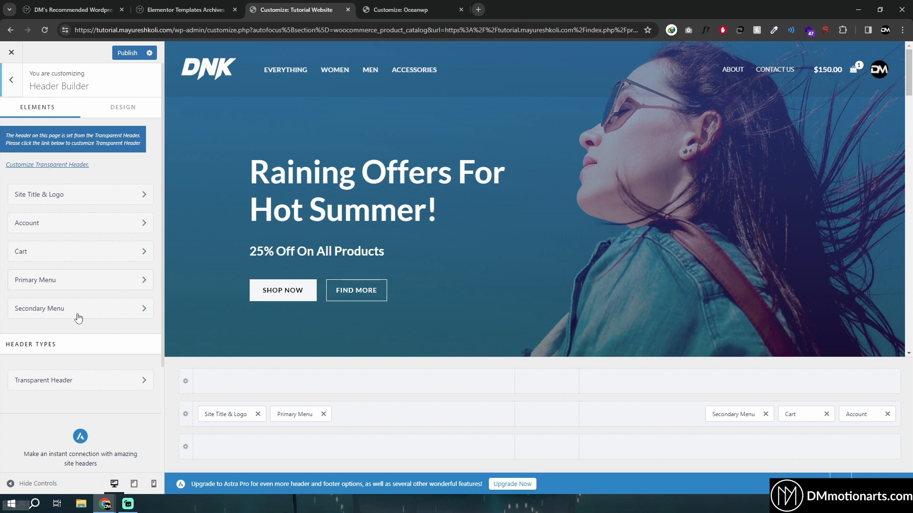
View the Transparent Header's general settings and its design settings
click(74, 380)
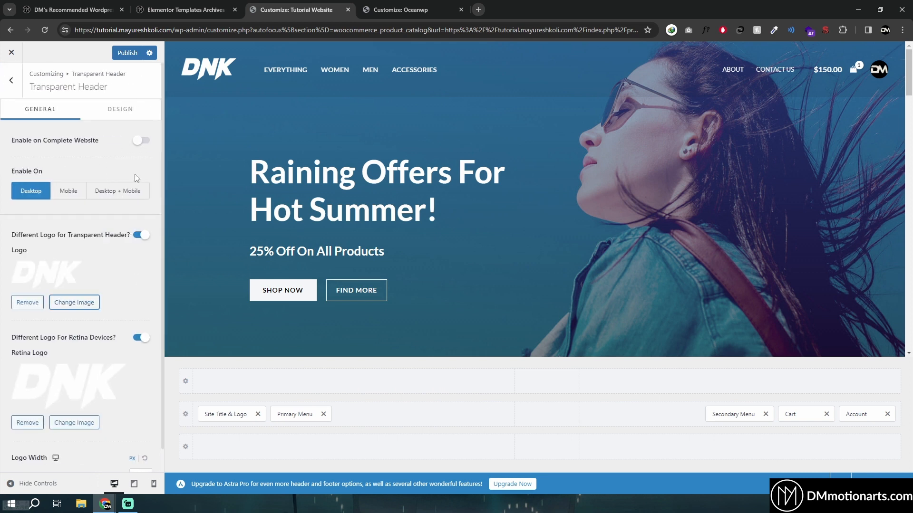
scroll(137, 178, down, 2)
scroll(121, 188, up, 2)
click(121, 110)
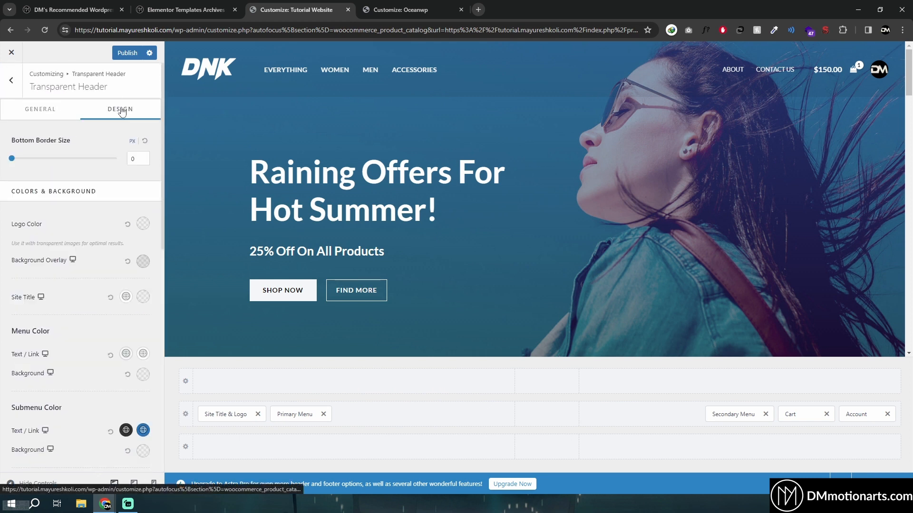
Try a muted red, nearly opaque Background Overlay on the transparent header, adjust its shade, and reset it to the default
click(143, 261)
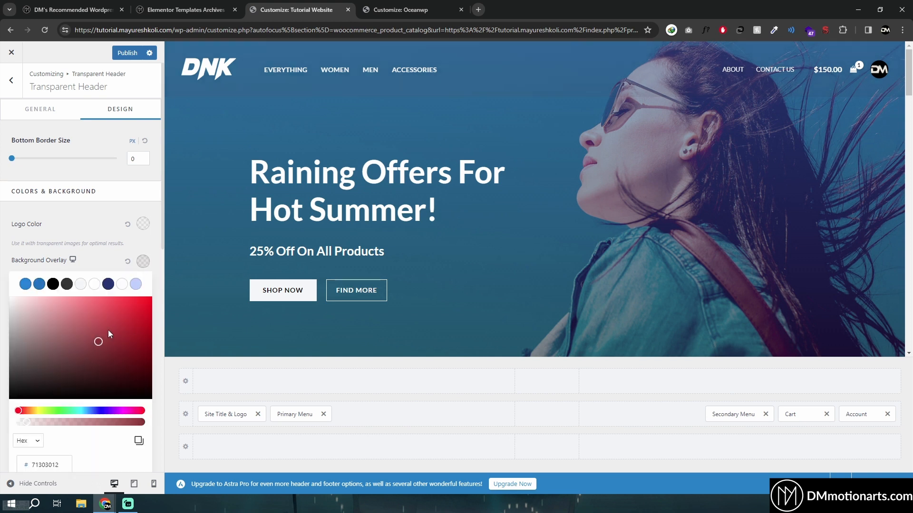
drag(109, 331, 80, 326)
drag(82, 421, 137, 427)
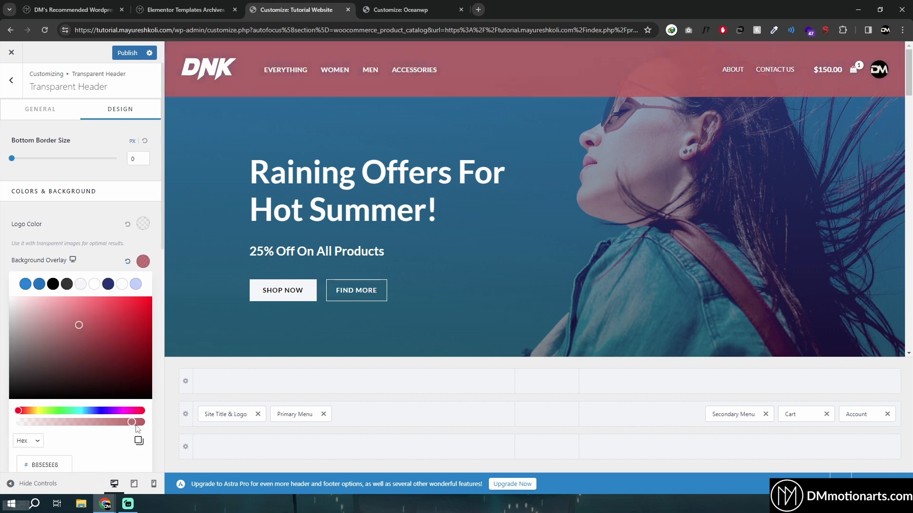
click(366, 212)
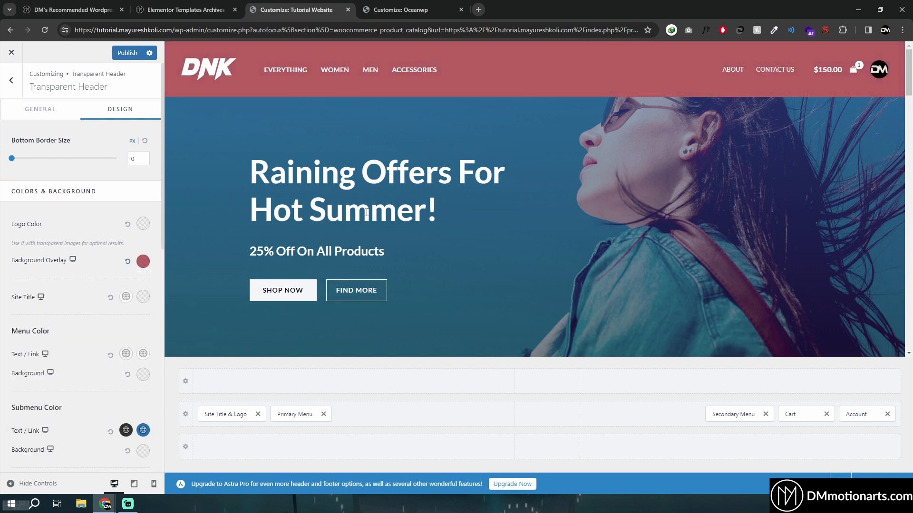
click(144, 262)
drag(86, 341, 111, 315)
click(127, 262)
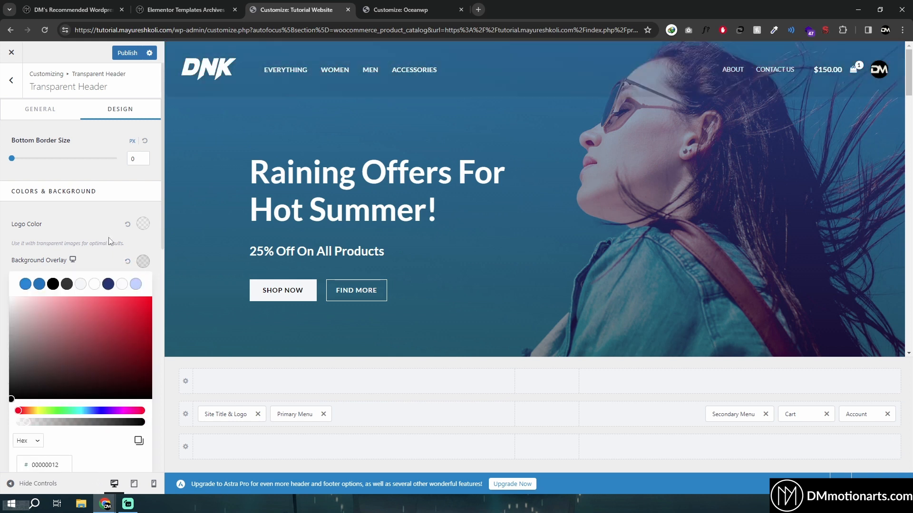
click(165, 252)
Examine the transparent header's color options for menus, social icons, search, button, account, toggle and HTML
scroll(56, 346, down, 1)
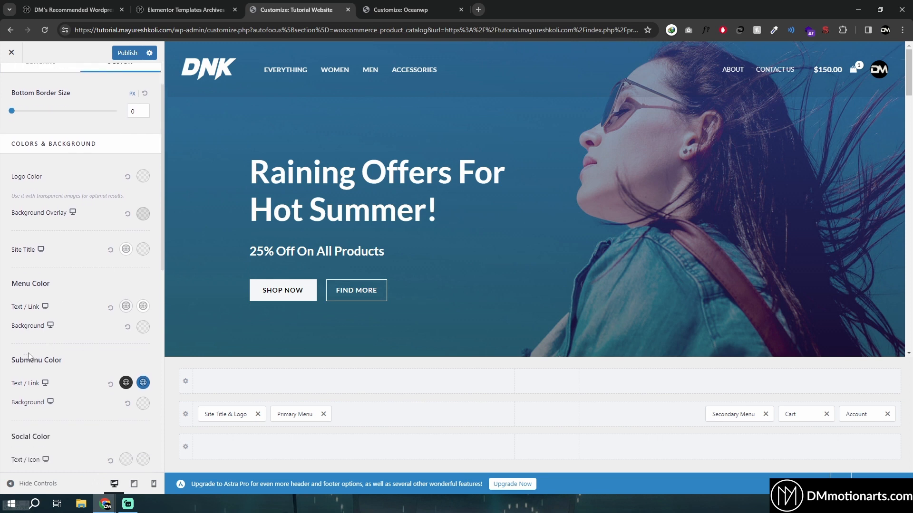
scroll(29, 330, down, 3)
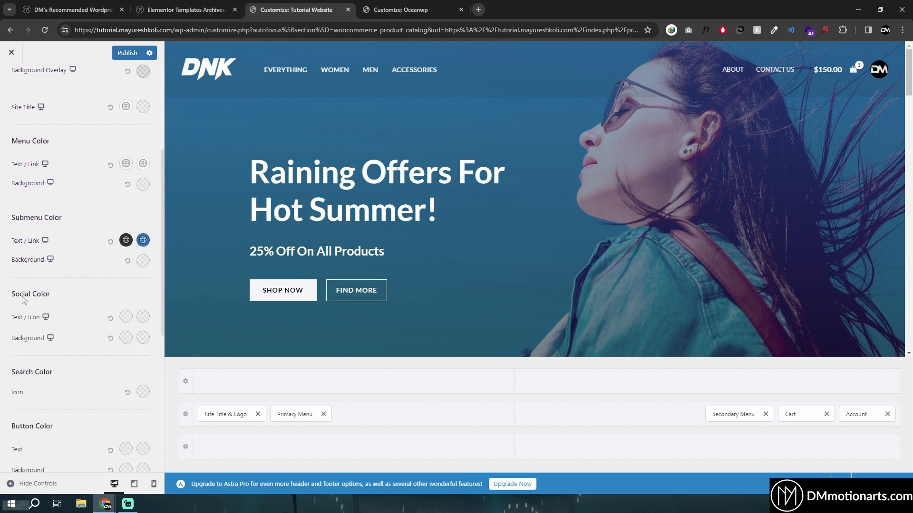
scroll(27, 304, down, 5)
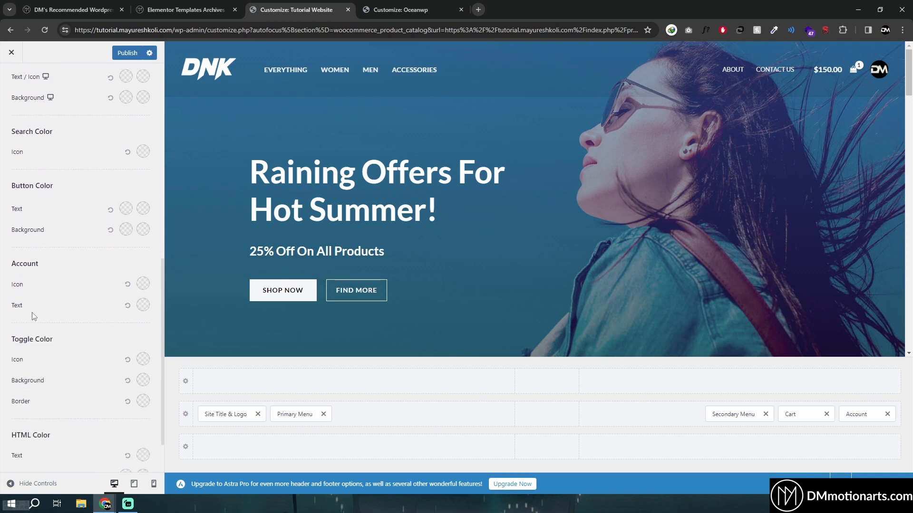
Switch to the OceanWP customizer, view the style choices in the header's General settings, and compare them with Astra's Header Builder
click(424, 12)
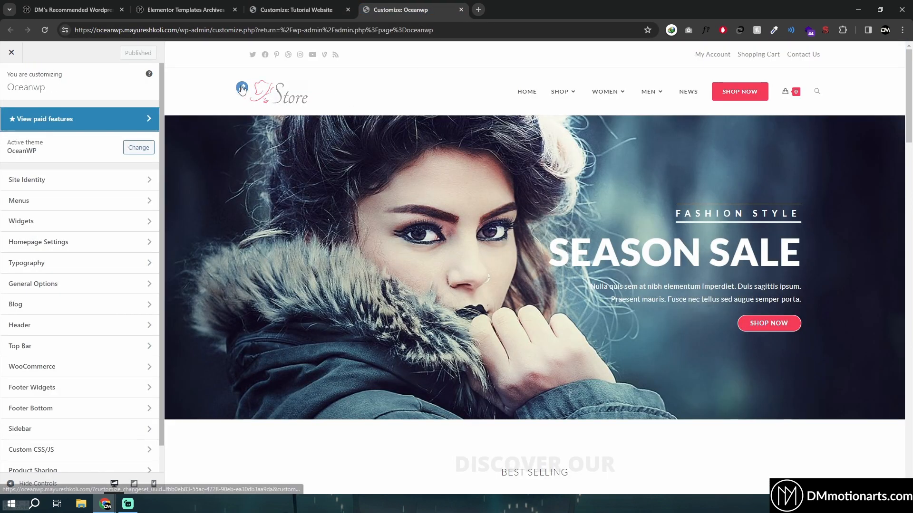
mouse_move(607, 98)
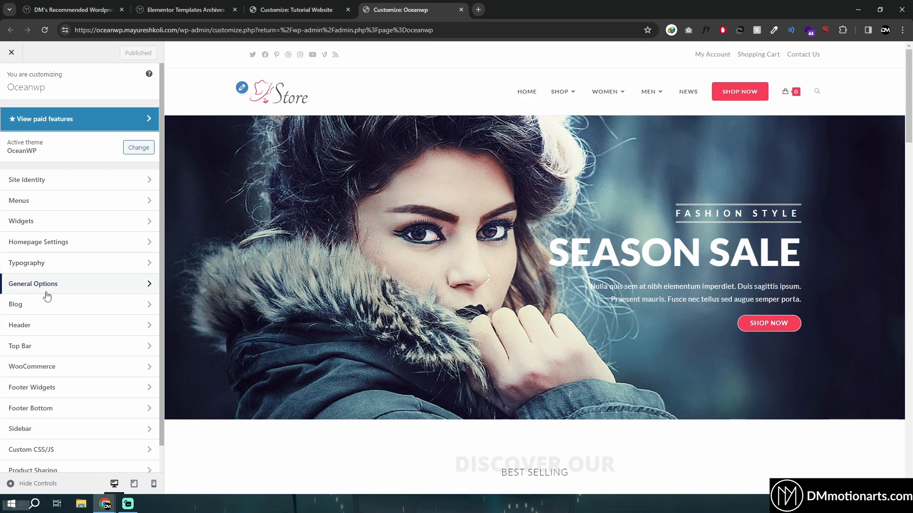
click(33, 325)
click(39, 118)
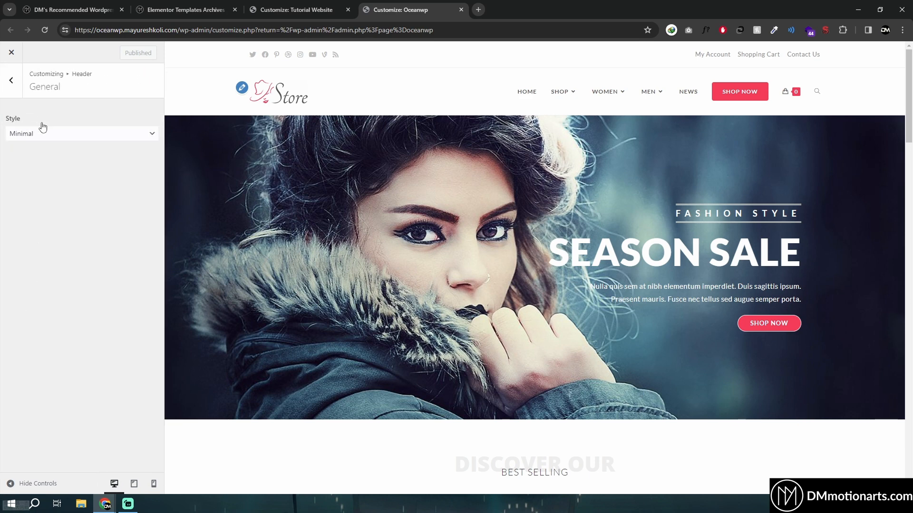
click(65, 135)
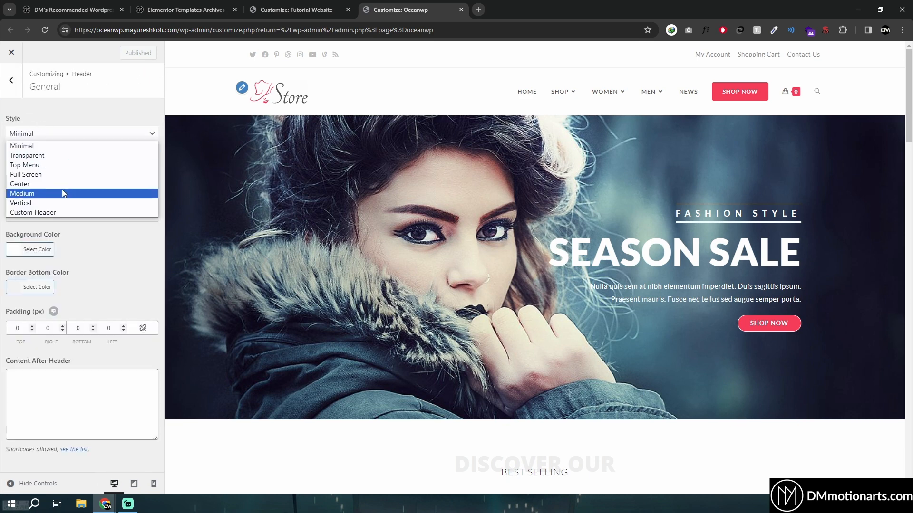
click(36, 135)
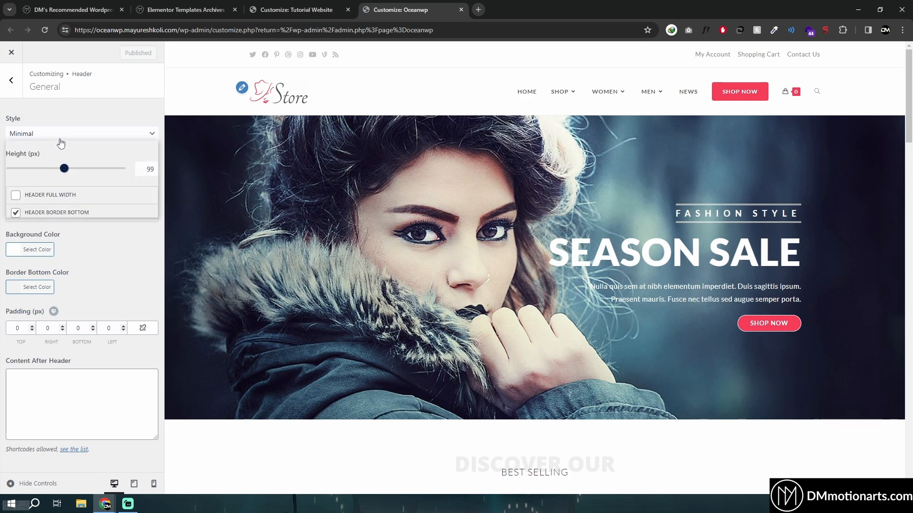
click(267, 6)
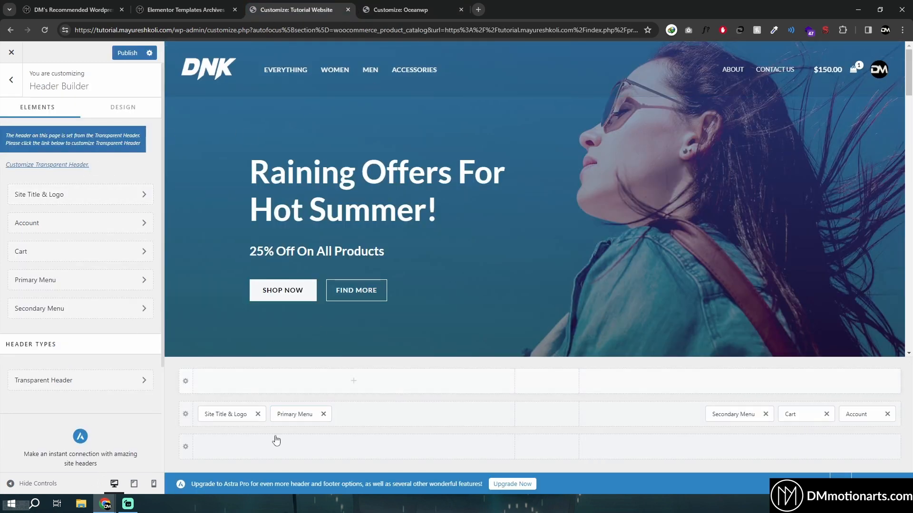
key(ctrl+Tab)
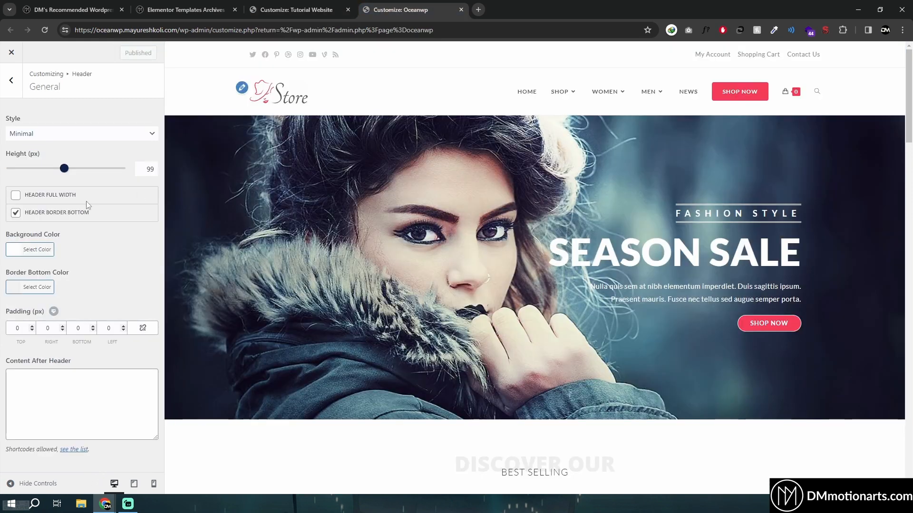
Set the OceanWP header style to Transparent, give its transparent header background a near-black color, and lower the opacity until it is fully transparent
click(66, 133)
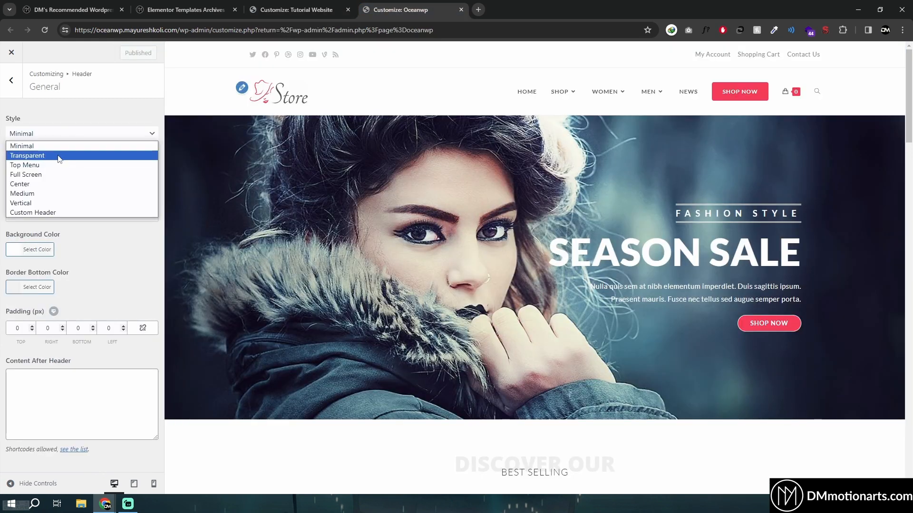
click(52, 156)
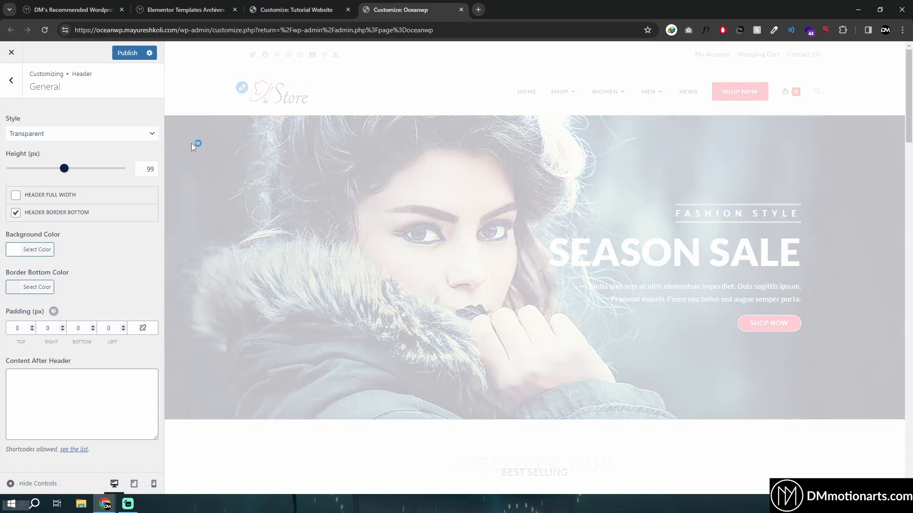
scroll(14, 387, down, 2)
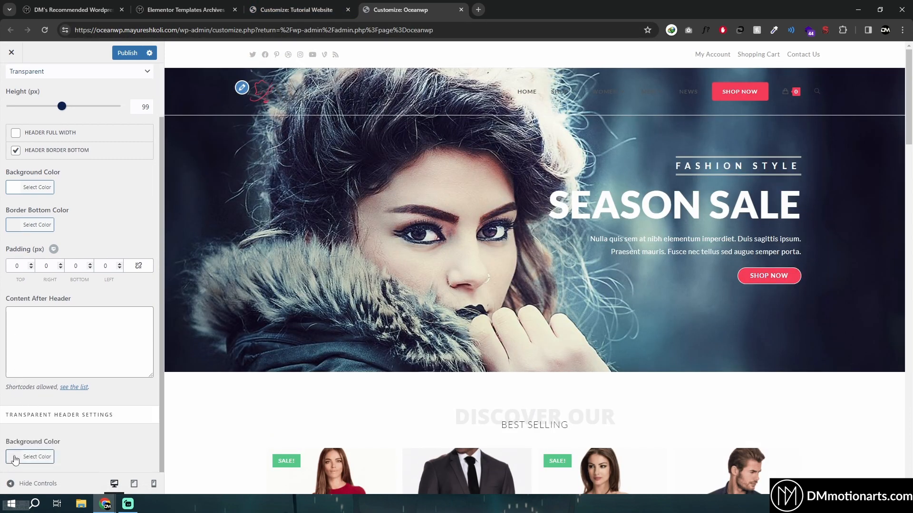
click(13, 457)
scroll(38, 427, down, 3)
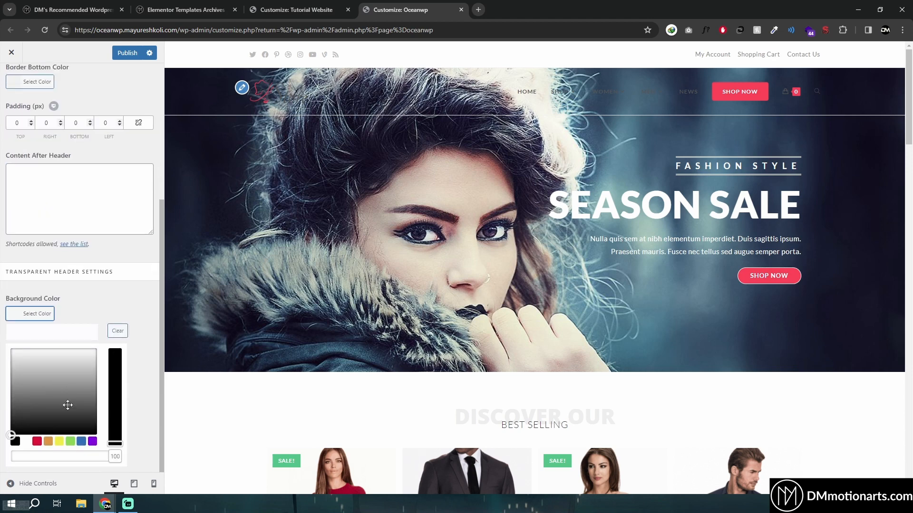
drag(68, 405, 17, 430)
drag(115, 457, 13, 457)
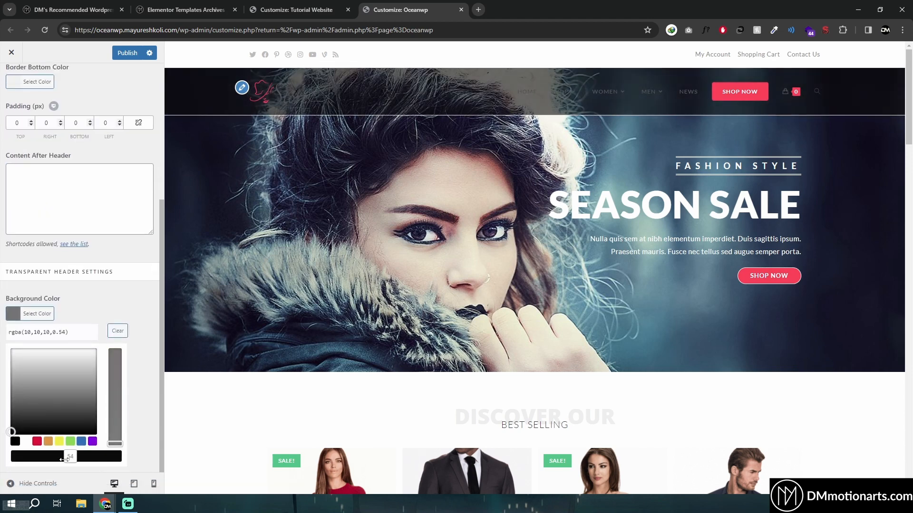
scroll(157, 298, up, 5)
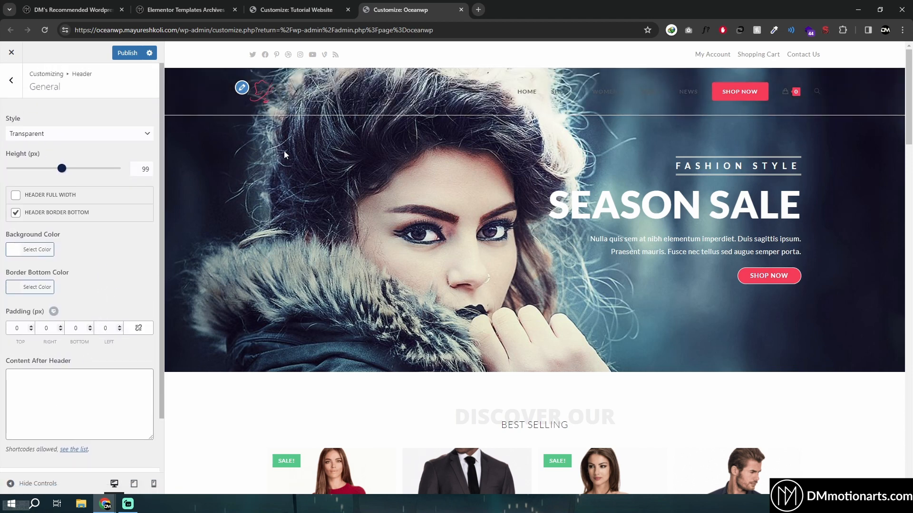
Set the OceanWP header style to Top Menu
click(38, 134)
click(47, 164)
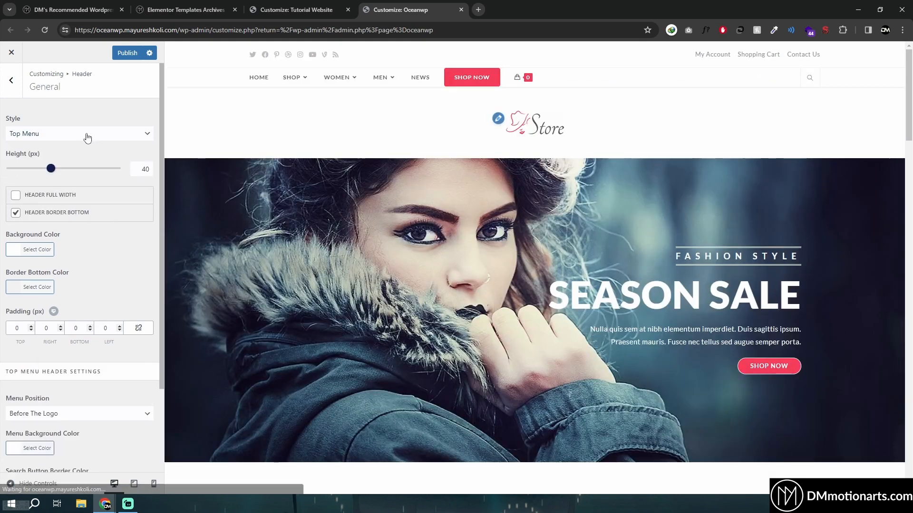
Check the Menu Position choices in the Top Menu header settings
click(87, 135)
click(87, 135)
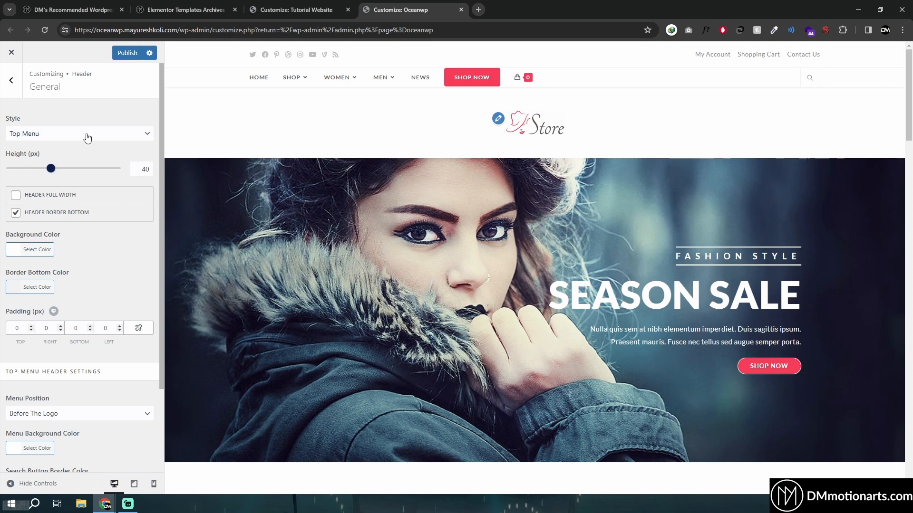
scroll(87, 140, down, 2)
click(59, 309)
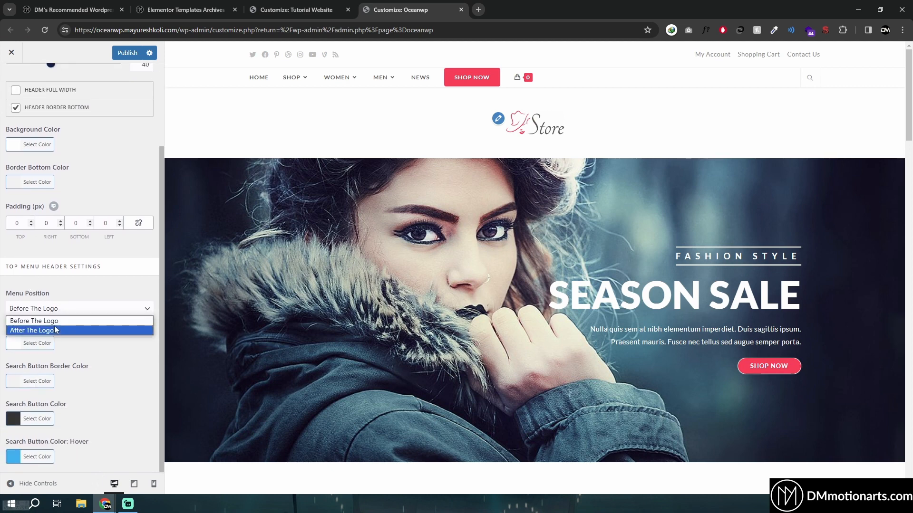
click(78, 299)
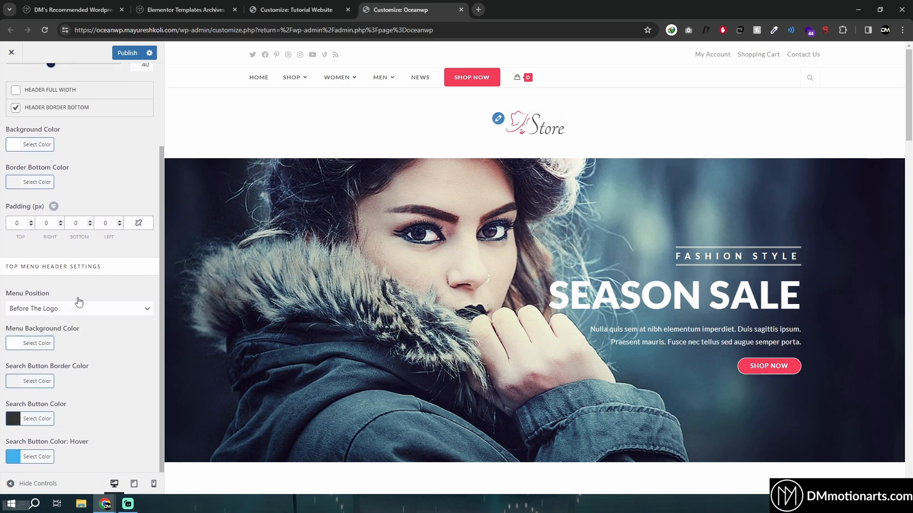
scroll(68, 336, up, 3)
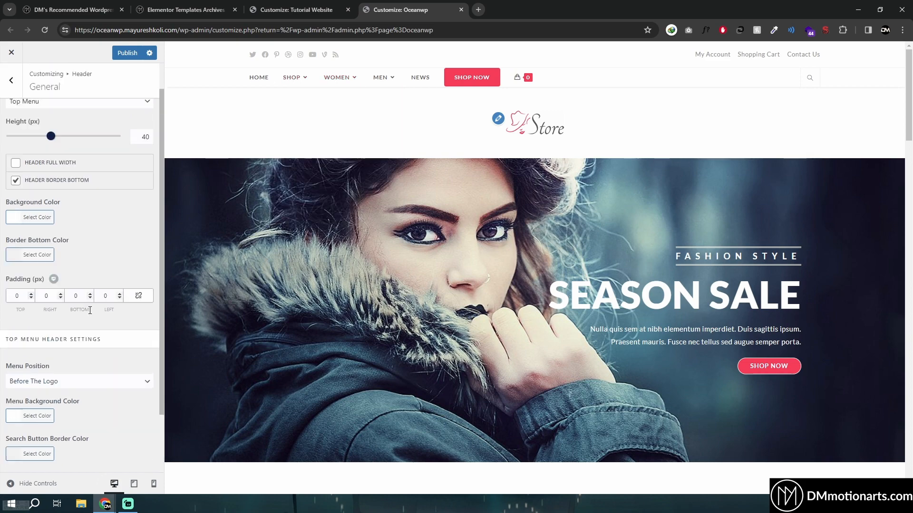
Set the header style to Full Screen and open its hamburger menu in the preview
click(79, 133)
click(48, 166)
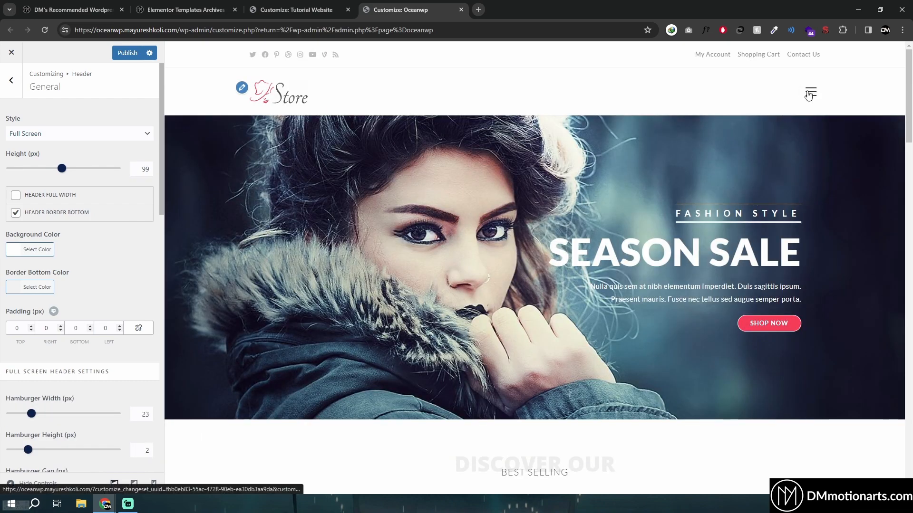
click(809, 92)
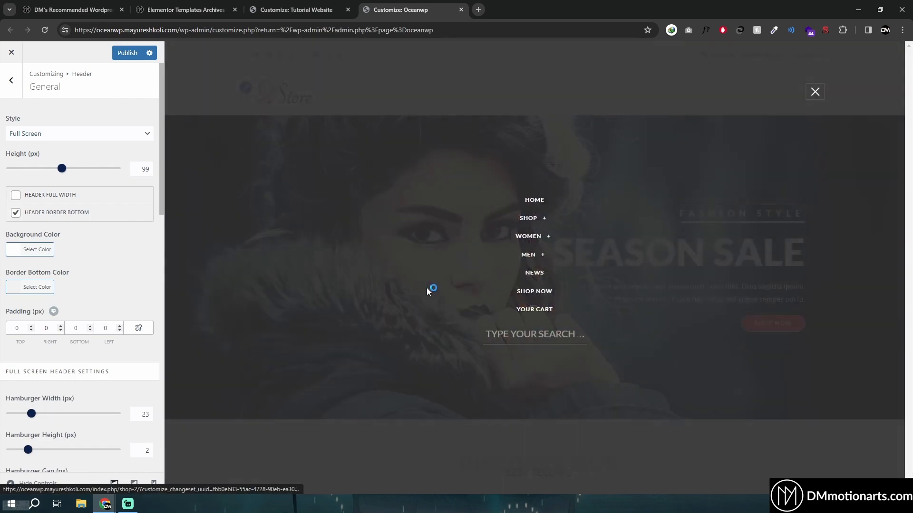
Set the header style to Center and preview the Women submenu beside the logo
click(94, 134)
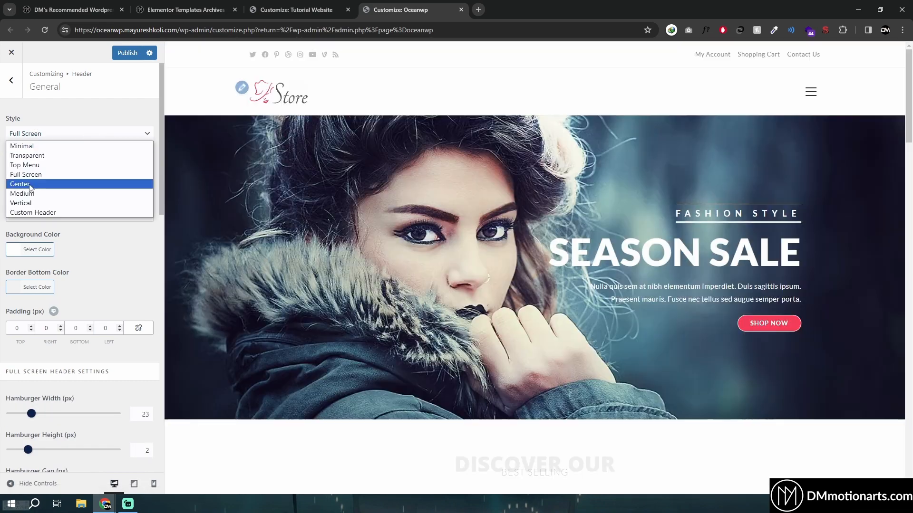
click(71, 184)
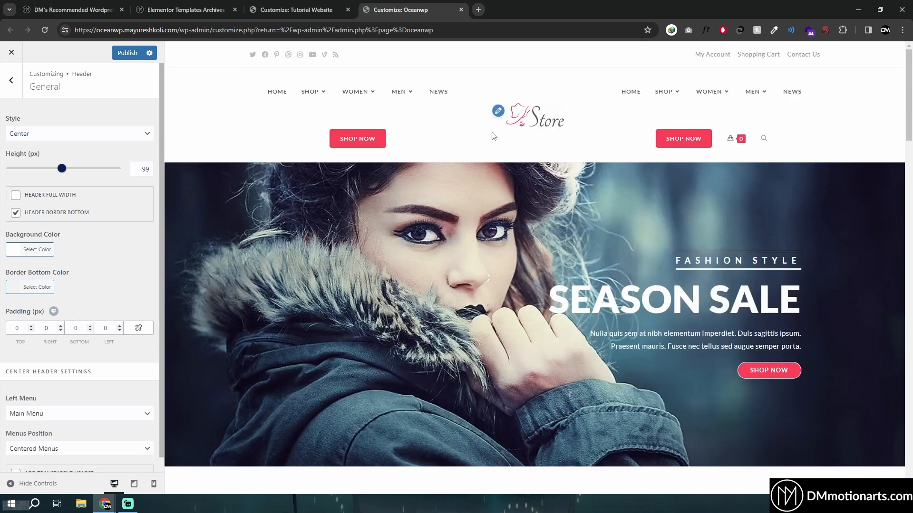
mouse_move(343, 92)
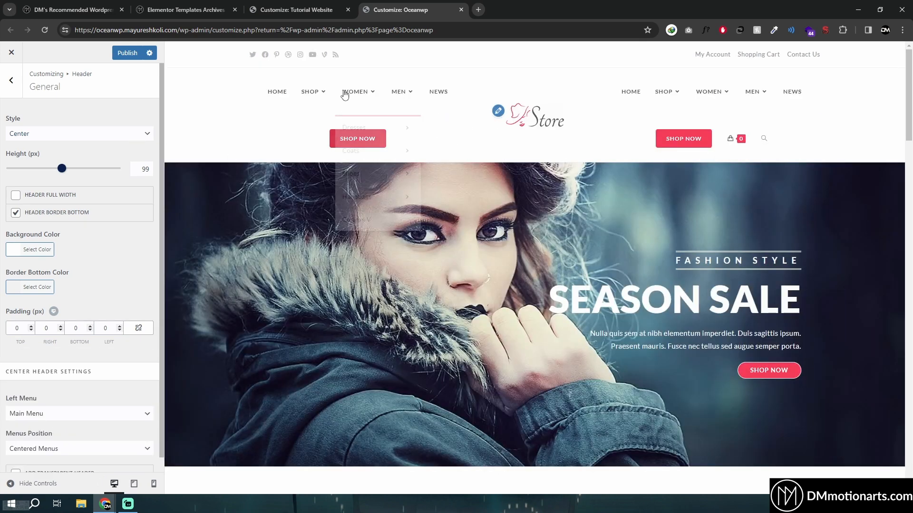
Examine the Menus Position and Left Menu choices in the Center header settings, leaving them at Centered Menus and Main Menu
scroll(71, 380, down, 1)
click(71, 434)
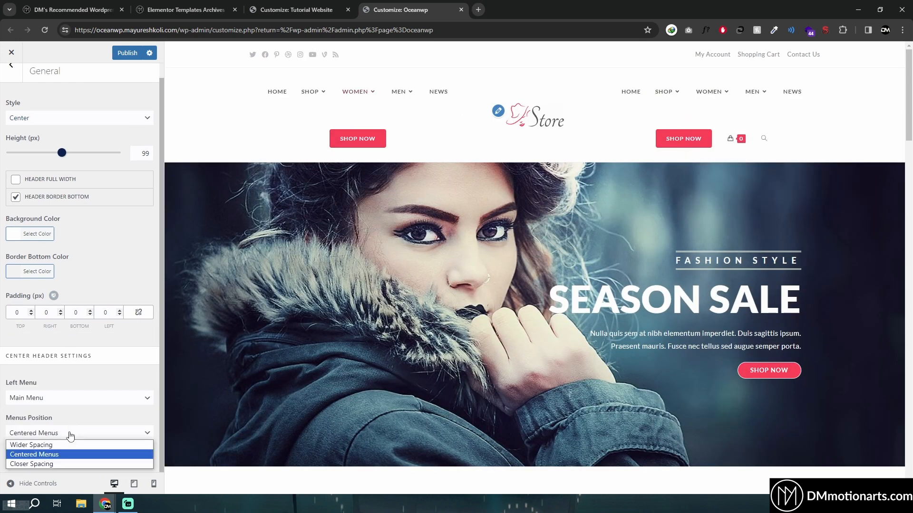
click(56, 428)
click(55, 401)
click(56, 399)
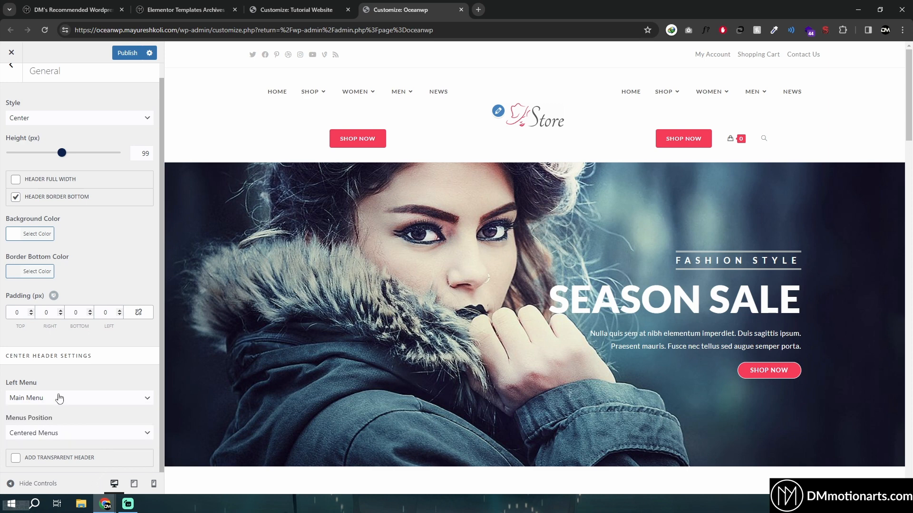
click(53, 435)
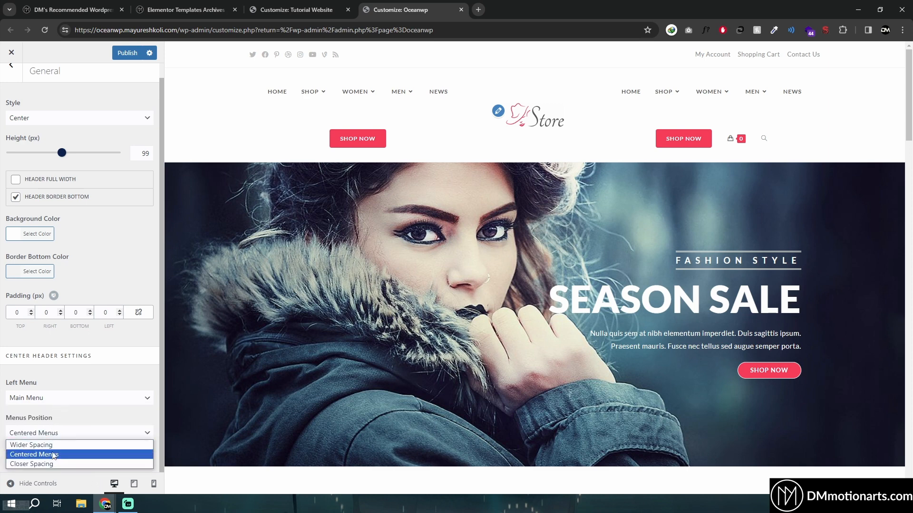
click(56, 454)
click(69, 400)
click(18, 395)
scroll(48, 398, up, 1)
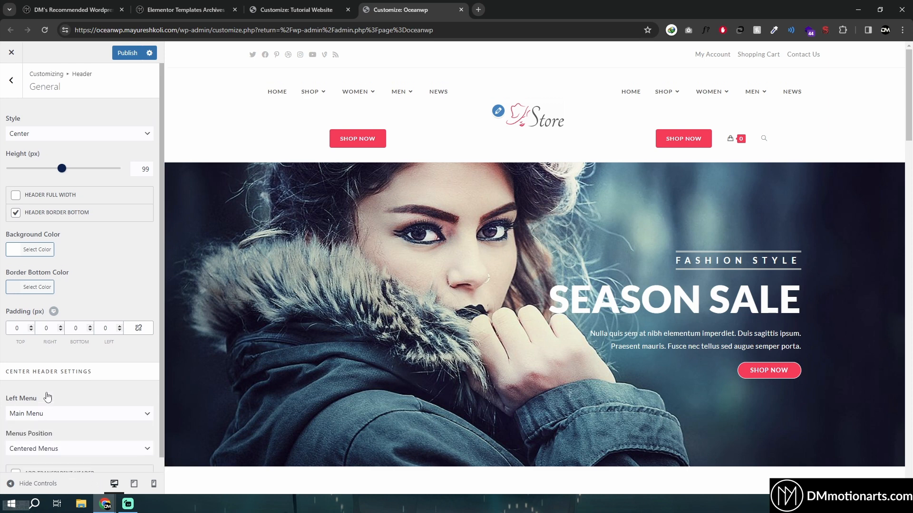
scroll(53, 409, down, 1)
click(83, 400)
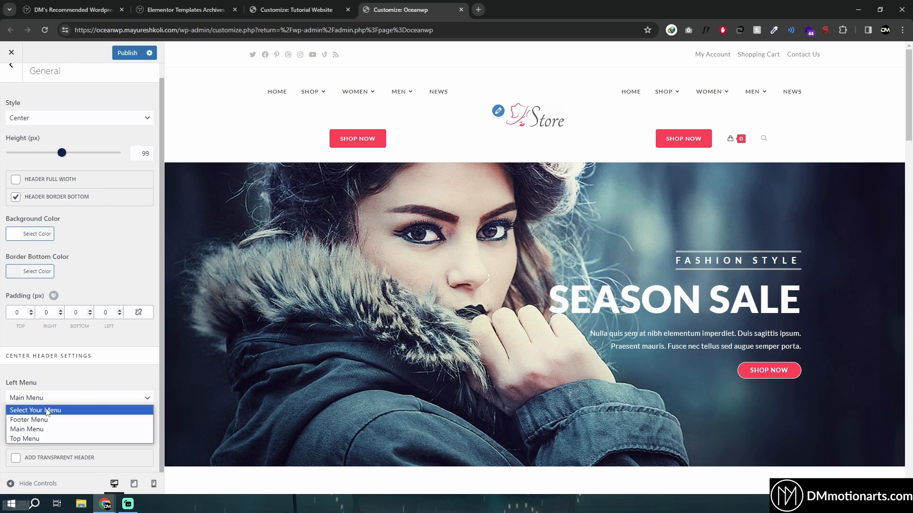
click(32, 428)
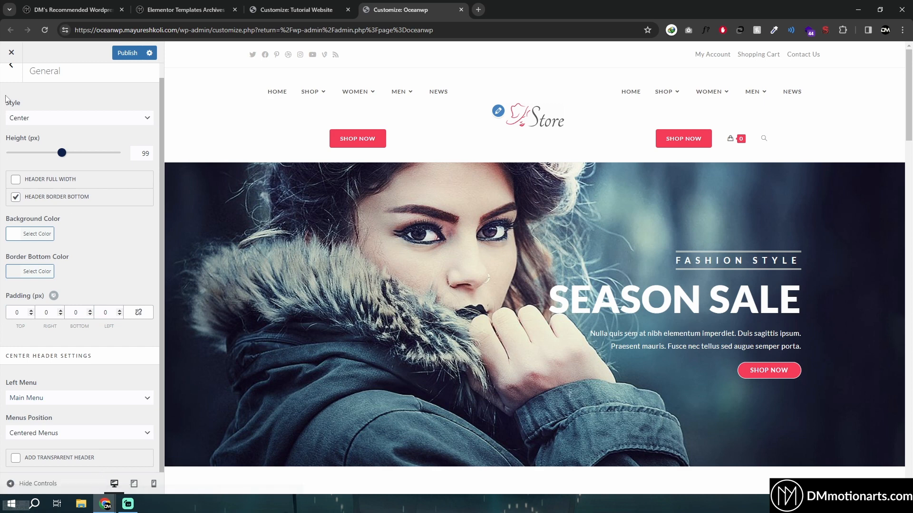
Check which menus the site has, and return to the header's General settings
click(7, 80)
click(7, 76)
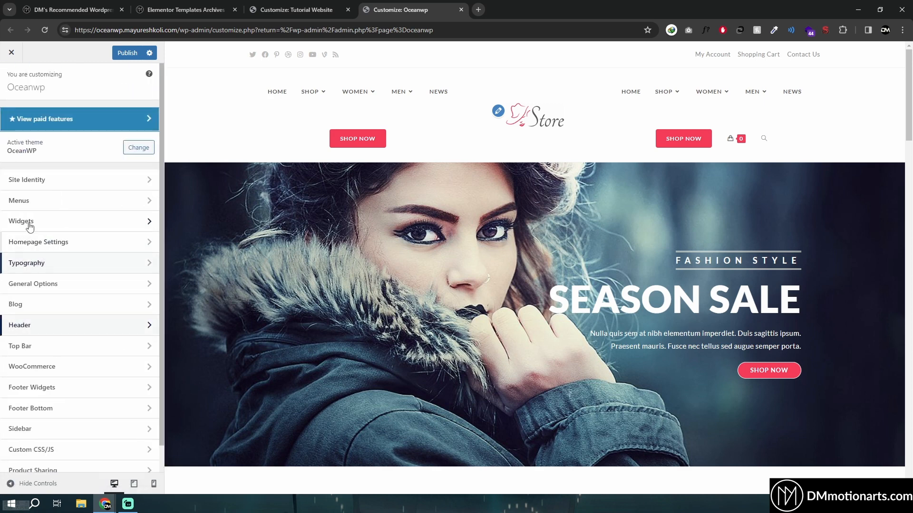
click(27, 202)
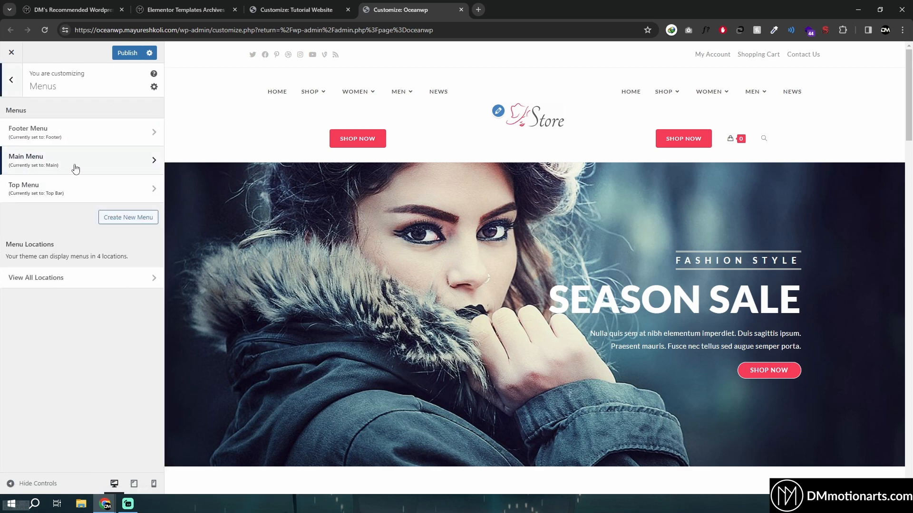
click(3, 94)
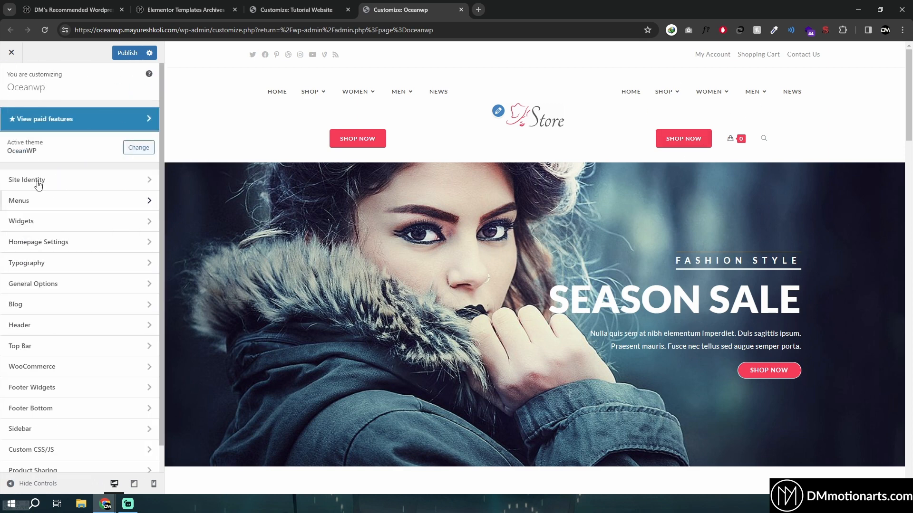
click(33, 324)
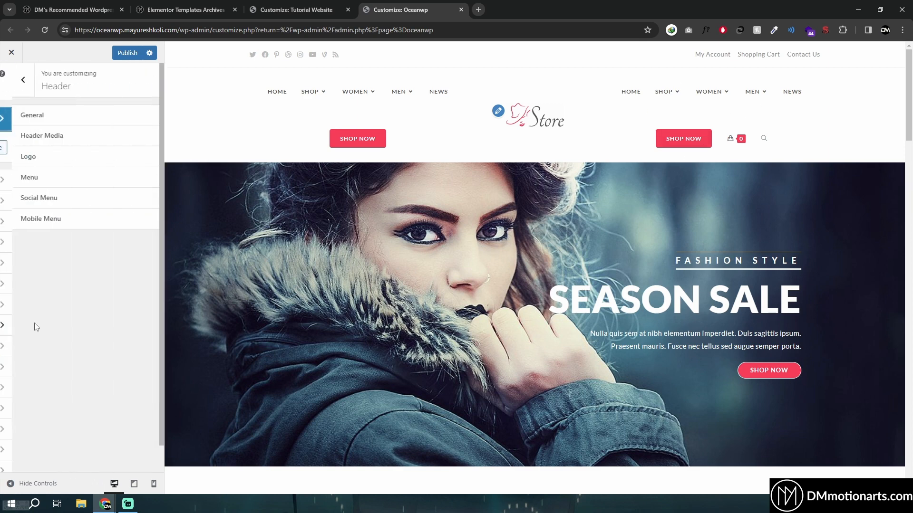
click(20, 115)
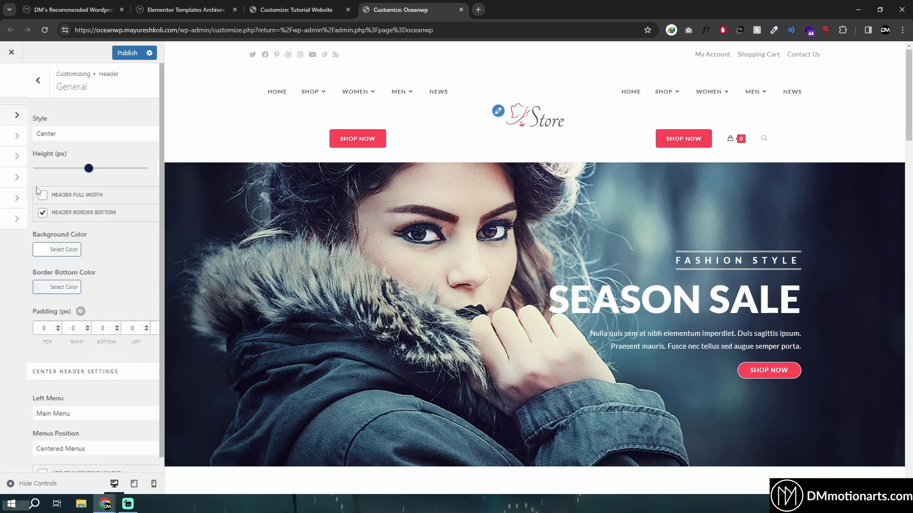
Try Footer Menu as the Center header's left menu, and settle on Top Menu
click(49, 414)
click(33, 436)
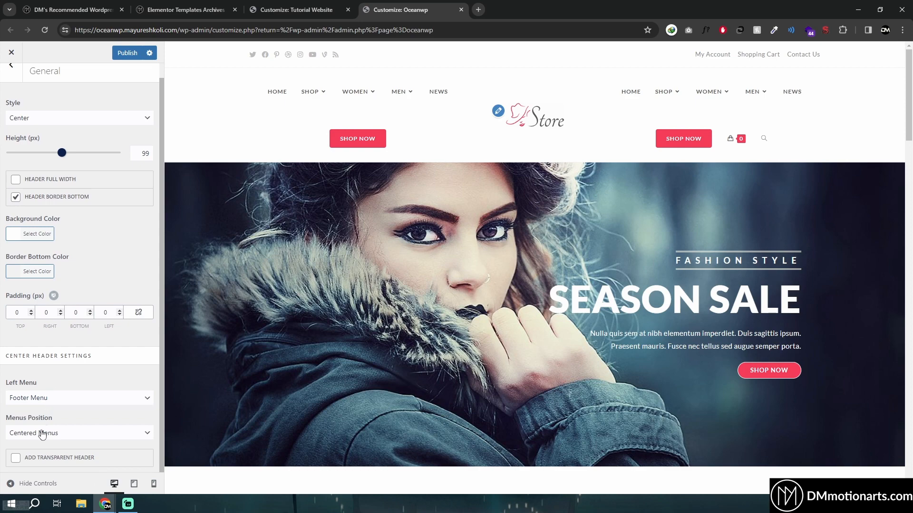
click(45, 403)
click(41, 436)
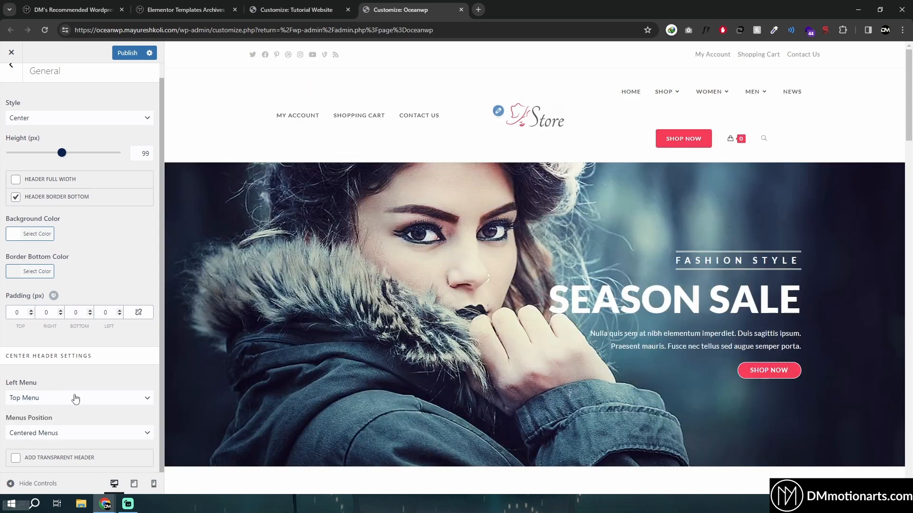
Set the header style to Medium
scroll(10, 266, up, 1)
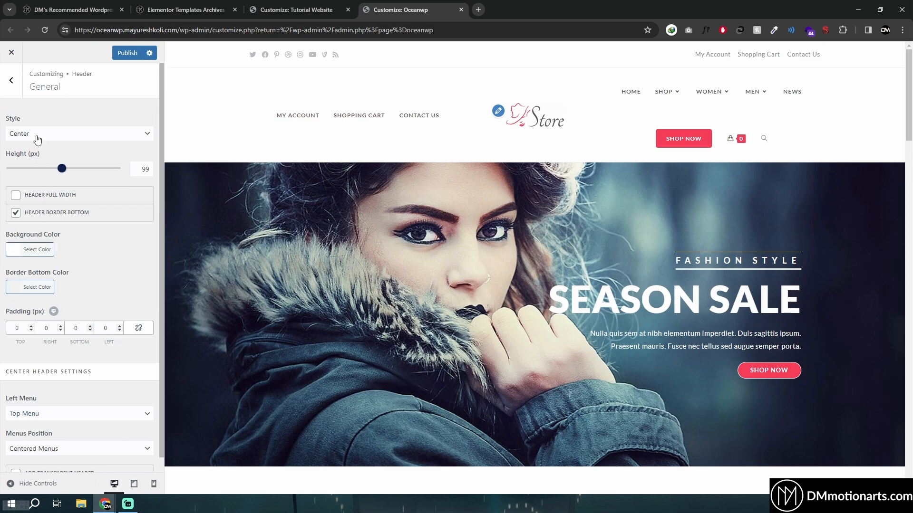
click(37, 134)
click(39, 194)
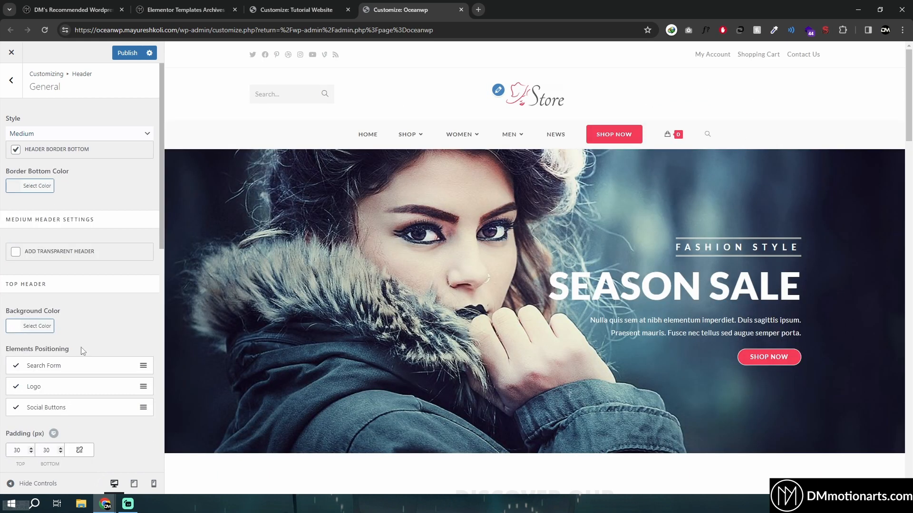
Try the Right and Left menu positions in the Medium header settings, and return the position to Center
scroll(50, 317, down, 3)
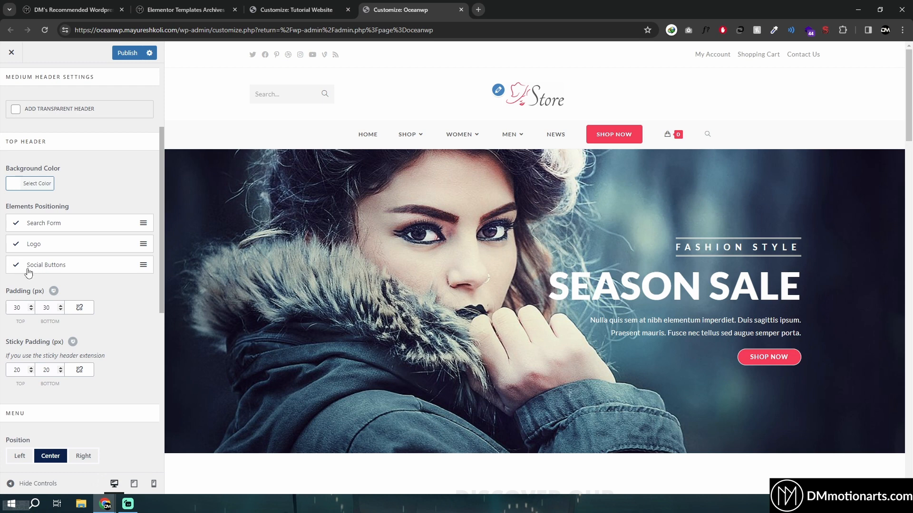
scroll(42, 287, down, 3)
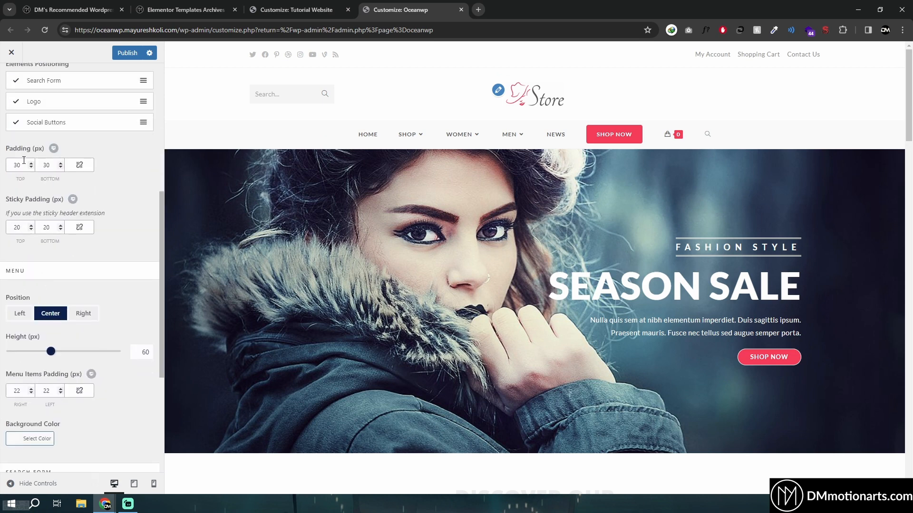
click(84, 314)
click(51, 314)
click(20, 313)
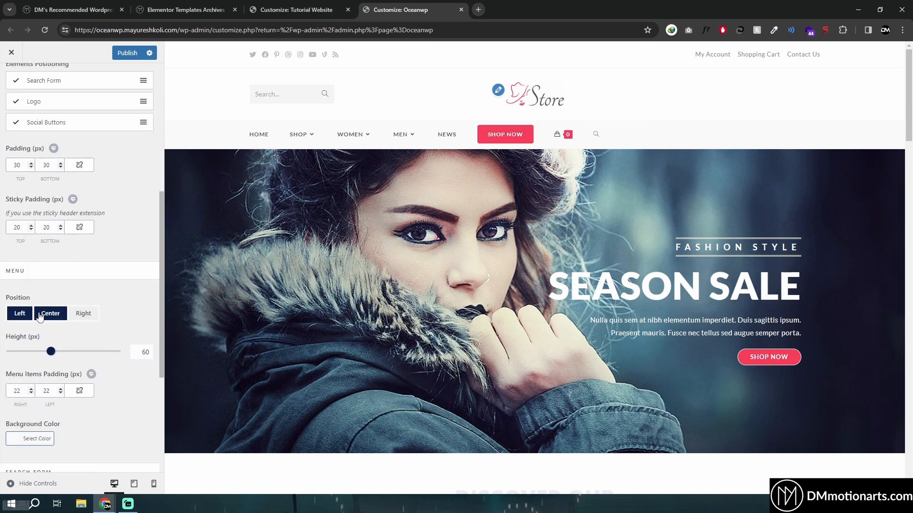
click(40, 318)
scroll(72, 348, down, 4)
scroll(72, 342, up, 10)
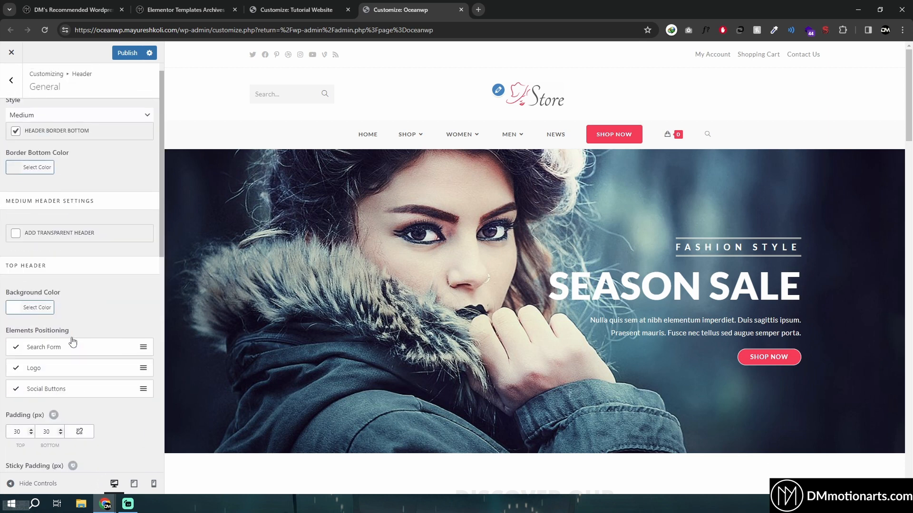
Enable the social menu in the header's Social Menu settings
click(11, 80)
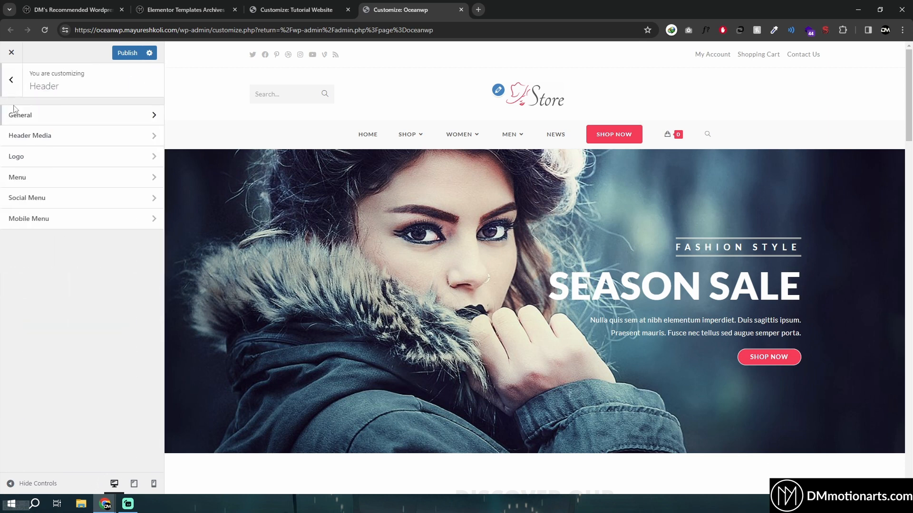
click(45, 195)
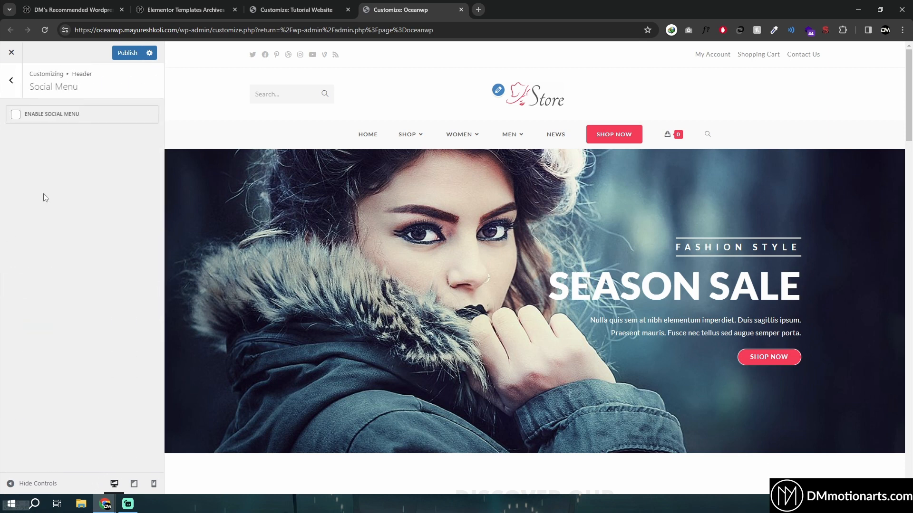
click(15, 115)
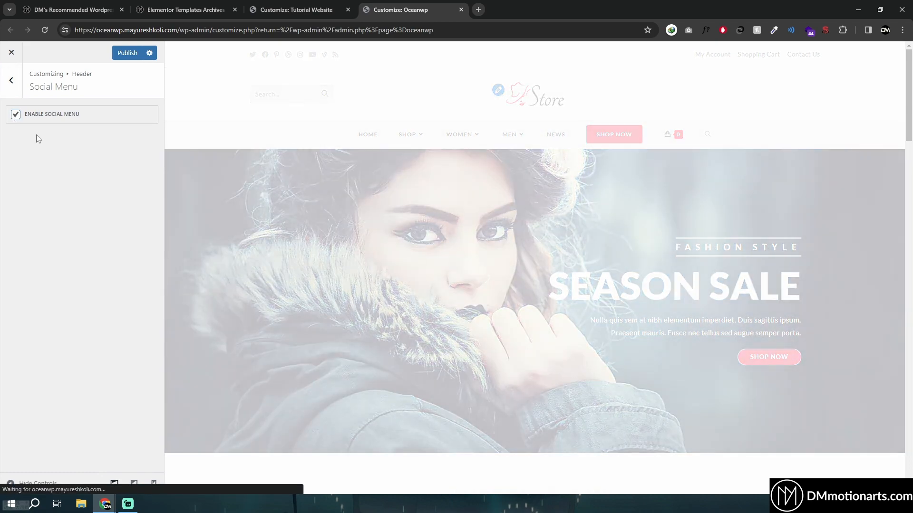
Open the OceanWP admin panel in a separate tab beside the customizer and go to My Library
middle_click(10, 55)
drag(518, 10, 445, 9)
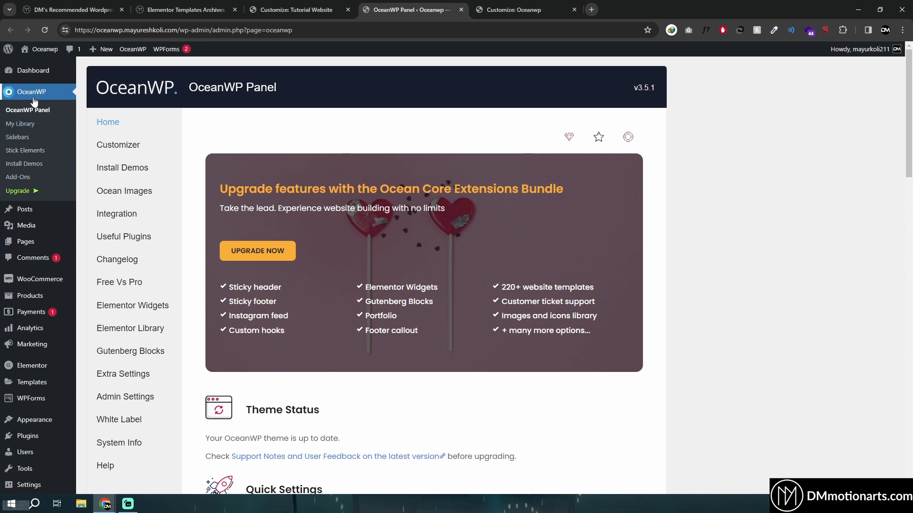
click(31, 125)
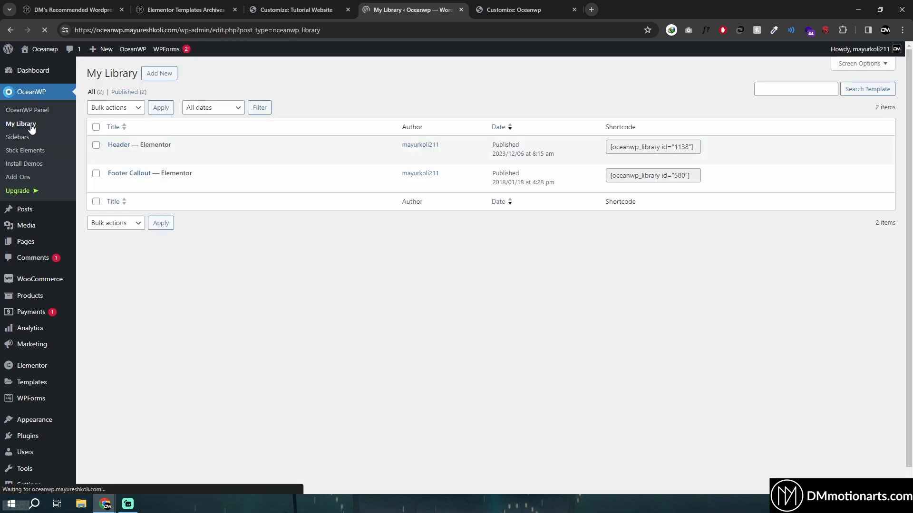
View the Elementor-built Header template from My Library in its own tab and look over its layout
middle_click(179, 156)
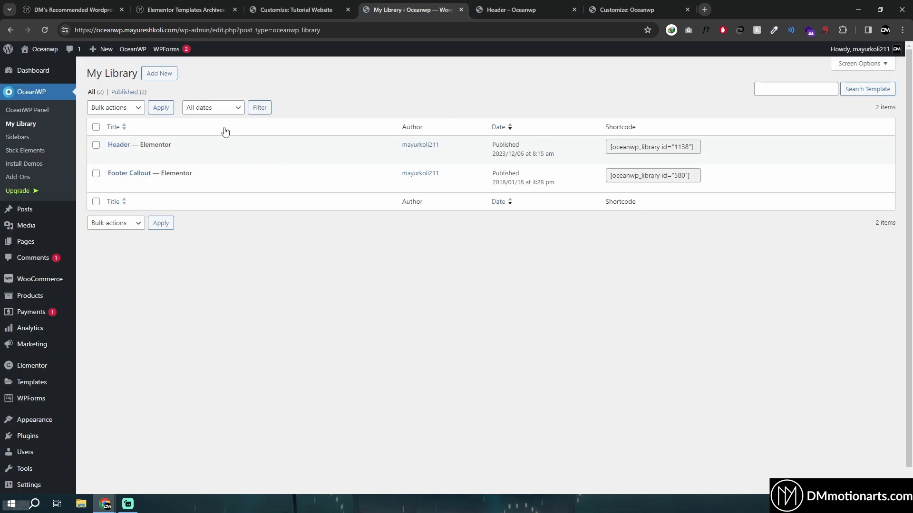
click(504, 9)
scroll(332, 232, down, 2)
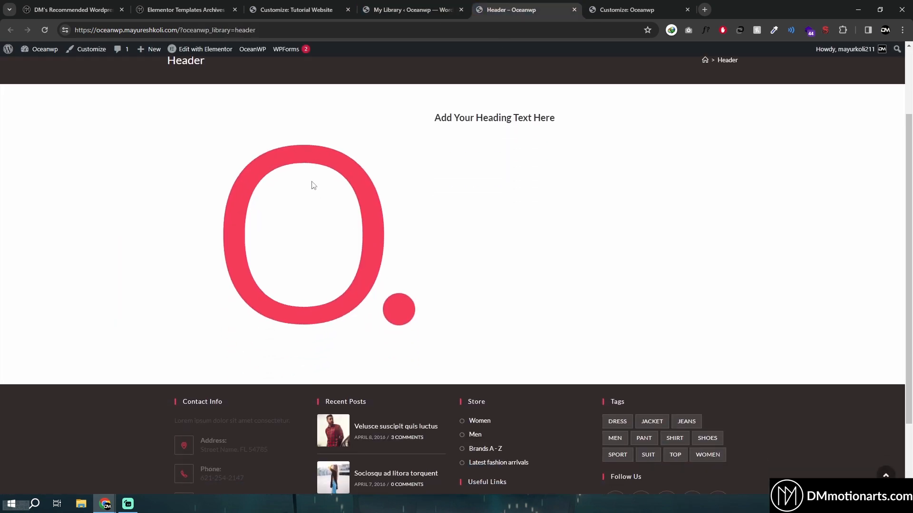
Close the Header template page and select the Header template's shortcode in the My Library list
scroll(469, 121, up, 2)
key(ctrl+w)
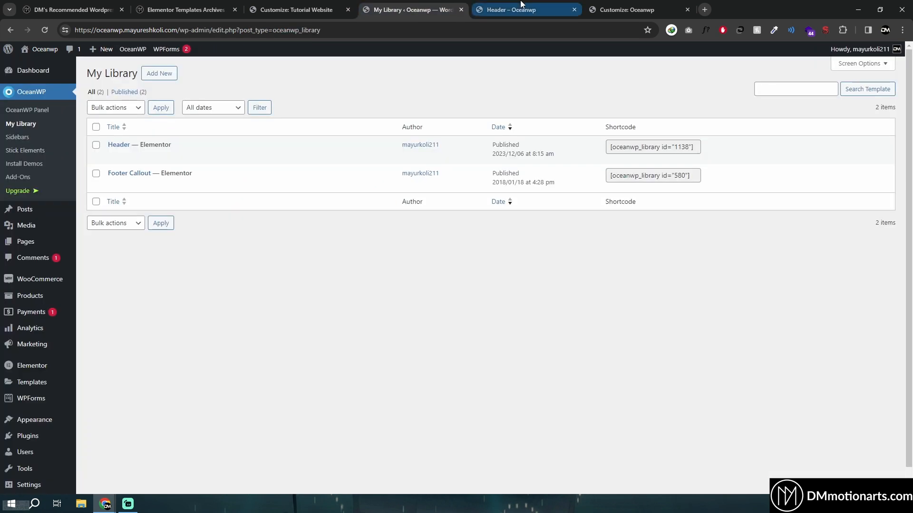
drag(612, 147, 699, 147)
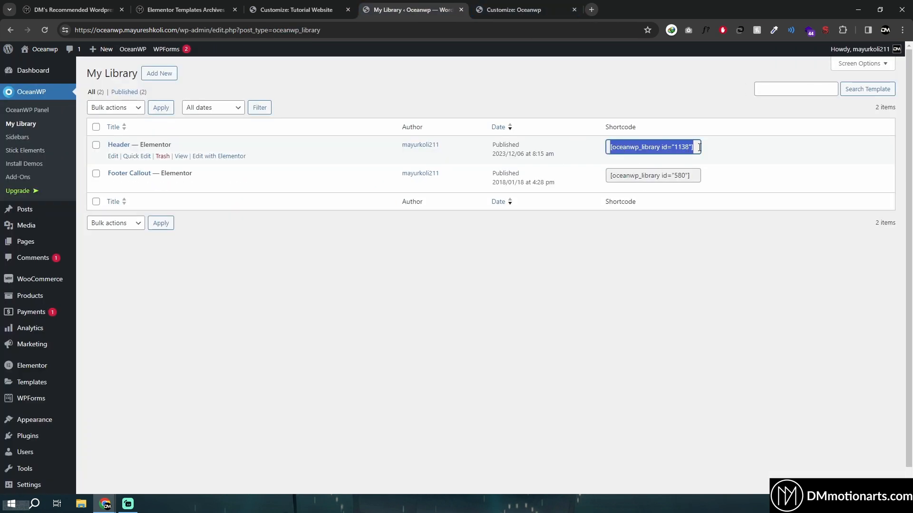
right_click(670, 148)
click(679, 157)
click(467, 272)
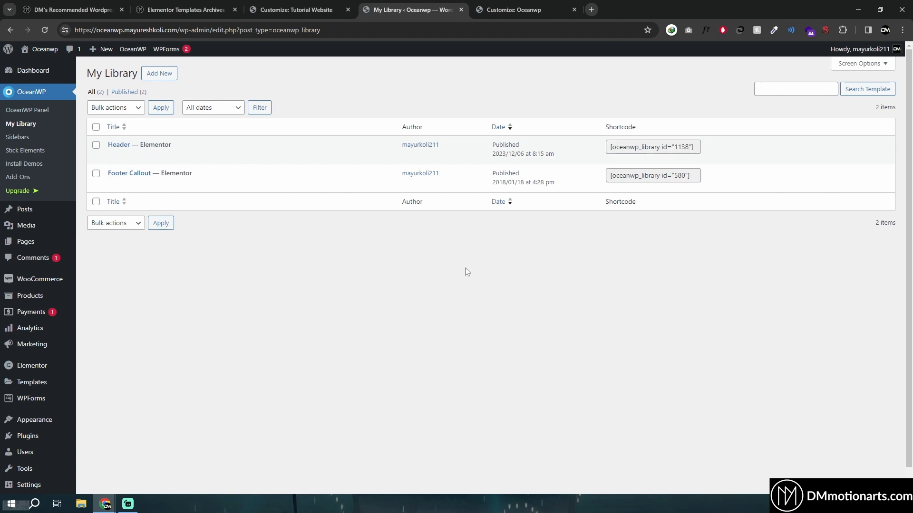
Switch to the OceanWP customizer and set the social menu's template to Header
click(511, 5)
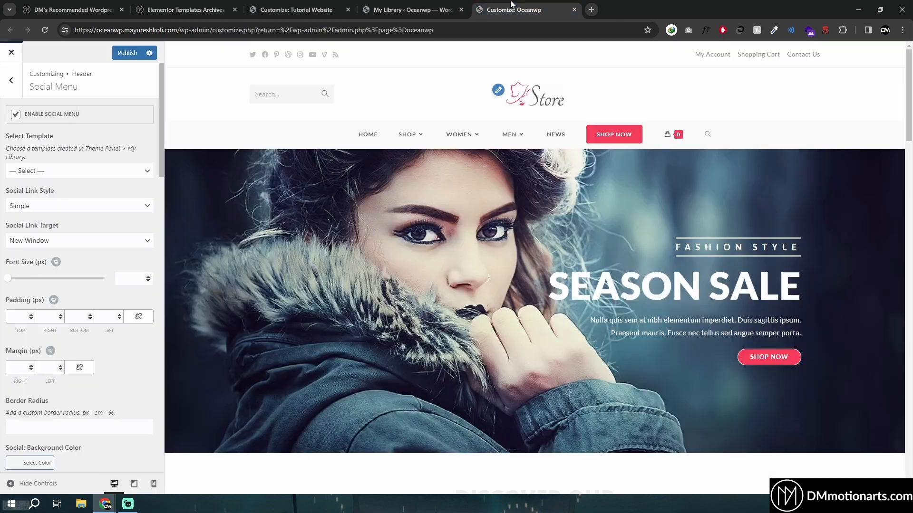
click(59, 175)
click(62, 190)
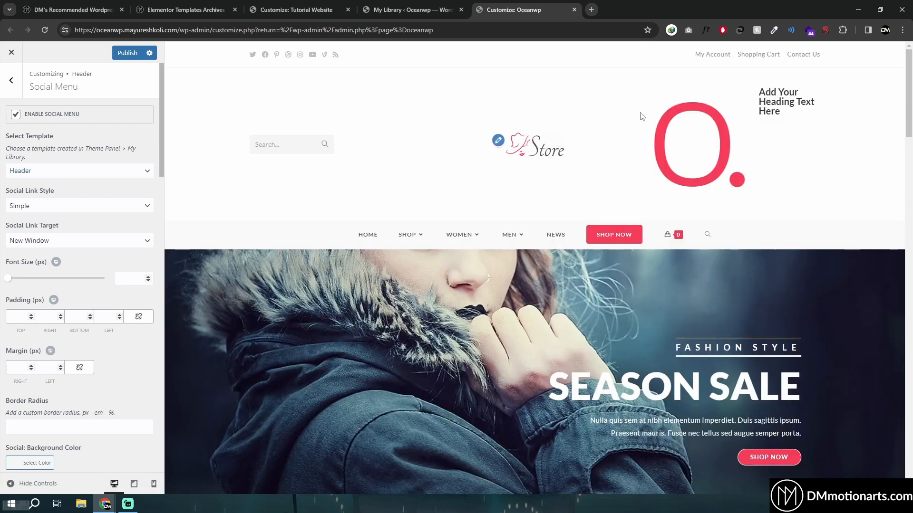
Switch to the Astra customizer and add an HTML 2 element to the main header row beside the account element
click(304, 9)
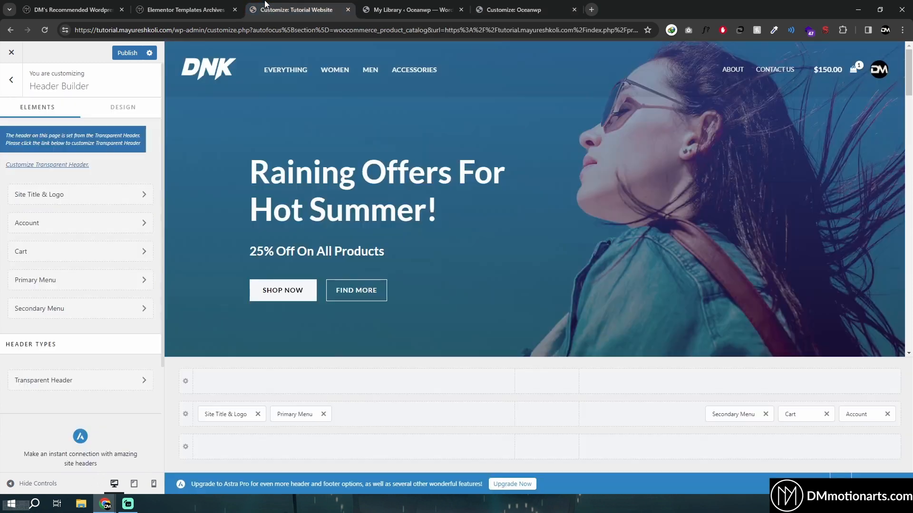
click(686, 418)
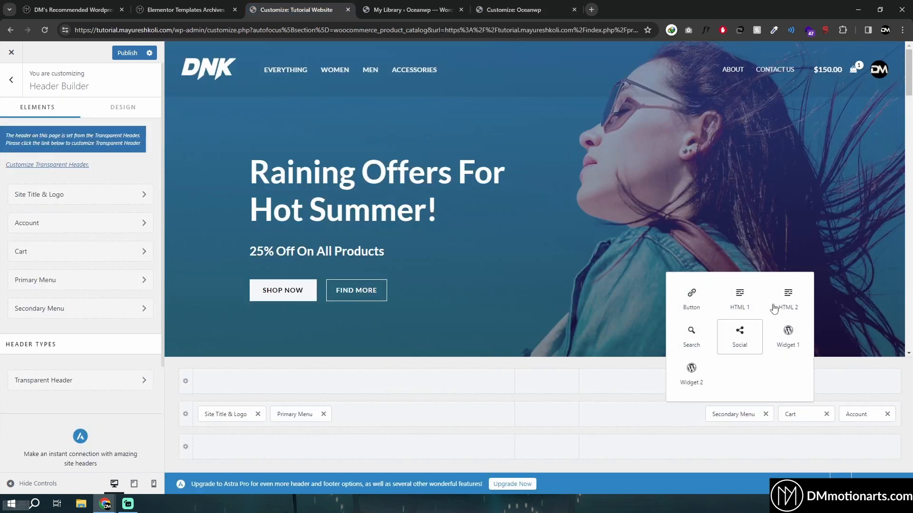
click(788, 300)
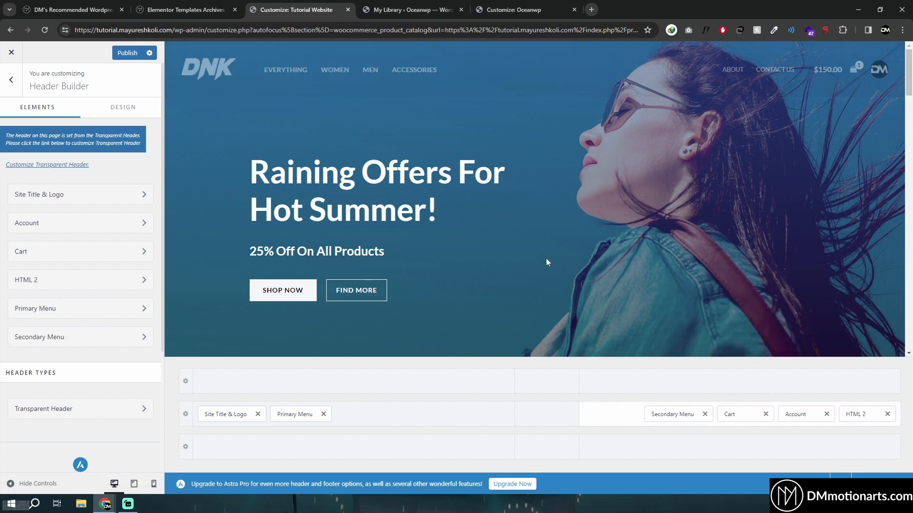
Check the HTML 2 element's design and general settings, and remove the element from the header row
click(854, 415)
click(119, 110)
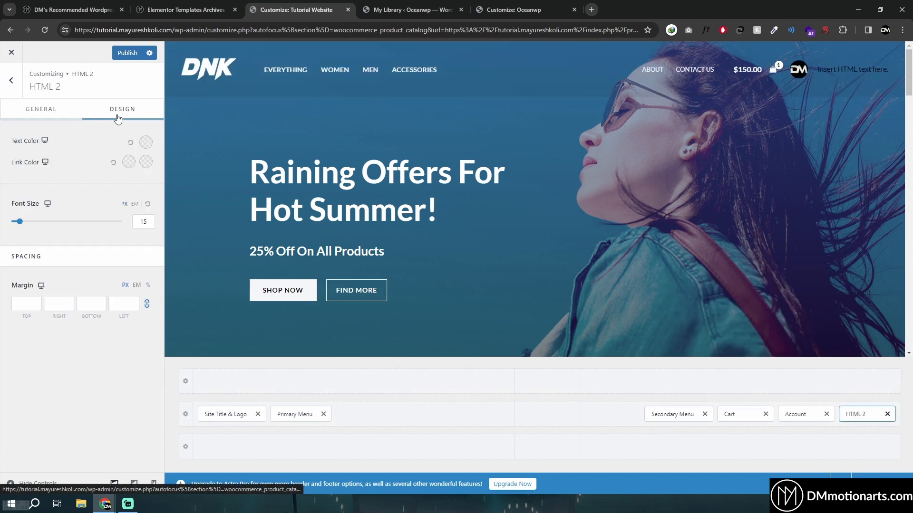
click(78, 113)
click(102, 177)
drag(102, 178, 17, 180)
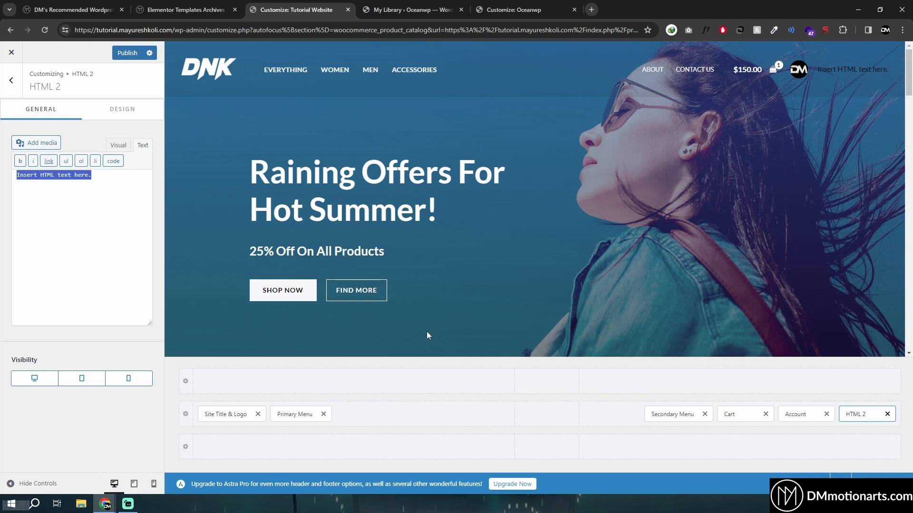
click(887, 414)
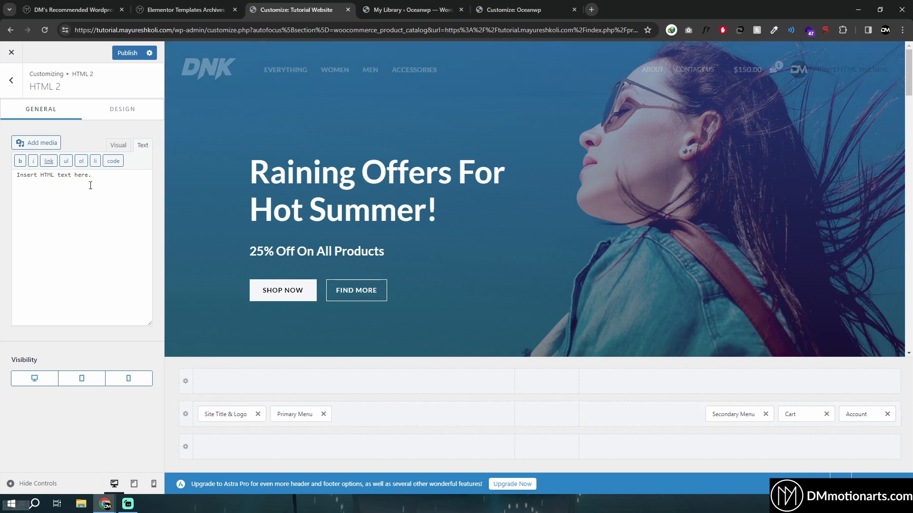
Return to the OceanWP customizer and reset the social menu's template choice to "— Select —"
click(511, 6)
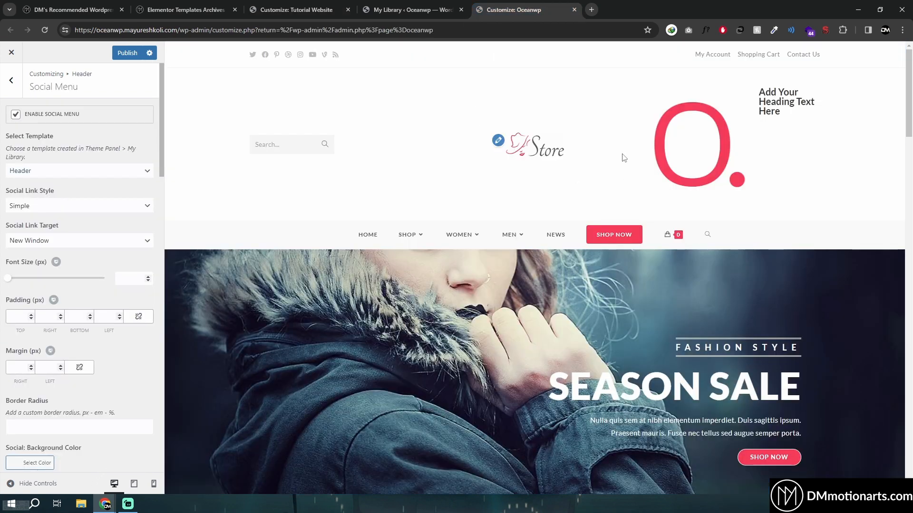
click(73, 171)
click(66, 189)
click(61, 168)
click(55, 182)
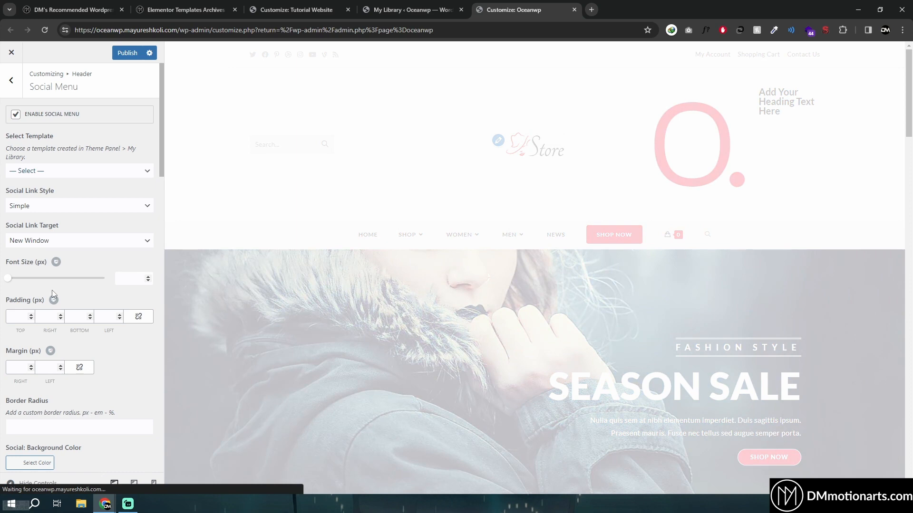
Enter # as the Twitter and Facebook links of the header social menu
scroll(2, 321, down, 7)
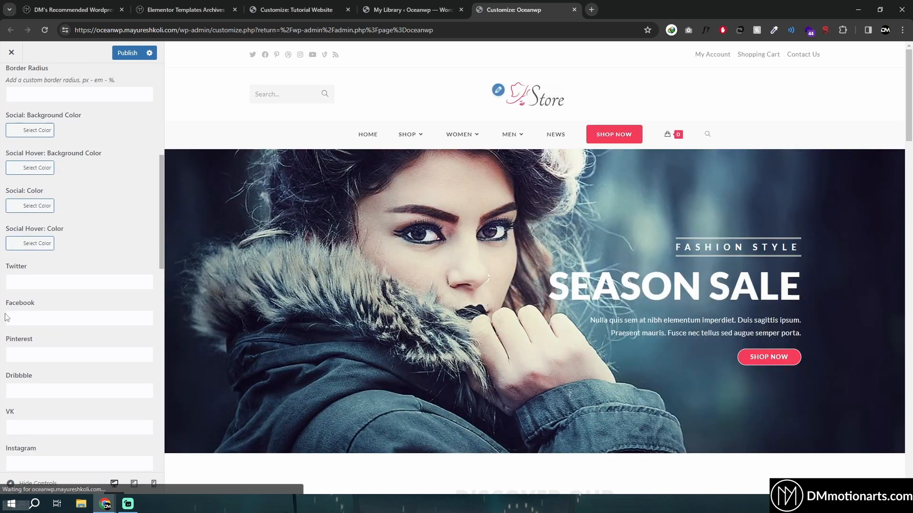
click(36, 283)
text(#)
click(39, 317)
text(#)
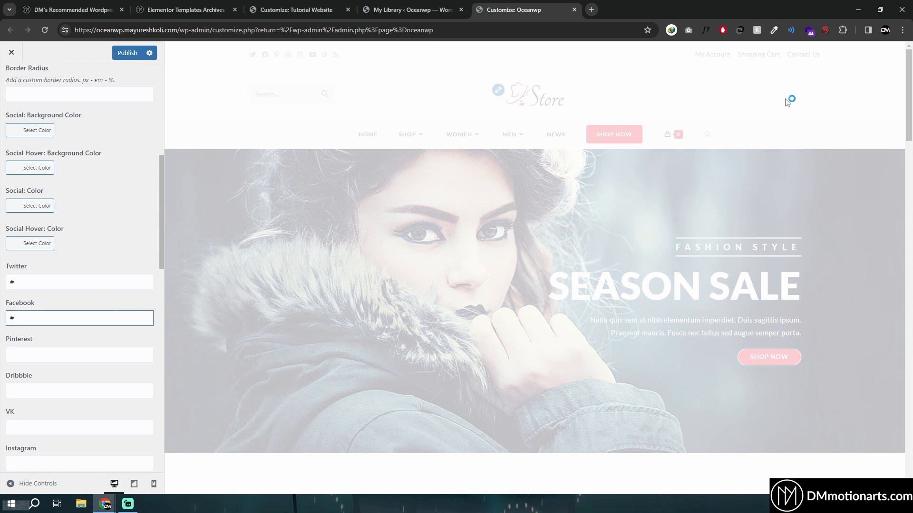
scroll(47, 190, up, 7)
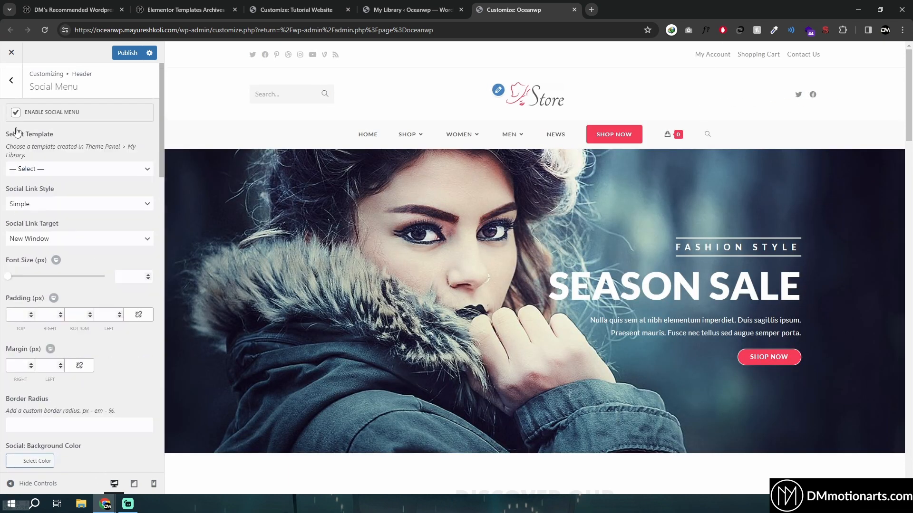
Leave the Header section and open the General settings of the Top Bar
click(11, 80)
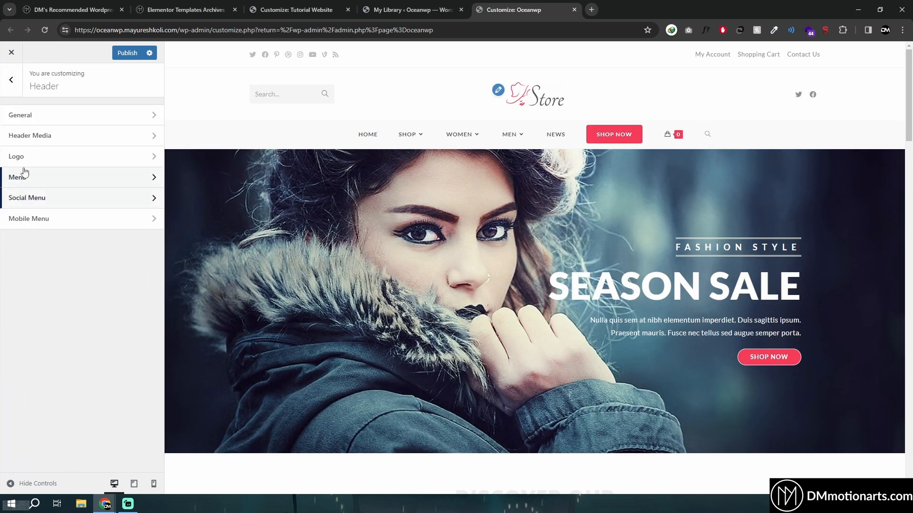
click(14, 84)
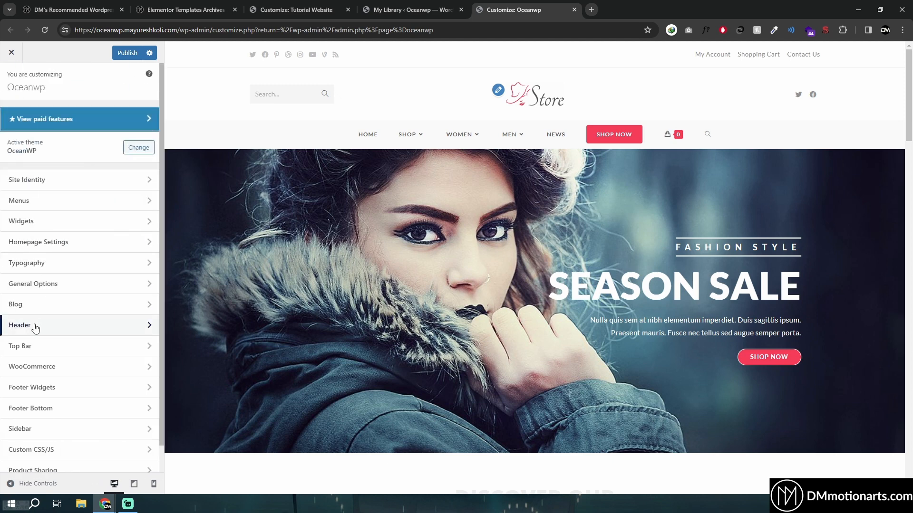
click(30, 347)
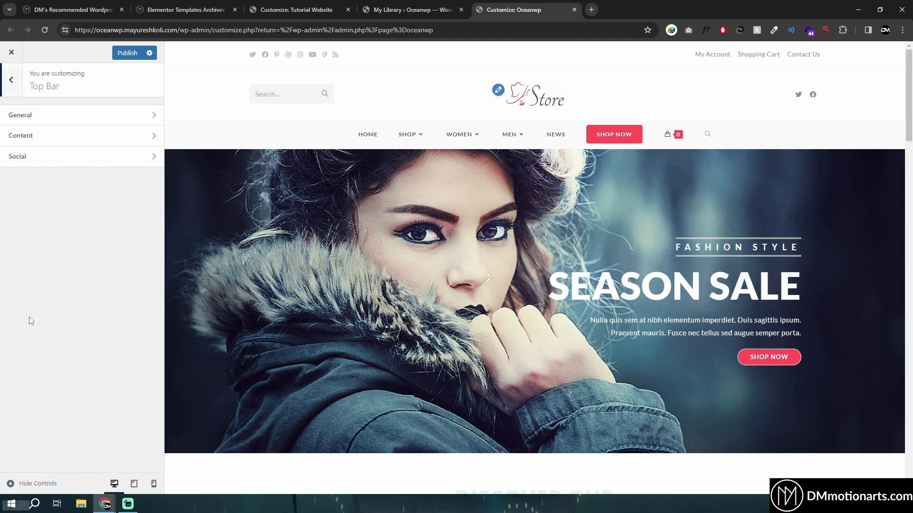
click(35, 118)
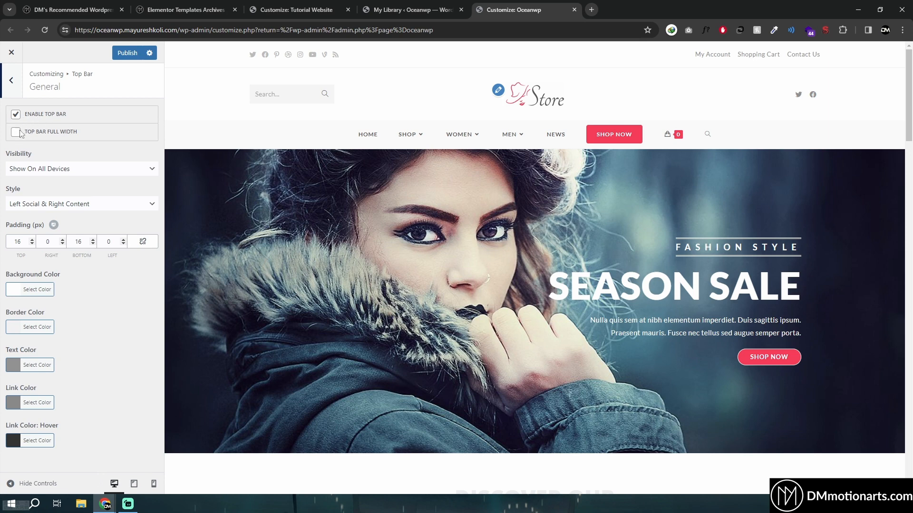
Try the full-width top bar and turn it back off, and check the available Style options without changing the style
click(16, 132)
click(17, 134)
drag(18, 244, 41, 289)
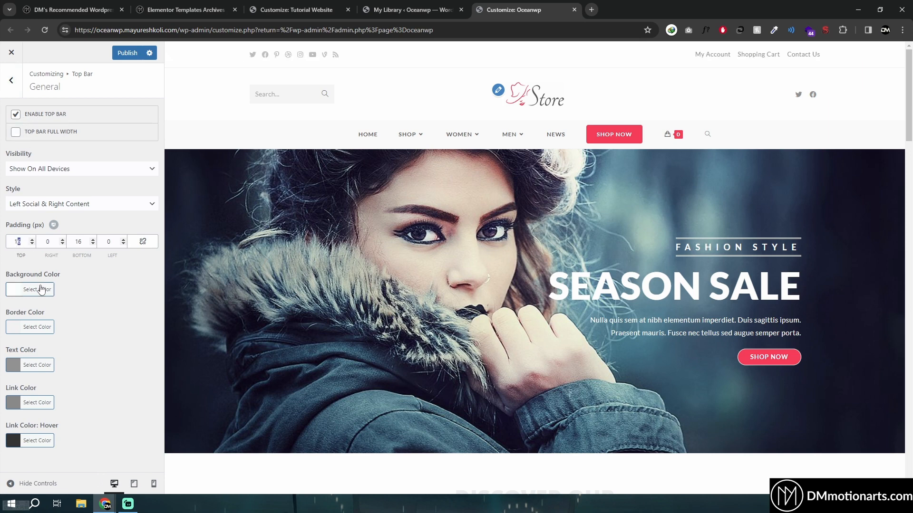
click(49, 202)
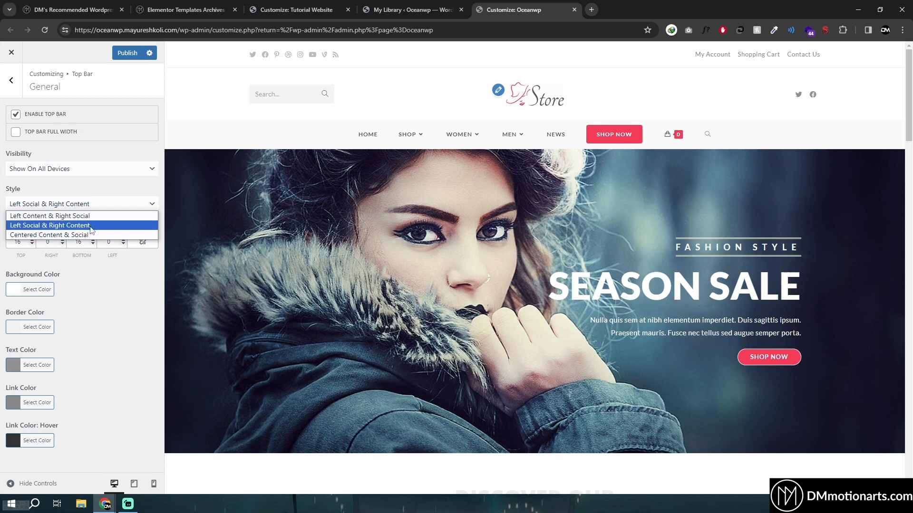
click(116, 313)
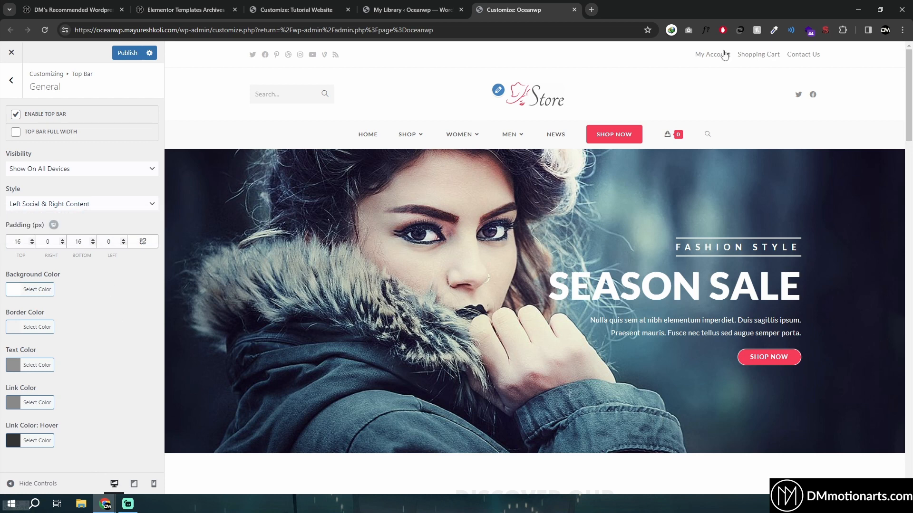
Try the Header template as the Top Bar content, and reset the template choice to "— Select —"
click(11, 80)
click(35, 137)
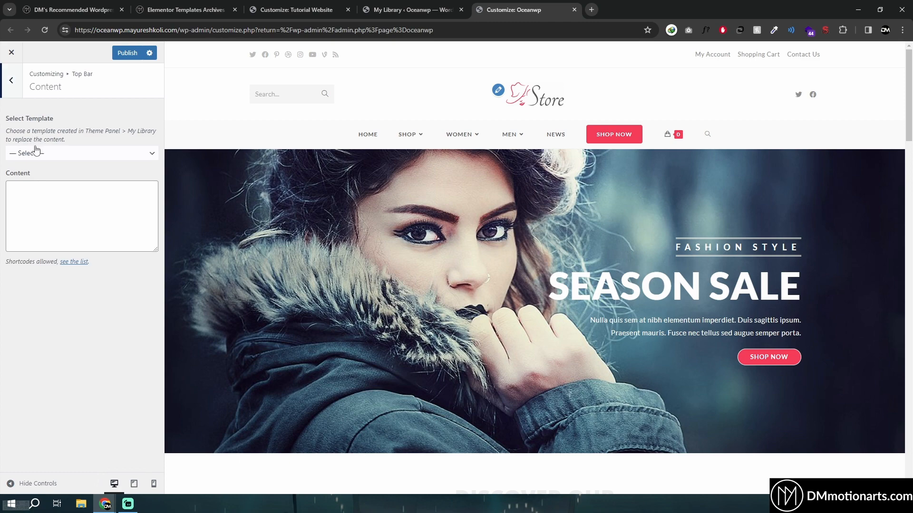
click(40, 152)
click(49, 176)
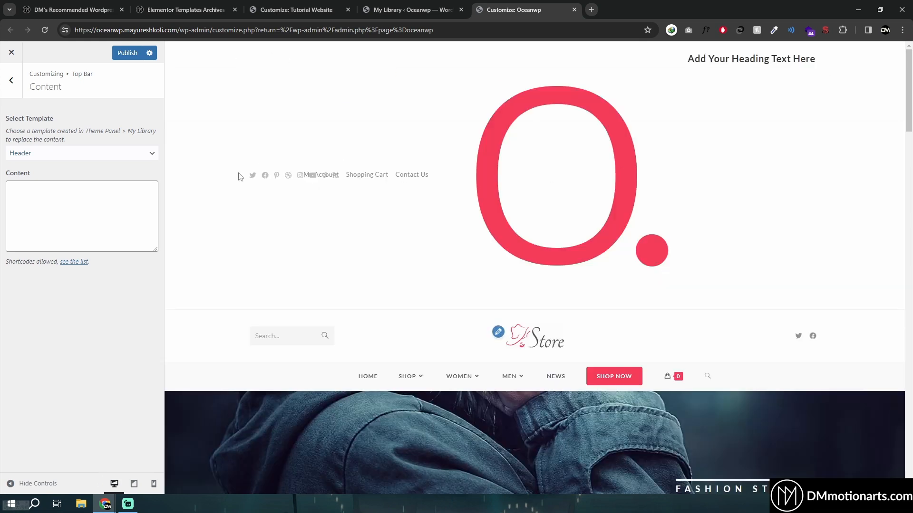
click(72, 153)
click(67, 162)
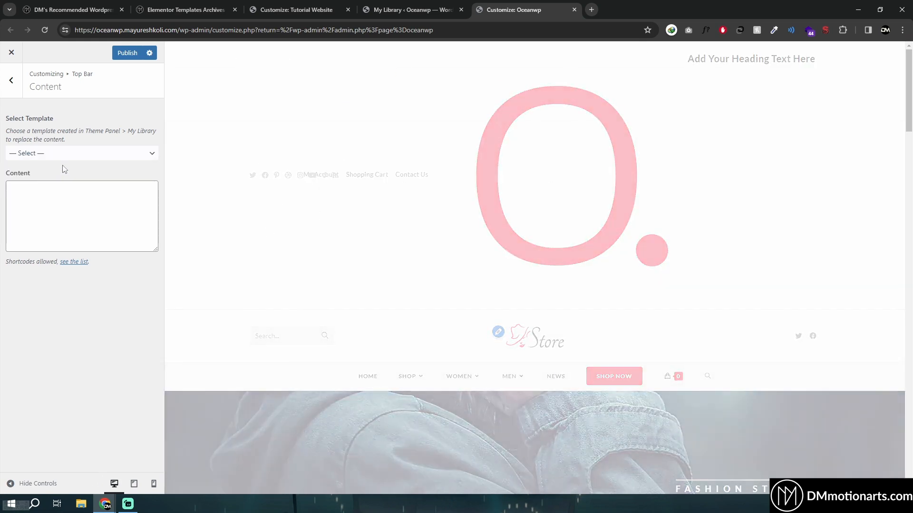
Try the custom text "sdadaddadadda" as Top Bar content, and delete it again
click(94, 199)
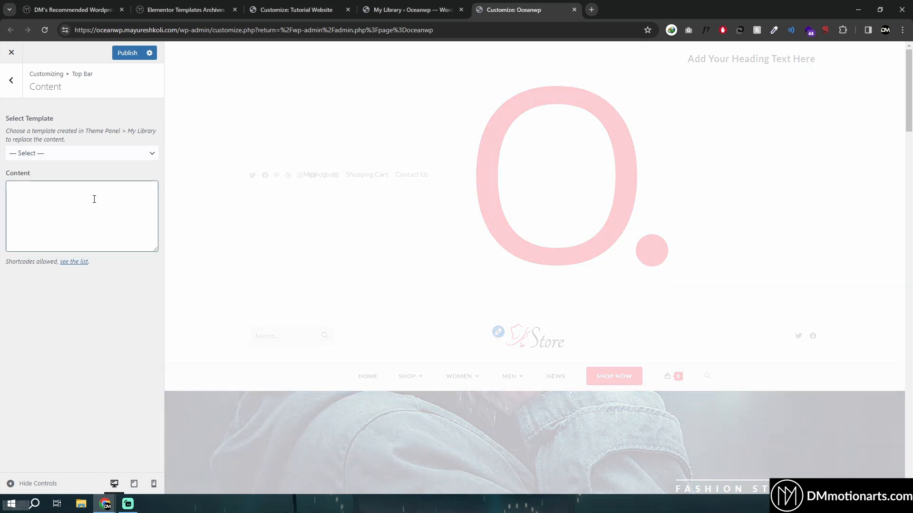
text(sdadaddadadda)
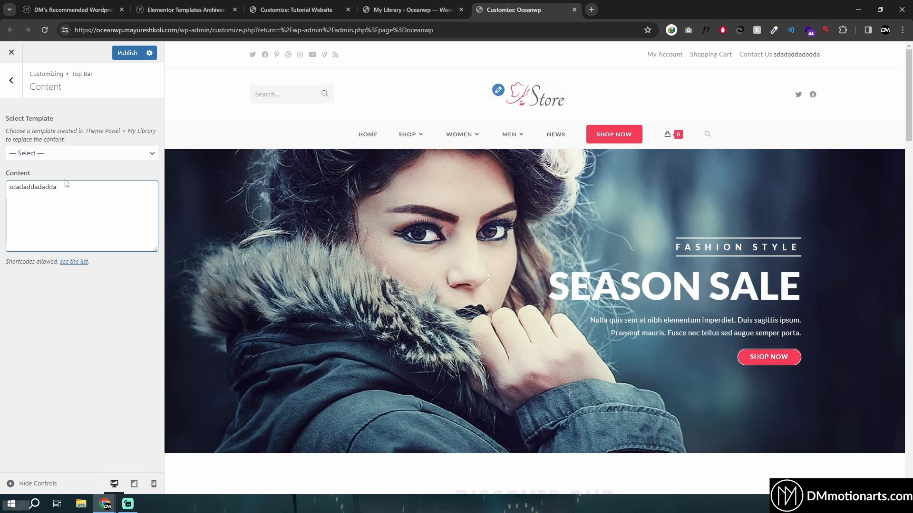
key(ctrl+a)
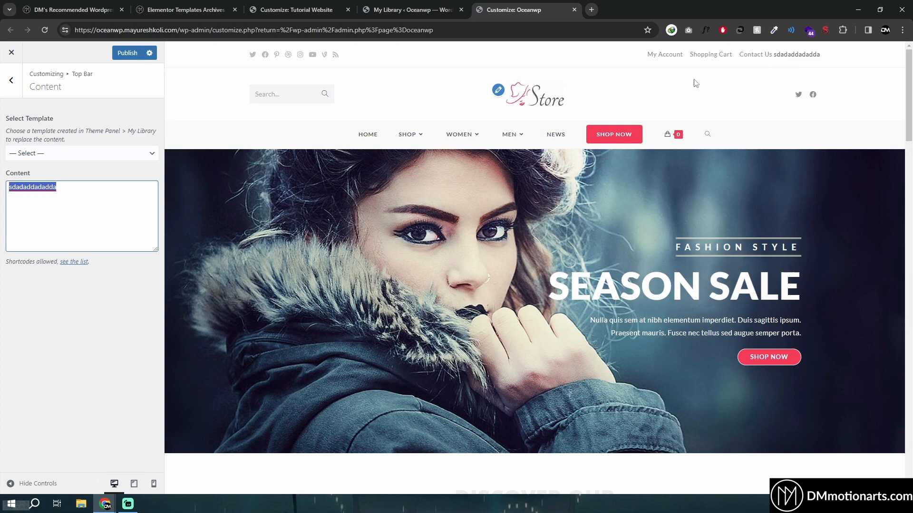
key(BackSpace)
Open the Top Bar's Social settings, and turn the social icons off and back on
click(11, 80)
click(55, 155)
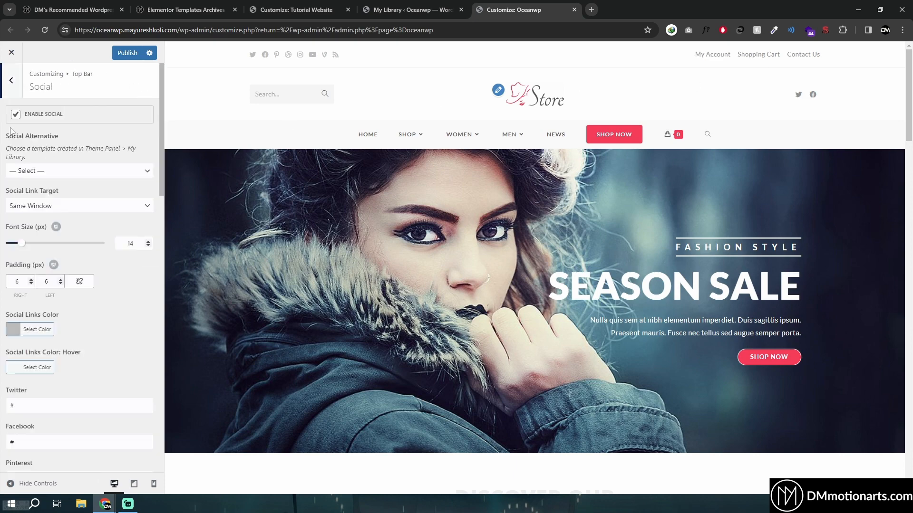
click(15, 115)
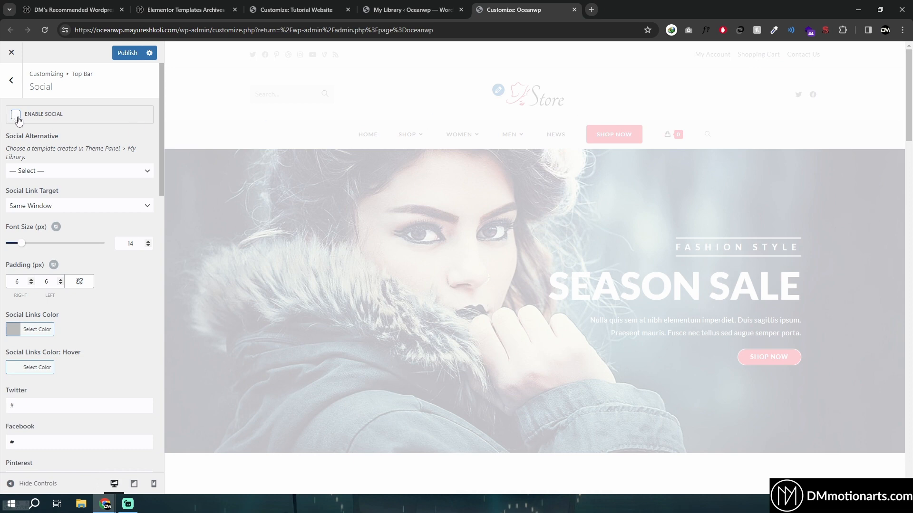
click(17, 117)
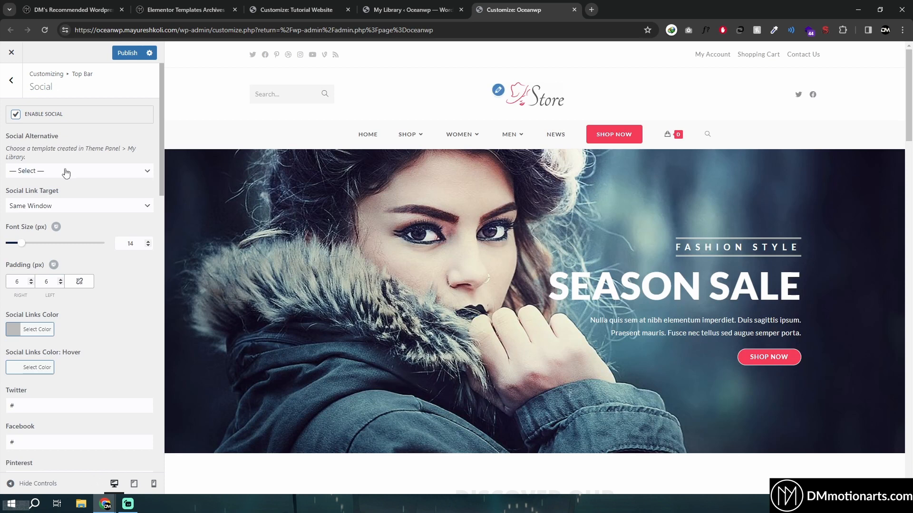
Examine the Social Alternative template choices and the list of social link fields for the top bar
click(63, 170)
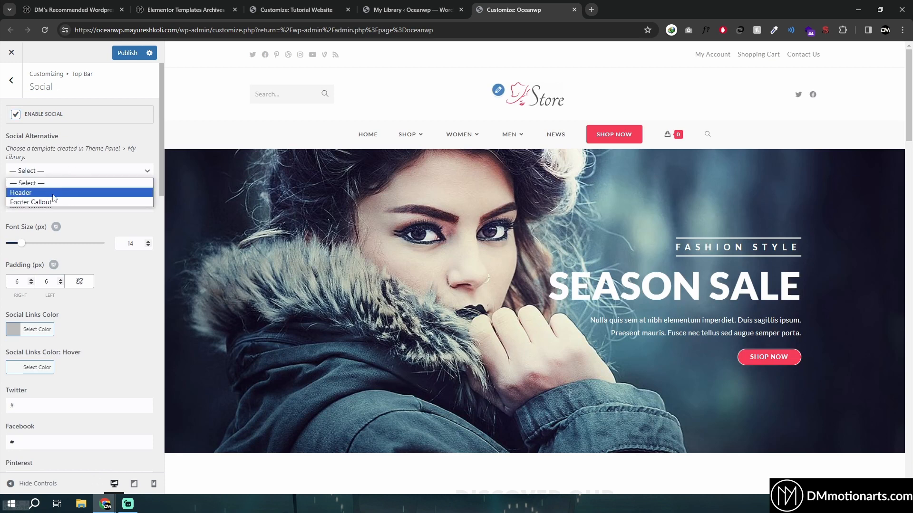
click(2, 166)
scroll(45, 232, down, 9)
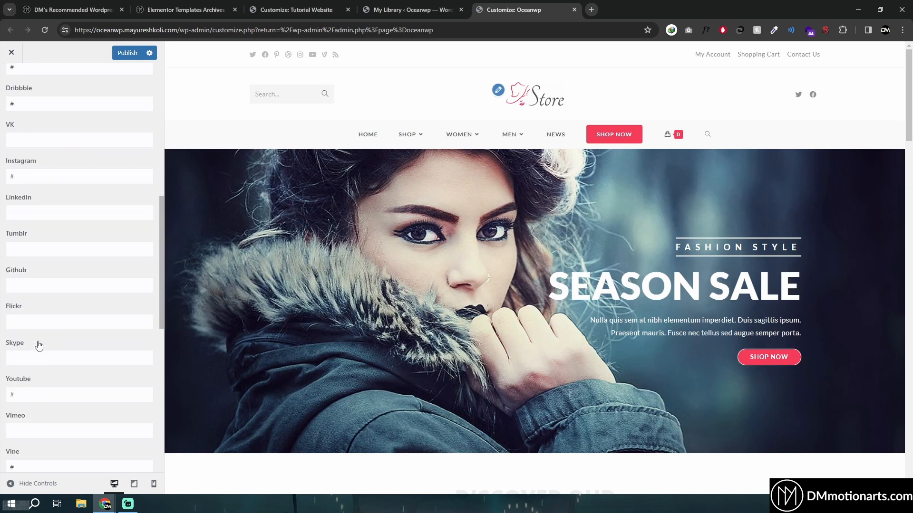
scroll(37, 332, up, 5)
scroll(35, 330, down, 8)
scroll(19, 290, up, 10)
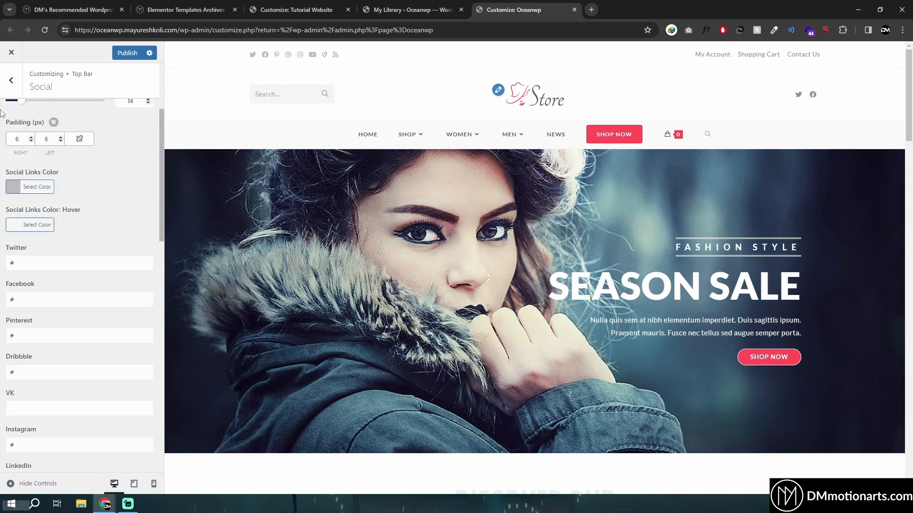
Leave the Top Bar settings, open the Header's General settings, and set the header style to Vertical
click(11, 80)
click(11, 79)
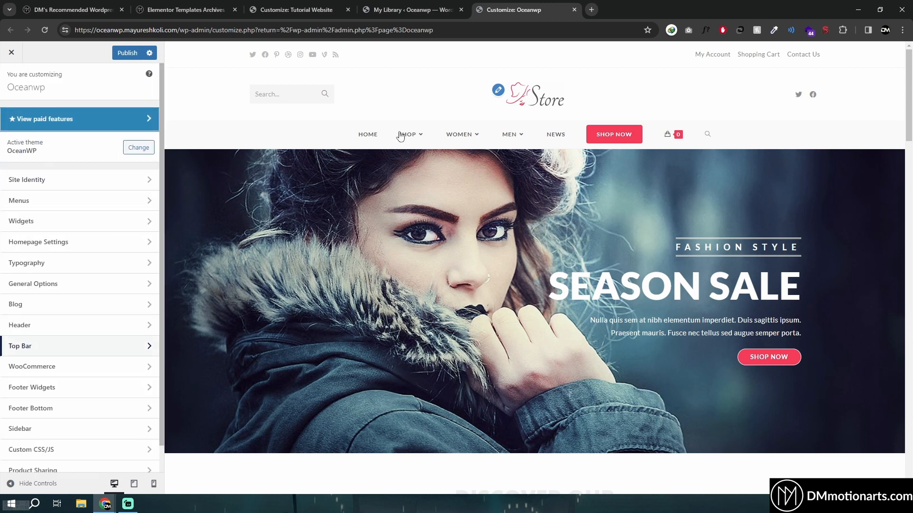
click(37, 325)
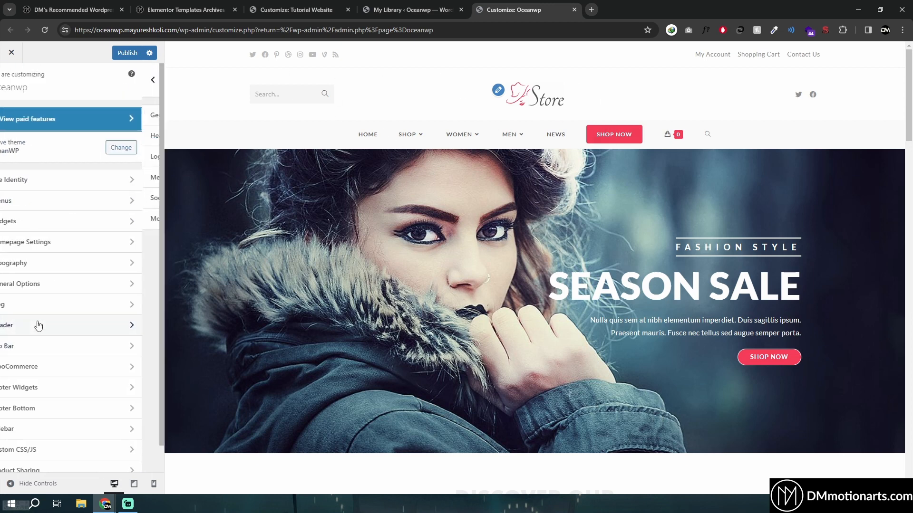
click(39, 124)
click(56, 134)
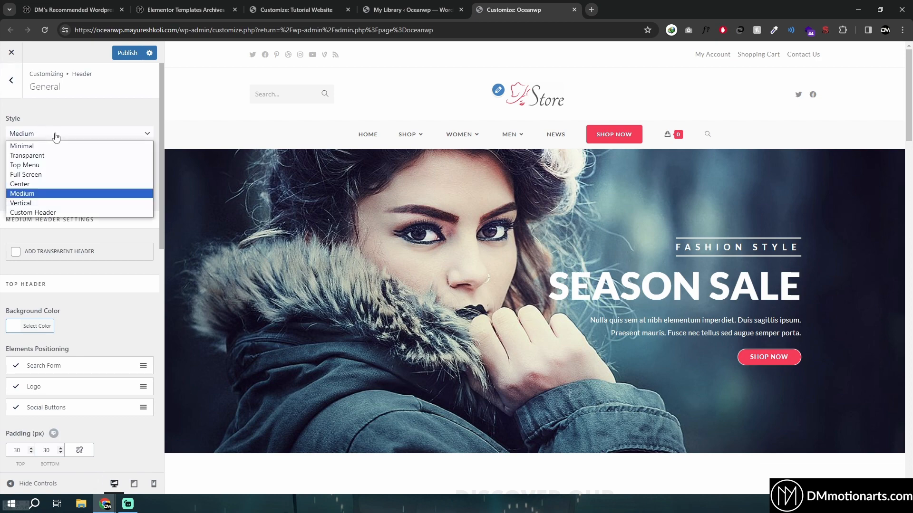
click(46, 202)
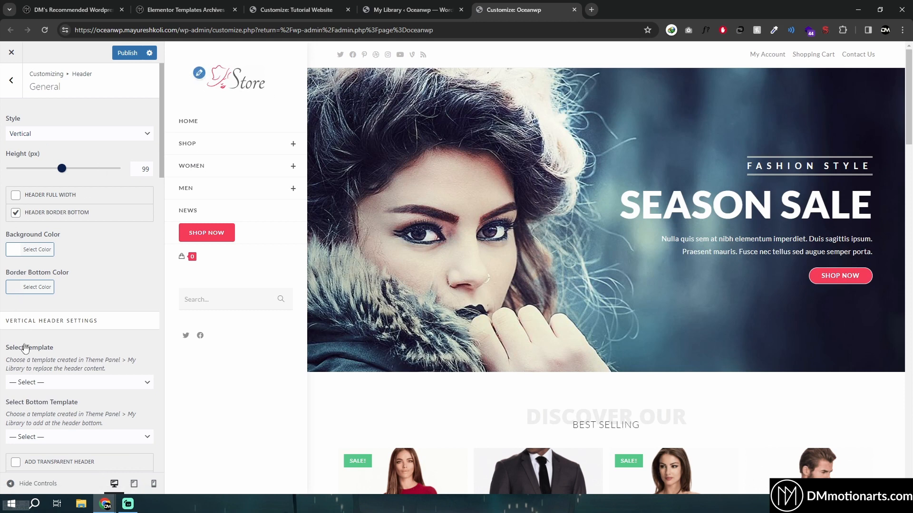
Try the Closed Header option on the vertical header, and assign the Header template as its bottom template
scroll(26, 348, down, 4)
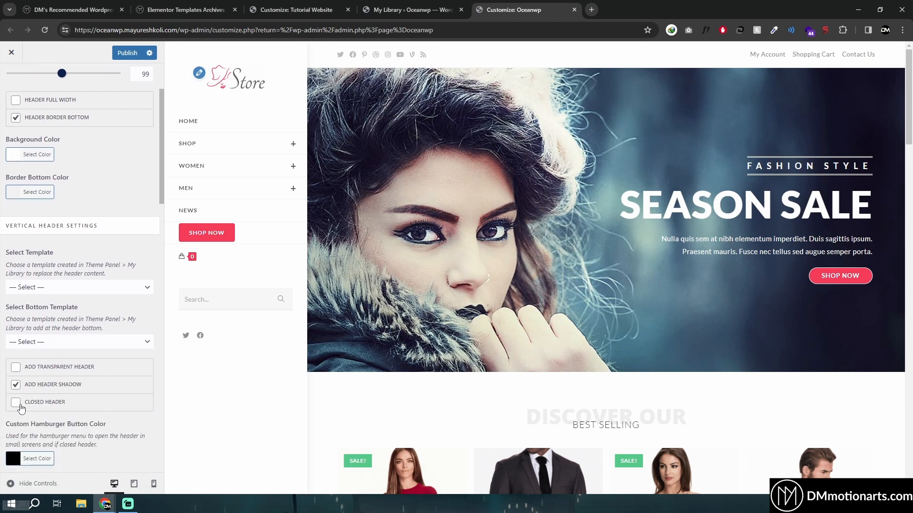
click(16, 402)
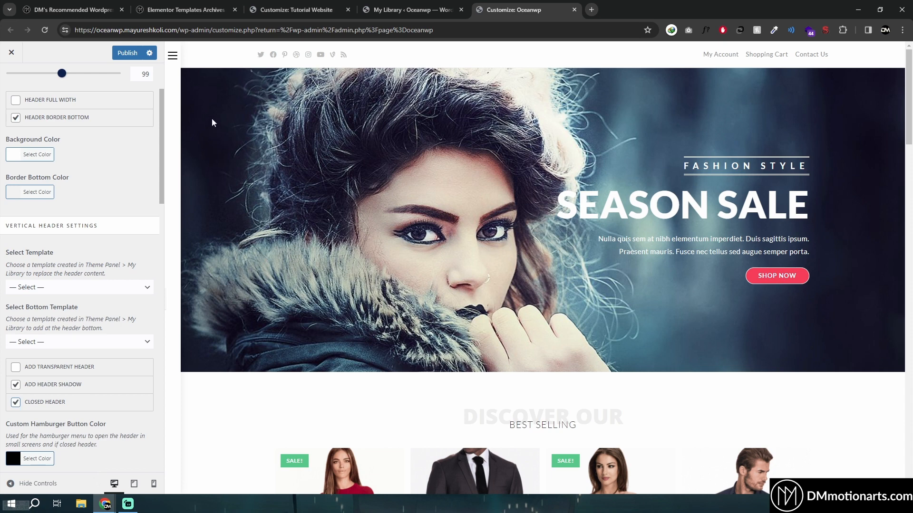
scroll(48, 265, down, 2)
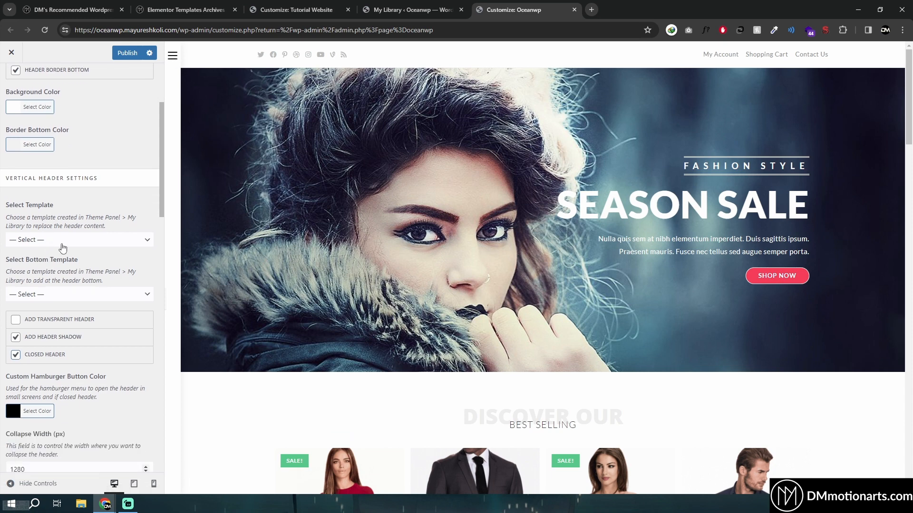
click(64, 241)
click(65, 242)
drag(42, 273, 105, 275)
click(89, 284)
click(66, 294)
click(43, 318)
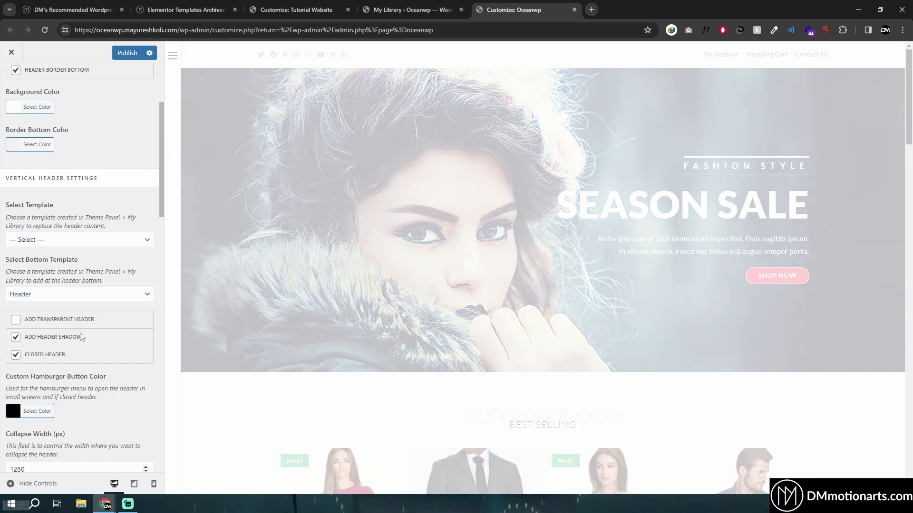
click(16, 355)
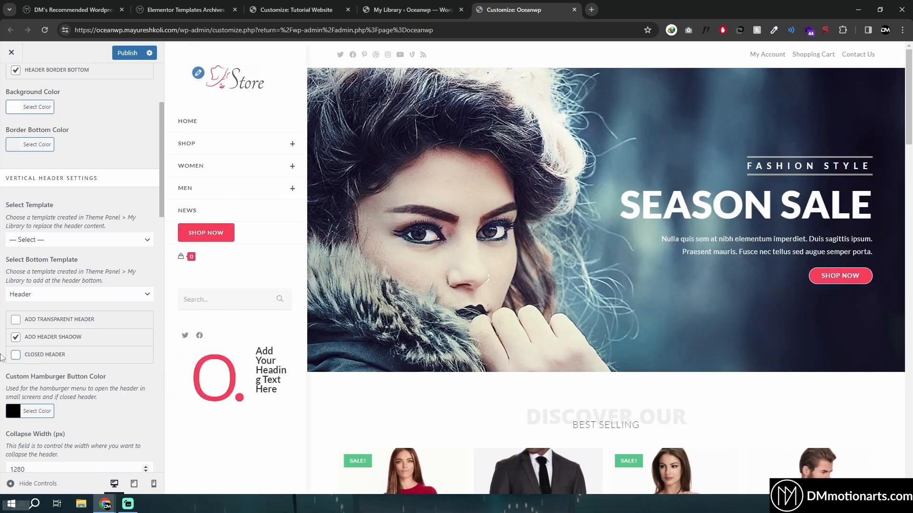
Try the Header template as the vertical header's main content, and reset that choice to "— Select —"
click(38, 239)
click(35, 260)
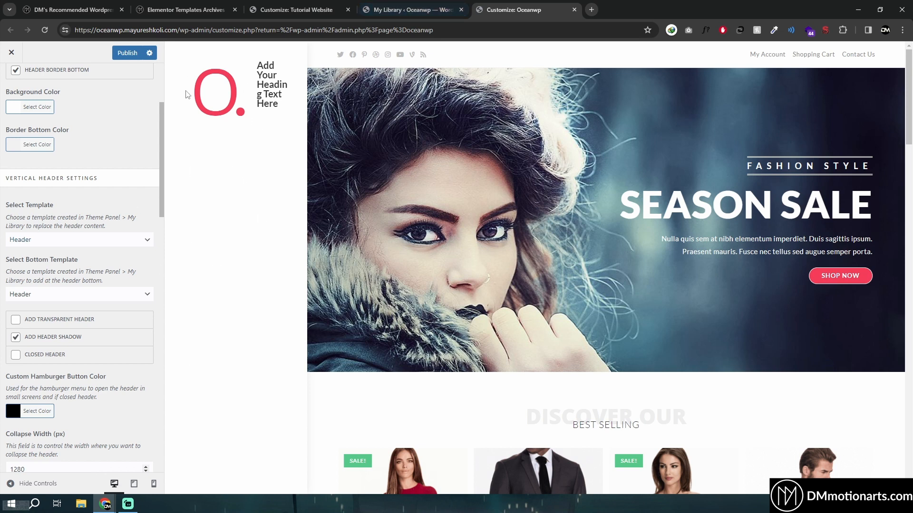
click(105, 240)
click(71, 251)
Reset the vertical header's bottom template to "— Select —"
click(63, 295)
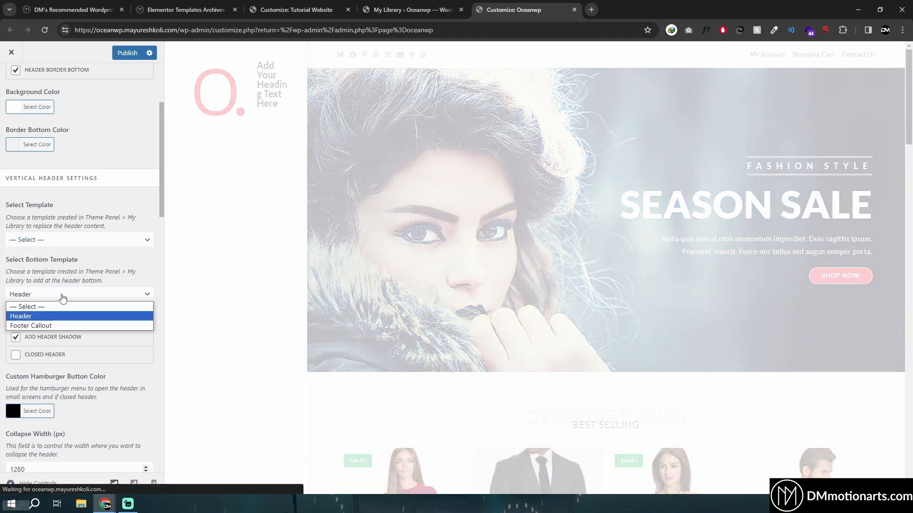
click(42, 317)
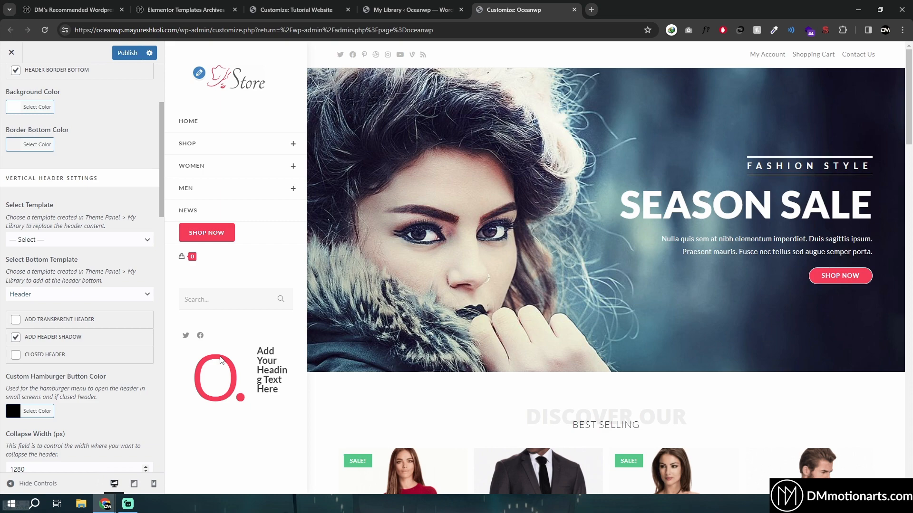
click(20, 293)
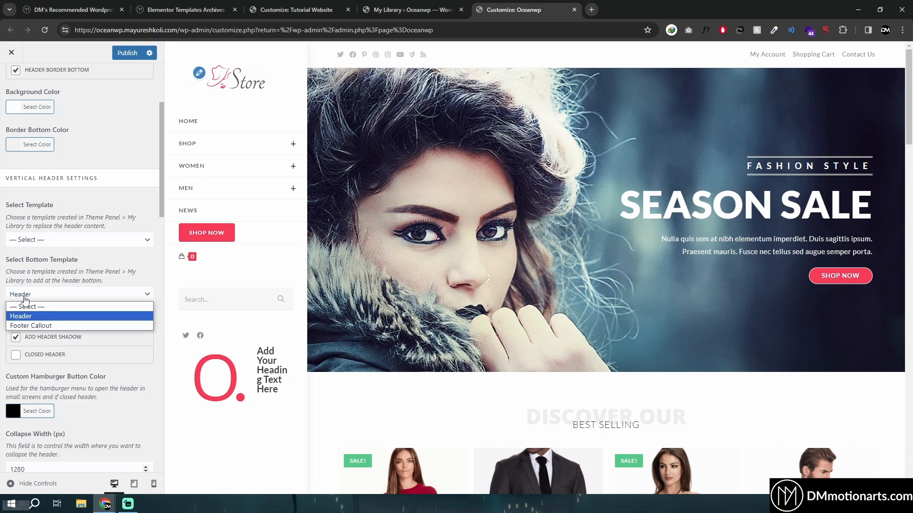
click(24, 304)
Look through the vertical header's menu and search form options, and set the header height to 104 px
scroll(5, 333, down, 5)
scroll(35, 205, down, 1)
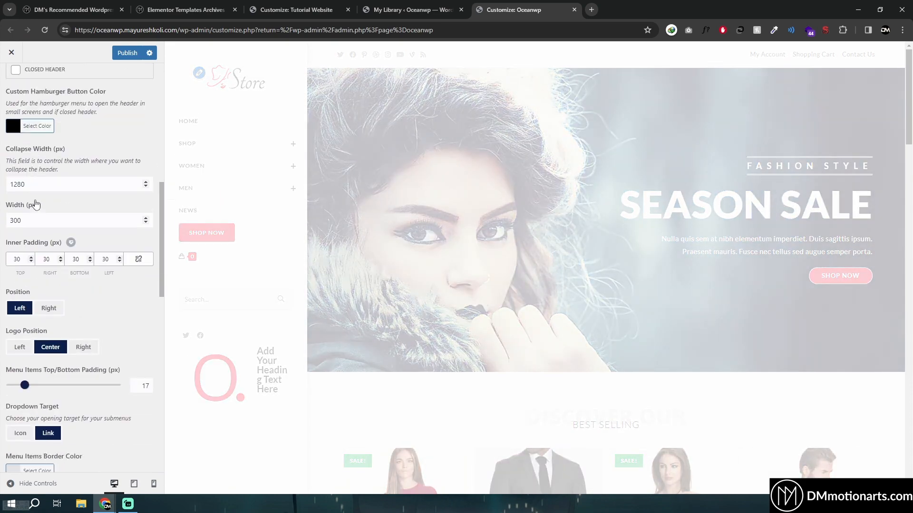
scroll(50, 229, down, 5)
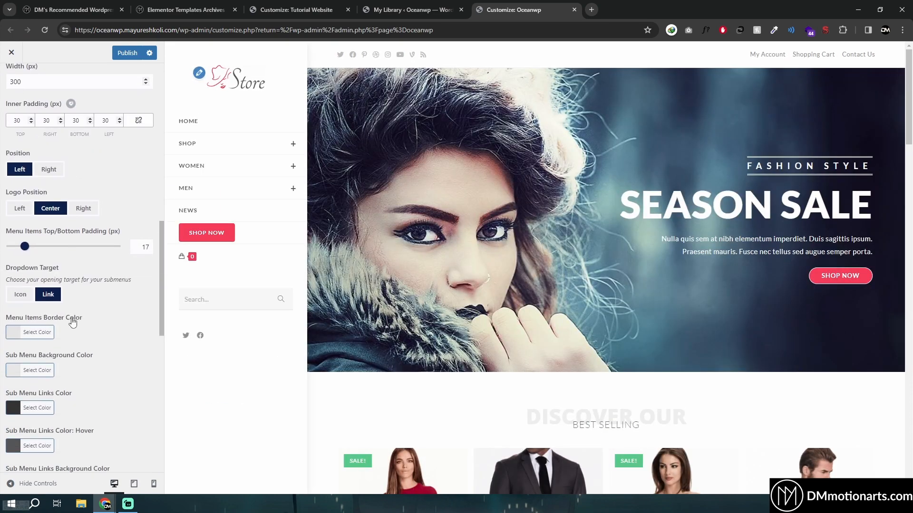
scroll(161, 319, down, 10)
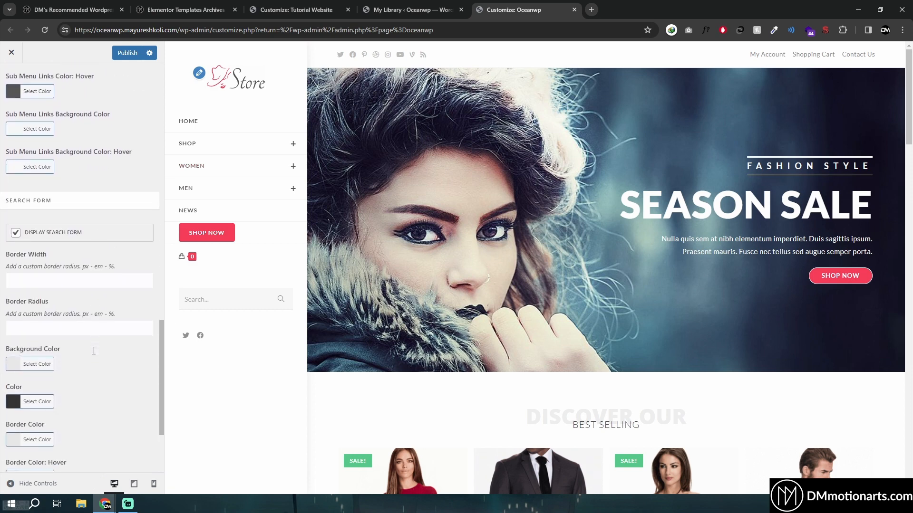
scroll(79, 270, up, 15)
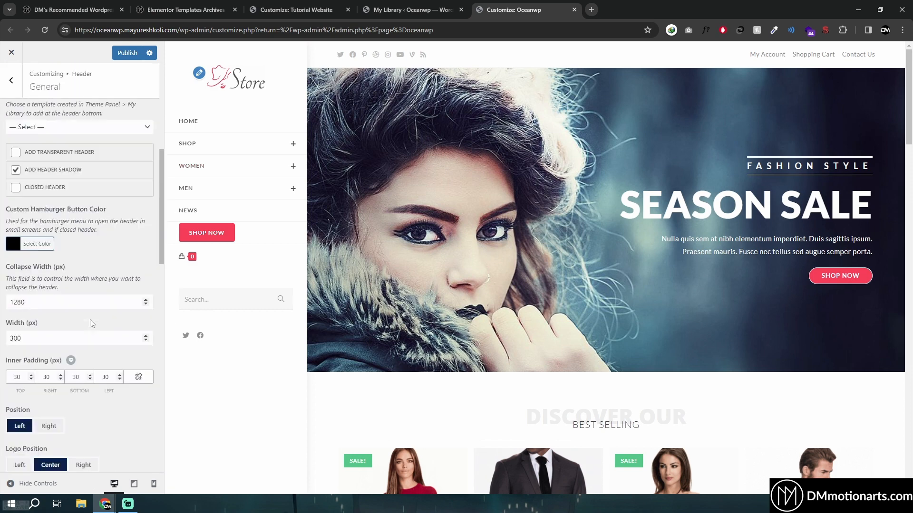
drag(63, 173, 67, 175)
Set the vertical header's width to 400 px
scroll(83, 265, down, 15)
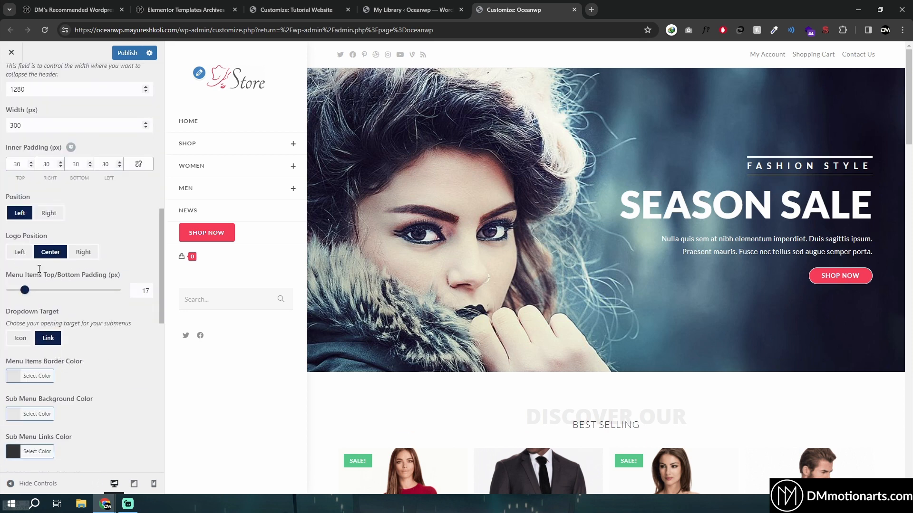
scroll(42, 263, up, 3)
drag(26, 232, 10, 234)
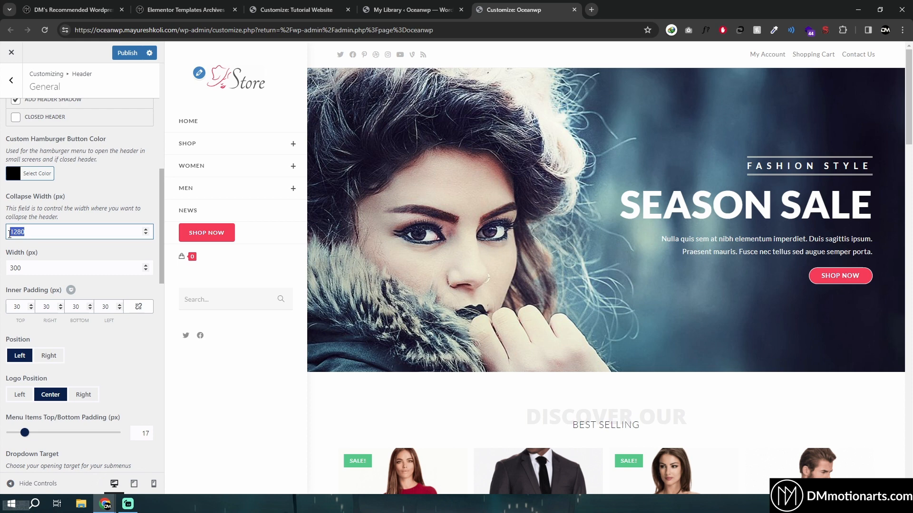
double_click(34, 265)
text(400)
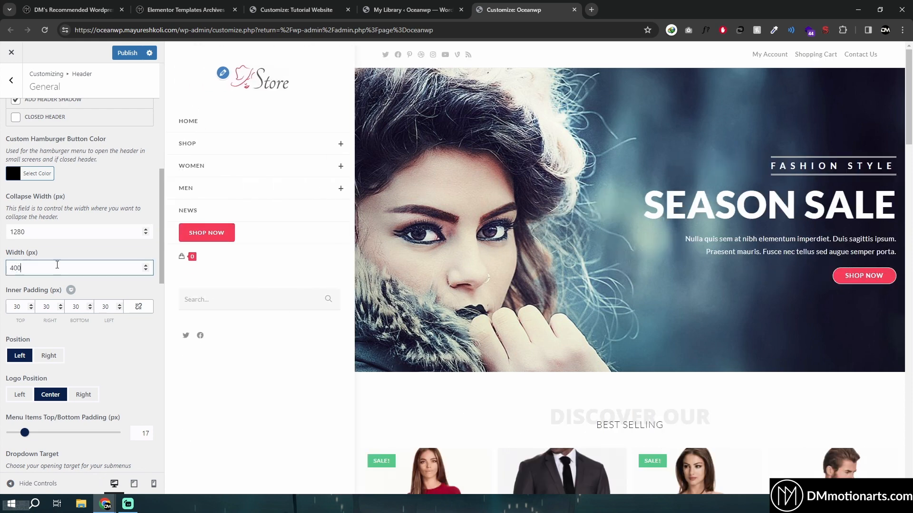
Try the Custom Header style with the Header template, and check the available templates in My Library
scroll(59, 218, up, 7)
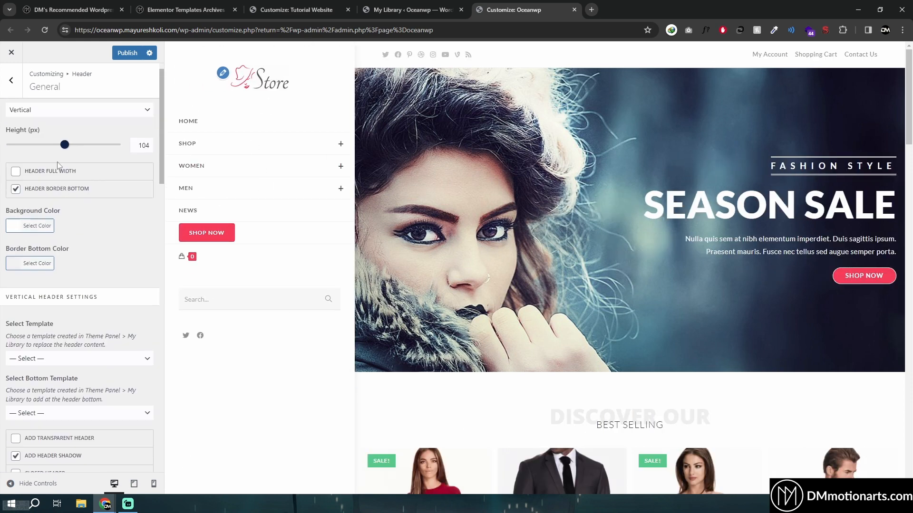
scroll(57, 165, up, 1)
click(49, 137)
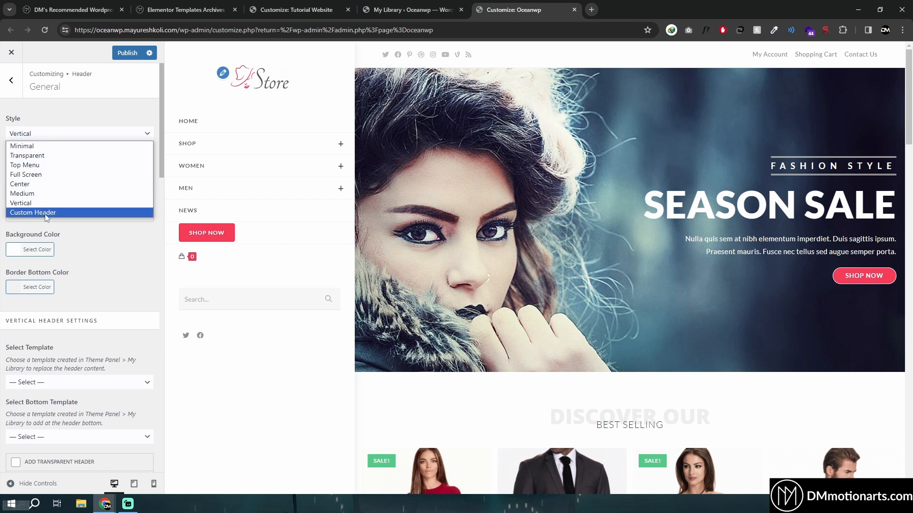
click(46, 213)
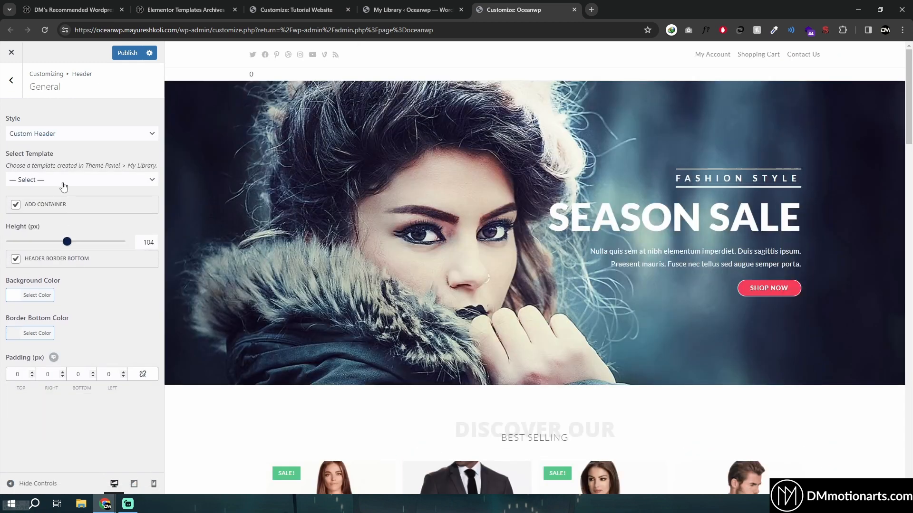
click(58, 180)
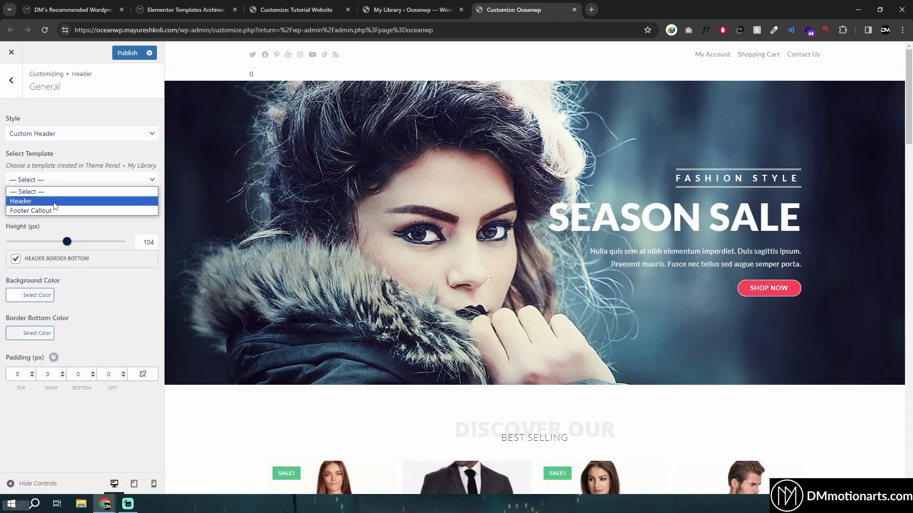
click(53, 201)
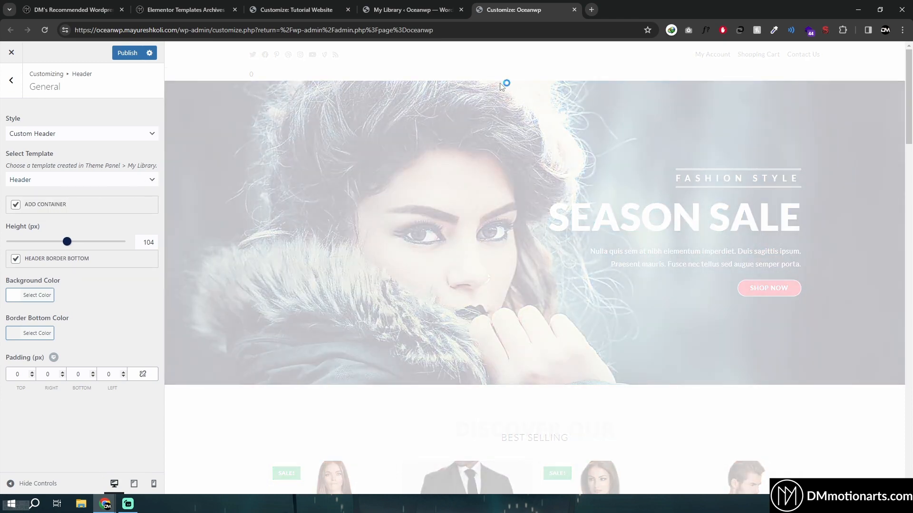
click(380, 10)
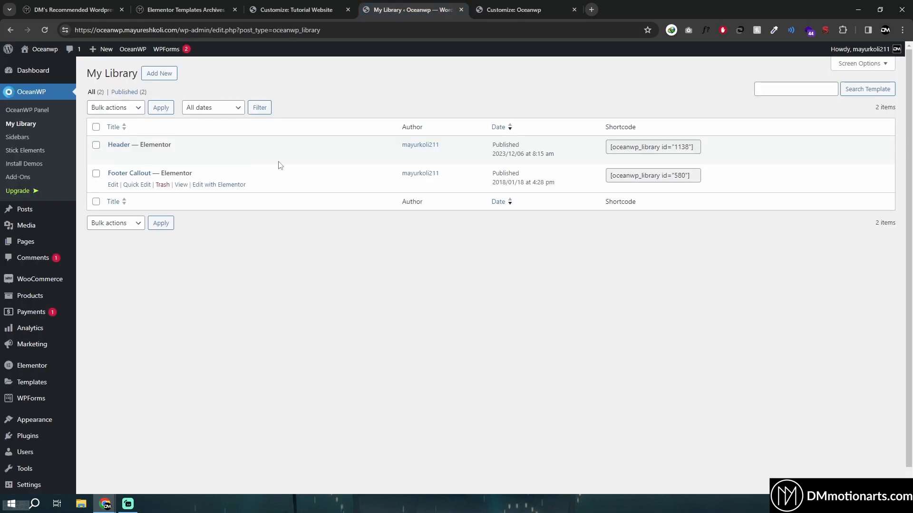
click(492, 10)
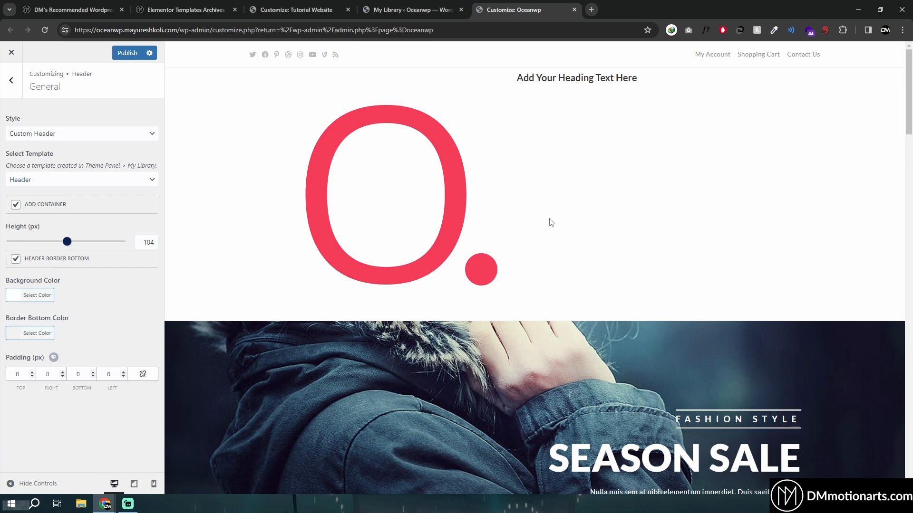
Set the OceanWP header style to Minimal
click(89, 138)
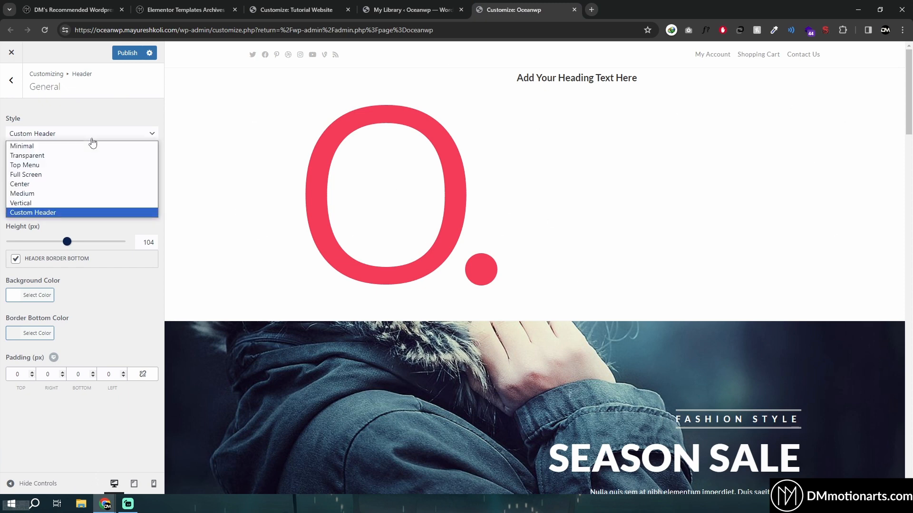
click(87, 144)
click(87, 136)
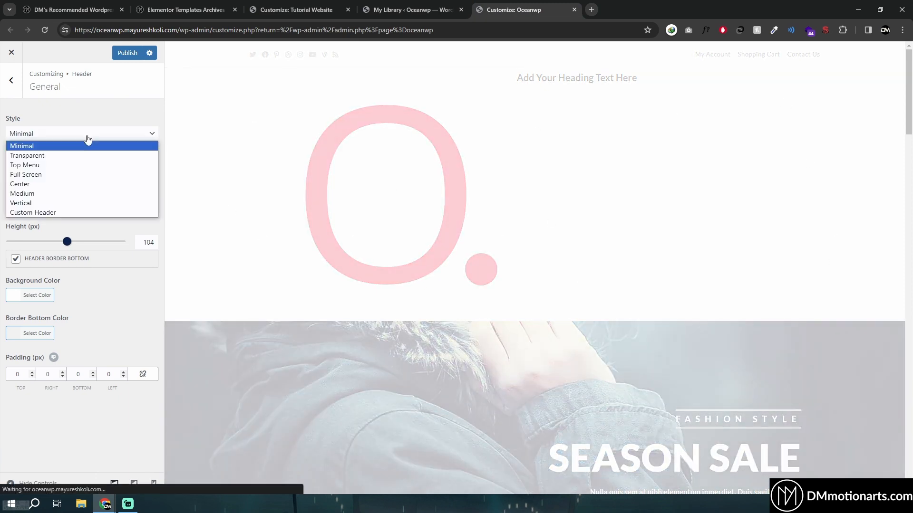
click(65, 118)
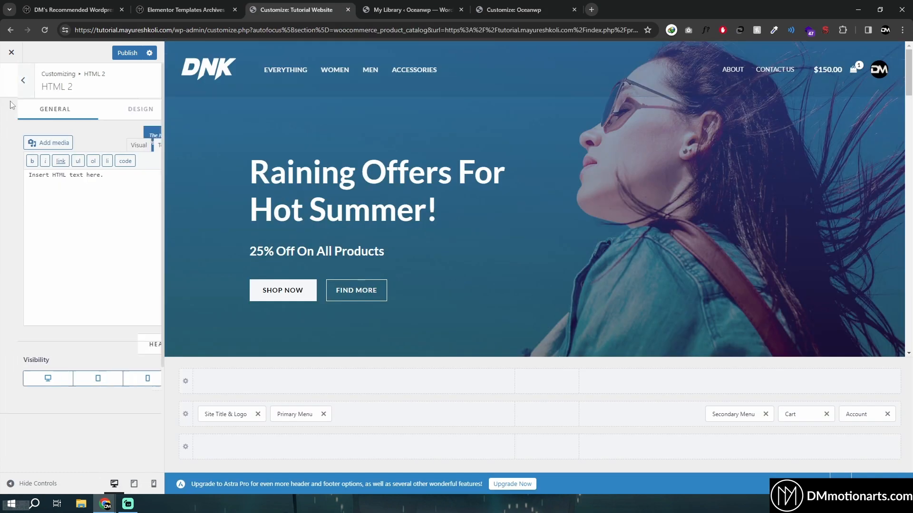
Switch to the Astra site's customizer, reopen its Header Builder overview, and compare it with OceanWP's Minimal header
click(11, 80)
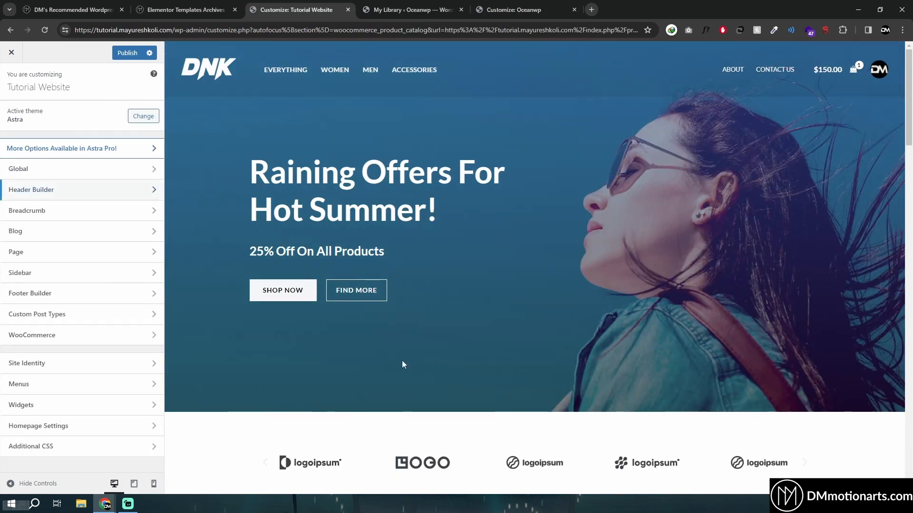
click(55, 191)
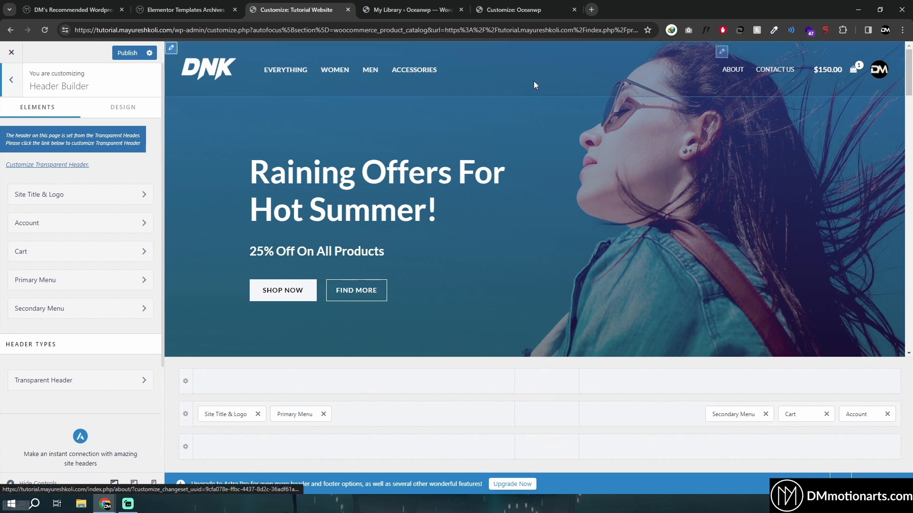
click(508, 6)
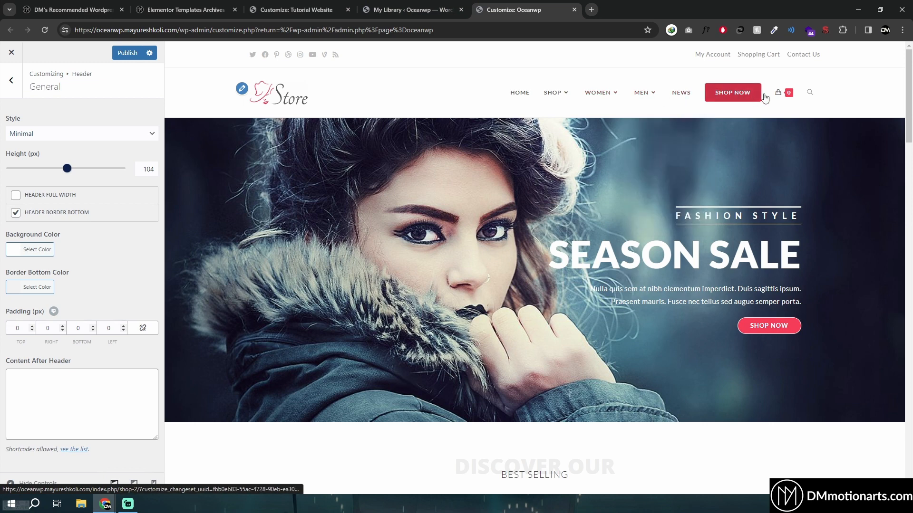
Return to the Astra customizer and add a Button element to the right-hand section of the middle header row
click(296, 9)
click(641, 422)
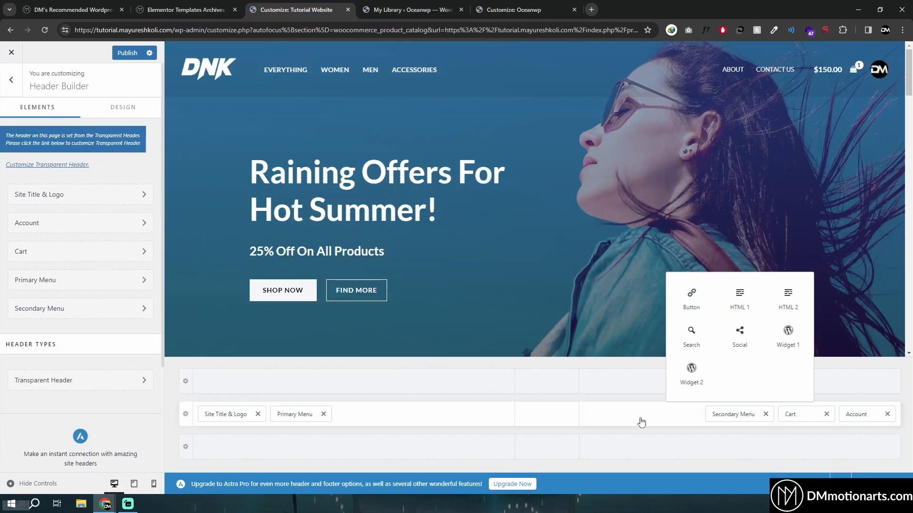
click(691, 300)
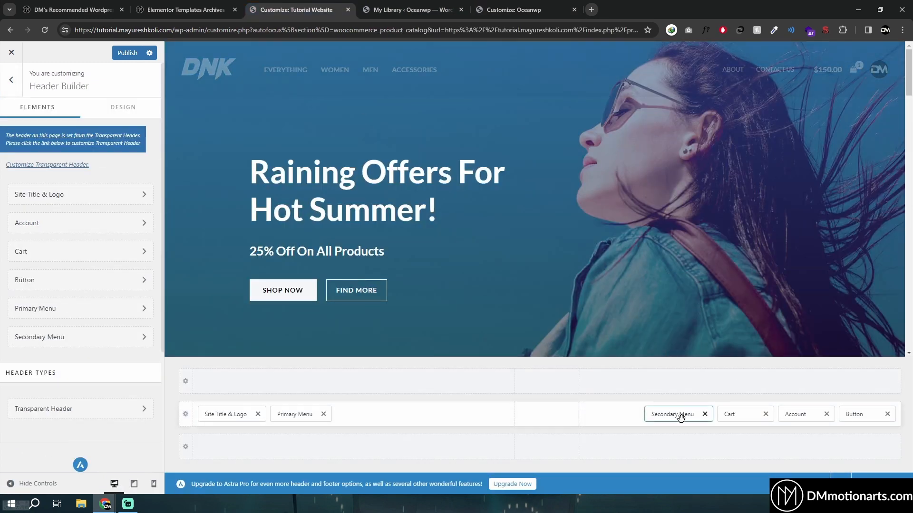
Open the settings of Astra's header Button element and review its design options
click(853, 413)
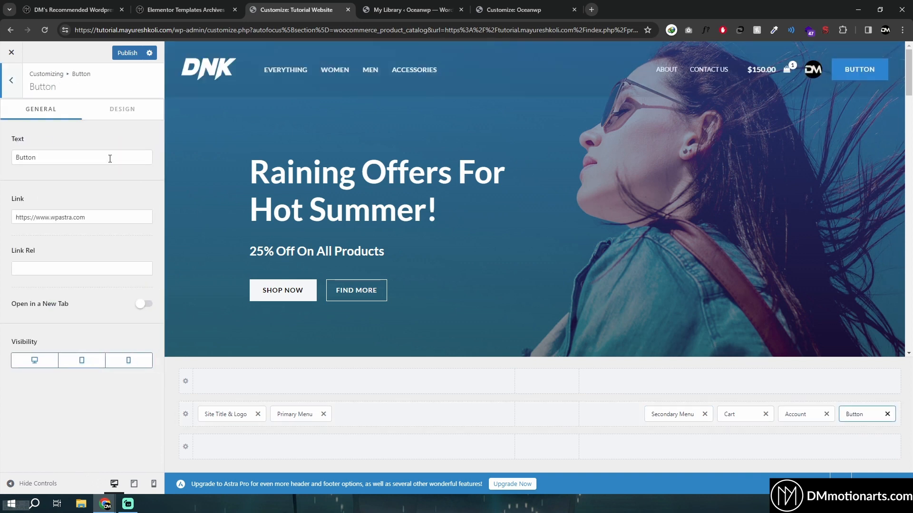
click(125, 110)
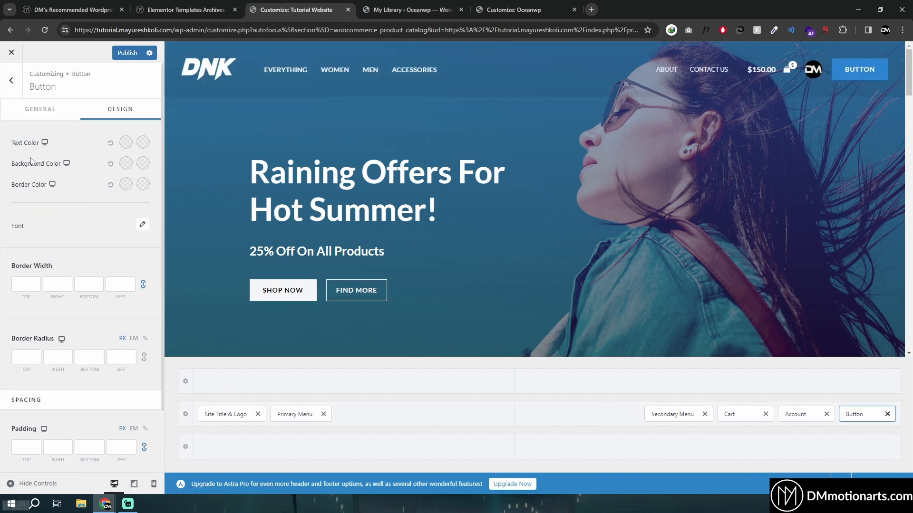
Switch to the OceanWP customizer and try the CSS class btn on the Main Menu's Shop item
click(490, 3)
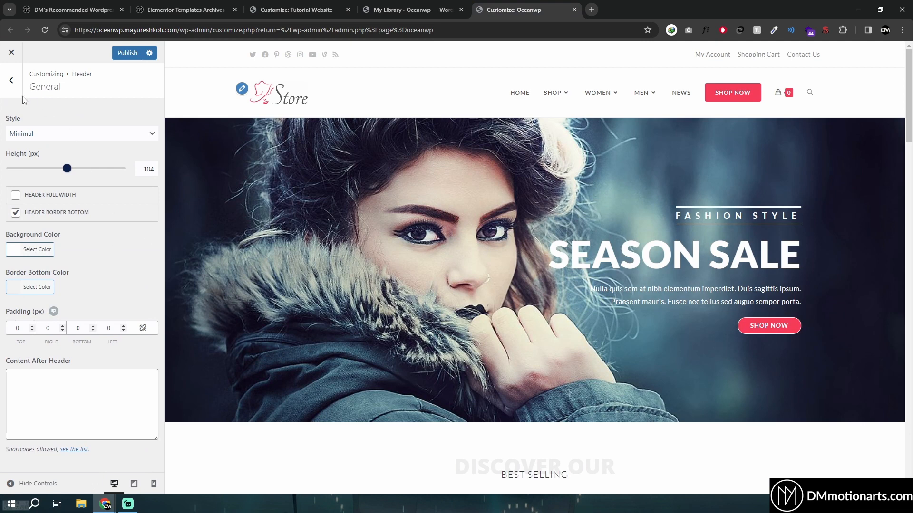
click(9, 80)
click(4, 91)
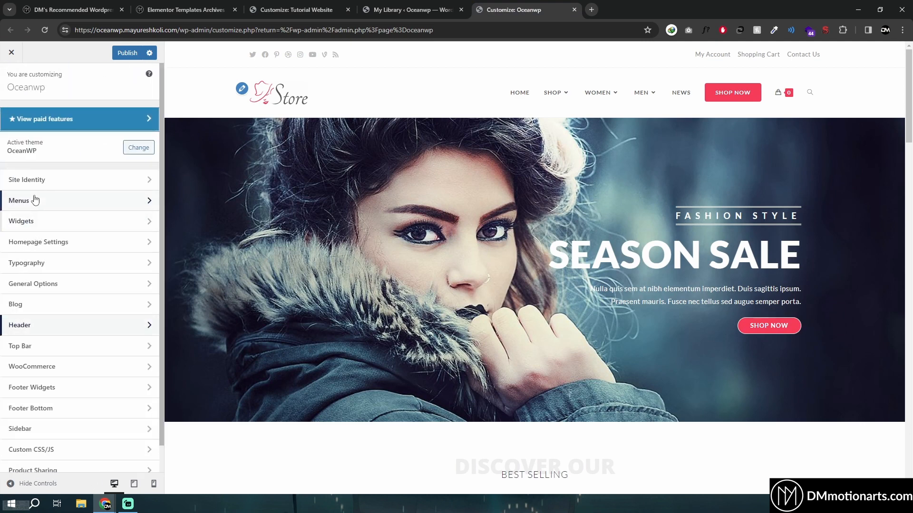
click(35, 198)
click(63, 161)
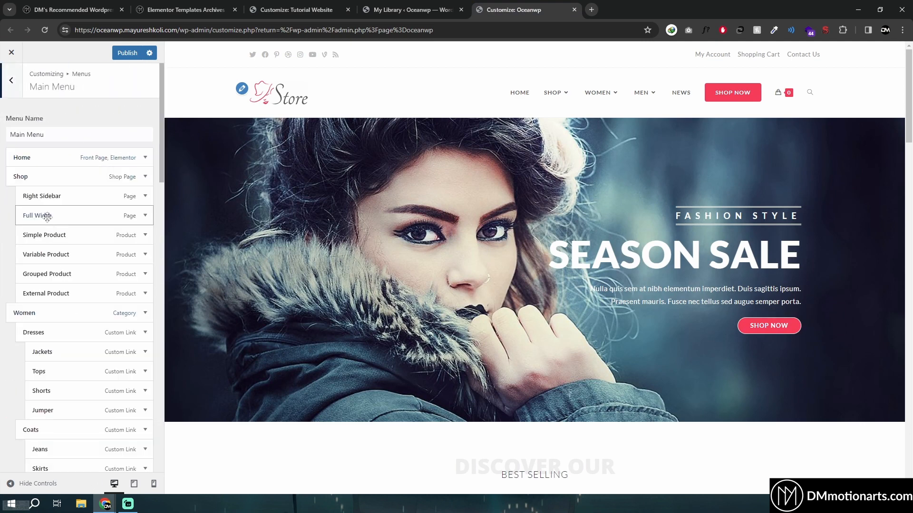
click(143, 178)
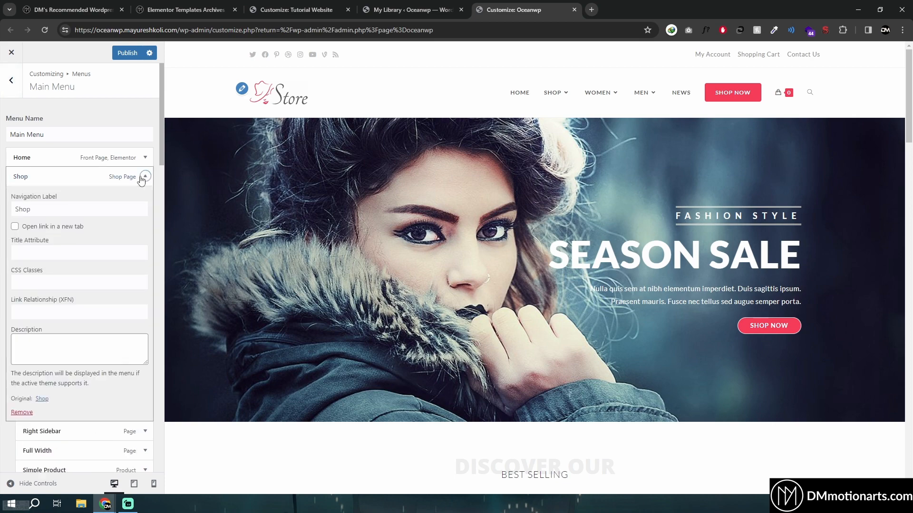
click(57, 285)
text(btn)
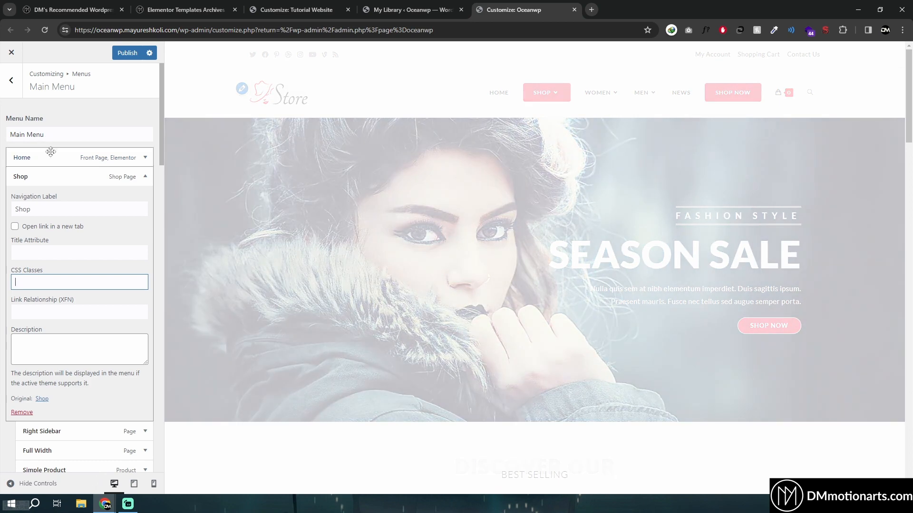
Compare Astra's header button design settings with OceanWP's Shop menu item settings, and leave the OceanWP Main Menu
click(339, 7)
click(382, 4)
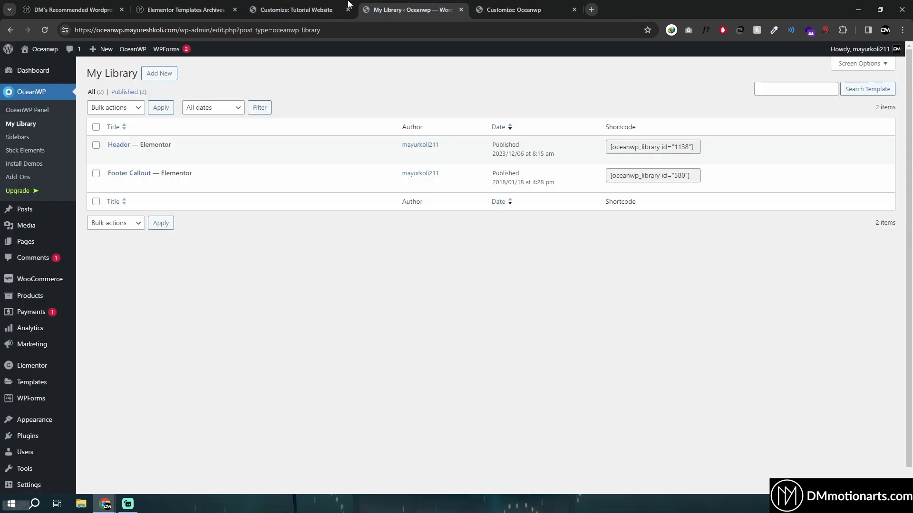
click(340, 7)
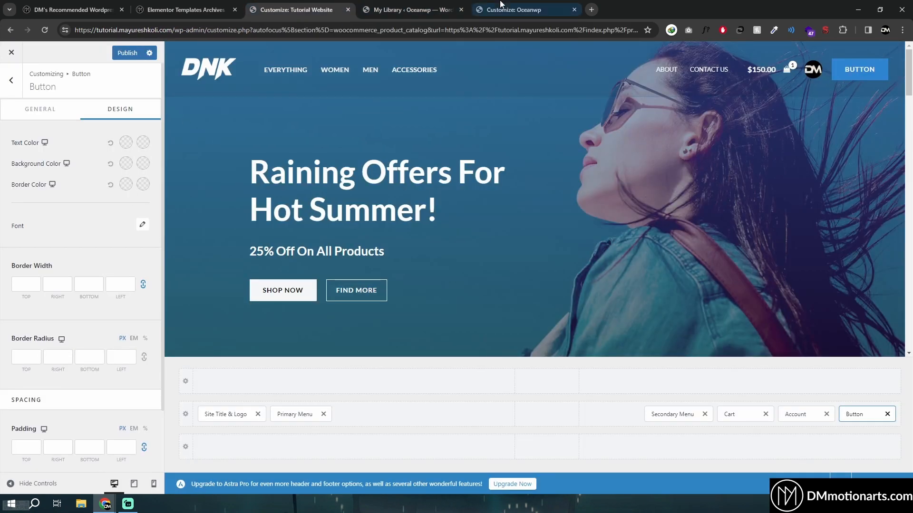
click(516, 10)
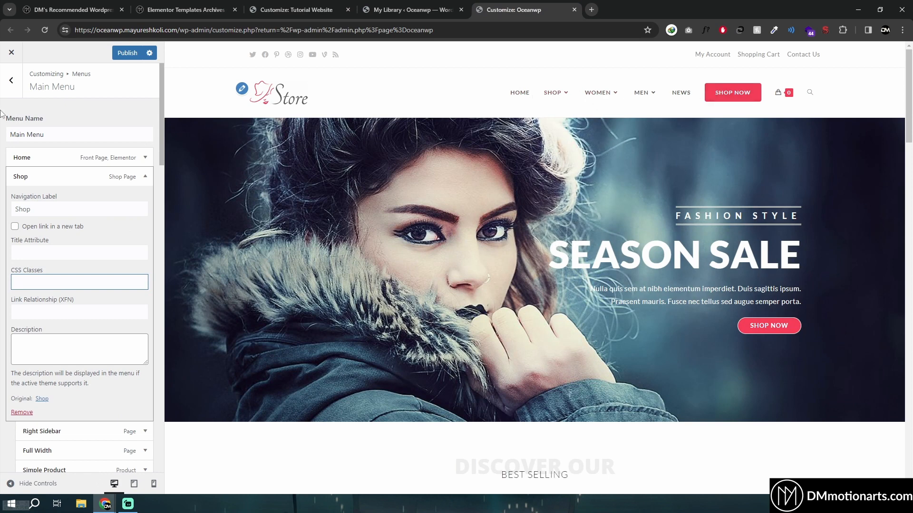
click(3, 91)
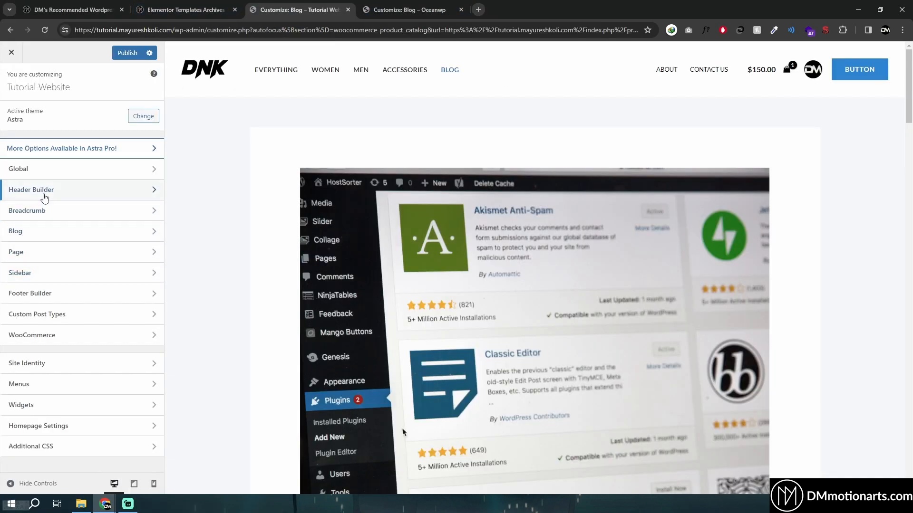
Open Astra's Header Builder in the mobile preview and examine the off-canvas menu and its elements
click(44, 193)
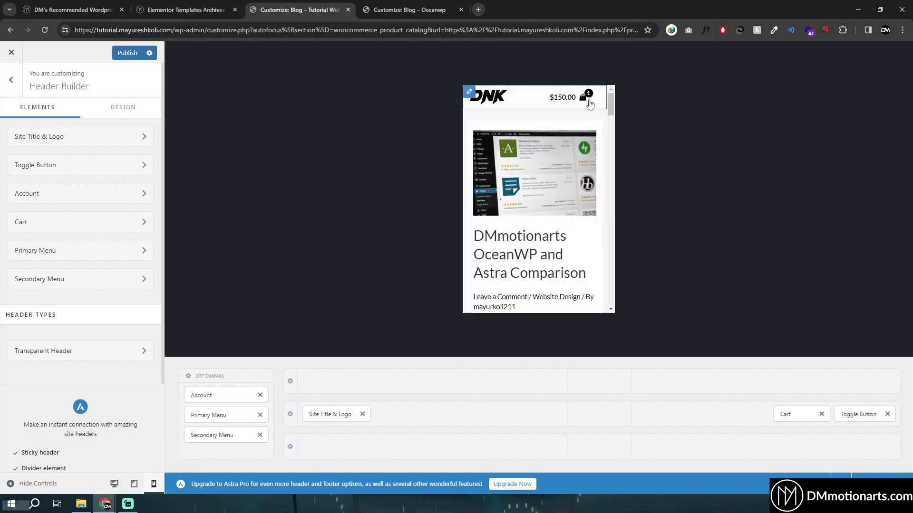
click(588, 95)
scroll(516, 236, down, 1)
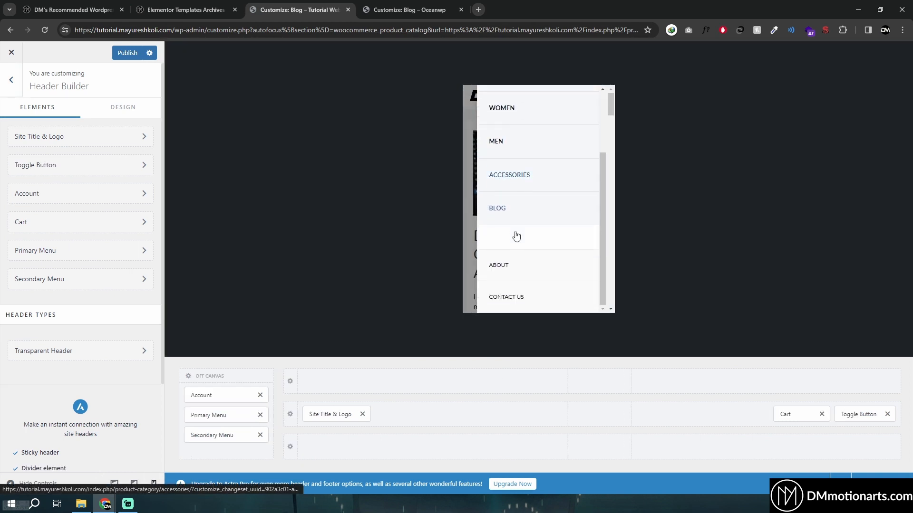
scroll(516, 236, up, 2)
click(11, 79)
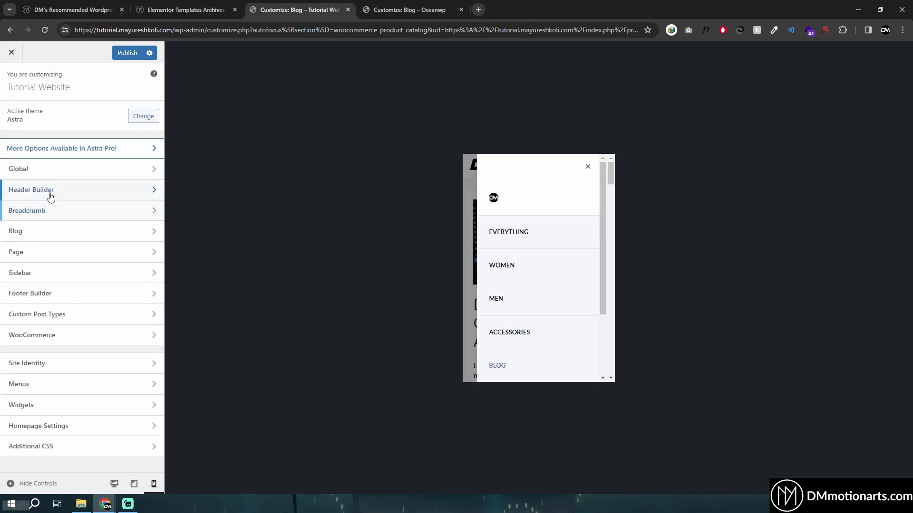
click(41, 191)
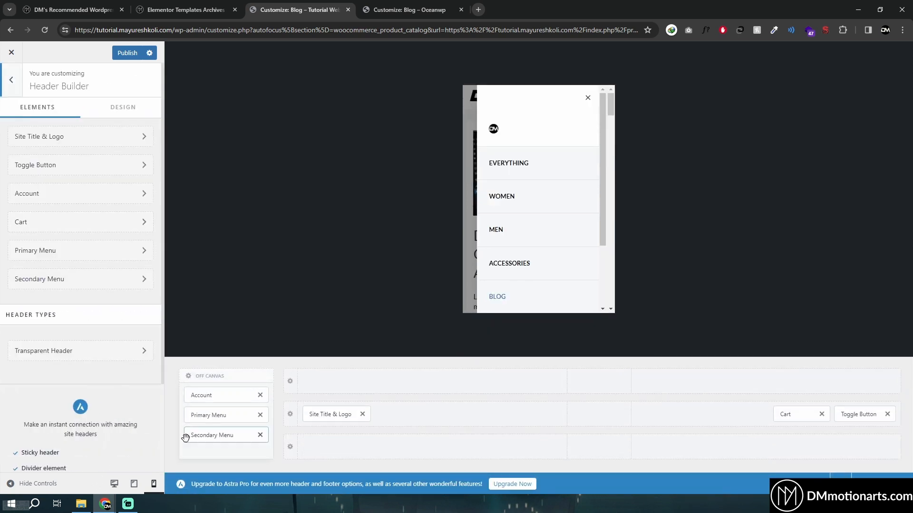
Open Astra's Off-Canvas settings, try the Left flyout position, and restore it to Right
click(189, 376)
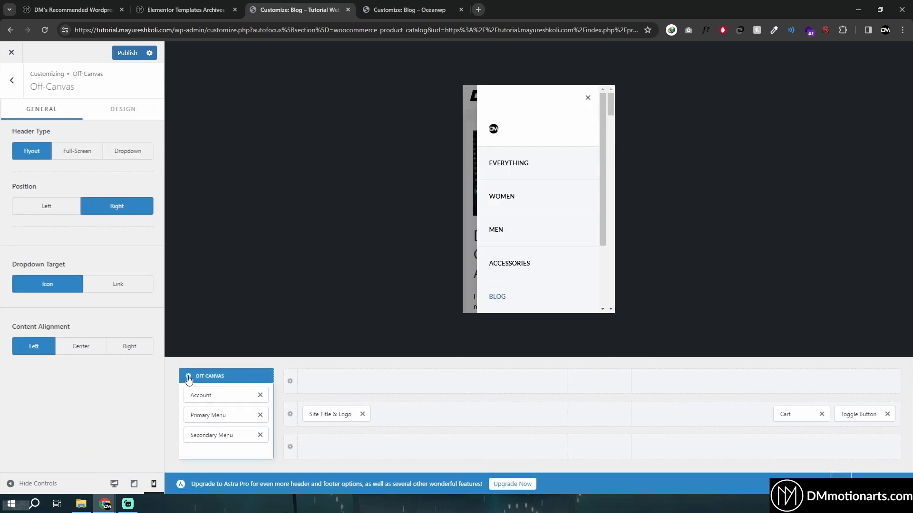
click(41, 209)
click(116, 206)
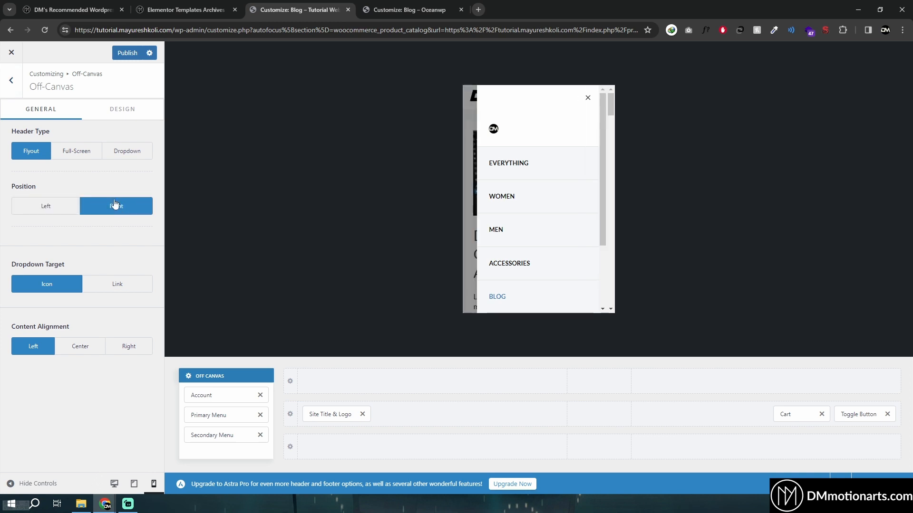
Try the Full-Screen off-canvas header type and toggle the menu in the mobile preview
click(83, 157)
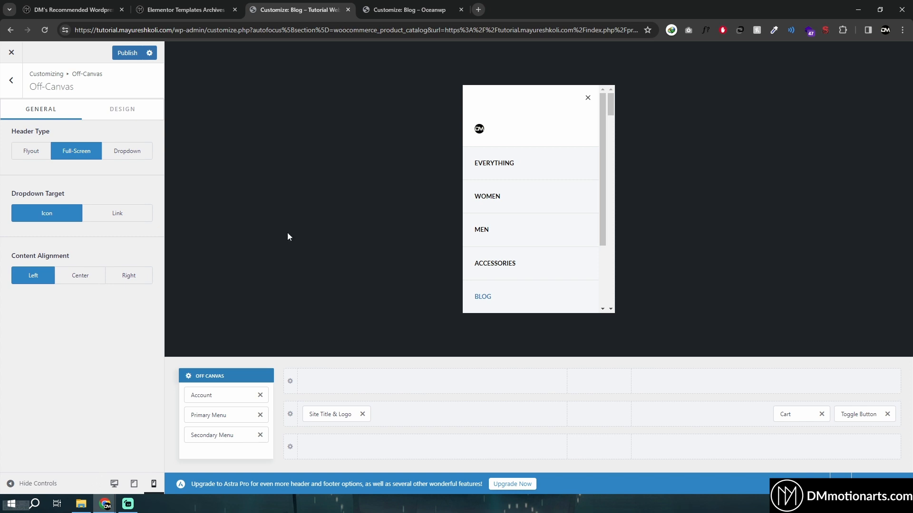
click(588, 98)
click(588, 101)
click(588, 102)
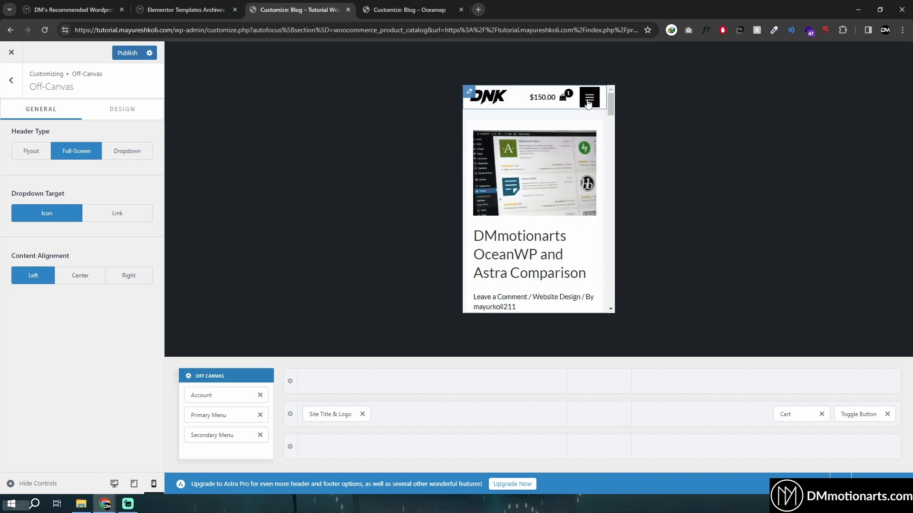
Try the Dropdown header type, toggle the menu in the mobile preview, and return the type to Flyout
click(127, 151)
click(585, 99)
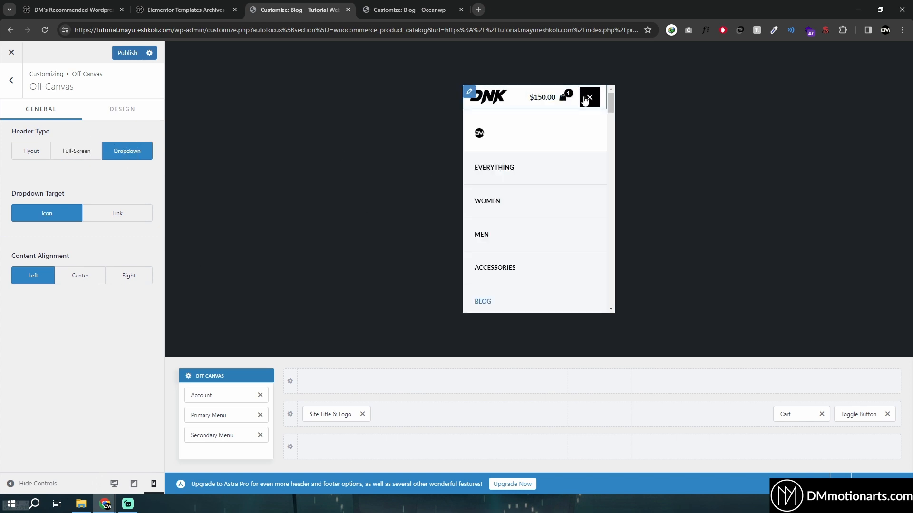
click(588, 98)
click(30, 151)
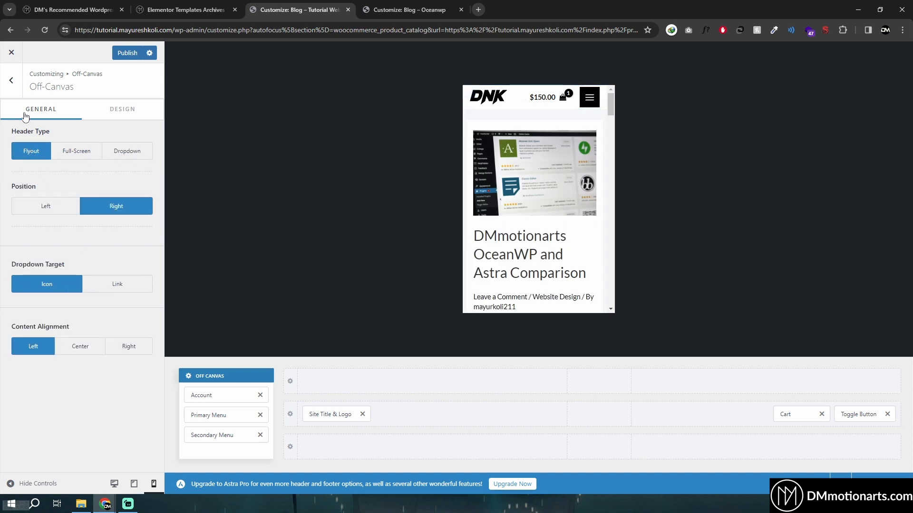
Switch to the OceanWP customizer, show the mobile preview, and open the header's Mobile Menu settings
key(ctrl+Tab)
click(11, 79)
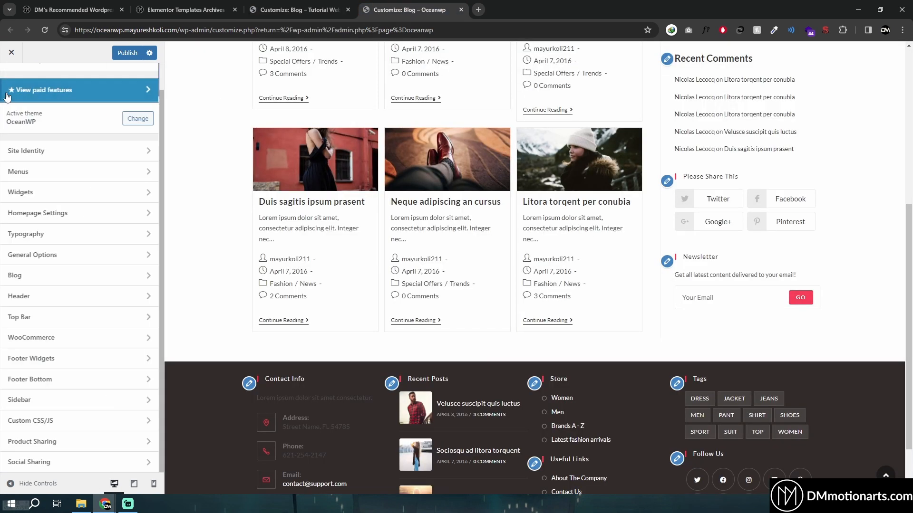
scroll(252, 321, up, 6)
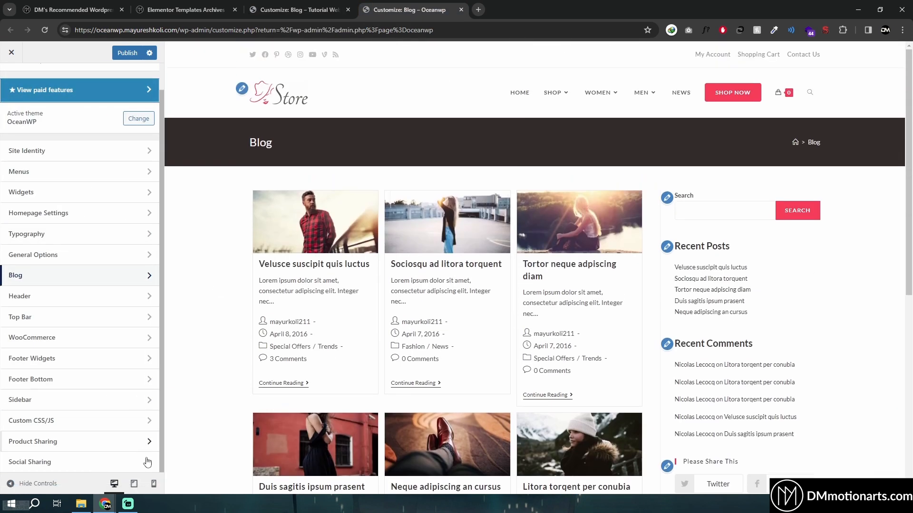
click(154, 483)
click(41, 296)
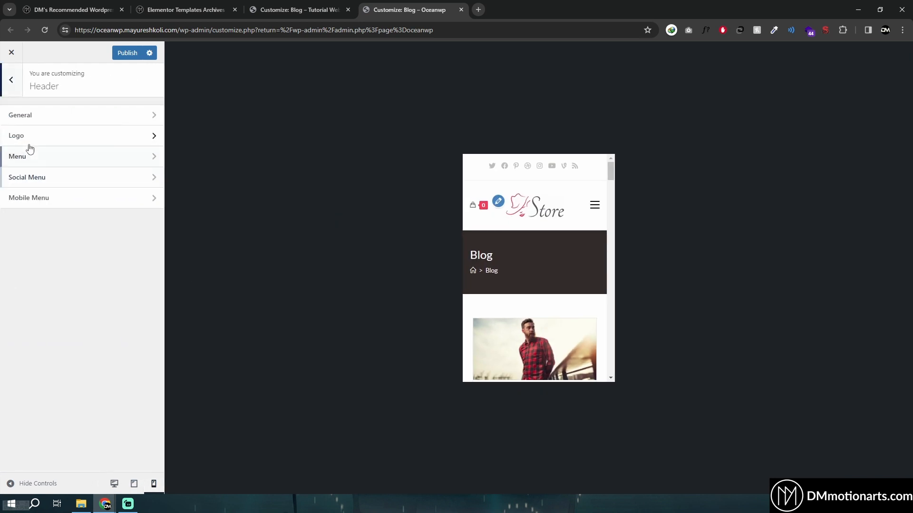
click(27, 192)
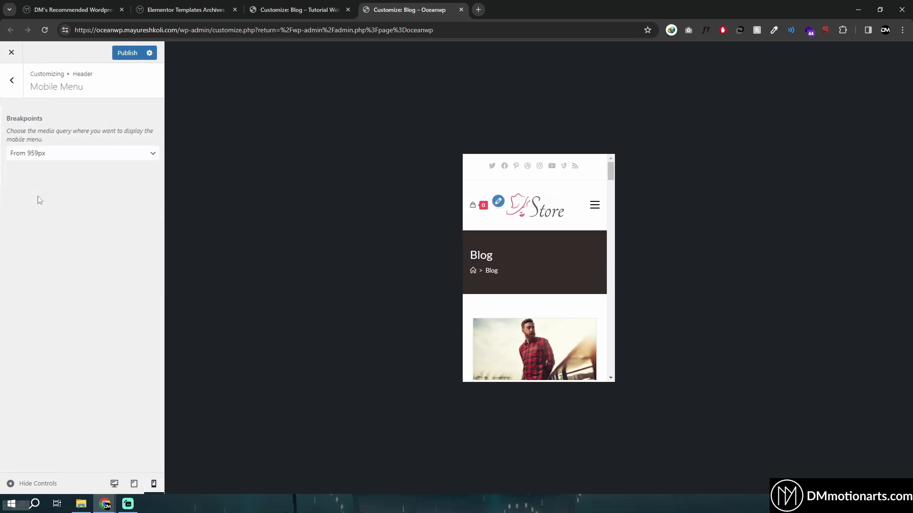
Set the mobile header's Elements Positioning to Logo / Cart / Link
scroll(68, 281, down, 1)
scroll(67, 280, down, 1)
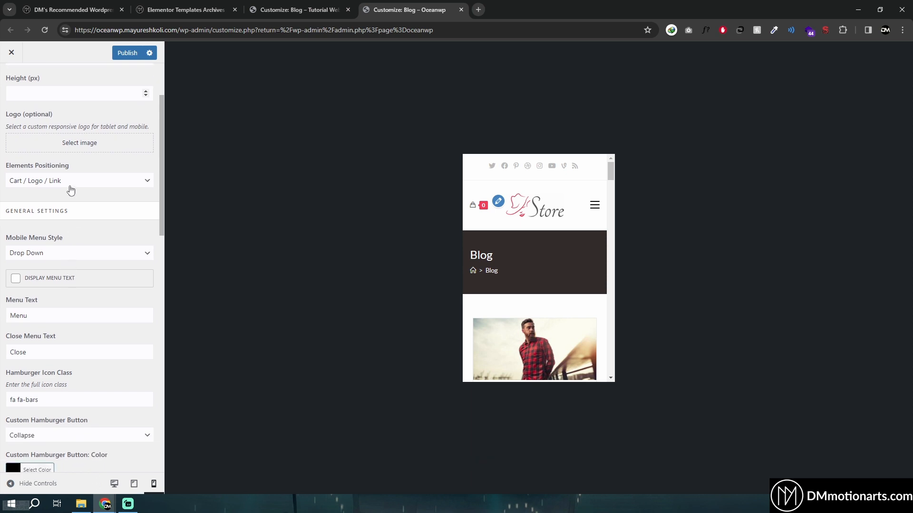
click(79, 181)
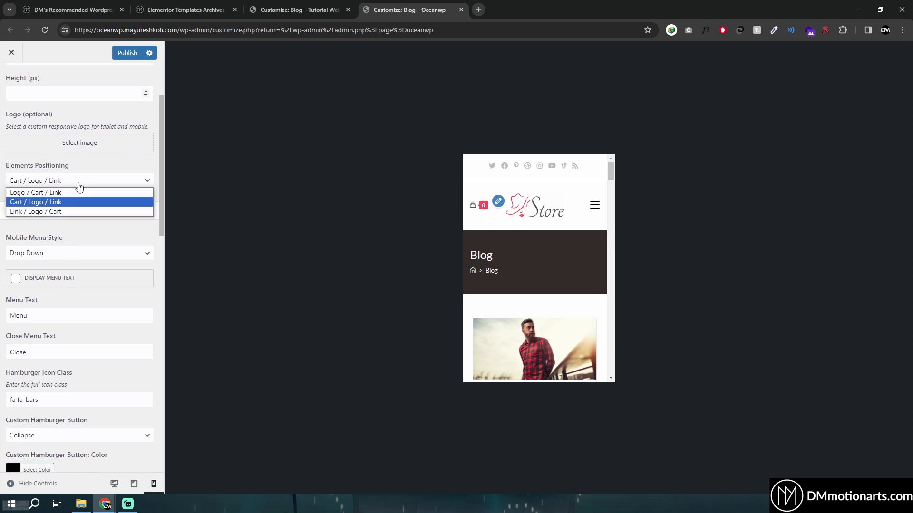
click(38, 193)
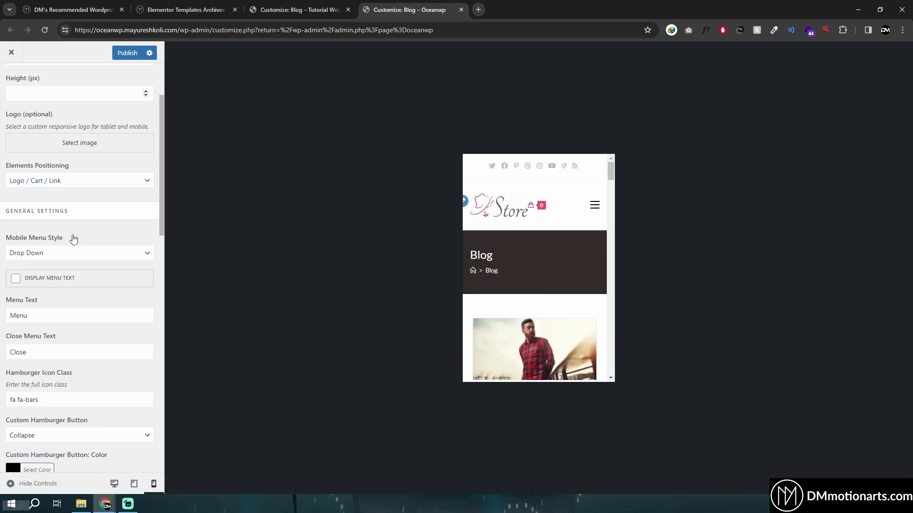
Set the Mobile Menu Style to Full Screen and open the menu in the mobile preview
scroll(73, 237, down, 2)
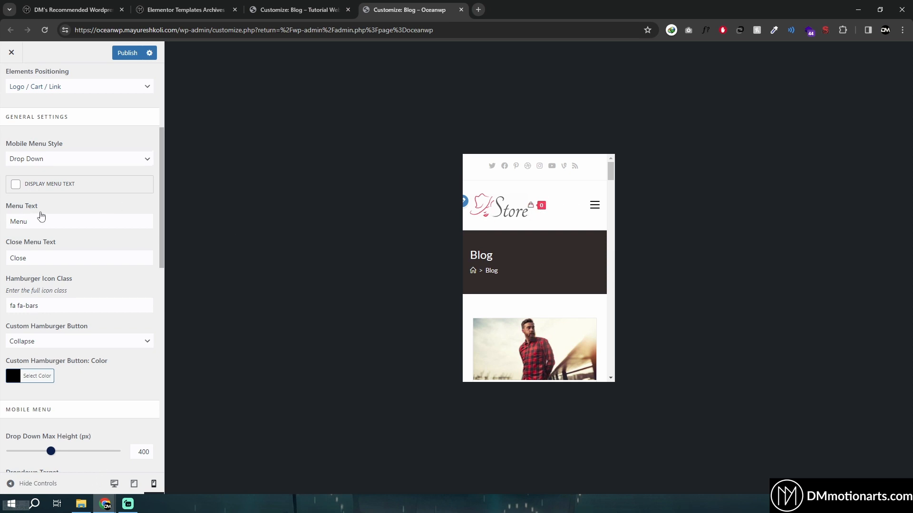
scroll(41, 212, up, 1)
click(59, 207)
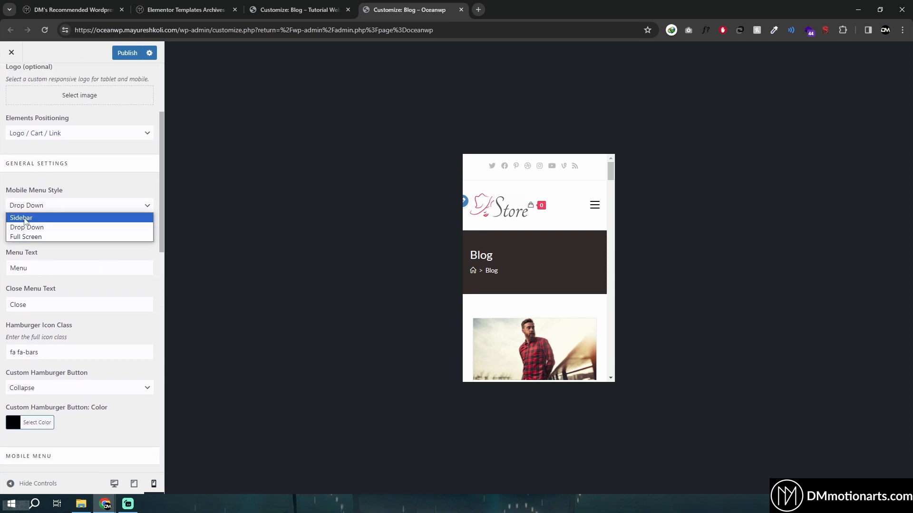
click(33, 237)
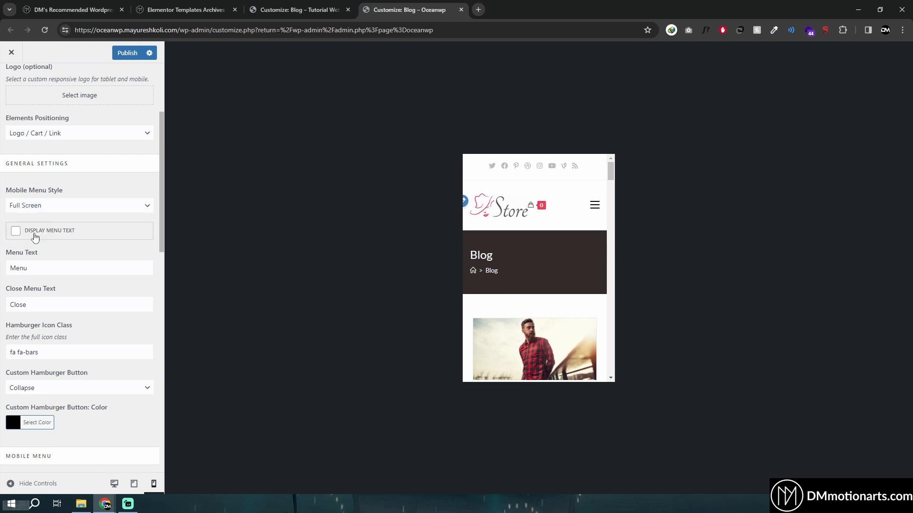
click(593, 209)
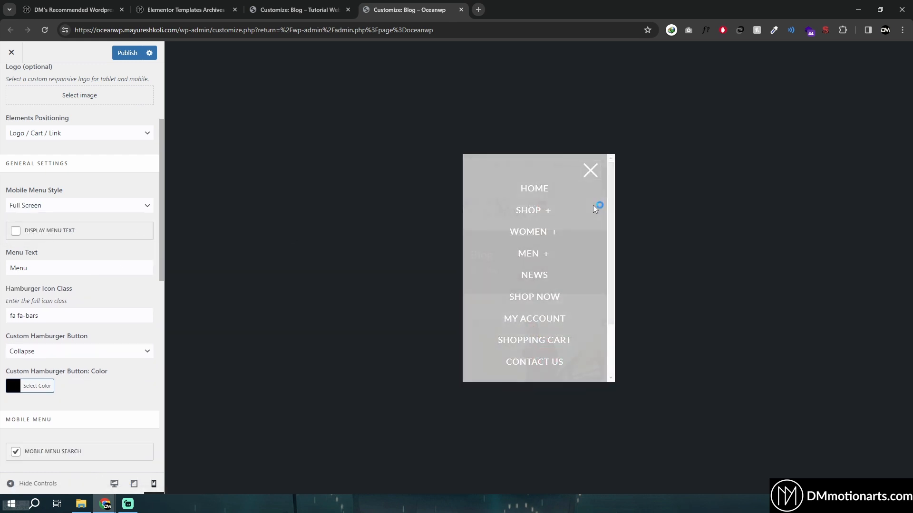
Close the full-screen menu in the mobile preview and set the Mobile Menu Style to Sidebar
click(67, 209)
click(95, 210)
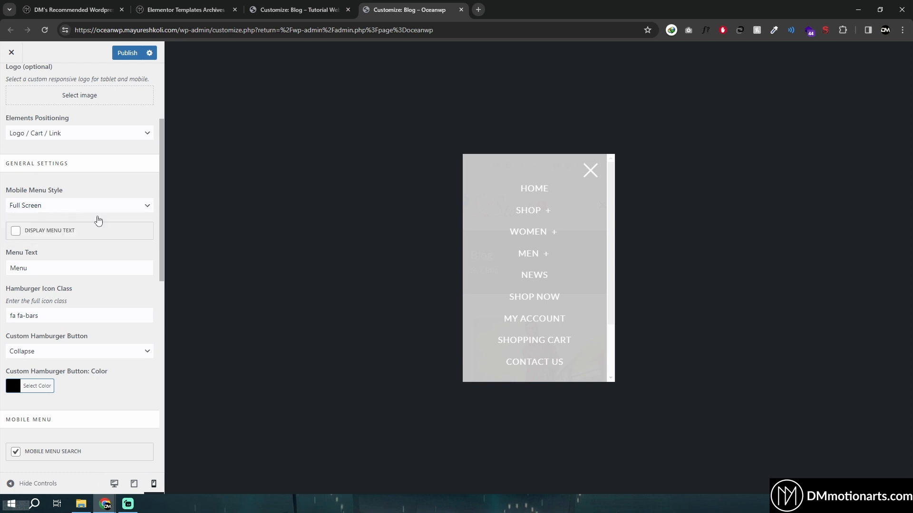
click(597, 206)
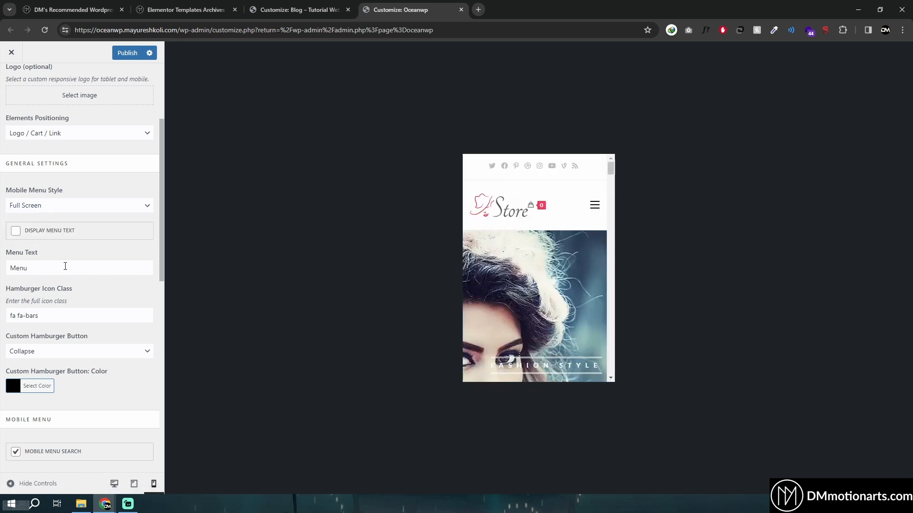
click(58, 207)
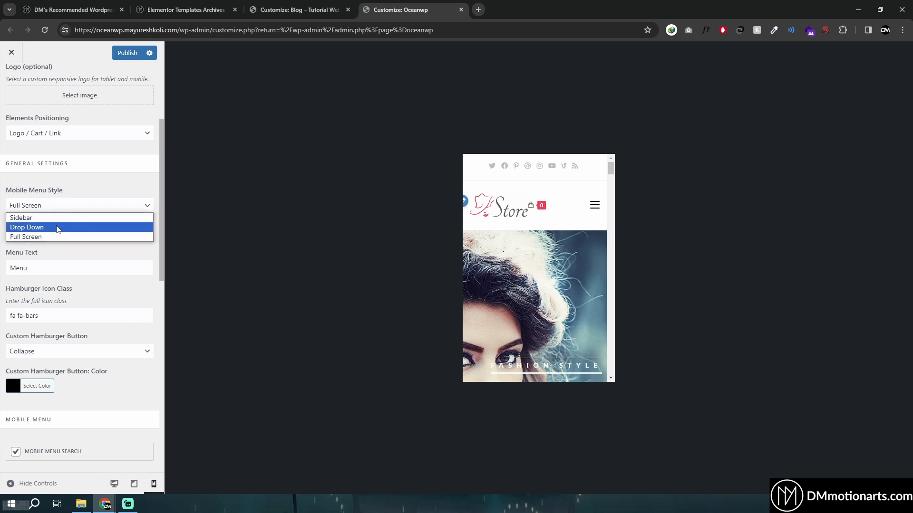
click(57, 218)
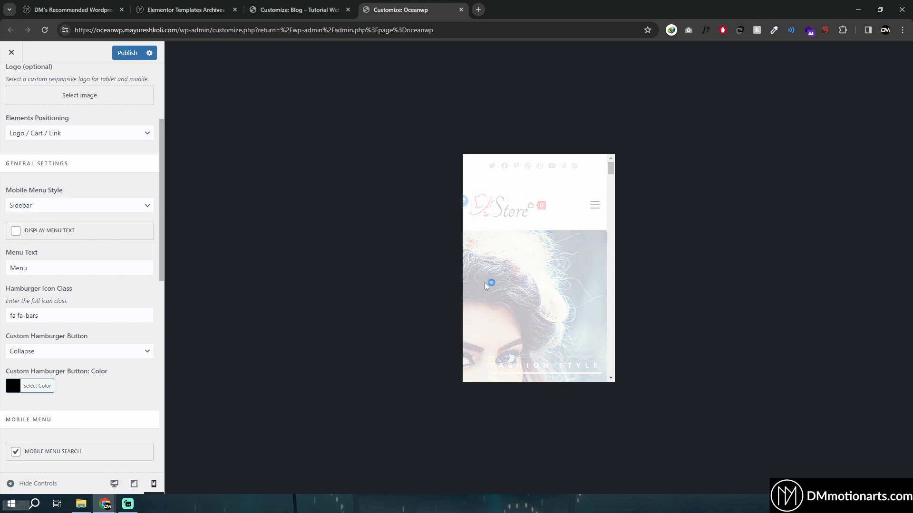
Set the mobile header's Custom Hamburger Button to Arrowturn Reverse
triple_click(52, 318)
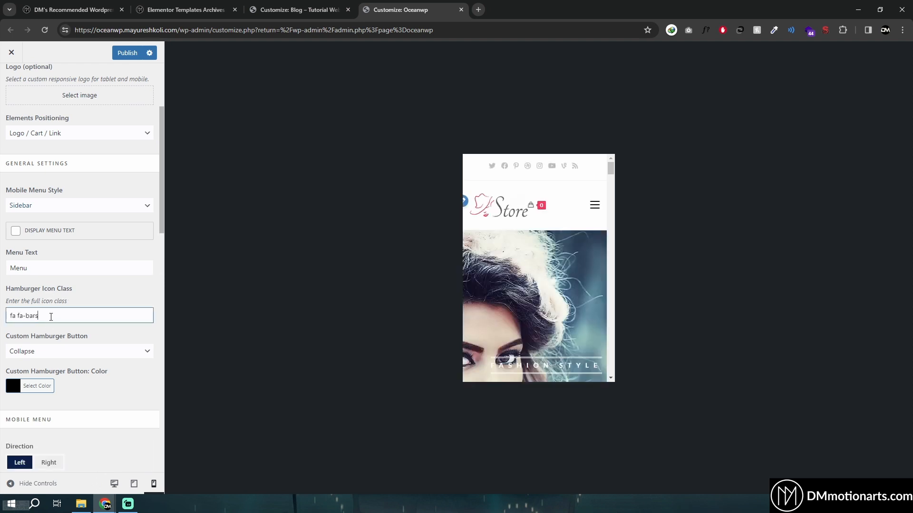
click(84, 355)
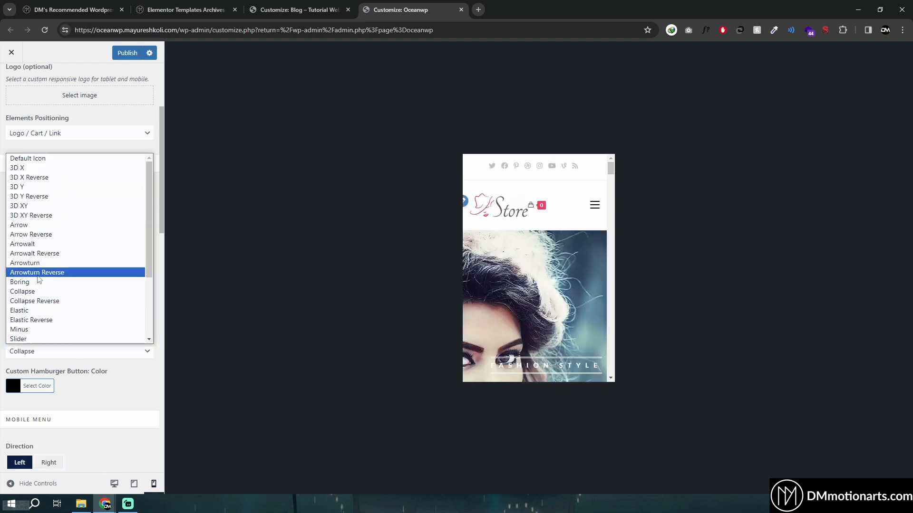
click(66, 269)
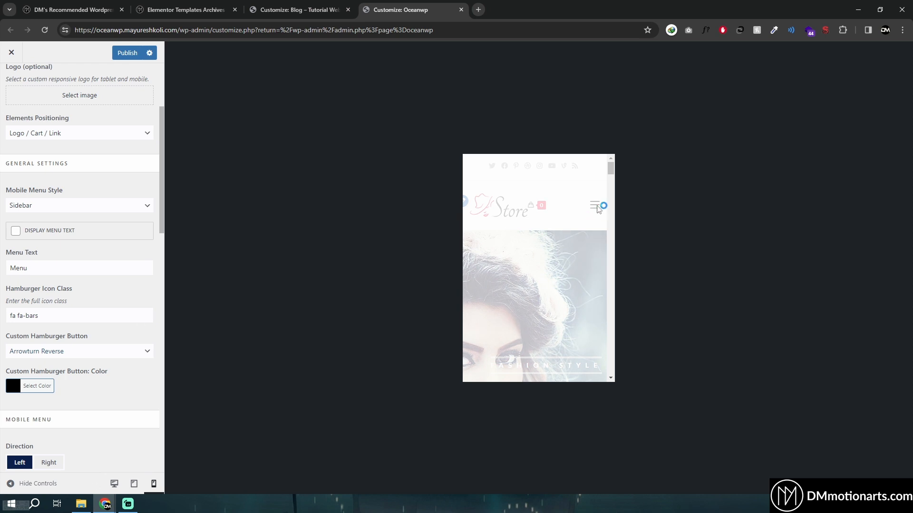
Try the Display Menu Text option for the mobile header and turn it back off
click(46, 272)
click(16, 232)
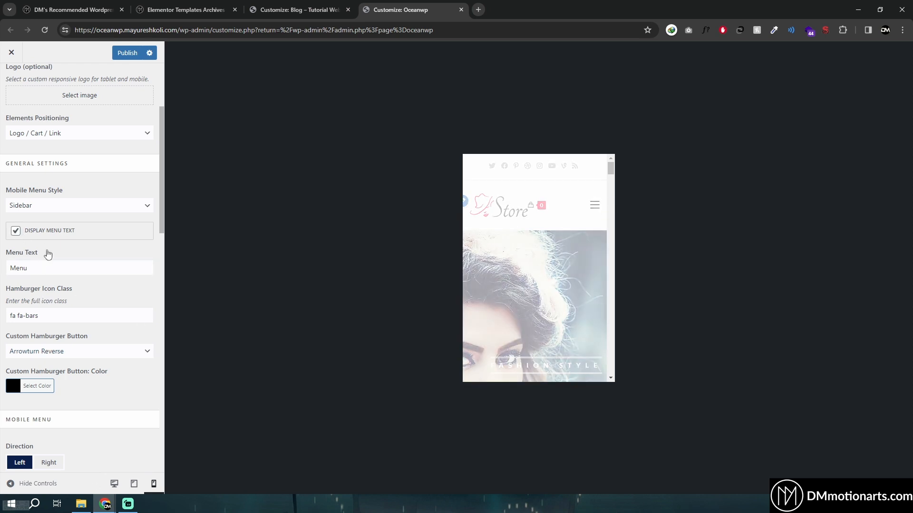
click(15, 232)
Look through the mobile menu's direction, close button, dropdown target, search icon and color settings
scroll(77, 287, down, 5)
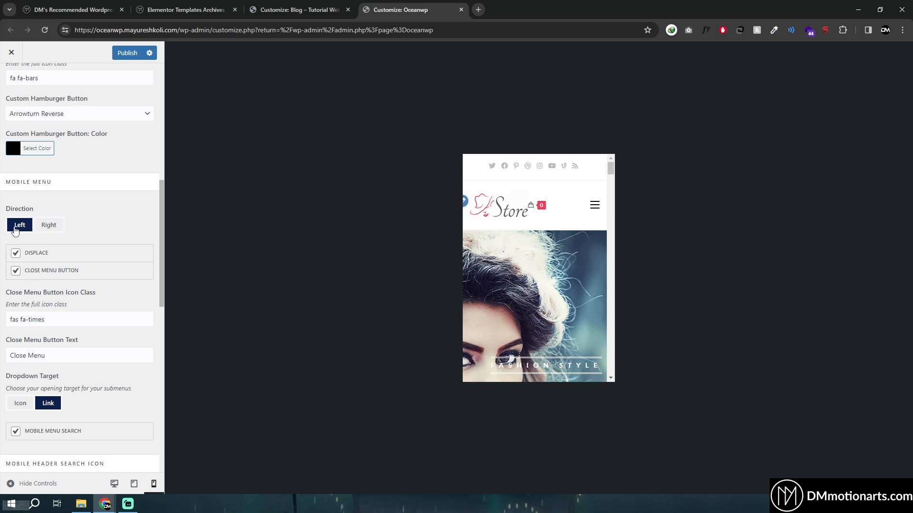
scroll(51, 249, down, 2)
scroll(51, 250, down, 4)
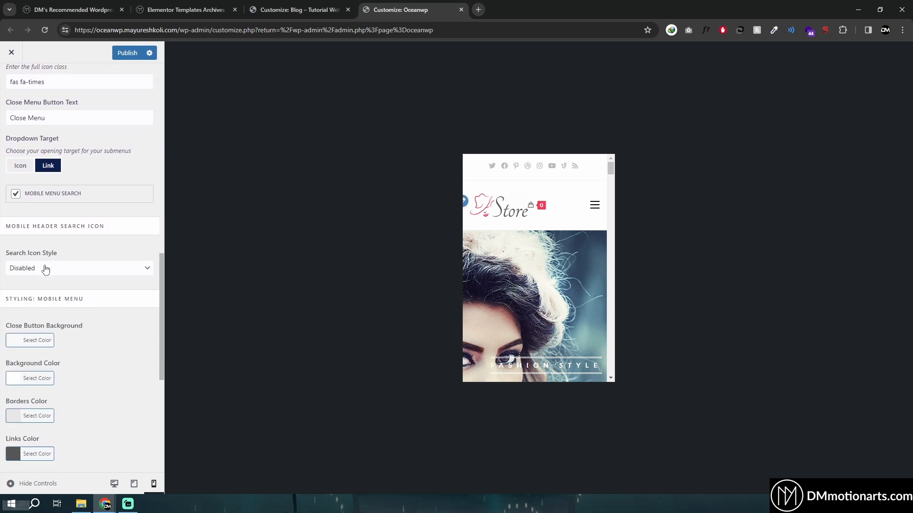
scroll(46, 270, down, 6)
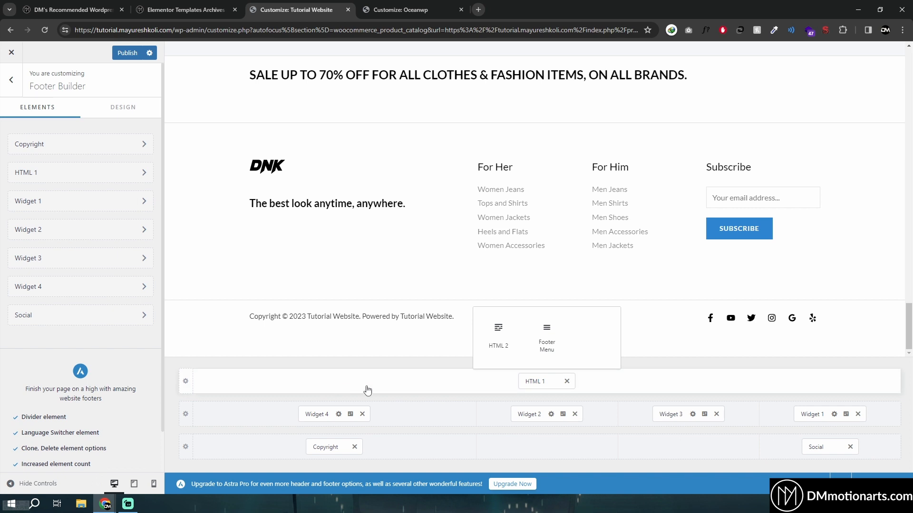
Open the HTML 1 element in Astra's footer builder and view its content as code and in the visual editor
click(536, 382)
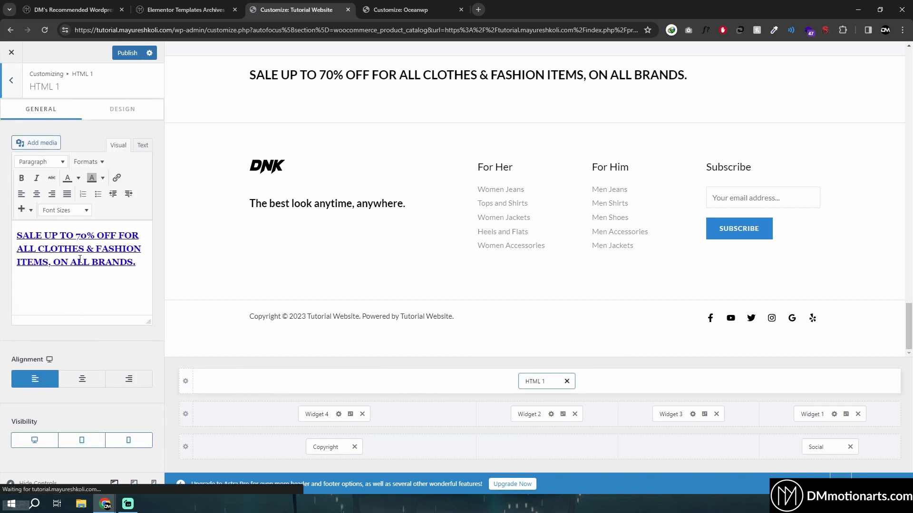
scroll(315, 129, up, 1)
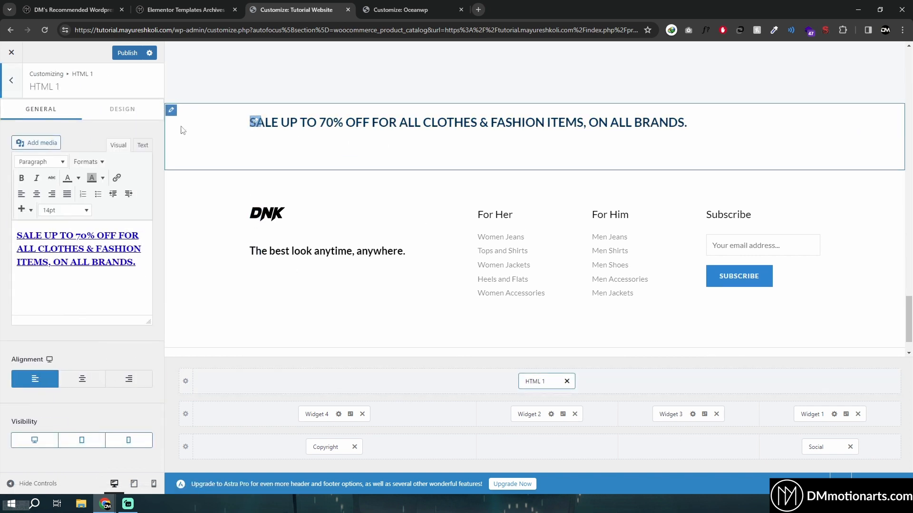
click(142, 145)
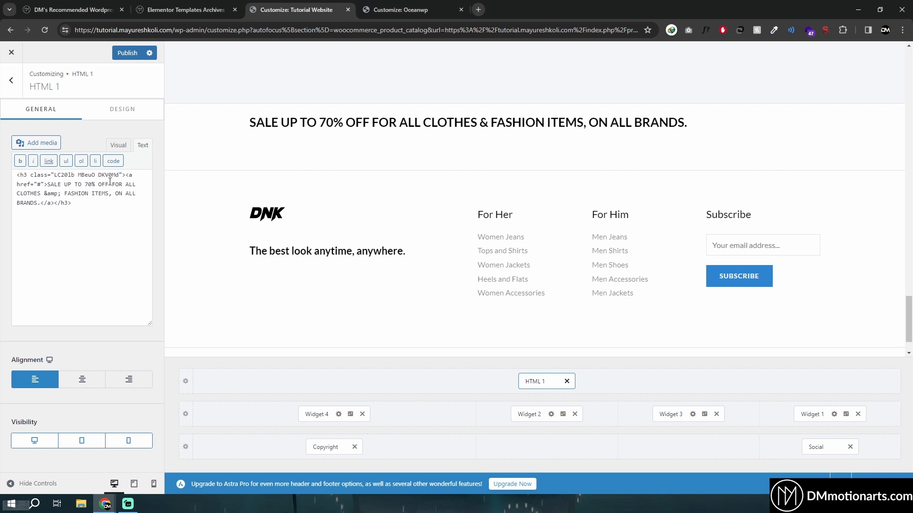
click(119, 145)
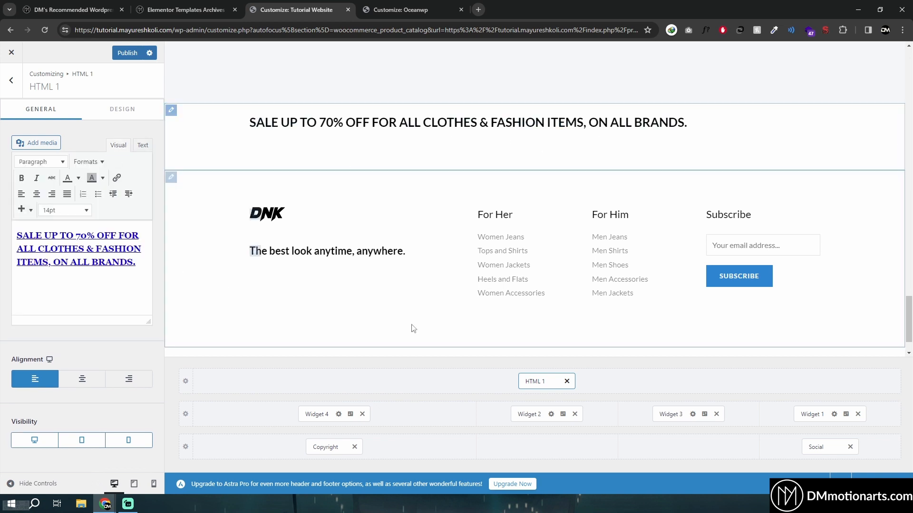
Inspect the contents of footer Widget 4 and return to the Footer Builder overview
click(298, 407)
click(314, 413)
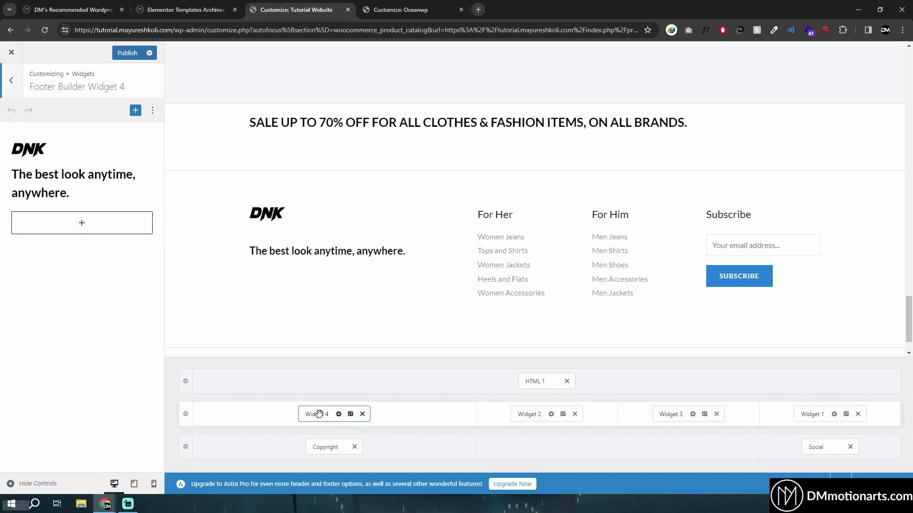
click(11, 80)
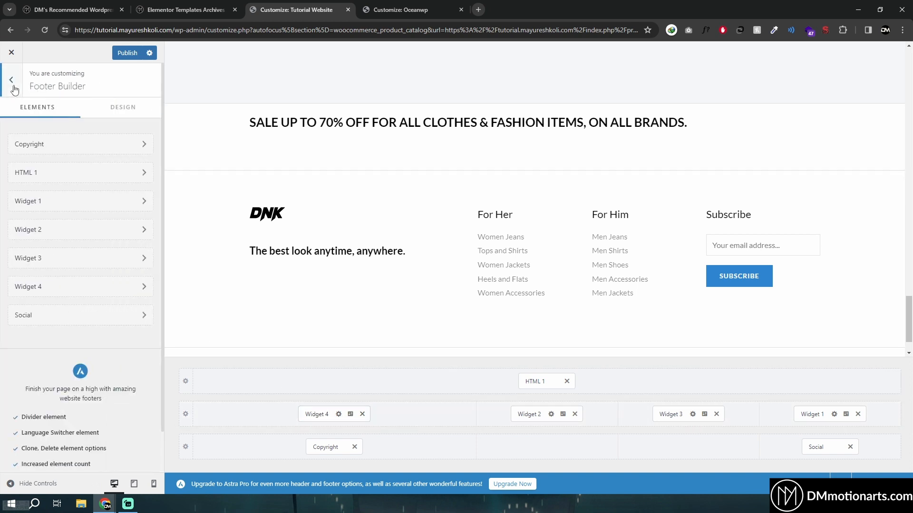
click(12, 65)
click(22, 295)
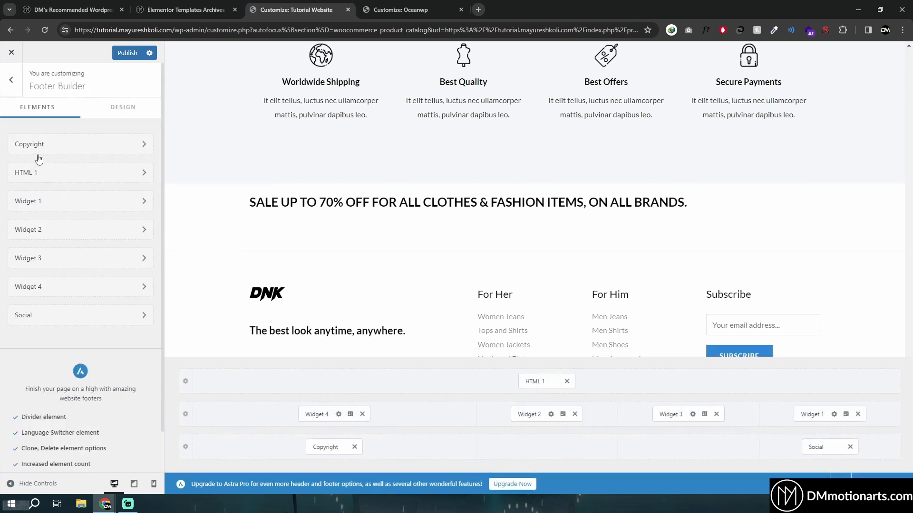
Inspect the Copyright, HTML 1 and Widget 1 footer elements one by one, returning to the Footer Builder overview
click(58, 153)
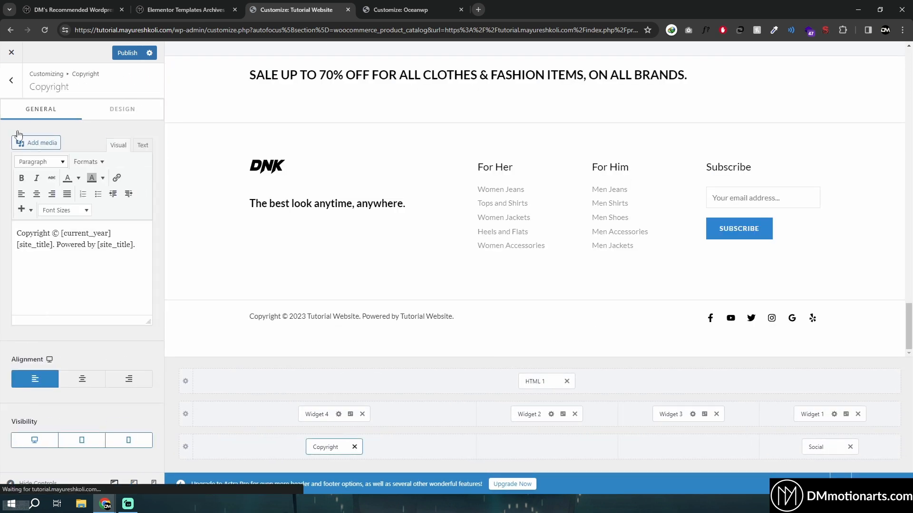
click(11, 80)
click(38, 174)
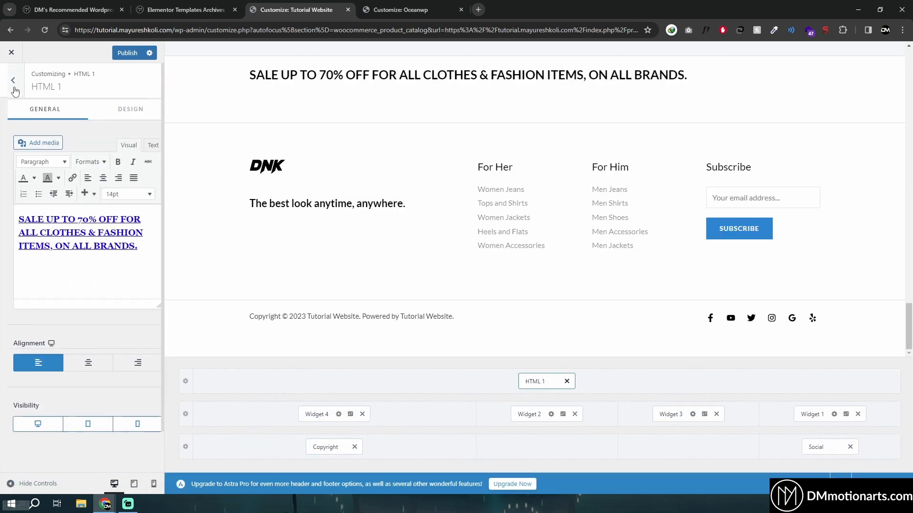
click(13, 81)
click(47, 207)
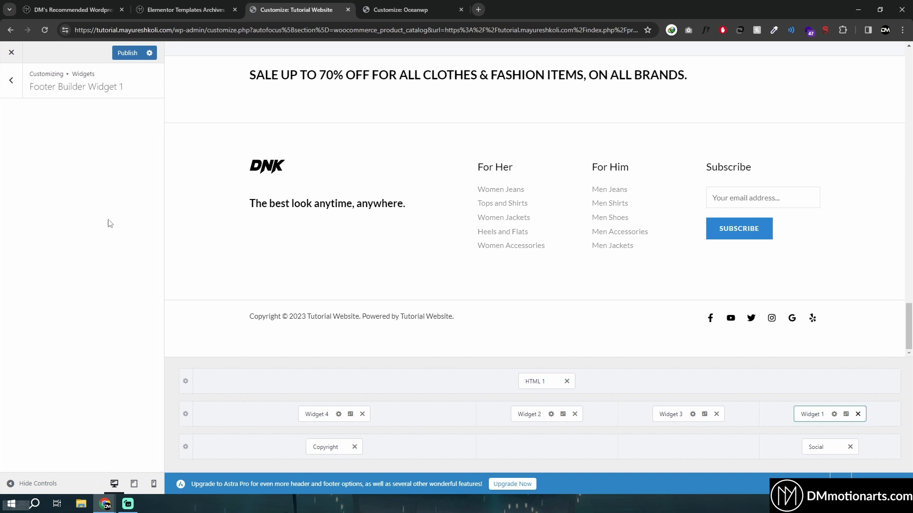
click(12, 81)
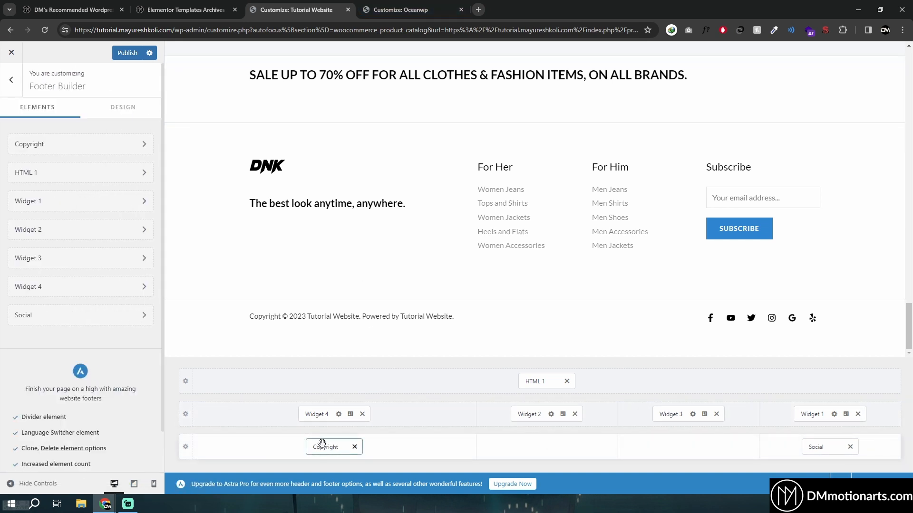
Try moving the Copyright element to the row above and show the elements available for the empty footer cells
drag(339, 447, 367, 414)
click(646, 452)
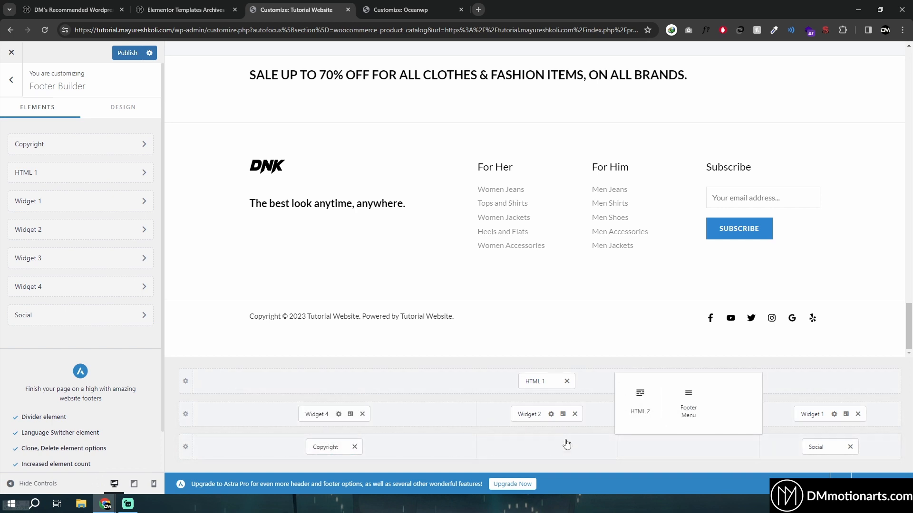
click(545, 455)
Switch to the OceanWP customizer, open the footer's Contact Info widget and examine its address and phone fields
click(408, 9)
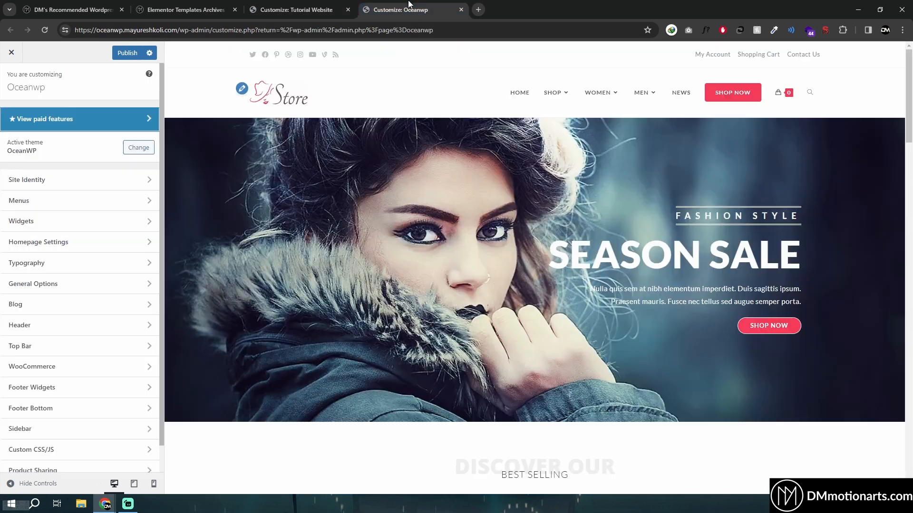
scroll(243, 328, down, 15)
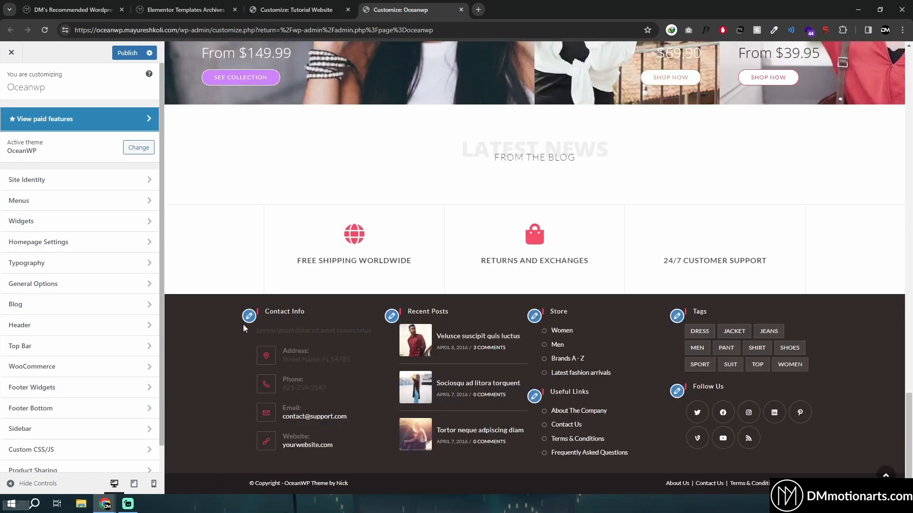
click(248, 317)
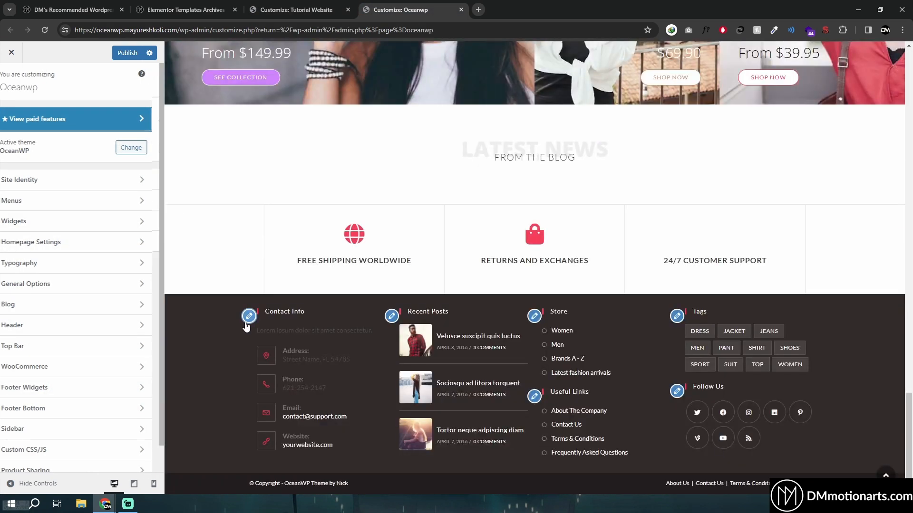
click(79, 302)
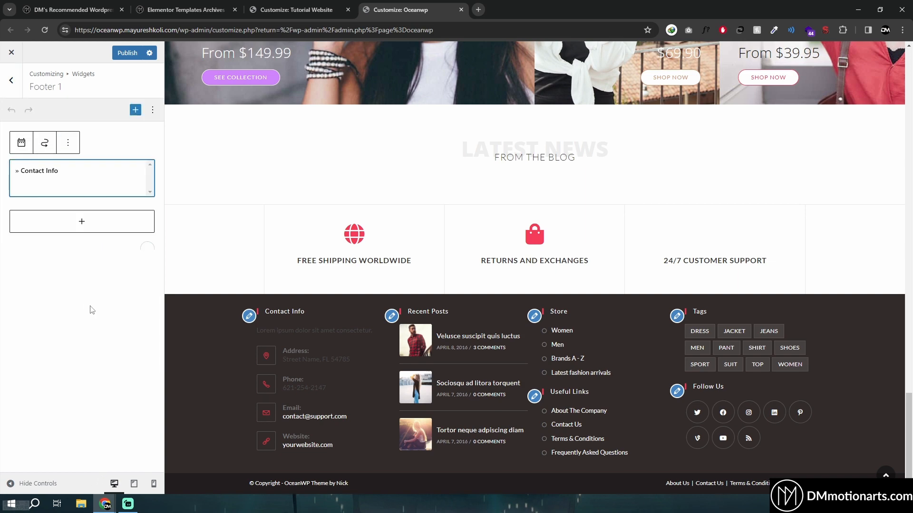
click(73, 171)
scroll(92, 304, down, 9)
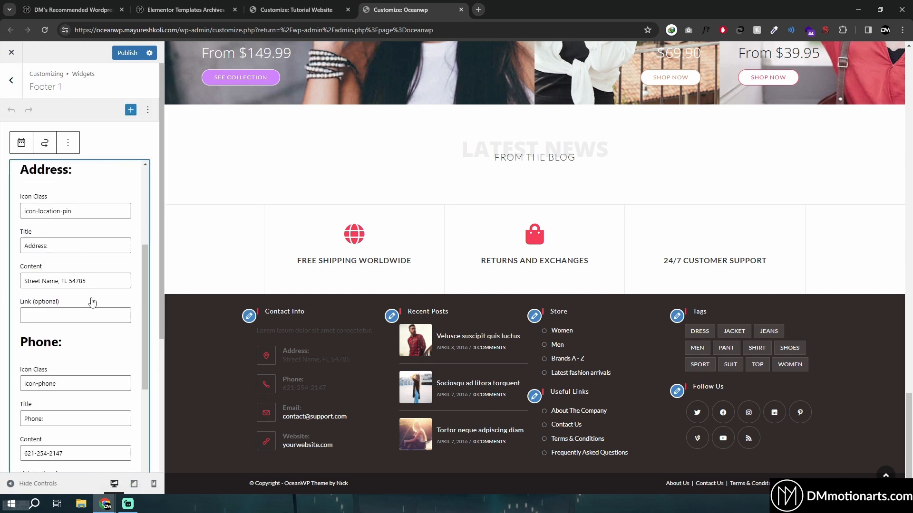
scroll(92, 312, up, 5)
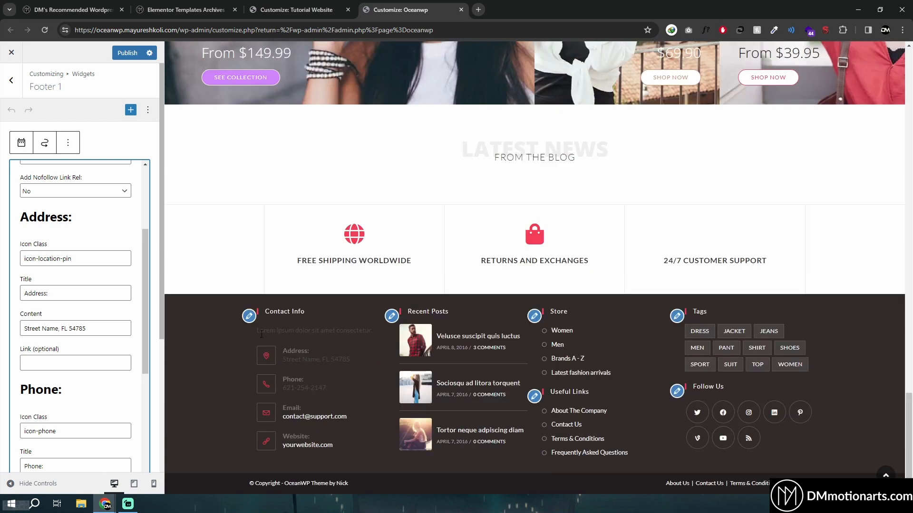
Leave the Footer 1 widget area and open the Footer Widgets settings
click(11, 79)
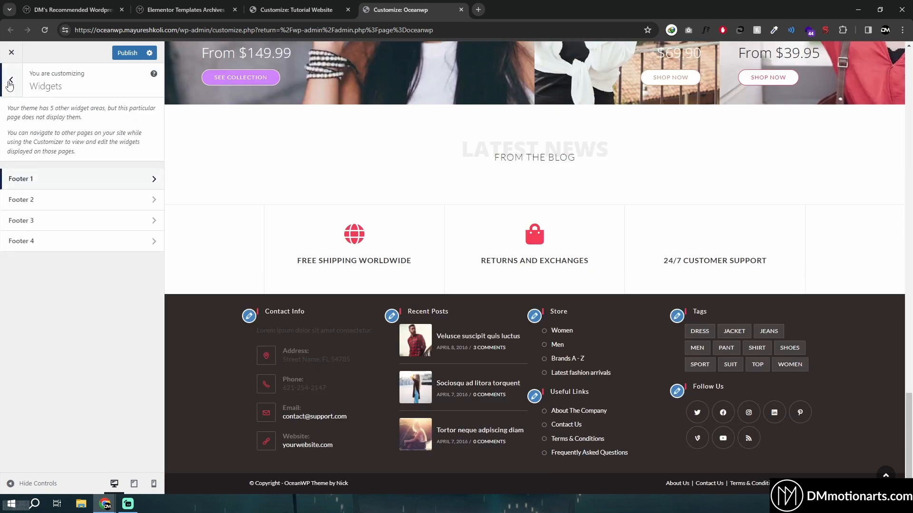
click(11, 80)
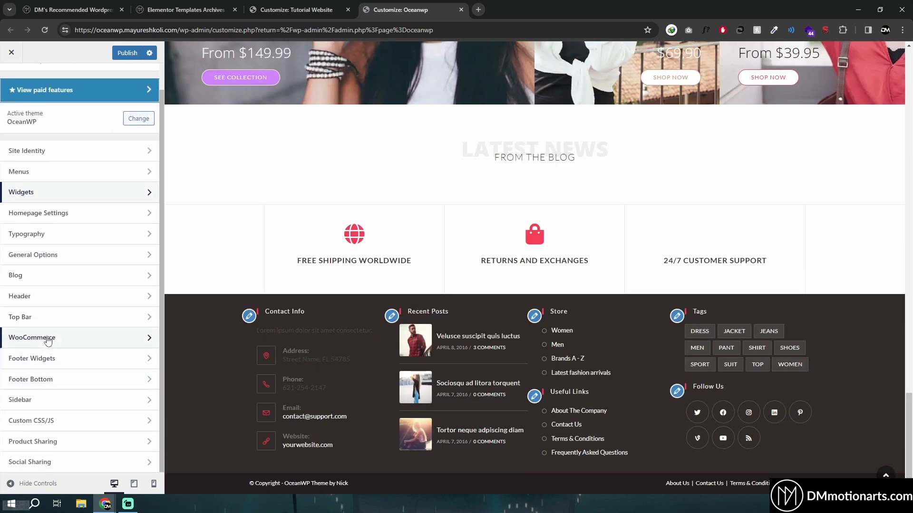
click(76, 361)
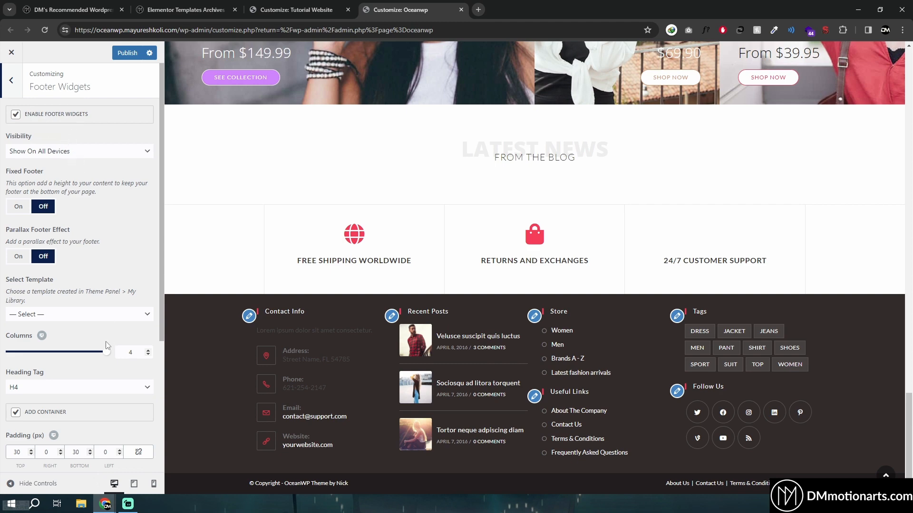
Try three columns for the footer widgets, return to four, and look through the padding and color options
drag(106, 352, 78, 355)
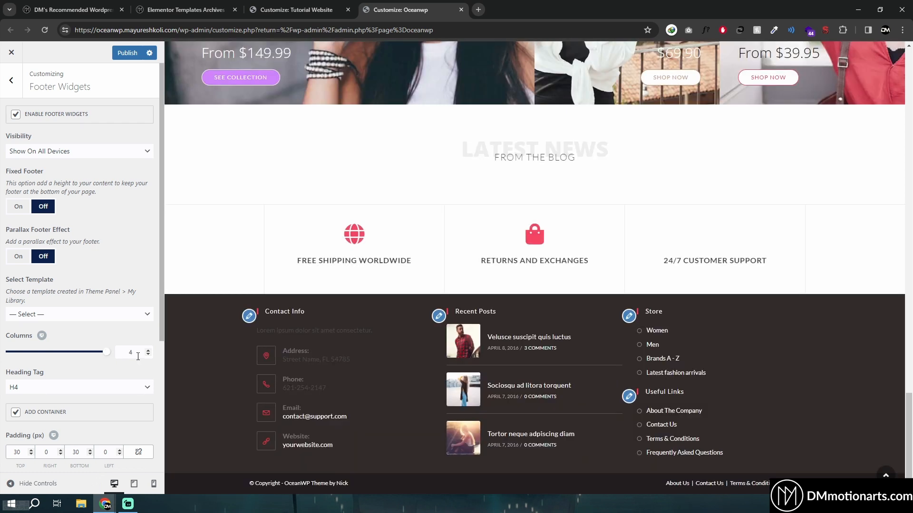
drag(75, 356, 107, 354)
scroll(88, 330, down, 2)
scroll(88, 330, down, 1)
scroll(33, 311, down, 1)
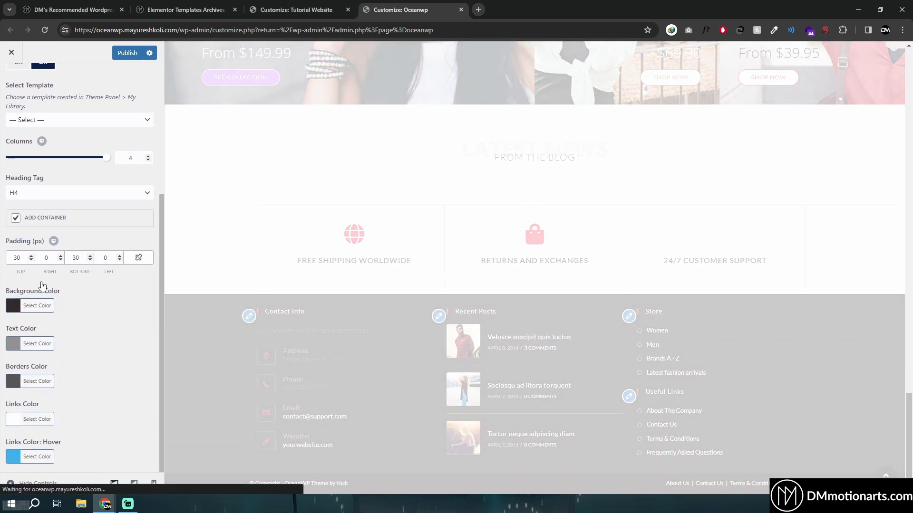
scroll(67, 329, up, 4)
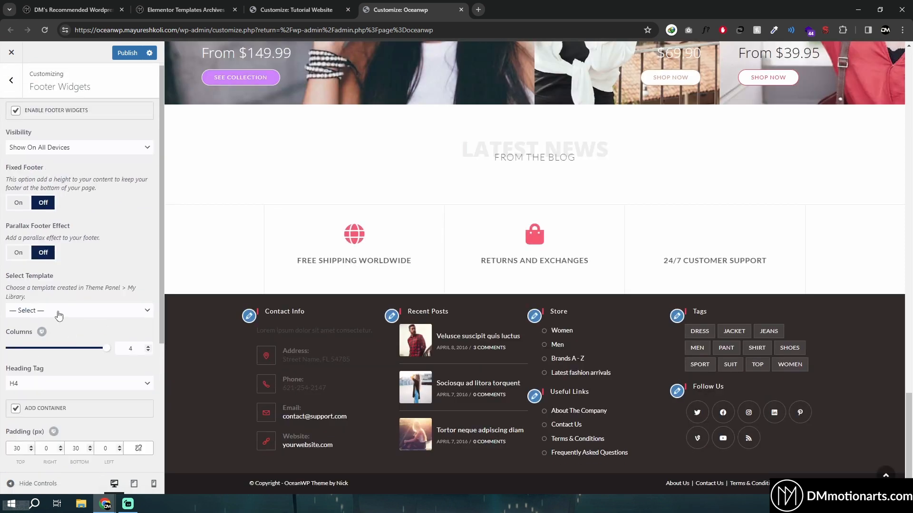
Try the Header template for the footer widgets and reset Select Template to its empty option
click(57, 311)
click(50, 330)
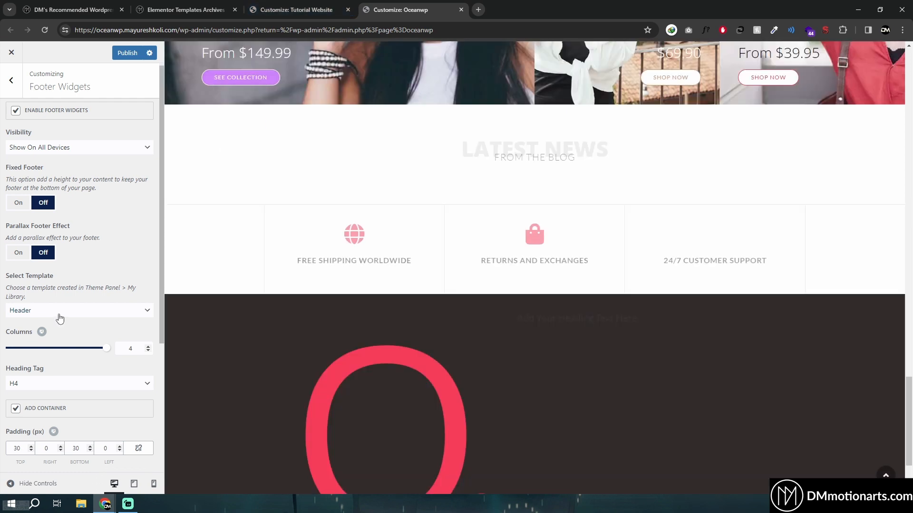
click(59, 314)
click(57, 323)
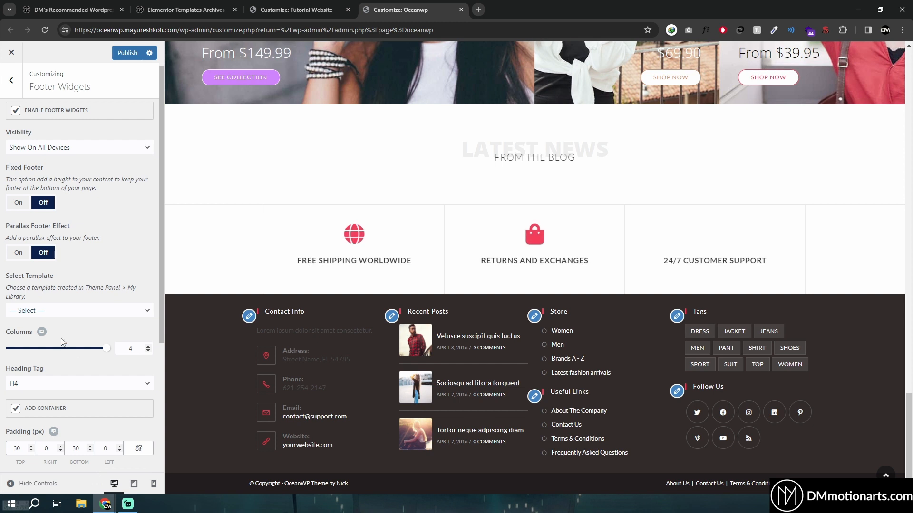
click(38, 310)
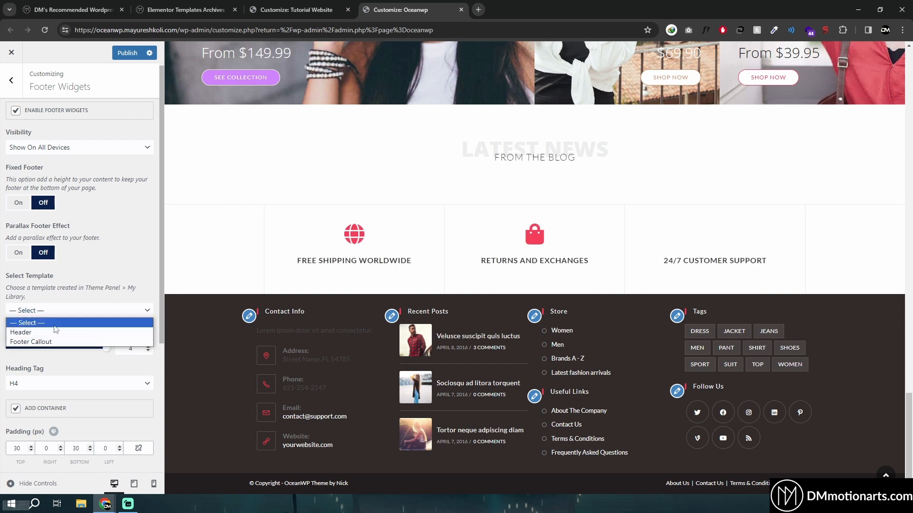
click(74, 320)
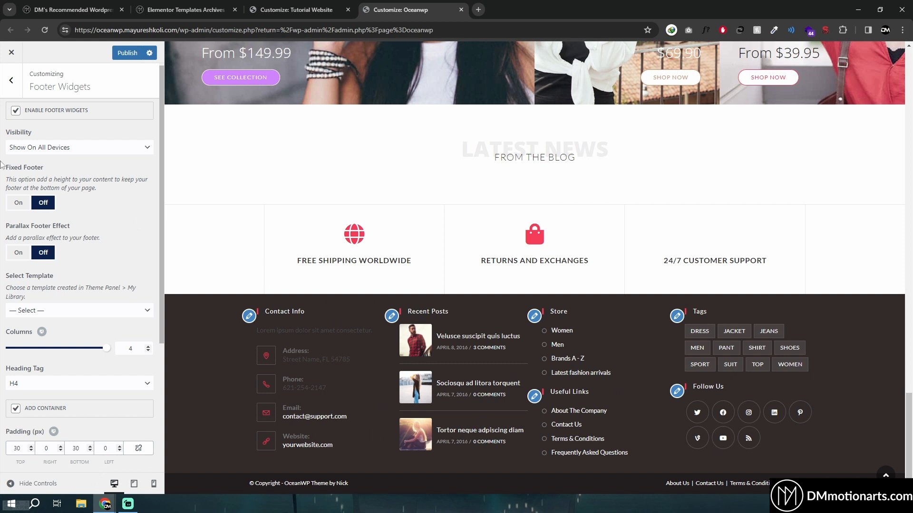
Leave the Footer Widgets settings and open the footer's Contact Info widget for editing
click(11, 80)
click(252, 320)
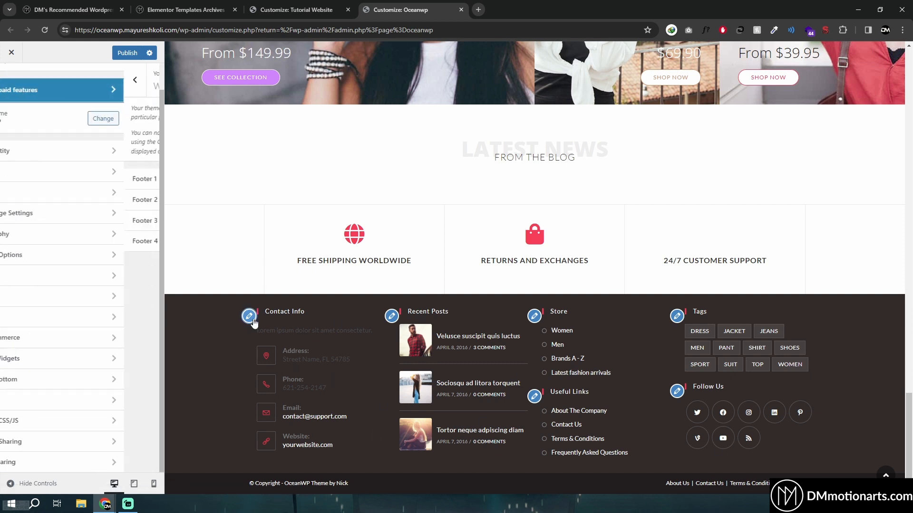
Examine the OceanWP Footer 2 Recent Posts widget settings and compare the footer with the Astra site's Footer Builder
click(391, 315)
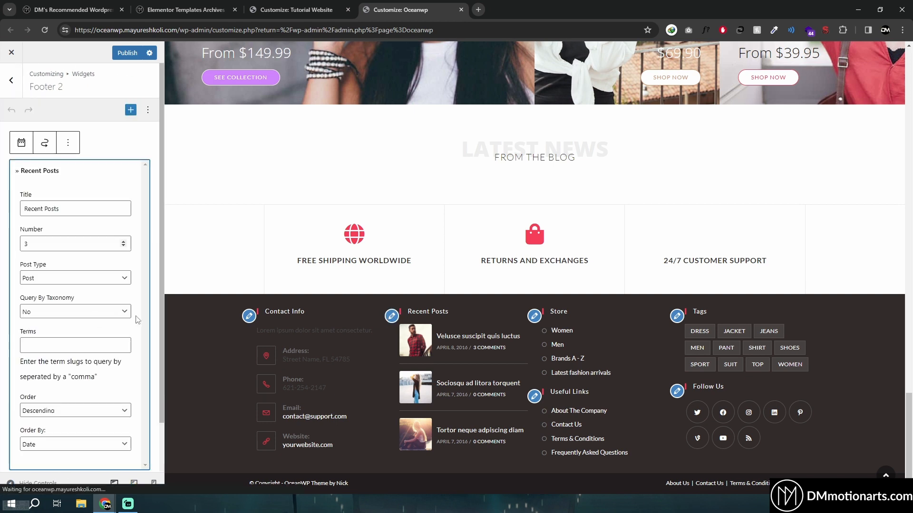
scroll(87, 330, down, 1)
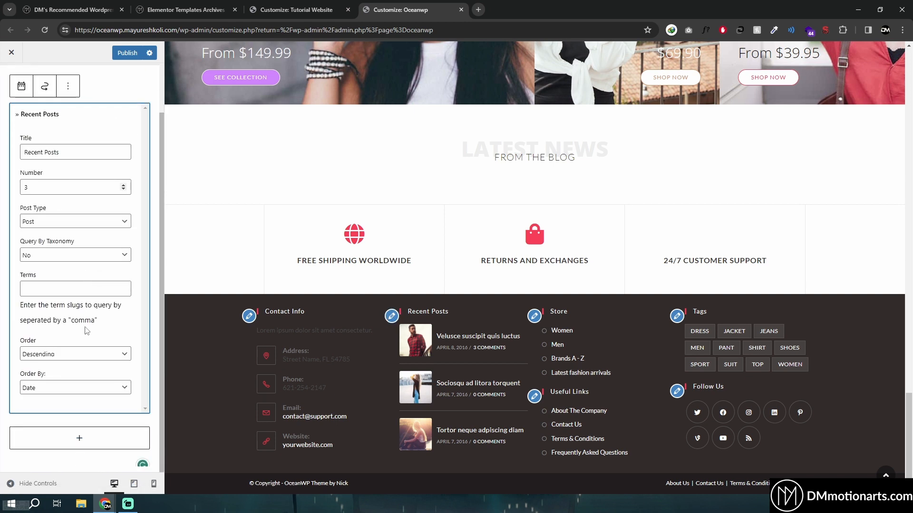
click(537, 317)
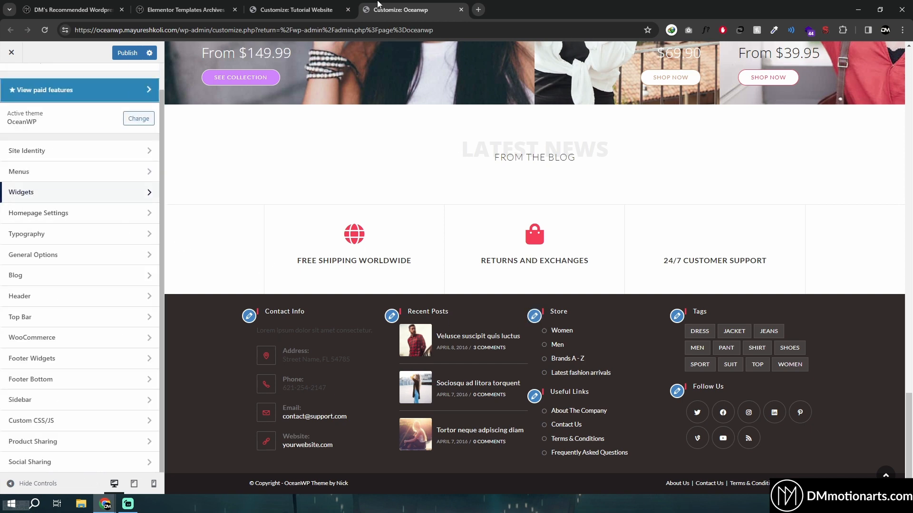
click(304, 10)
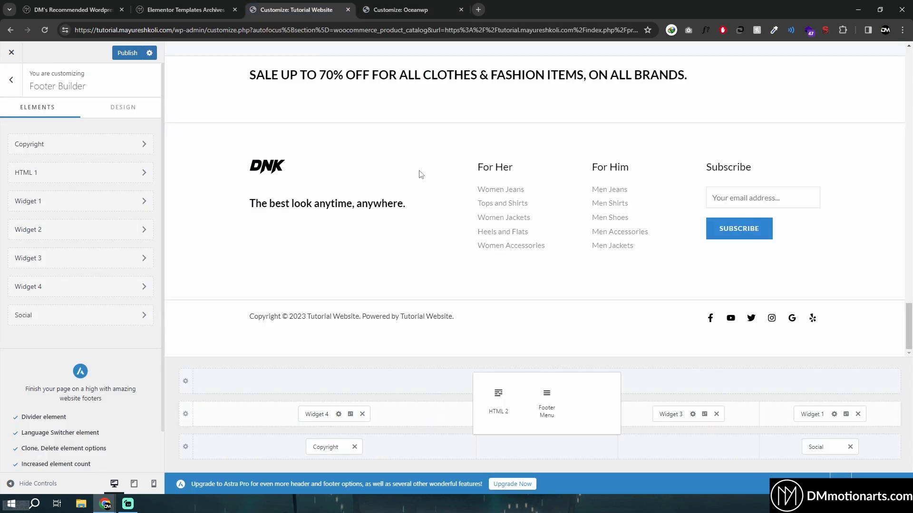
click(384, 10)
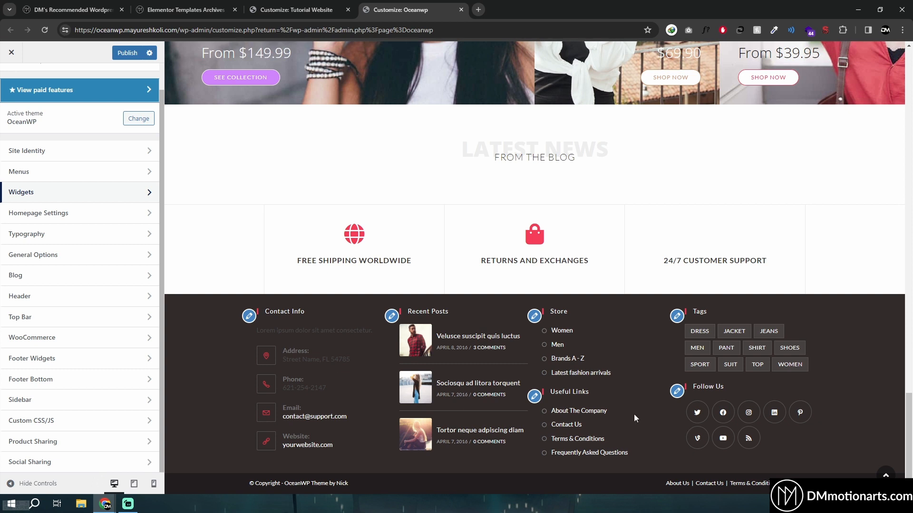
Open the OceanWP Footer Bottom settings and place the text cursor in the Copyright text
click(30, 379)
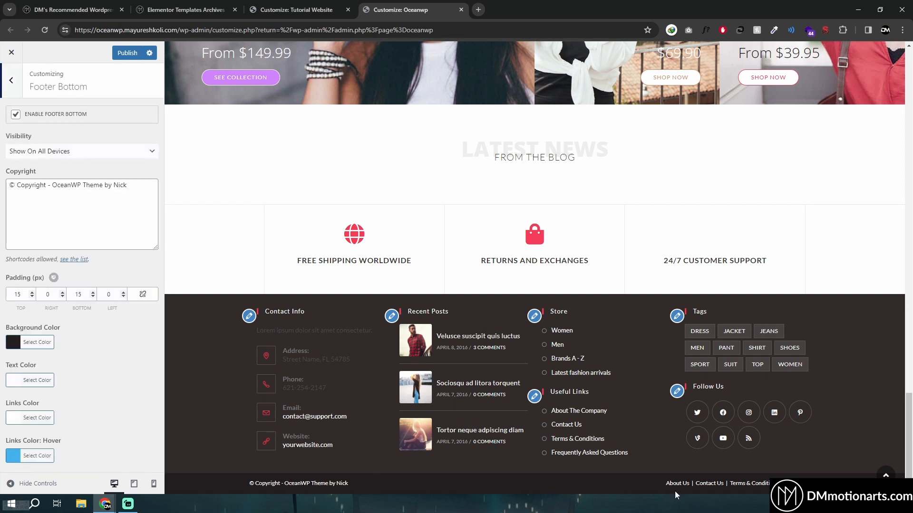
click(52, 185)
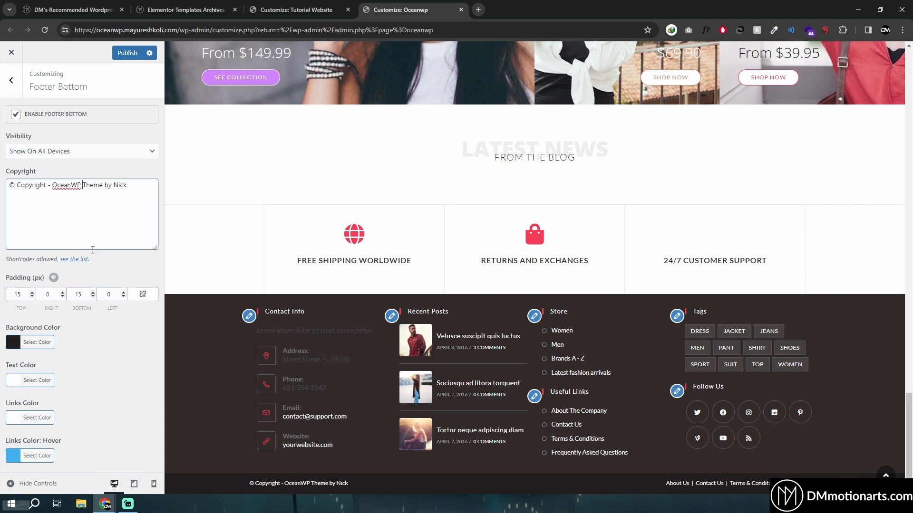
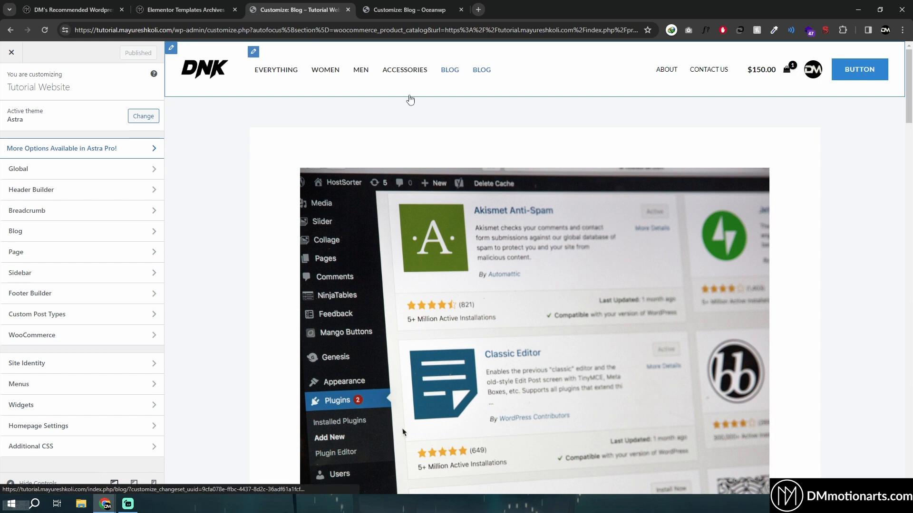
Compare the blog page of the OceanWP site with the blog page of the Astra tutorial site
click(404, 9)
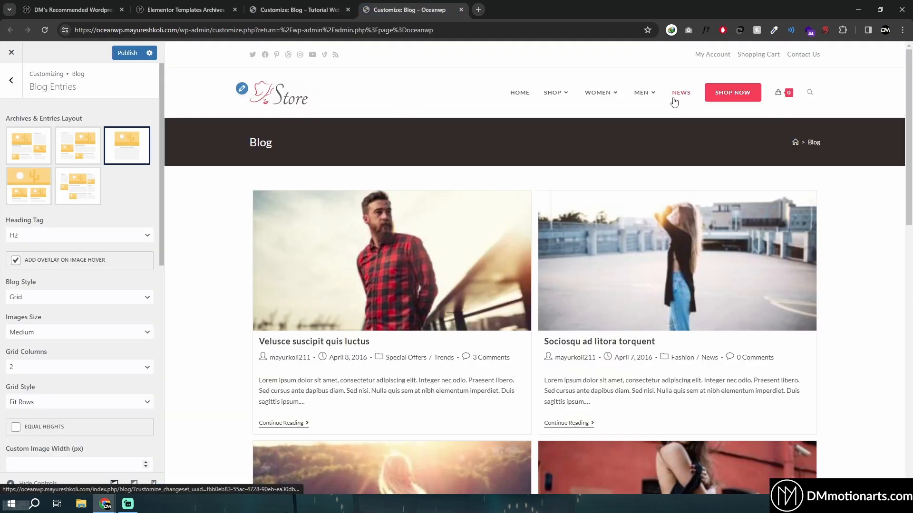
click(252, 6)
key(ctrl+Tab)
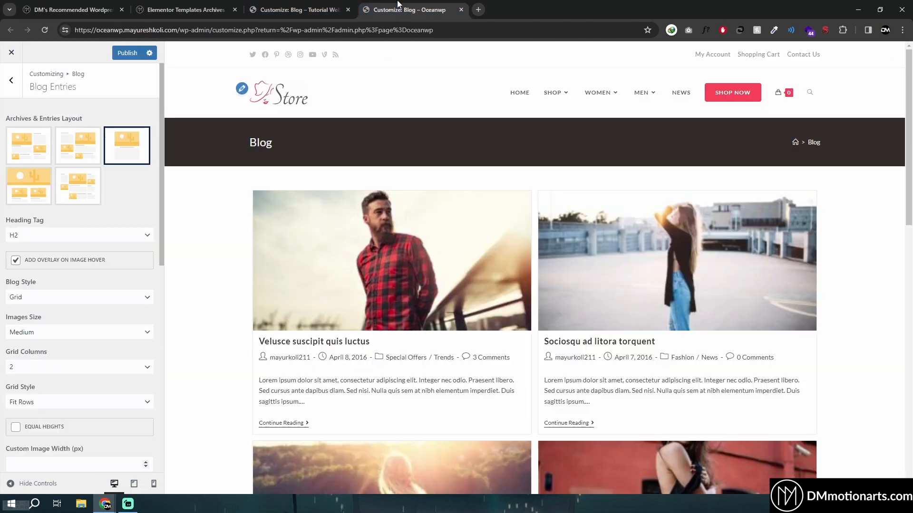
scroll(283, 271, down, 10)
scroll(238, 177, up, 11)
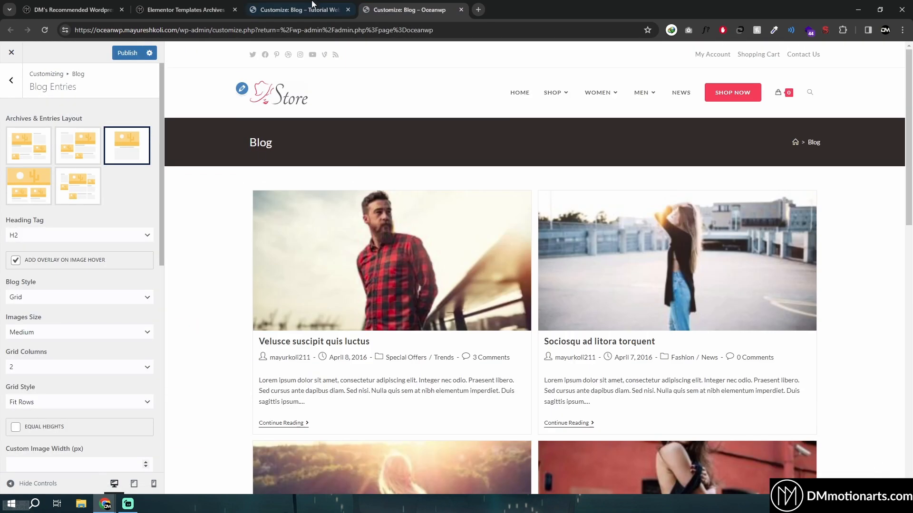
click(312, 6)
click(410, 6)
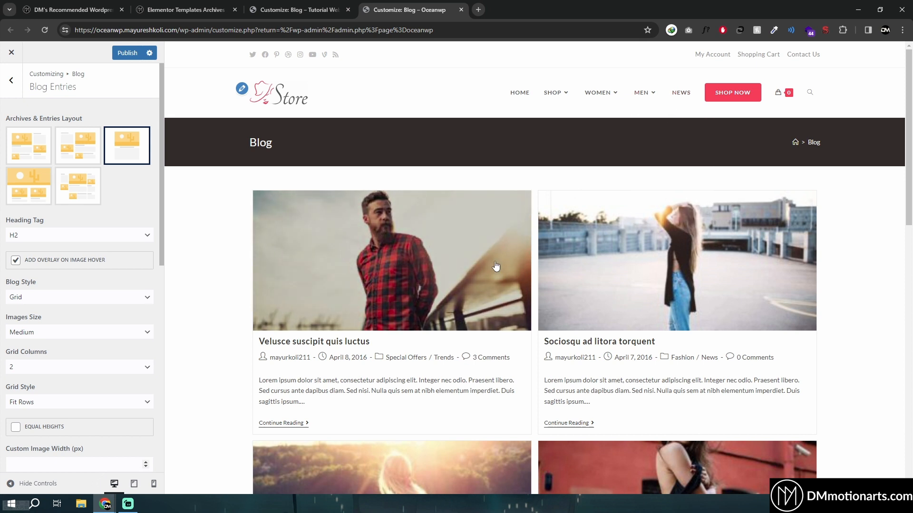
Open the Blog / Archive settings in the Astra site's customizer
click(341, 5)
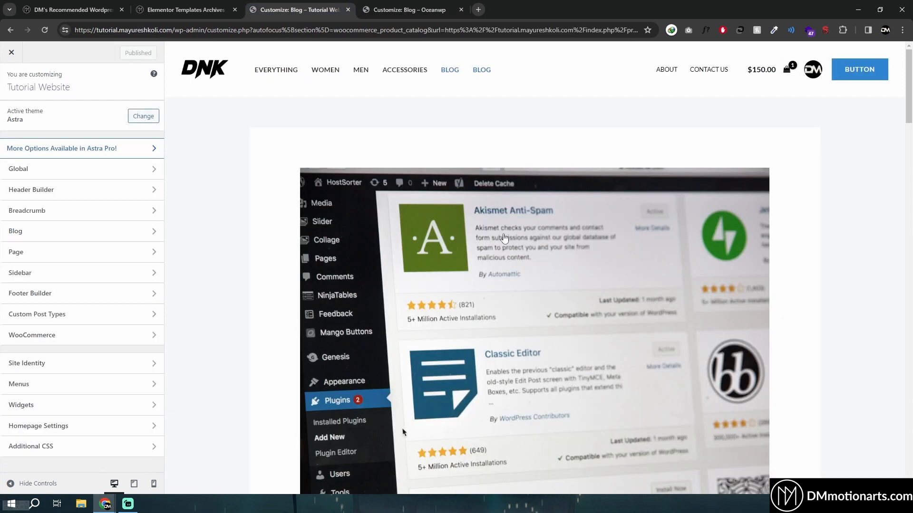
click(54, 235)
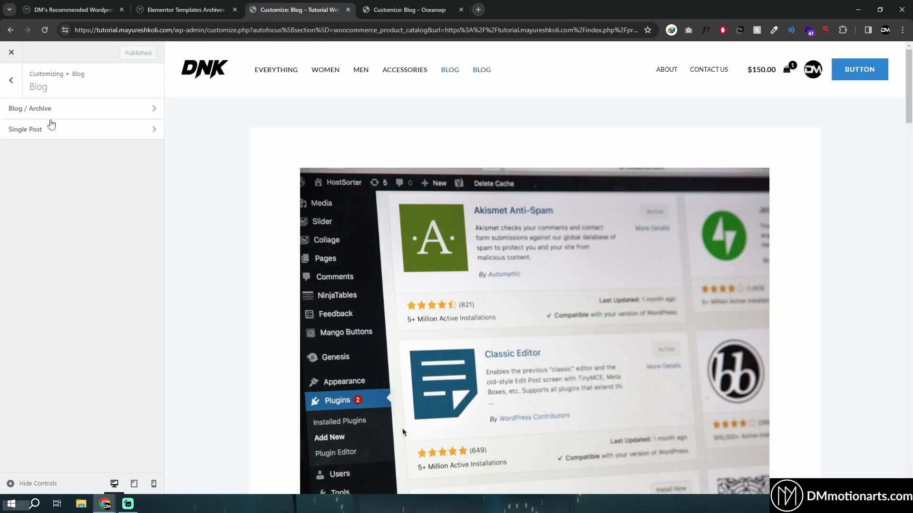
click(50, 112)
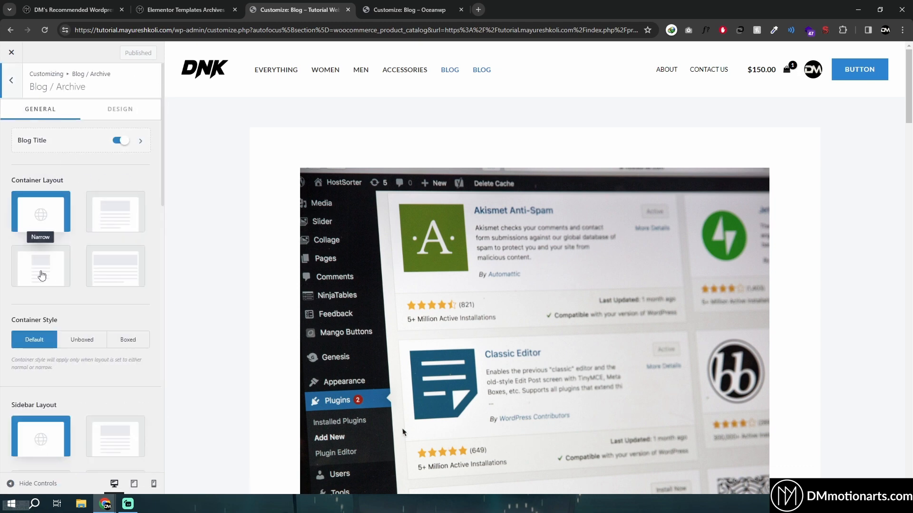
Set the OceanWP Archives & Entries Layout to the version with sidebars on both sides
key(ctrl+Tab)
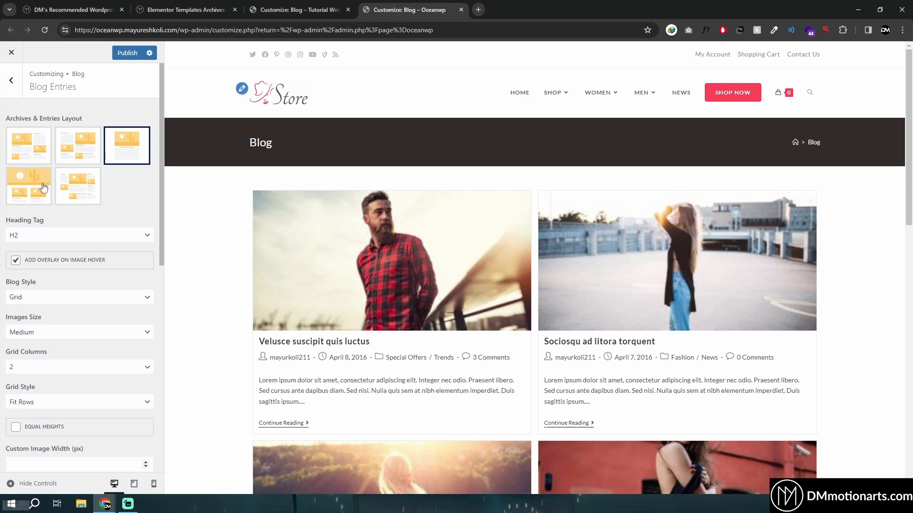
click(99, 190)
Examine the container layout, sidebar layout, sidebar style and content width options in Astra's Blog / Archive settings
click(294, 10)
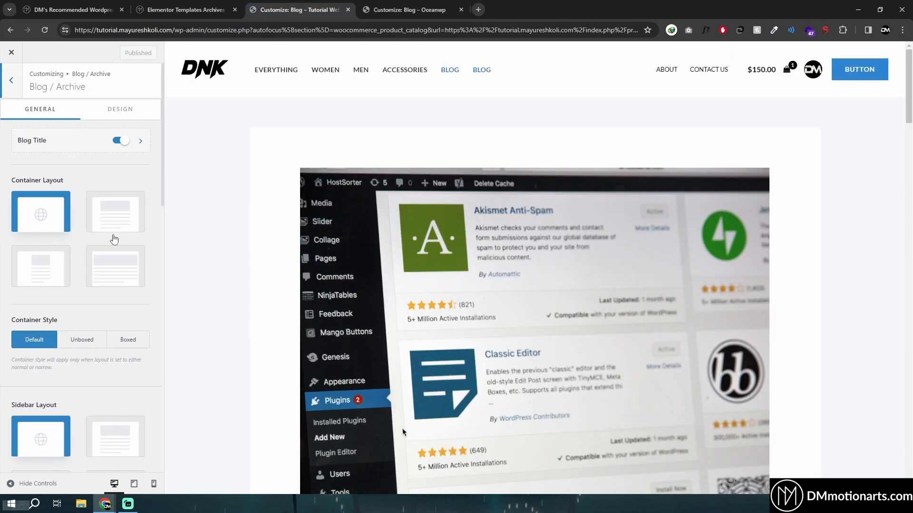
scroll(85, 265, down, 2)
scroll(94, 313, down, 1)
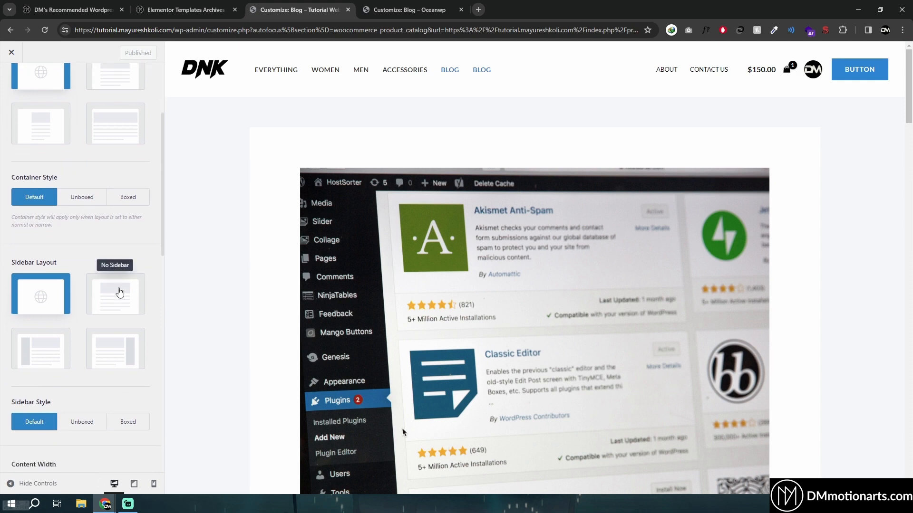
scroll(63, 351, down, 4)
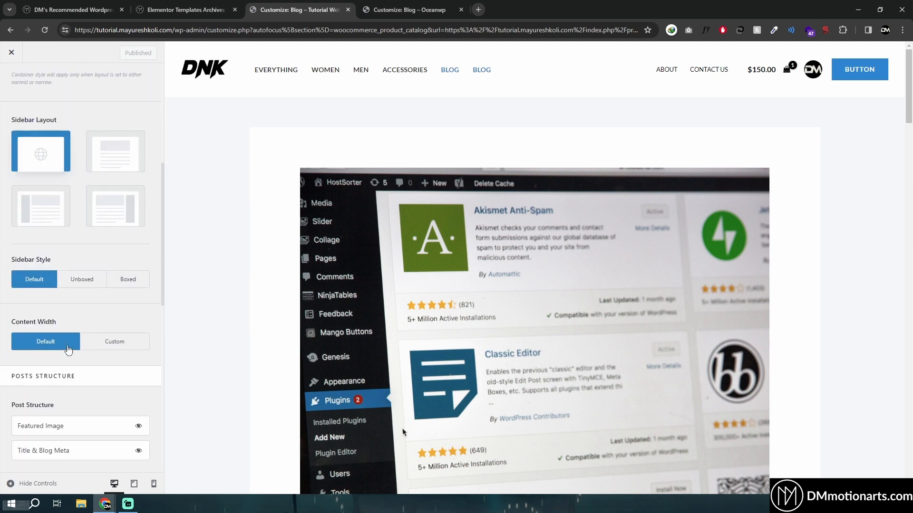
Change the OceanWP Archives & Entries Layout to content with a single right sidebar
click(409, 10)
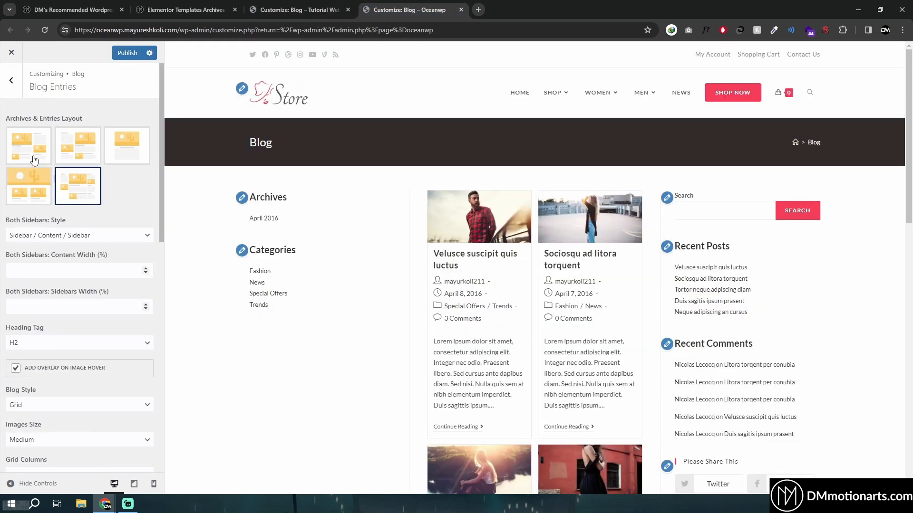
click(32, 153)
Review Astra's post structure, meta and post content options against the posts in its blog preview
click(300, 9)
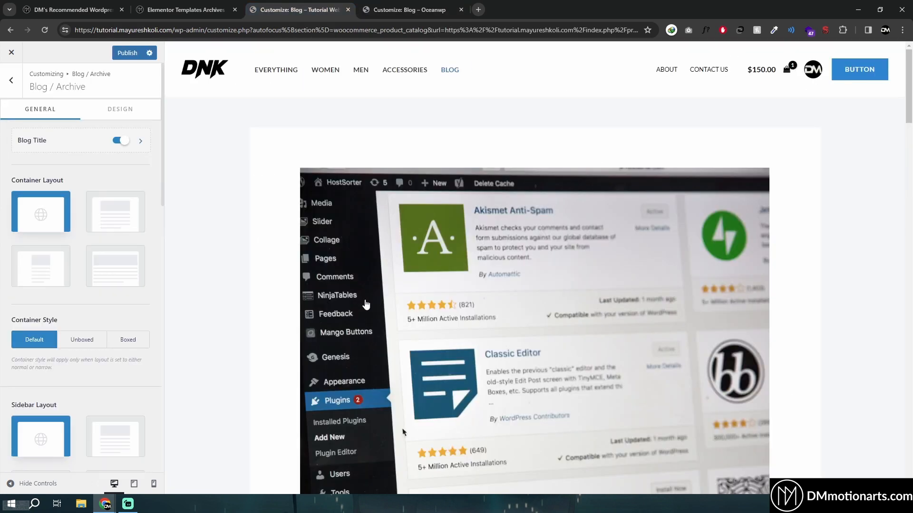
scroll(83, 318, down, 10)
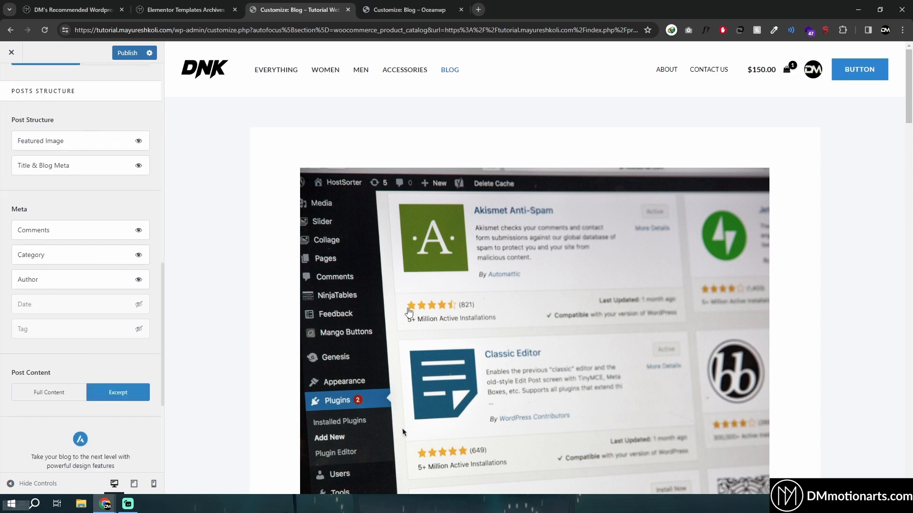
scroll(219, 244, down, 5)
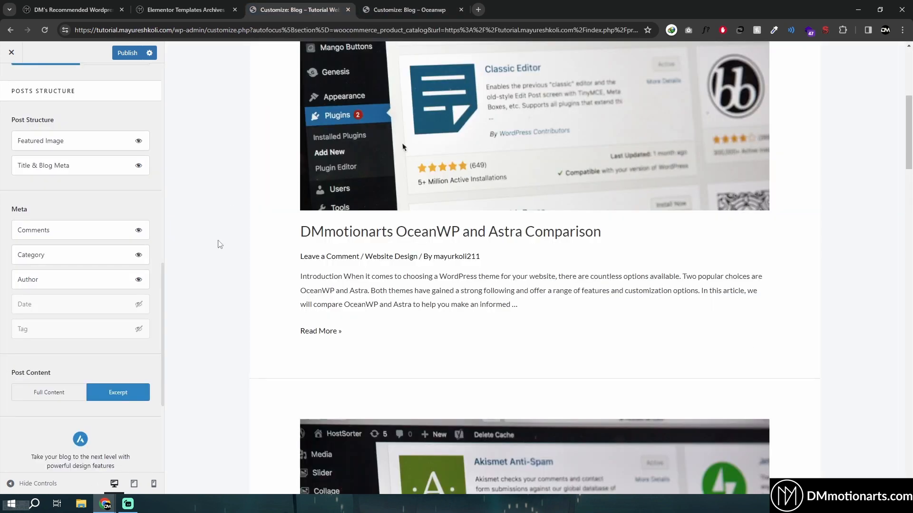
scroll(81, 343, up, 10)
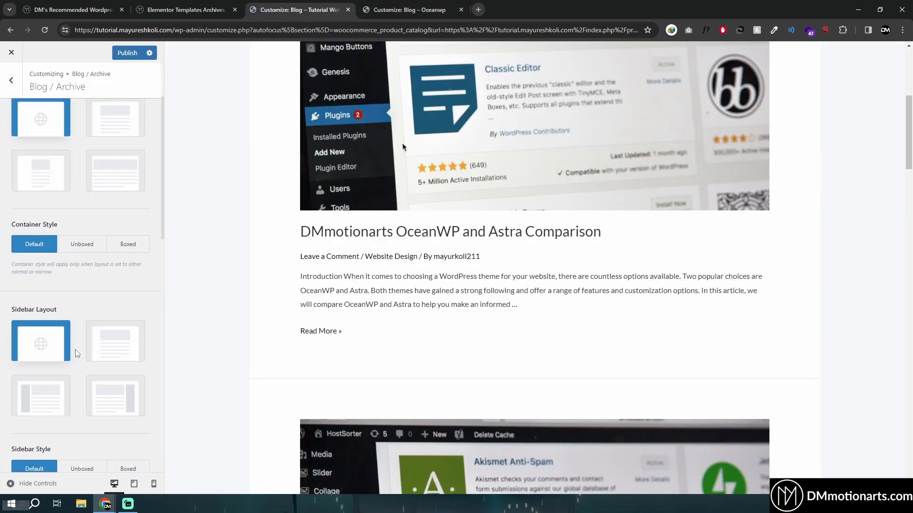
scroll(215, 331, up, 5)
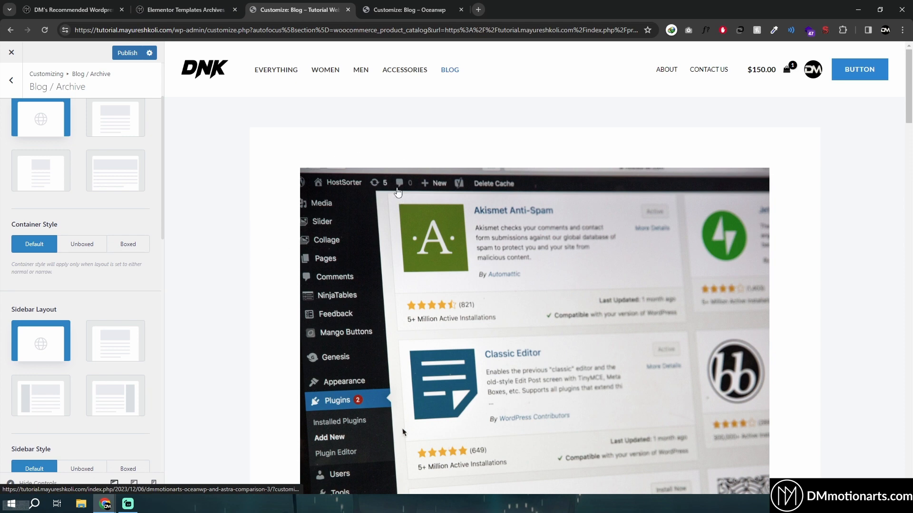
scroll(156, 252, up, 3)
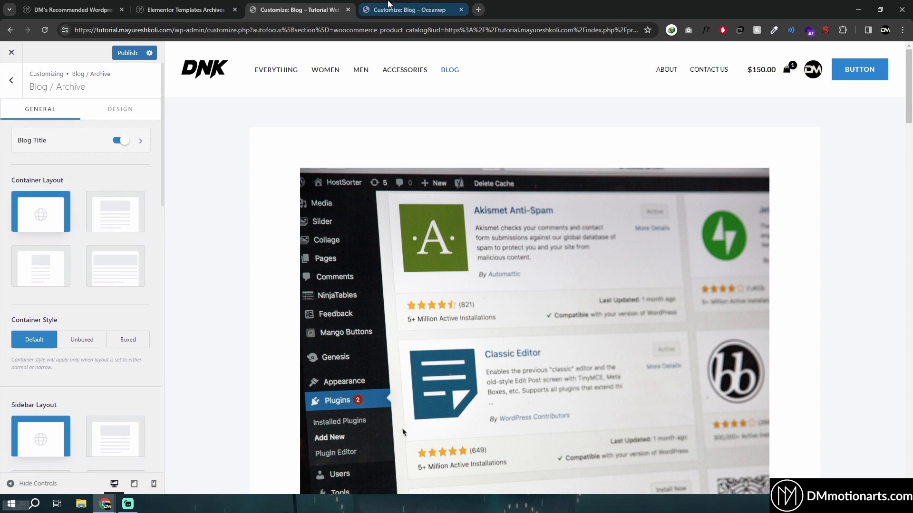
Compare OceanWP's grid, image and excerpt options for blog entries with Astra's blog options, Pro feature list and post list
click(409, 9)
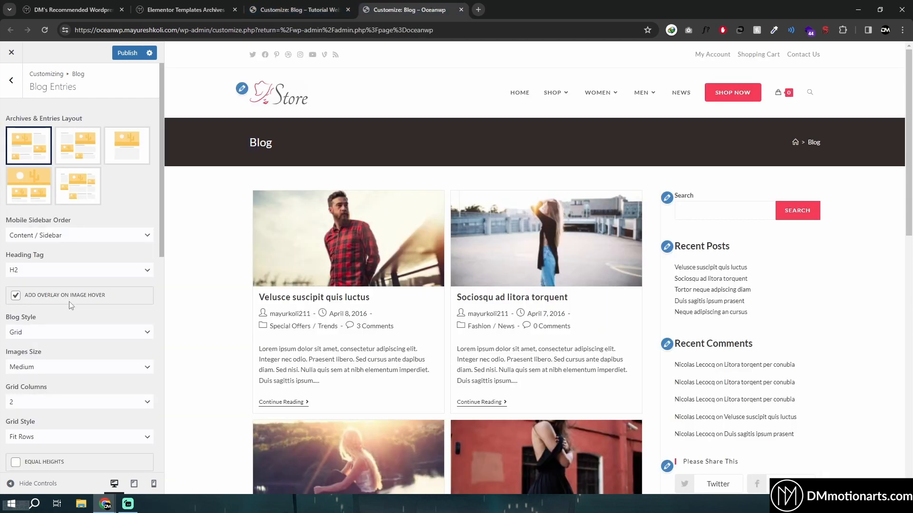
scroll(91, 280, down, 4)
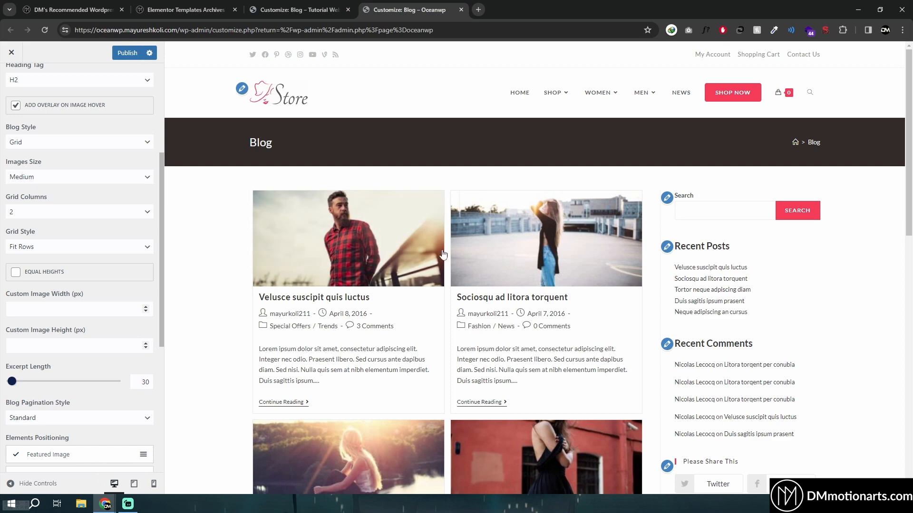
click(308, 5)
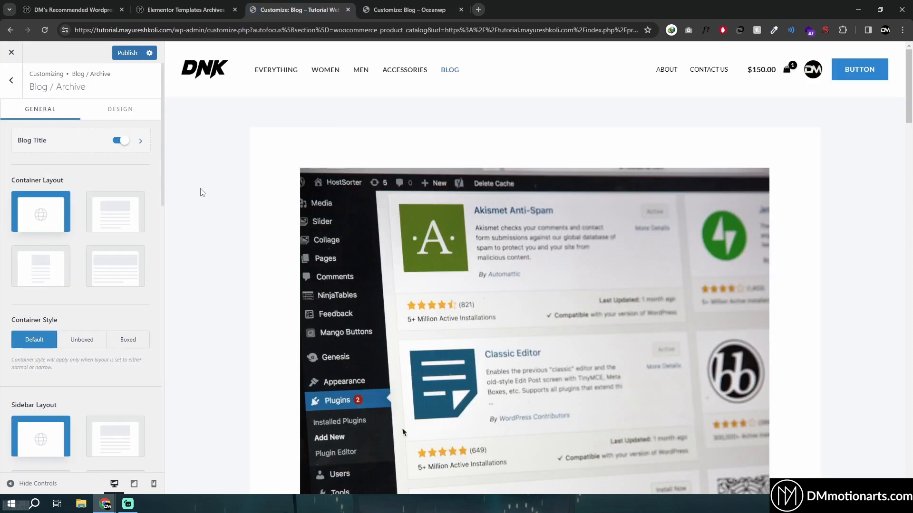
scroll(25, 317, down, 15)
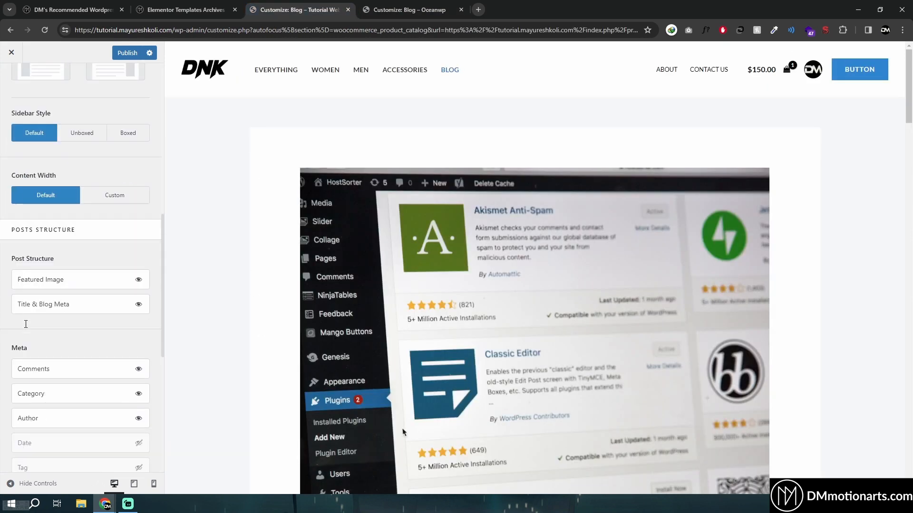
scroll(239, 353, down, 15)
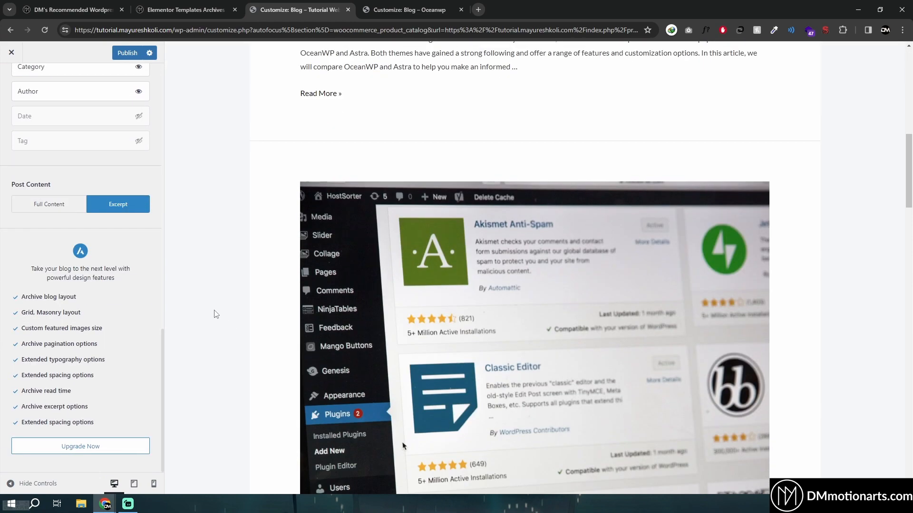
scroll(215, 295, down, 14)
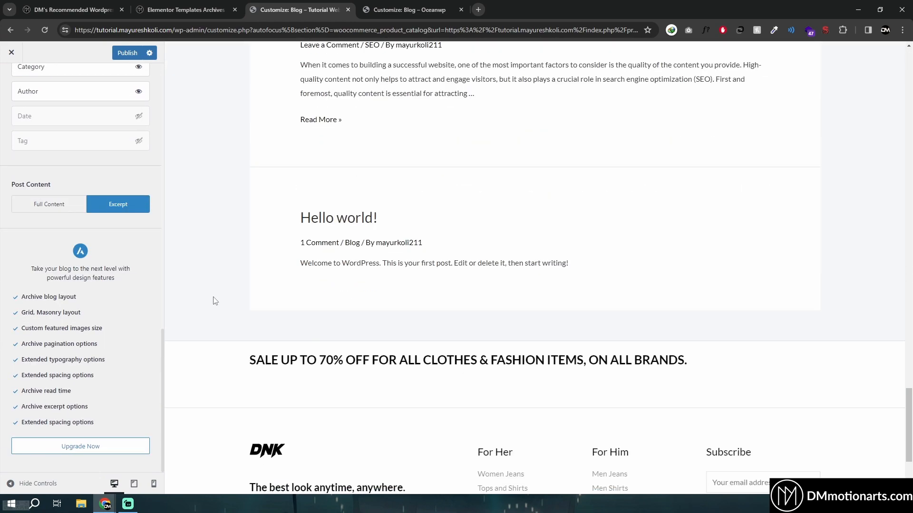
scroll(226, 157, up, 5)
scroll(226, 156, up, 20)
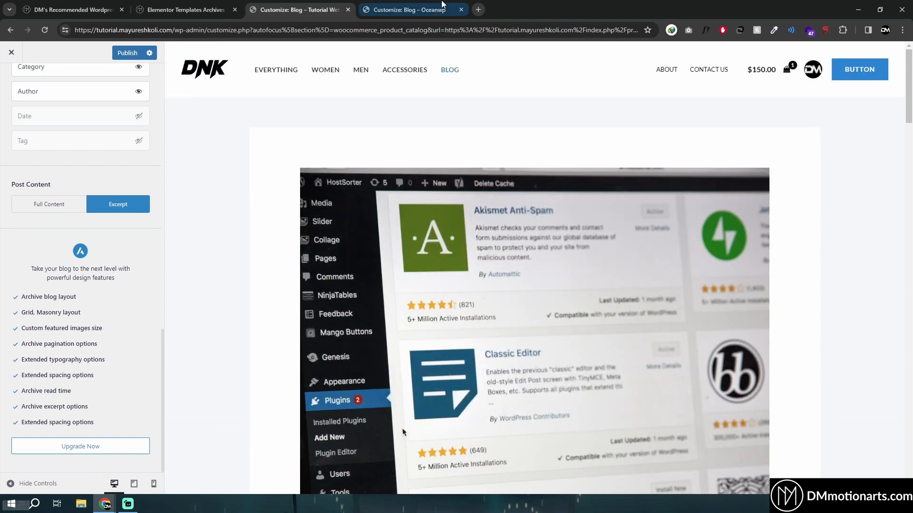
Review the elements positioning, meta and pagination options in OceanWP's Blog Entries settings
click(442, 6)
scroll(61, 316, down, 5)
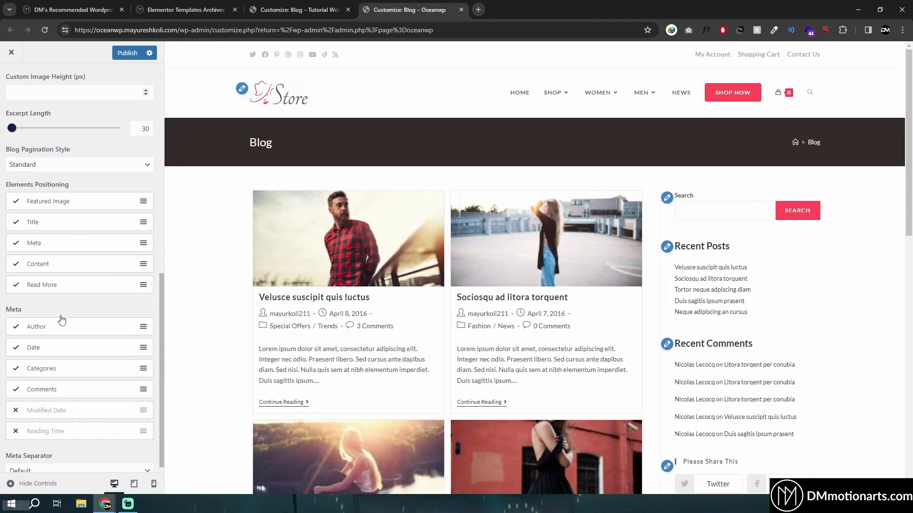
scroll(61, 315, up, 5)
scroll(61, 315, up, 4)
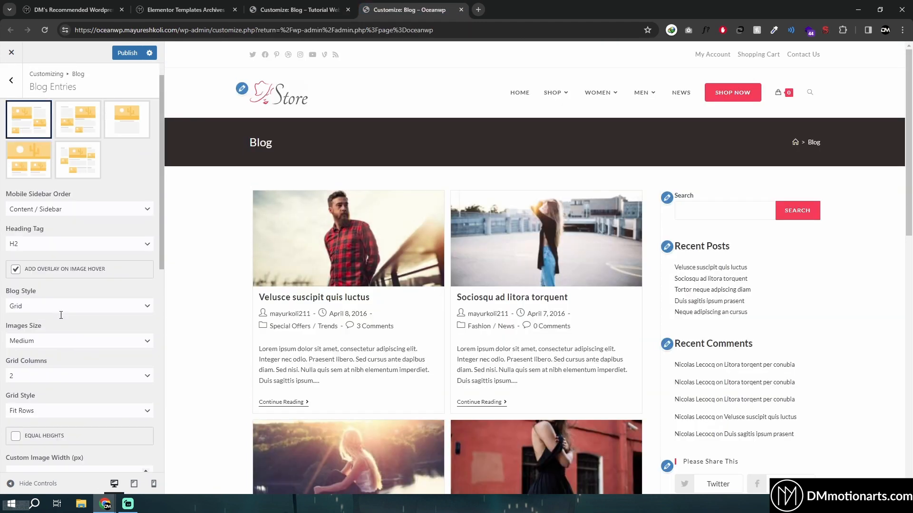
Set OceanWP's blog entries to 3 grid columns and the excerpt length to 10
click(52, 376)
click(38, 396)
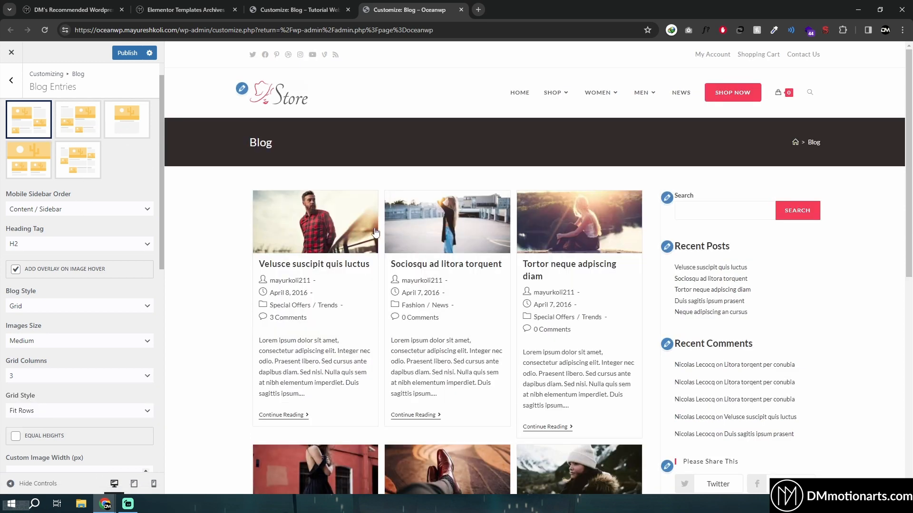
scroll(84, 326, down, 5)
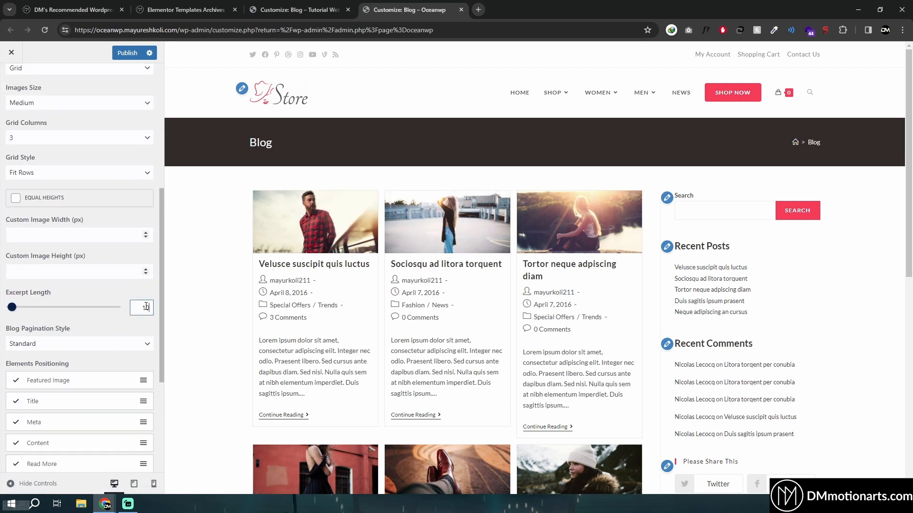
double_click(61, 220)
click(60, 270)
click(65, 236)
click(69, 272)
Reorder the blog entry elements so that Content sits directly below Title and above Meta
scroll(57, 266, down, 4)
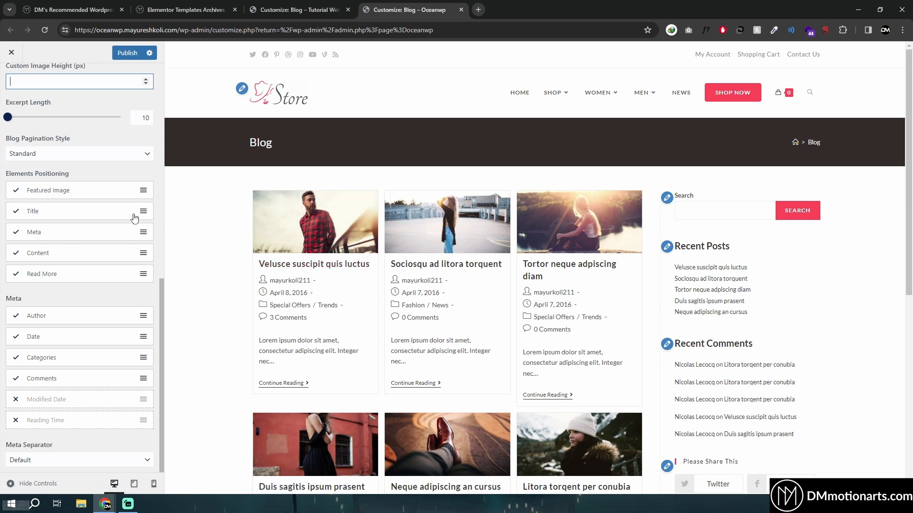
drag(147, 253, 145, 217)
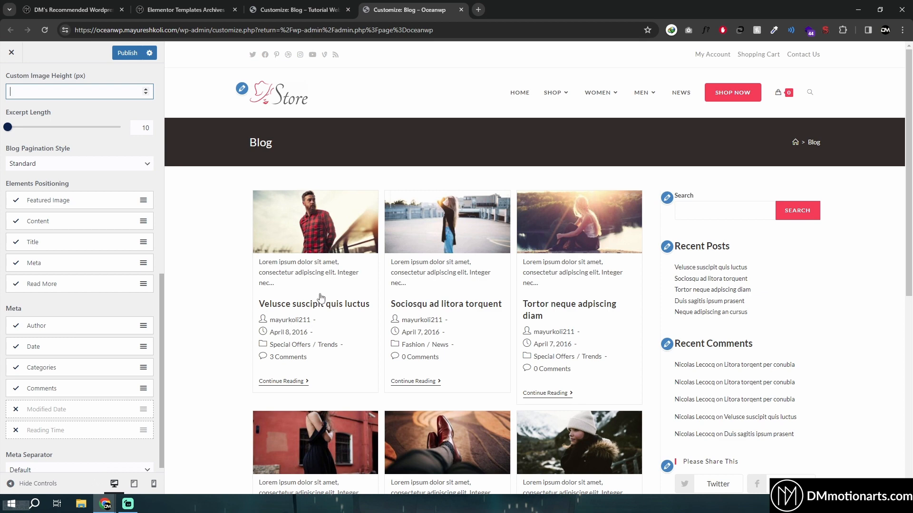
drag(147, 245, 81, 212)
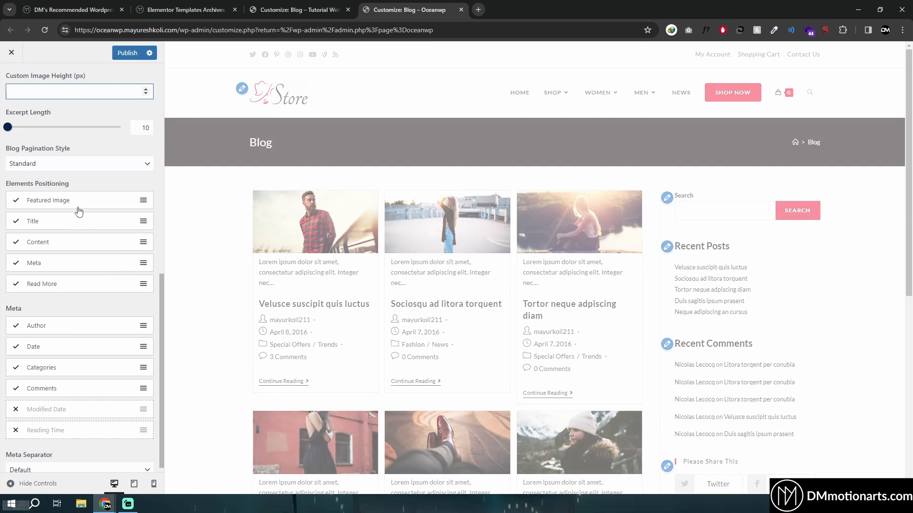
Examine the Blog Pagination Style choices in OceanWP and the area below the posts in the blog preview
click(69, 164)
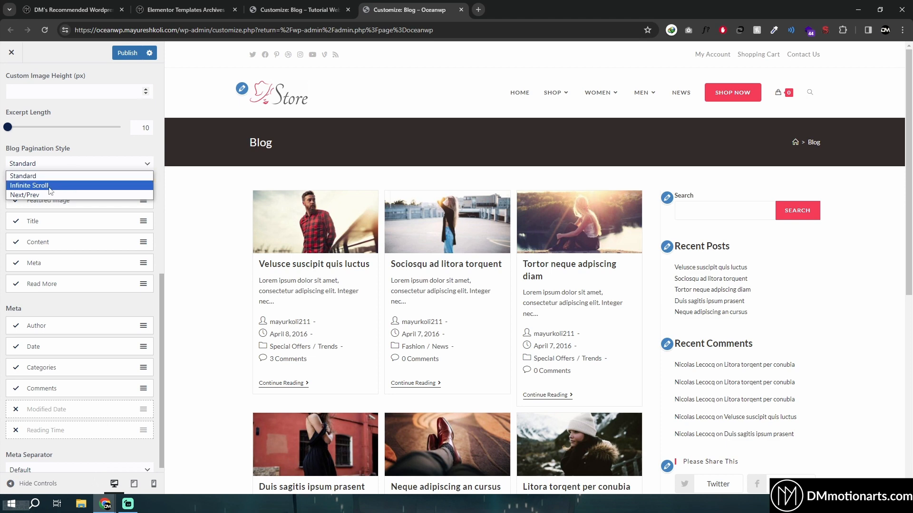
scroll(258, 359, down, 10)
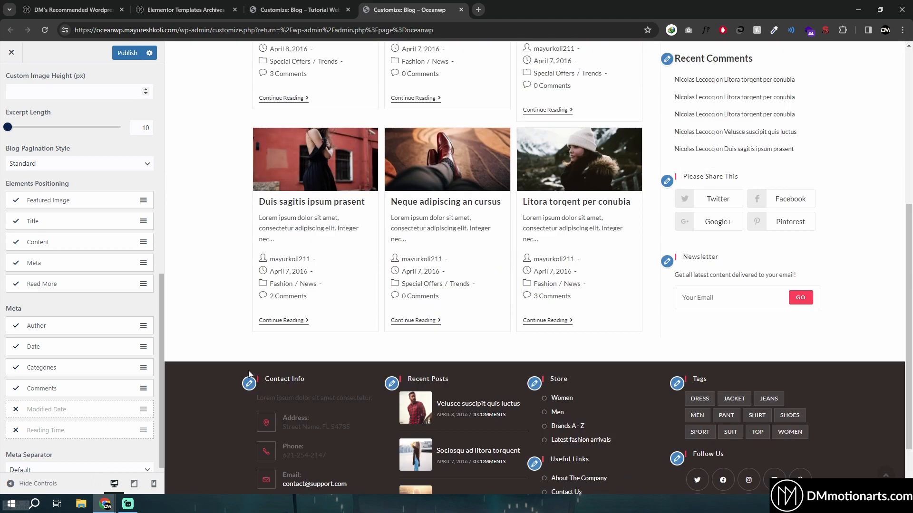
scroll(380, 172, up, 8)
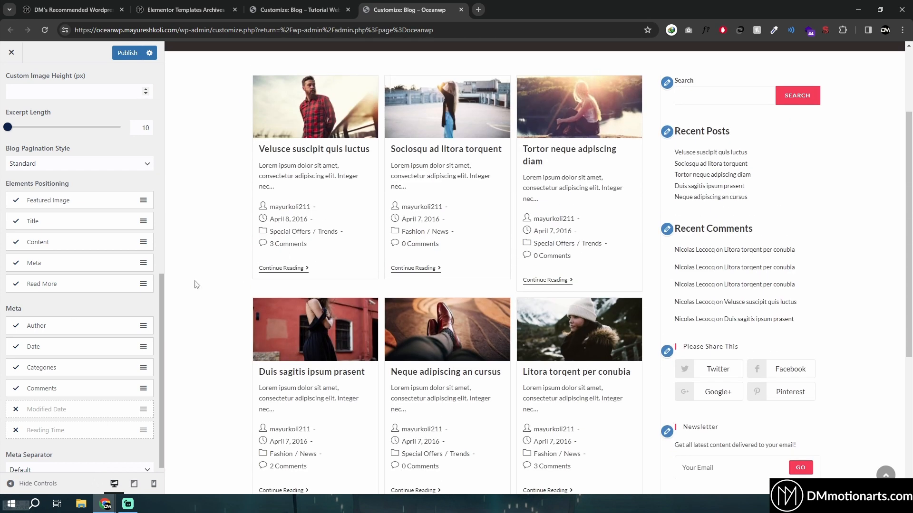
scroll(566, 381, down, 3)
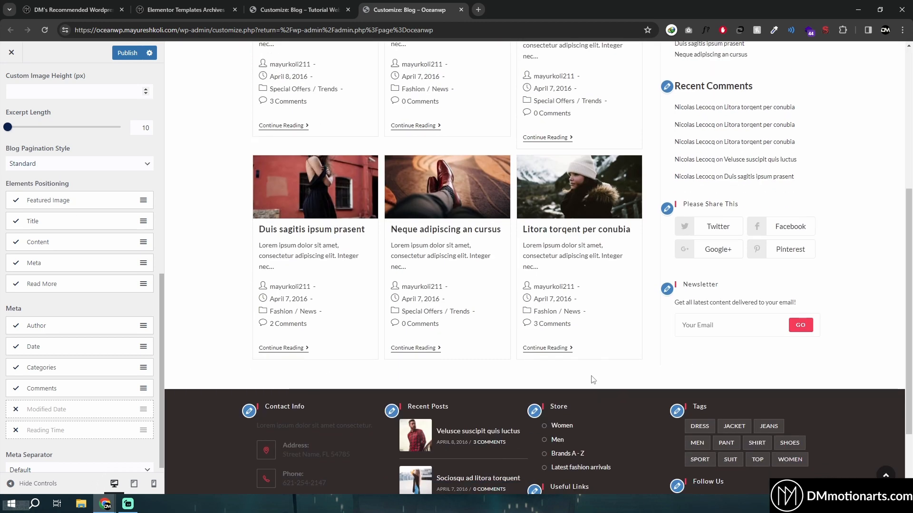
scroll(214, 291, down, 2)
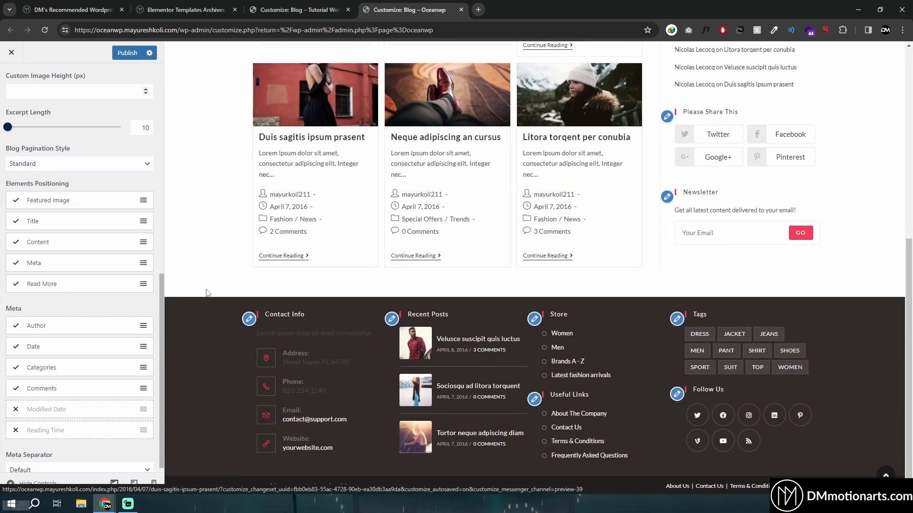
scroll(26, 307, down, 1)
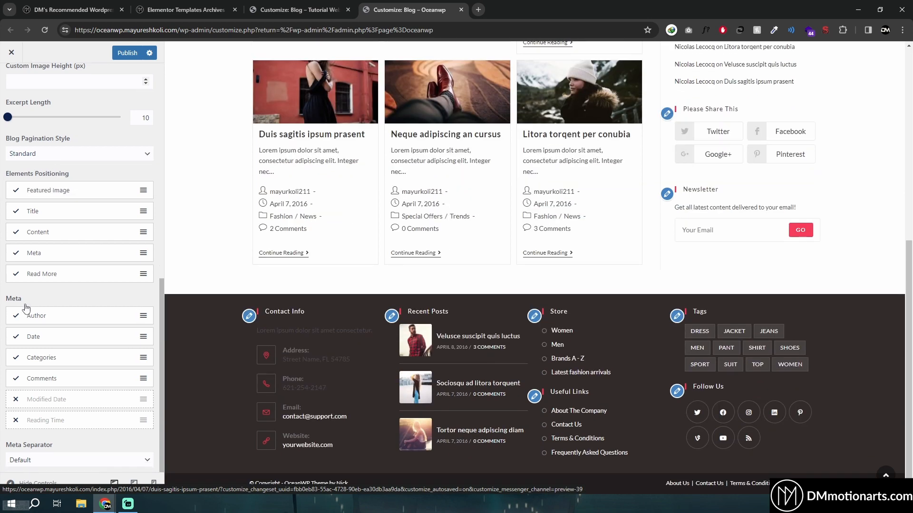
click(43, 158)
click(53, 158)
Review the Images Size choices and the neighbouring options in OceanWP's Blog Entries settings
scroll(54, 238, up, 8)
click(55, 293)
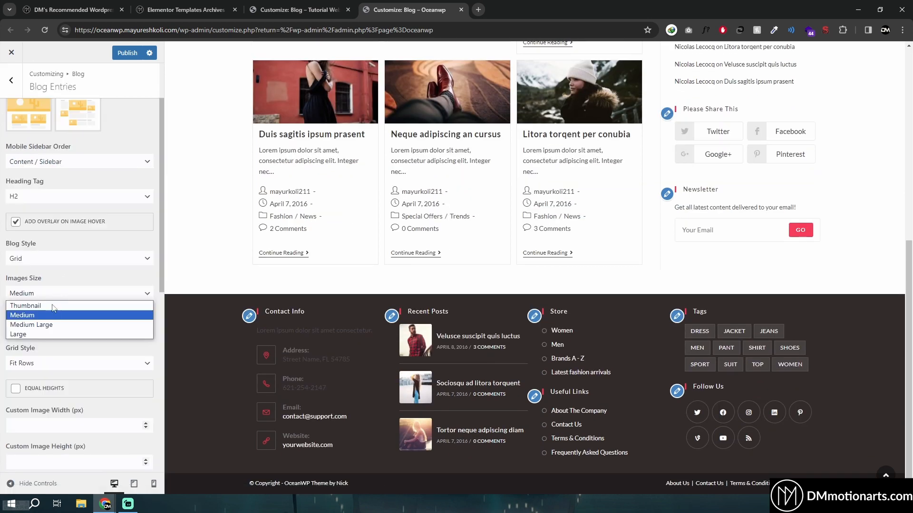
scroll(54, 304, up, 2)
click(61, 236)
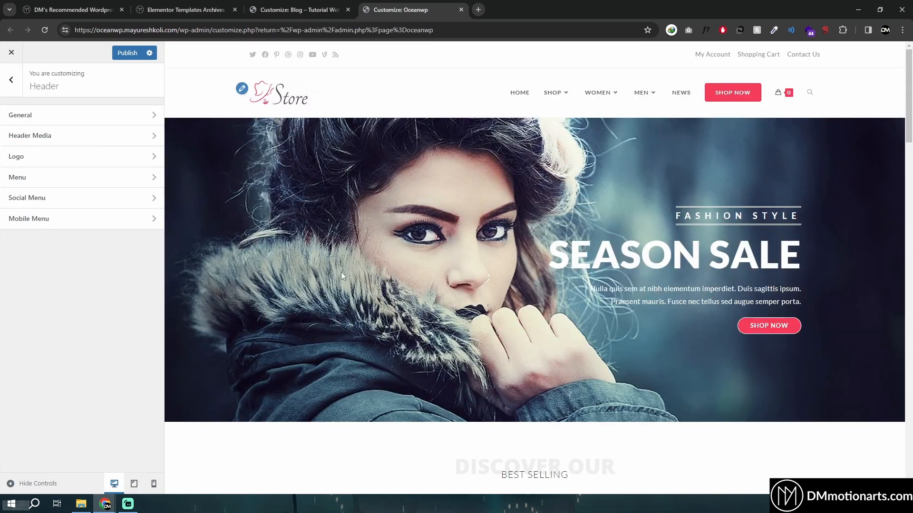
Open the "Velusce suscipit quis luctus" post in OceanWP's blog preview and review its share buttons, related posts and comments
scroll(341, 272, down, 10)
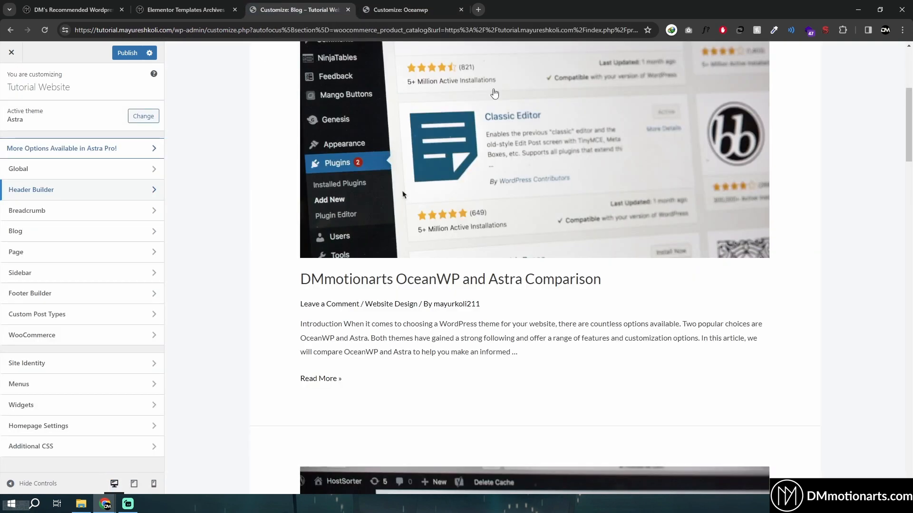
click(409, 10)
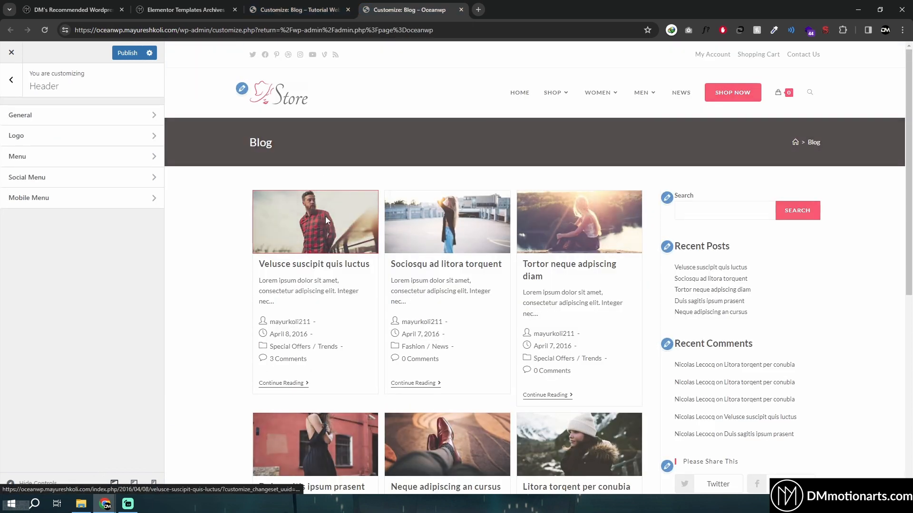
click(326, 216)
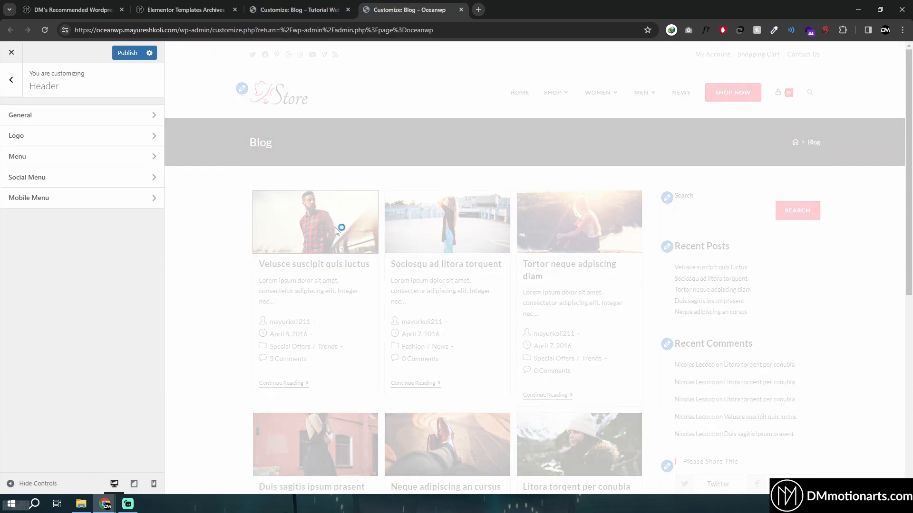
scroll(224, 328, down, 15)
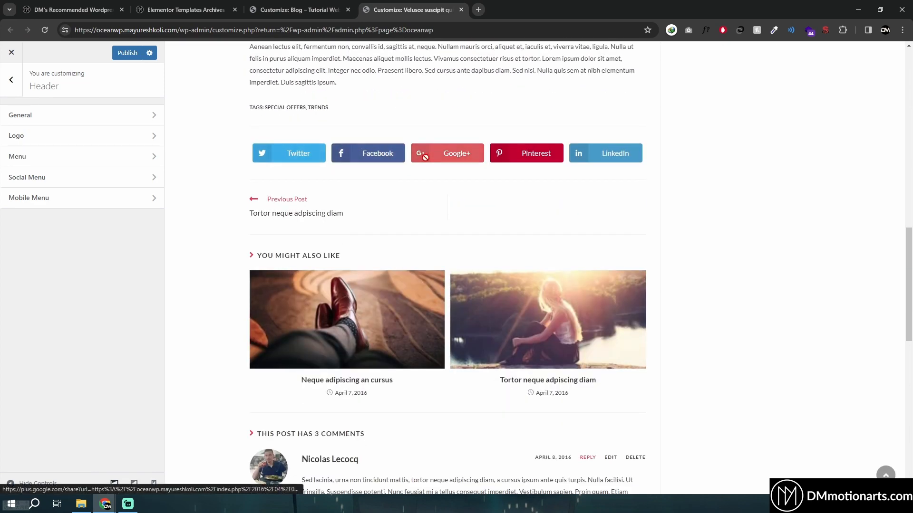
scroll(265, 257, up, 2)
scroll(411, 250, down, 9)
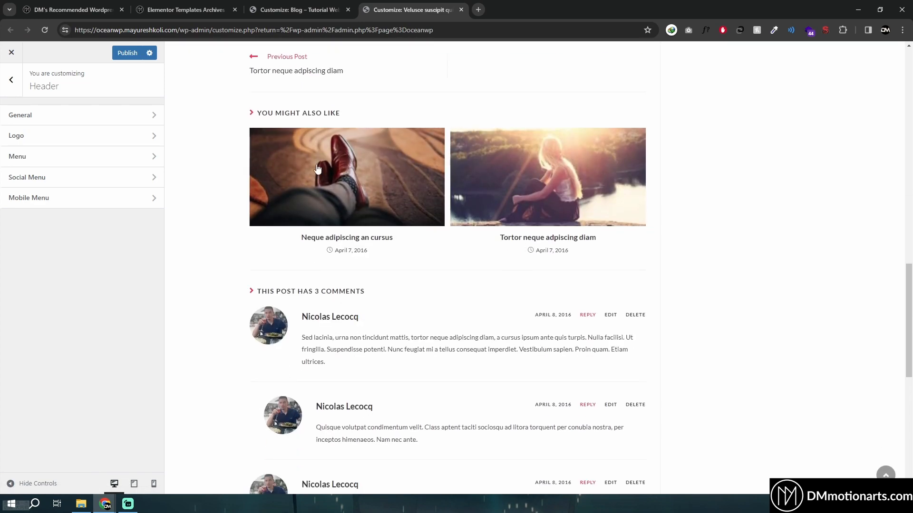
scroll(406, 292, down, 2)
Open the "DMmotionarts OceanWP and Astra Comparison" post in Astra's preview and compare its post navigation and comment area with the OceanWP post
click(278, 9)
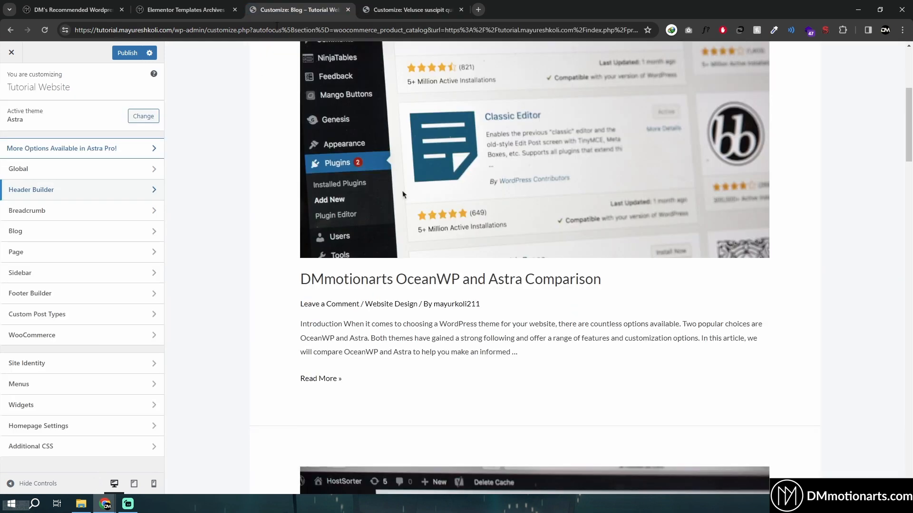
click(402, 280)
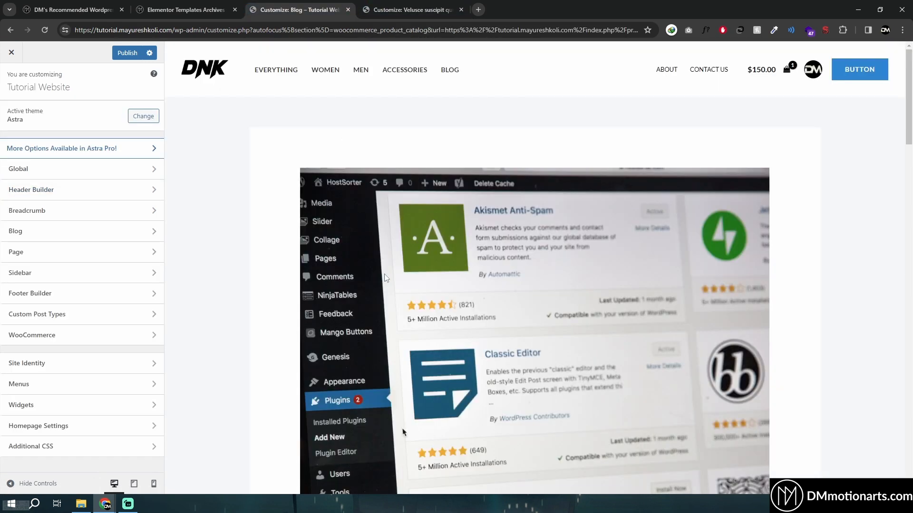
scroll(369, 288, down, 20)
scroll(370, 288, down, 12)
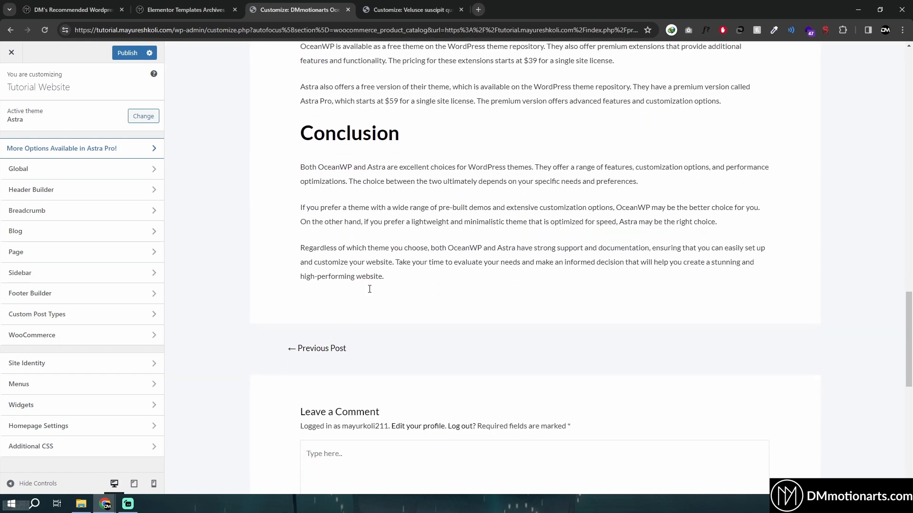
scroll(369, 289, up, 10)
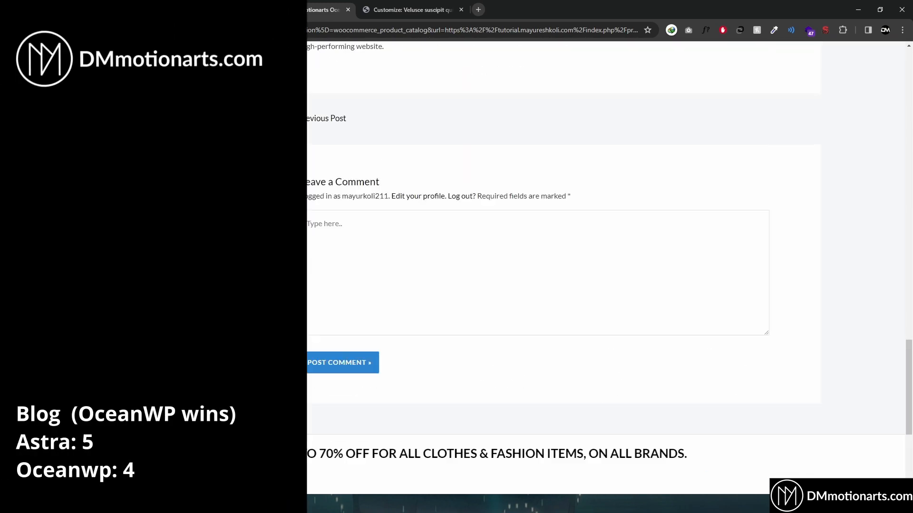
click(412, 10)
scroll(376, 203, up, 10)
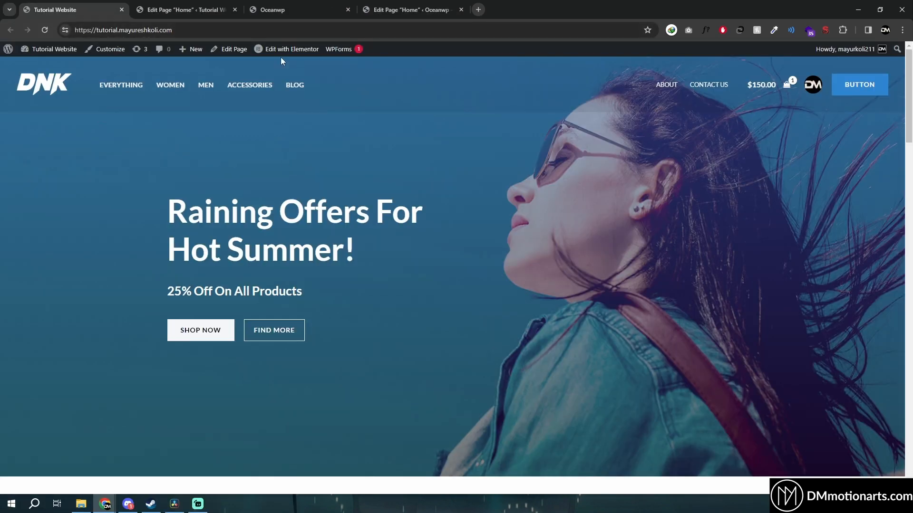
Compare the Astra and OceanWP homepages and locate the Edit Page option on each site
click(261, 9)
click(60, 6)
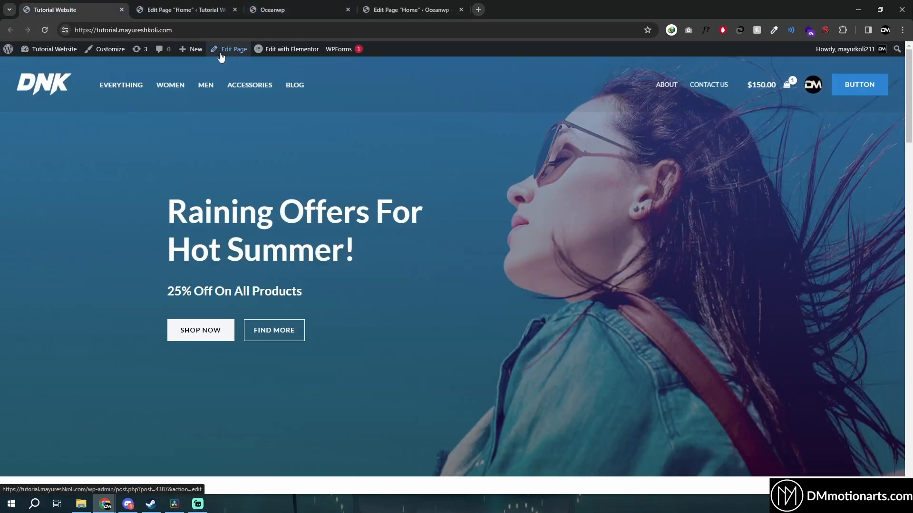
click(262, 10)
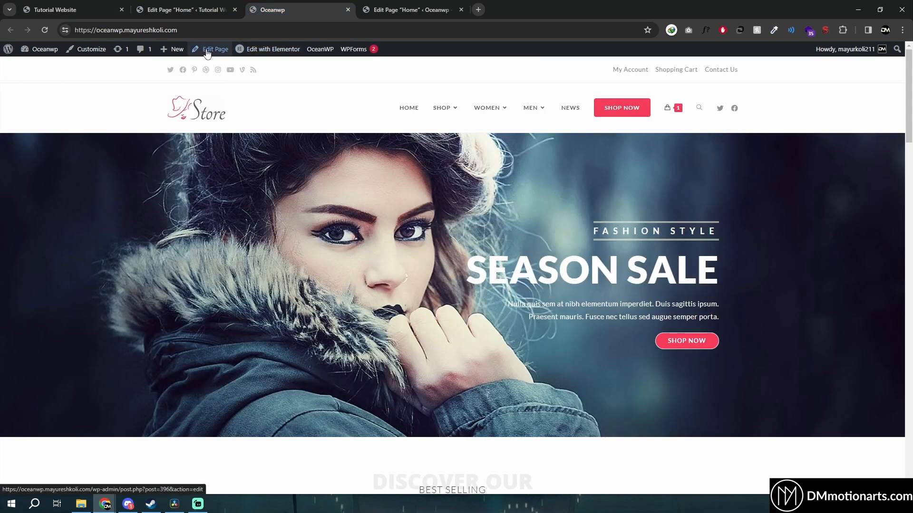
click(50, 7)
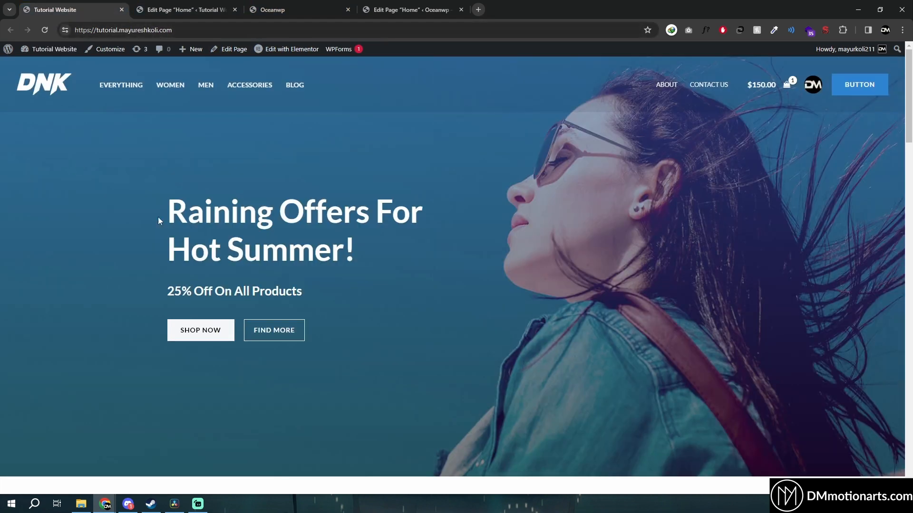
Switch to the Astra site's Home page editor and display the Astra Settings for the page
click(198, 10)
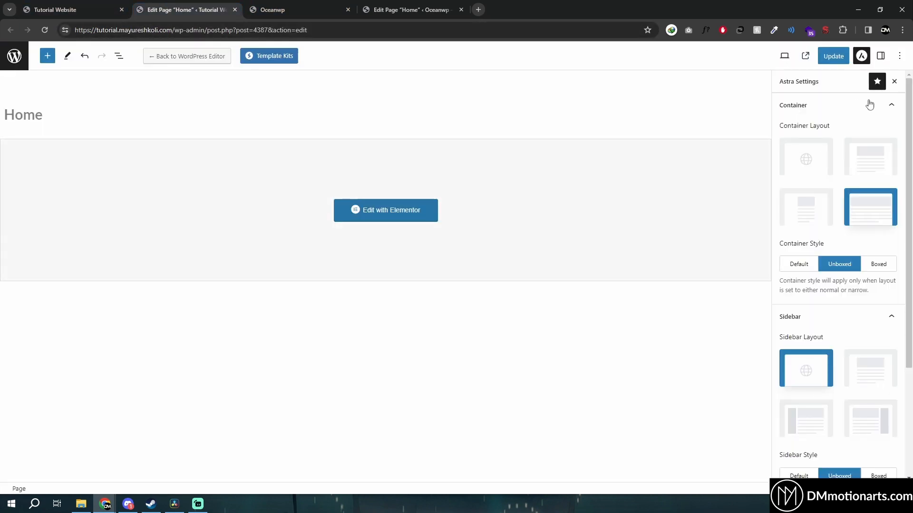
click(866, 60)
click(863, 59)
click(861, 61)
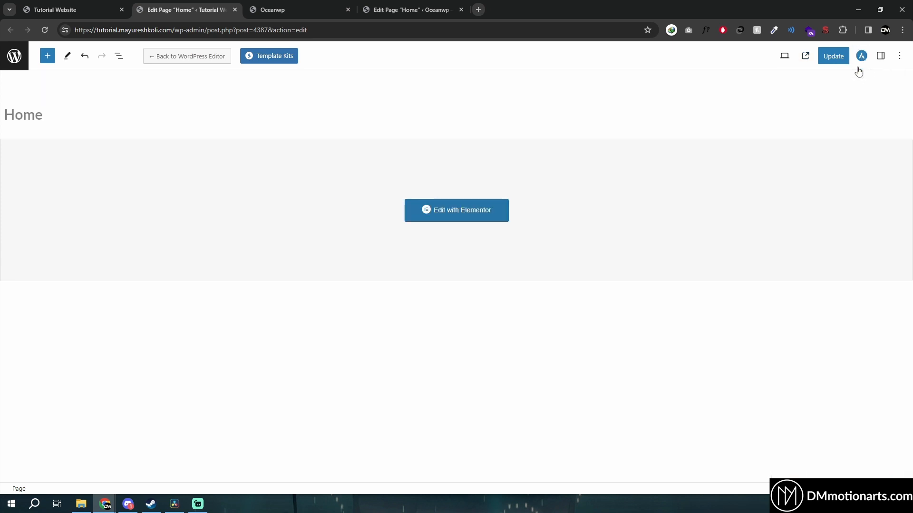
click(861, 56)
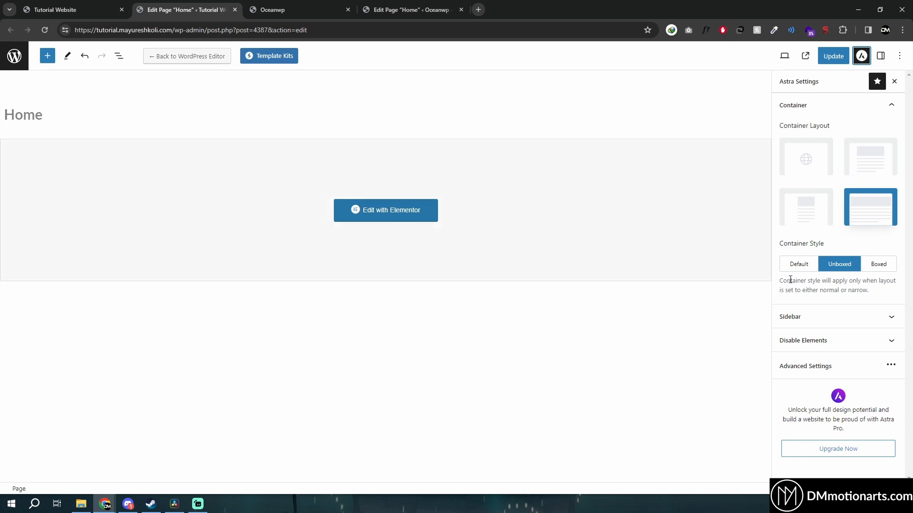
Expand the Sidebar and Disable Elements sections of the Astra Settings and review their options
click(819, 318)
scroll(866, 363, down, 2)
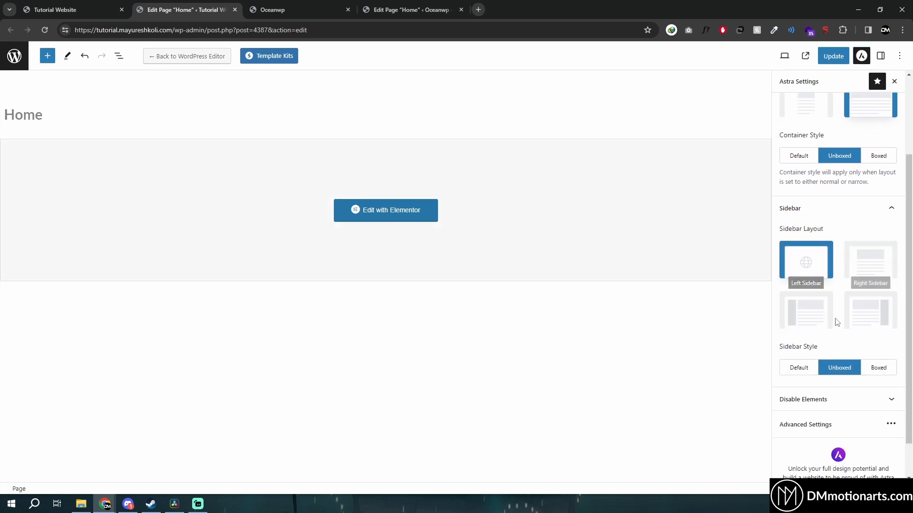
click(827, 352)
scroll(817, 333, down, 1)
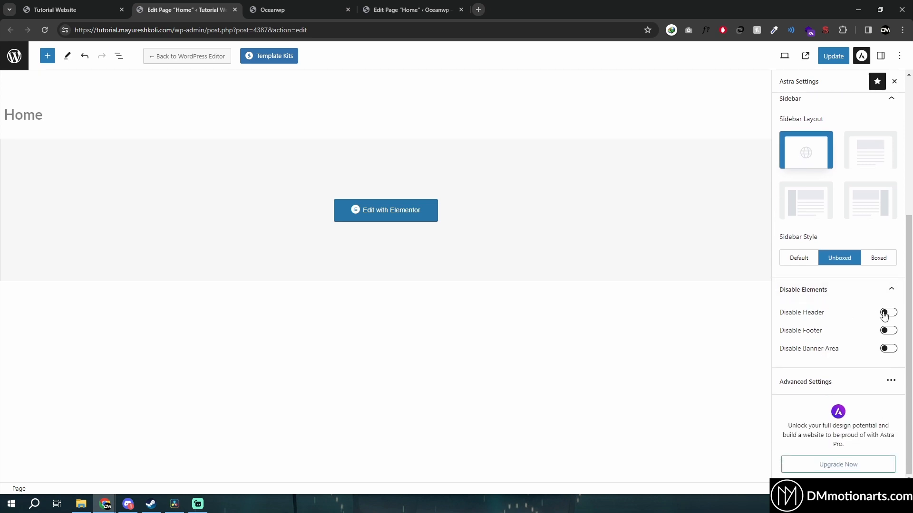
Review the Header Rows and Transparent Header options in Astra's Advanced Settings, and close the dialog
click(842, 385)
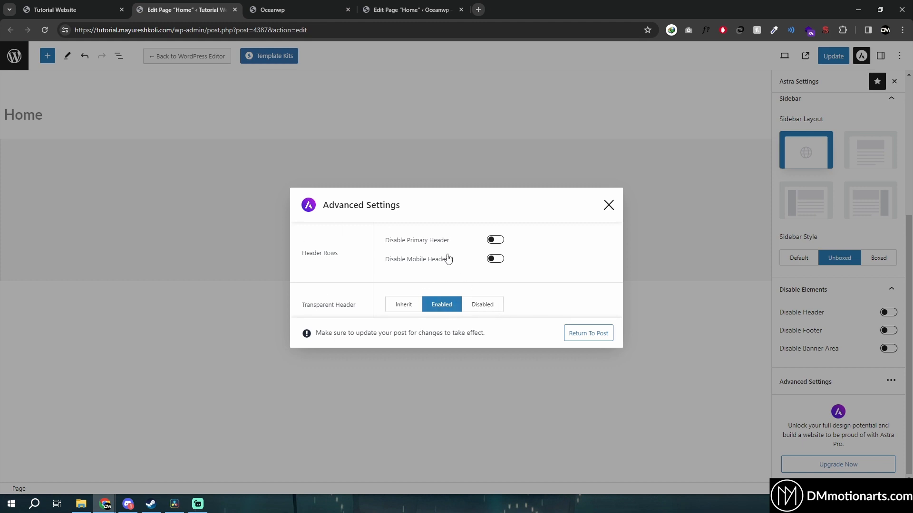
click(612, 211)
scroll(829, 275, up, 5)
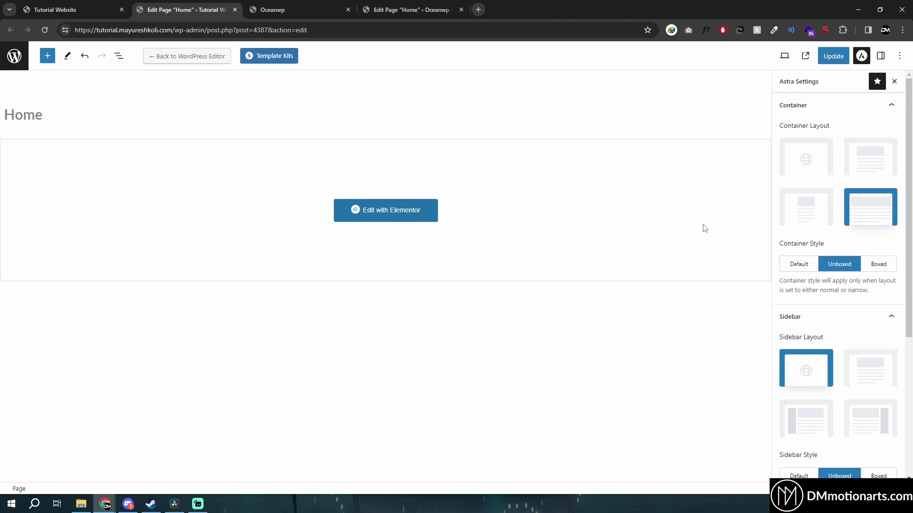
scroll(840, 317, down, 5)
Switch to the OceanWP site's Home page editor and display the Page Settings & Styling for the page
click(386, 6)
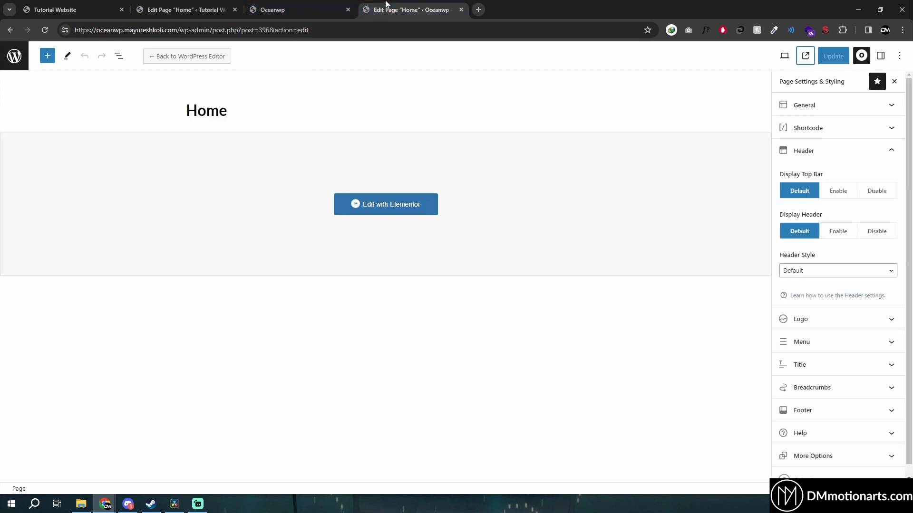
click(299, 6)
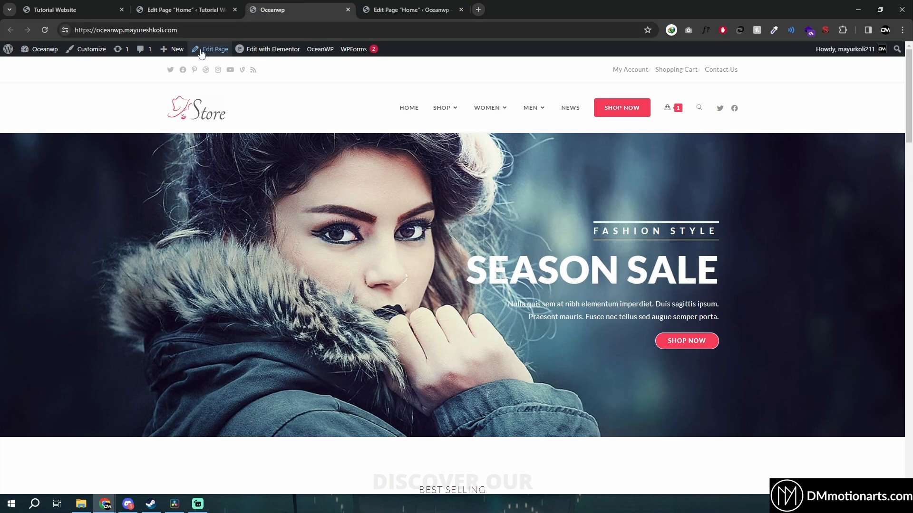
click(386, 5)
click(860, 56)
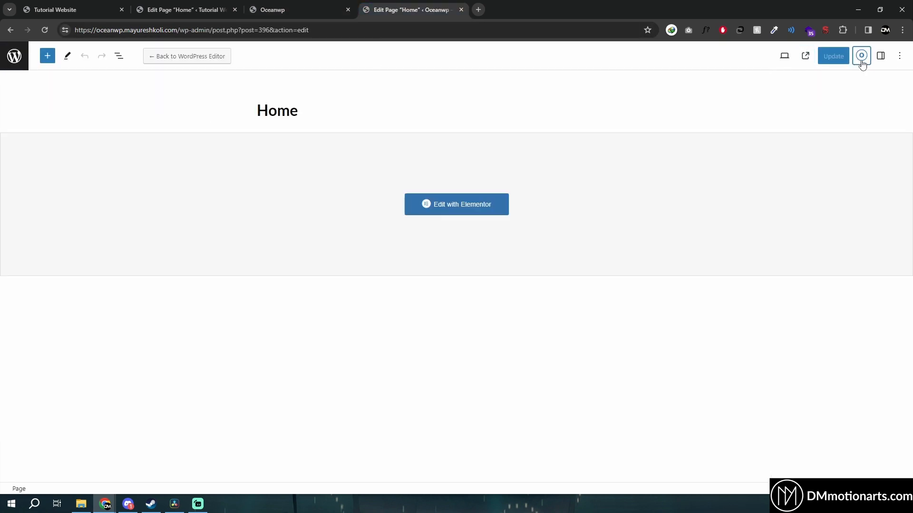
click(861, 56)
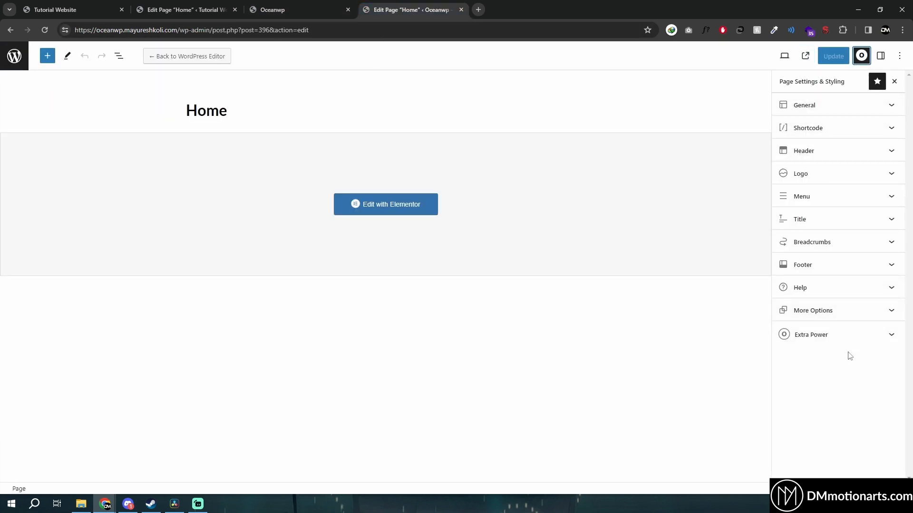
Review the Content Layout, Sidebar, Padding and Custom Body Class options in OceanWP's General page settings, and collapse the section
click(878, 111)
click(859, 143)
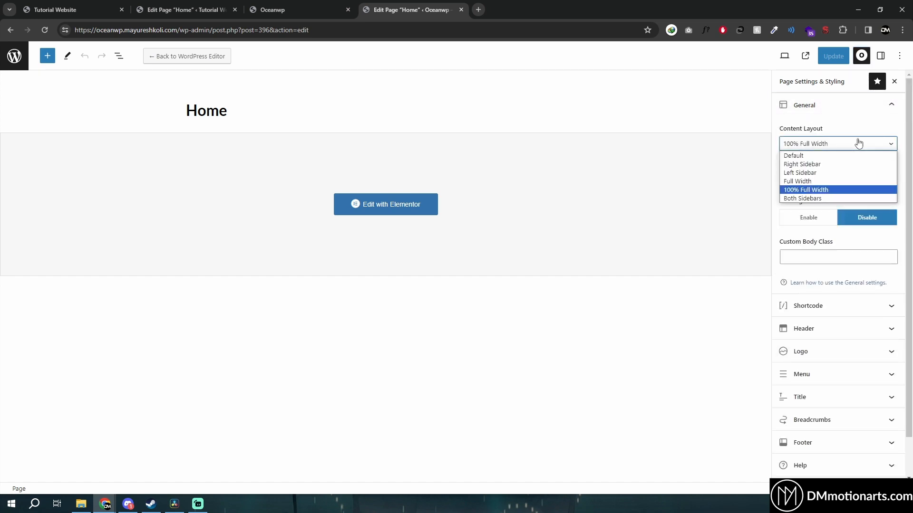
click(820, 144)
click(837, 180)
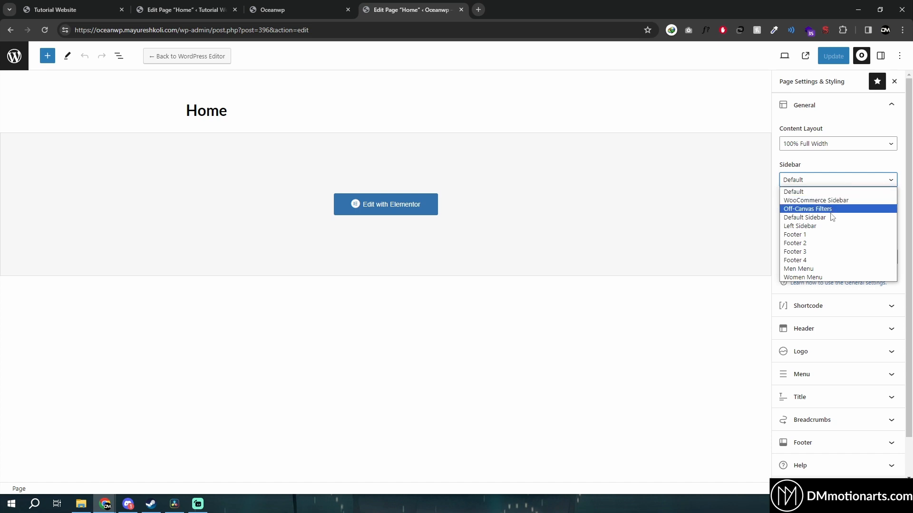
click(821, 181)
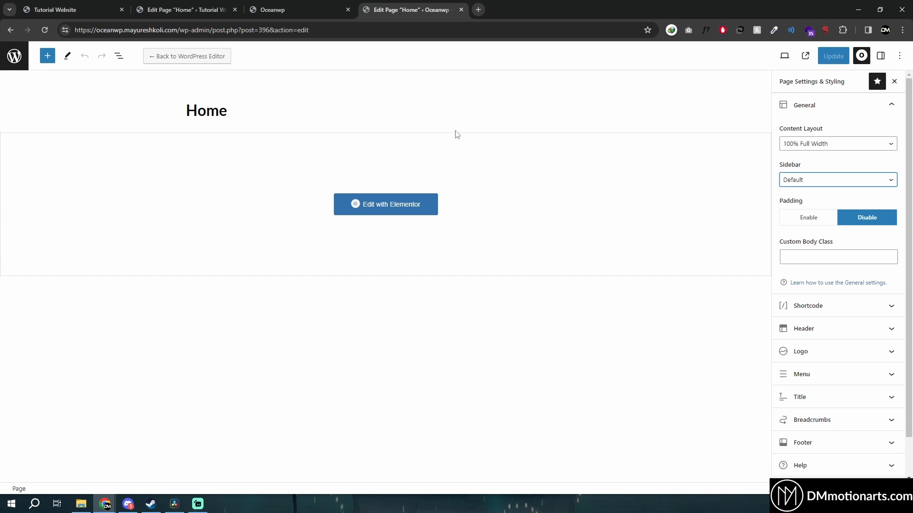
click(811, 180)
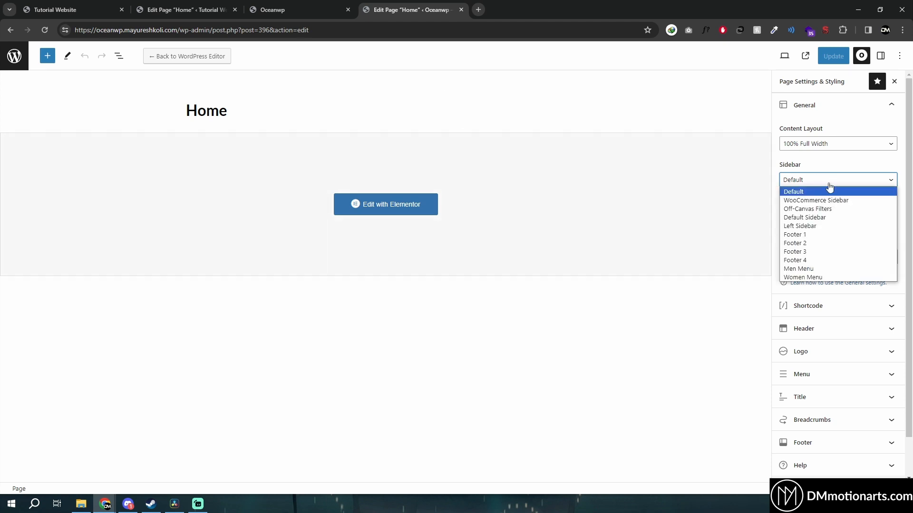
click(815, 191)
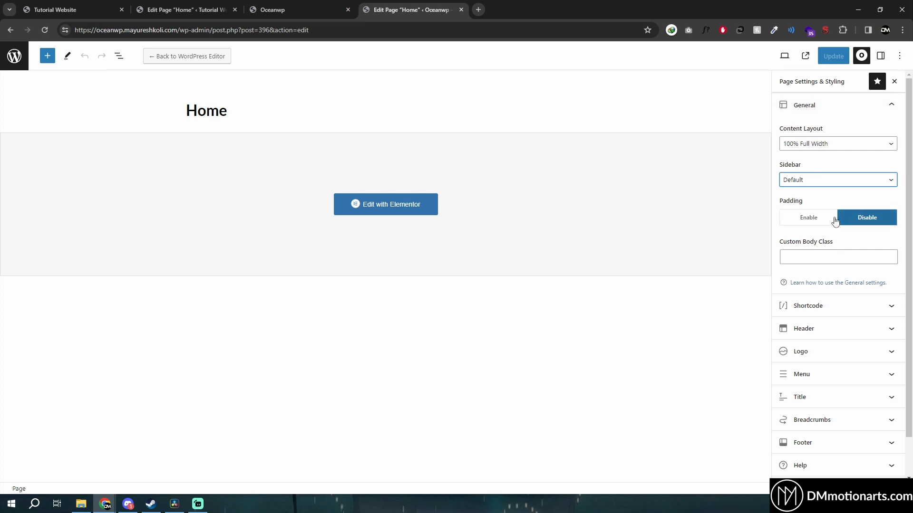
click(820, 255)
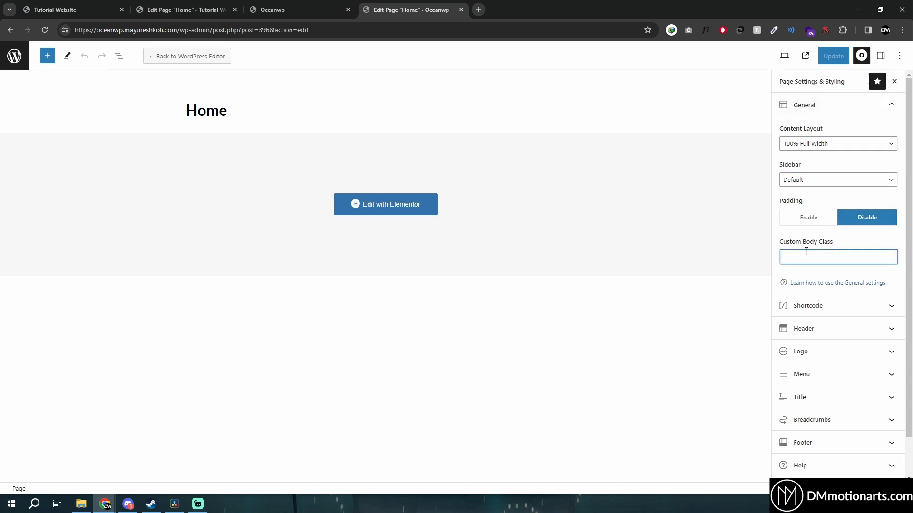
click(807, 113)
Review the Top Bar, Header, Page Title, Footer and Footer Bottom fields in the Shortcode section, and collapse it
click(824, 129)
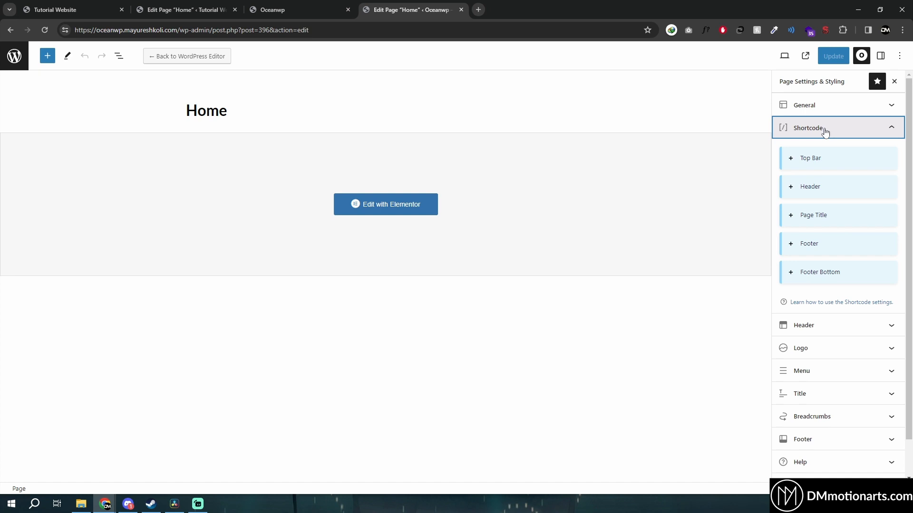
click(795, 159)
click(825, 190)
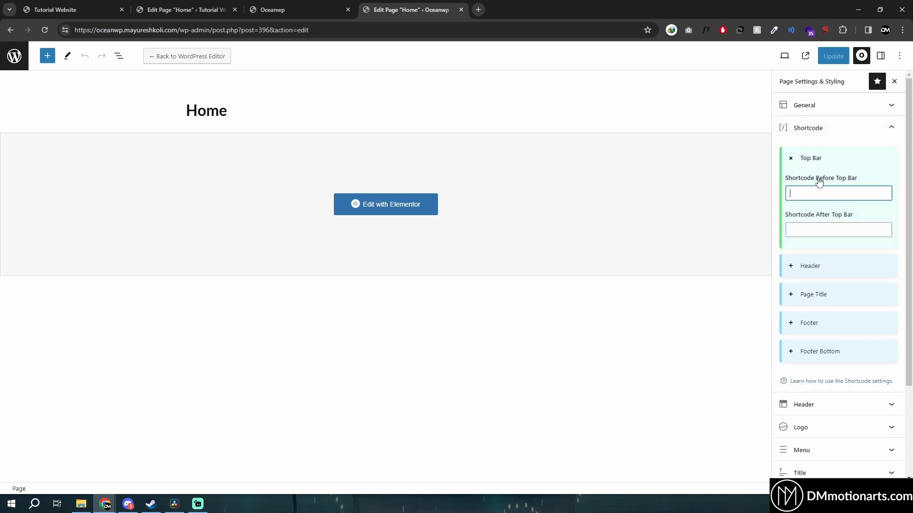
click(838, 229)
click(813, 266)
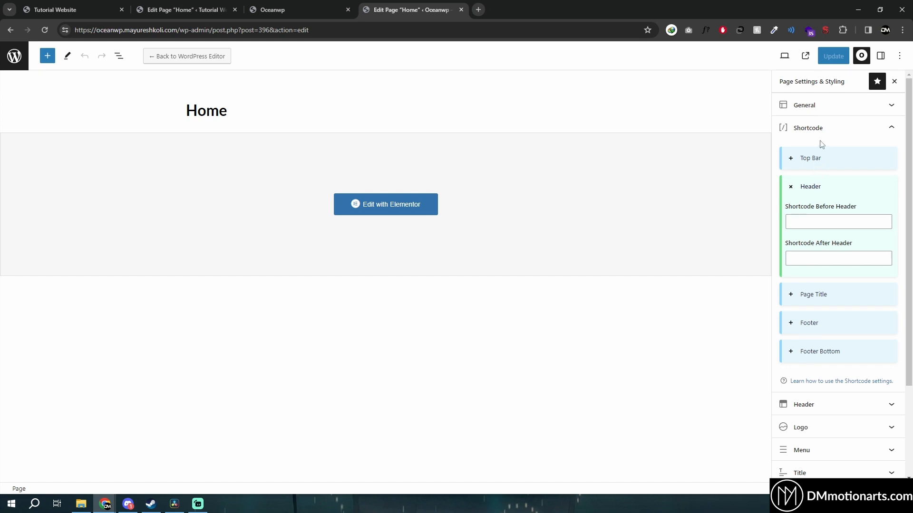
click(790, 294)
click(803, 323)
click(807, 351)
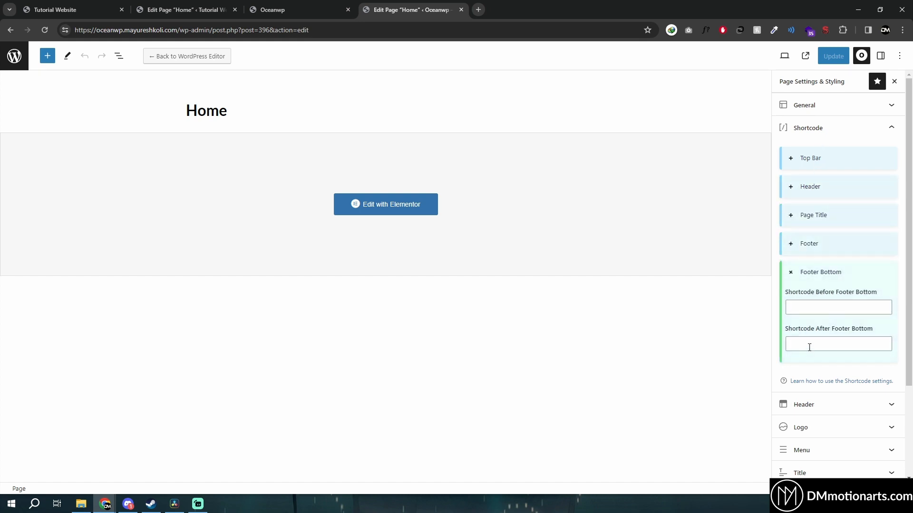
click(823, 125)
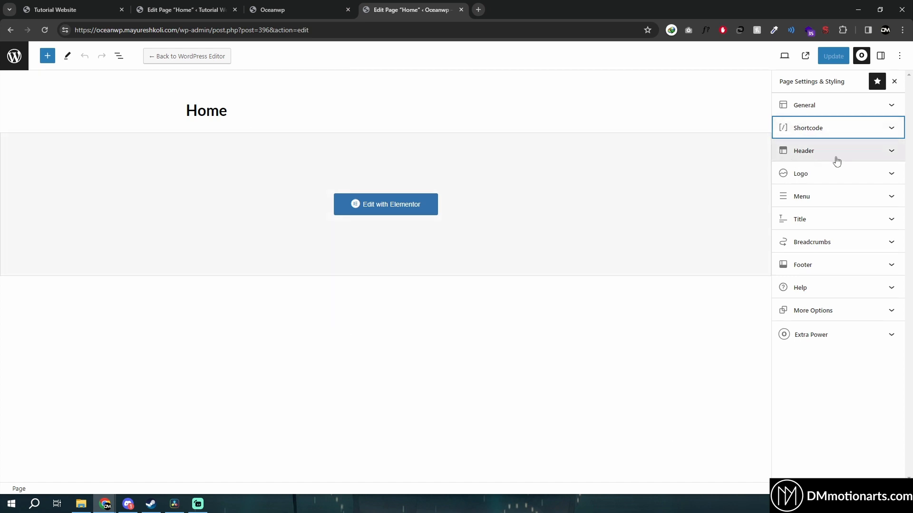
Expand the Header section of the page settings and review the available Header Style options
click(820, 153)
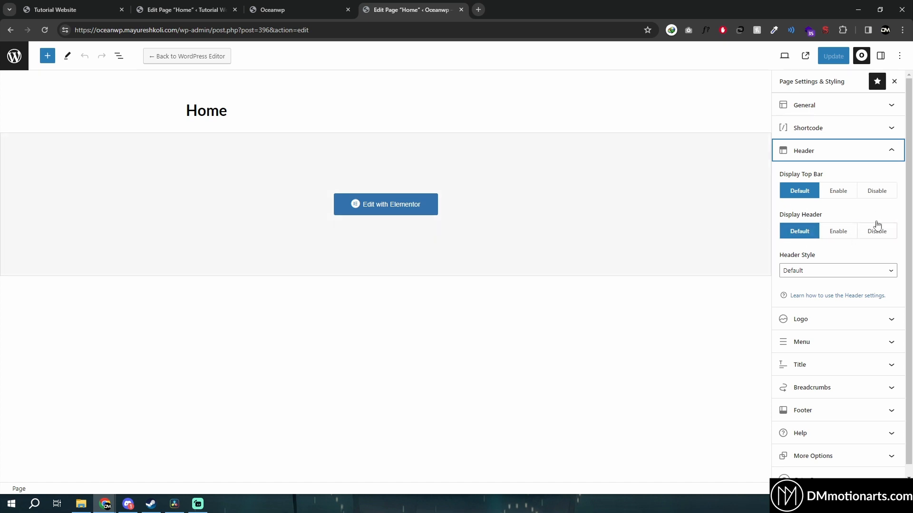
click(851, 275)
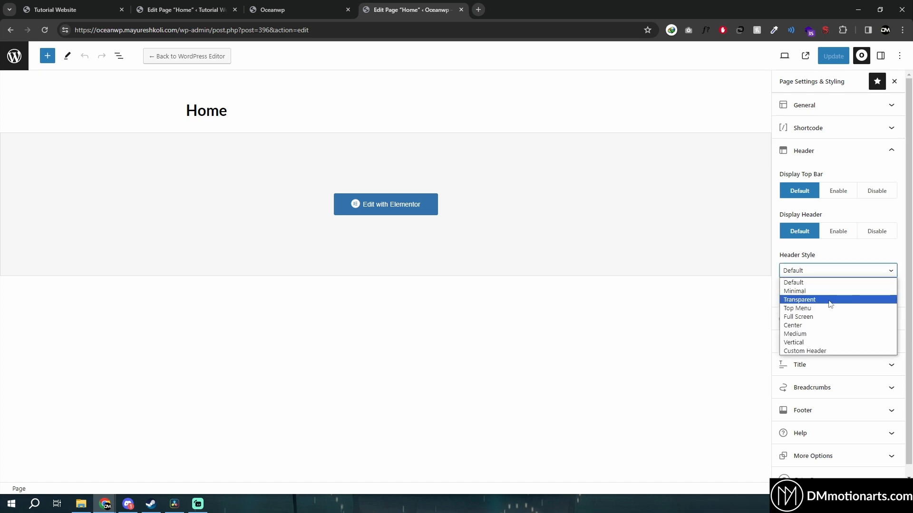
click(840, 271)
Open the OceanWP site's homepage in a separate tab by way of its Pages list, and close the list
middle_click(17, 57)
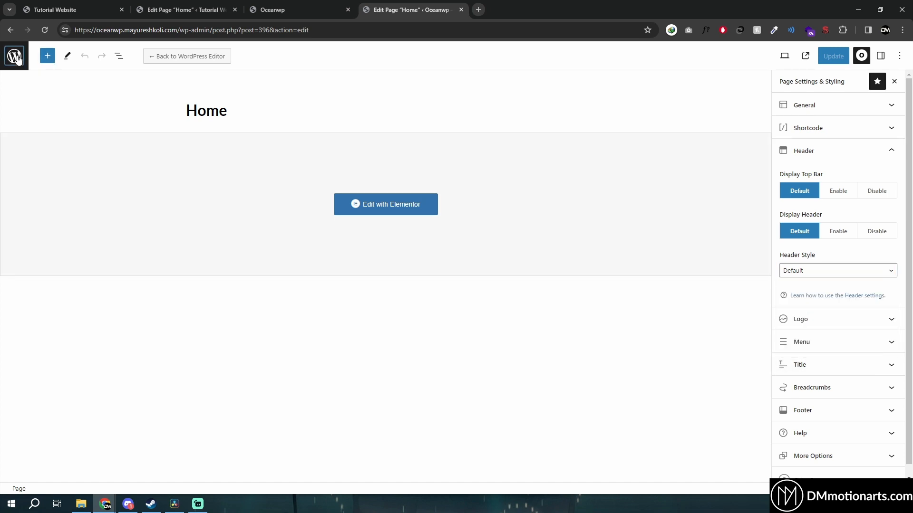
click(534, 3)
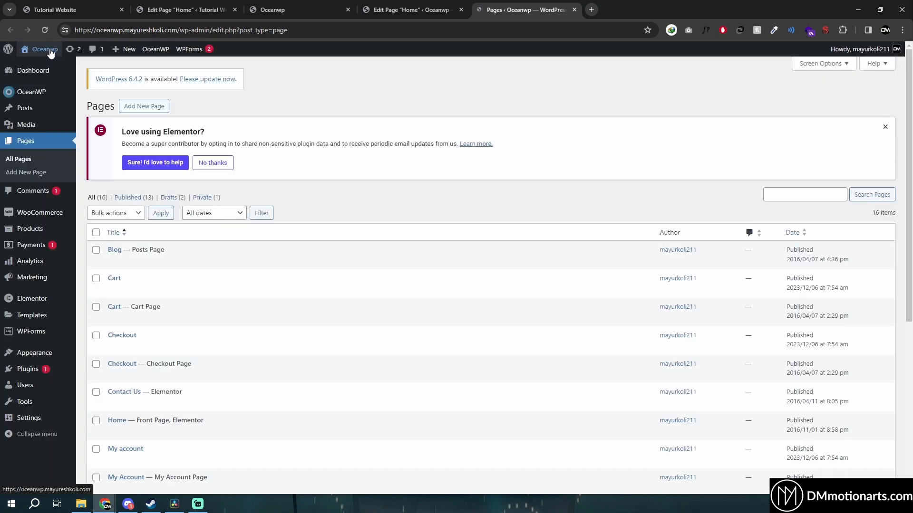
mouse_move(44, 50)
middle_click(45, 65)
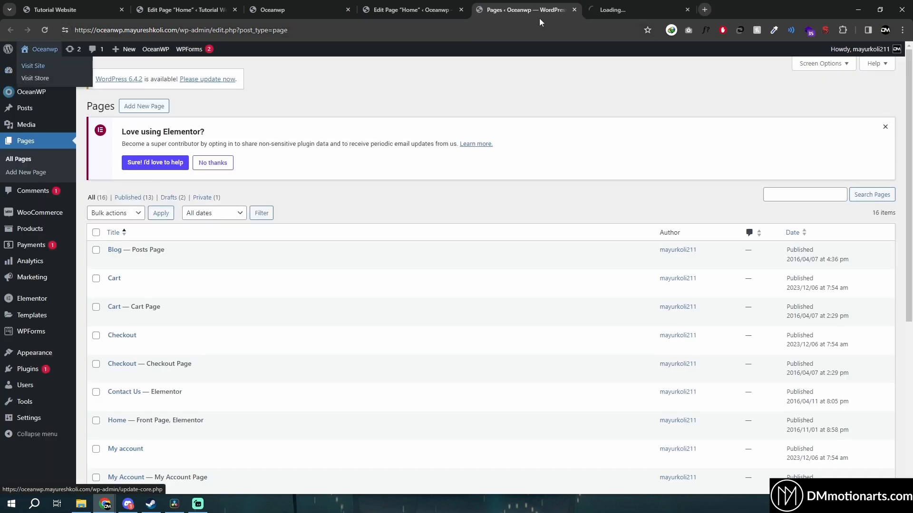
middle_click(528, 11)
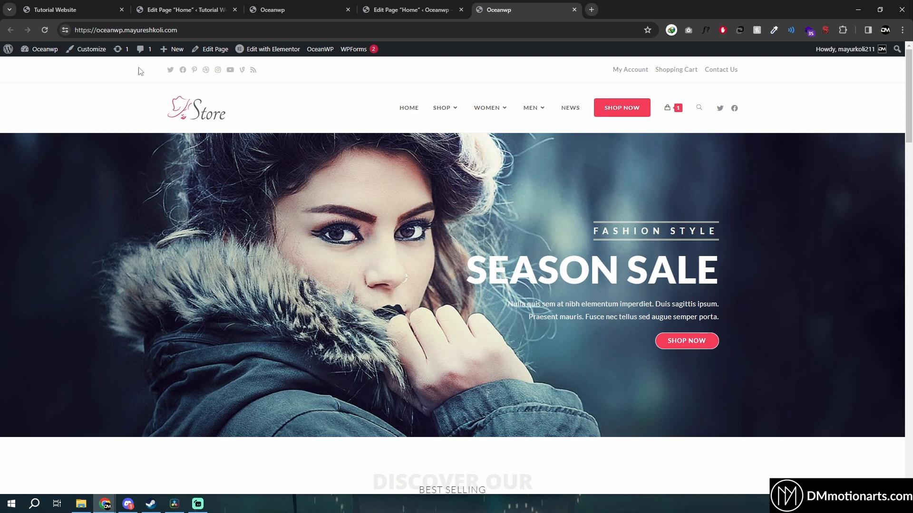
Open the shop's right-sidebar page in a separate tab and compare its header with the homepage's
mouse_move(439, 110)
middle_click(455, 144)
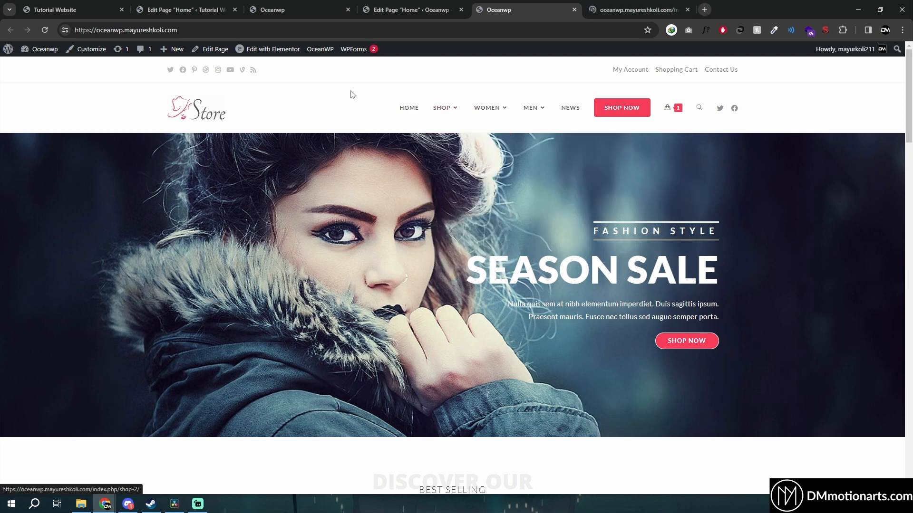
click(642, 8)
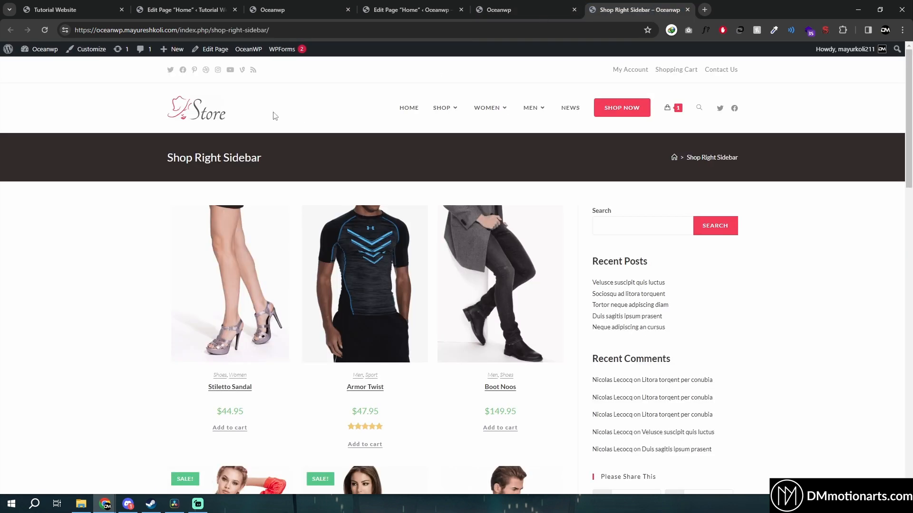
click(517, 9)
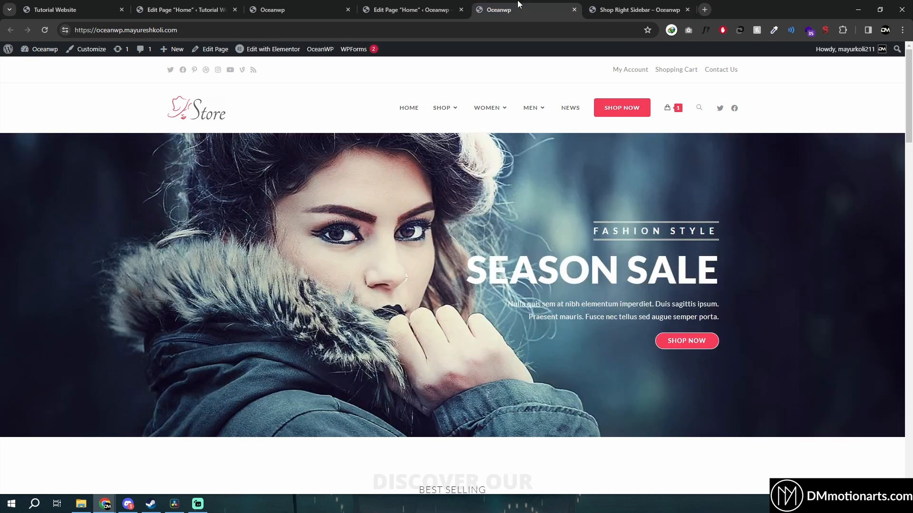
Return to the OceanWP Home page editor and look over the Header Style choices again
click(426, 8)
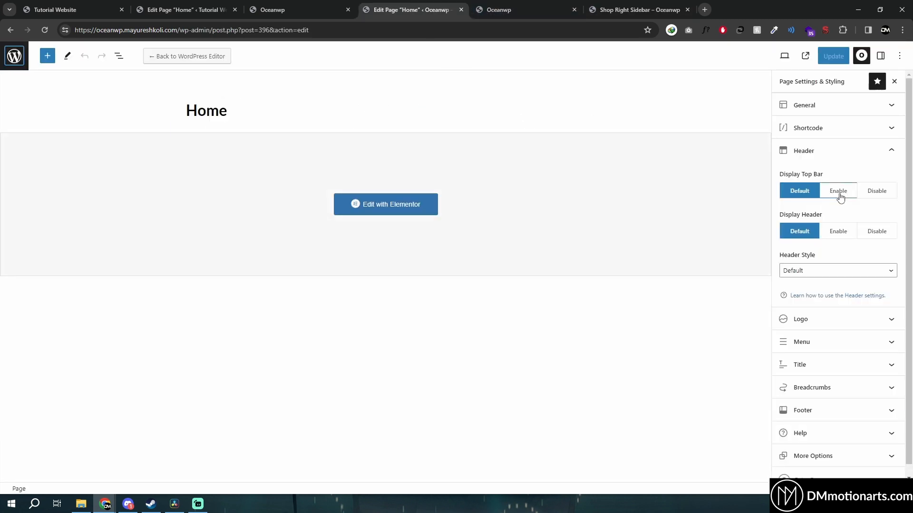
click(838, 271)
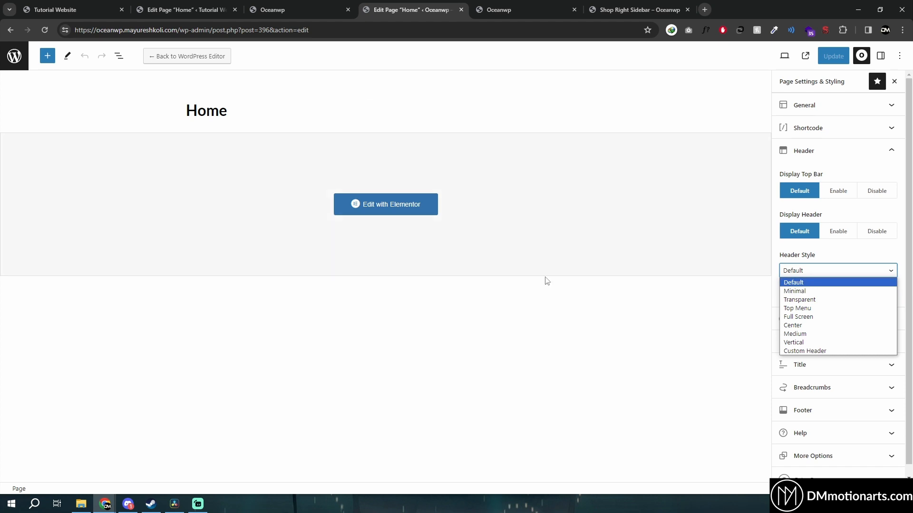
click(829, 269)
Open the OceanWP Customizer from the homepage and review the general header styles, keeping Minimal; close the Shop Right Sidebar page
click(565, 4)
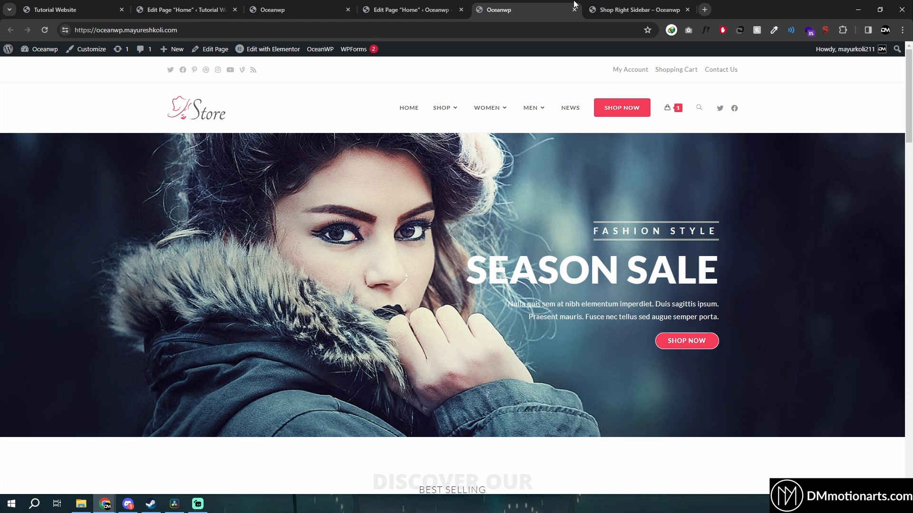
click(85, 49)
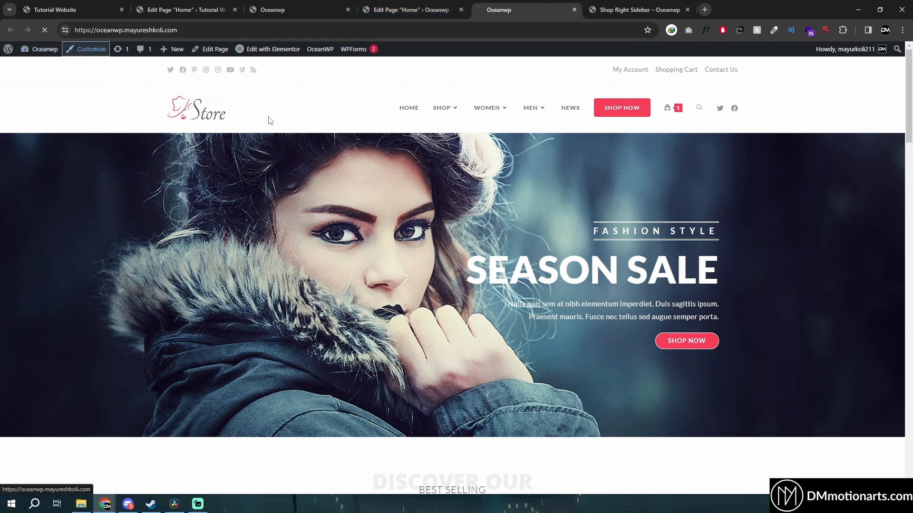
click(619, 5)
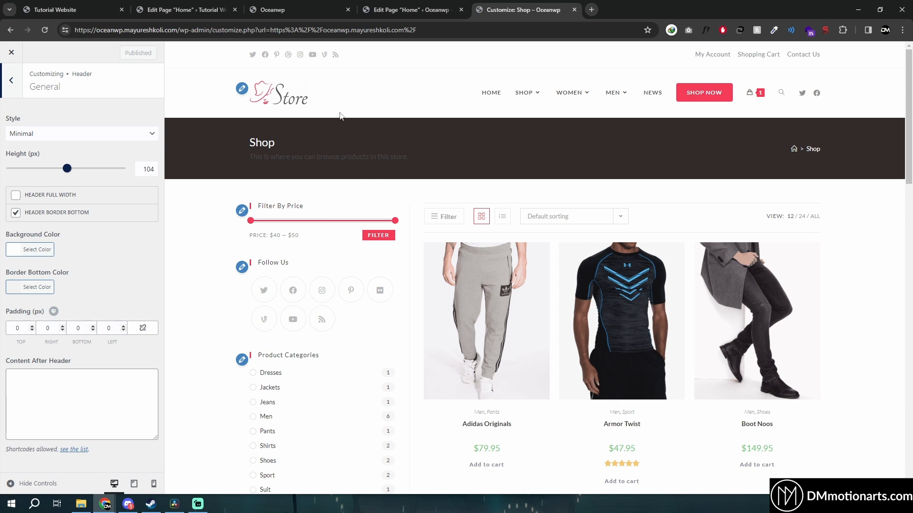
click(67, 130)
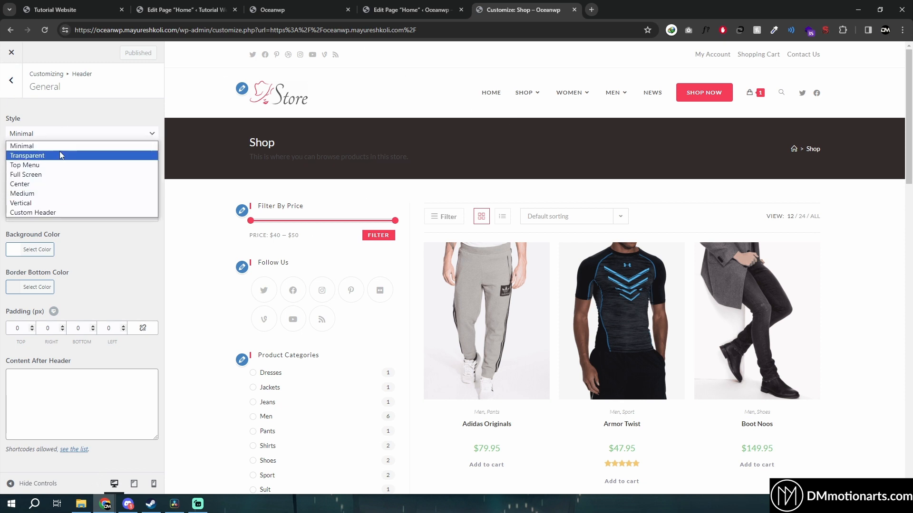
click(64, 145)
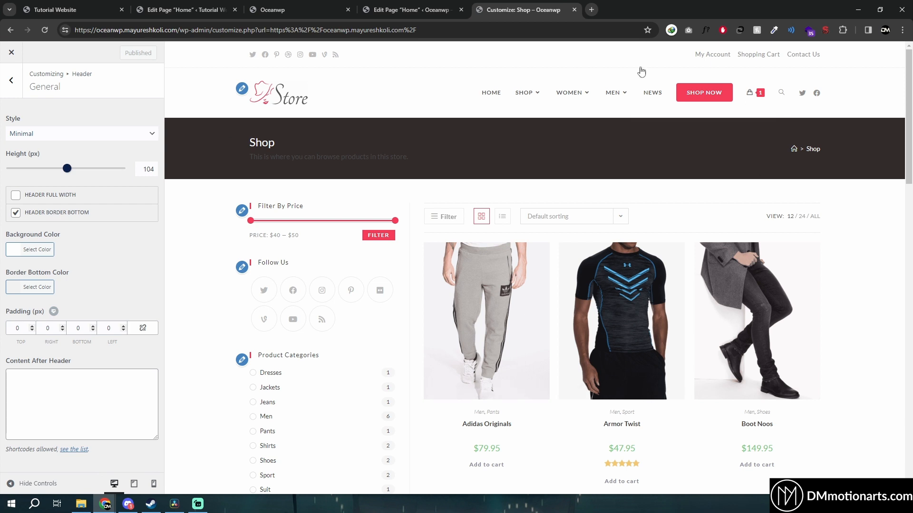
Set the OceanWP Home page's Header Style to Transparent, update the page and view the homepage
click(410, 10)
click(817, 275)
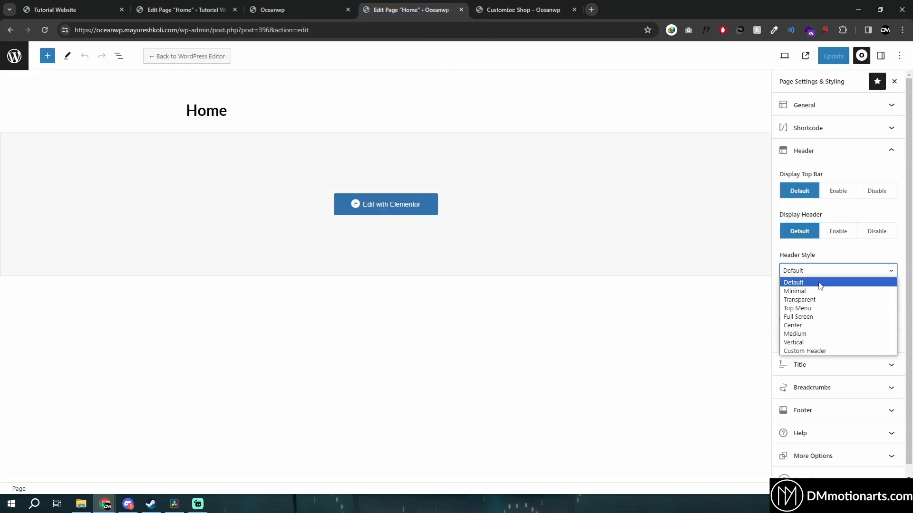
click(807, 300)
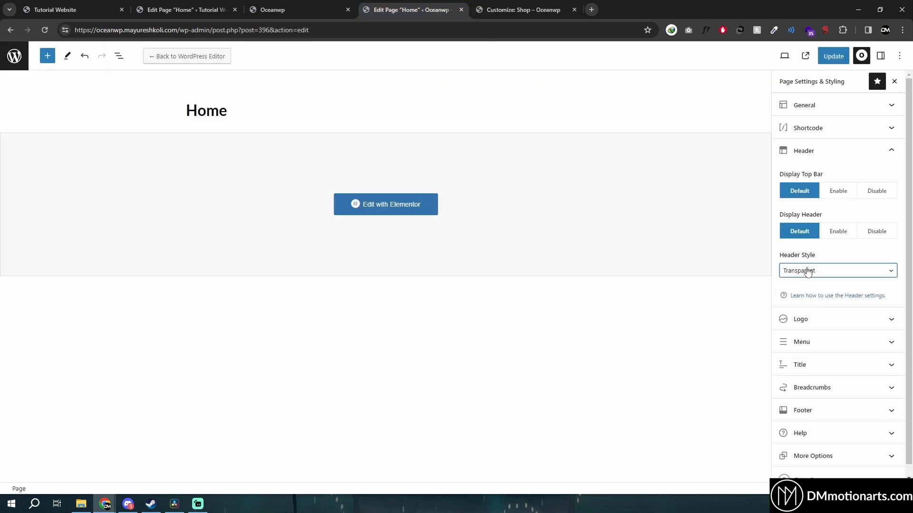
click(833, 56)
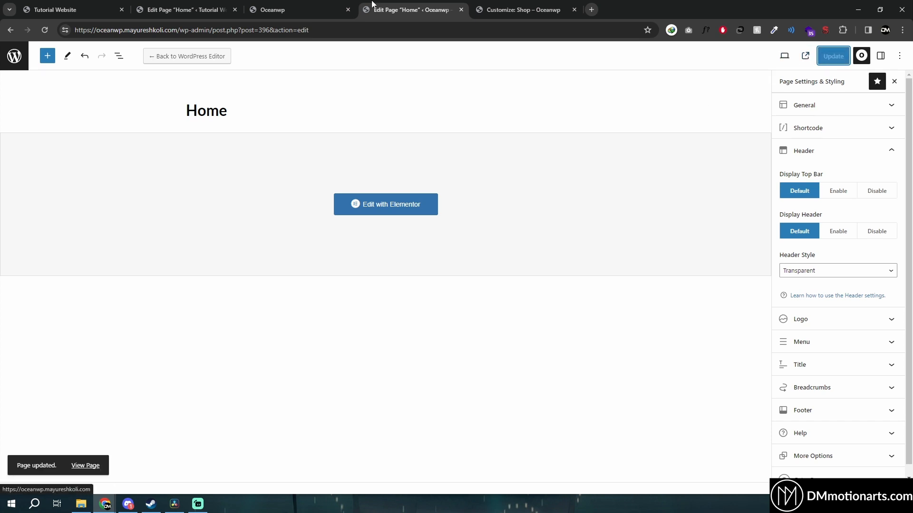
click(797, 57)
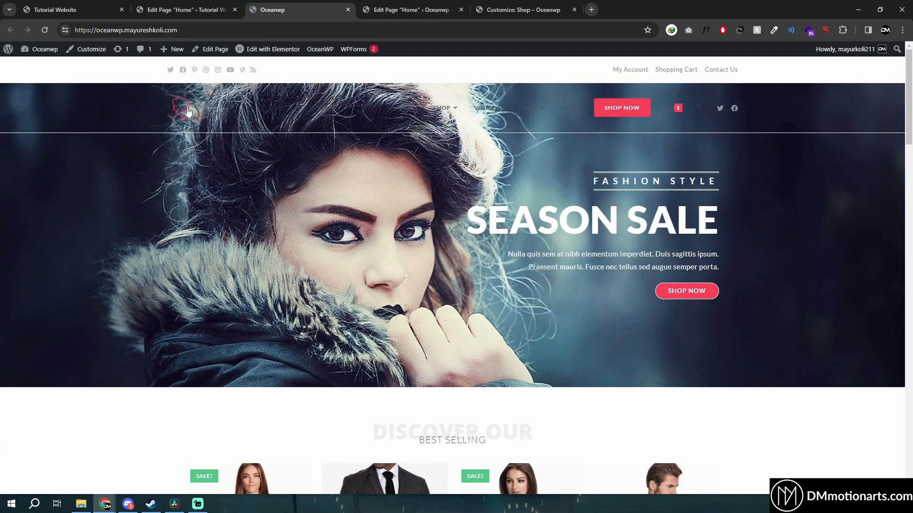
Open the Shop Right Sidebar page to compare its header, and return to the homepage
mouse_move(444, 107)
click(438, 150)
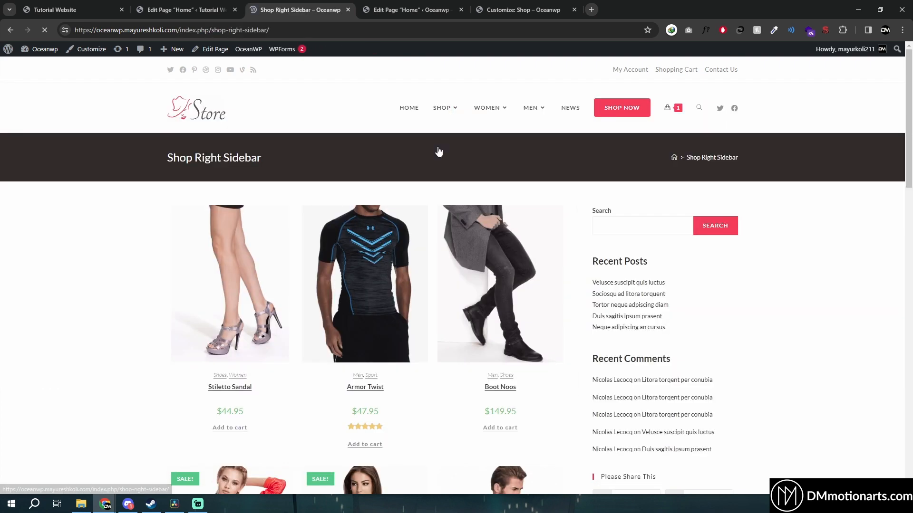
click(410, 111)
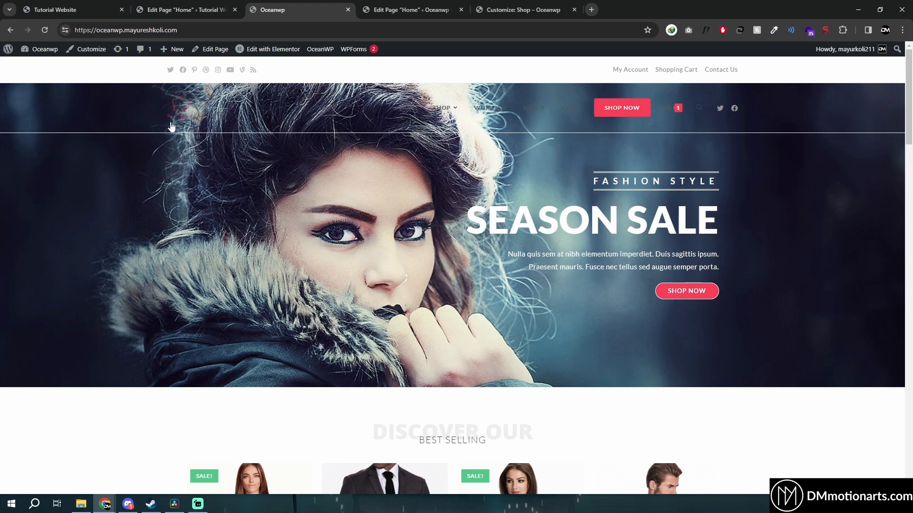
Return to the OceanWP Customizer and set the general header Style to Transparent
click(409, 9)
click(505, 7)
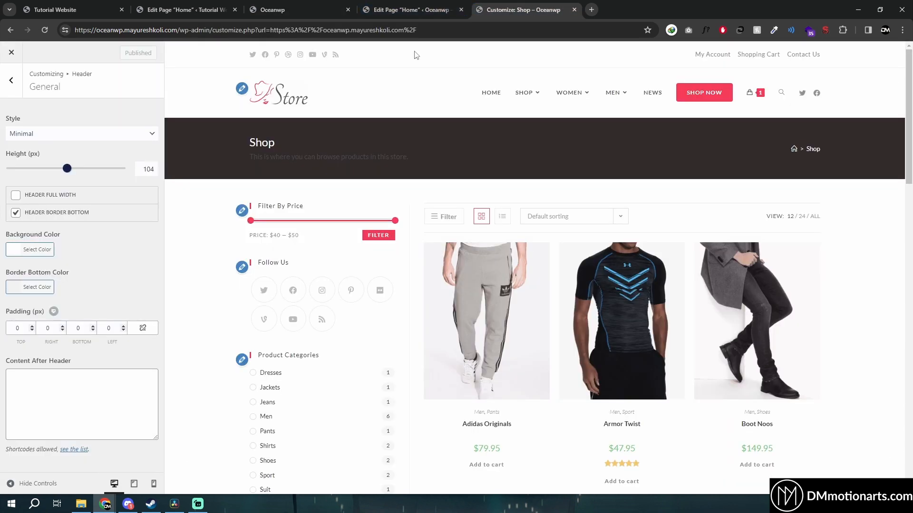
click(127, 135)
click(71, 157)
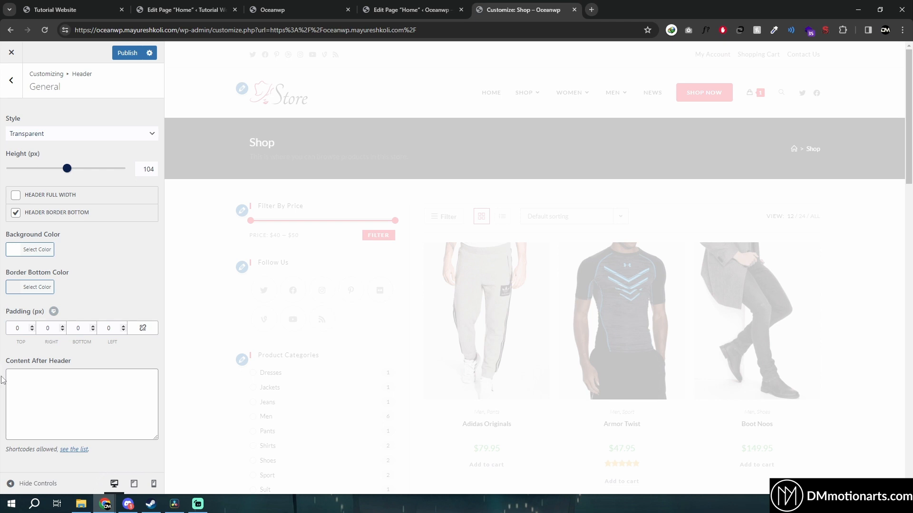
Set the transparent header's Background Color to red #dd3333, lower its opacity to about half, and publish
scroll(28, 404, down, 1)
click(30, 457)
scroll(24, 381, down, 3)
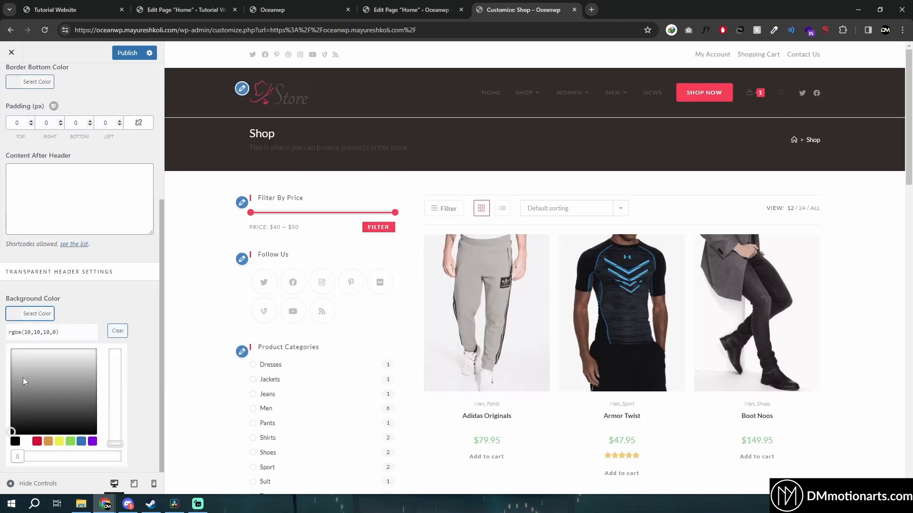
drag(28, 401, 31, 382)
click(35, 443)
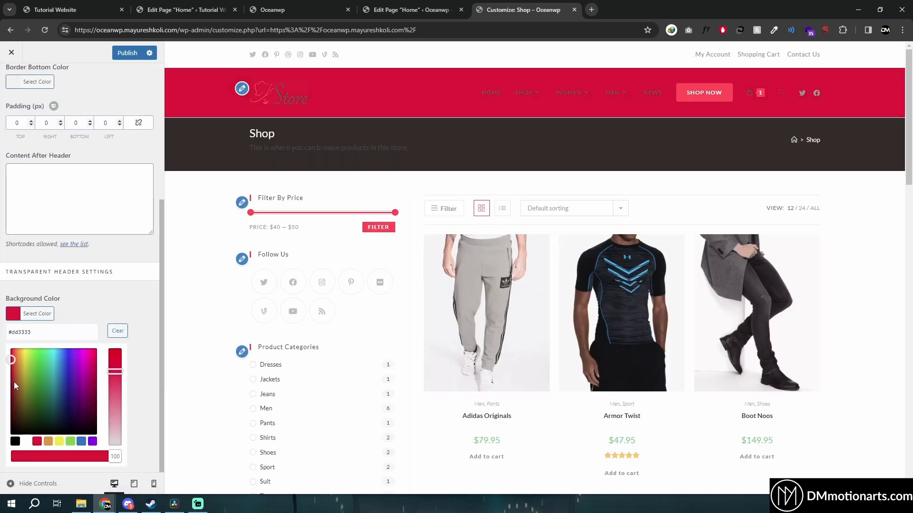
drag(108, 455, 61, 456)
scroll(59, 237, up, 5)
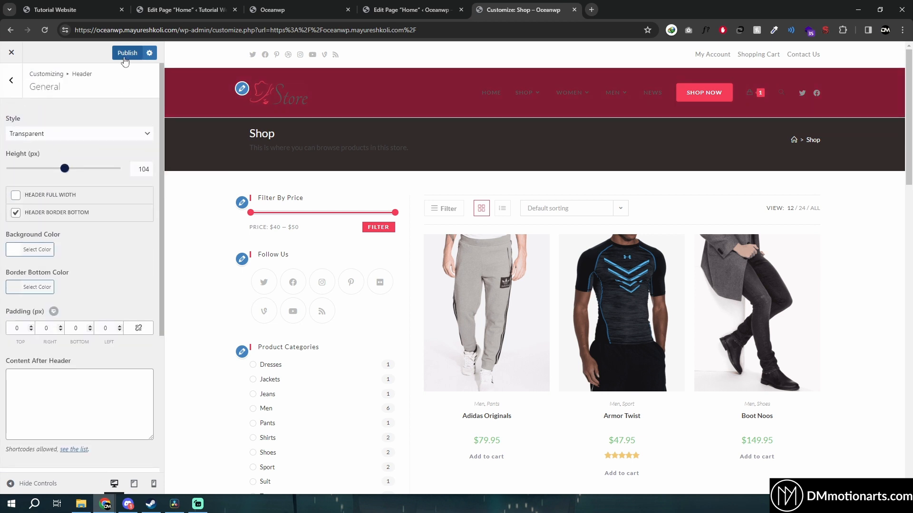
click(126, 53)
Switch the general header Style to Minimal and reload the homepage to check its header
click(120, 134)
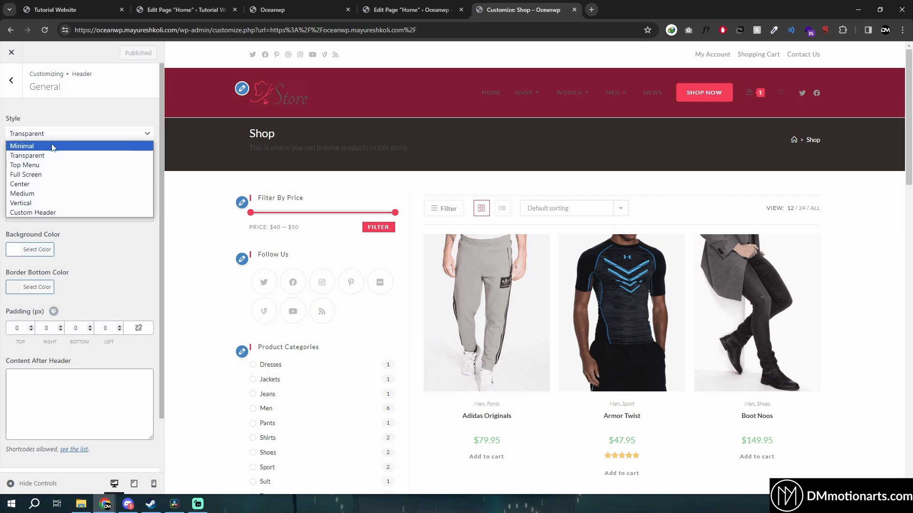
click(34, 142)
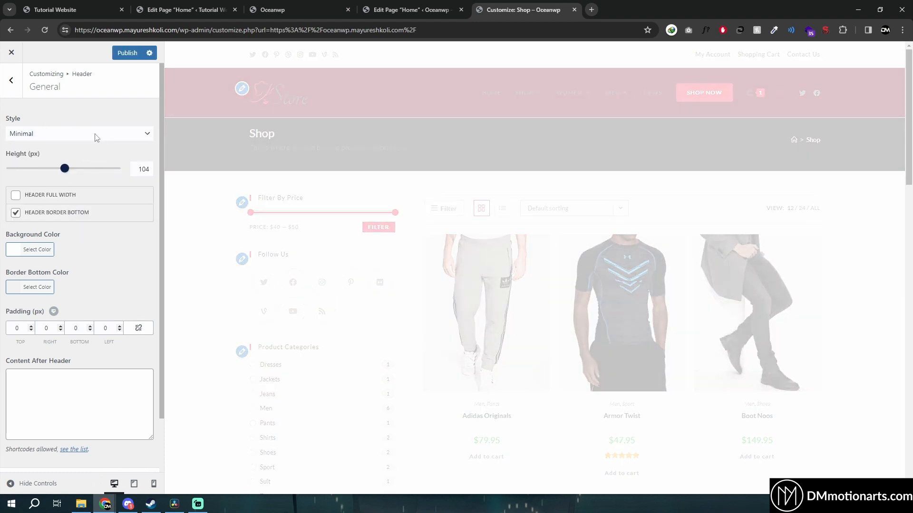
click(408, 10)
click(298, 9)
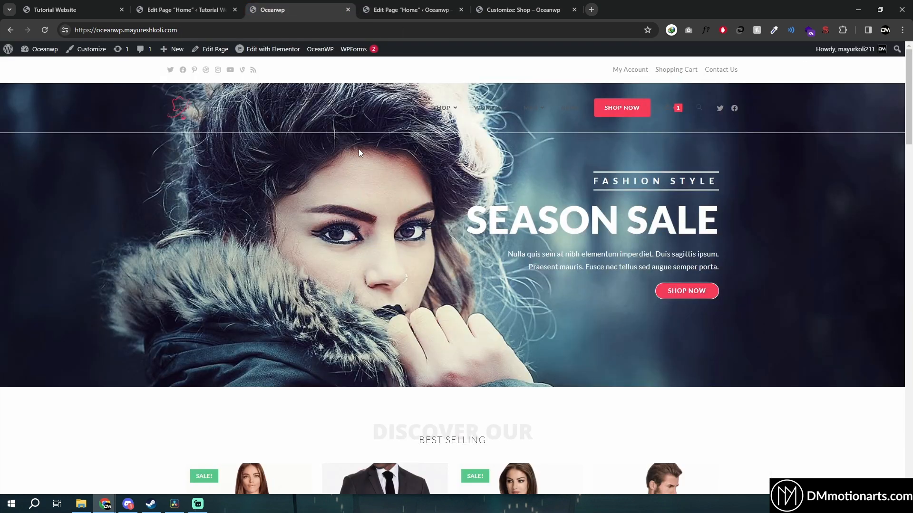
key(ctrl+f)
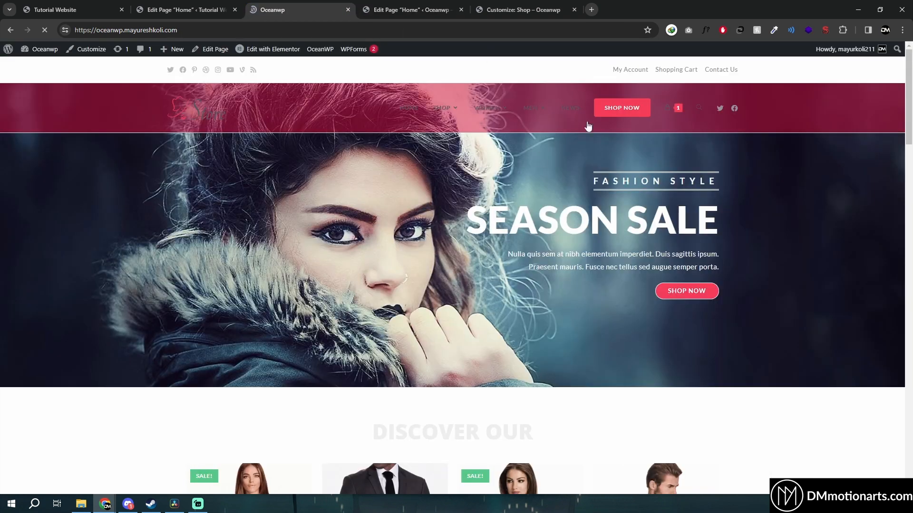
Preview the Center header style in the Customizer and look over its Left Menu and Menus Position options
click(523, 10)
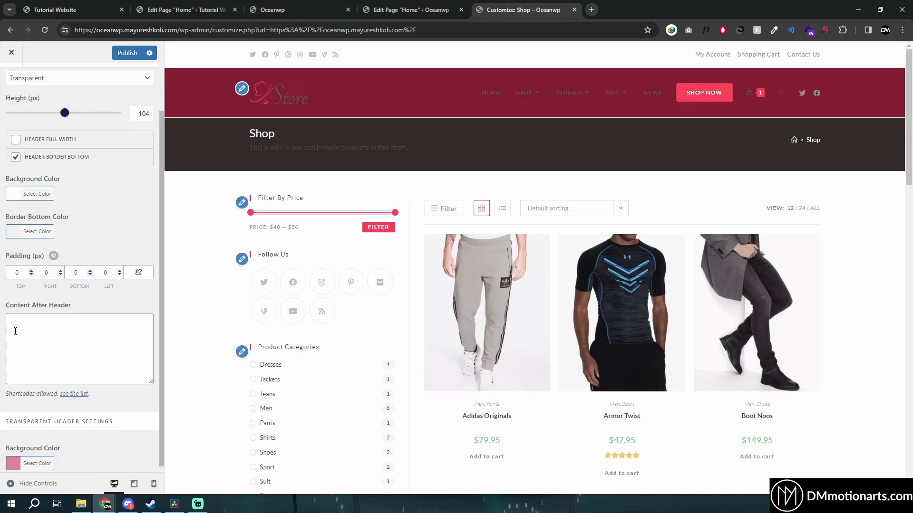
scroll(93, 149, up, 1)
click(54, 134)
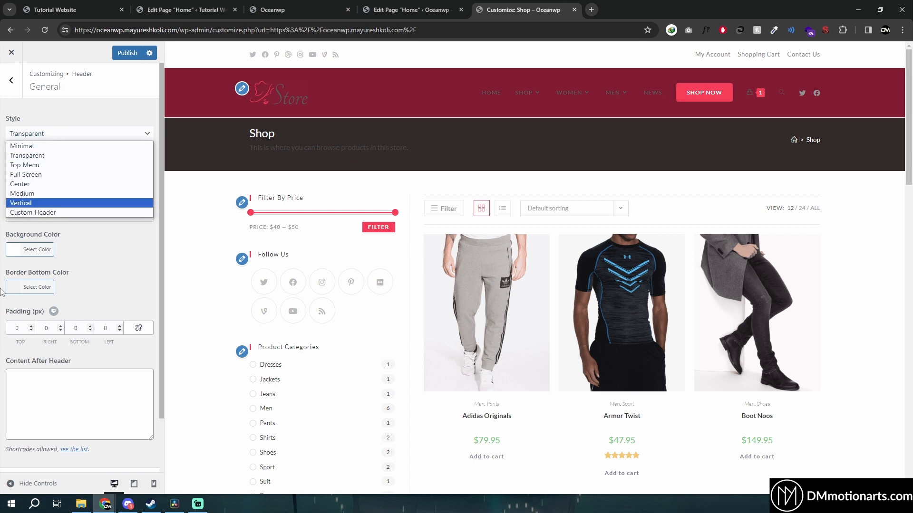
scroll(68, 405, down, 1)
scroll(25, 426, up, 1)
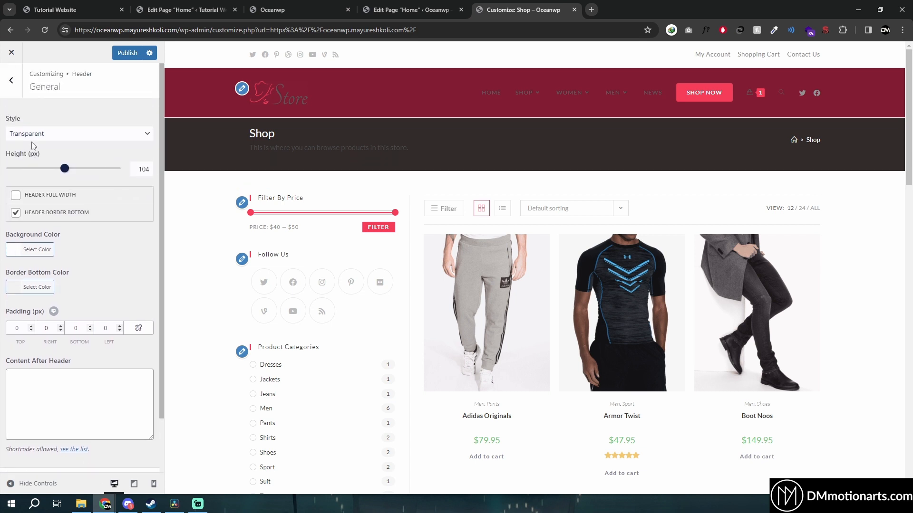
click(48, 133)
click(33, 184)
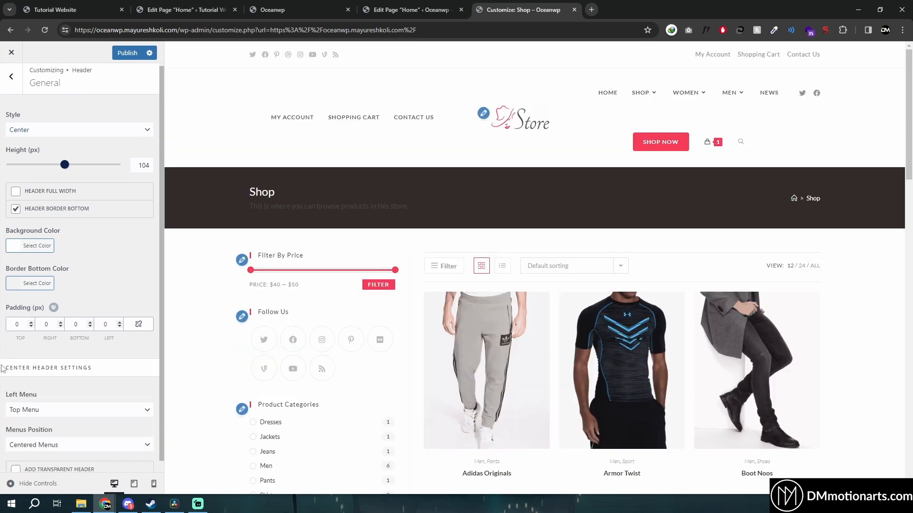
click(29, 398)
click(31, 435)
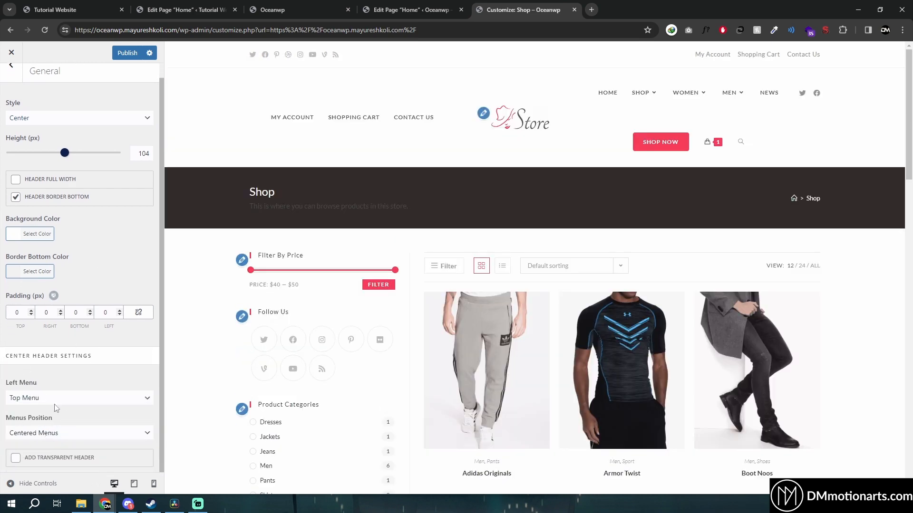
scroll(5, 238, up, 1)
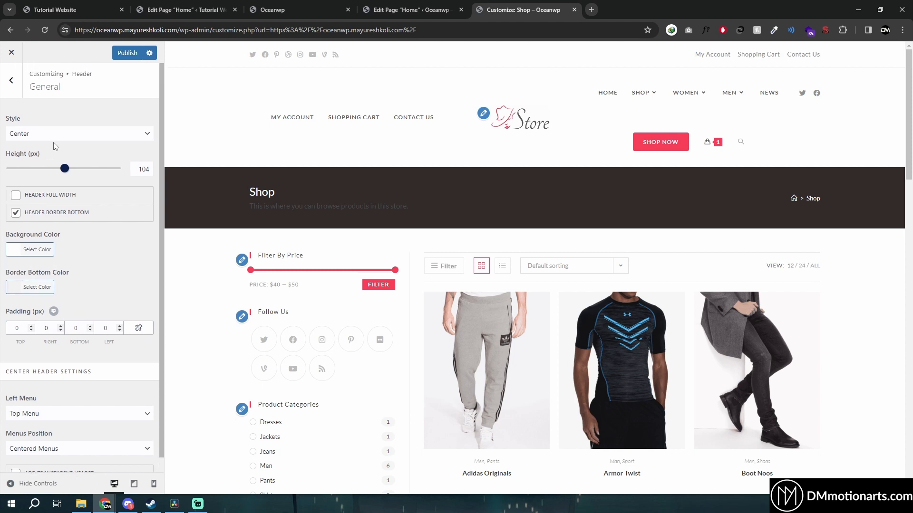
Set the general header Style to Minimal and publish the change
click(72, 135)
click(71, 144)
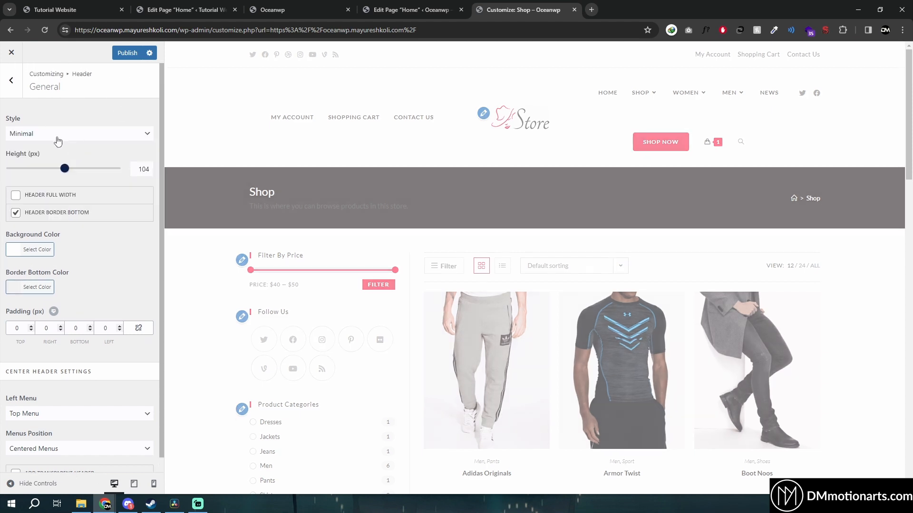
click(127, 53)
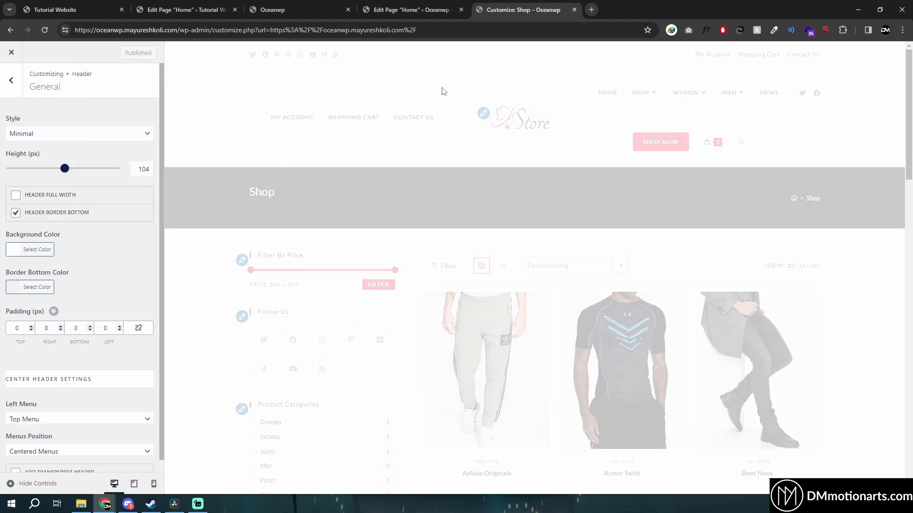
Return to the OceanWP Home page editor and review the Header Style choices, keeping Transparent; collapse the Header settings
click(412, 10)
click(839, 272)
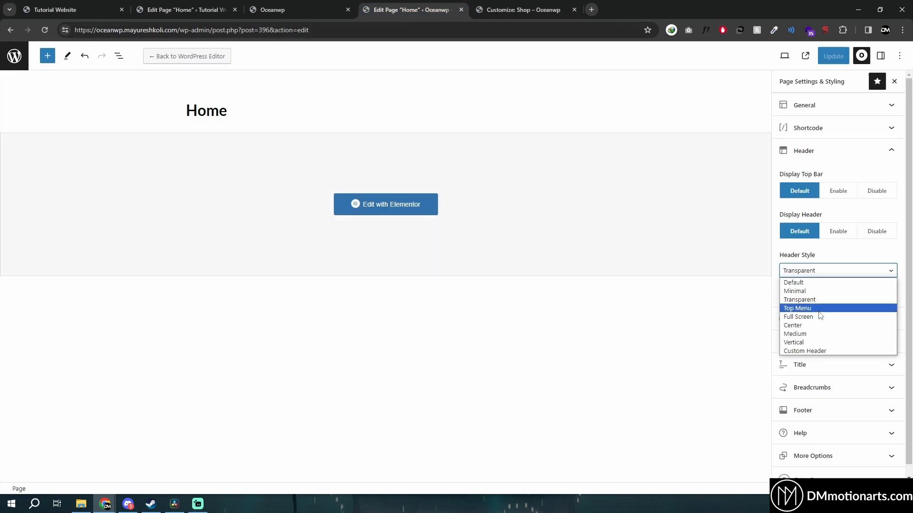
click(807, 270)
click(806, 271)
click(814, 159)
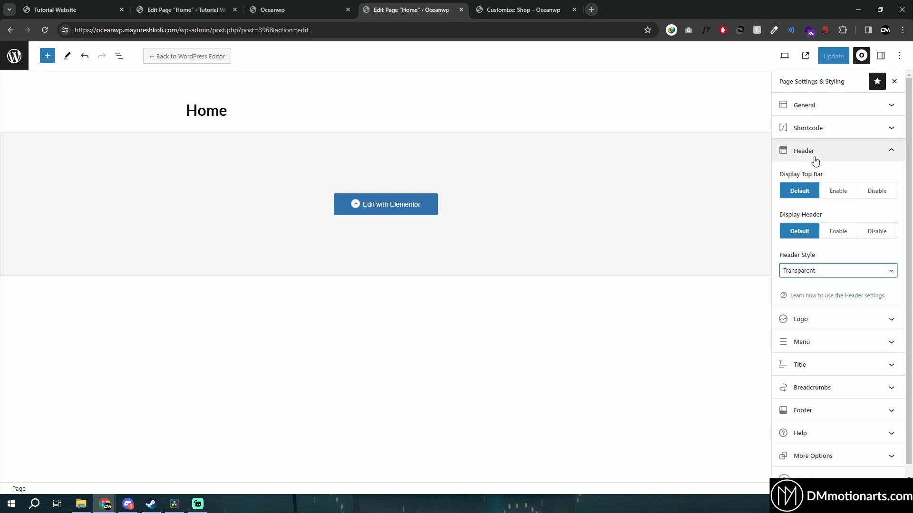
click(815, 159)
Examine the Home page's Logo and Menu settings, including the Main Navigation Menu choices, keeping Default
click(827, 175)
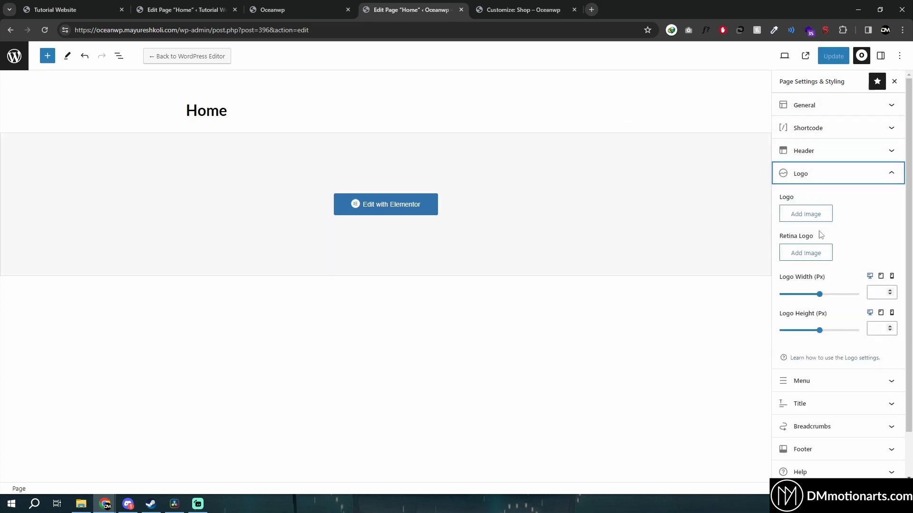
click(829, 175)
click(829, 175)
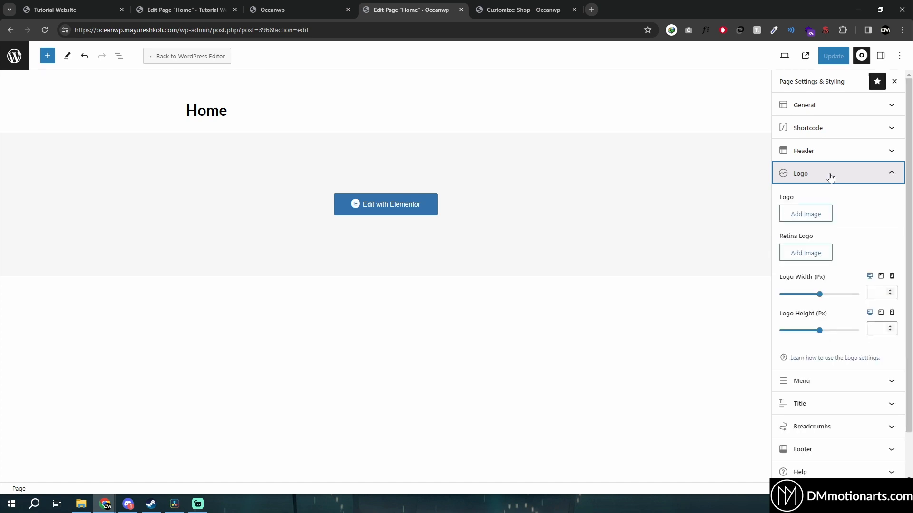
click(829, 175)
click(822, 203)
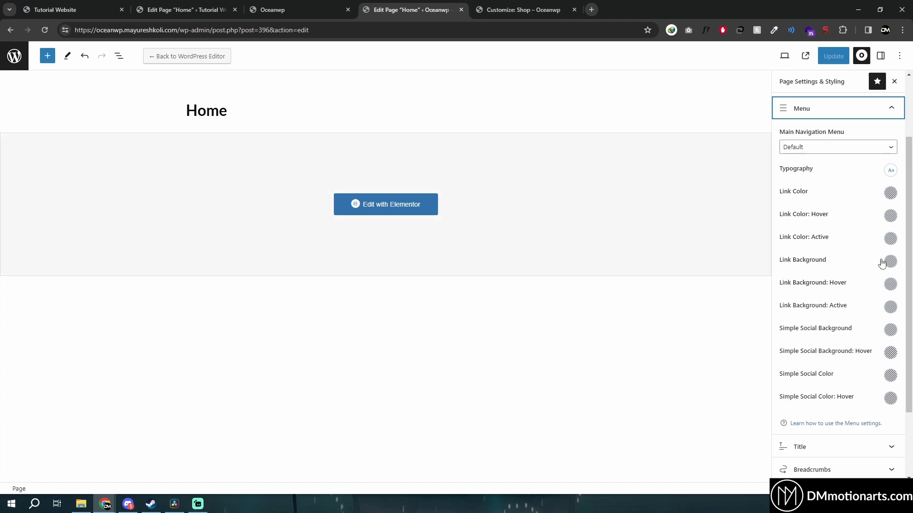
click(814, 145)
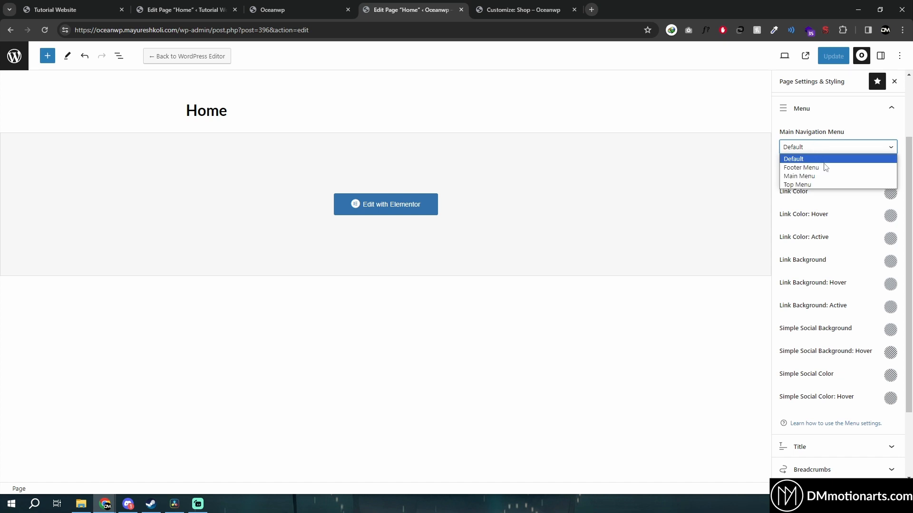
click(814, 159)
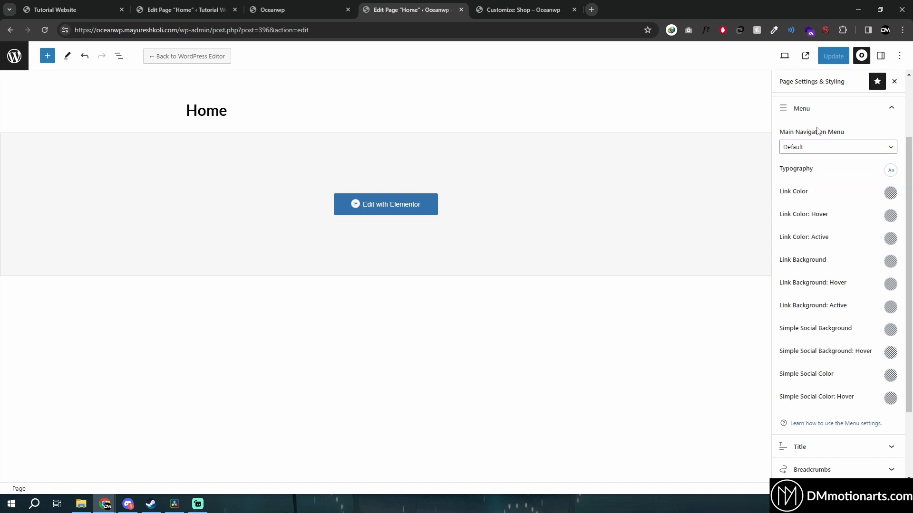
click(816, 109)
Examine the Home page's Title and Breadcrumbs display settings, leaving the Title settings expanded
click(854, 220)
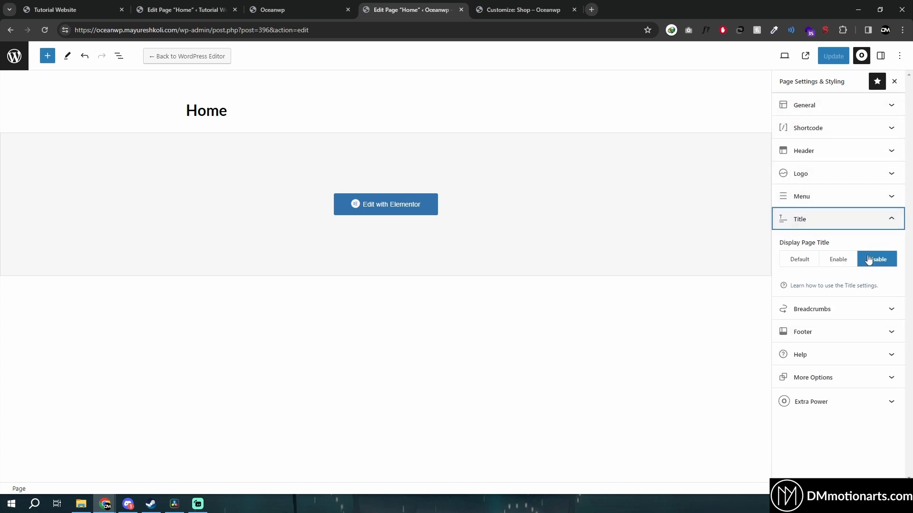
click(824, 223)
click(828, 224)
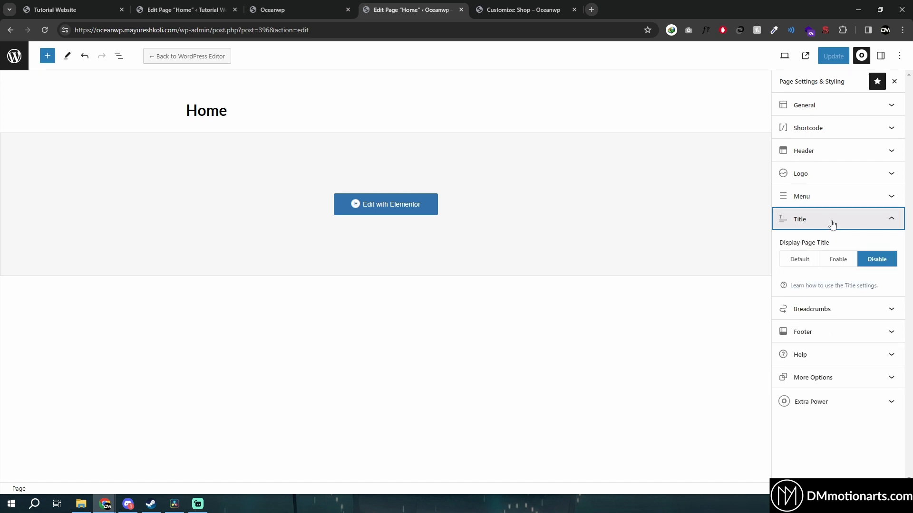
click(829, 224)
click(849, 242)
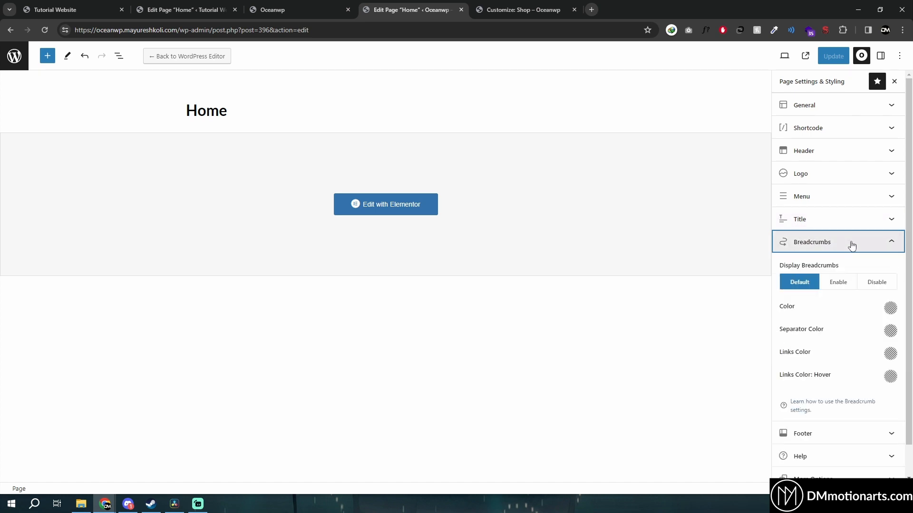
click(838, 225)
Compare the Shop page's title and breadcrumbs in the Customizer preview with the Home page's Title and Breadcrumbs settings
click(521, 9)
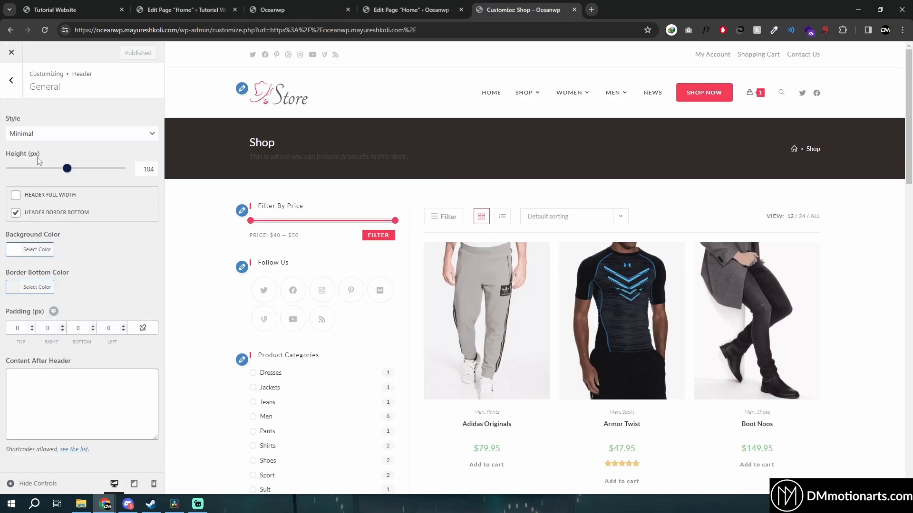
click(404, 4)
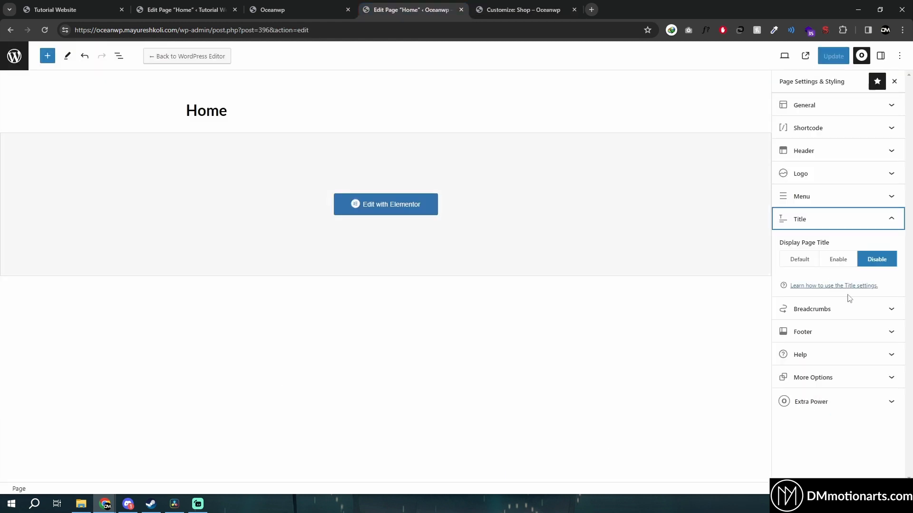
click(857, 307)
click(863, 308)
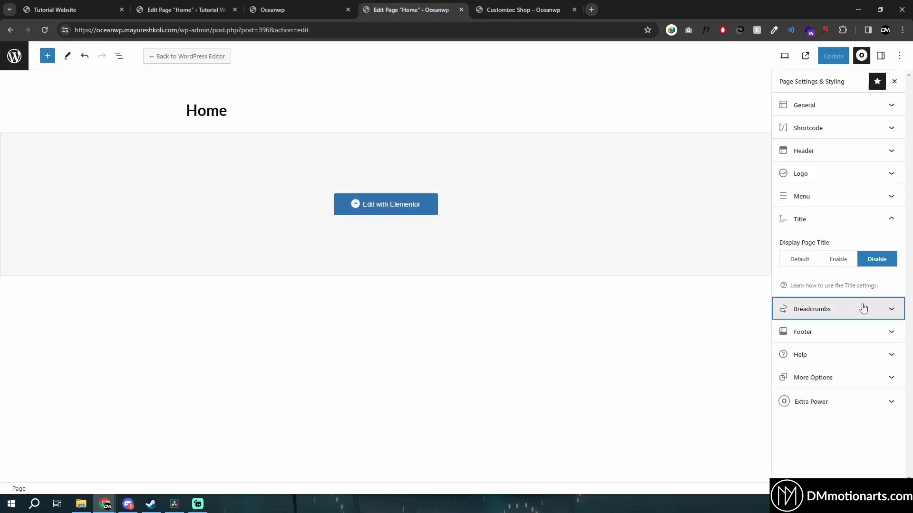
click(523, 10)
click(422, 6)
click(821, 310)
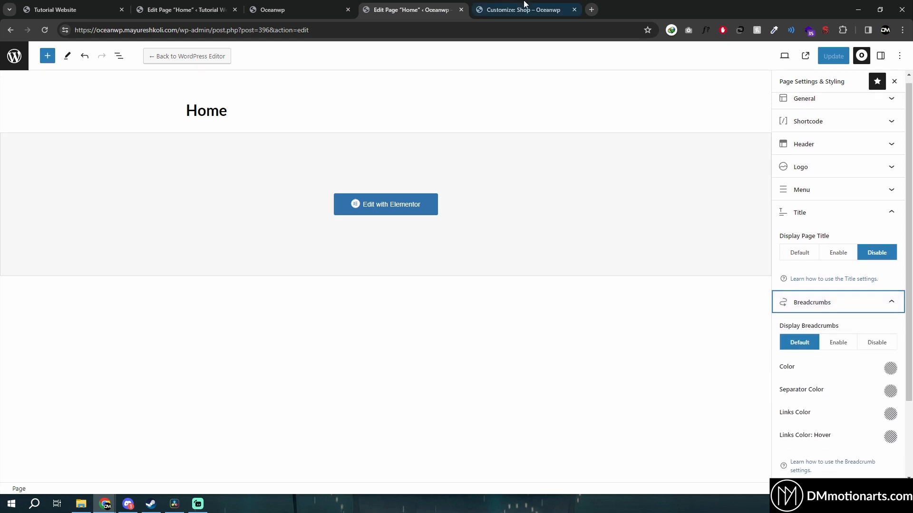
click(523, 9)
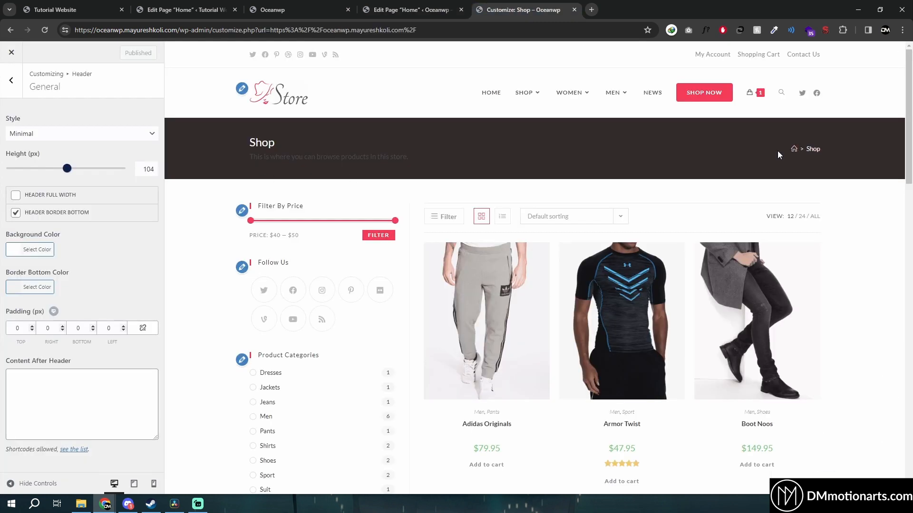
click(412, 9)
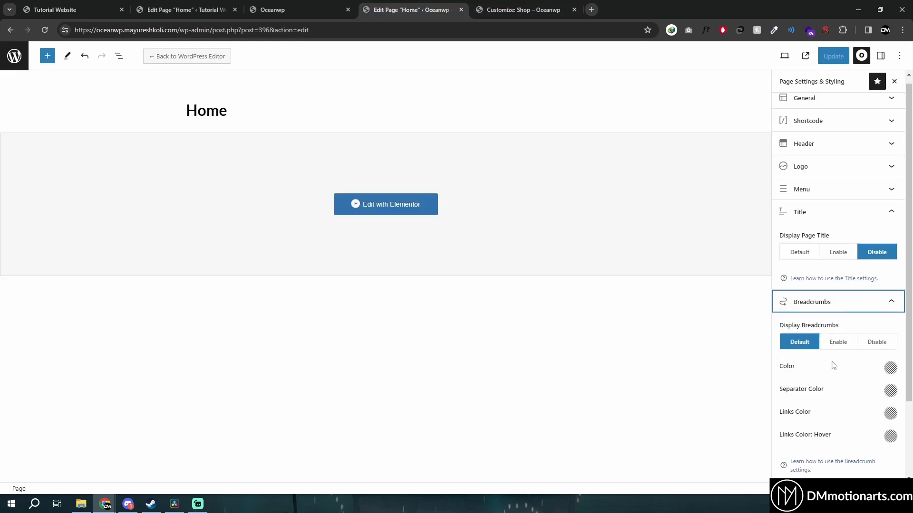
Examine the Home page's Footer settings for the widgets area, copyright area and template choices, keeping the existing selections
scroll(834, 380, down, 2)
click(833, 404)
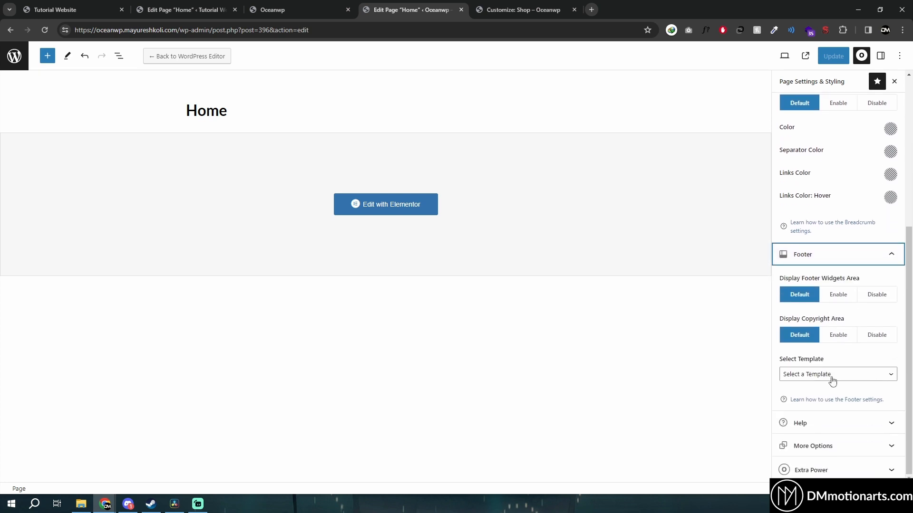
click(831, 378)
click(807, 385)
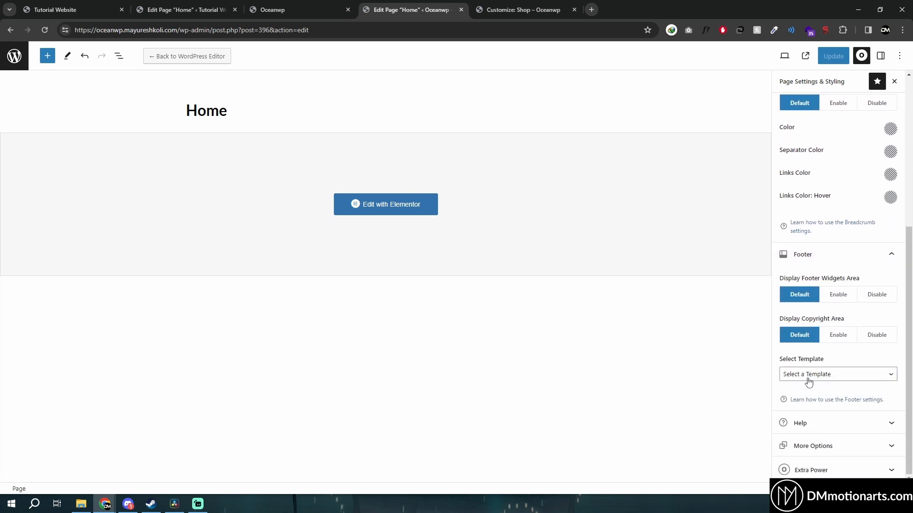
click(808, 375)
Check the Shop page in the Customizer, return to the Home page's Footer template choices without changing them, and collapse the Footer settings
click(525, 14)
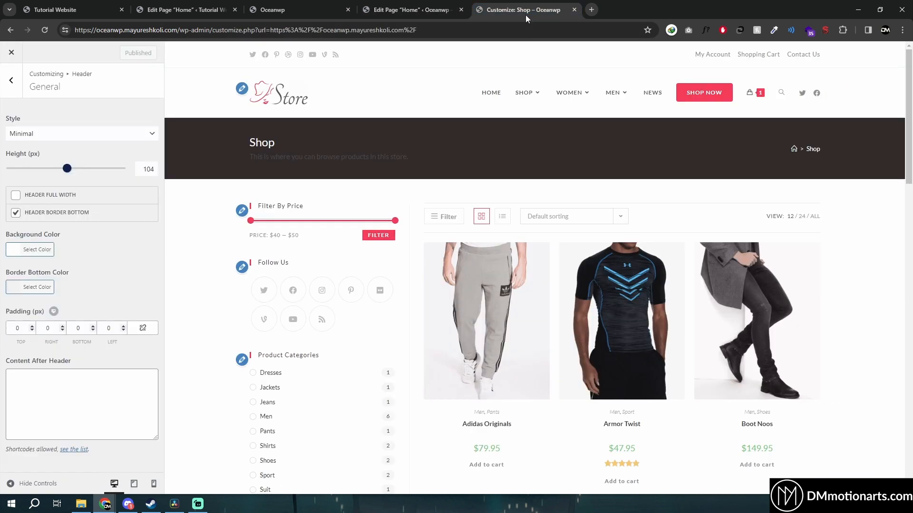
click(409, 7)
click(312, 6)
click(399, 6)
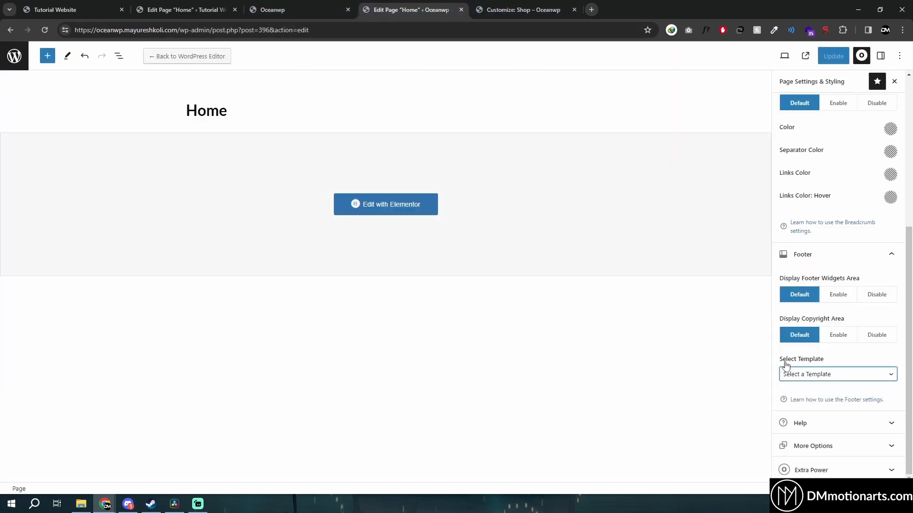
click(823, 376)
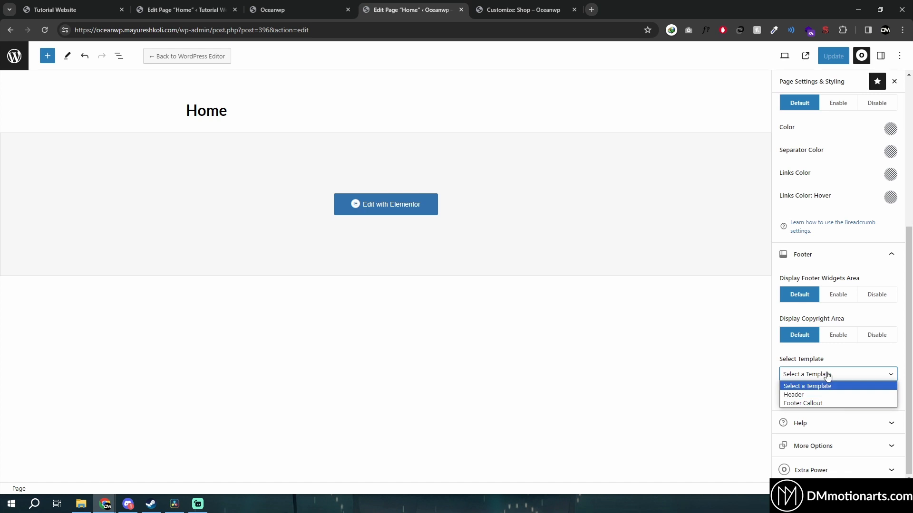
click(814, 255)
Examine the Home page's Help, More Options and Extra Power sections, and collapse the Title and Breadcrumbs settings
click(822, 424)
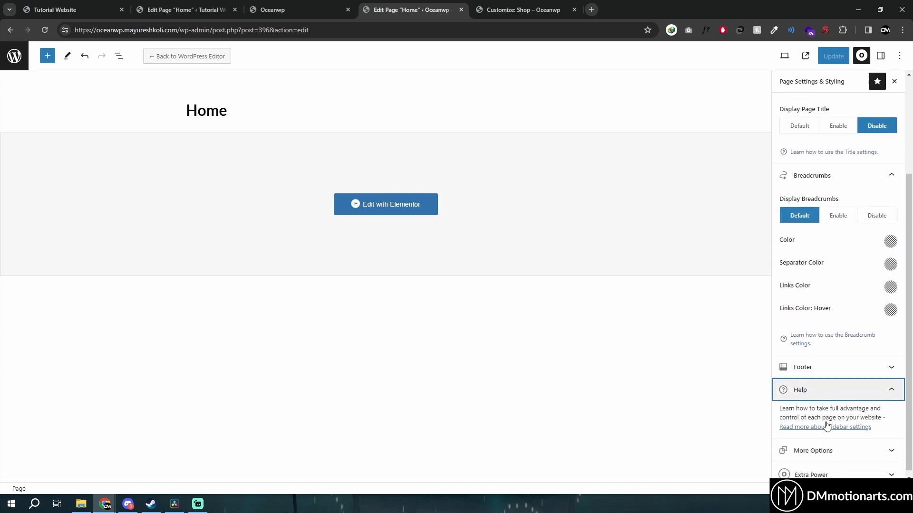
click(837, 449)
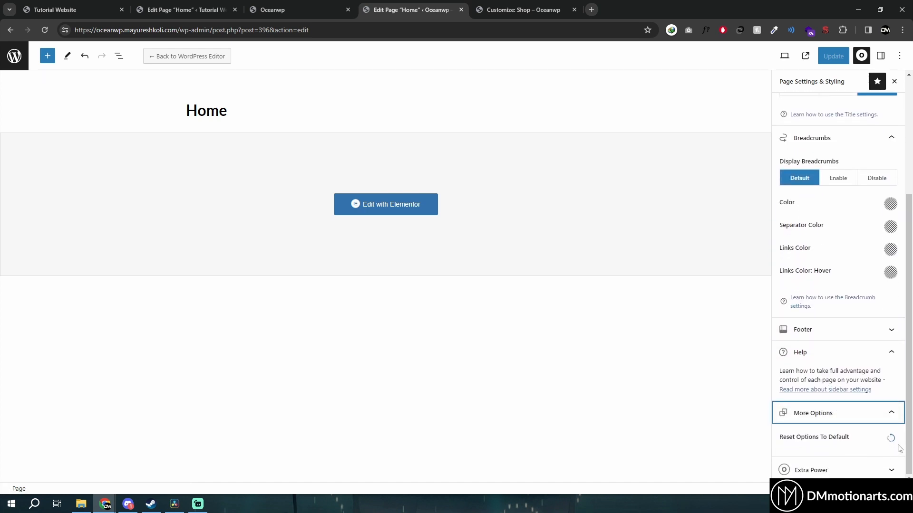
click(813, 470)
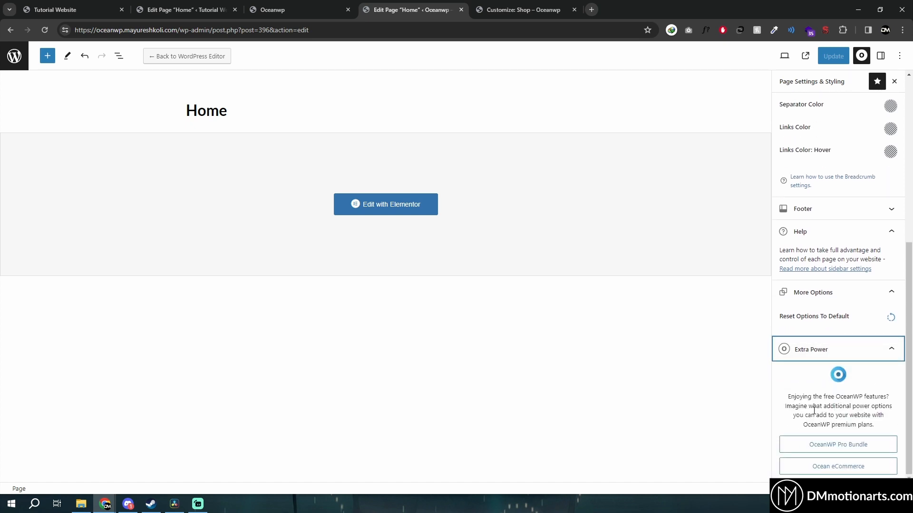
scroll(814, 304, up, 6)
click(837, 223)
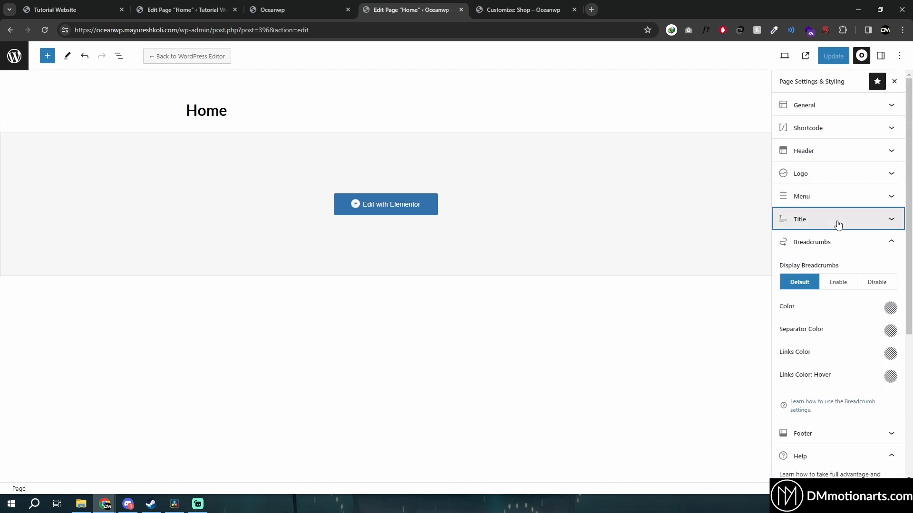
click(836, 243)
click(812, 288)
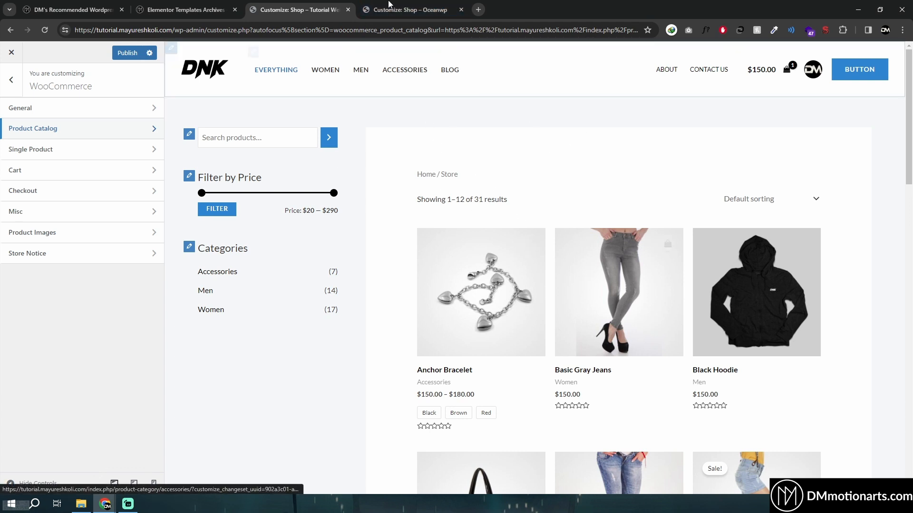
Switch to the OceanWP Shop page in the Customizer and examine its header, sidebar widgets and product grid
click(401, 11)
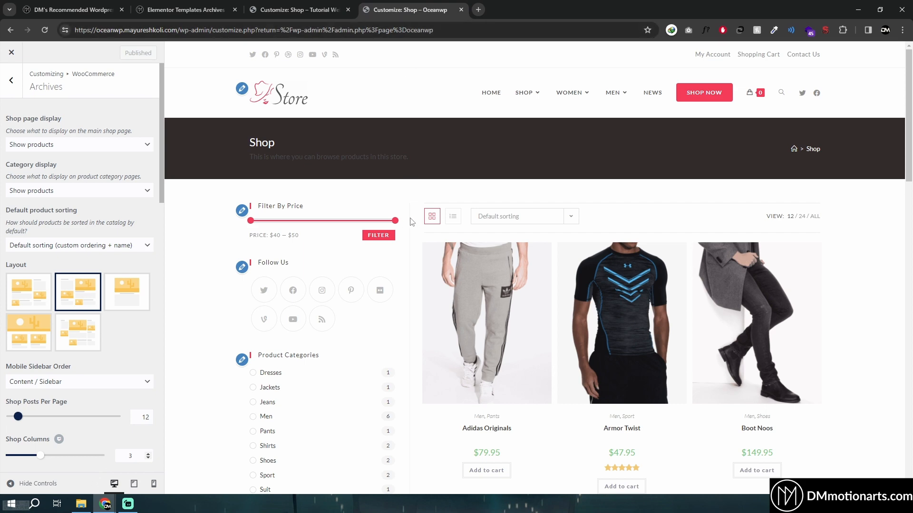
scroll(412, 221, down, 2)
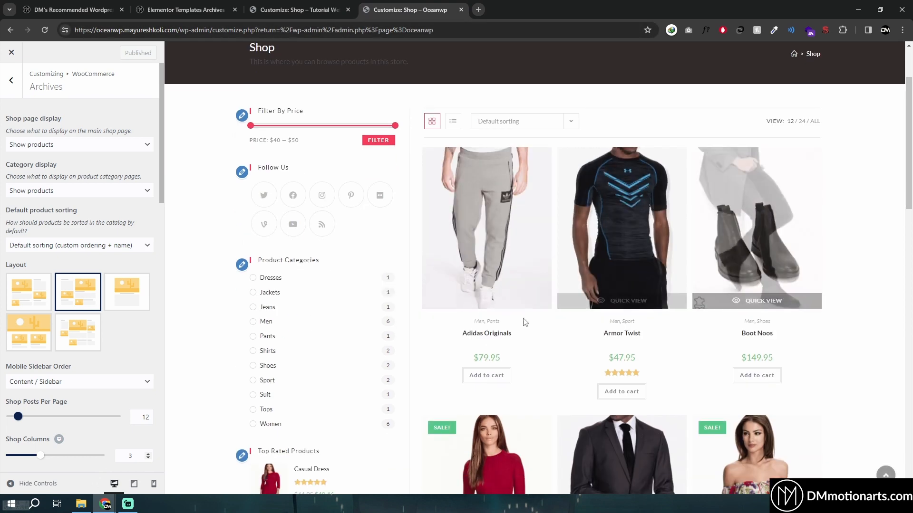
scroll(518, 332, down, 3)
scroll(776, 356, down, 7)
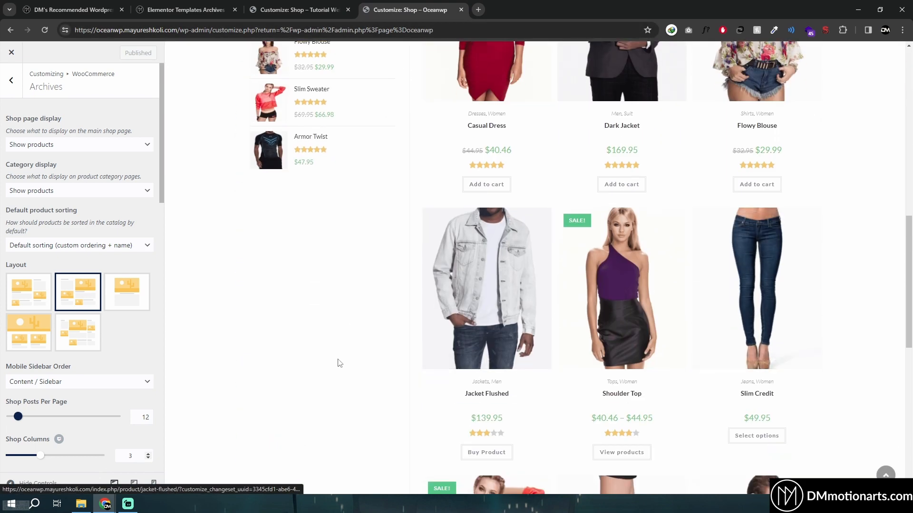
middle_click(335, 364)
mouse_move(531, 95)
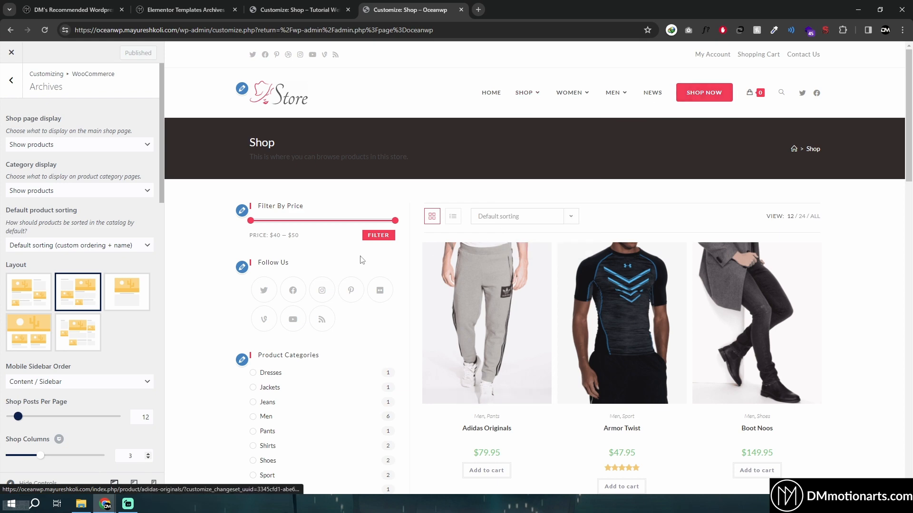
scroll(217, 263, down, 1)
scroll(217, 262, down, 1)
scroll(214, 291, up, 2)
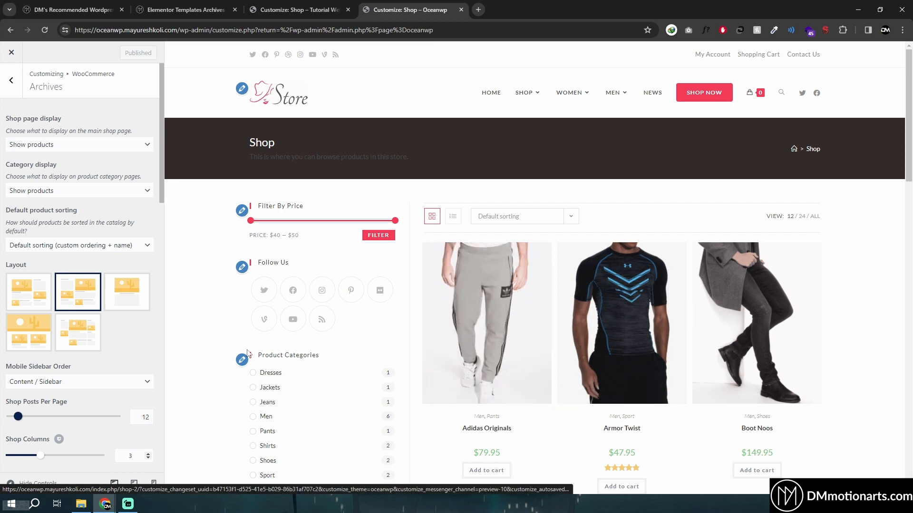
scroll(247, 353, down, 4)
scroll(208, 351, up, 4)
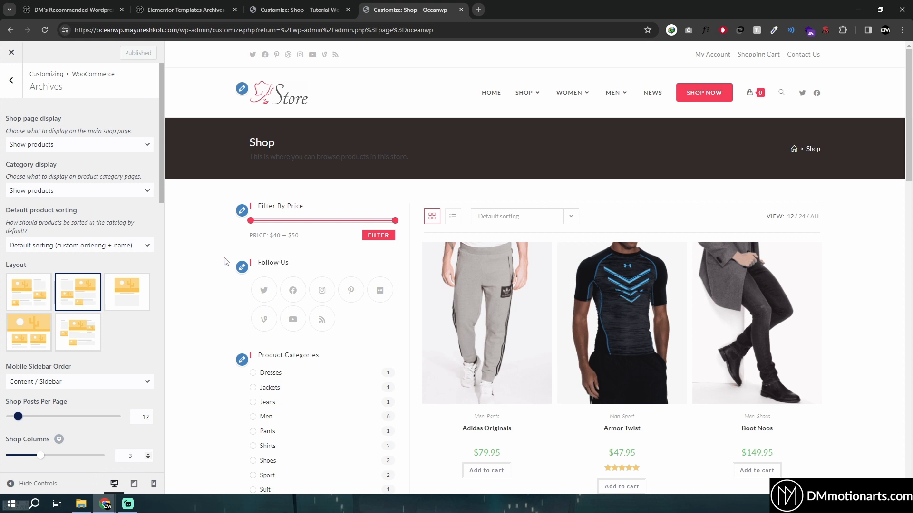
Highlight the Follow Us and Filter By Price headings in the OceanWP shop sidebar, clear the selection, and inspect the header menu
drag(259, 262, 304, 264)
click(298, 264)
triple_click(298, 263)
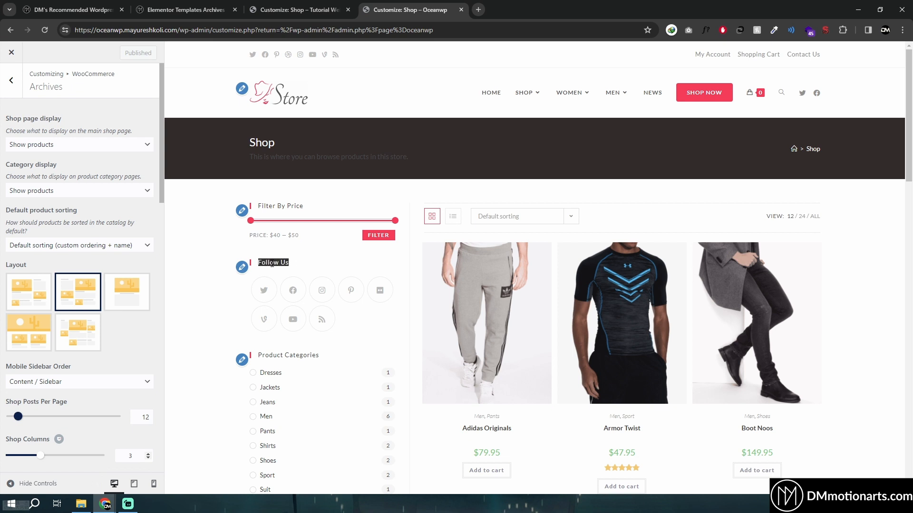
triple_click(267, 204)
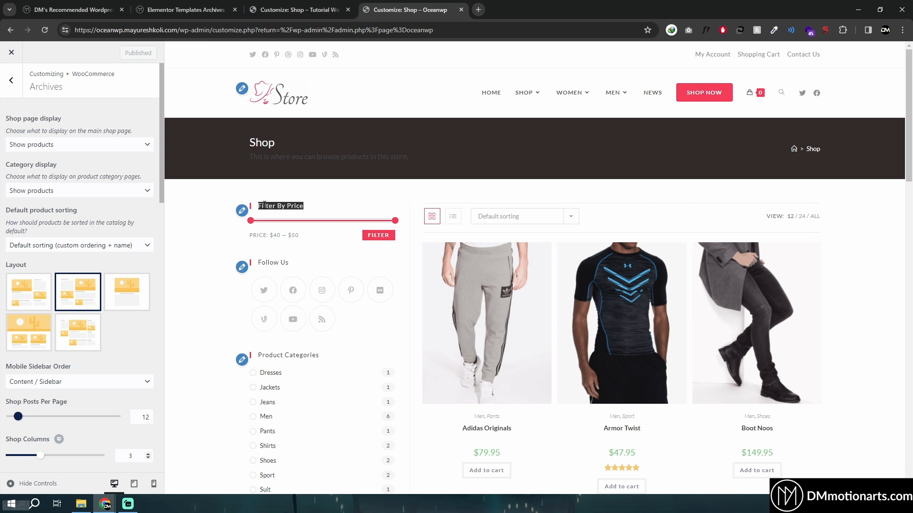
click(210, 202)
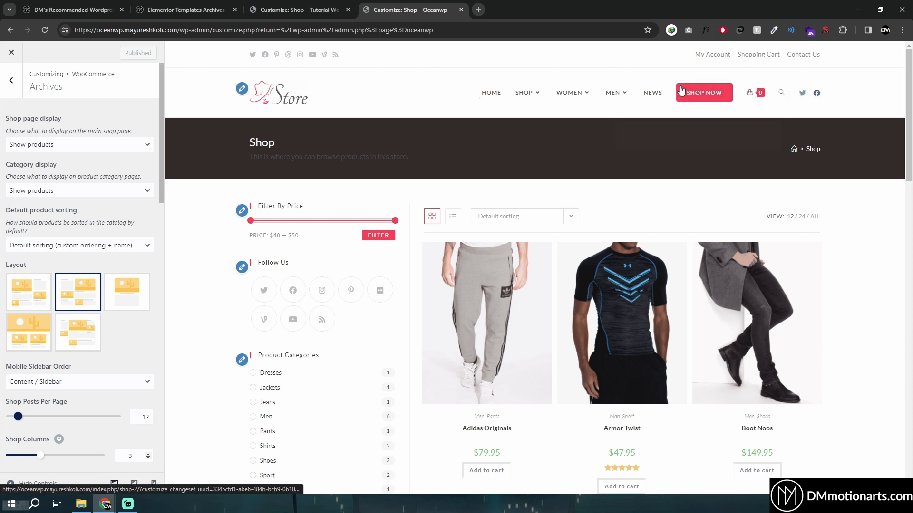
mouse_move(571, 98)
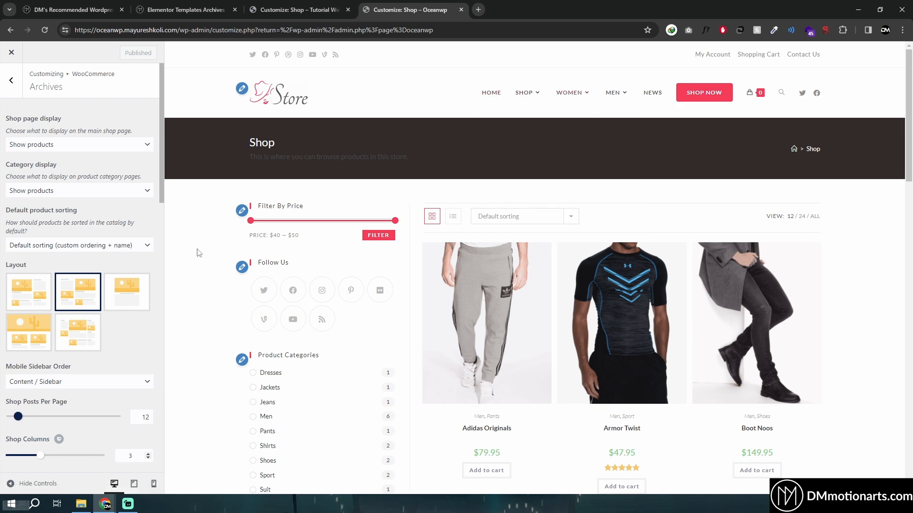
Glance at the Astra store page, then return to the OceanWP Shop page and review its product listing and sidebar
click(303, 5)
click(429, 3)
scroll(224, 377, down, 15)
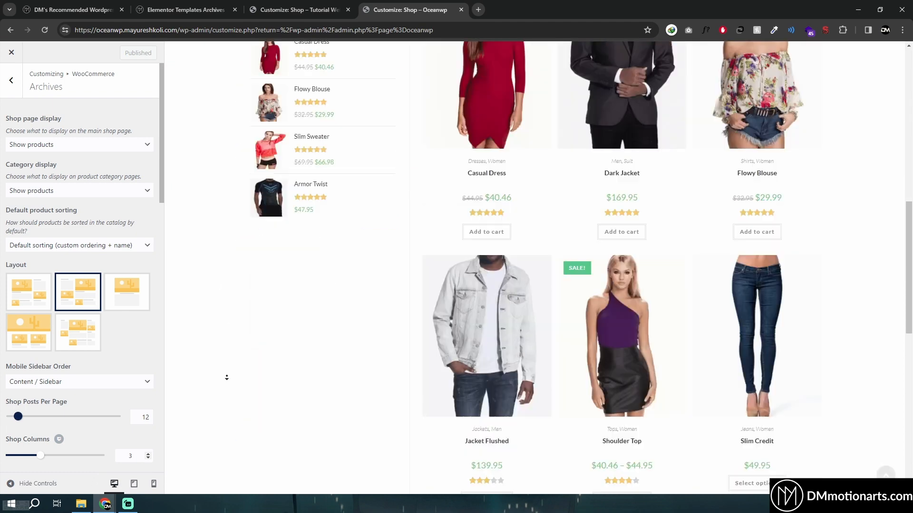
scroll(216, 266, up, 15)
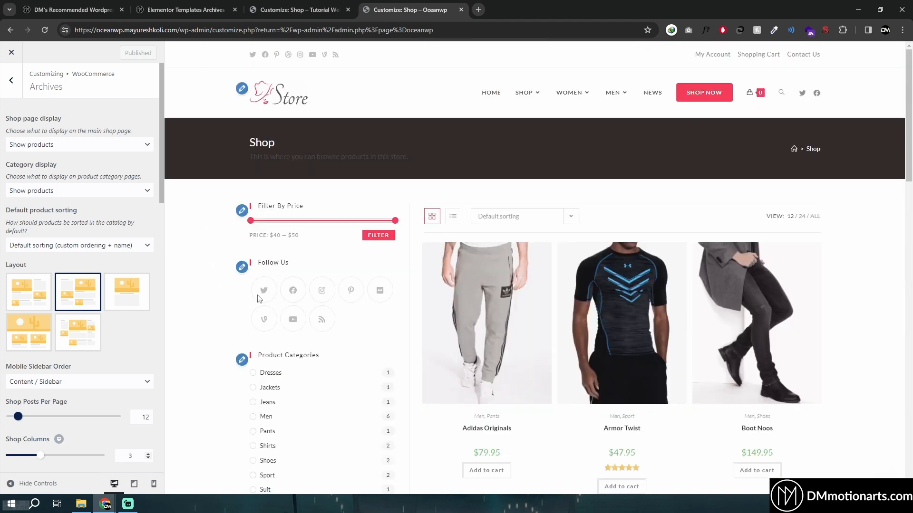
scroll(427, 309, down, 4)
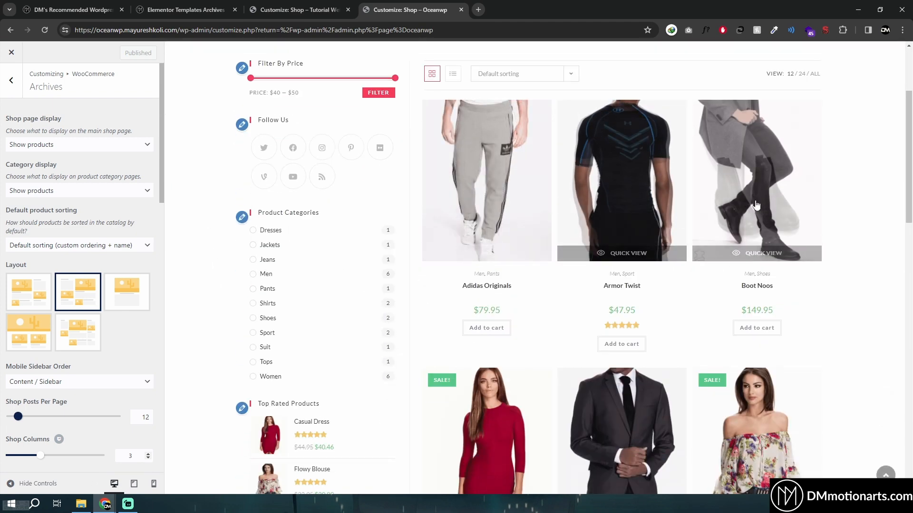
scroll(213, 339, up, 3)
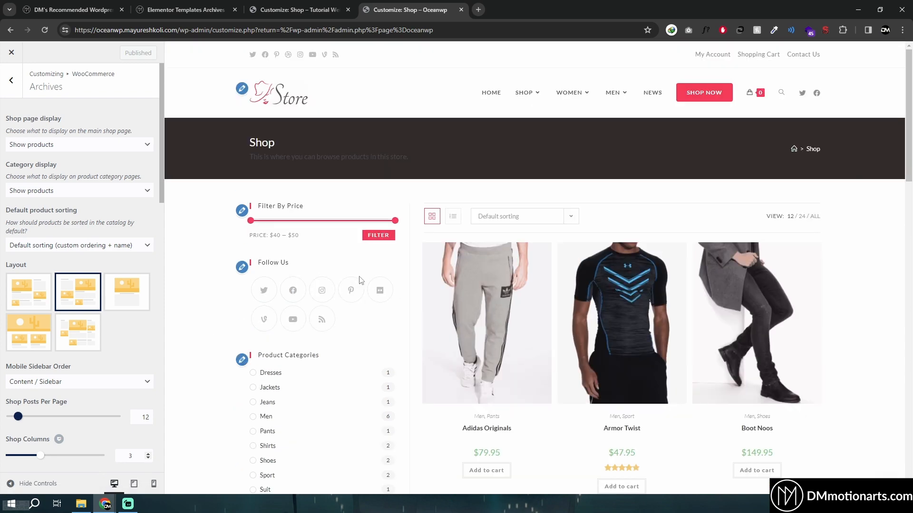
Compare the Astra store page's header, sidebar and product grid with the OceanWP Shop page in the Customizer previews
click(231, 4)
click(292, 7)
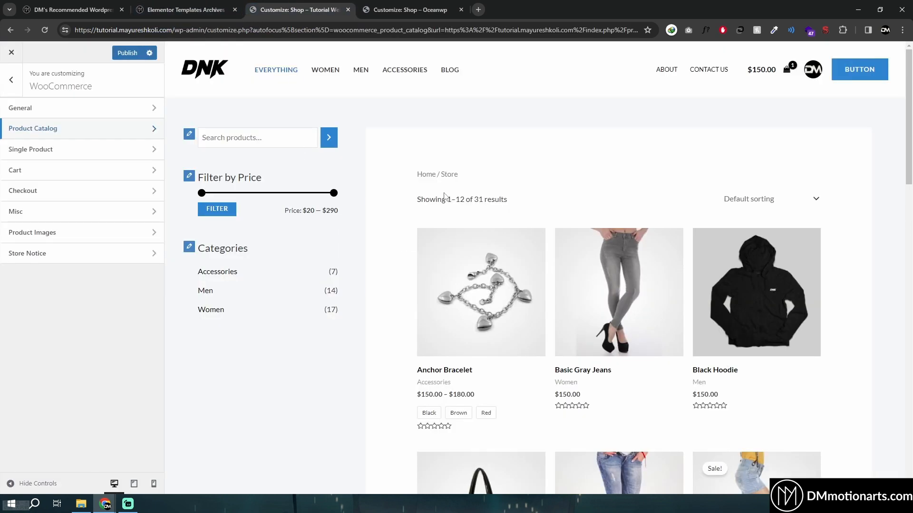
click(371, 5)
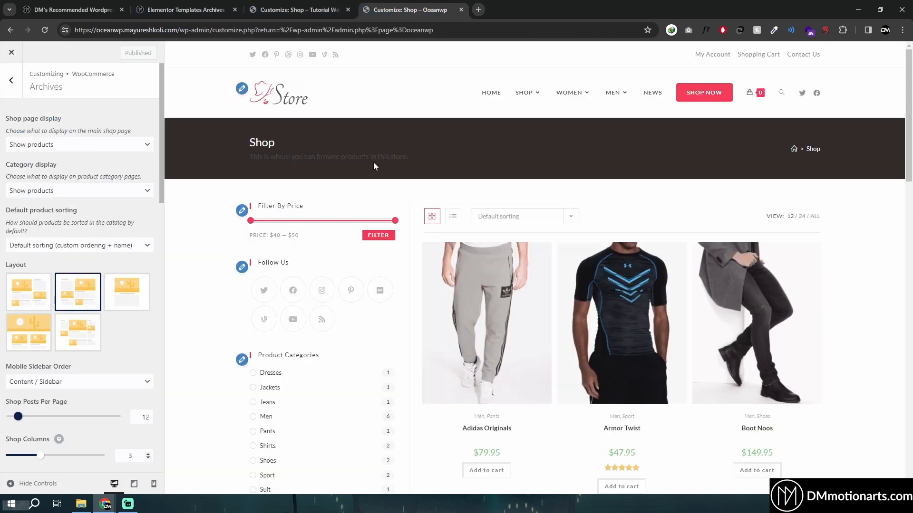
key(ctrl+shift+Tab)
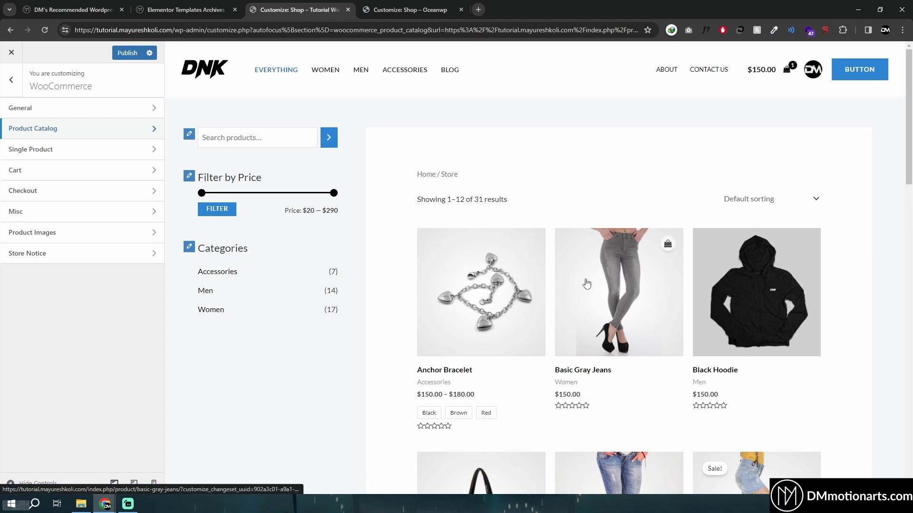
scroll(385, 351, down, 2)
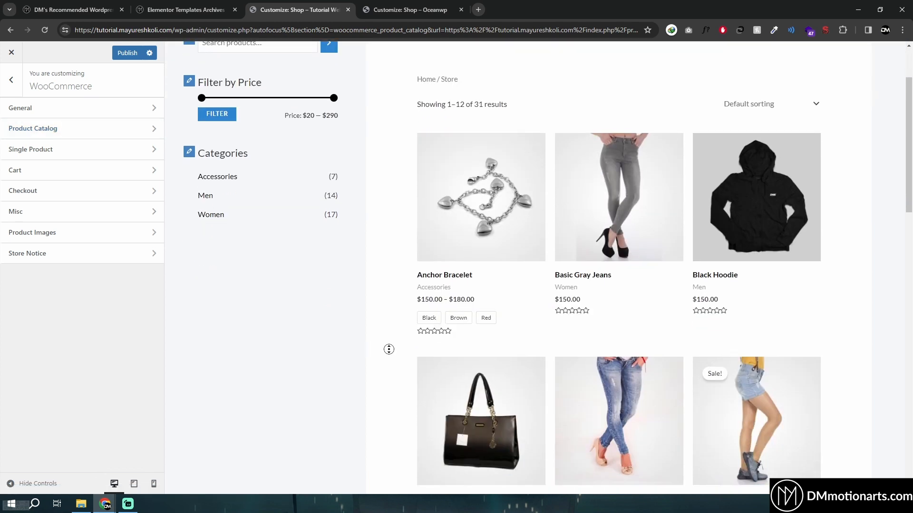
click(406, 9)
click(329, 7)
scroll(239, 224, up, 2)
click(406, 10)
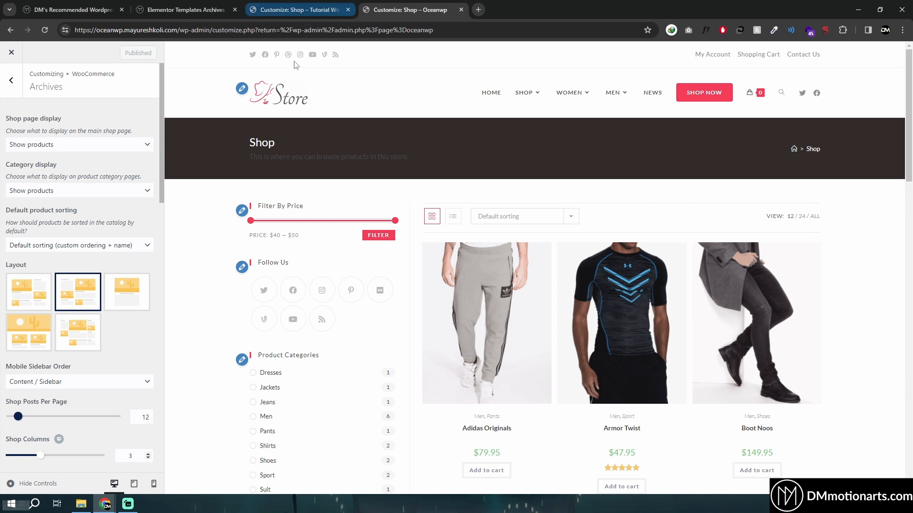
Open the General section of Astra's WooCommerce customization and examine its Container Layout, Container Style, Sidebar Layout and Sidebar Style options
click(292, 5)
click(9, 90)
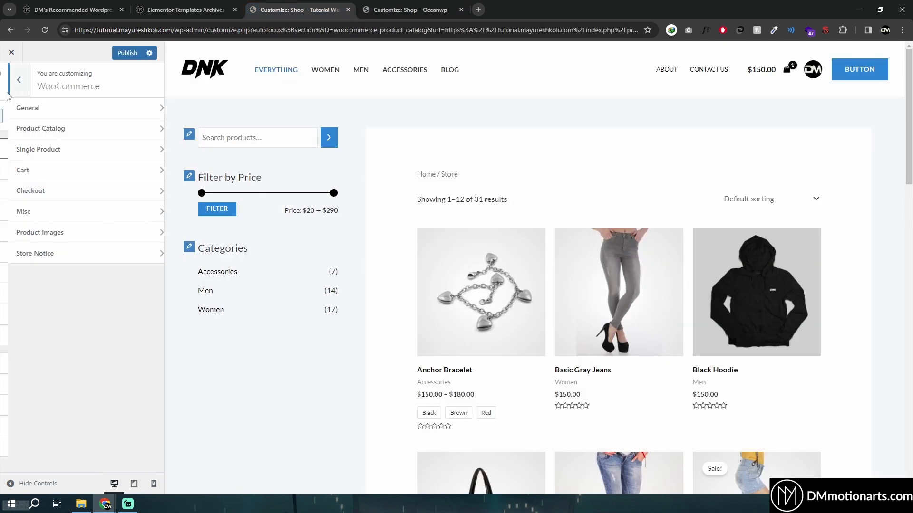
click(42, 337)
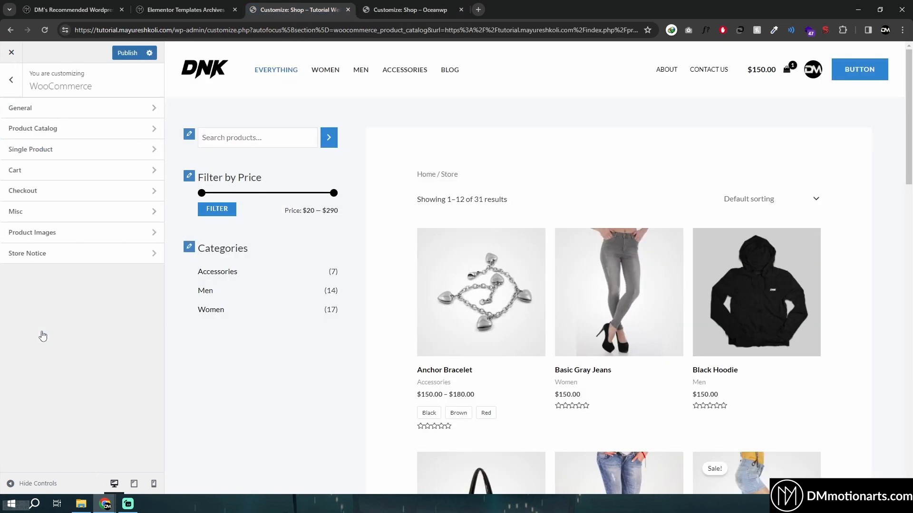
click(46, 109)
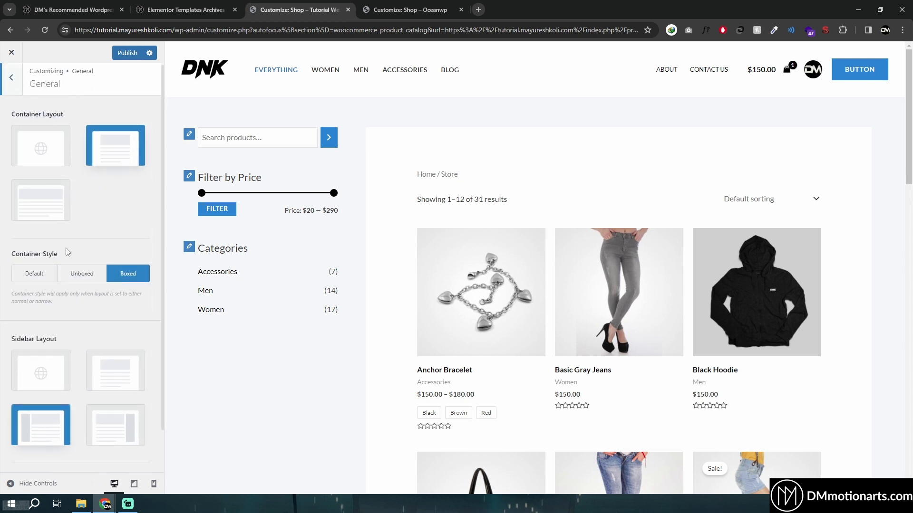
scroll(67, 252, down, 1)
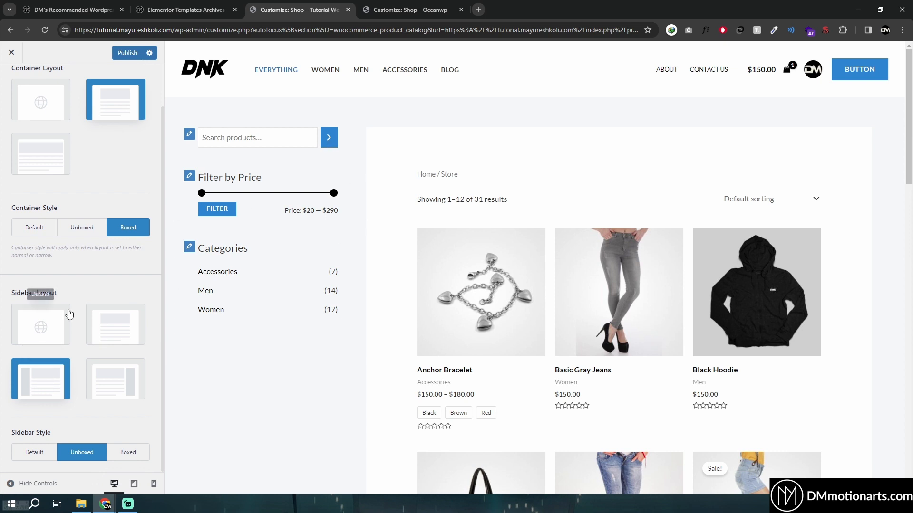
scroll(107, 350, up, 1)
scroll(104, 361, down, 1)
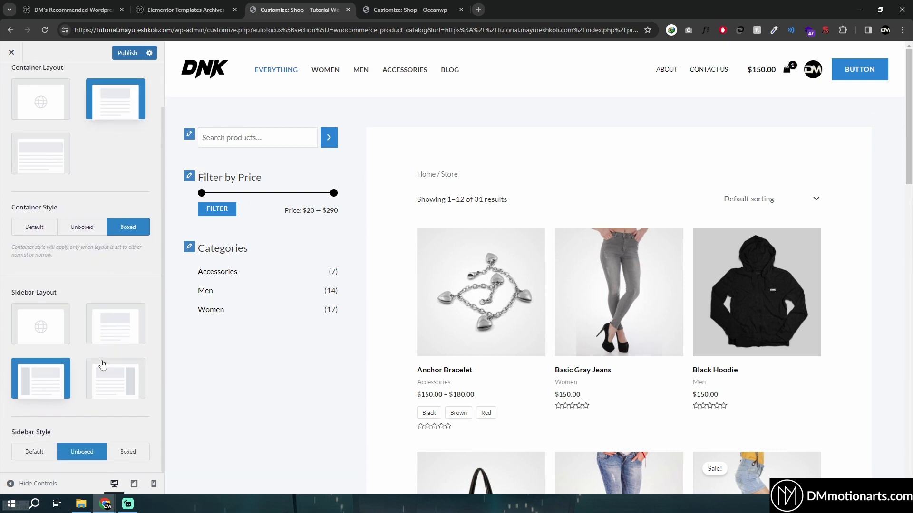
scroll(104, 352, up, 1)
scroll(98, 332, down, 1)
scroll(95, 316, up, 1)
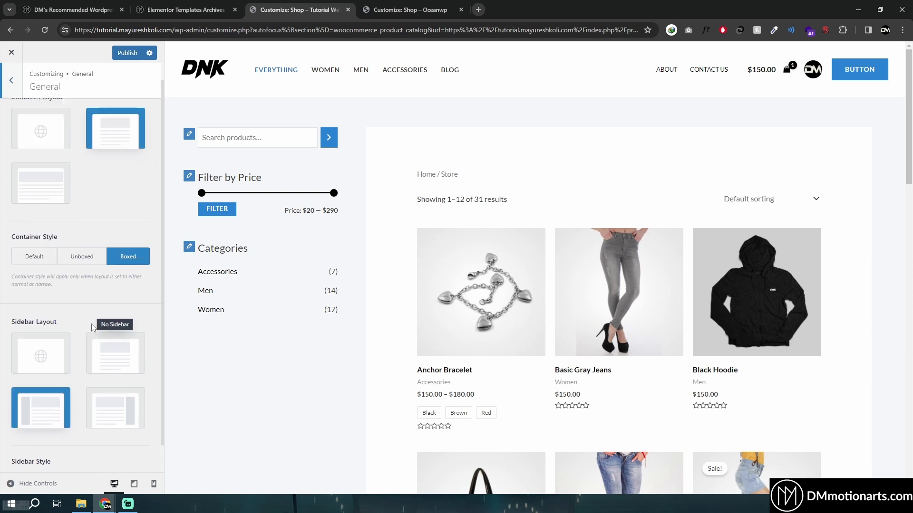
Open the Product Catalog section of Astra's WooCommerce customization and examine its container, sidebar and shop layout options
click(9, 89)
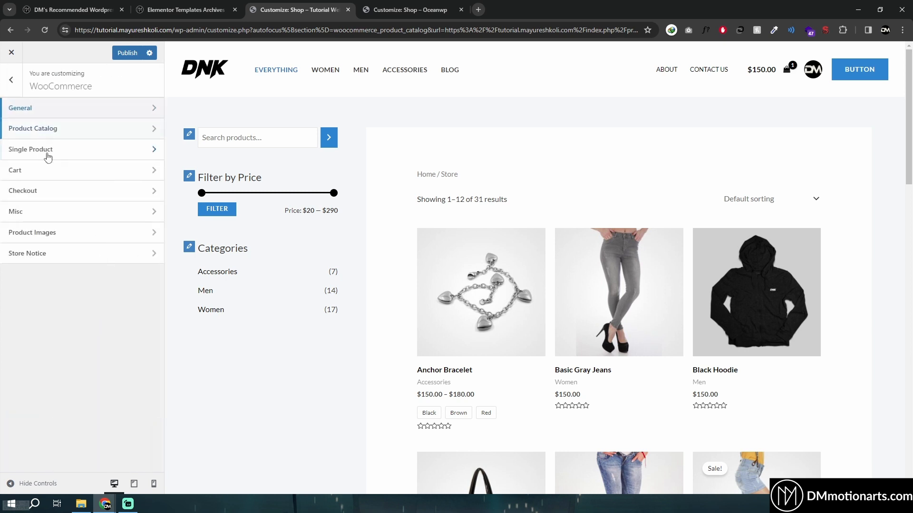
click(36, 129)
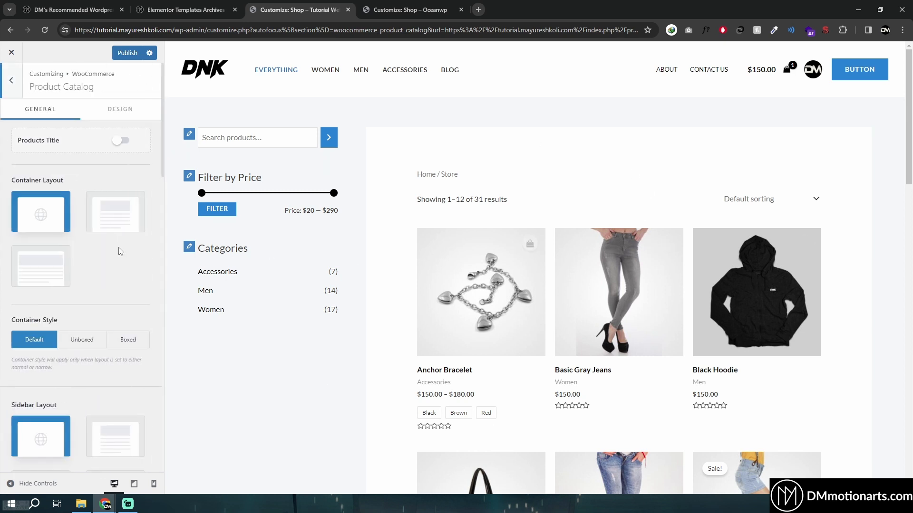
scroll(50, 314, down, 4)
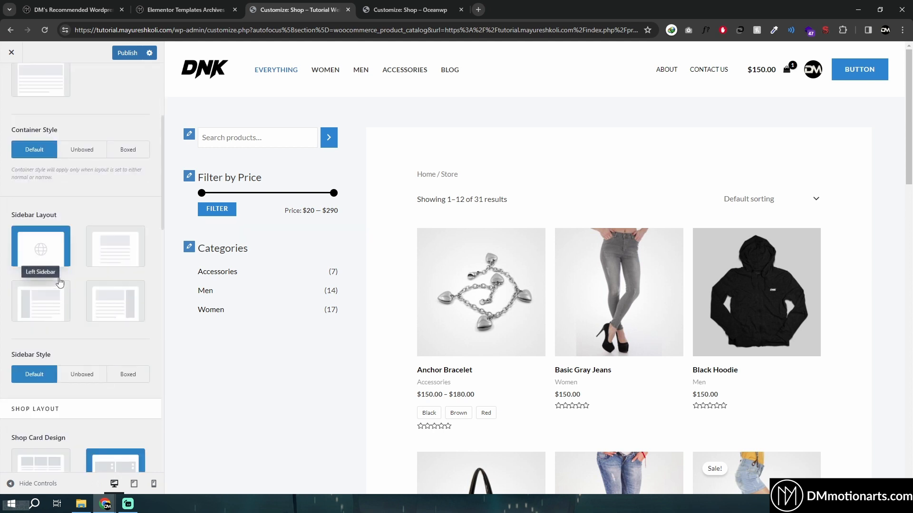
scroll(46, 311, down, 1)
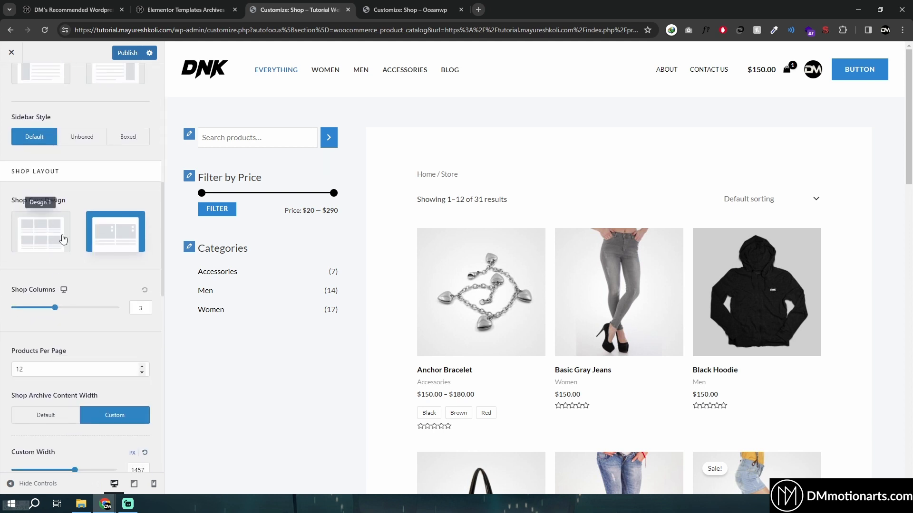
Preview Design 1 as the Shop Card Design, restore the second design, and try the Anchor Bracelet's Select options control
click(56, 243)
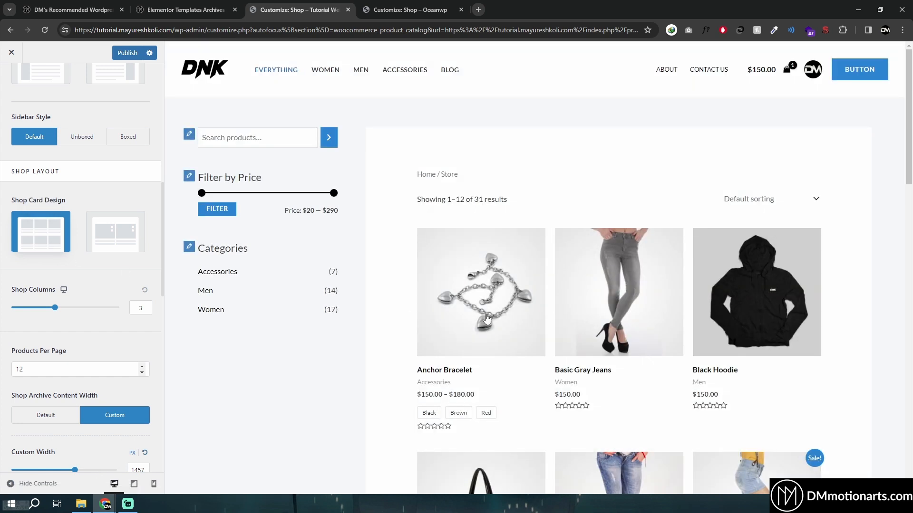
scroll(644, 248, down, 2)
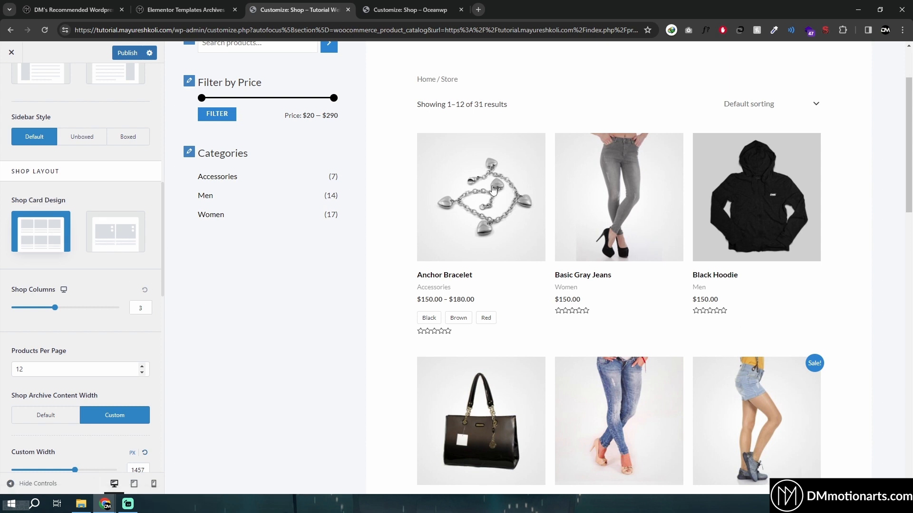
click(105, 232)
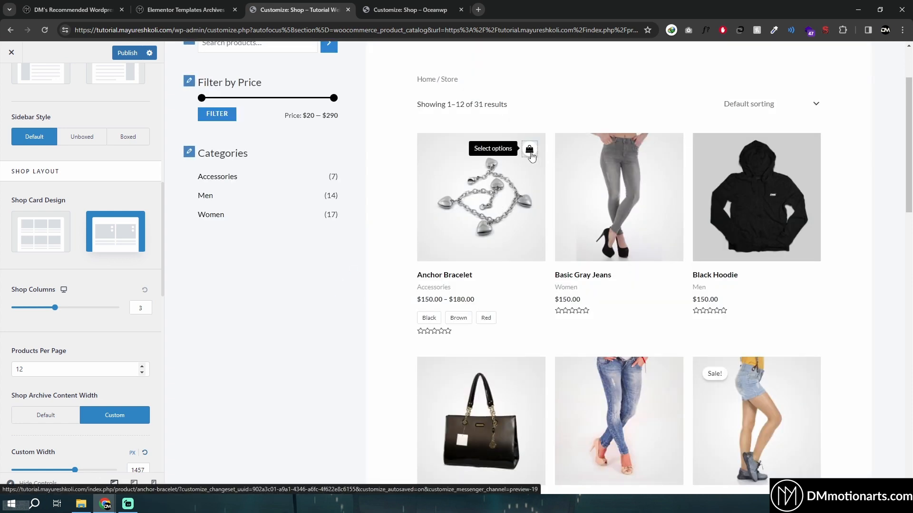
click(530, 151)
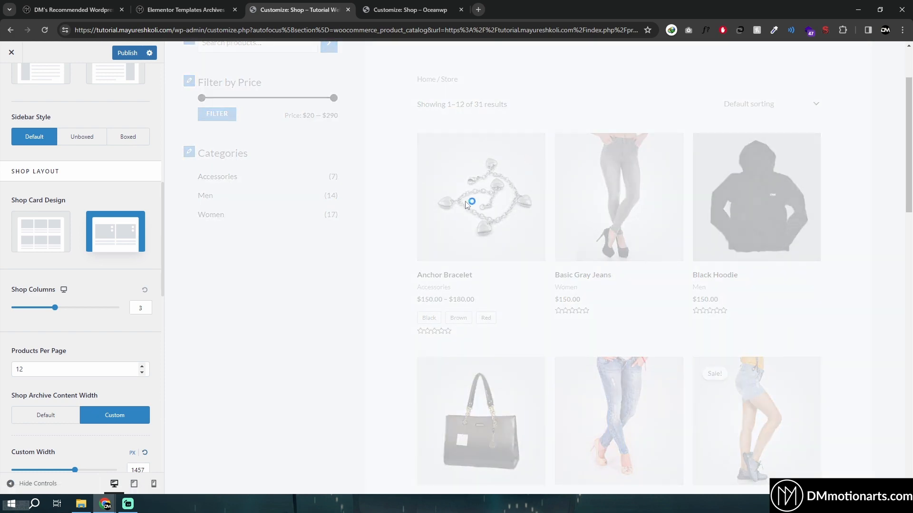
Reduce the shop archive's Custom Width to 1373 px
scroll(5, 317, down, 3)
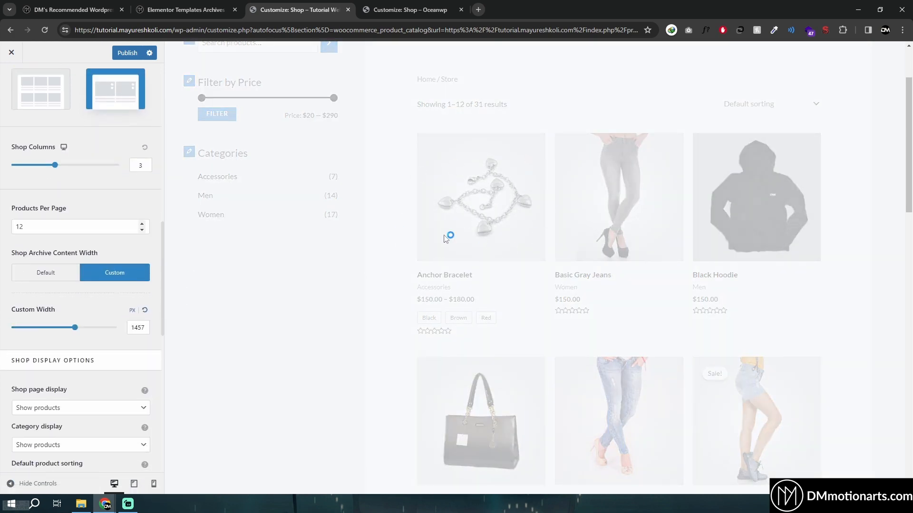
drag(75, 328, 68, 331)
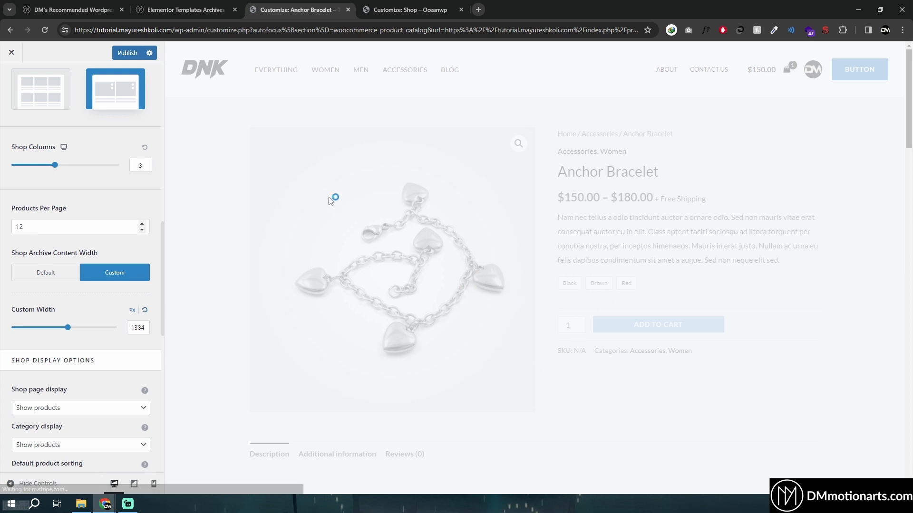
mouse_move(67, 328)
mouse_down()
mouse_move(76, 329)
mouse_move(67, 329)
mouse_up()
Review the Shop Display Options and Shop Card Structure settings of Astra's product catalog
scroll(6, 321, down, 4)
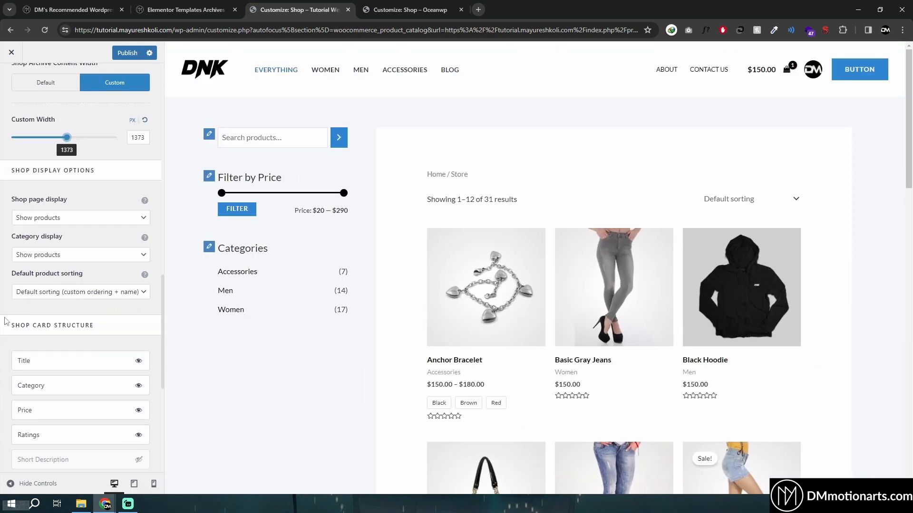
scroll(67, 332, down, 2)
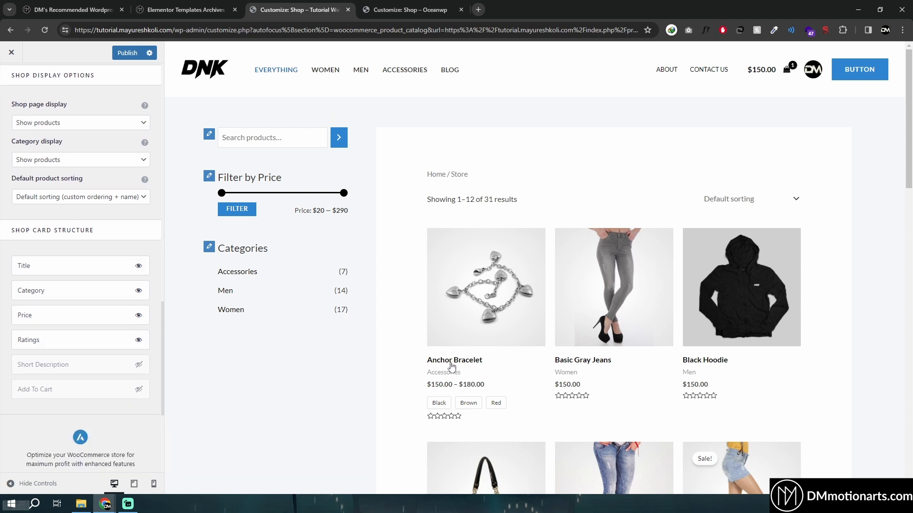
scroll(99, 291, down, 3)
scroll(117, 149, up, 15)
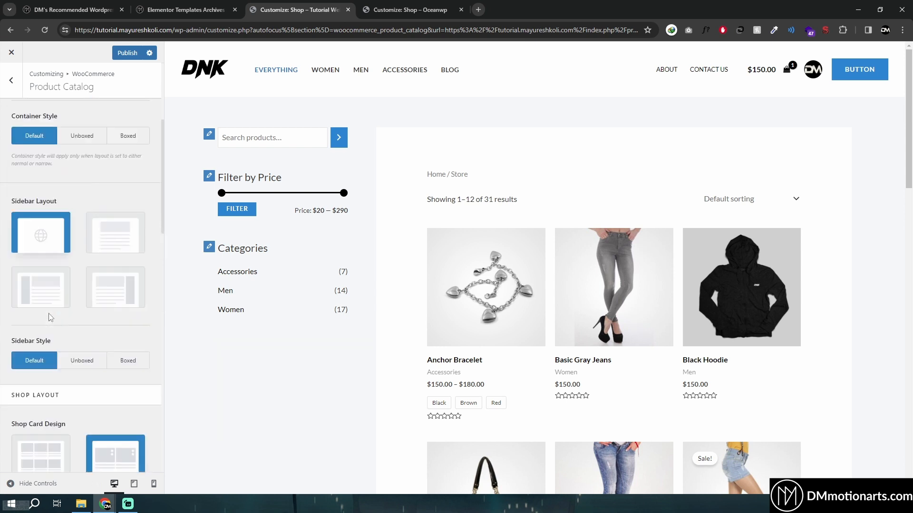
Check the Product Catalog's Design settings, return to its General settings, and inspect the store page's Default sorting control
click(120, 110)
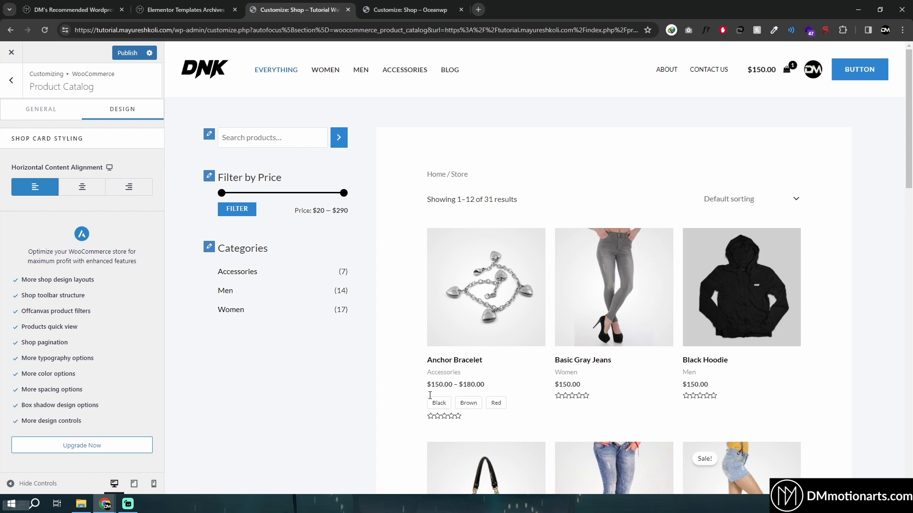
click(40, 113)
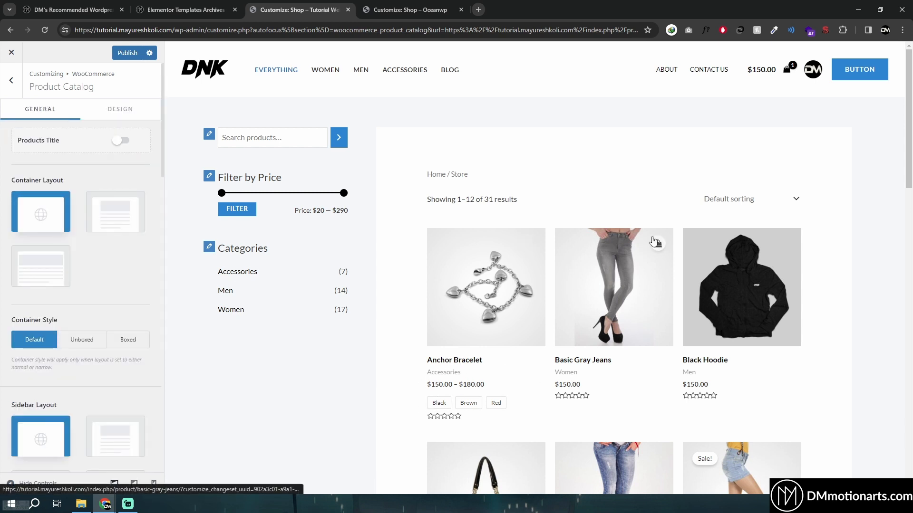
click(742, 201)
click(730, 200)
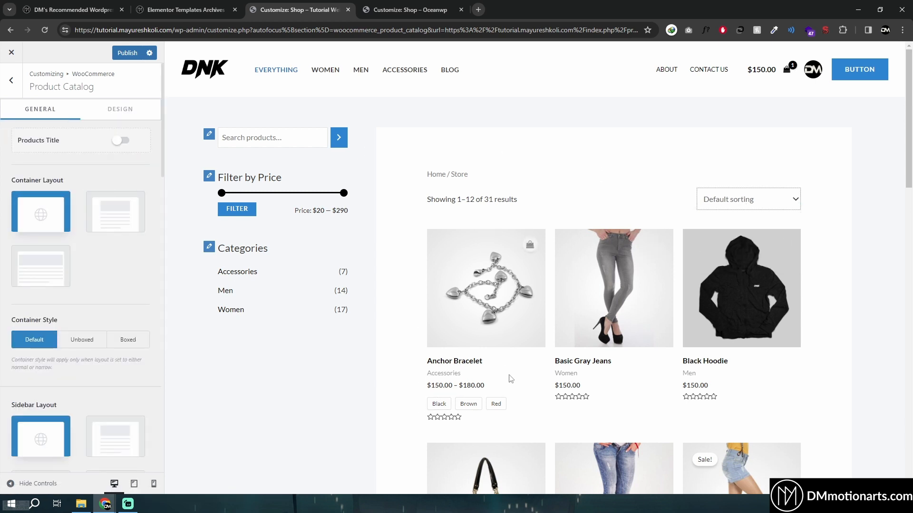
Switch to the OceanWP Customizer and examine the Shop page's product cards, Quick View overlay and sidebar widgets
click(401, 5)
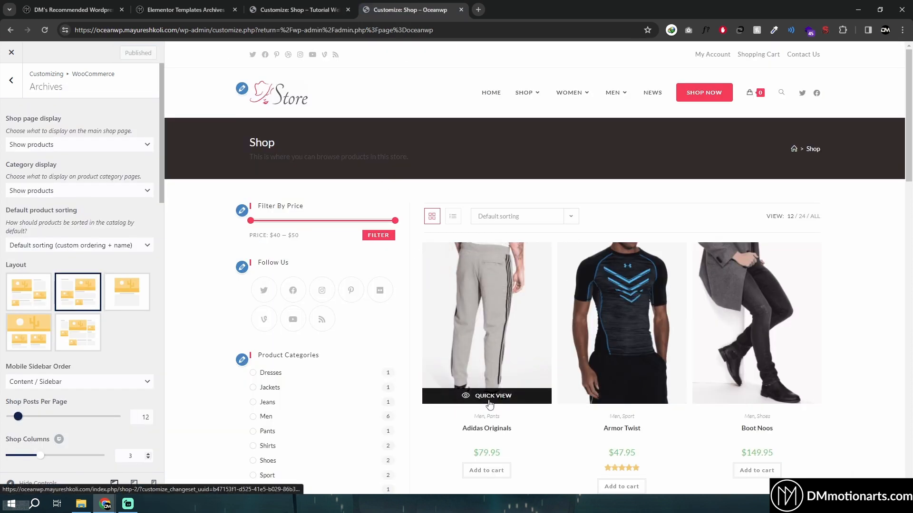
middle_click(416, 297)
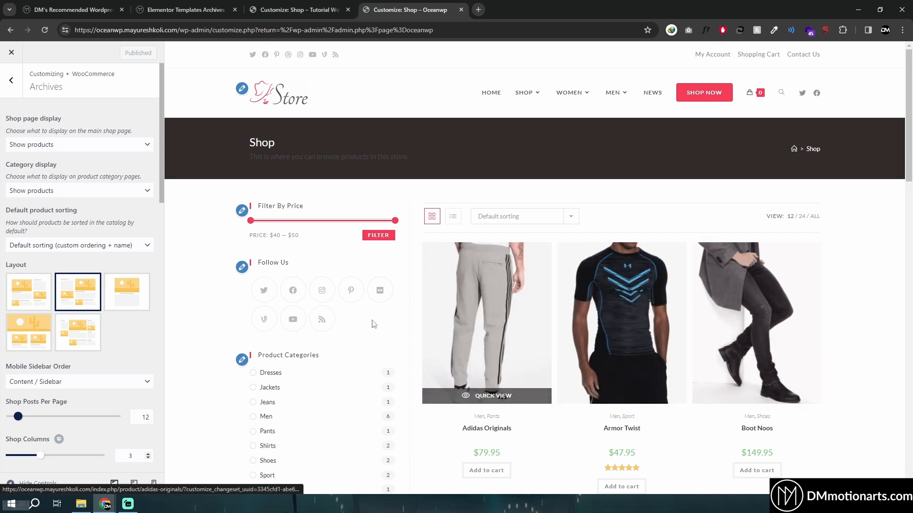
scroll(427, 346, down, 3)
middle_click(412, 356)
scroll(412, 356, up, 3)
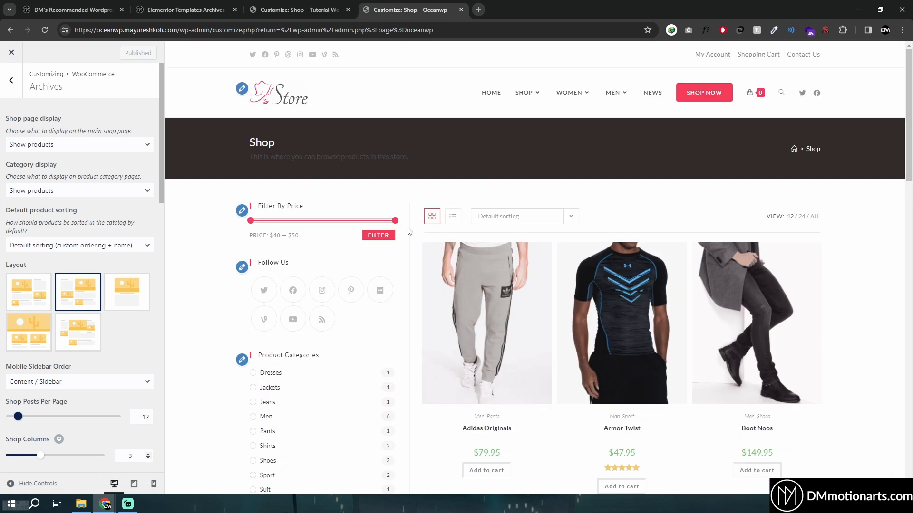
scroll(435, 291, down, 1)
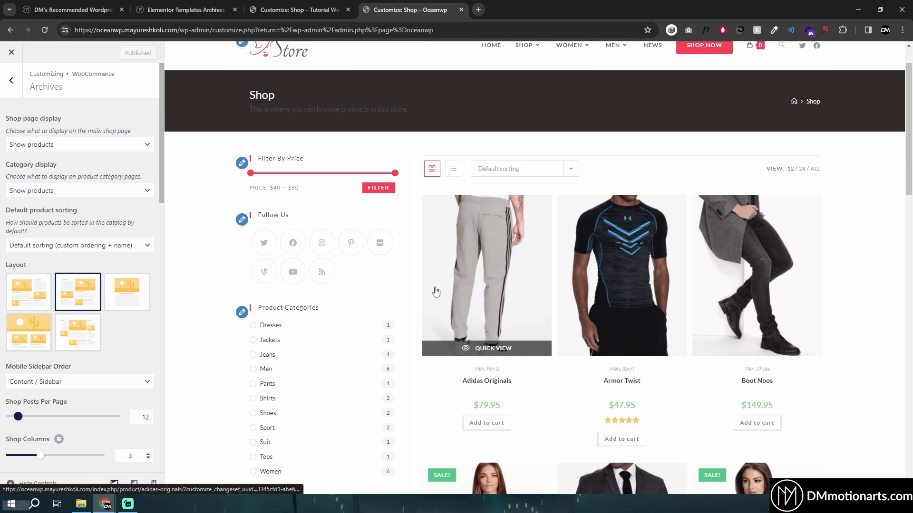
scroll(408, 259, up, 1)
scroll(475, 285, down, 3)
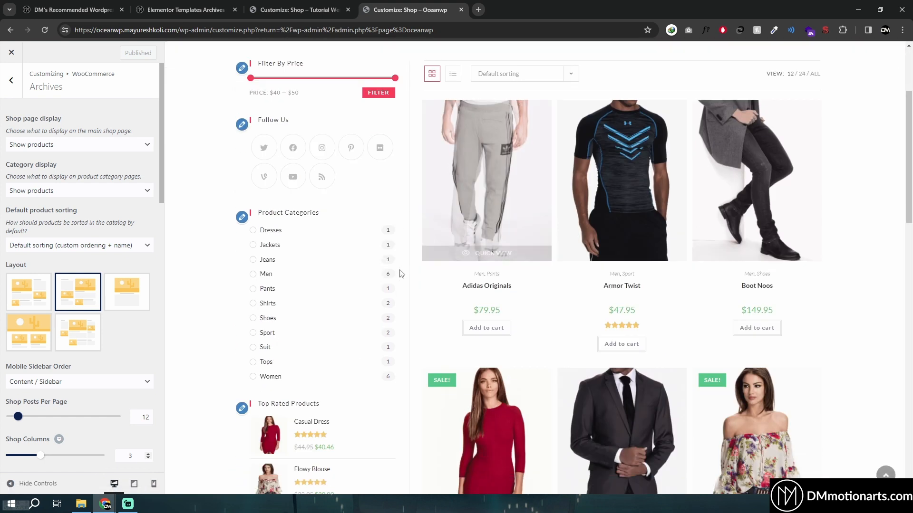
middle_click(415, 268)
scroll(260, 225, up, 3)
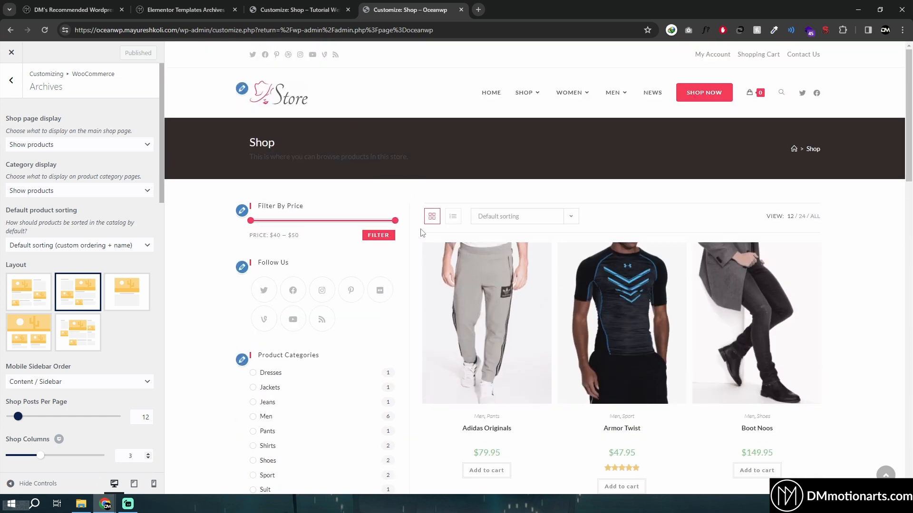
Reopen the WooCommerce Archives section for OceanWP and review its Layout, Shop Columns and Toolbar settings
click(11, 80)
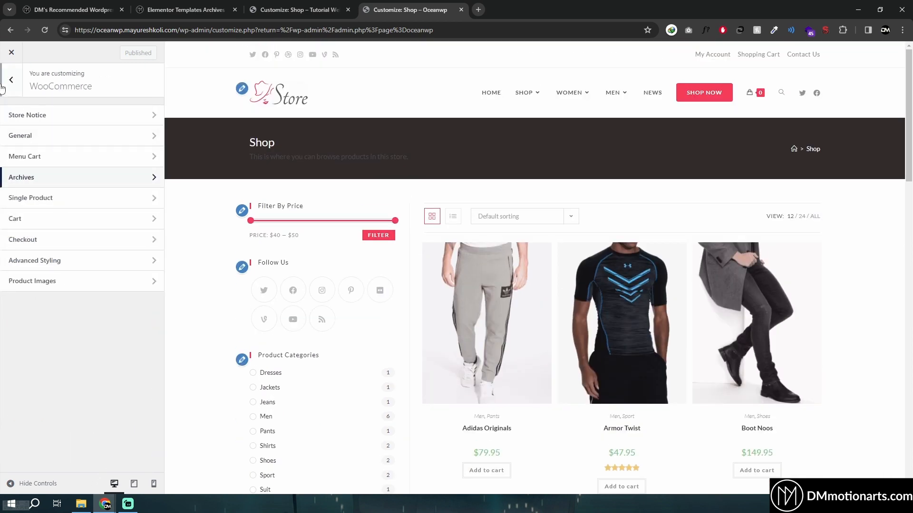
click(11, 80)
click(27, 367)
click(31, 182)
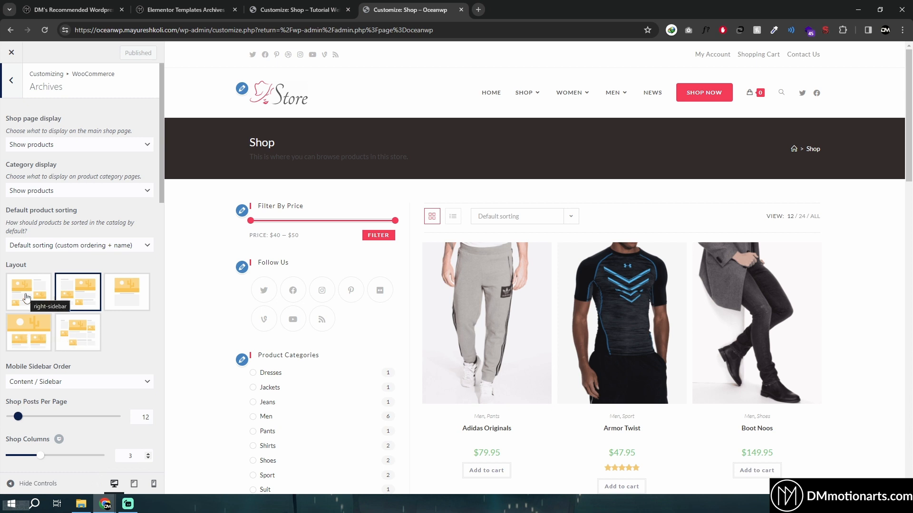
scroll(40, 214, down, 4)
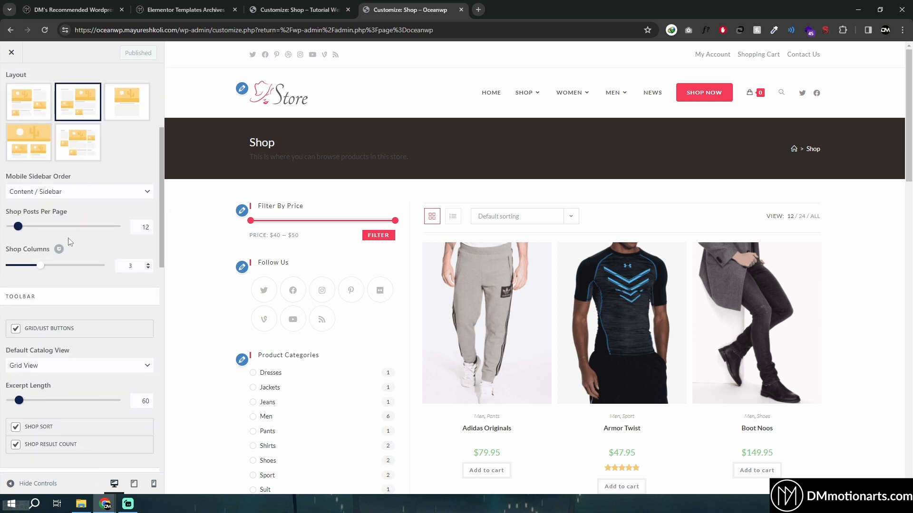
Compare Astra's Product Catalog shop layout settings with OceanWP's Archives settings and product listing
key(ctrl+shift+Tab)
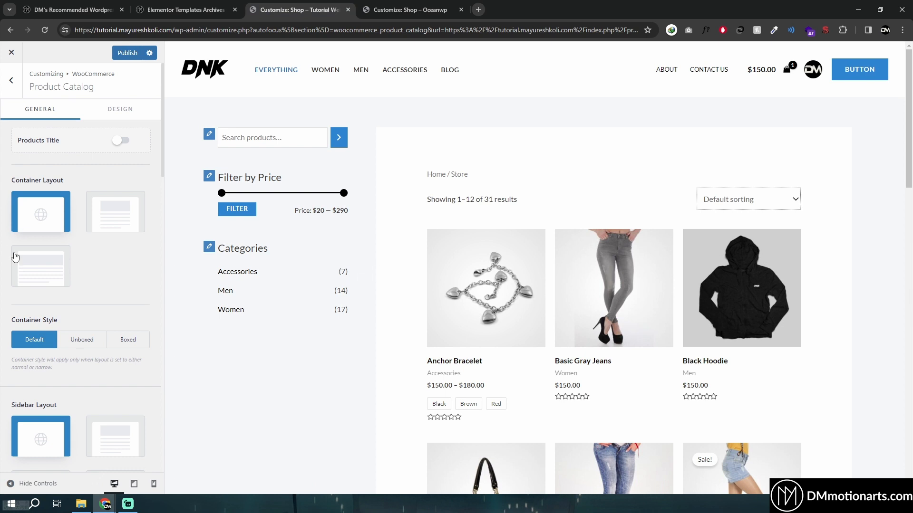
scroll(14, 281, down, 8)
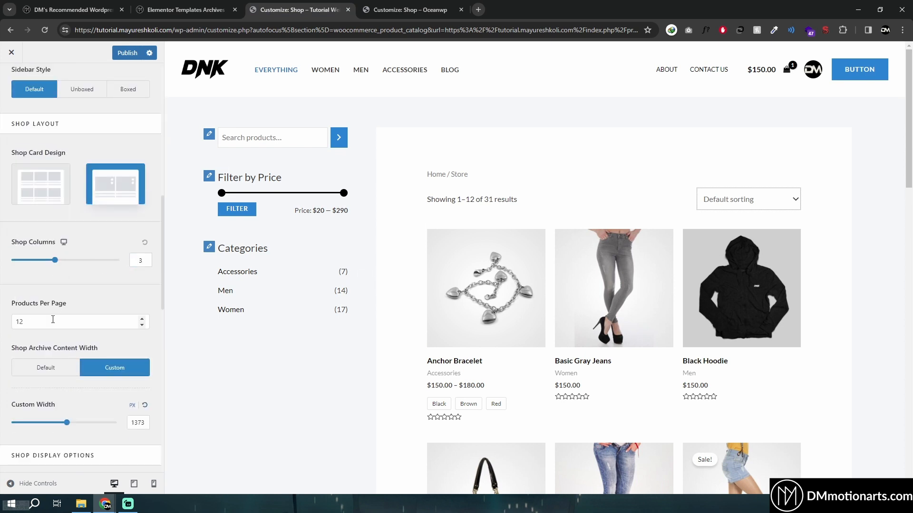
key(ctrl+Tab)
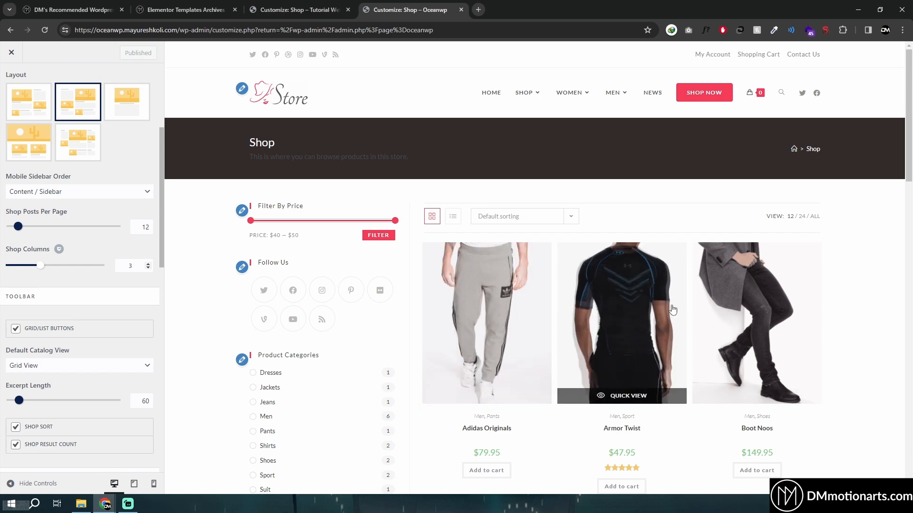
scroll(672, 310, down, 9)
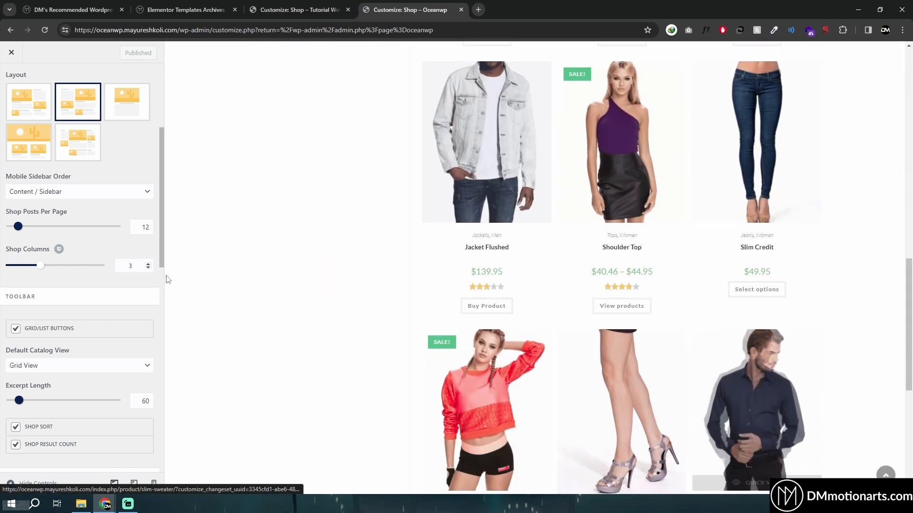
Inspect the Default Catalog View choices in OceanWP's shop toolbar settings, keeping Grid View
click(55, 367)
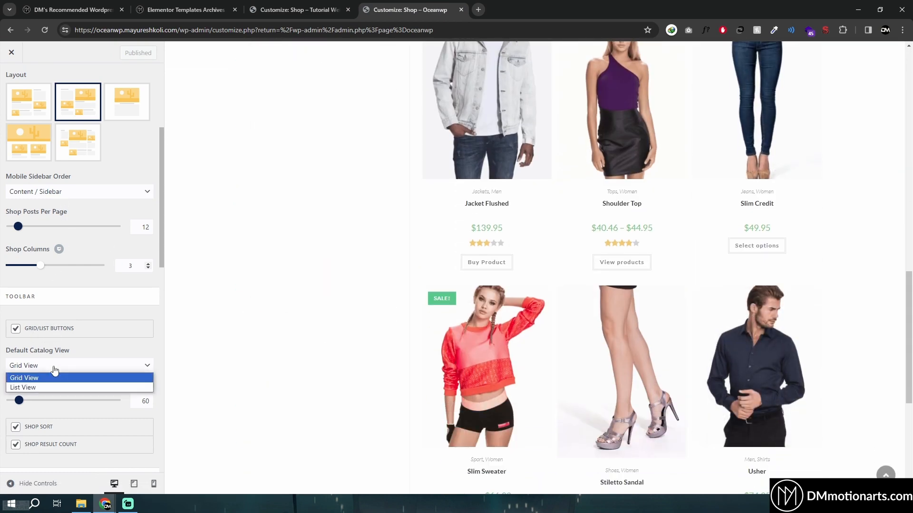
click(145, 355)
scroll(269, 345, up, 14)
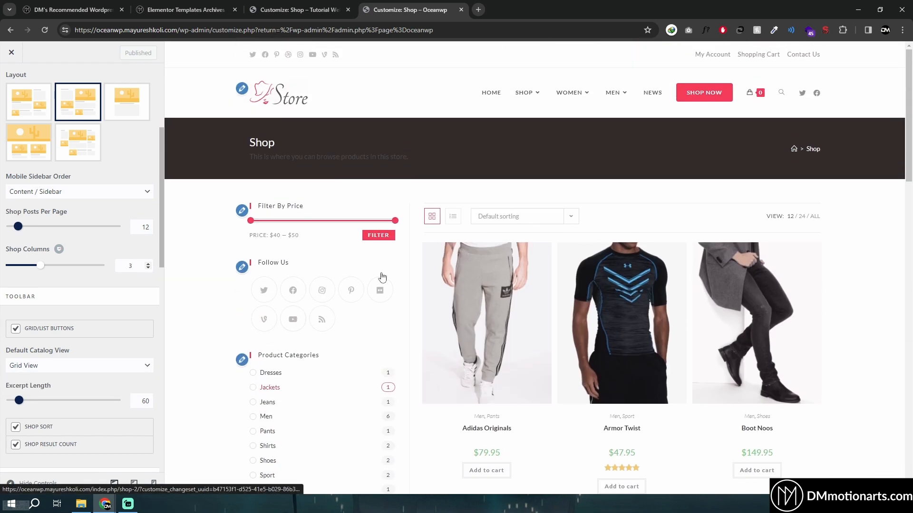
Compare the Astra store page with the OceanWP Shop page, previewing the OceanWP products in list view and returning to grid view
click(327, 12)
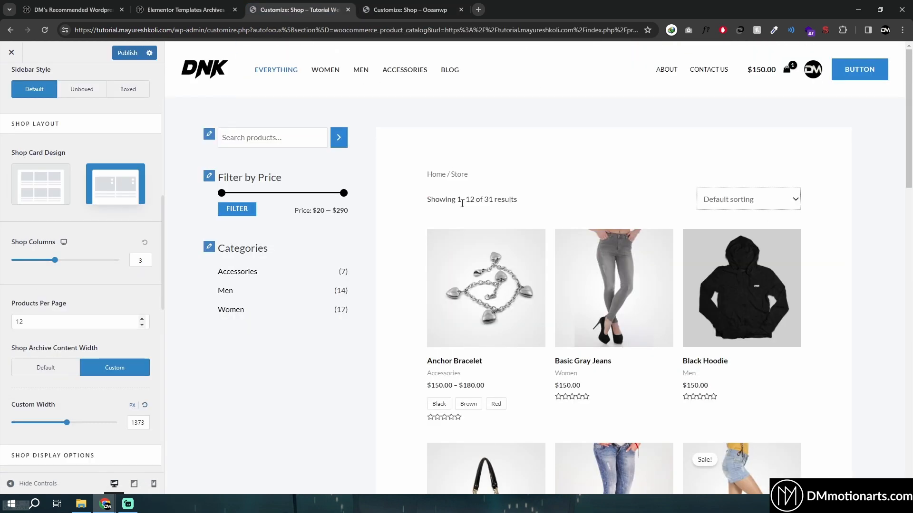
click(374, 3)
click(335, 6)
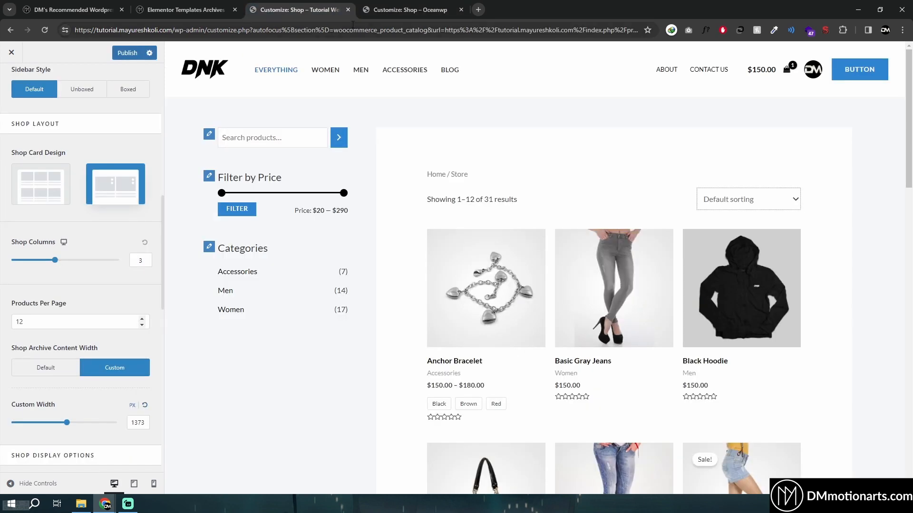
click(396, 4)
click(459, 218)
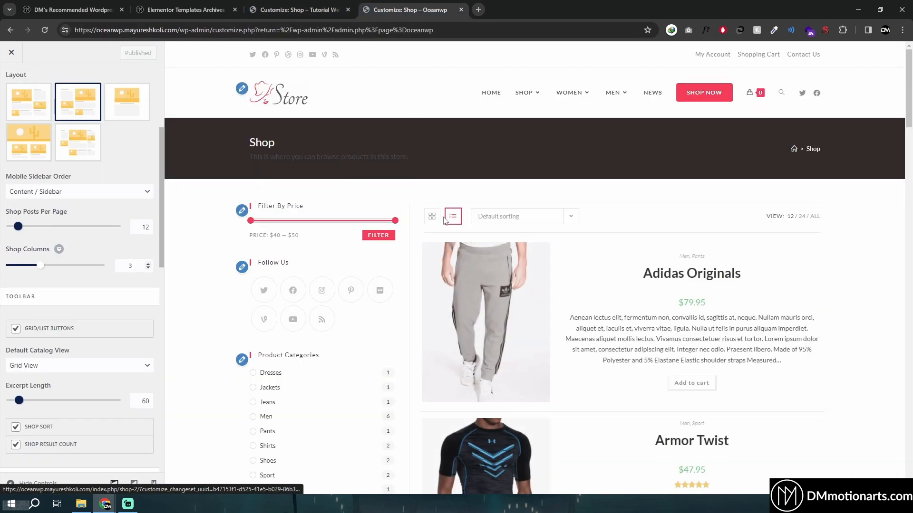
click(432, 217)
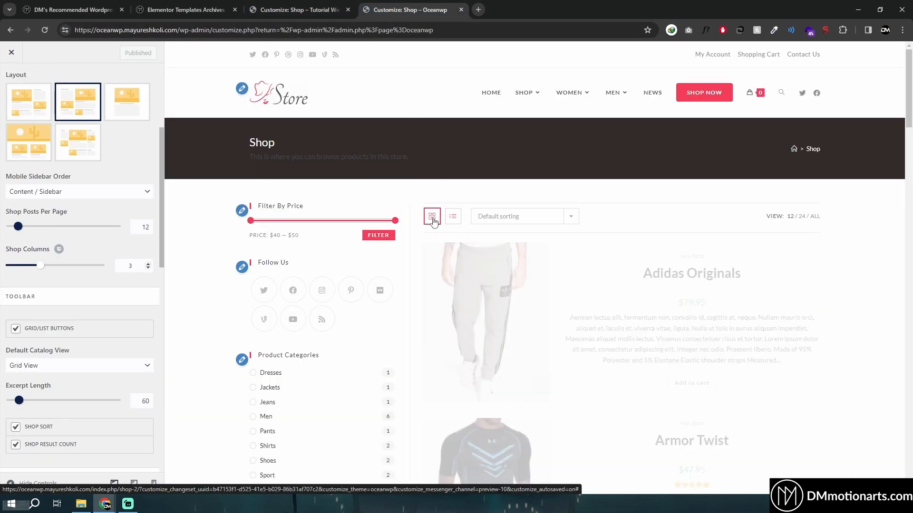
Preview the OceanWP products in list view, restore grid view, and compare the Shop page with the Astra store page
click(453, 217)
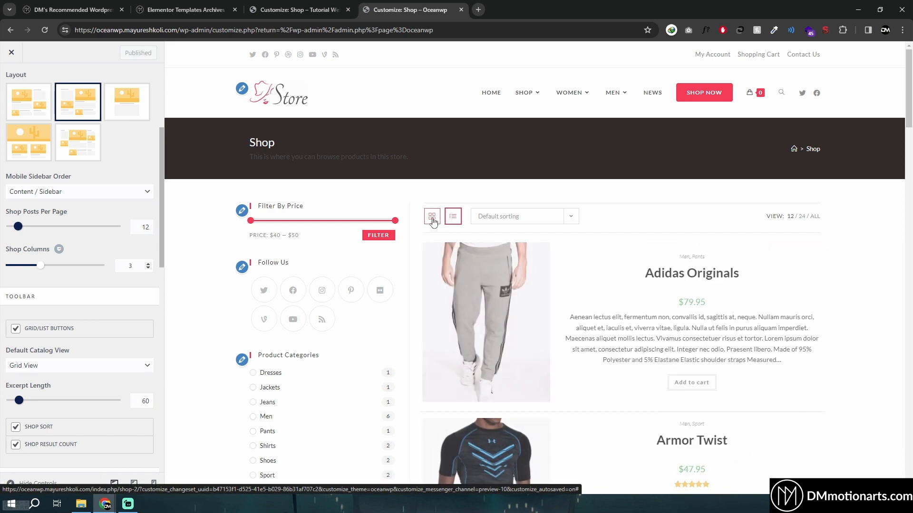
click(432, 217)
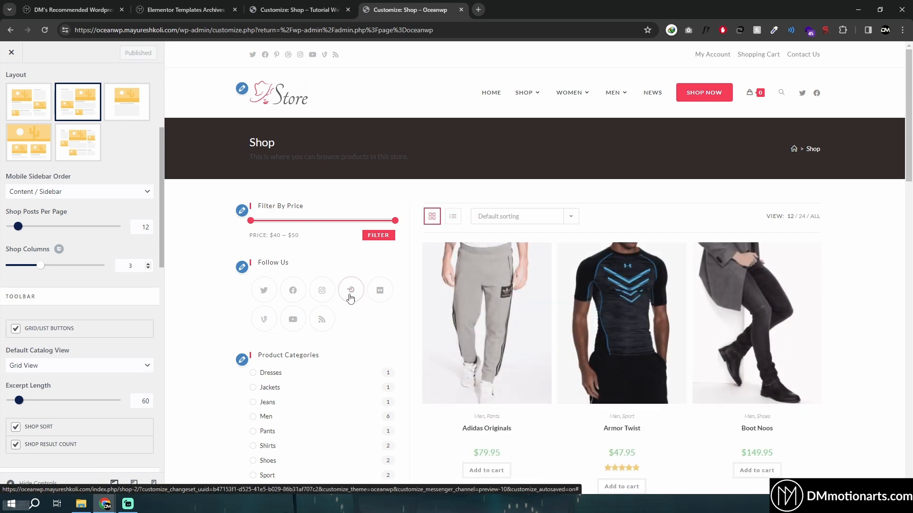
click(322, 6)
click(387, 6)
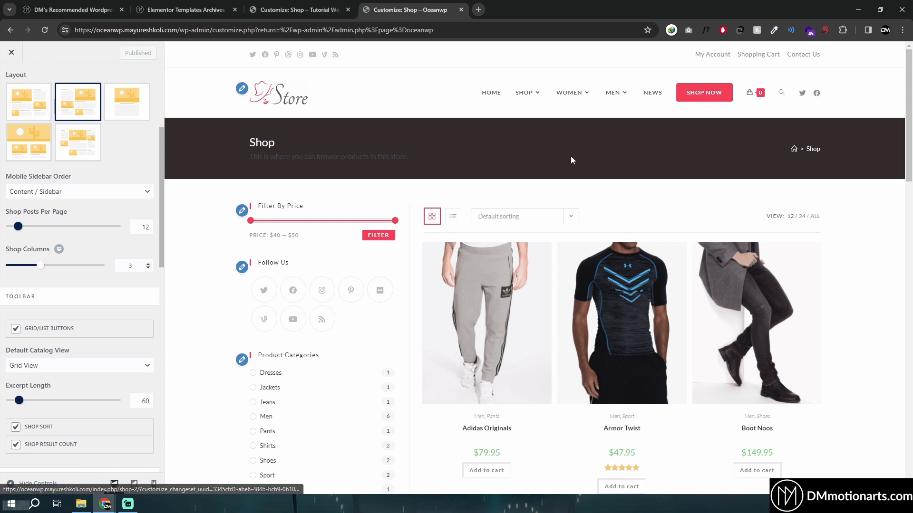
key(ctrl+shift+Tab)
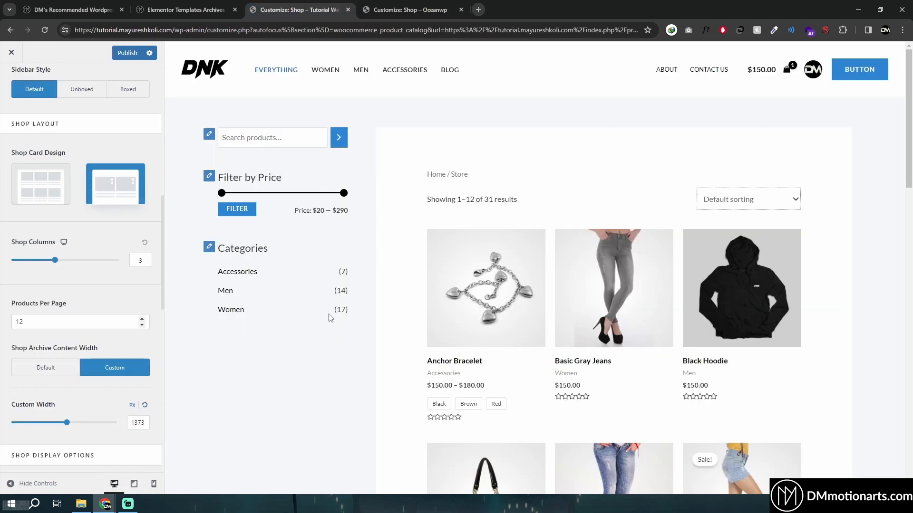
click(393, 5)
key(ctrl+shift+Tab)
key(ctrl+Tab)
Compare the OceanWP shop sidebar widgets, from price filter to top rated products, with the Astra store's sidebar
scroll(222, 311, down, 7)
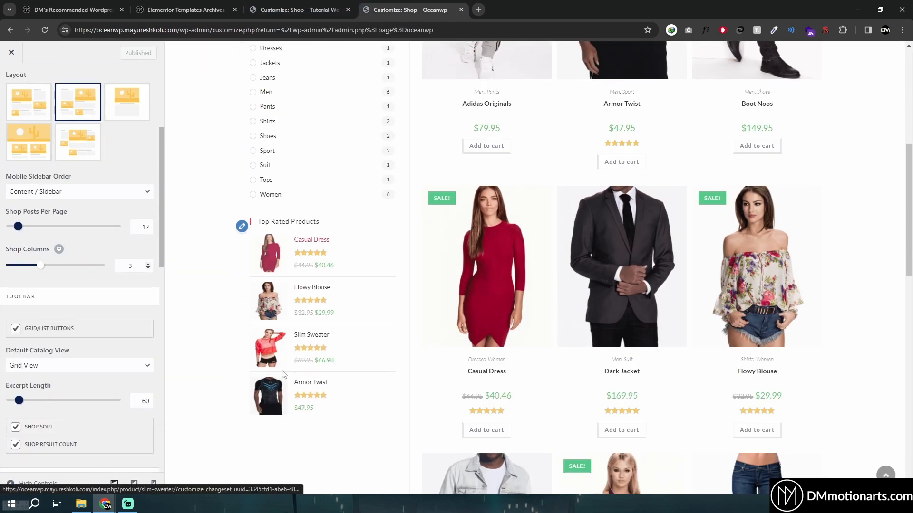
key(ctrl+shift+Tab)
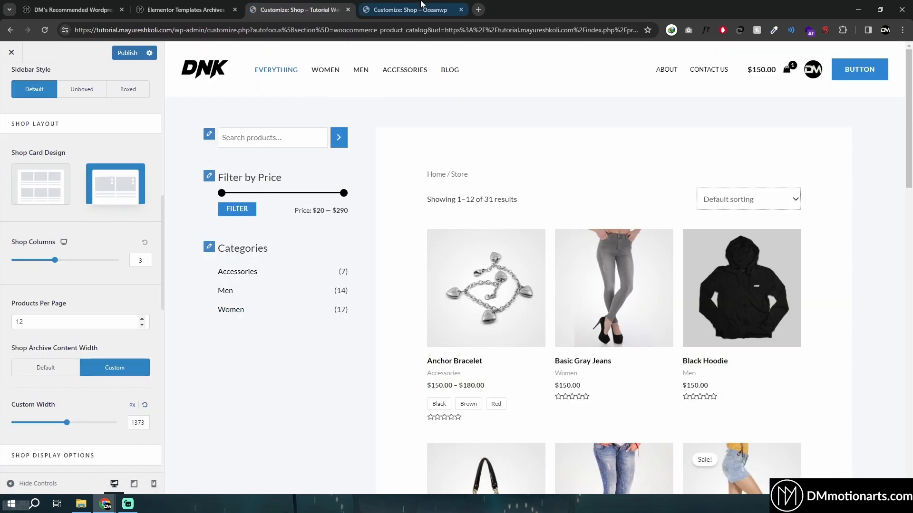
key(ctrl+Tab)
scroll(324, 307, up, 7)
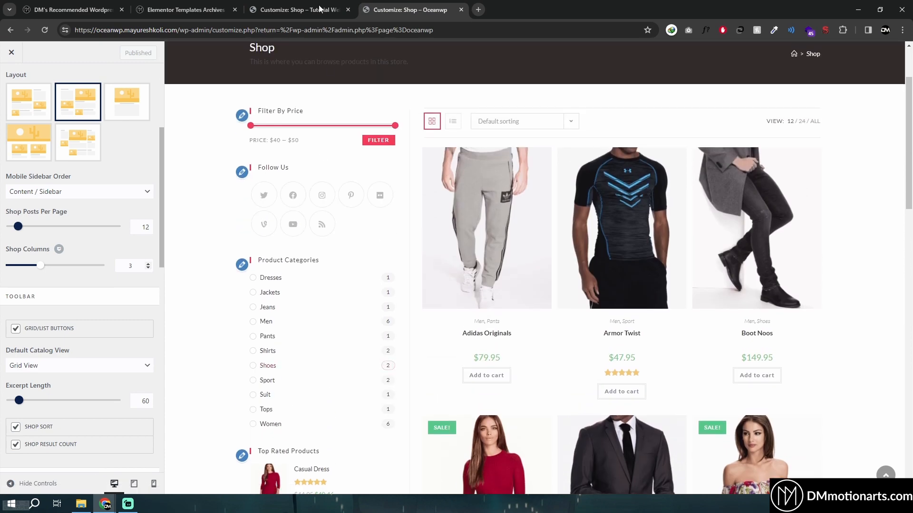
key(ctrl+shift+Tab)
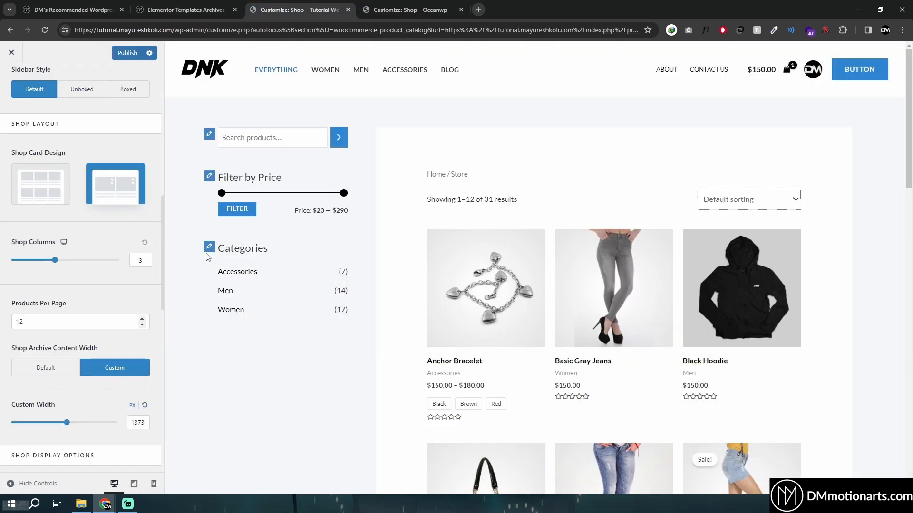
key(ctrl+Tab)
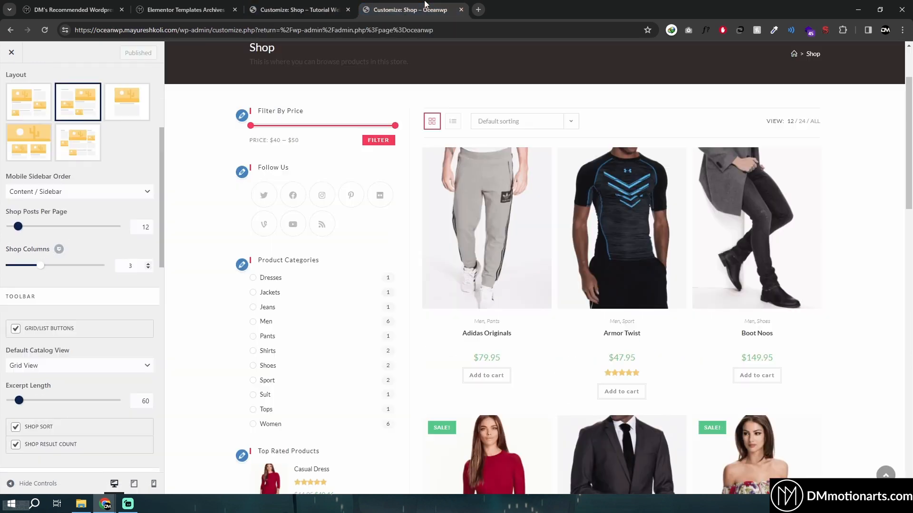
key(ctrl+shift+Tab)
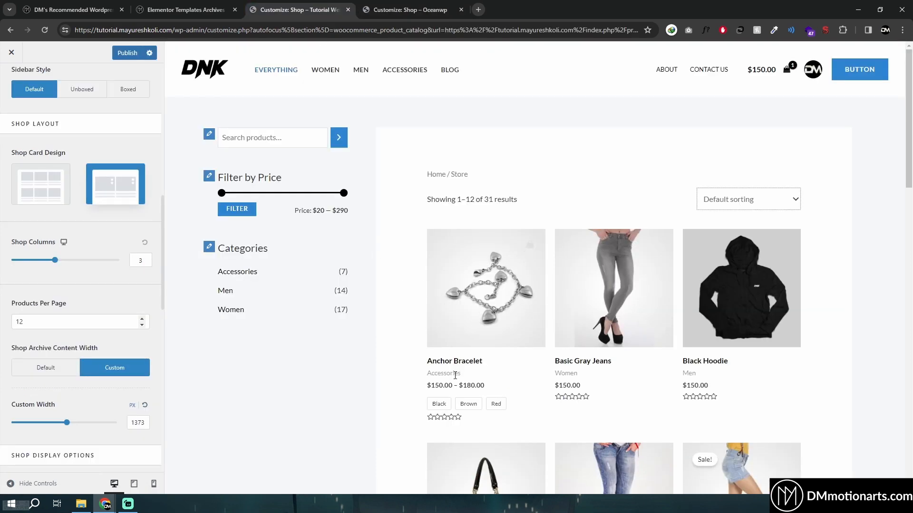
Compare the product cards in Astra's store grid with those in OceanWP's Shop grid
scroll(617, 367, down, 2)
key(ctrl+Tab)
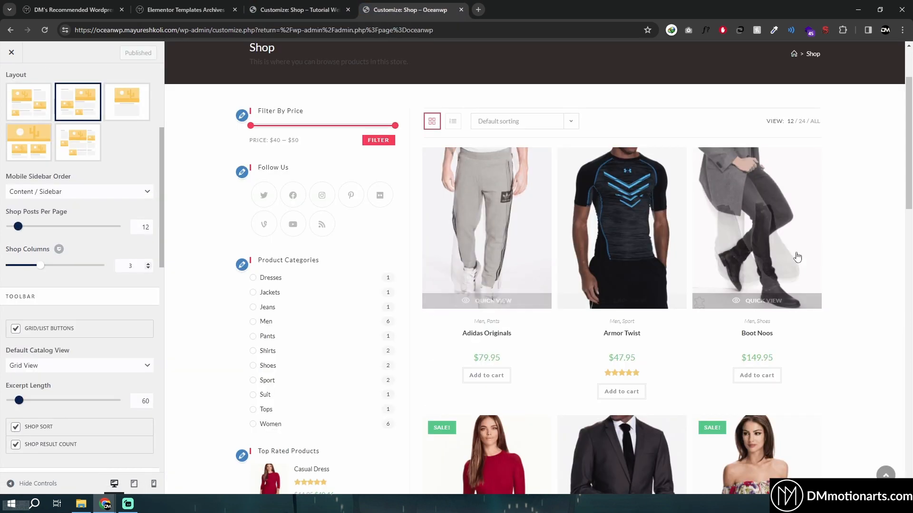
scroll(492, 365, down, 8)
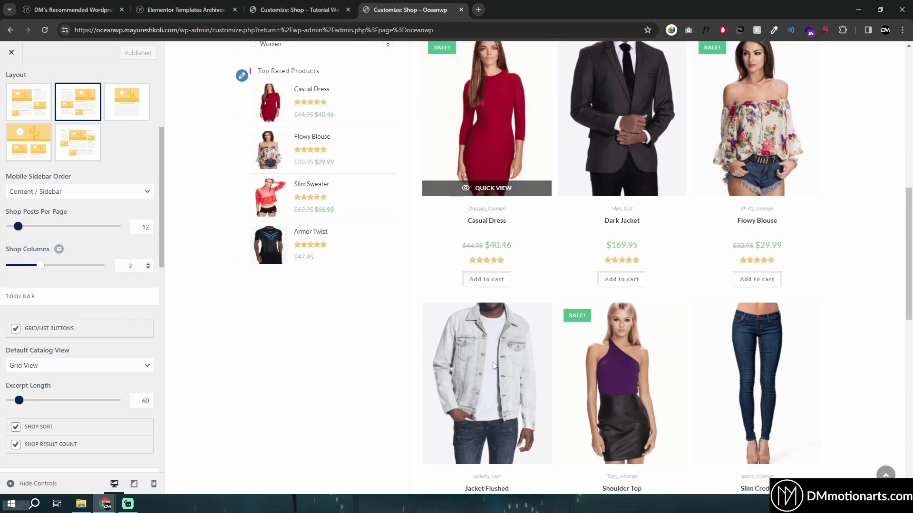
key(ctrl+shift+Tab)
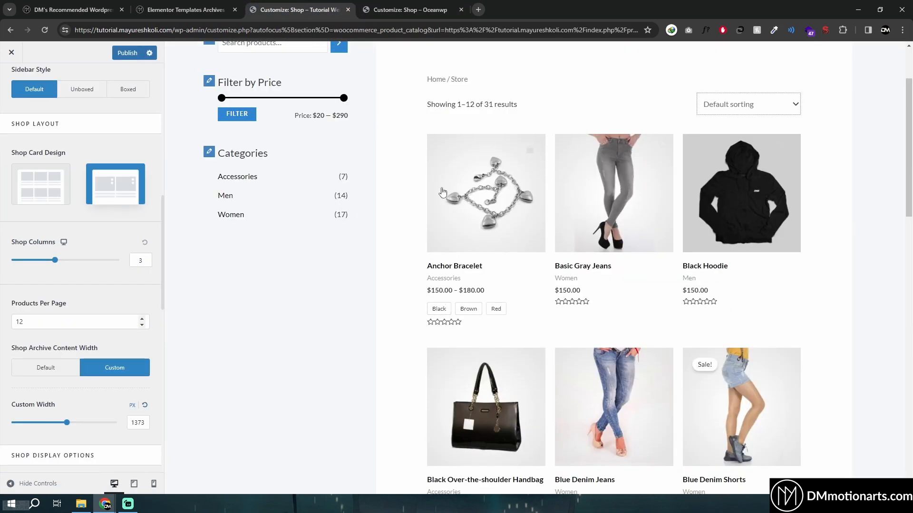
key(ctrl+Tab)
scroll(421, 316, up, 8)
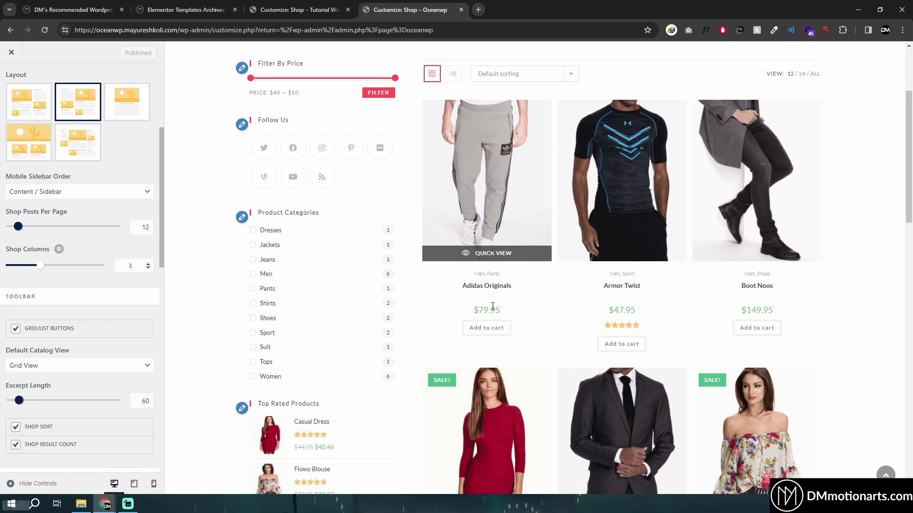
Return to OceanWP's main customizer sections and reopen the WooCommerce Archives settings
scroll(81, 190, up, 5)
click(12, 79)
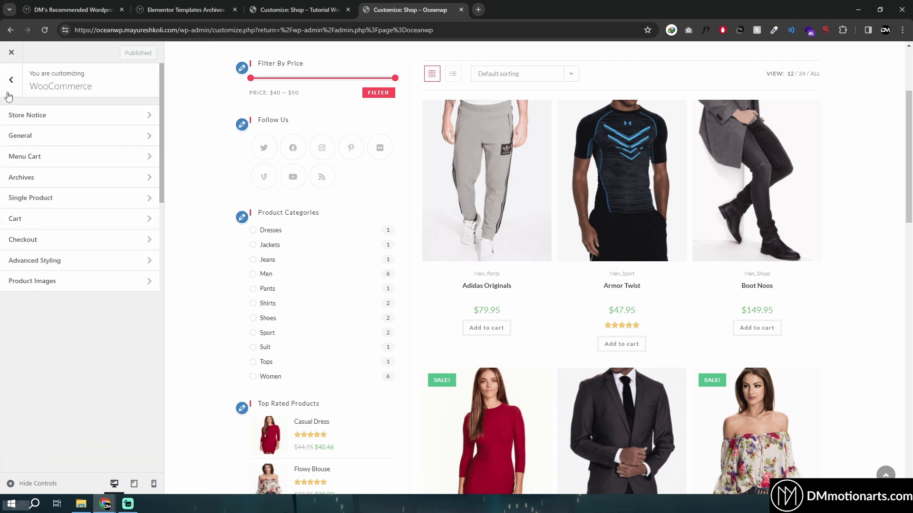
scroll(46, 440, down, 1)
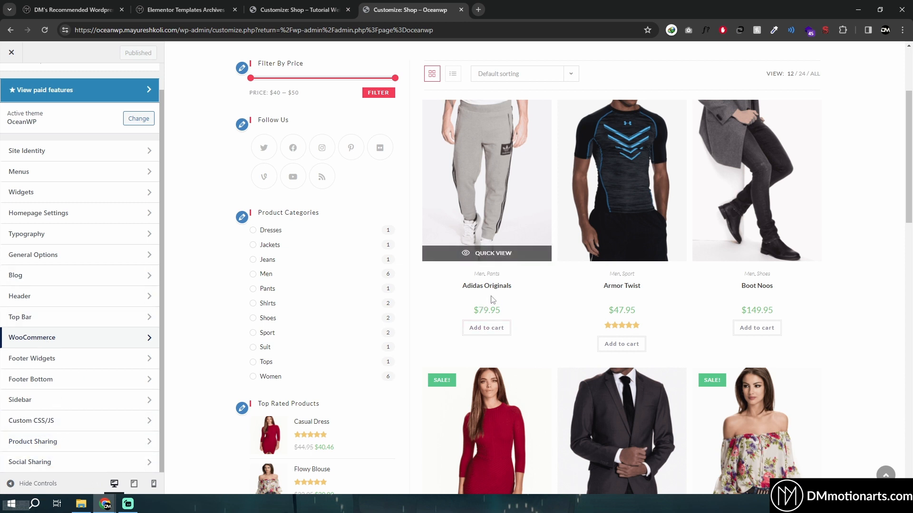
click(42, 339)
click(35, 185)
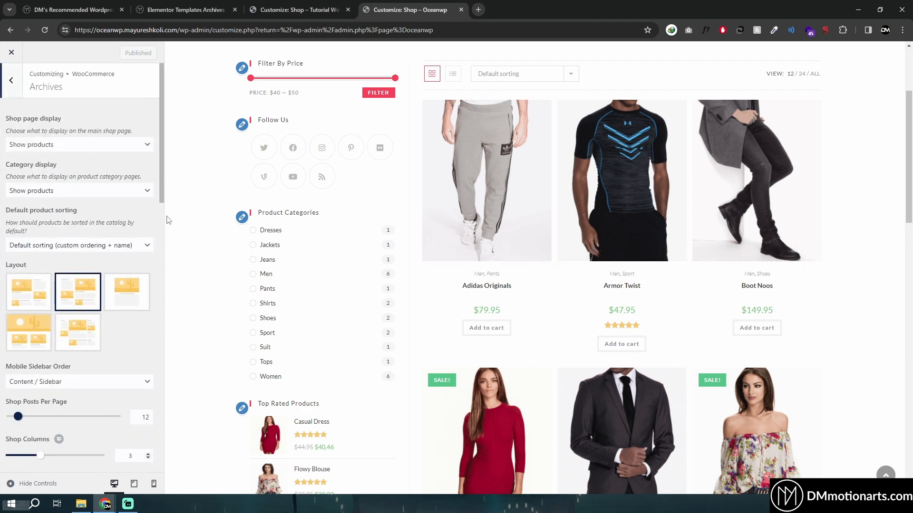
Check Astra's product cards against OceanWP's, and browse the Adidas Originals images in OceanWP's Quick View
scroll(505, 218, up, 3)
click(299, 10)
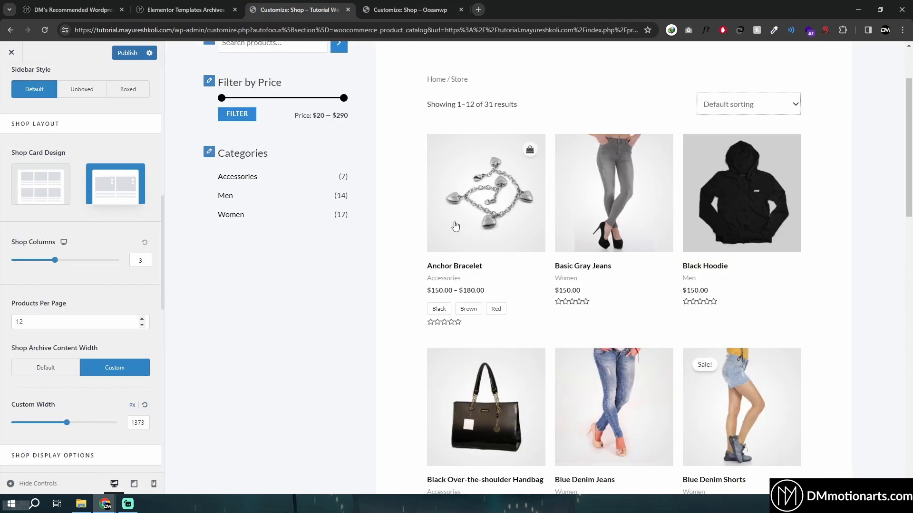
click(393, 9)
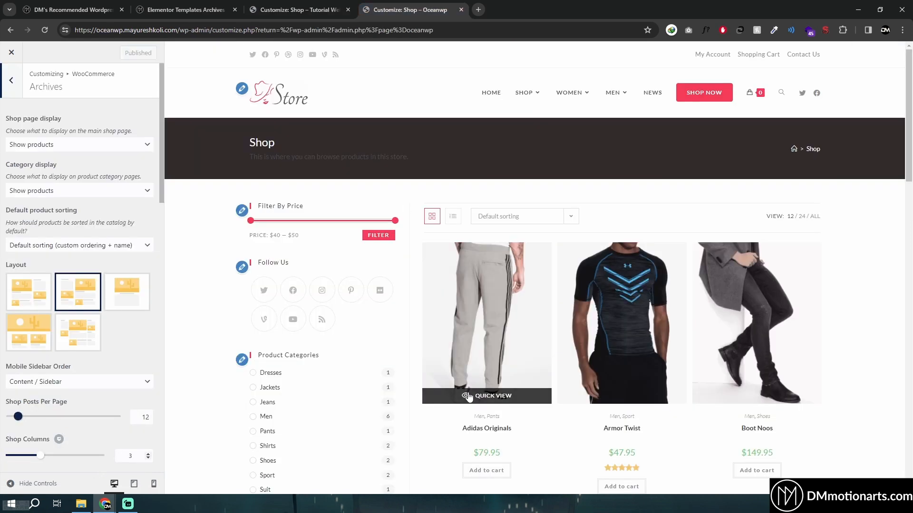
click(468, 396)
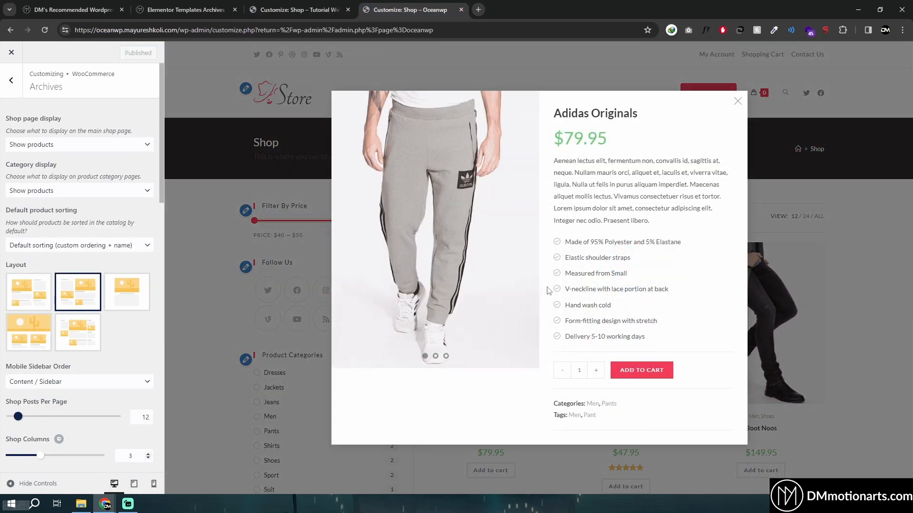
click(527, 231)
click(527, 233)
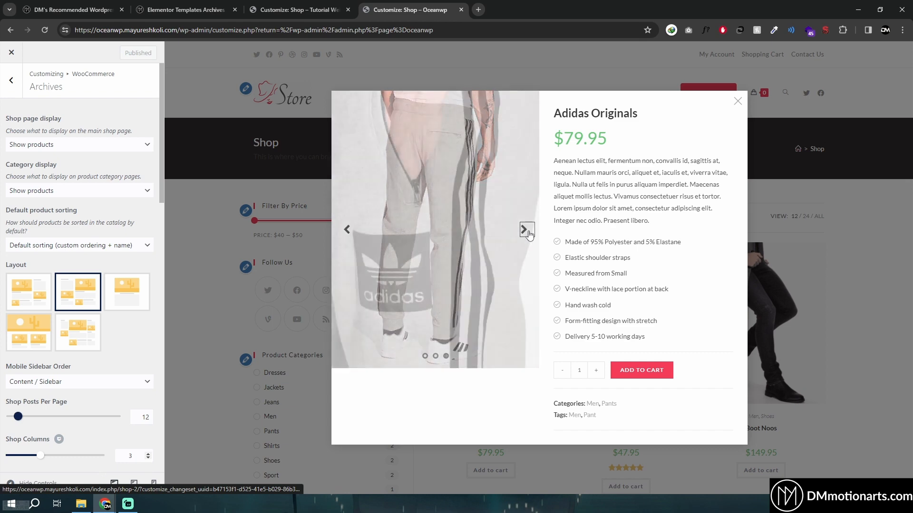
click(526, 232)
Reopen the Archives settings, close the product quick view, and review the Products options down to Display Quick View Button
click(10, 80)
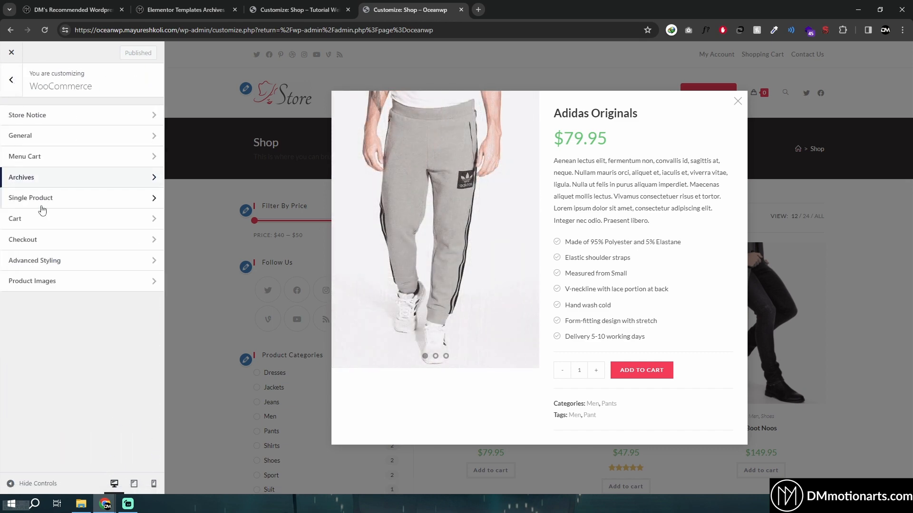
click(31, 177)
scroll(2, 318, down, 10)
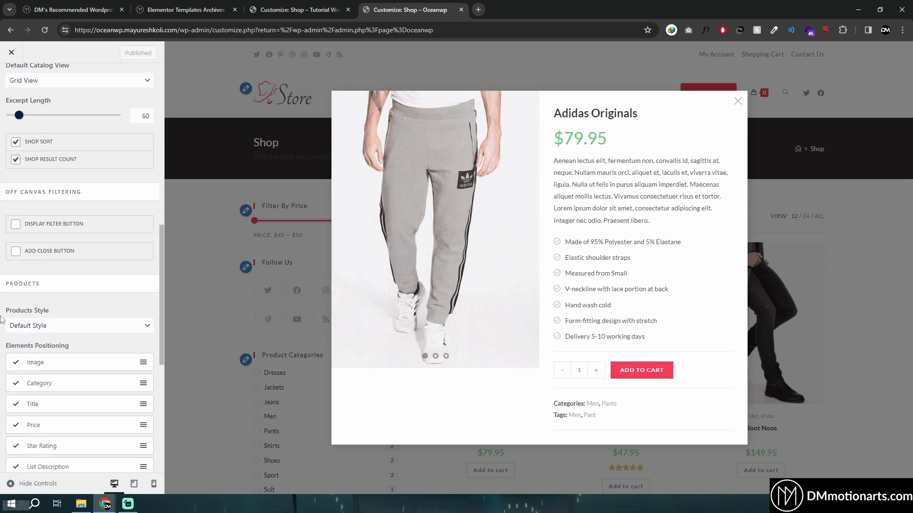
click(250, 289)
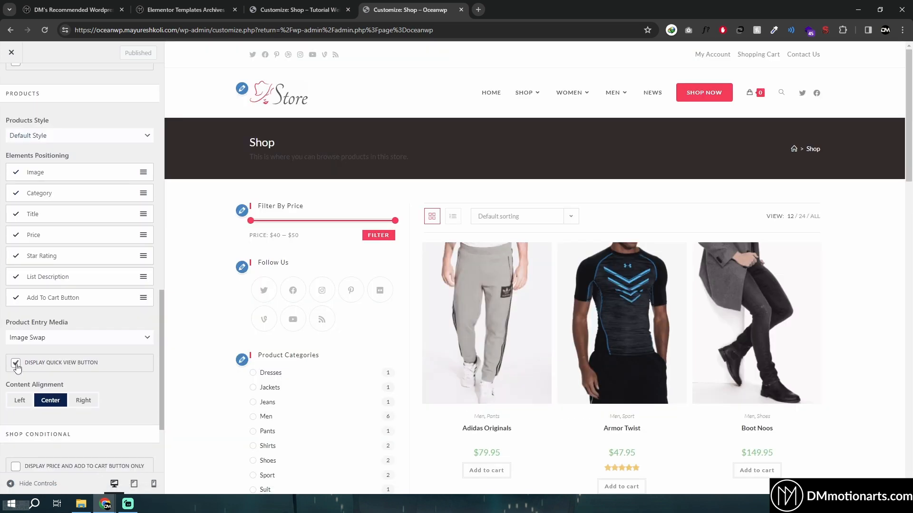
scroll(18, 367, down, 1)
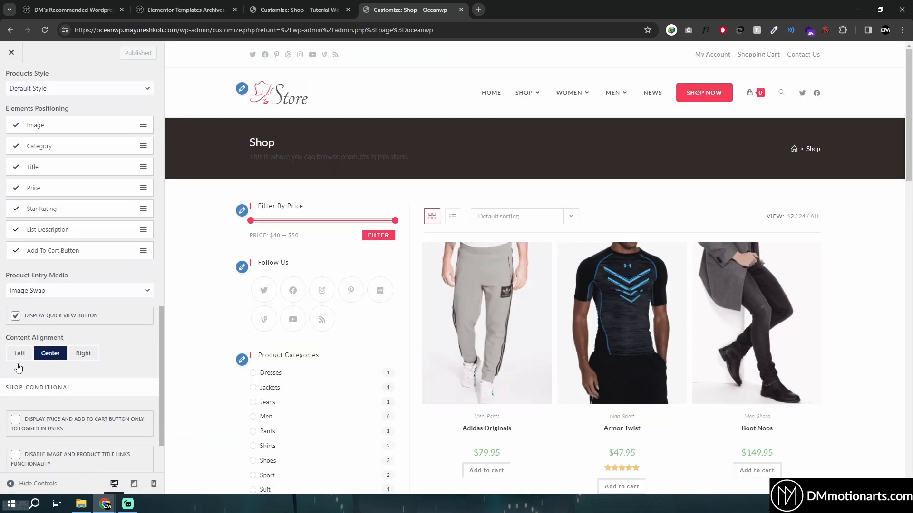
Preview Adidas Originals and Armor Twist in Quick View, browsing the Armor Twist images before closing it
click(492, 401)
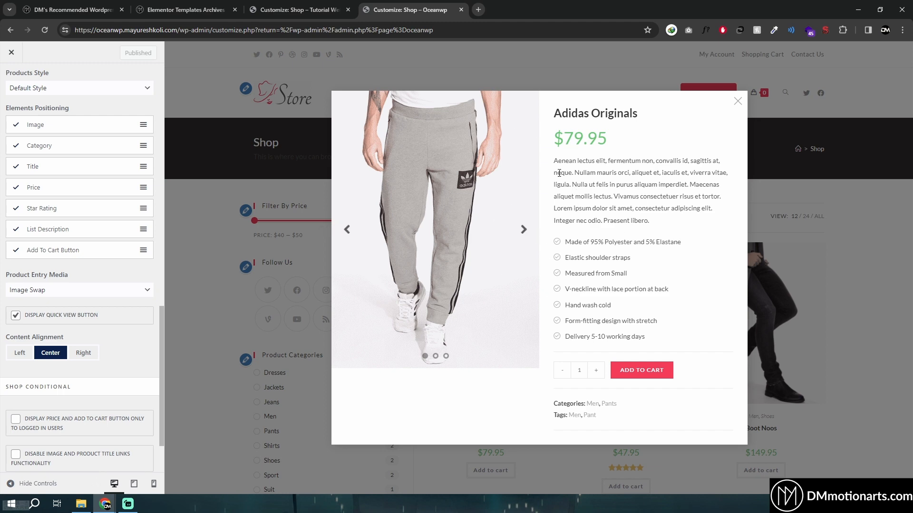
click(737, 100)
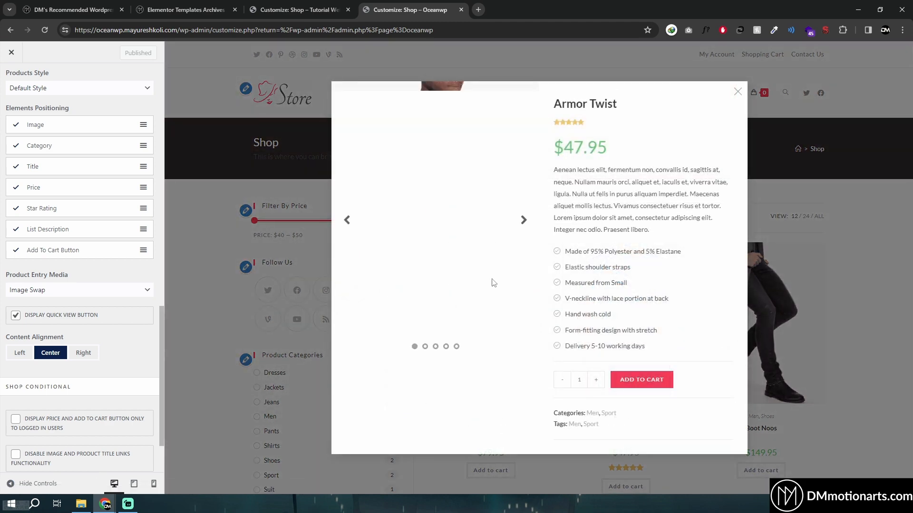
click(528, 223)
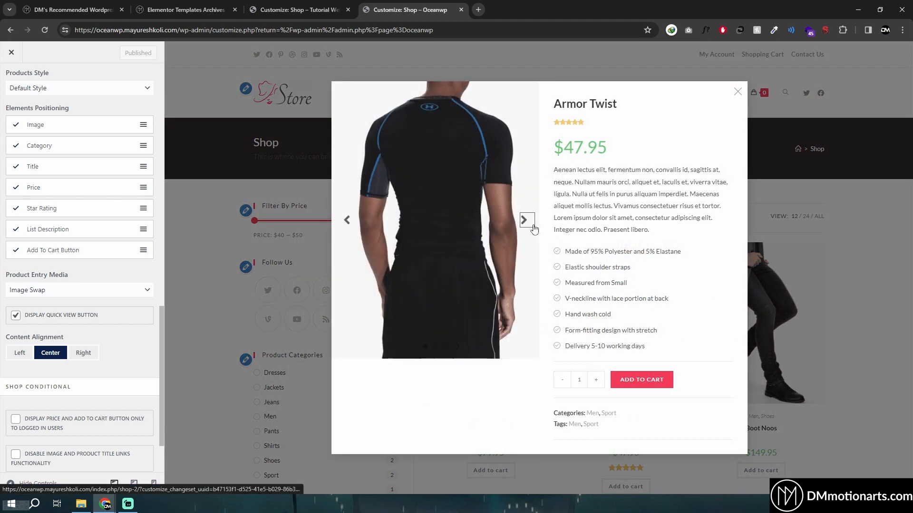
click(529, 225)
click(736, 92)
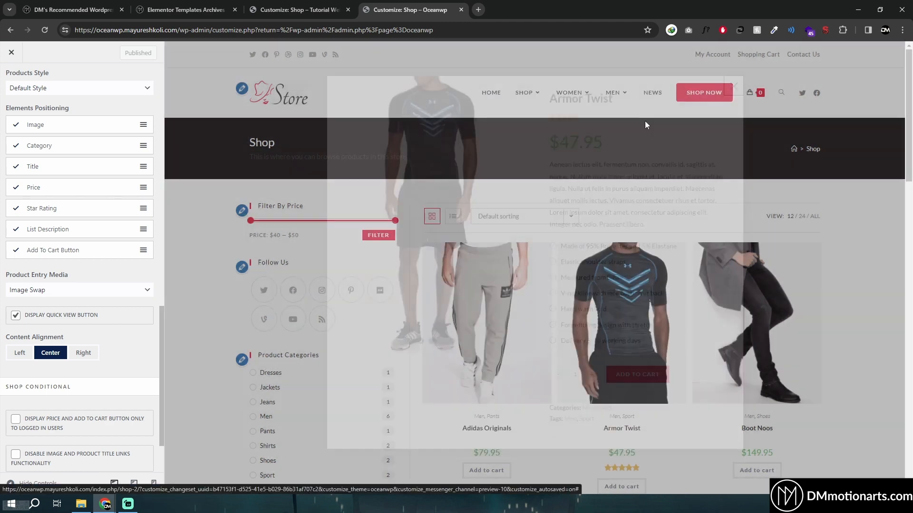
Inspect the Product Entry Media choices, keeping Image Swap, and examine the product image sliders on the DMmotionarts Elementor Templates archive
click(38, 293)
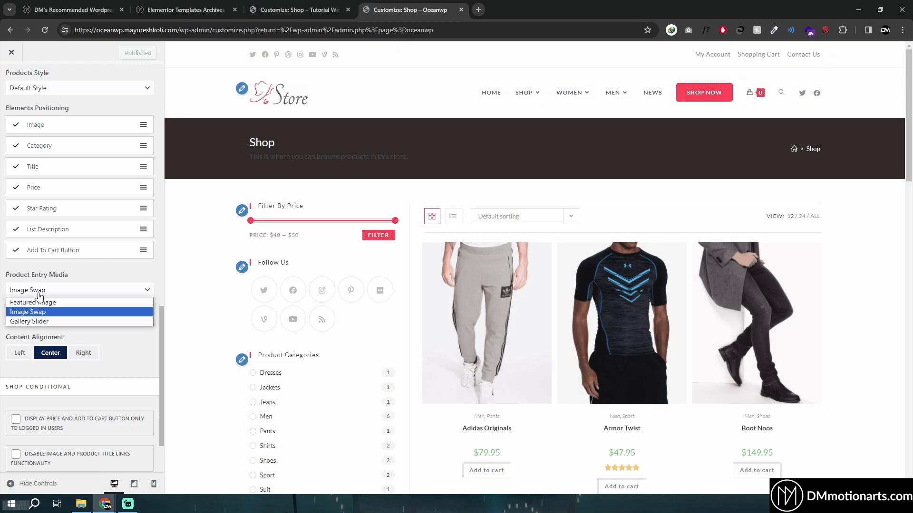
click(39, 297)
click(182, 8)
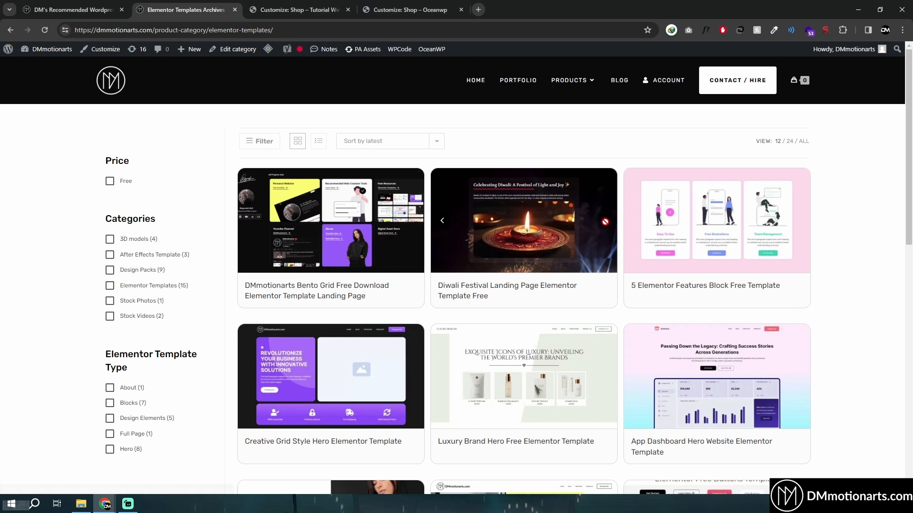
click(443, 221)
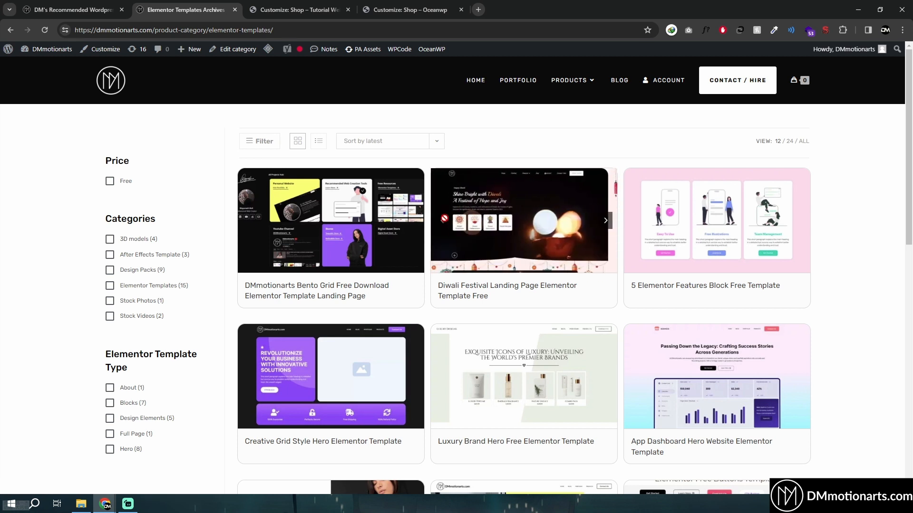
click(799, 221)
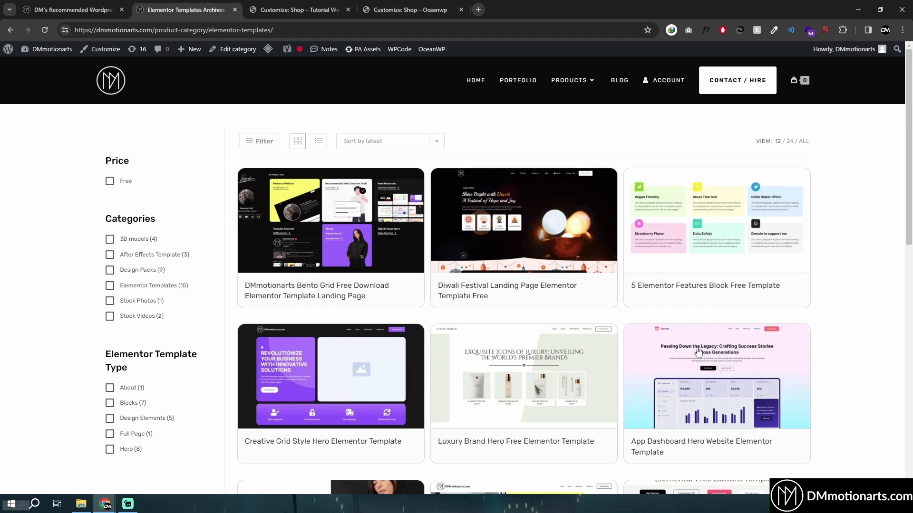
scroll(397, 312, down, 5)
scroll(604, 303, down, 5)
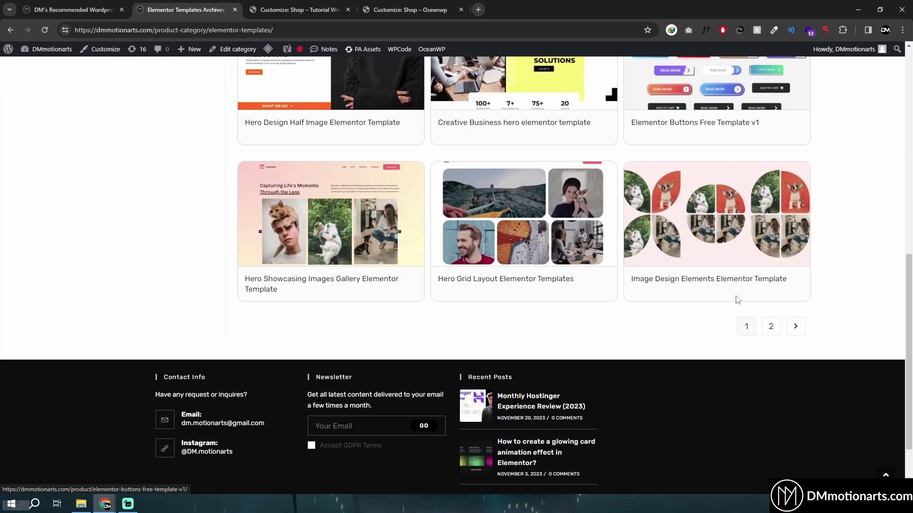
scroll(780, 337, up, 4)
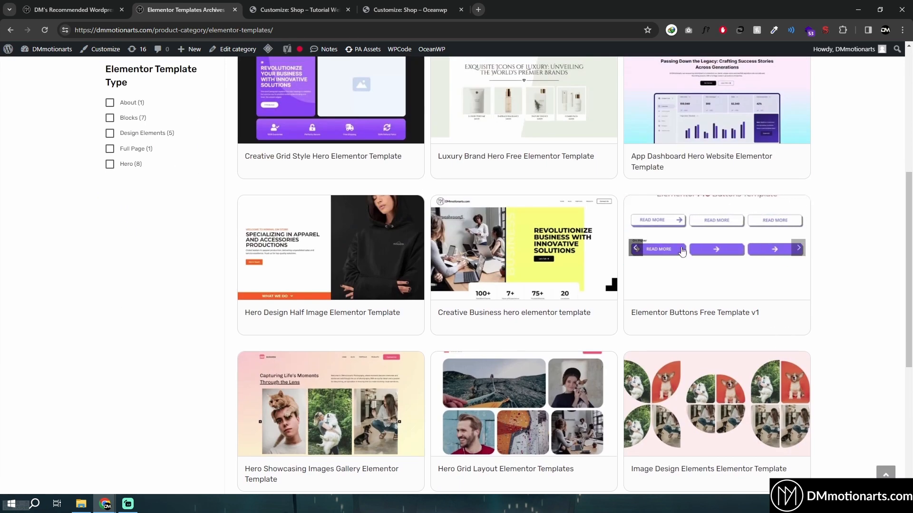
Examine the product cards across the Elementor Templates archive, and return to OceanWP's shop customizer
scroll(534, 284, up, 5)
scroll(533, 283, up, 1)
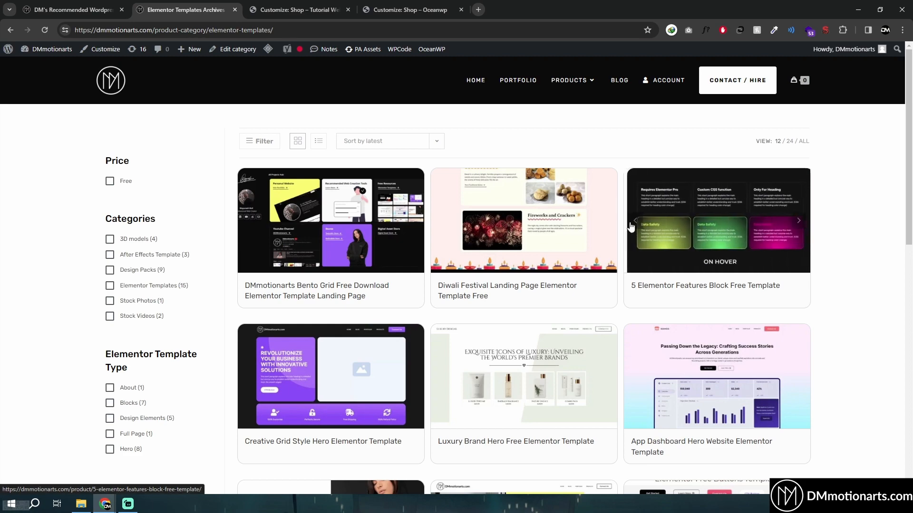
scroll(515, 302, down, 8)
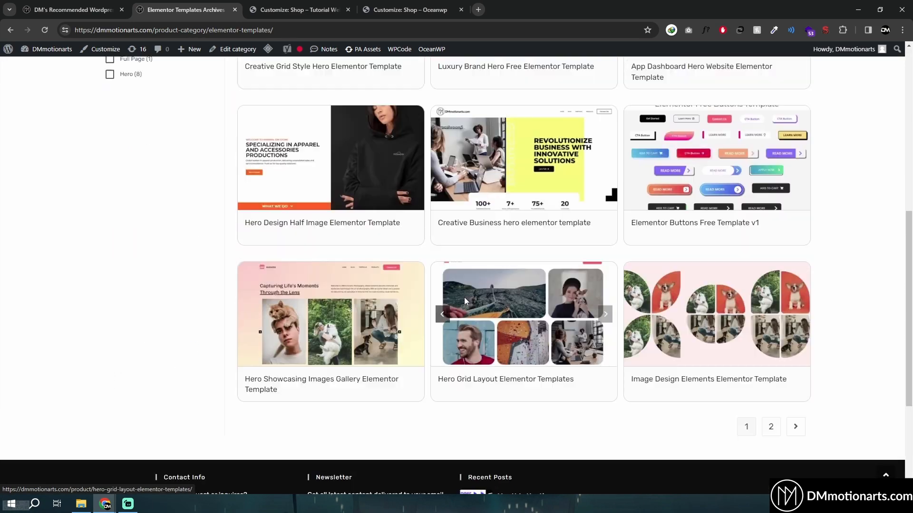
scroll(464, 297, up, 10)
click(383, 6)
key(ctrl+shift+Tab)
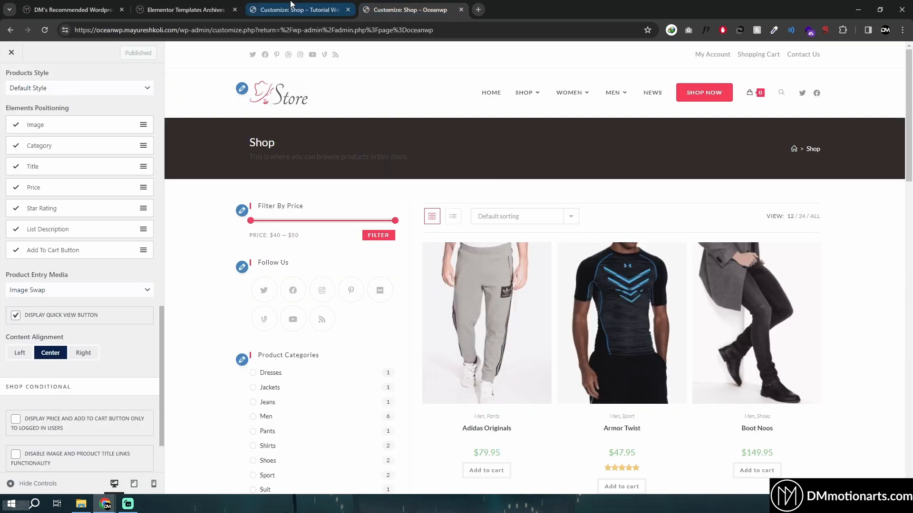
click(398, 6)
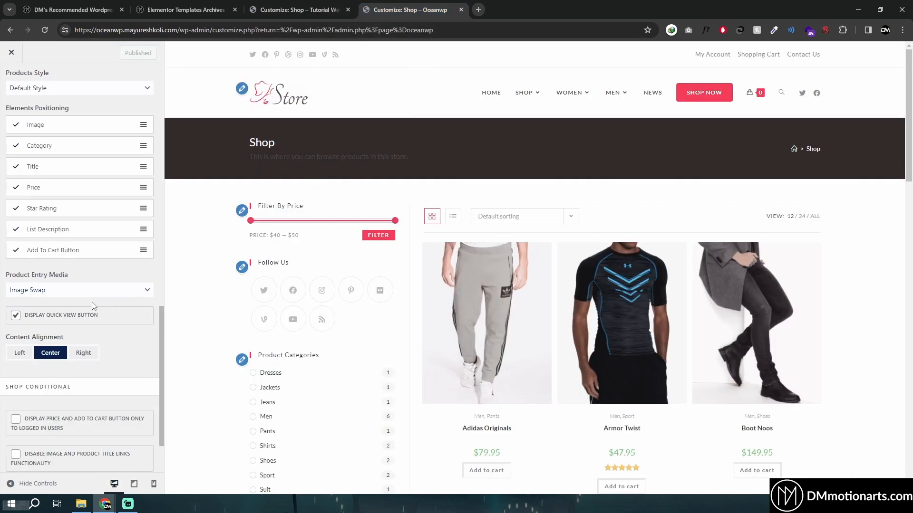
Review OceanWP's Shop Conditional and Pagination Style options, keeping Standard, and check the end of the product listing
scroll(2, 309, down, 2)
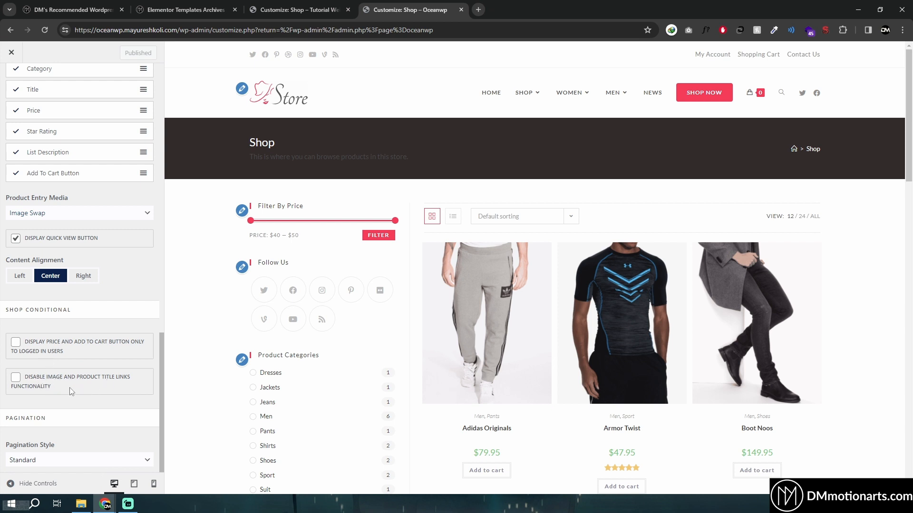
scroll(202, 342, down, 2)
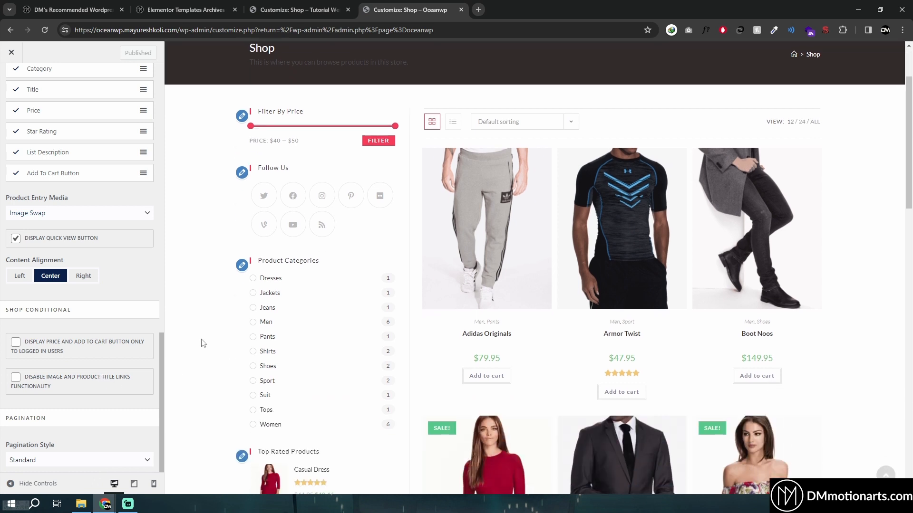
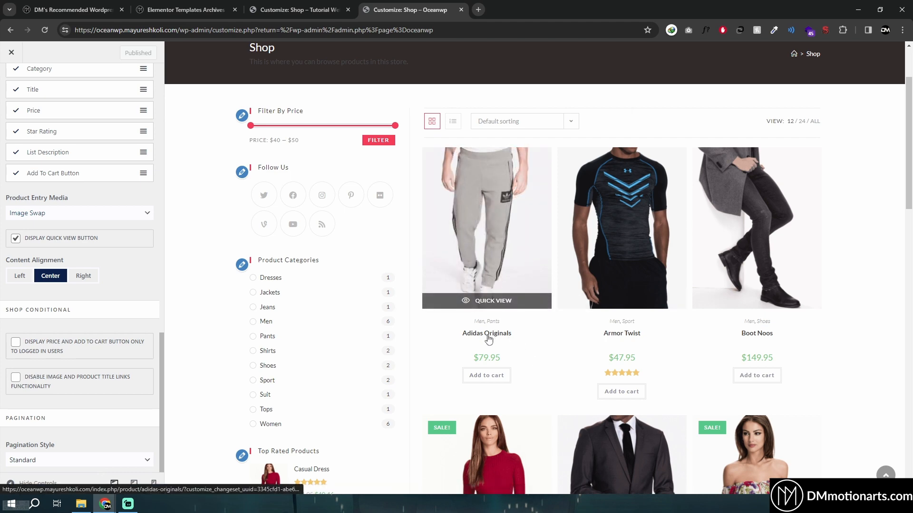
click(122, 460)
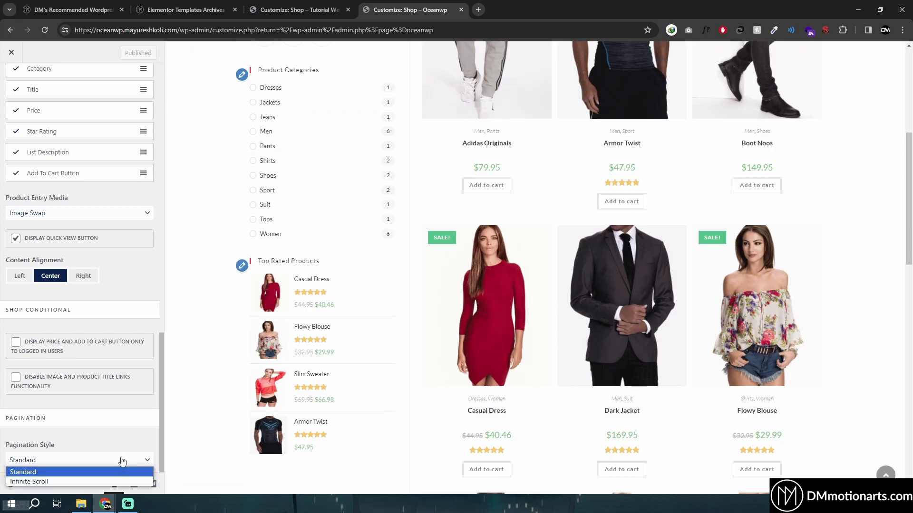
click(120, 458)
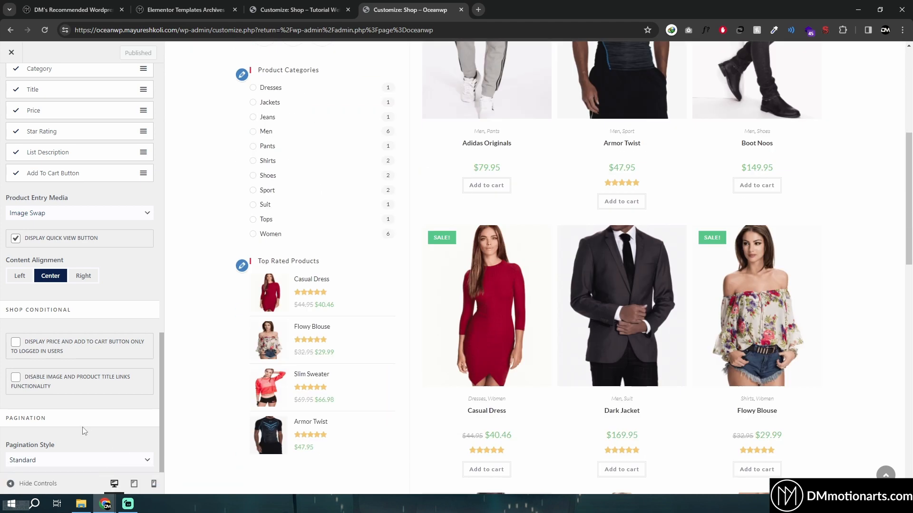
click(120, 467)
click(122, 467)
scroll(533, 345, down, 10)
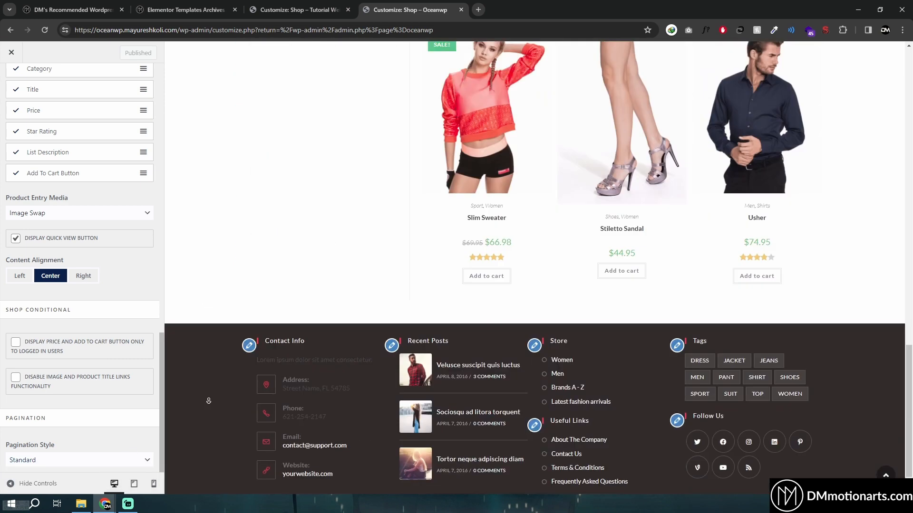
Check the pagination below Astra's shop products, and compare it with OceanWP's listing and its Pagination Style choices
key(ctrl+shift+Tab)
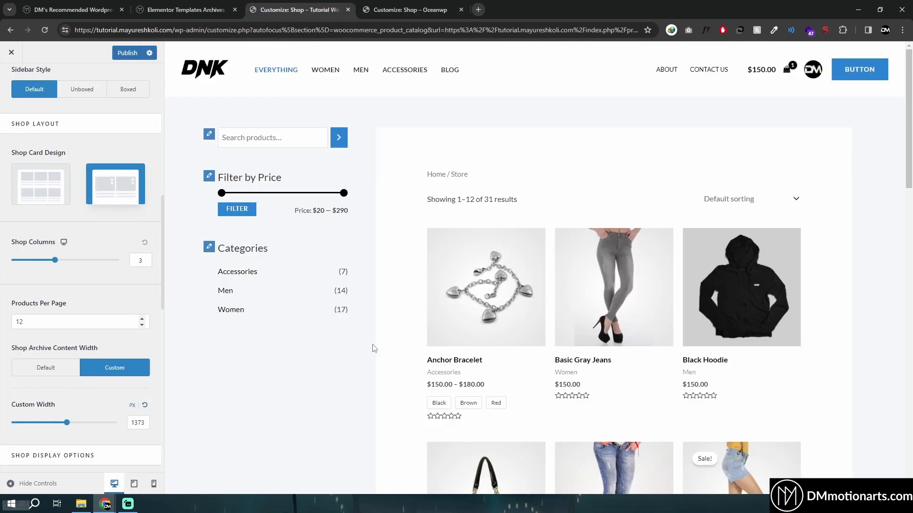
scroll(376, 356, down, 10)
scroll(386, 382, down, 3)
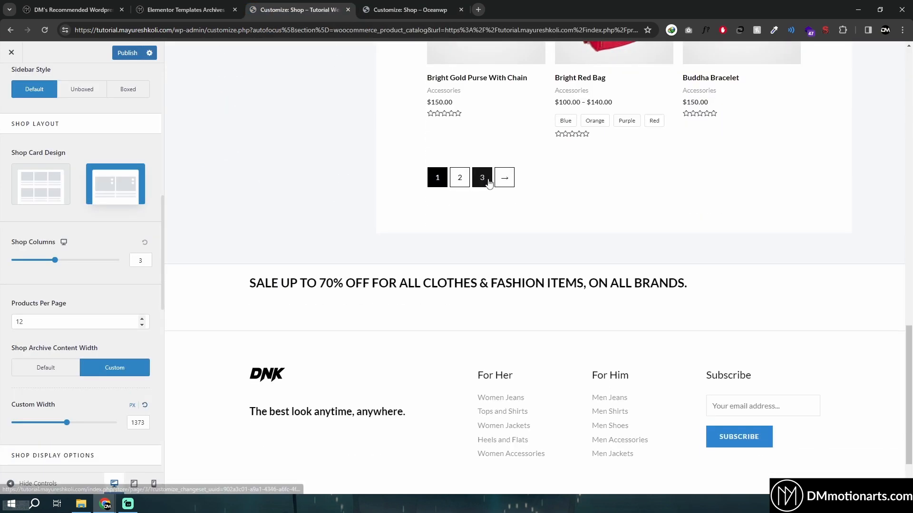
key(ctrl+Tab)
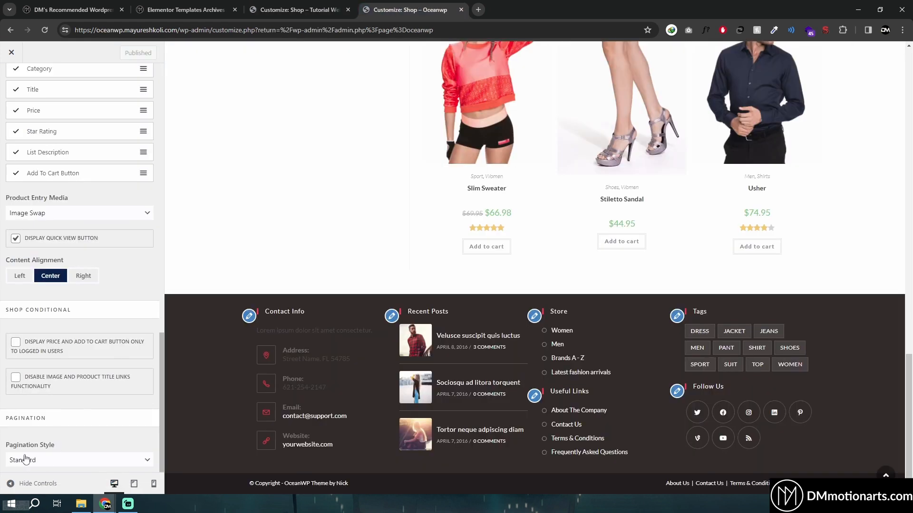
scroll(433, 352, up, 3)
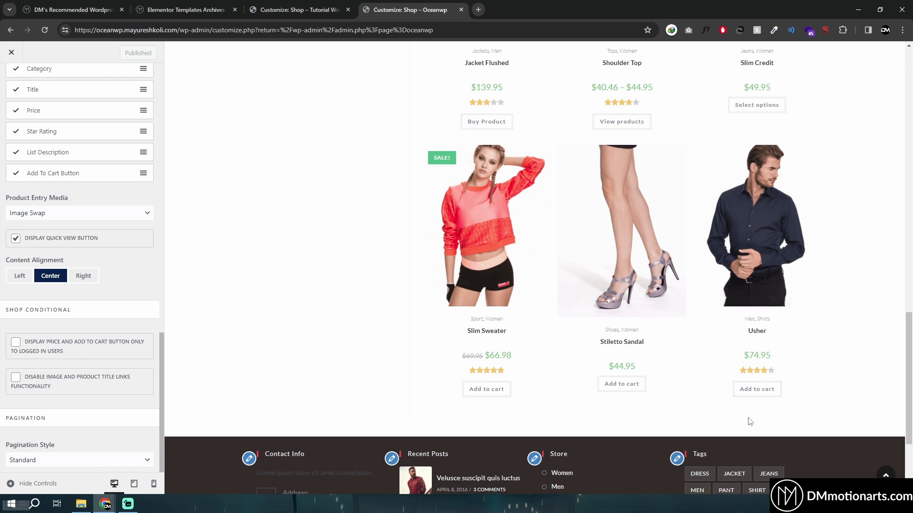
click(86, 460)
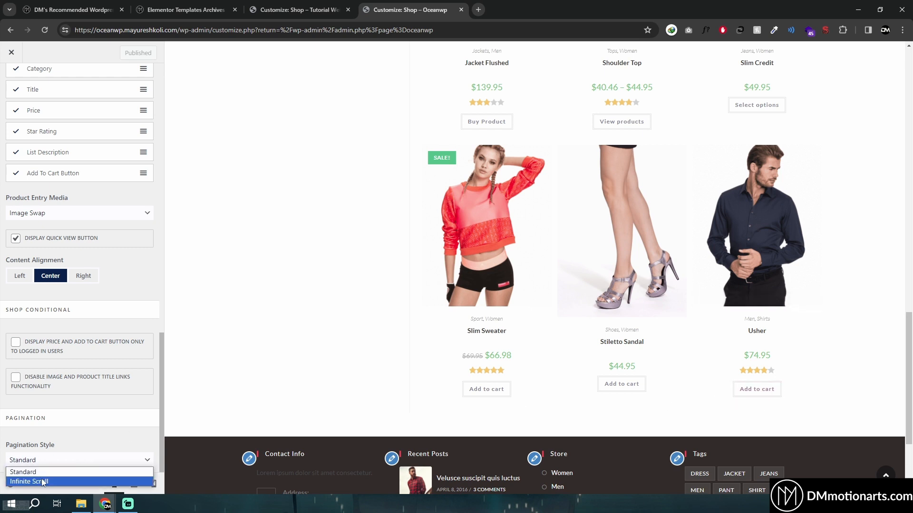
click(52, 430)
scroll(333, 291, down, 3)
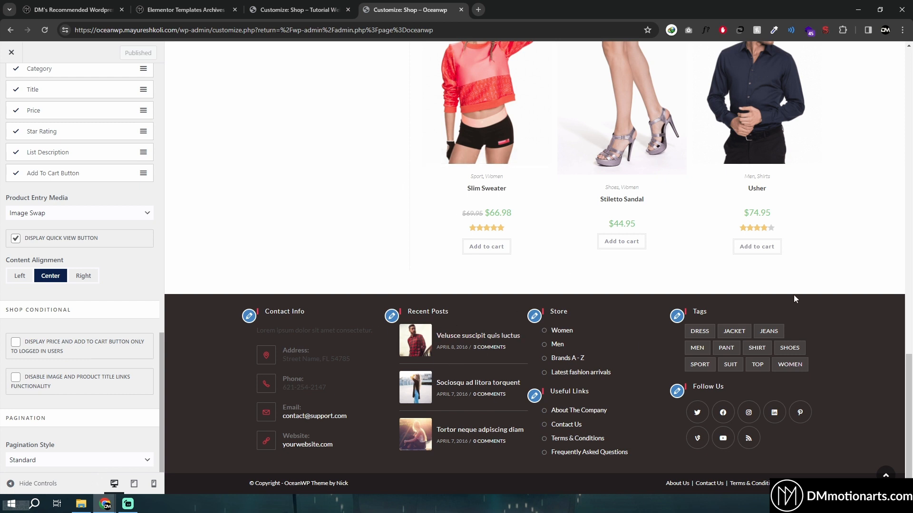
Try Featured Image as OceanWP's Product Entry Media, and switch it back to Image Swap
scroll(304, 333, up, 15)
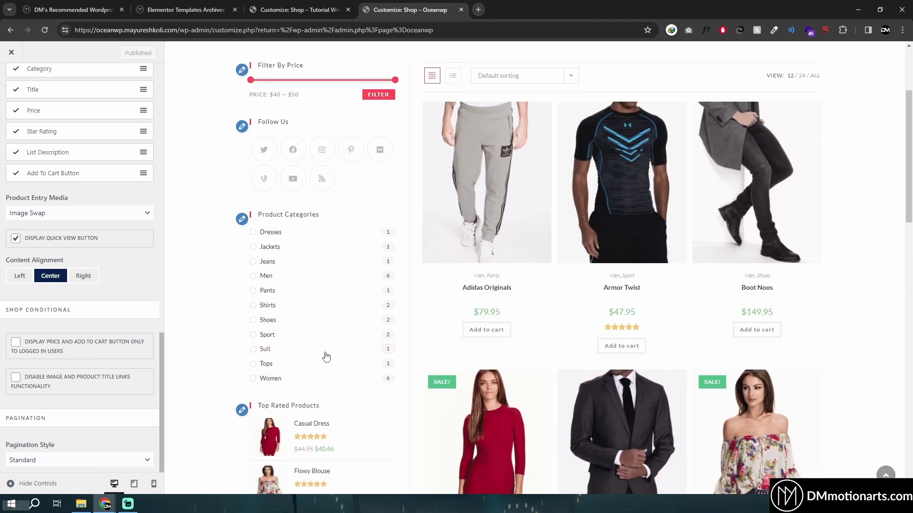
scroll(326, 357, up, 3)
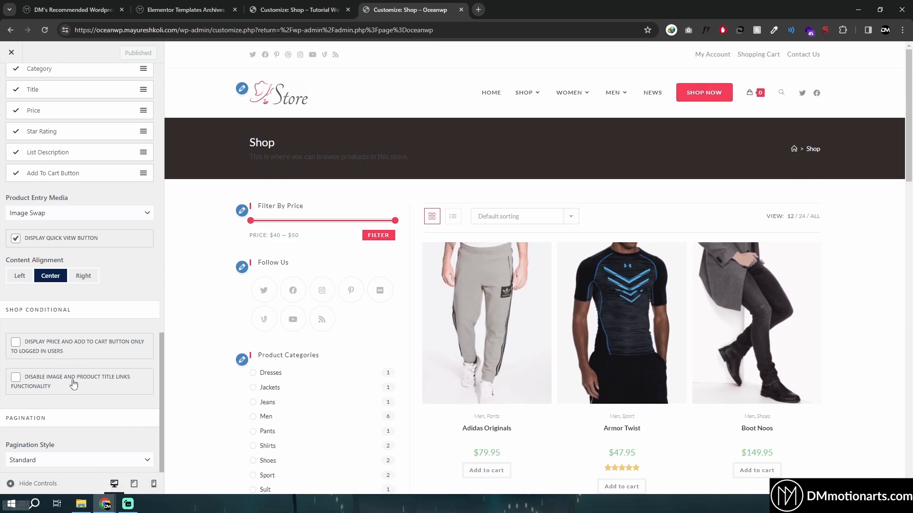
scroll(69, 376, up, 2)
click(51, 315)
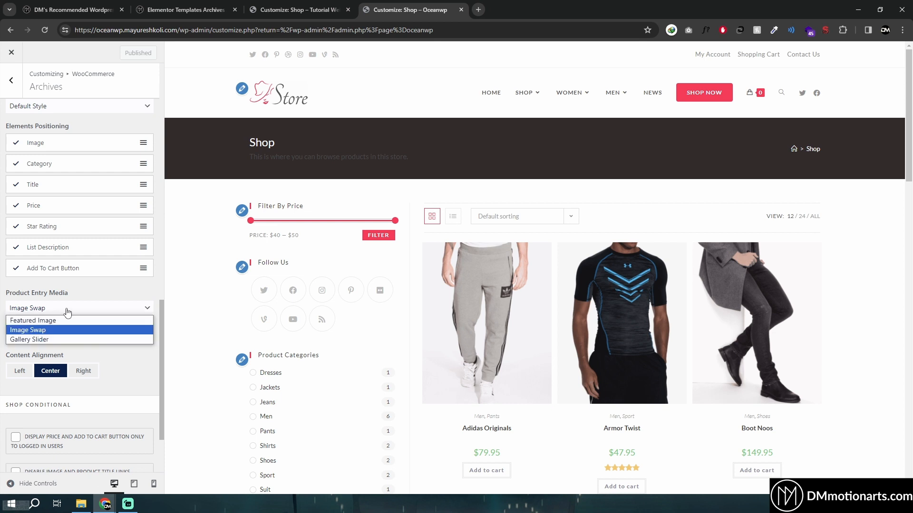
click(40, 321)
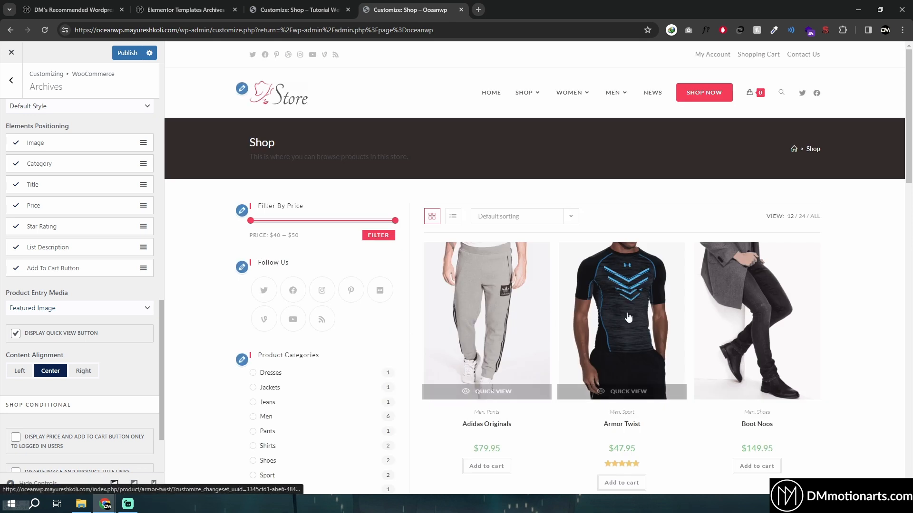
click(74, 310)
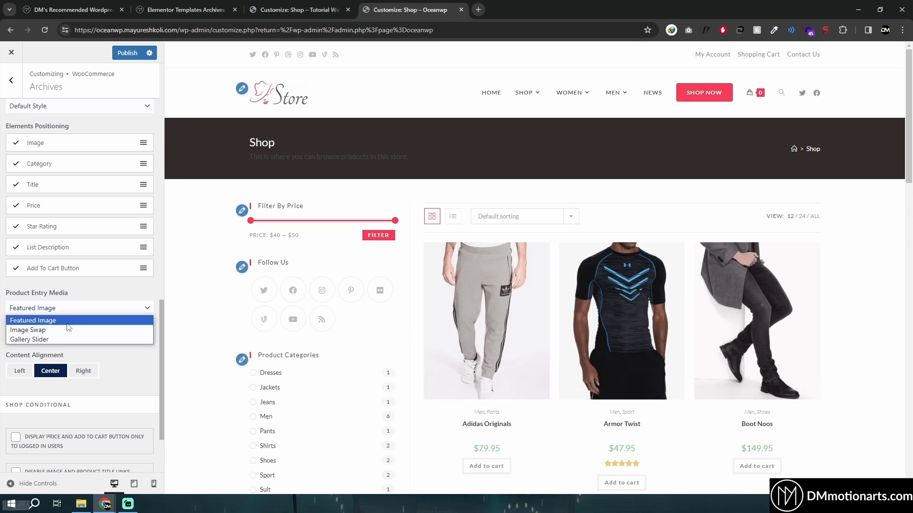
click(61, 331)
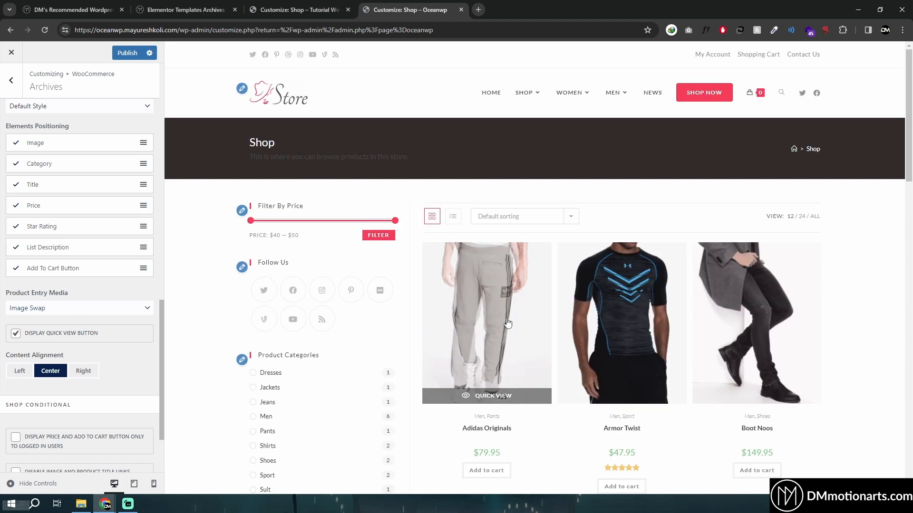
Look over Astra's shop product cards and compare them with the image swap on OceanWP's Adidas Originals card
key(ctrl+shift+Tab)
scroll(493, 293, up, 10)
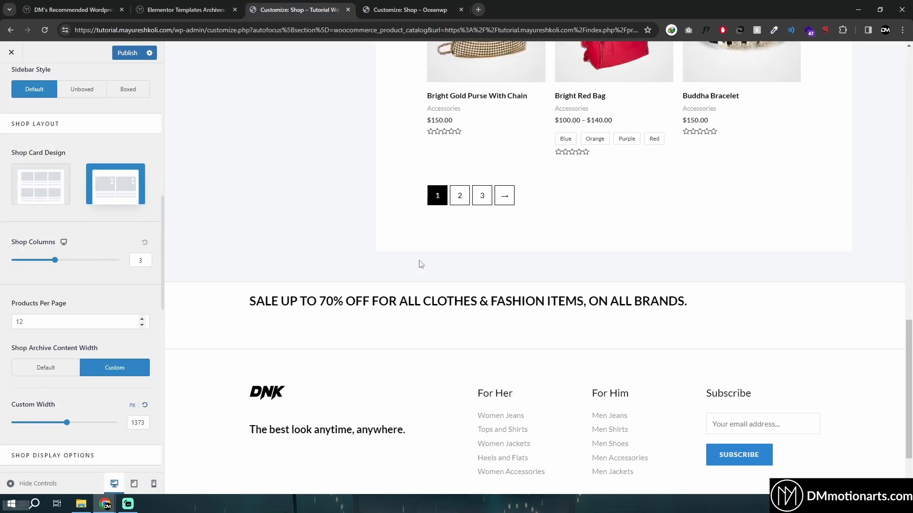
scroll(492, 293, up, 8)
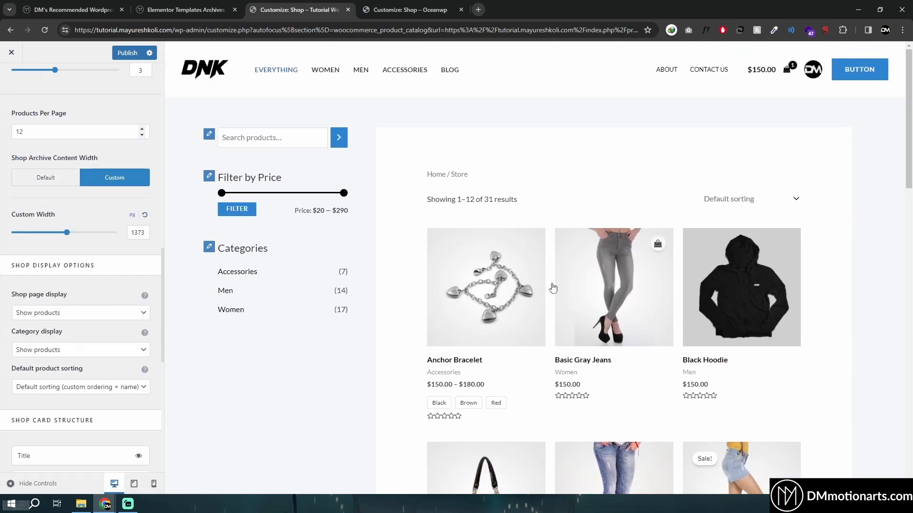
key(ctrl+Tab)
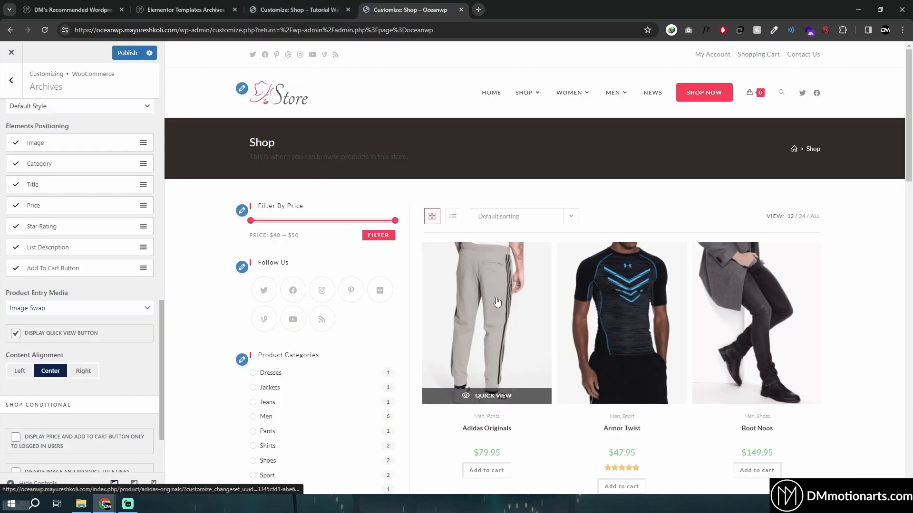
Try Gallery Slider as OceanWP's Product Entry Media and browse the Adidas Originals images on its shop card
scroll(68, 349, down, 2)
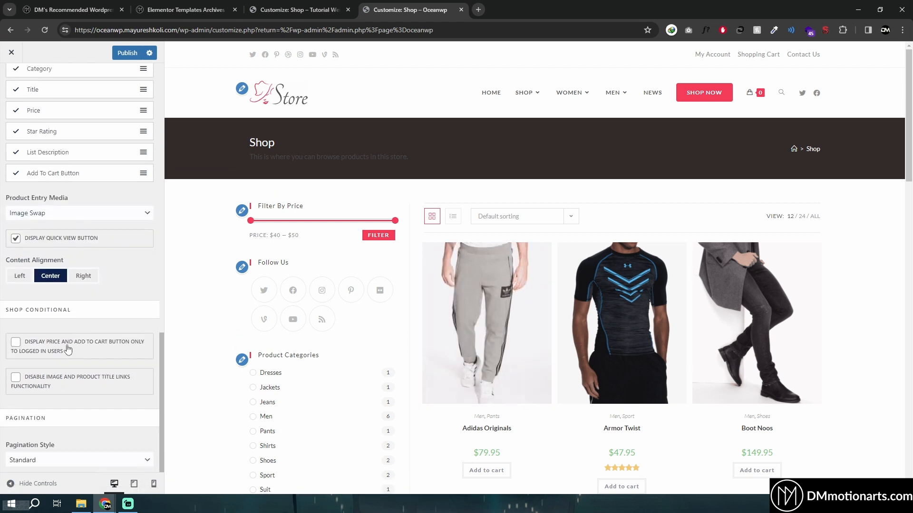
click(60, 215)
click(66, 243)
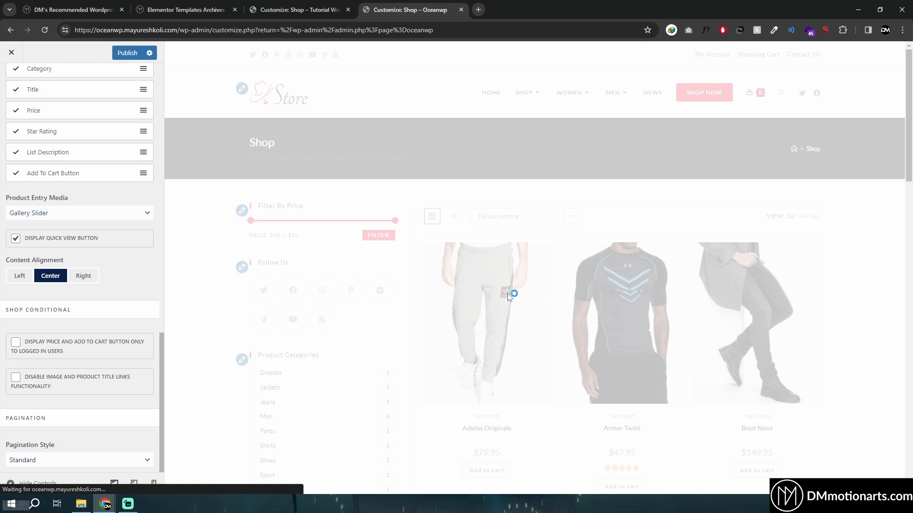
click(540, 325)
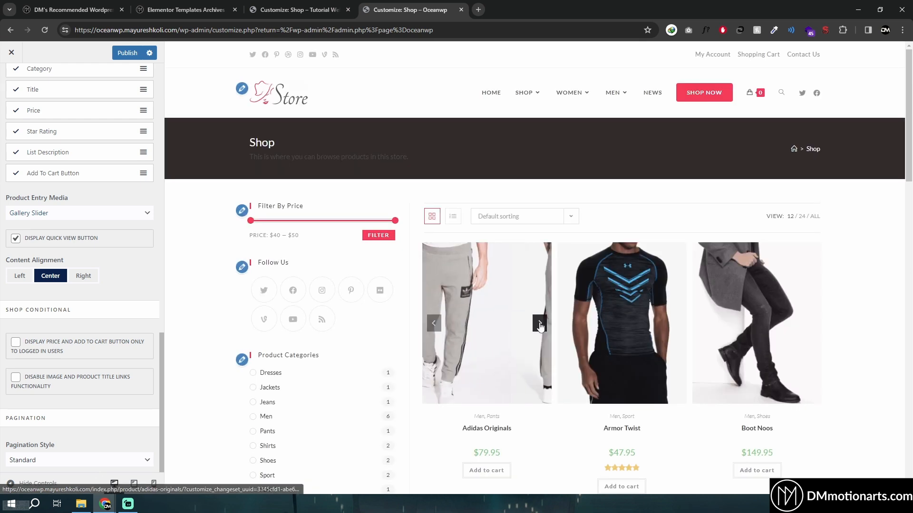
click(539, 324)
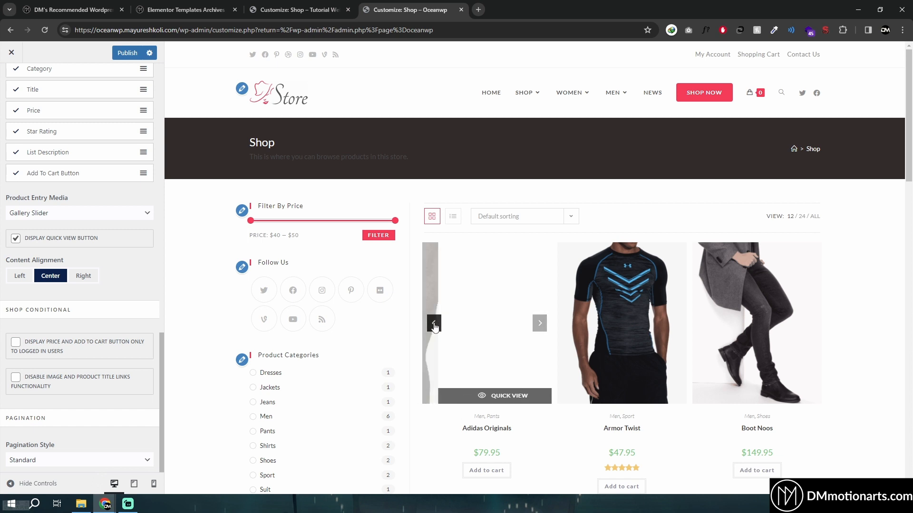
Set OceanWP's Product Entry Media to Featured Image, and review the Archives product, filtering, toolbar and layout settings
click(47, 213)
click(47, 224)
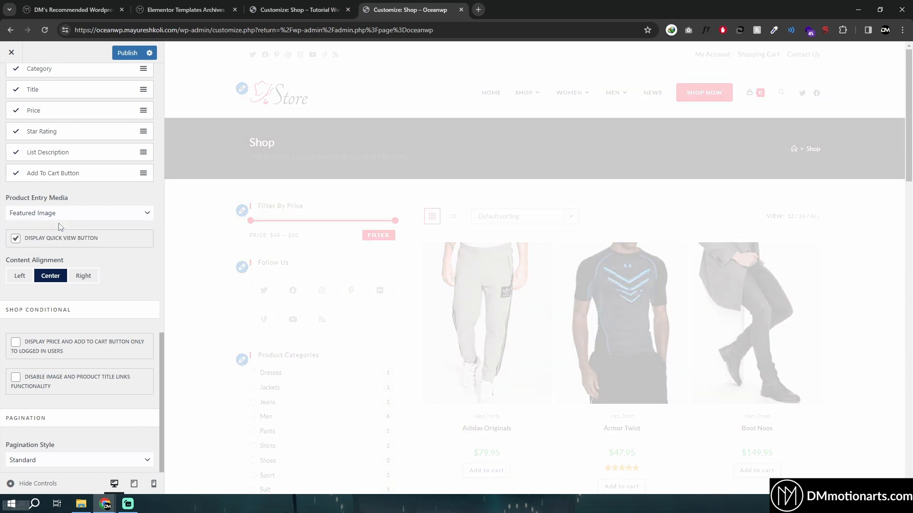
scroll(69, 256, up, 10)
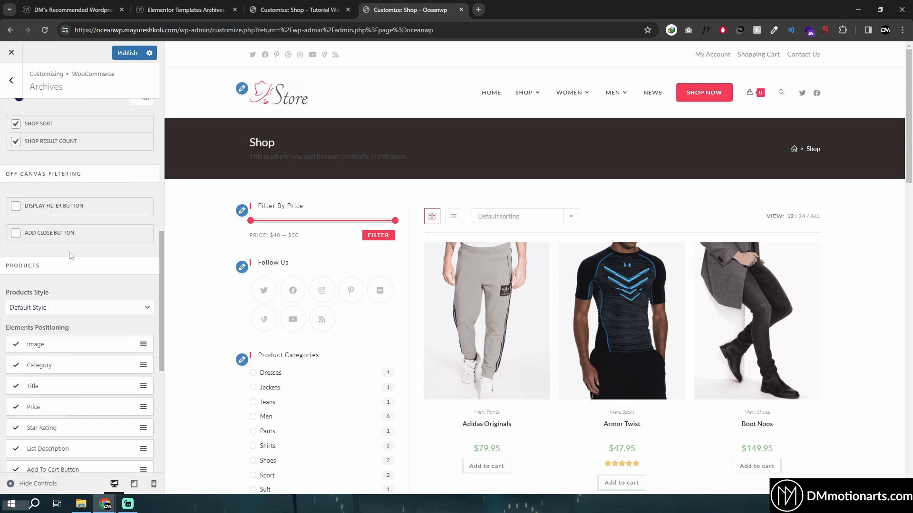
scroll(26, 264, up, 3)
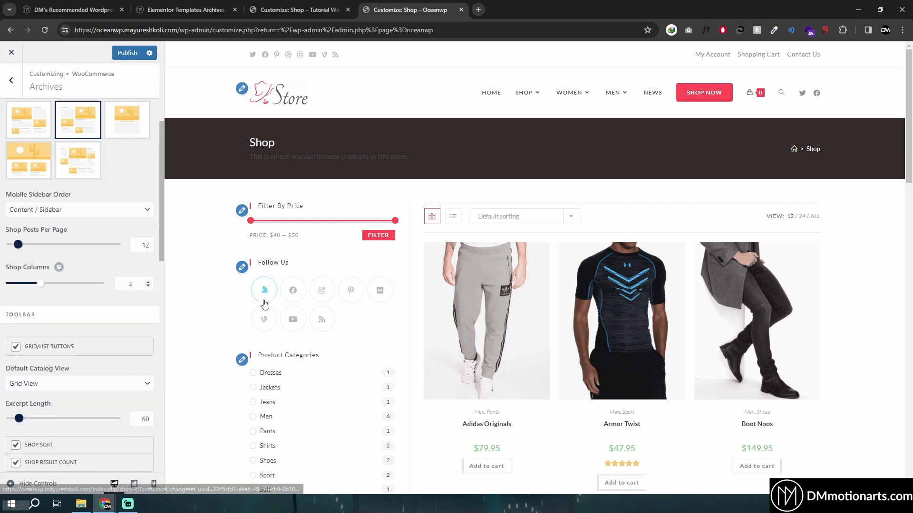
Show Add To Cart in Astra's Shop Card Structure and inspect its Add To Cart Action setting, leaving it at Default
key(ctrl+shift+Tab)
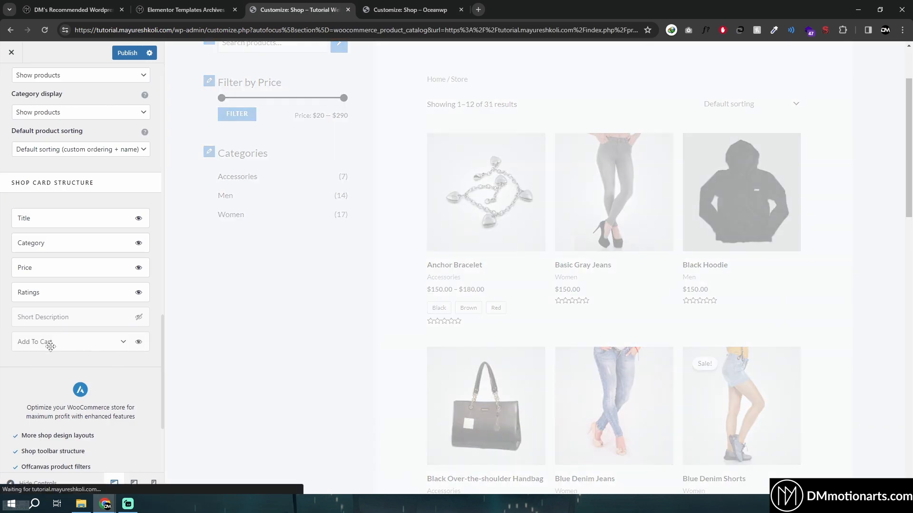
click(123, 345)
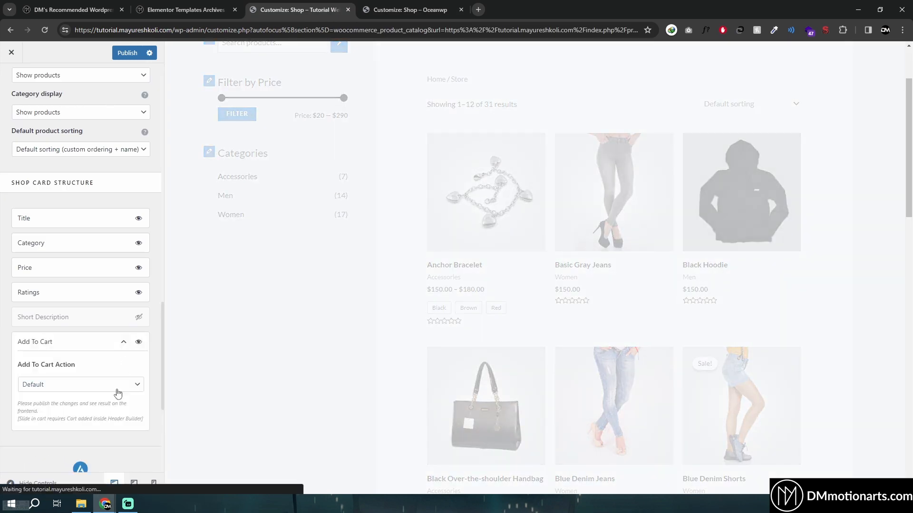
click(118, 394)
click(124, 356)
click(125, 348)
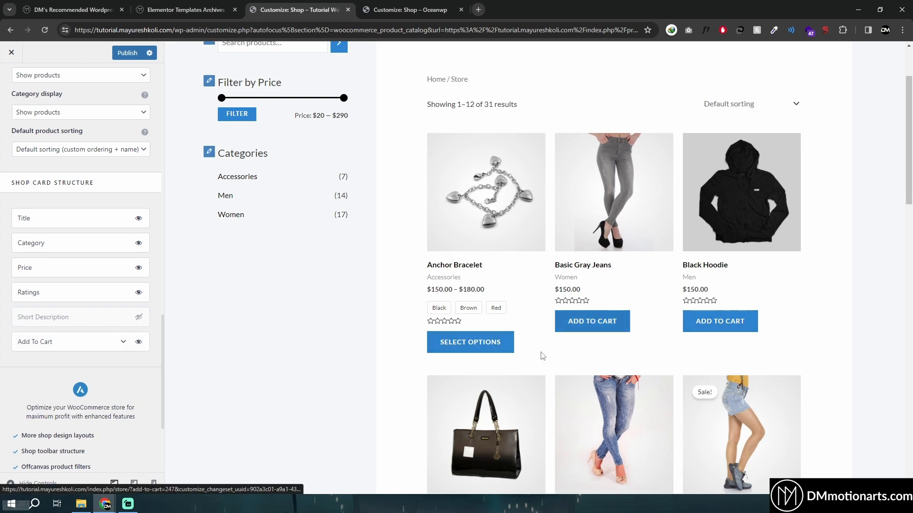
Examine the cart buttons on Astra's shop cards, and return from Product Catalog to the WooCommerce settings
scroll(542, 356, down, 5)
scroll(430, 245, up, 3)
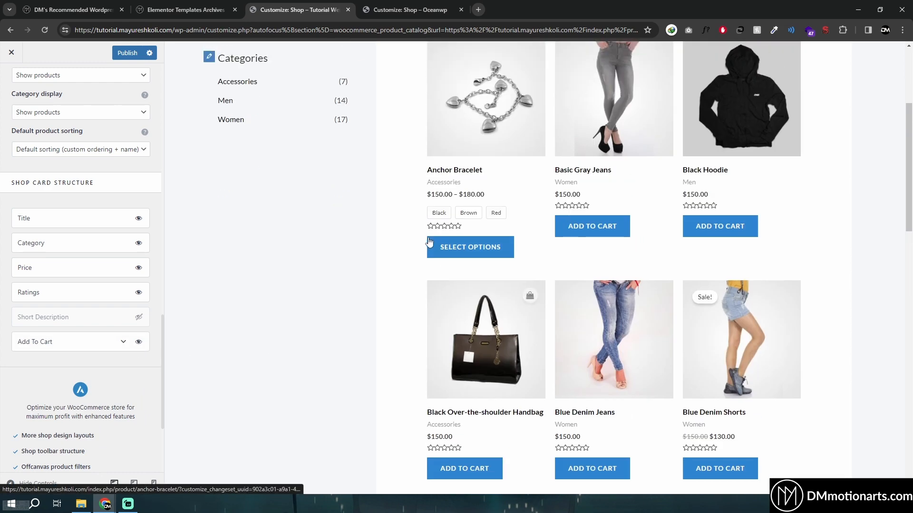
scroll(418, 267, up, 4)
scroll(2, 111, up, 8)
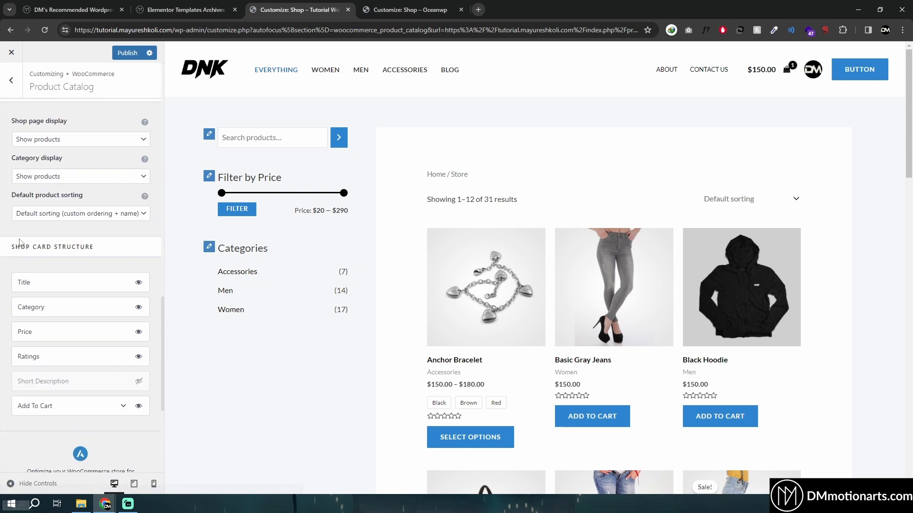
click(2, 84)
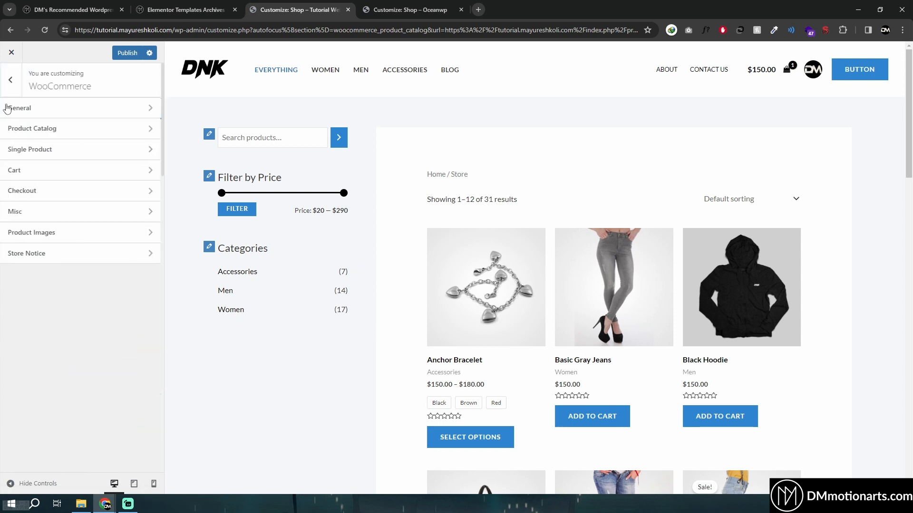
Examine the WooCommerce Product Catalog design options, shop layout and shop card structure settings of the tutorial site
click(30, 132)
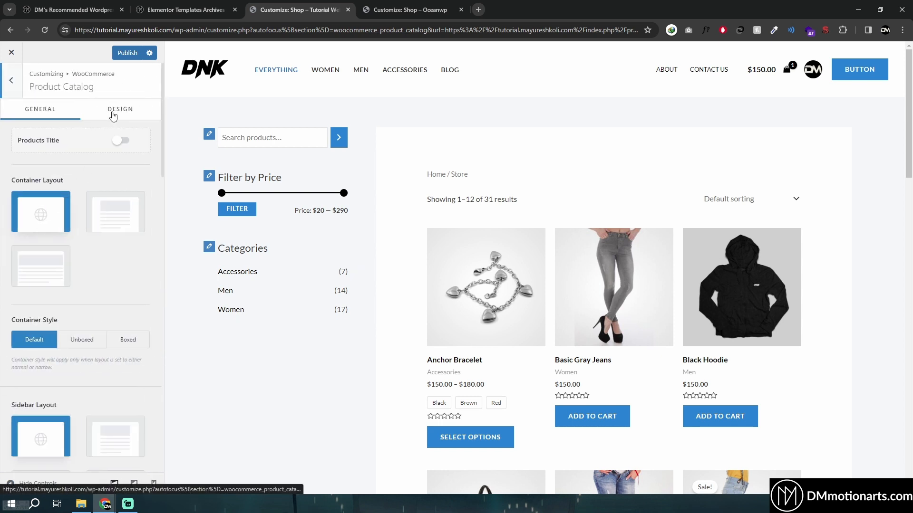
click(118, 110)
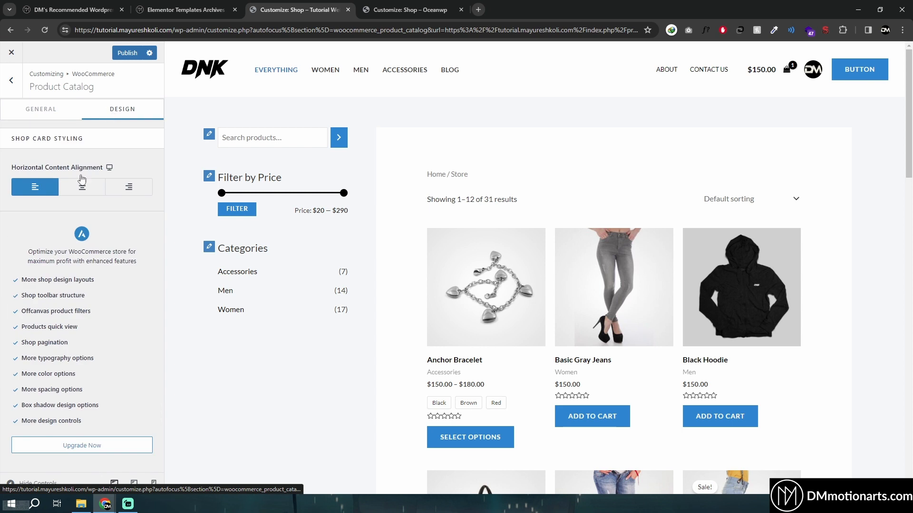
click(10, 95)
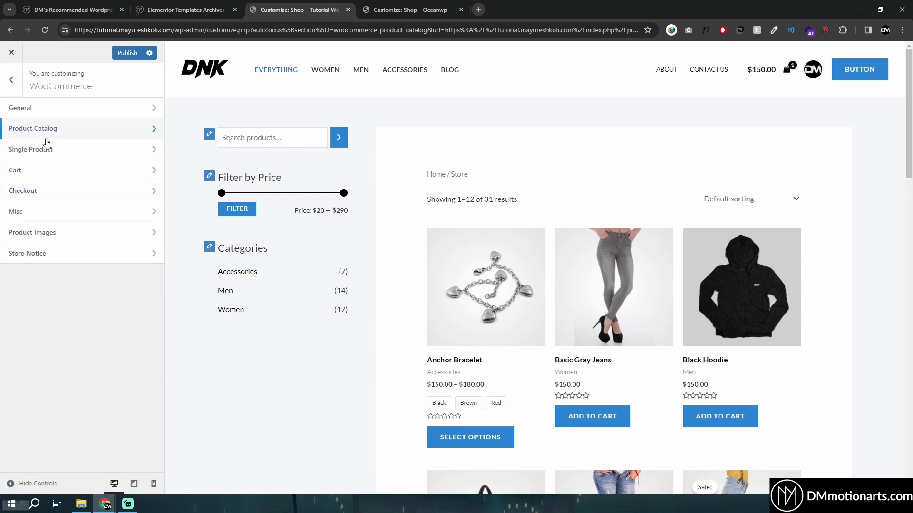
click(46, 129)
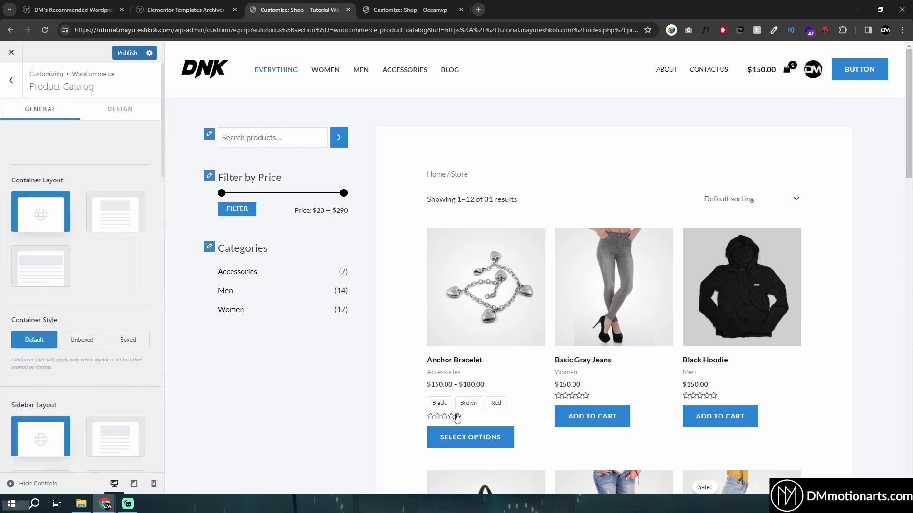
scroll(108, 292, down, 10)
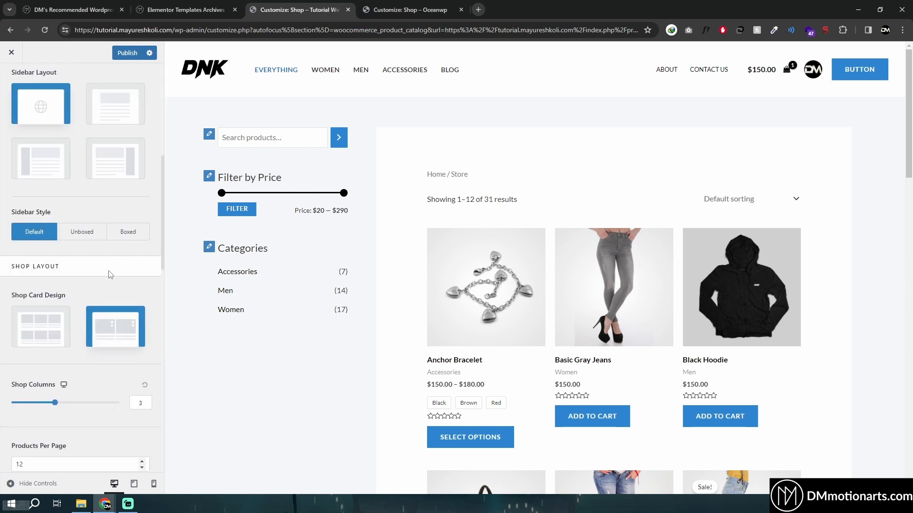
scroll(101, 280, down, 8)
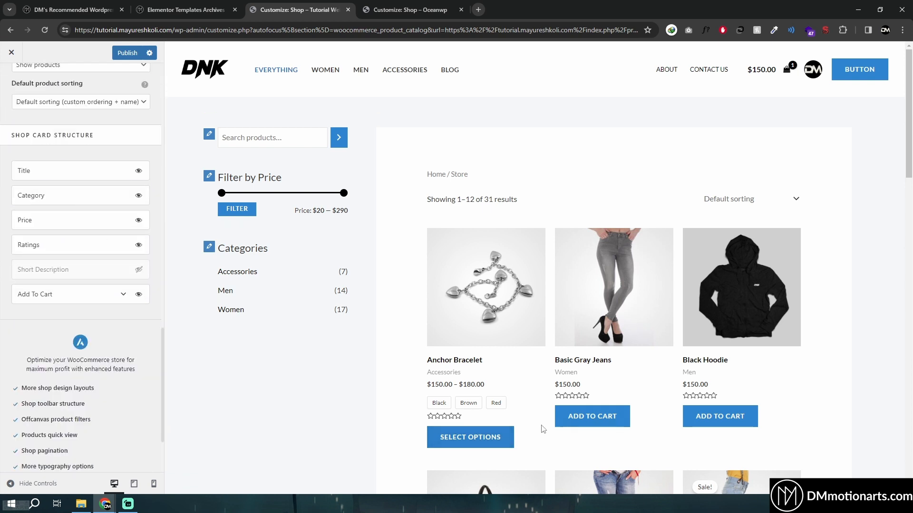
Switch to the OceanWP site's customizer and examine the WooCommerce Advanced Styling options for product entries, quick view and single products
click(395, 6)
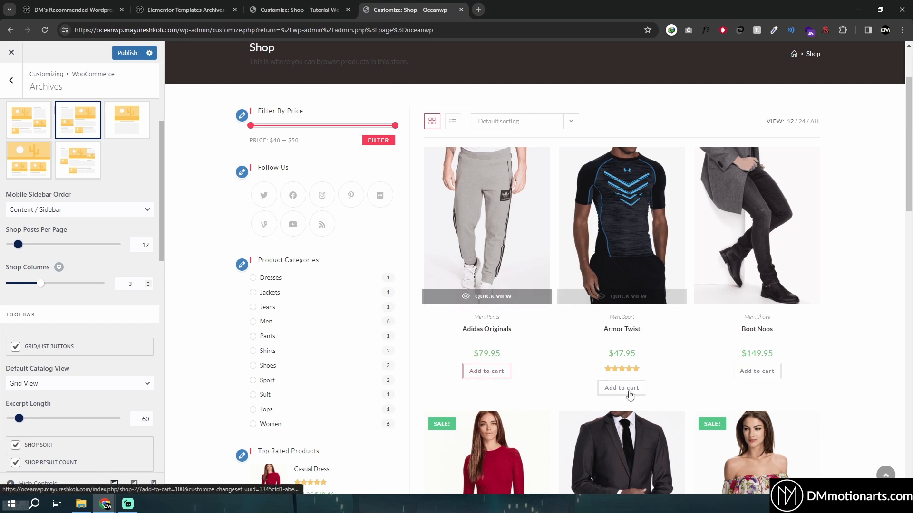
scroll(81, 238, up, 2)
click(11, 80)
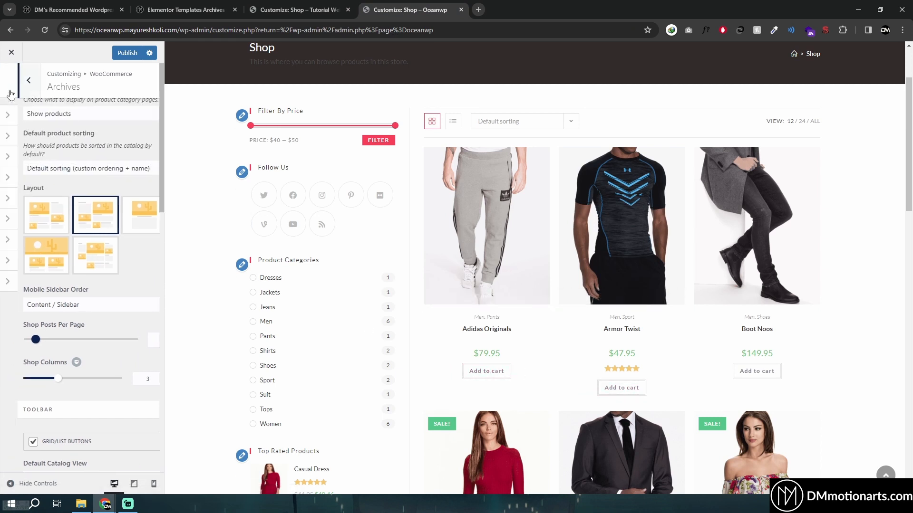
click(37, 261)
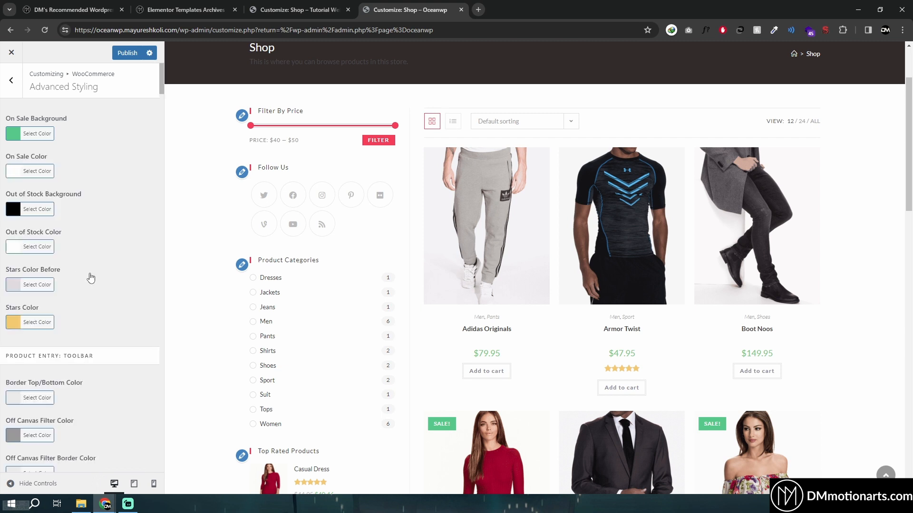
scroll(57, 266, down, 2)
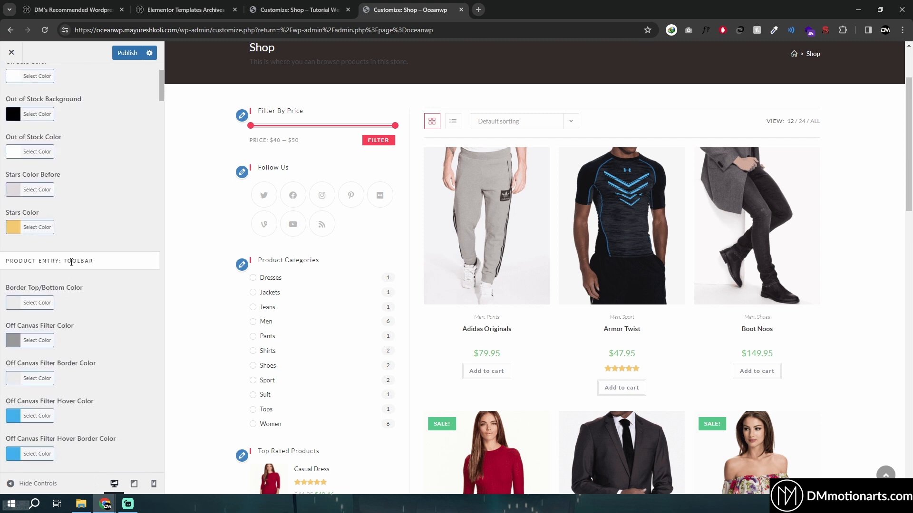
scroll(71, 262, down, 12)
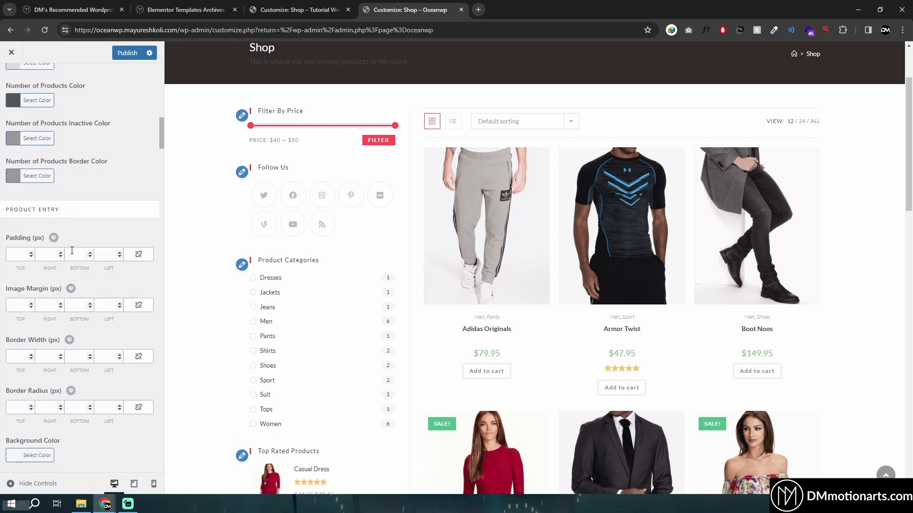
scroll(47, 228, down, 12)
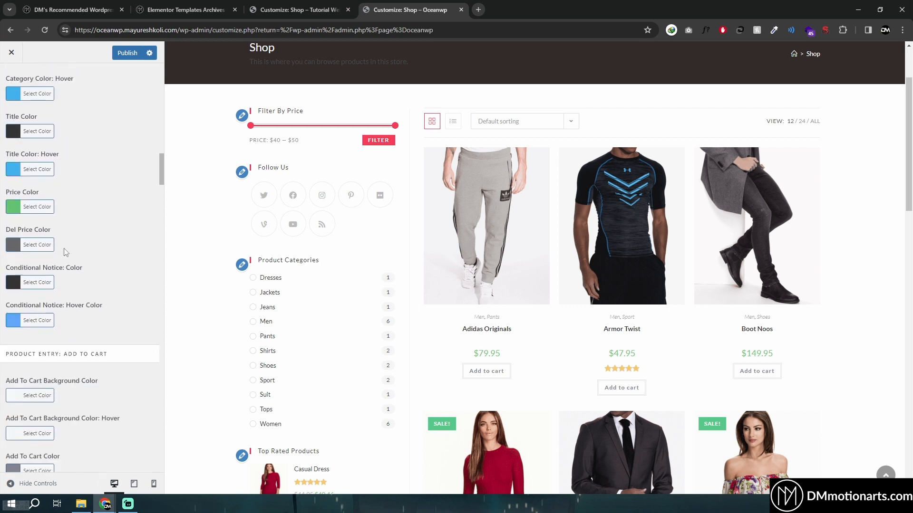
scroll(66, 237, down, 7)
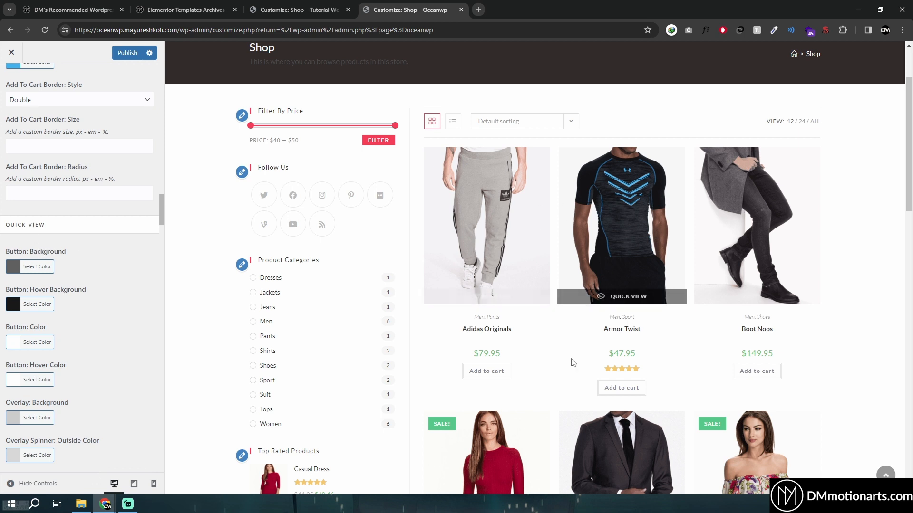
scroll(104, 275, down, 3)
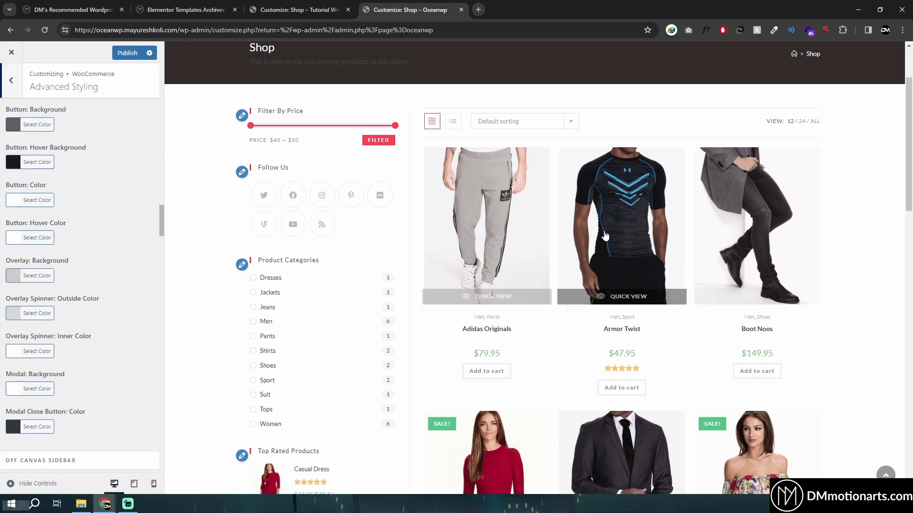
scroll(65, 153, up, 1)
scroll(36, 133, down, 5)
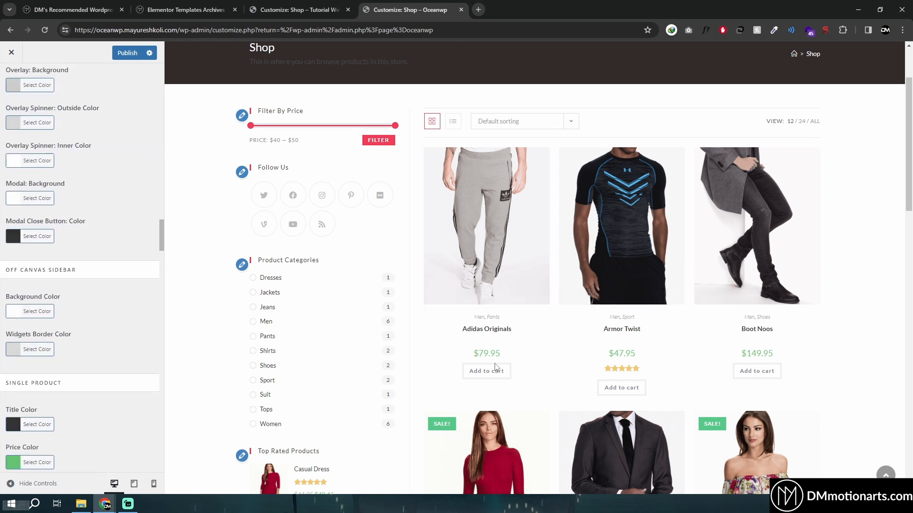
scroll(67, 283, down, 4)
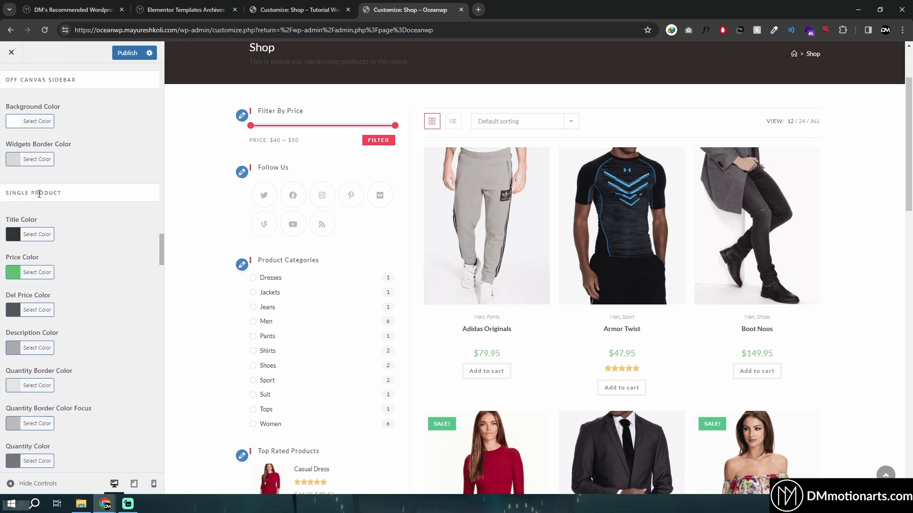
scroll(81, 244, down, 15)
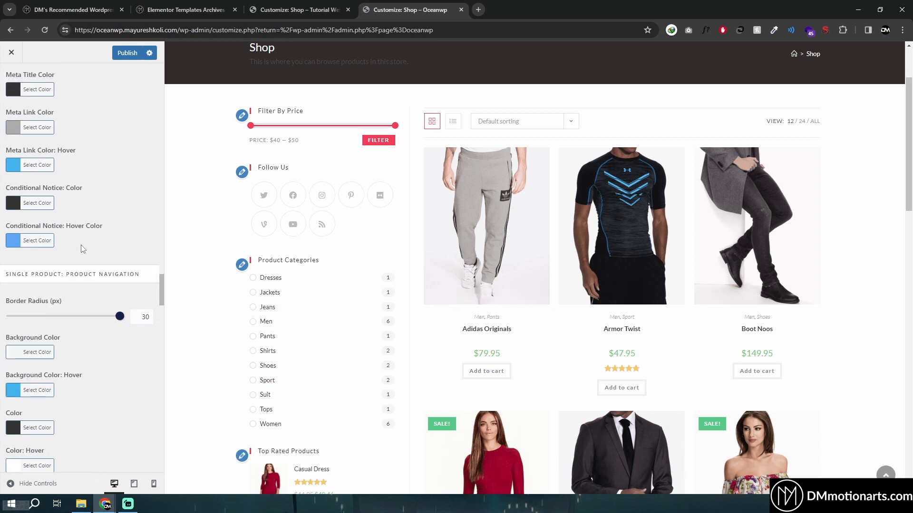
scroll(81, 237, down, 13)
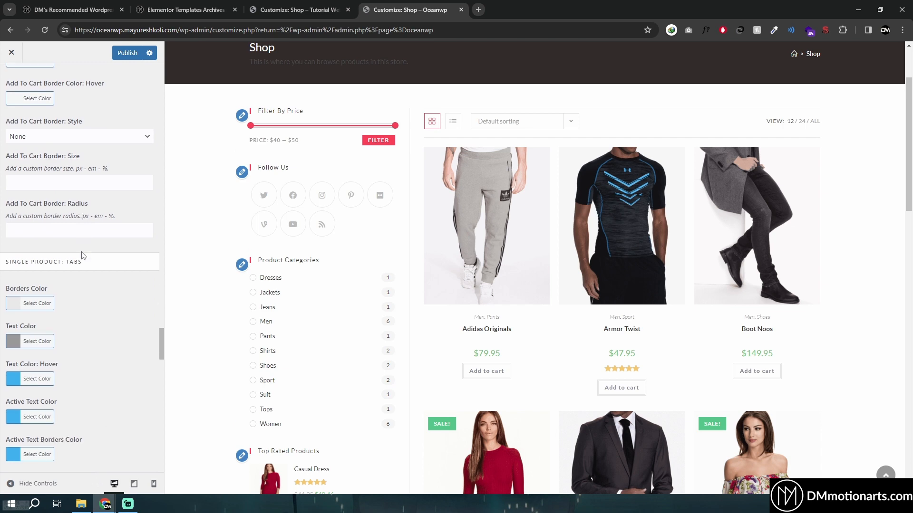
scroll(76, 248, down, 5)
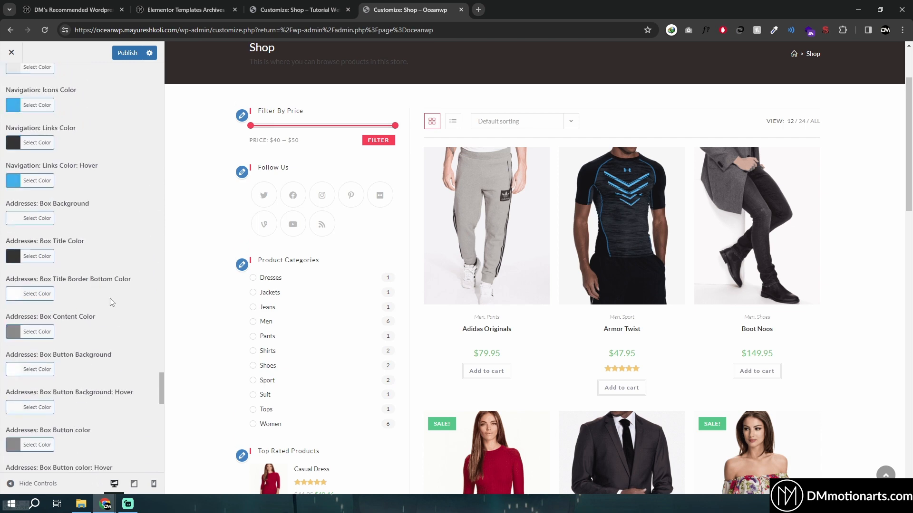
Try the Solid border style on the product entries' Add To Cart button, and set the border style to None
drag(160, 401, 161, 179)
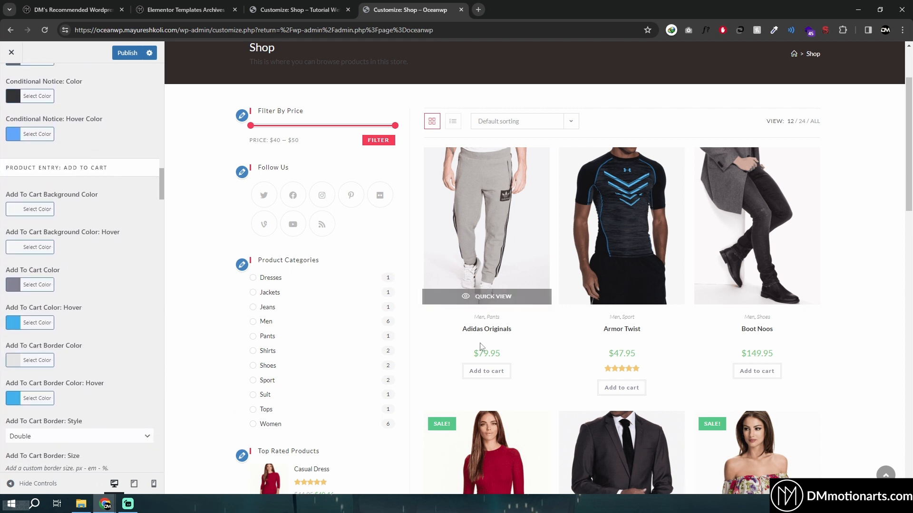
scroll(42, 238, down, 2)
click(115, 342)
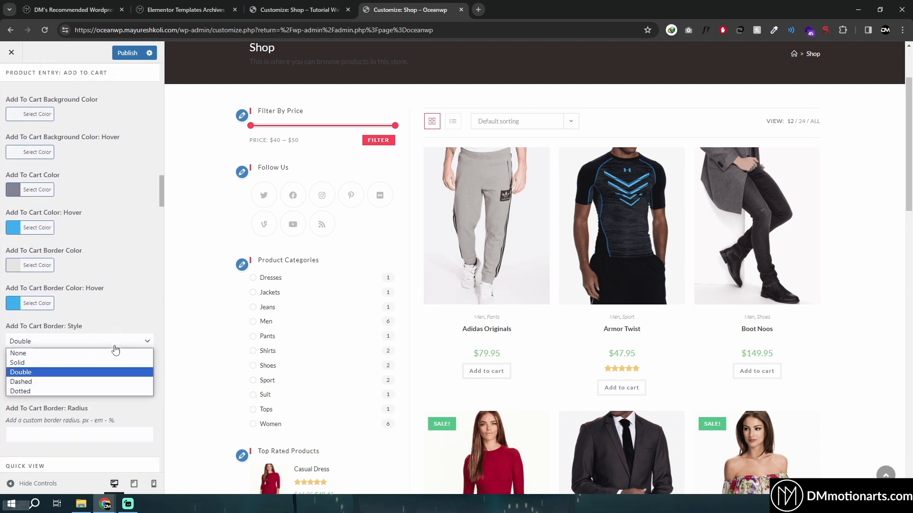
click(71, 354)
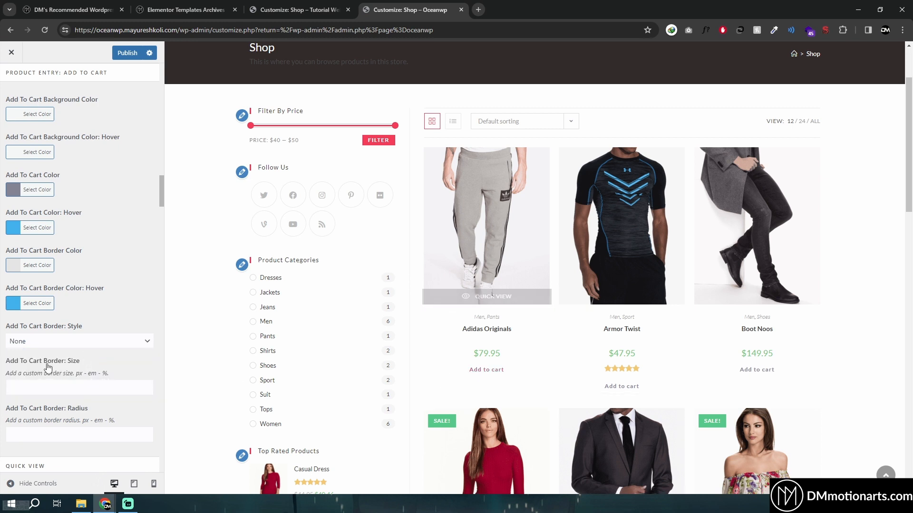
click(48, 341)
click(53, 363)
click(83, 343)
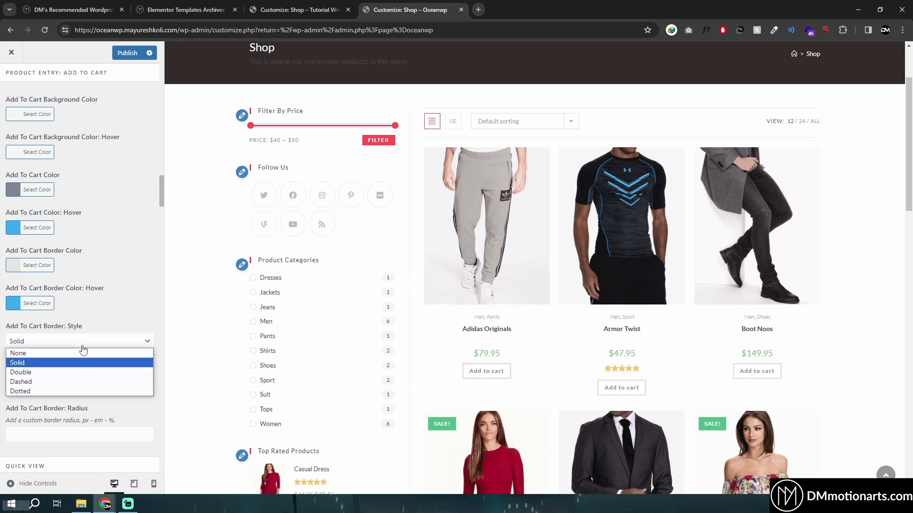
click(62, 353)
Enable Display Filter Button under Off Canvas Filtering in the WooCommerce Archives settings
scroll(57, 371, down, 1)
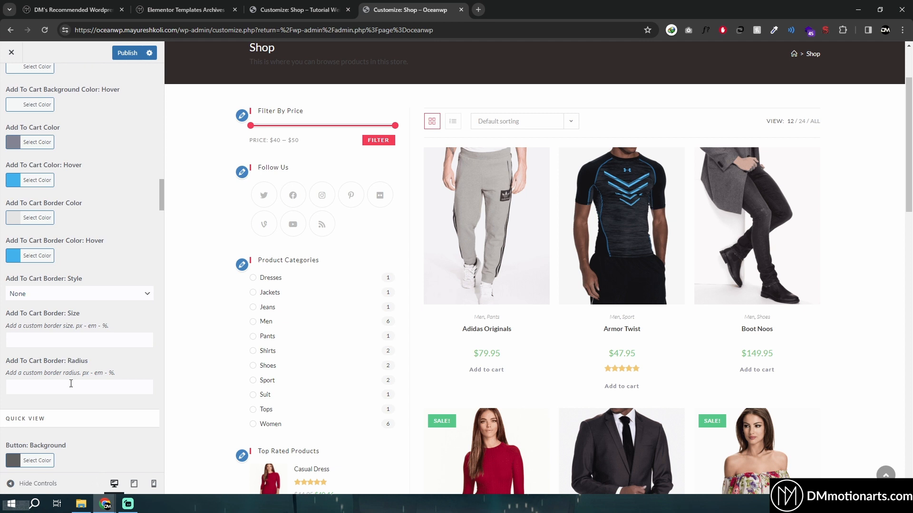
scroll(55, 312, up, 2)
scroll(24, 189, up, 1)
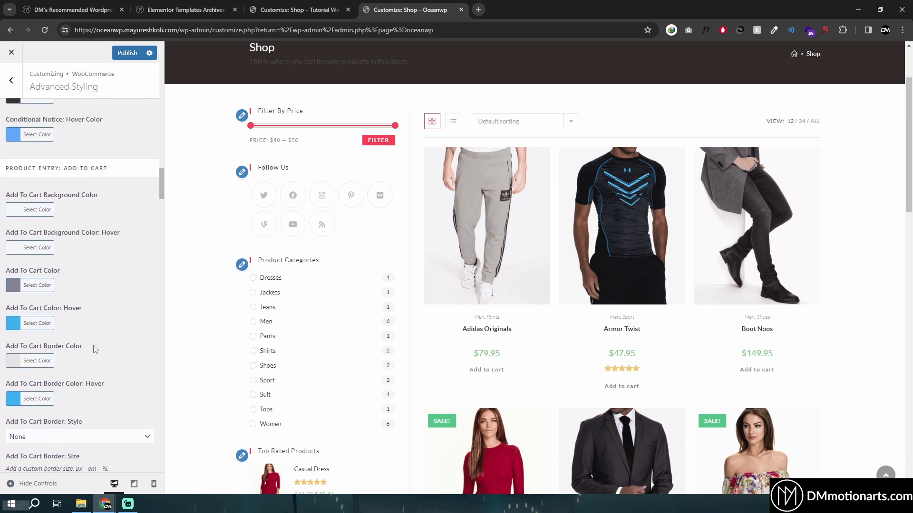
scroll(36, 285, up, 6)
scroll(37, 287, up, 4)
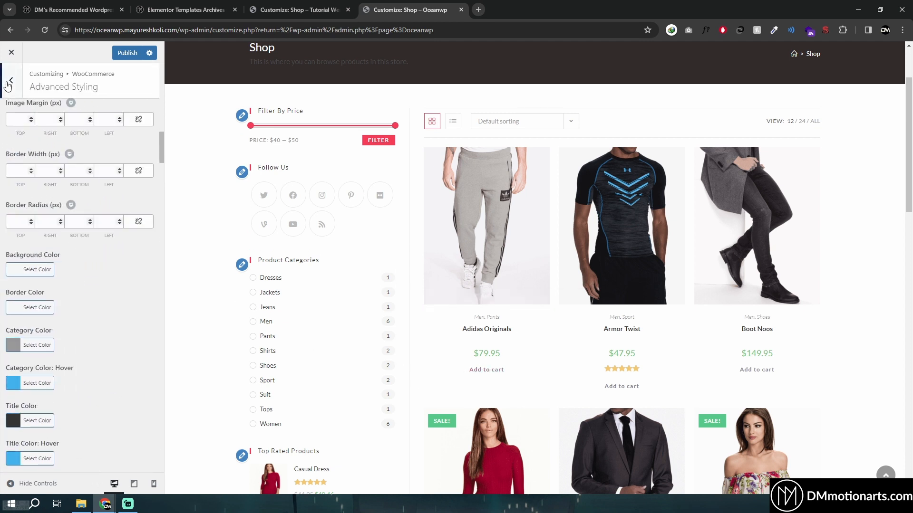
click(11, 81)
click(37, 178)
scroll(2, 299, down, 4)
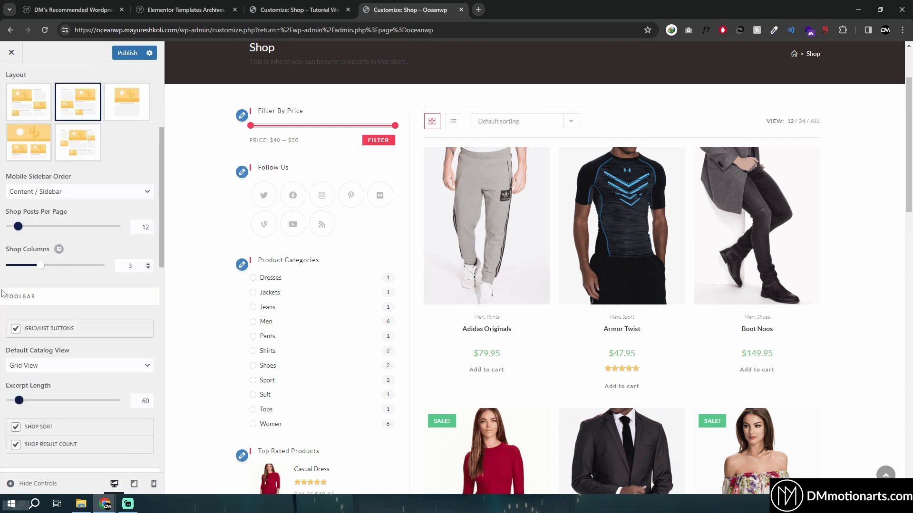
scroll(1, 292, down, 4)
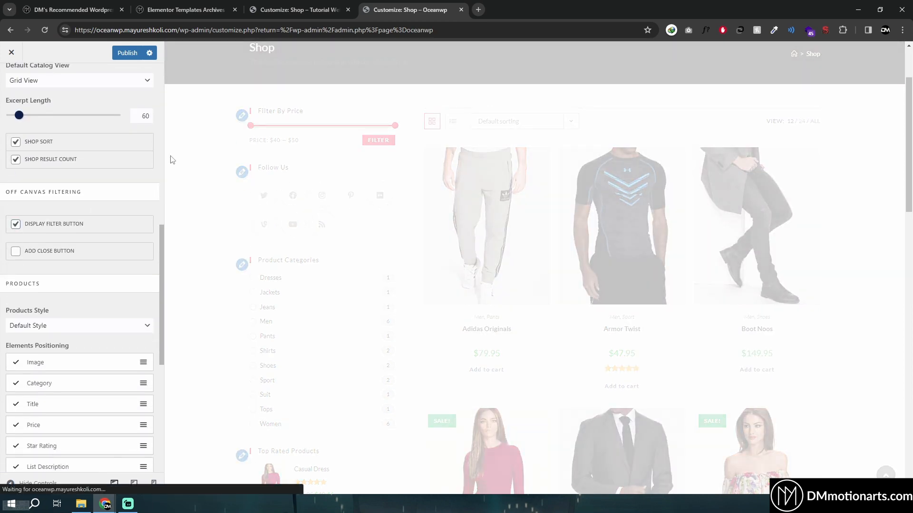
Switch to the tutorial site's customizer and check the shop page in the mobile preview
click(289, 10)
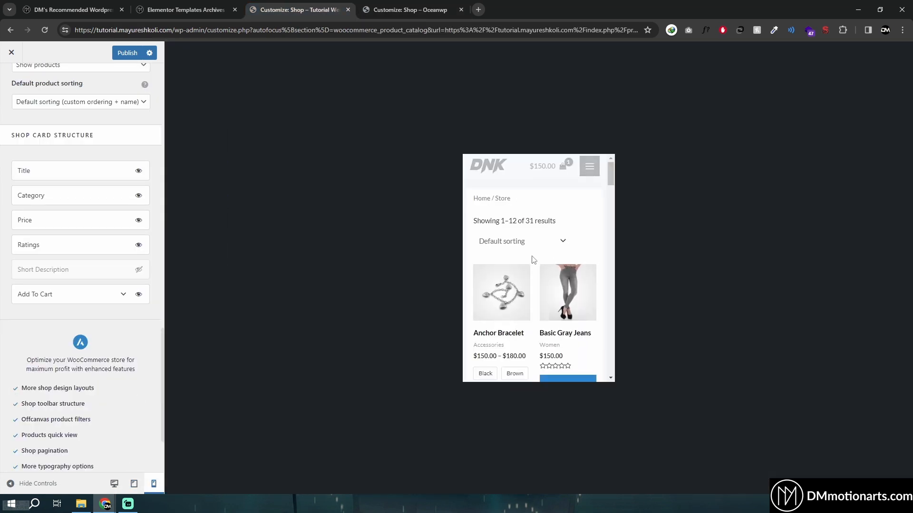
scroll(546, 279, down, 4)
drag(611, 198, 611, 164)
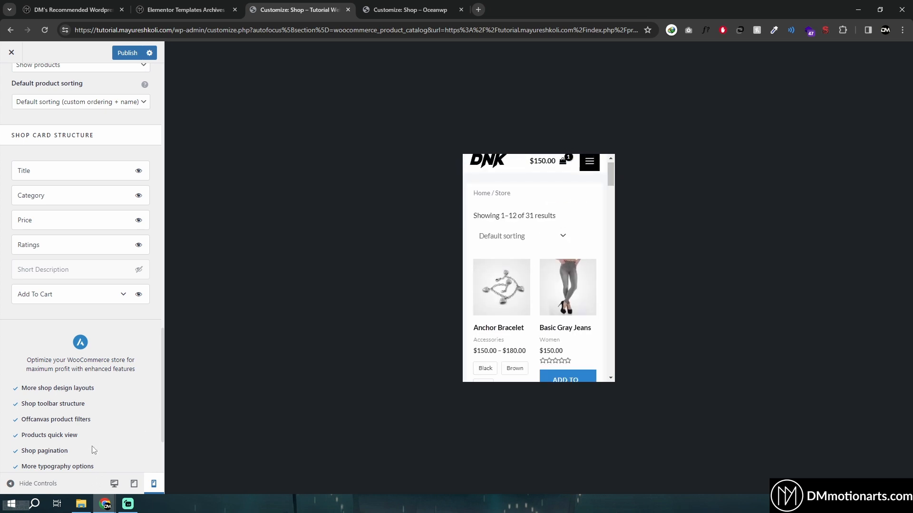
Return to the OceanWP customizer, publish the shop changes, and open the live shop page in a separate tab
click(409, 10)
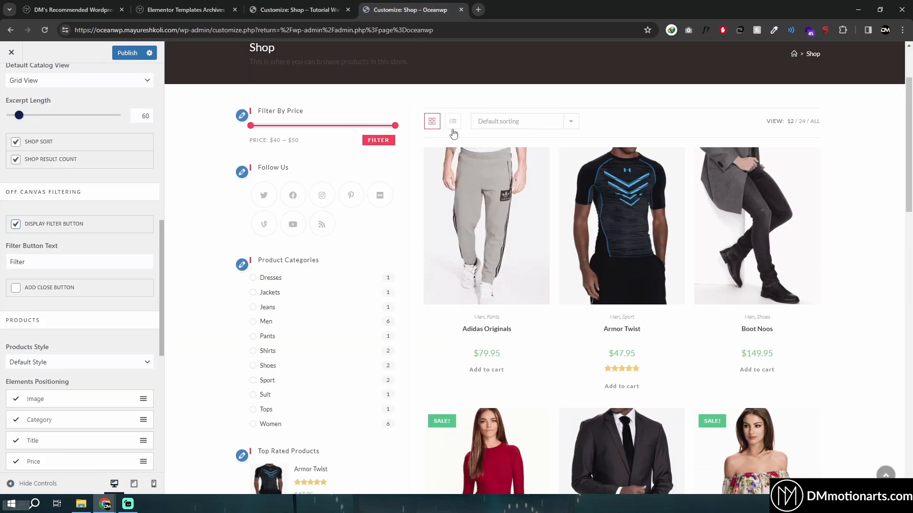
scroll(22, 308, up, 2)
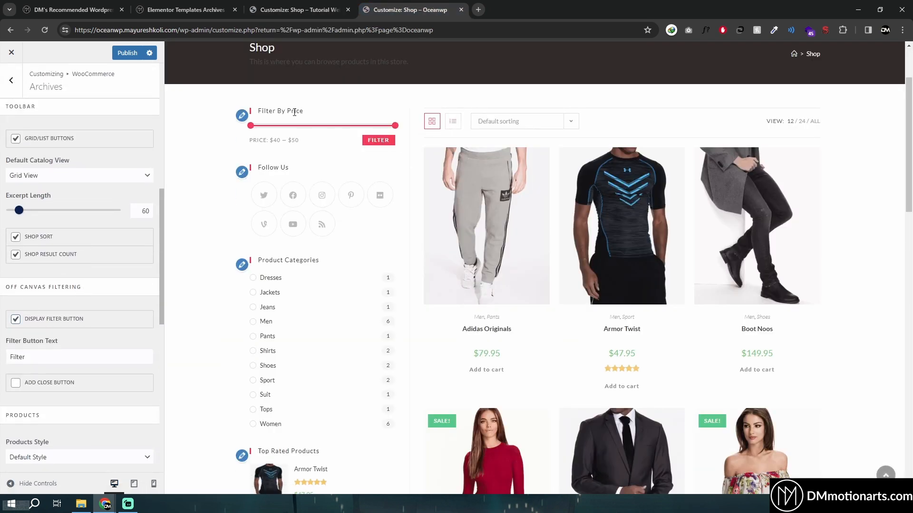
scroll(538, 165, up, 2)
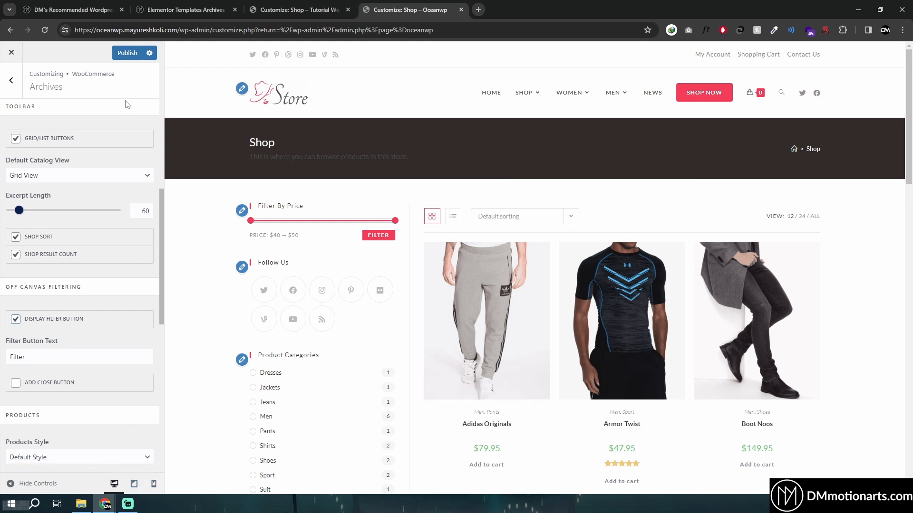
click(127, 53)
click(11, 52)
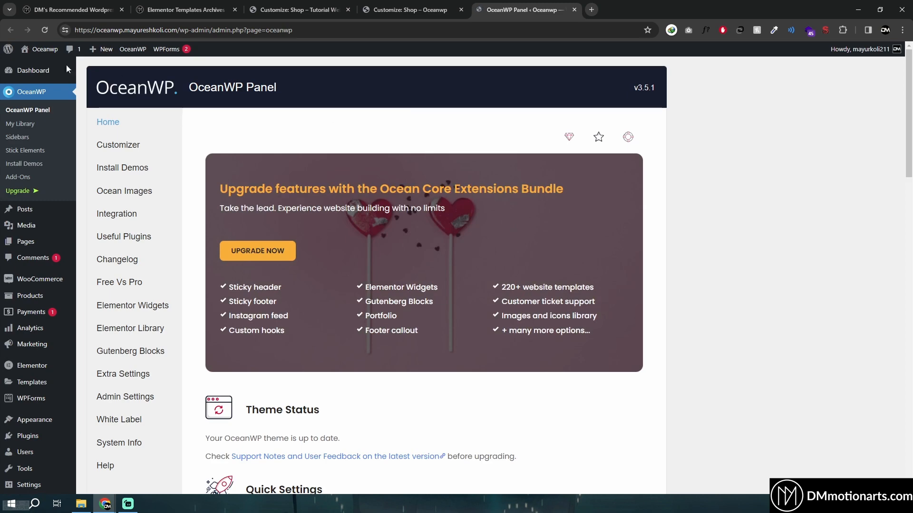
click(33, 79)
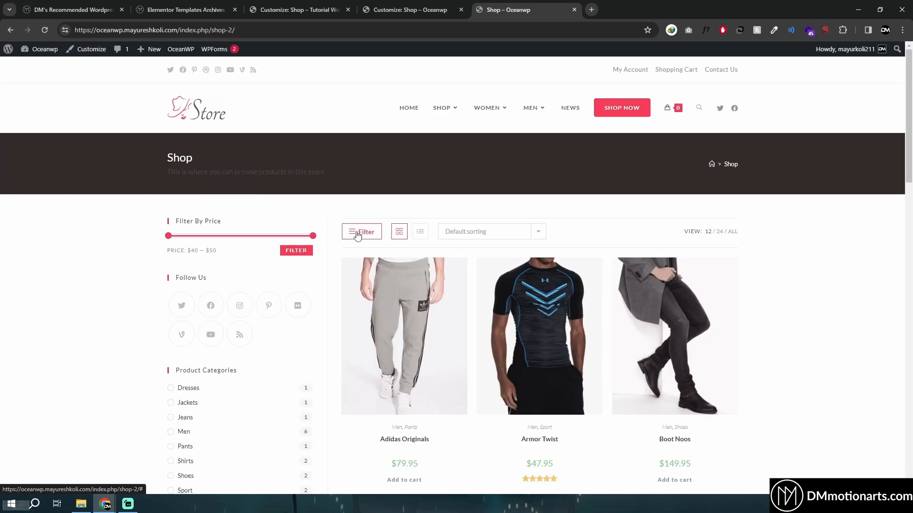
View the shop page's off-canvas filter panel, and open the Off-Canvas Filters area of the dashboard's Widgets page in a separate tab
click(358, 234)
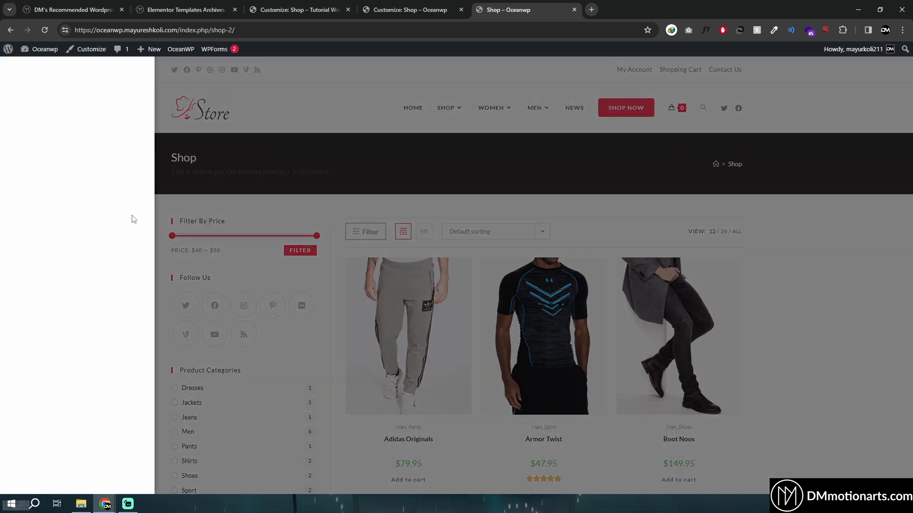
click(281, 131)
middle_click(41, 64)
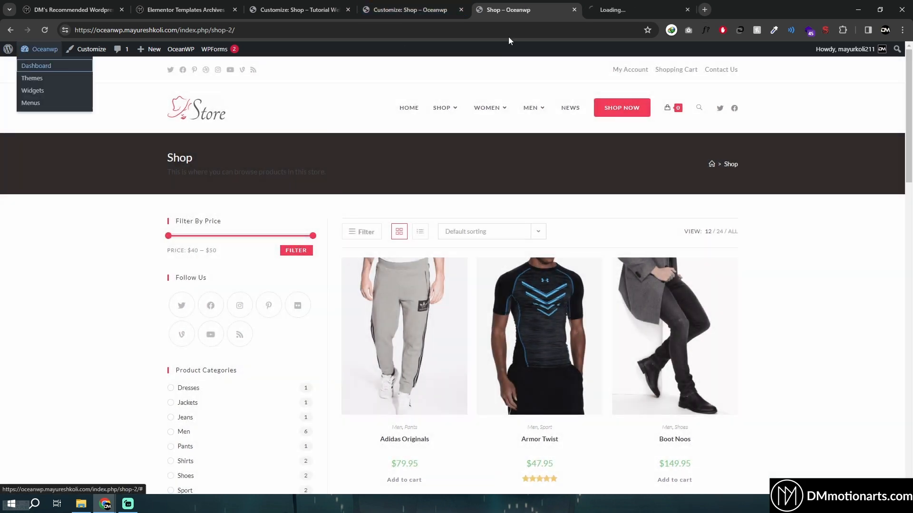
click(604, 4)
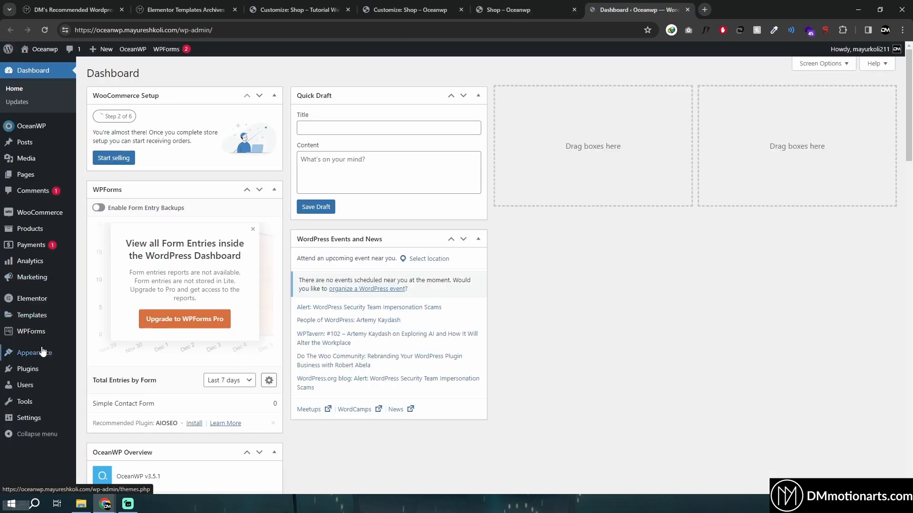
mouse_move(34, 352)
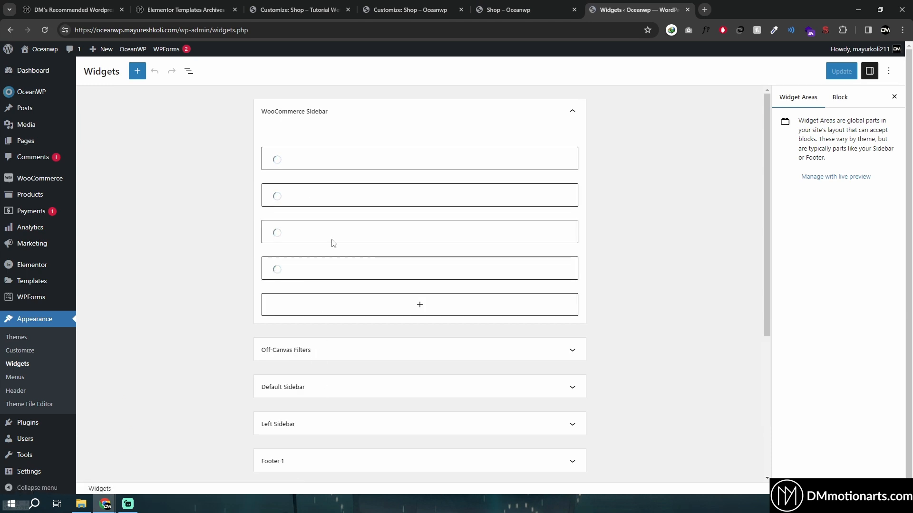
click(421, 355)
Close the Widgets page, view the off-canvas filter panel on the live shop page again, and close the shop page
key(ctrl+w)
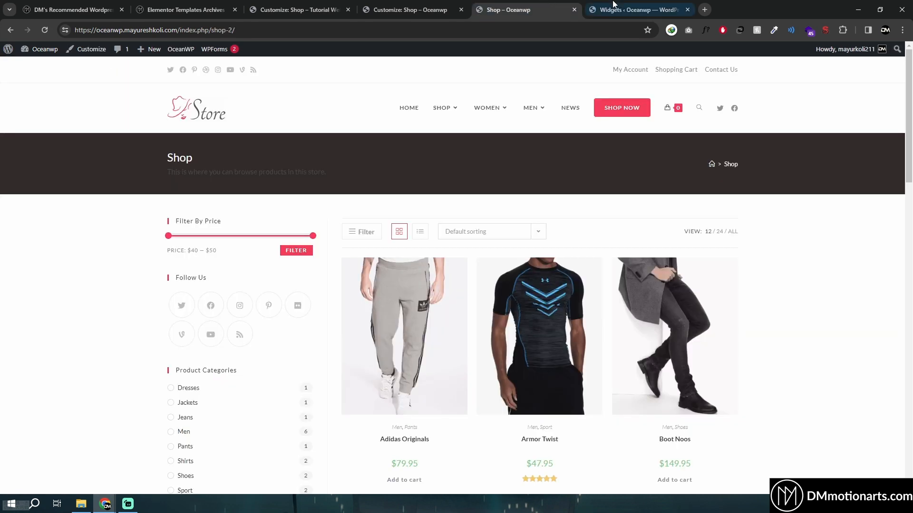
click(351, 240)
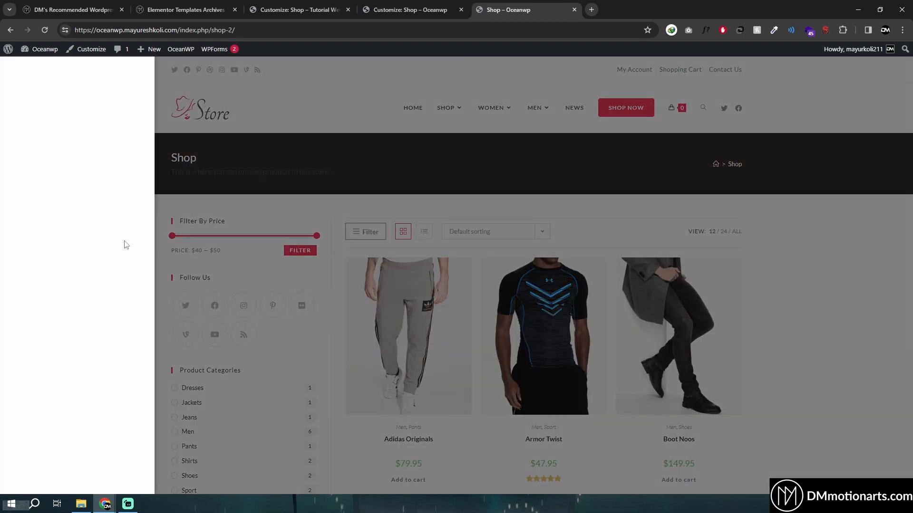
key(ctrl+w)
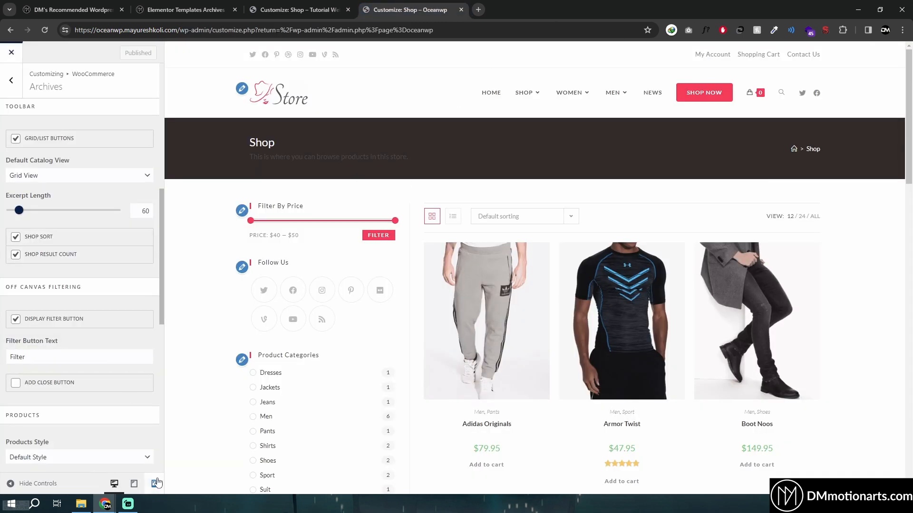
Check the shop page in the mobile preview of the OceanWP customizer and of the tutorial site's customizer
click(155, 484)
scroll(489, 309, down, 3)
scroll(535, 290, up, 2)
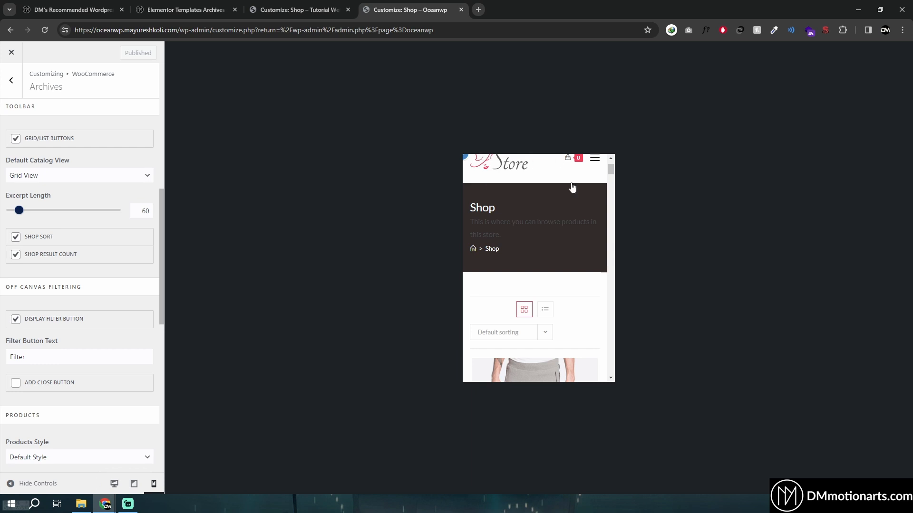
key(ctrl+shift+Tab)
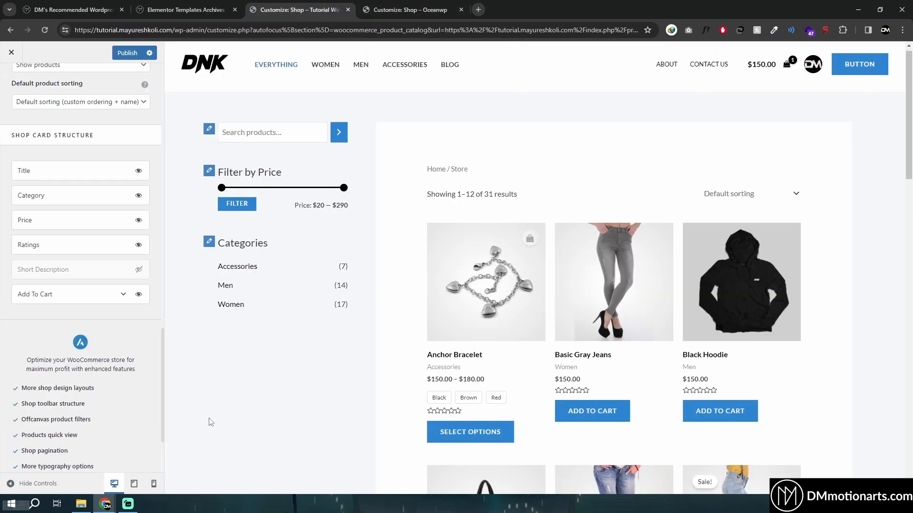
click(154, 483)
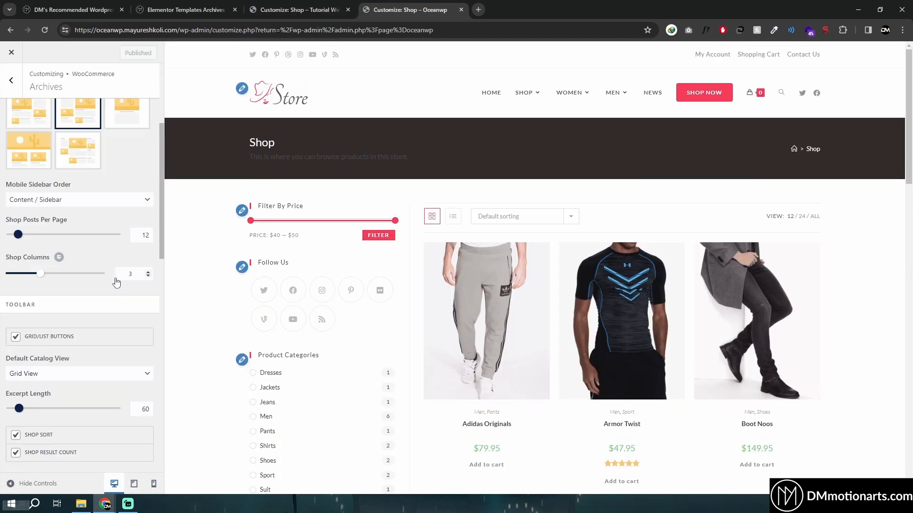
Try Hover Style as the Products Style in the OceanWP Archives settings and preview the galleries on the first three product entries
click(364, 9)
scroll(116, 283, down, 6)
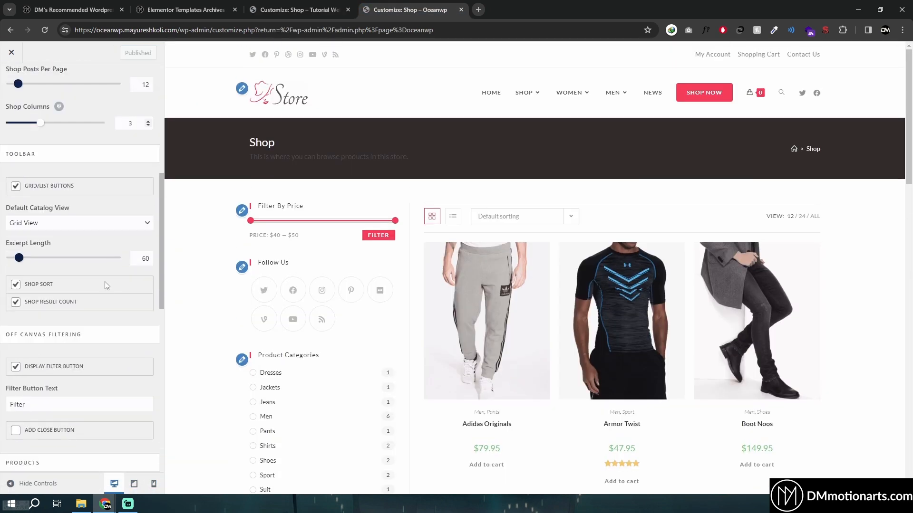
scroll(104, 282, down, 5)
click(61, 266)
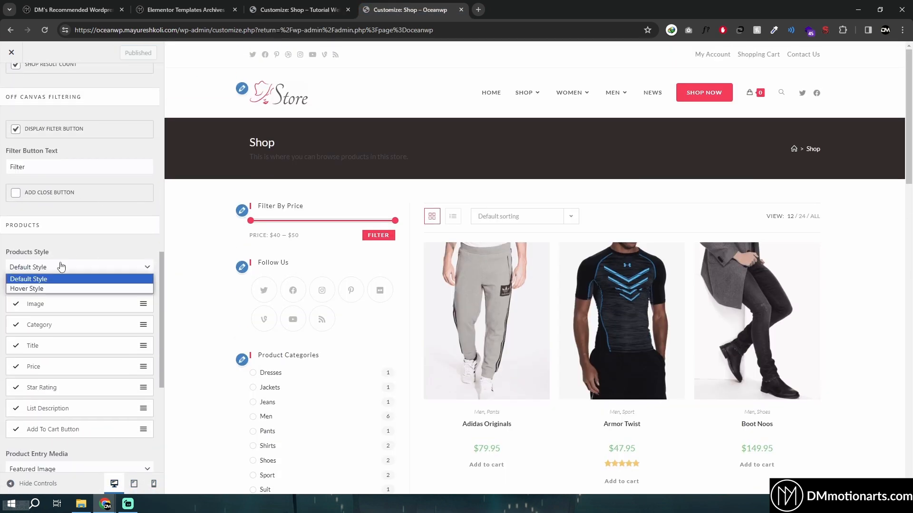
click(60, 288)
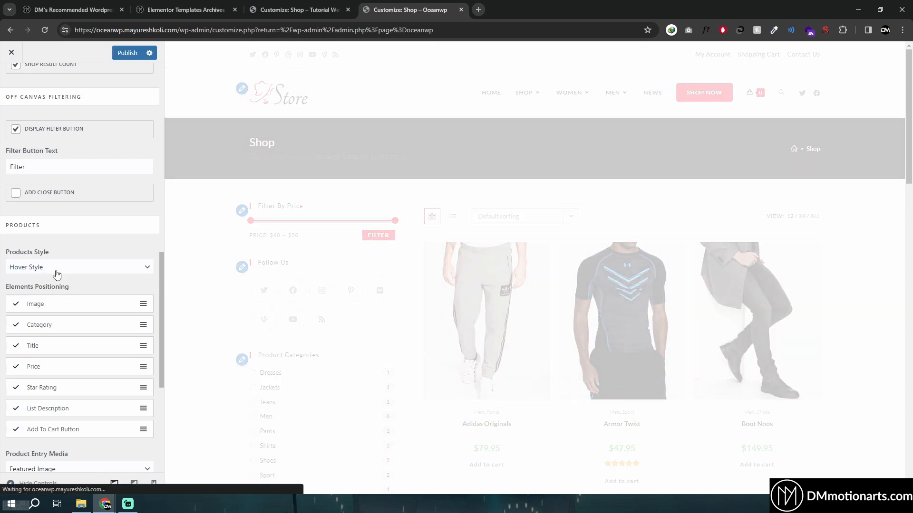
scroll(428, 309, down, 1)
mouse_move(447, 309)
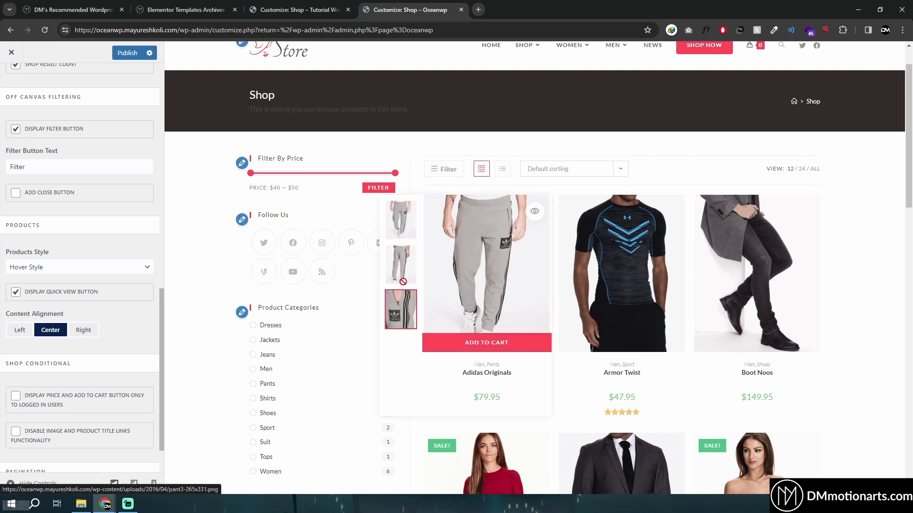
mouse_move(525, 261)
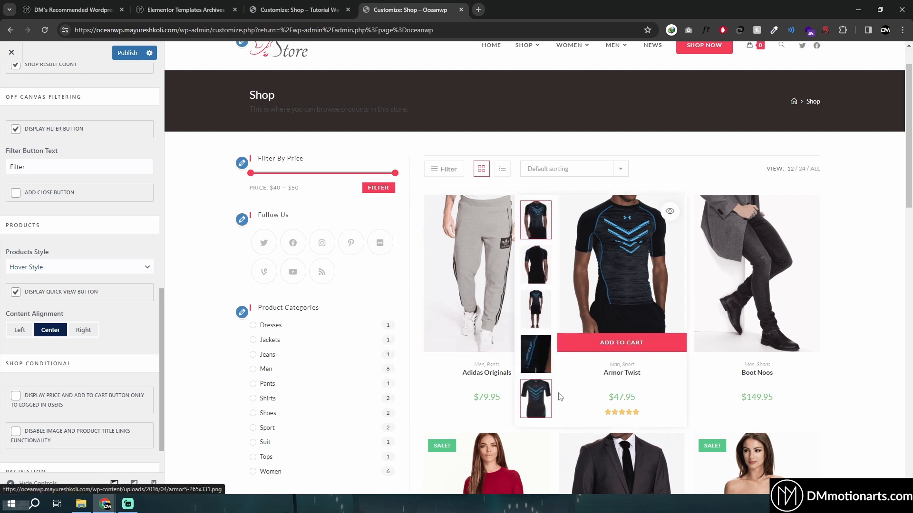
mouse_move(671, 213)
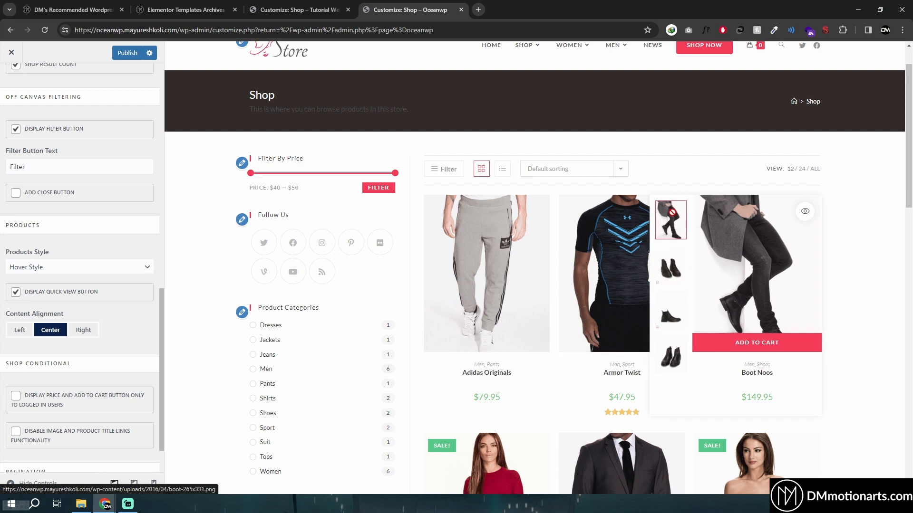
Set the Products Style back to Default Style in the Archives settings
scroll(438, 333, down, 4)
click(142, 267)
click(61, 279)
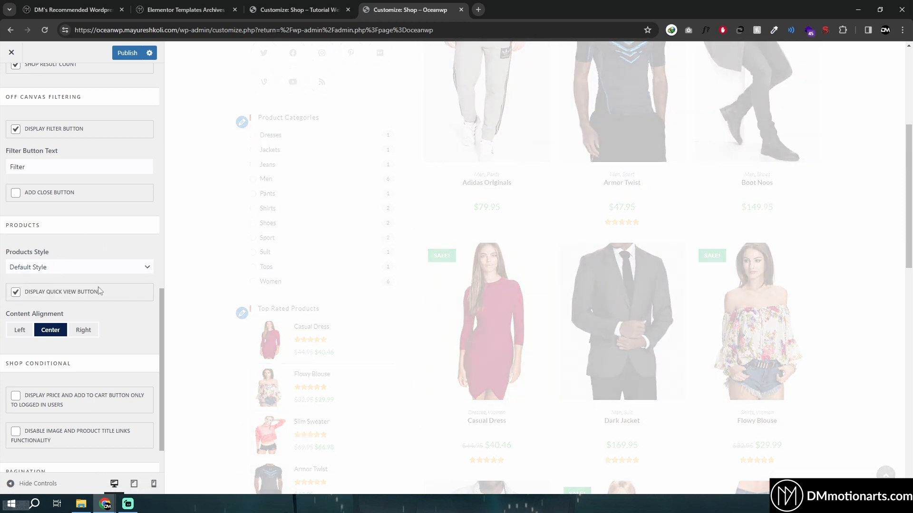
scroll(388, 100, up, 5)
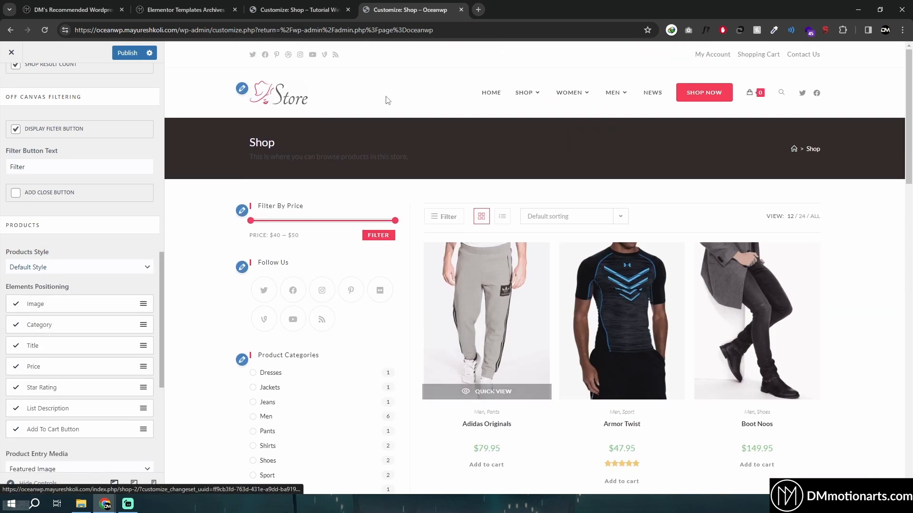
Open the Anchor Bracelet product page in the tutorial site's customizer and the Adidas Originals product page in the OceanWP customizer
click(312, 5)
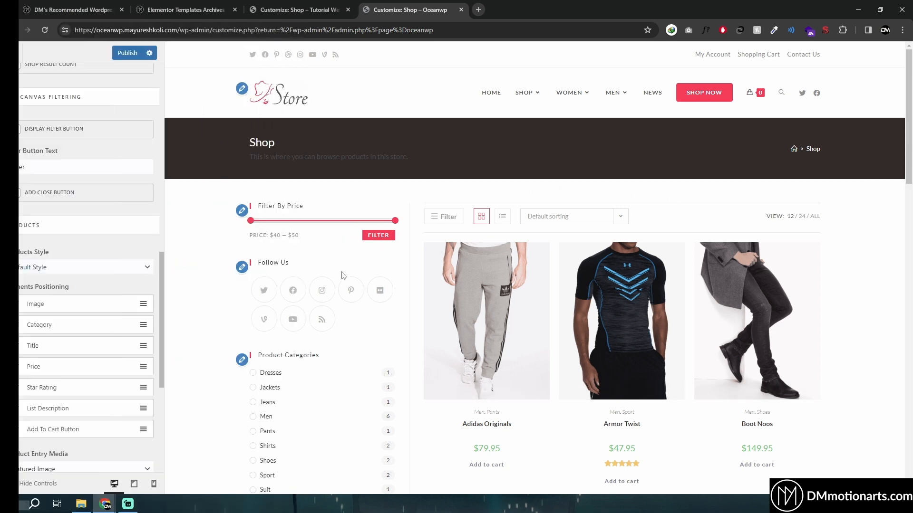
click(277, 9)
click(495, 265)
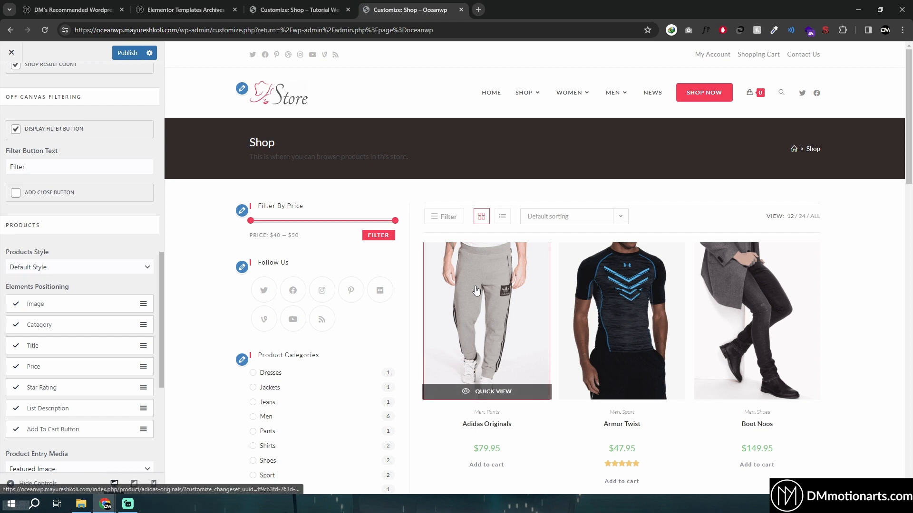
click(471, 285)
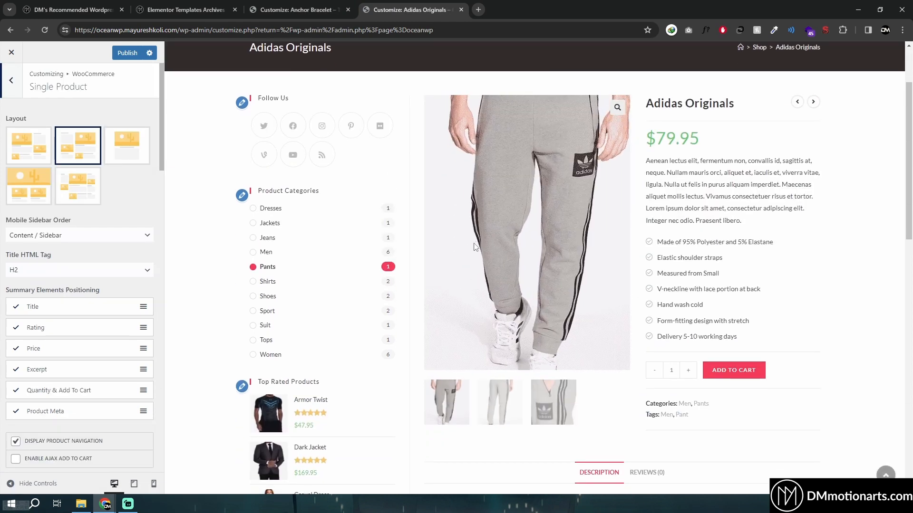
Review the Adidas Originals page, including its reviews, description and related products sections
scroll(474, 247, down, 4)
click(651, 284)
click(597, 287)
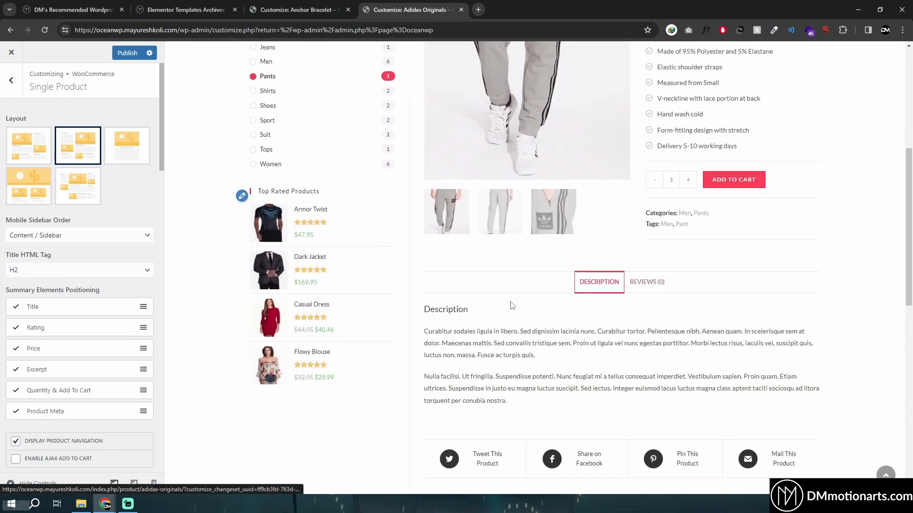
scroll(512, 305, down, 4)
scroll(413, 347, down, 4)
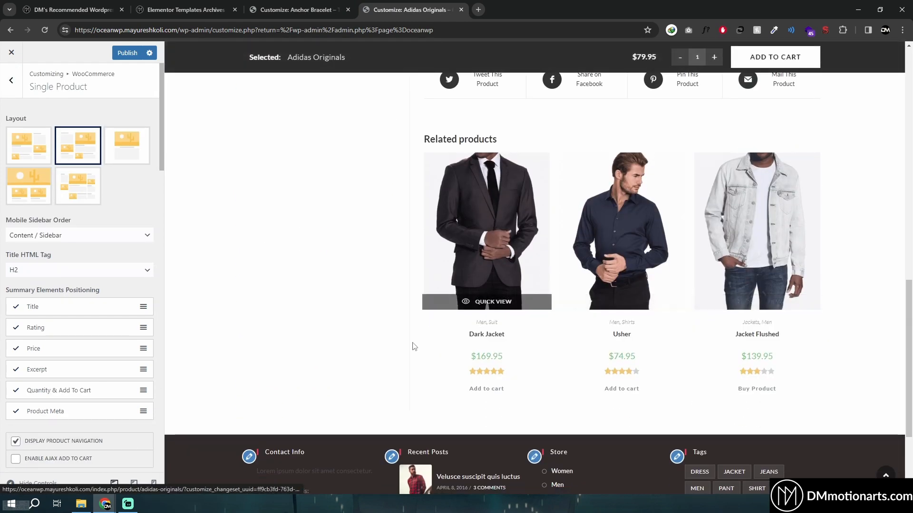
scroll(412, 347, up, 15)
scroll(362, 190, down, 2)
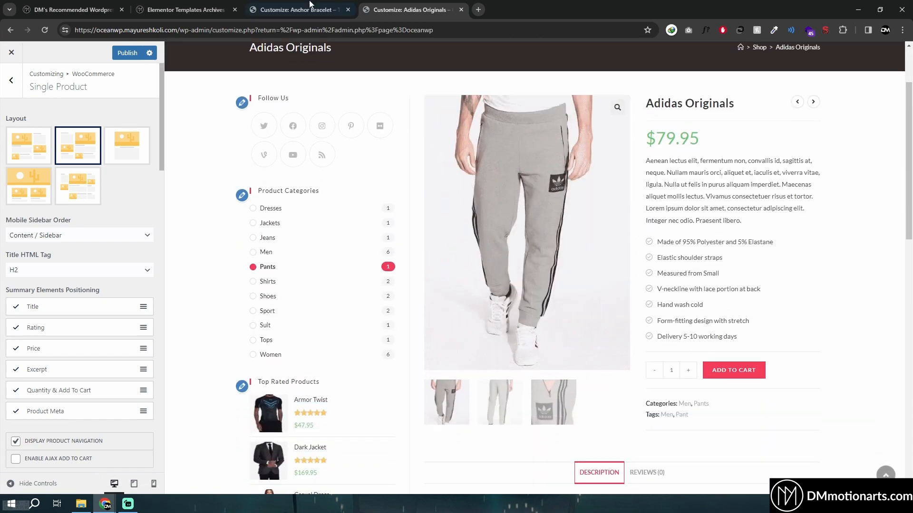
Compare the image and summary areas of the Anchor Bracelet and Adidas Originals pages by switching between the two customizers
click(309, 6)
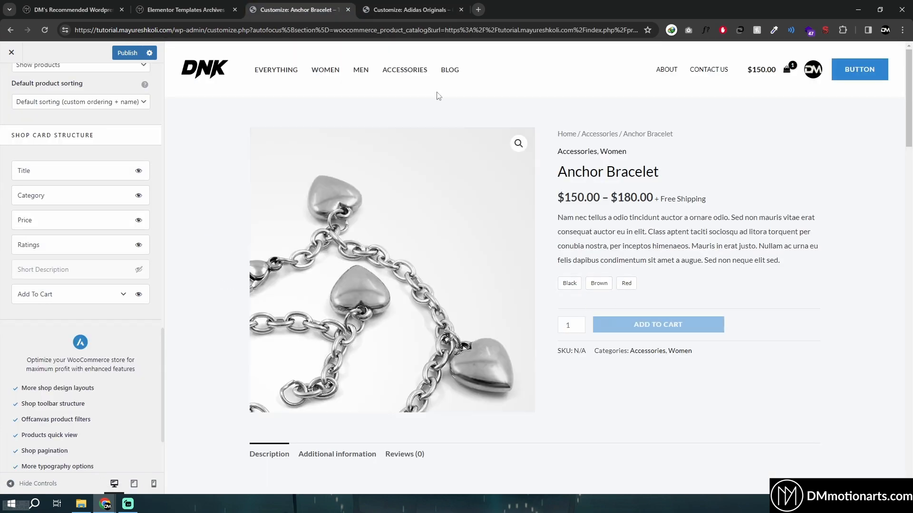
click(407, 7)
click(328, 4)
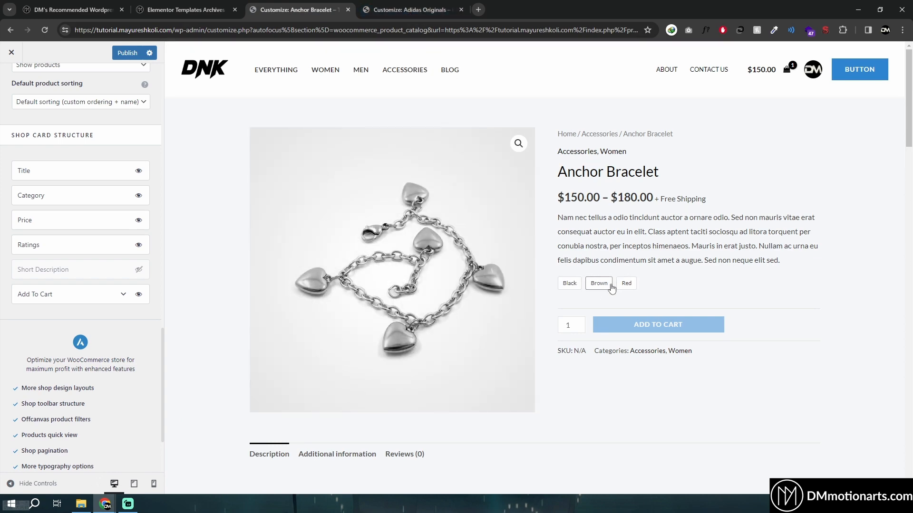
click(416, 4)
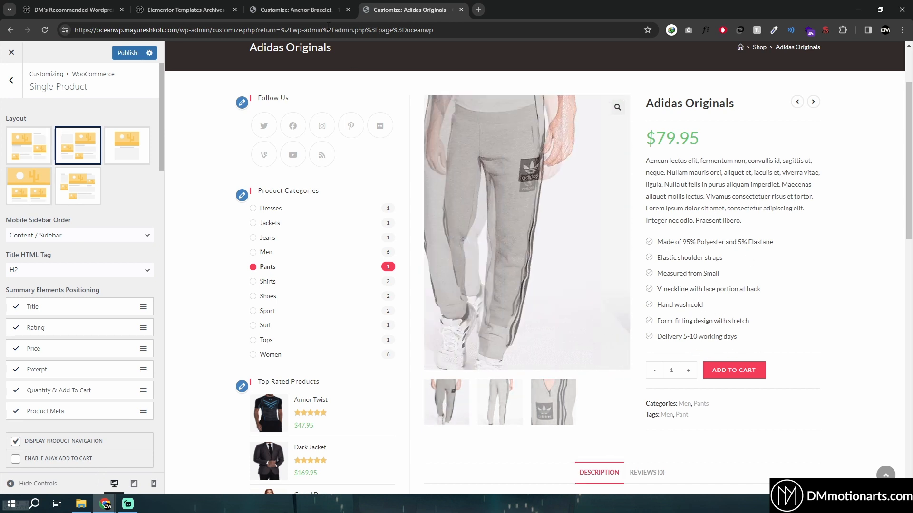
Switch to the tutorial site's customizer and review the Anchor Bracelet's product description section with its images
click(311, 8)
scroll(328, 404, down, 5)
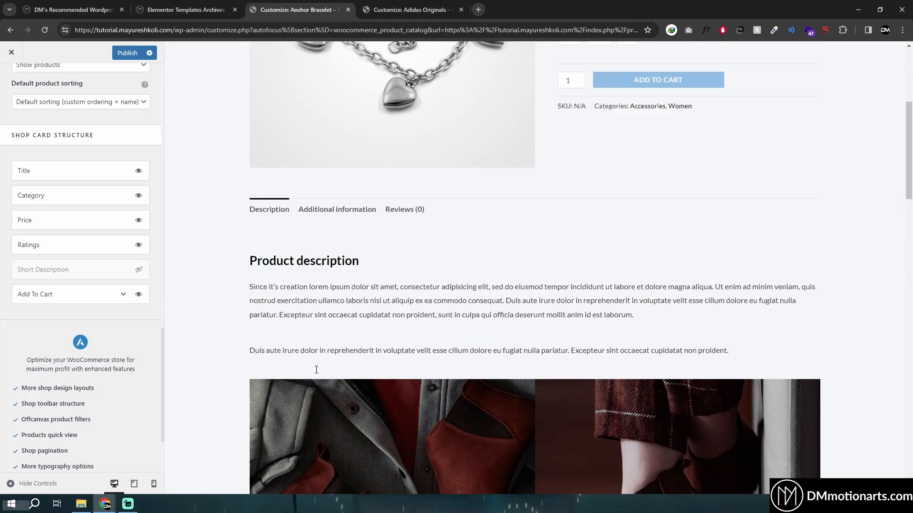
scroll(373, 385, down, 8)
scroll(450, 327, up, 4)
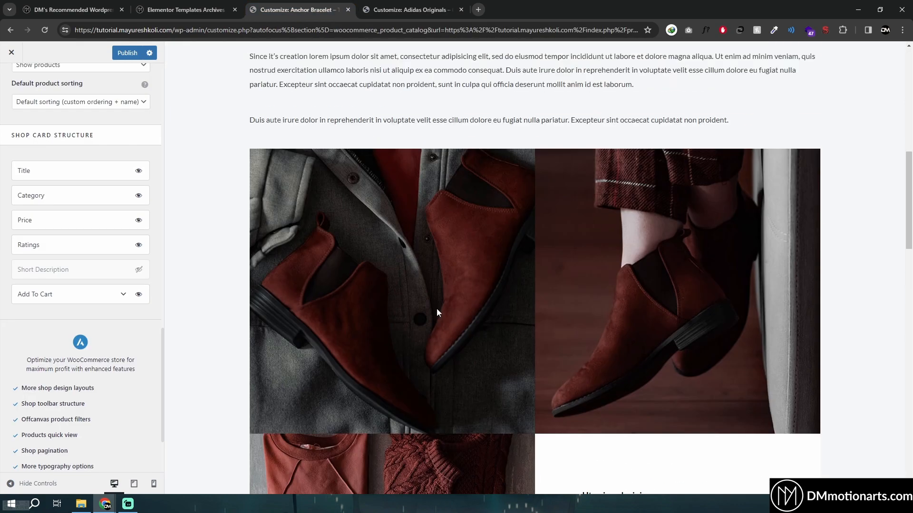
scroll(409, 237, down, 5)
Switch to the OceanWP customizer and examine the Adidas Originals description text
click(409, 9)
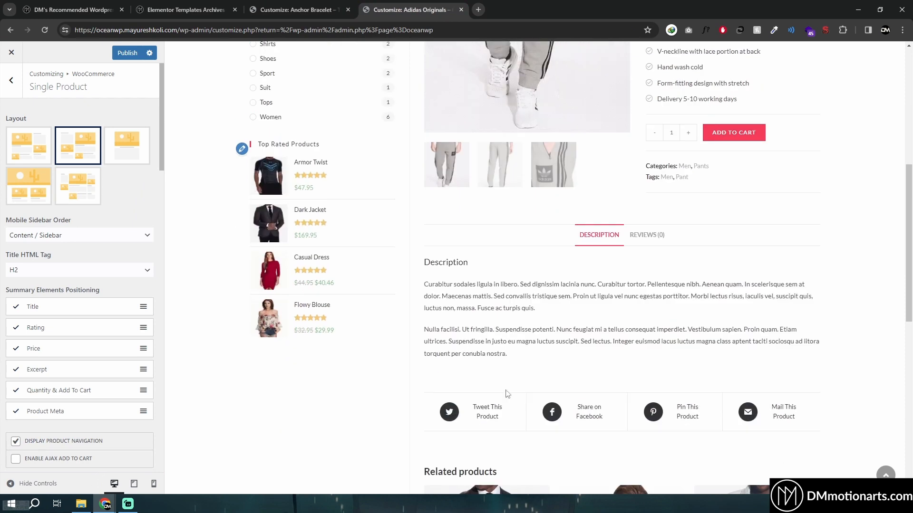
drag(425, 285, 581, 352)
click(426, 288)
Compare the overall product page layouts of the Anchor Bracelet and Adidas Originals, ending on the Anchor Bracelet's summary area
click(289, 5)
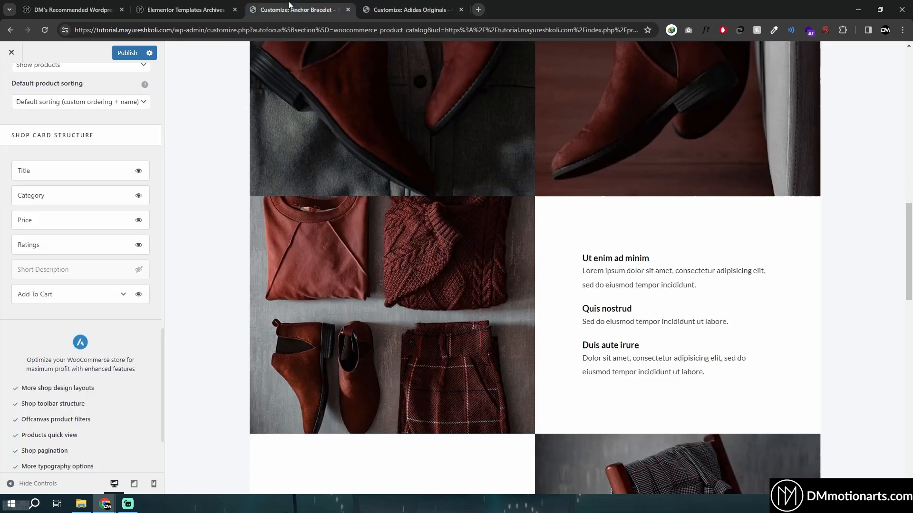
scroll(366, 221, up, 10)
key(ctrl+Tab)
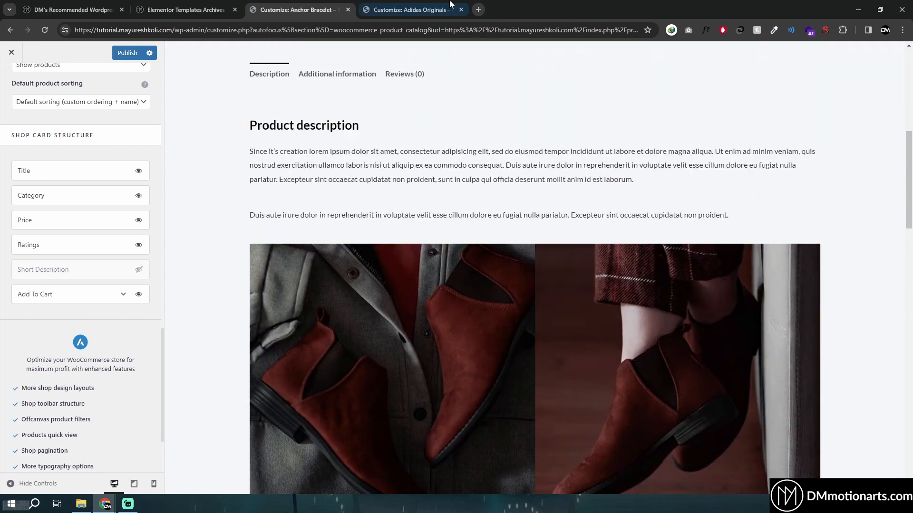
scroll(558, 337, up, 4)
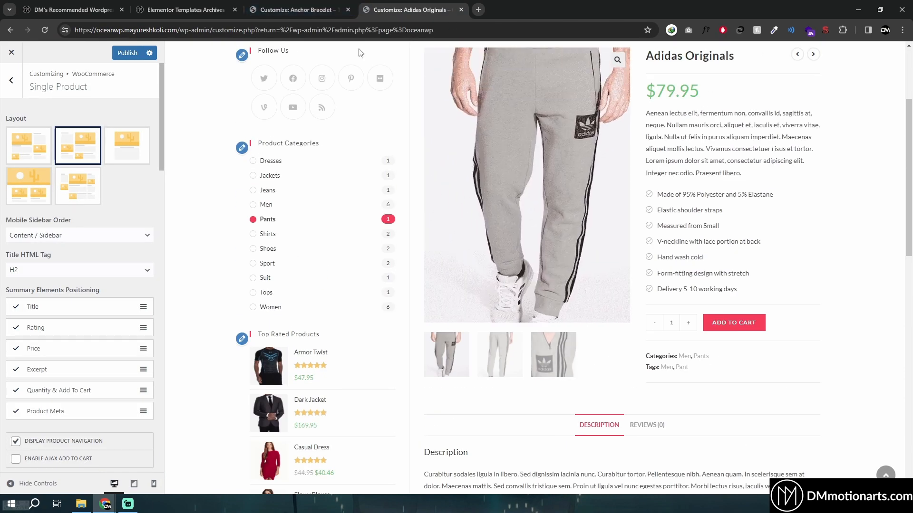
scroll(675, 303, up, 3)
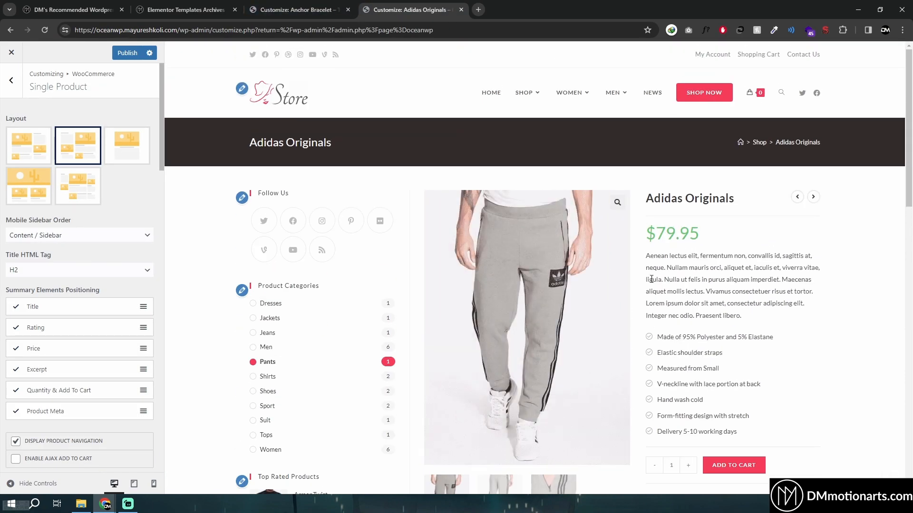
key(ctrl+shift+Tab)
scroll(350, 417, up, 6)
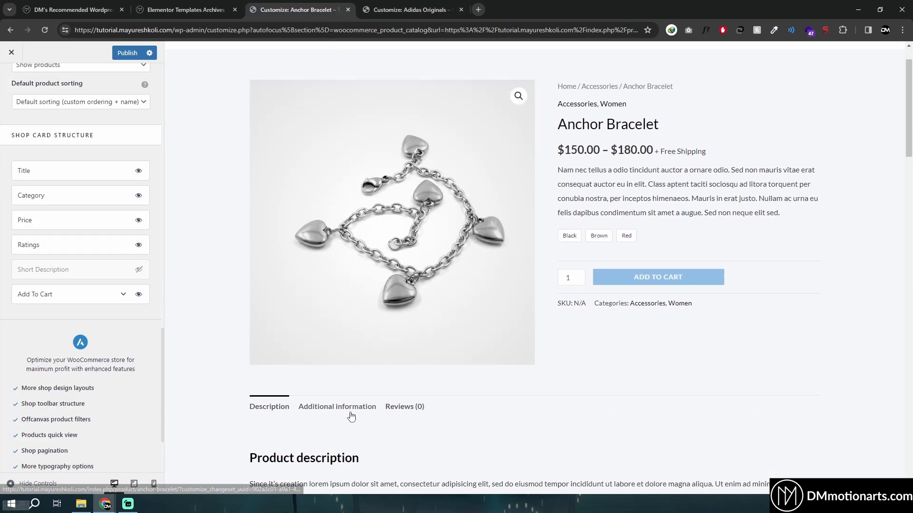
Browse the Anchor Bracelet's Description, Additional information and Reviews sections, and compare them with the Adidas Originals page
click(351, 413)
click(294, 411)
click(401, 408)
click(265, 409)
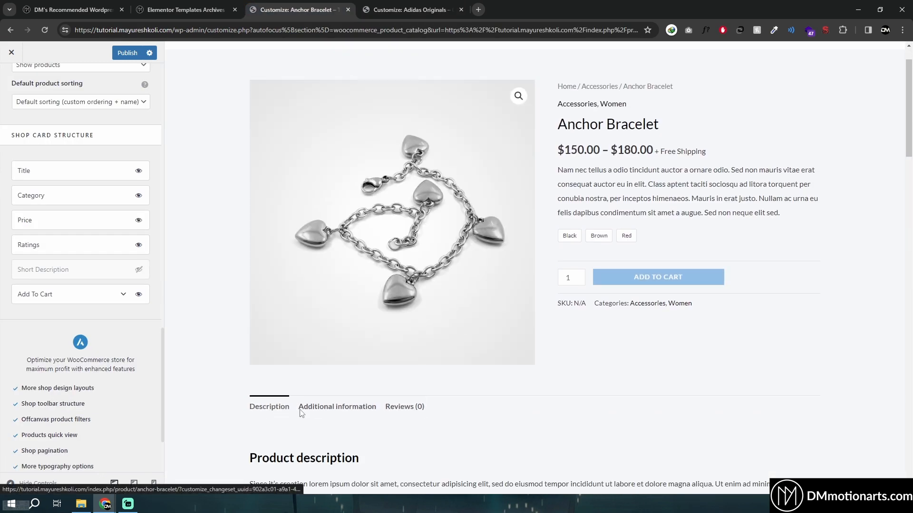
click(372, 4)
click(269, 5)
Open the WooCommerce Single Product settings on the tutorial site and review the layout, product structure and product options
scroll(11, 91, up, 1)
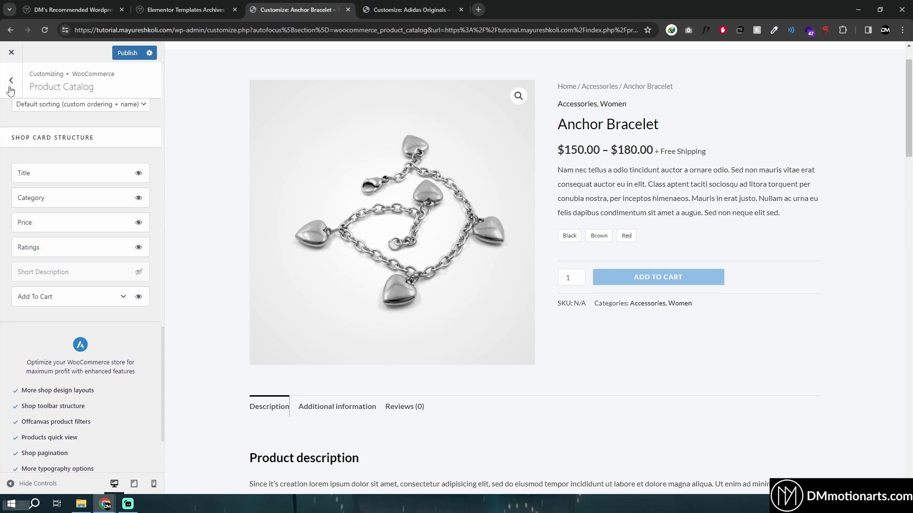
click(11, 81)
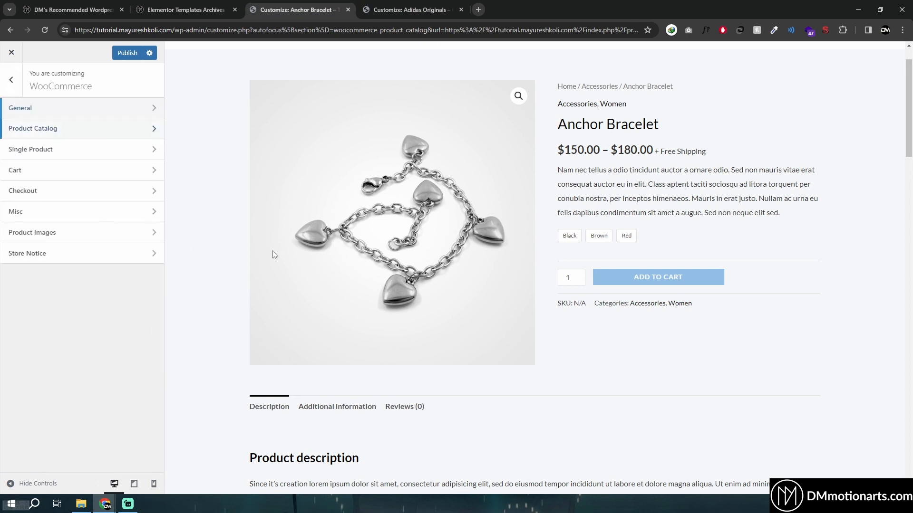
click(35, 151)
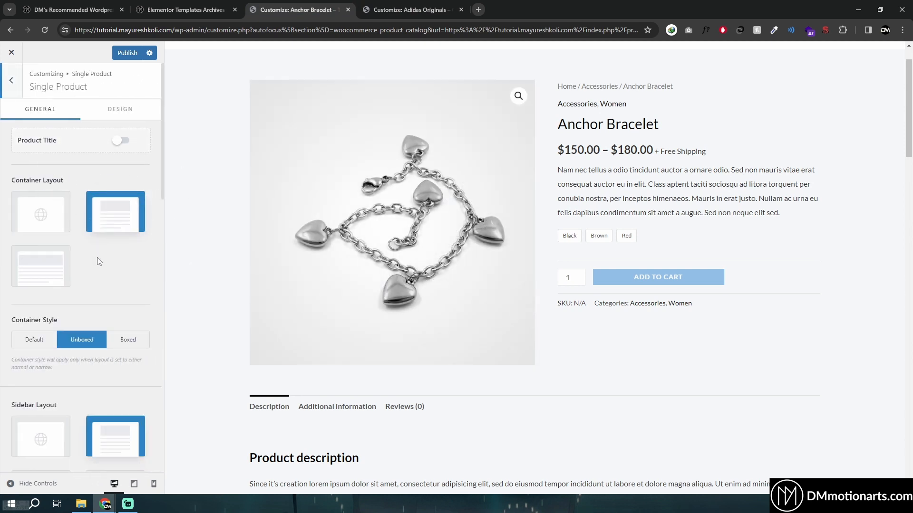
scroll(99, 276, down, 7)
scroll(98, 280, down, 1)
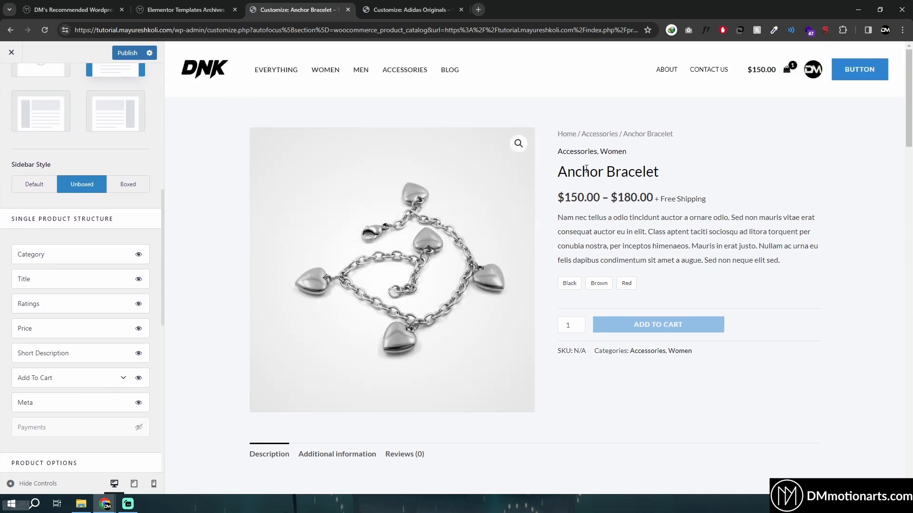
scroll(61, 426, down, 3)
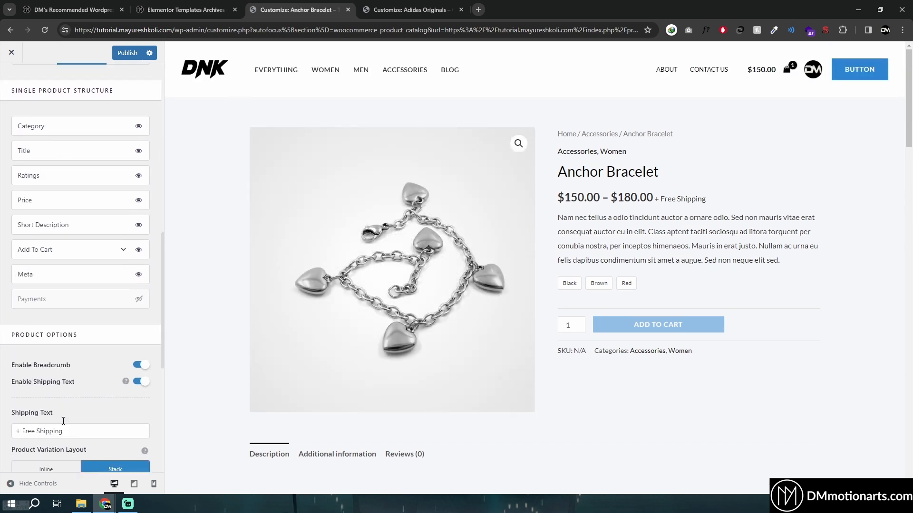
Try out the Payments element and the sticky add to cart bar on the Anchor Bracelet page
click(139, 287)
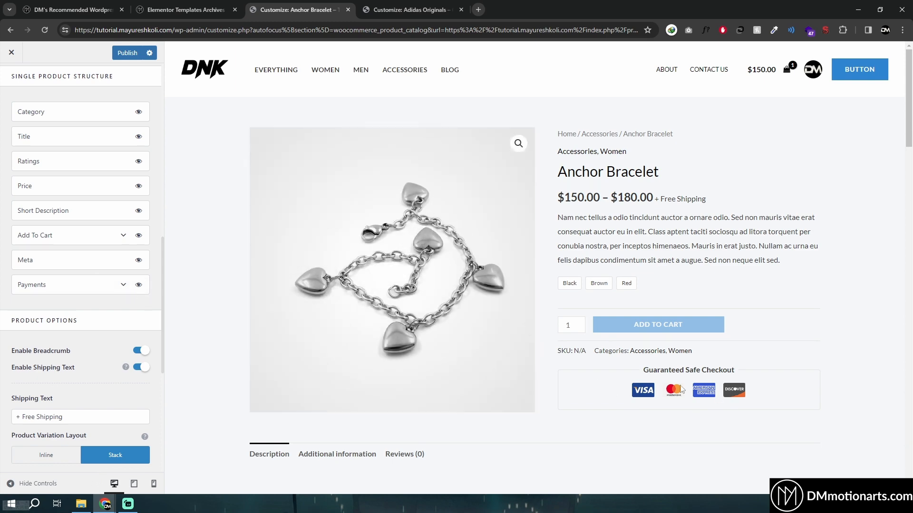
scroll(96, 350, down, 1)
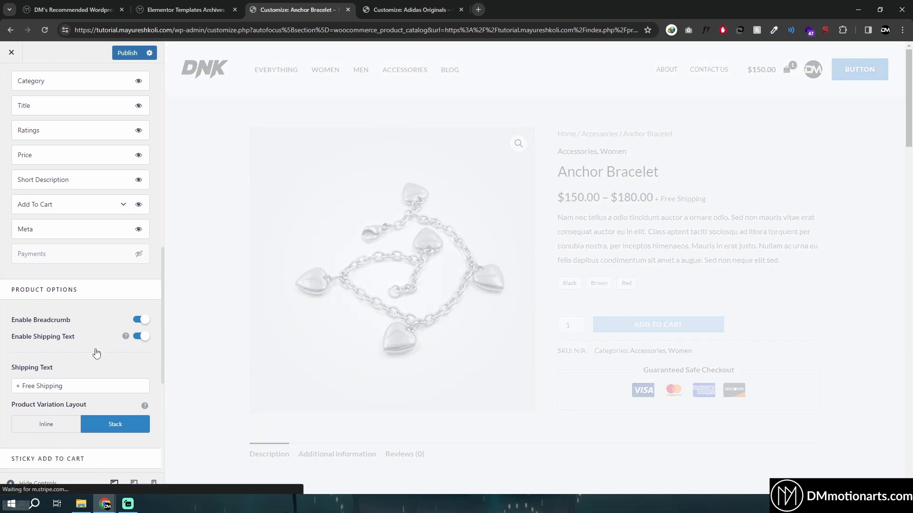
scroll(58, 370, down, 3)
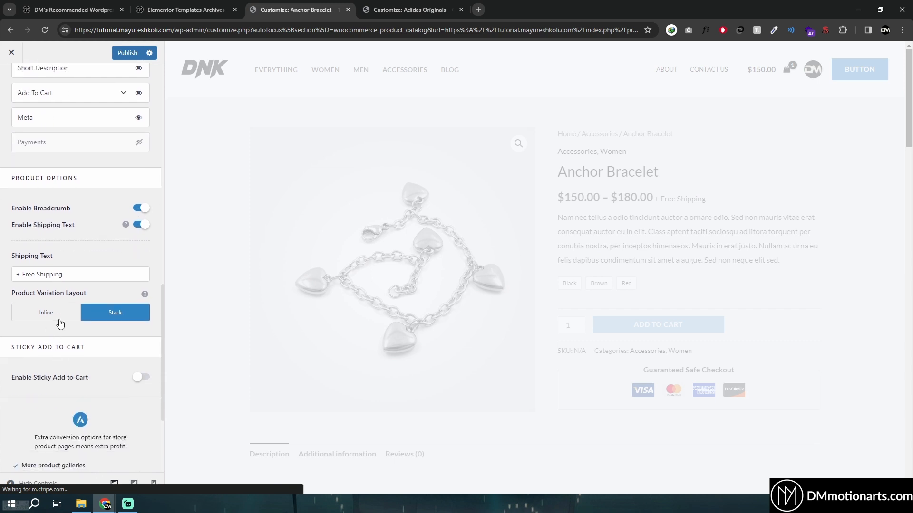
click(142, 332)
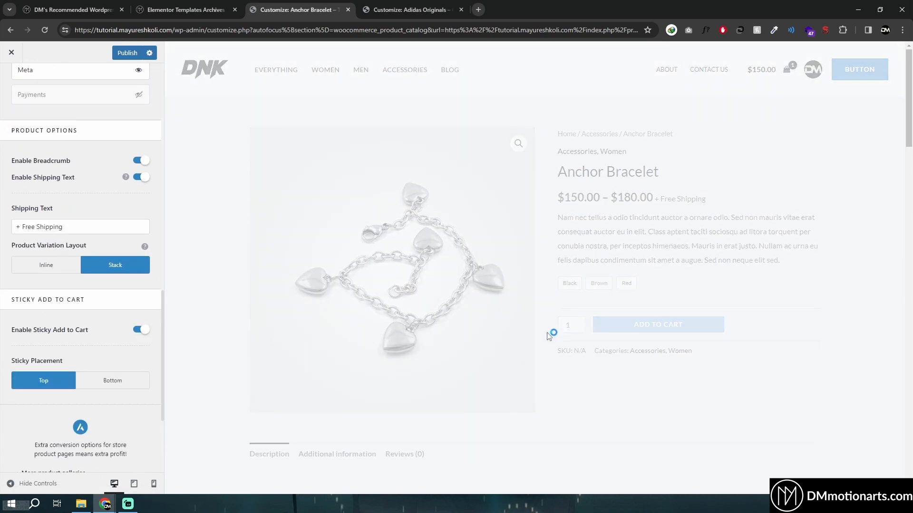
scroll(544, 347, down, 7)
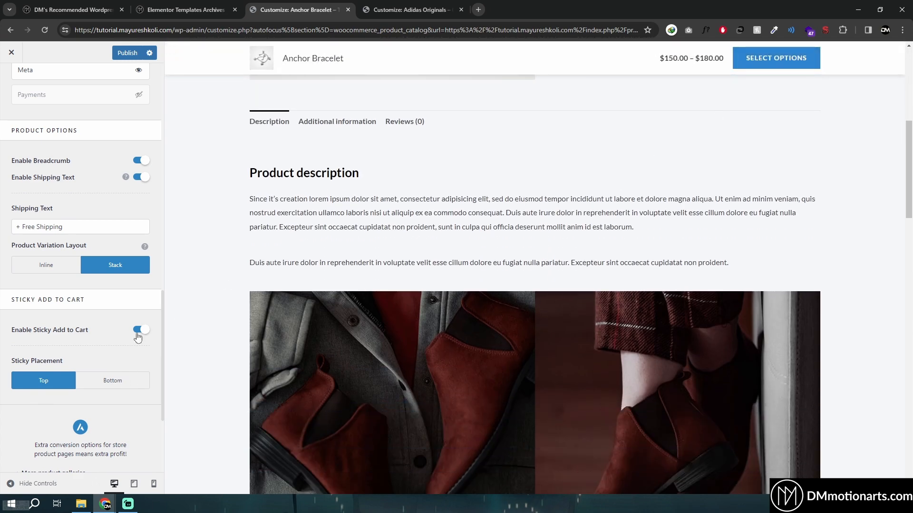
Switch to the OceanWP customizer and review the Adidas Originals description, sharing links, related products and sidebar
key(ctrl+Tab)
scroll(522, 316, down, 8)
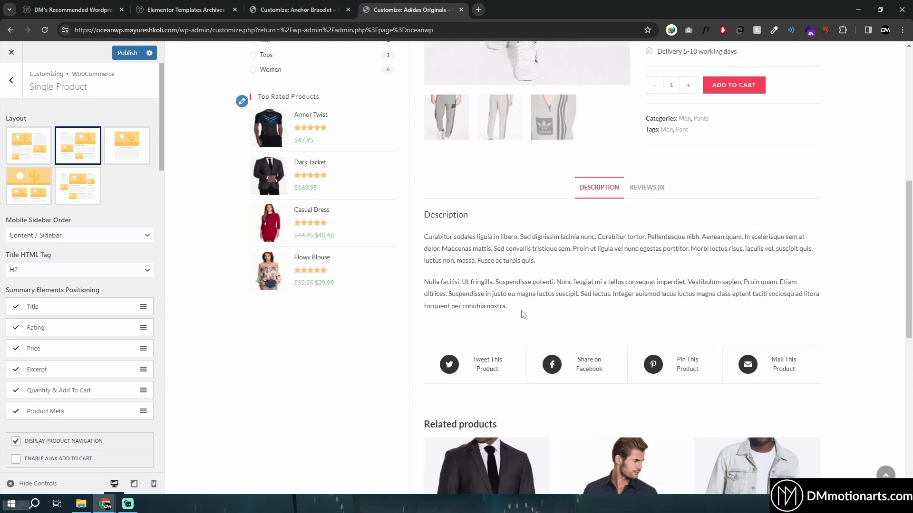
scroll(523, 315, down, 6)
scroll(335, 246, up, 10)
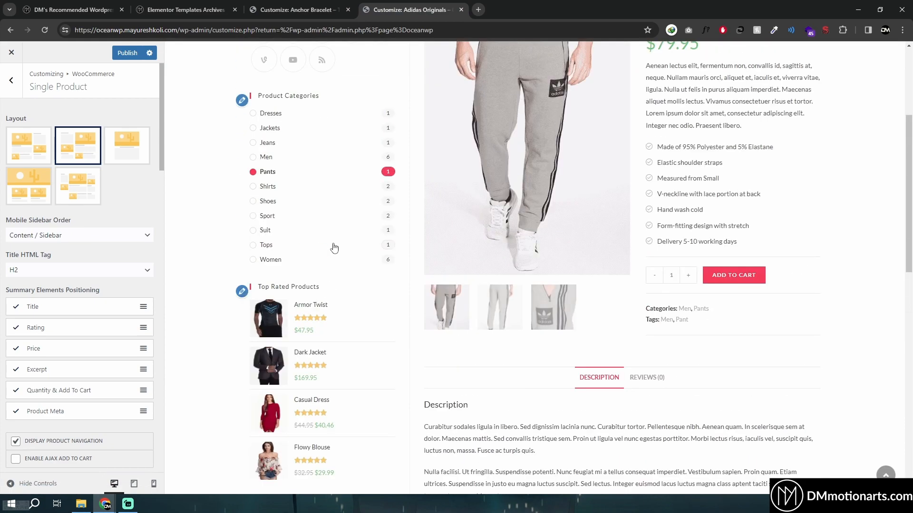
scroll(334, 248, up, 4)
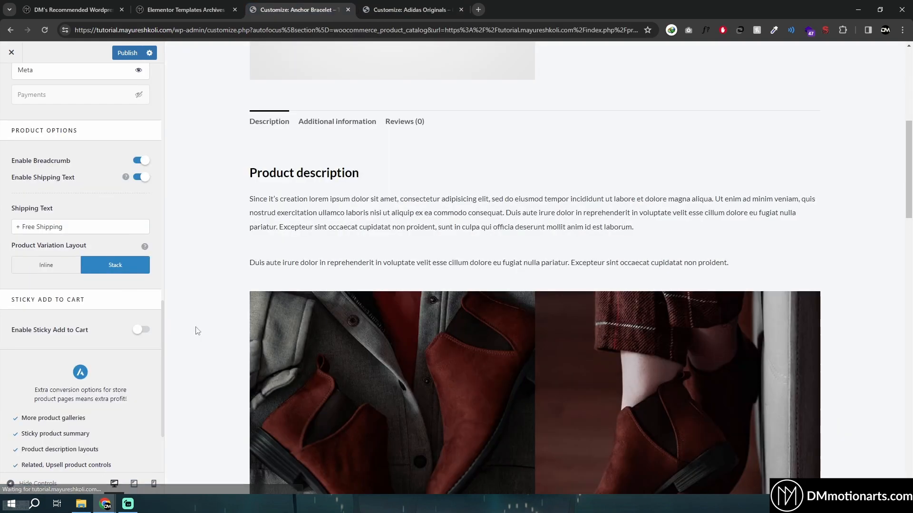
Review the tutorial site's Single Product settings, from container and sidebar layout to sticky add to cart, alongside the Anchor Bracelet page
scroll(110, 328, up, 12)
scroll(324, 366, up, 6)
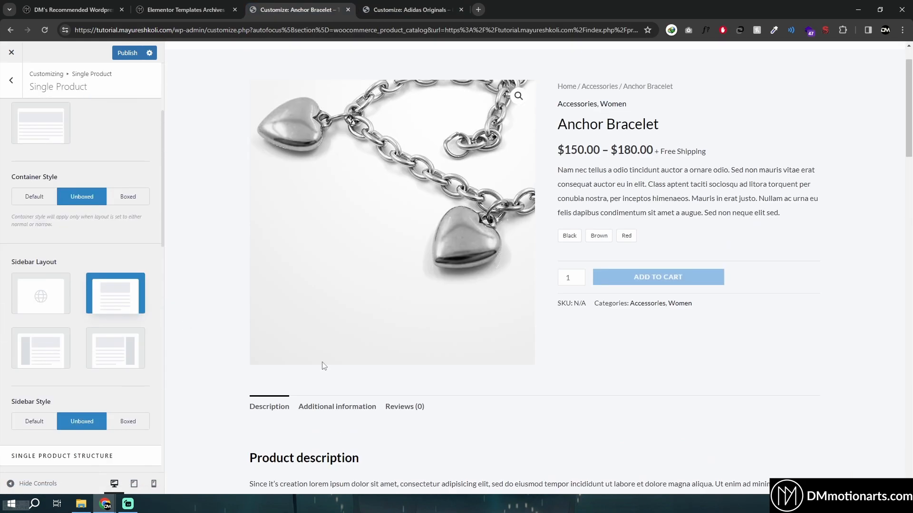
scroll(323, 365, up, 1)
scroll(132, 302, up, 3)
scroll(118, 355, down, 6)
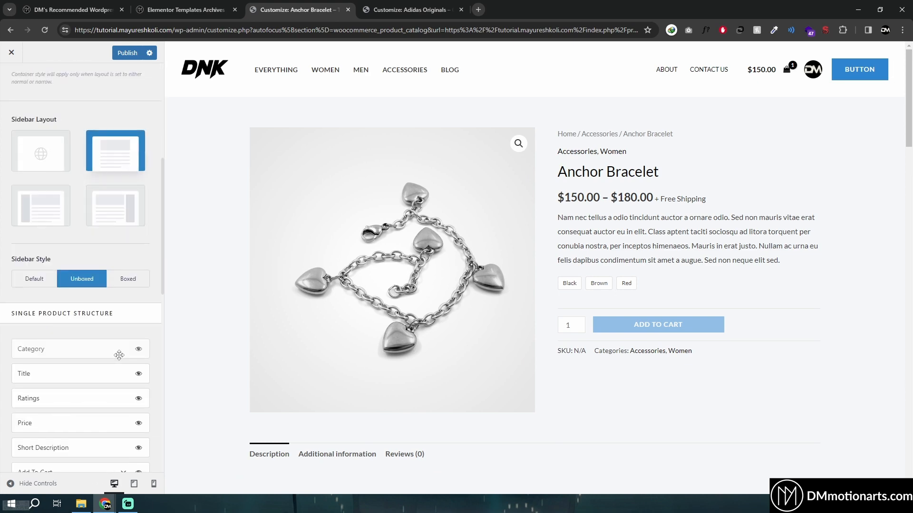
scroll(119, 355, down, 10)
scroll(334, 374, down, 1)
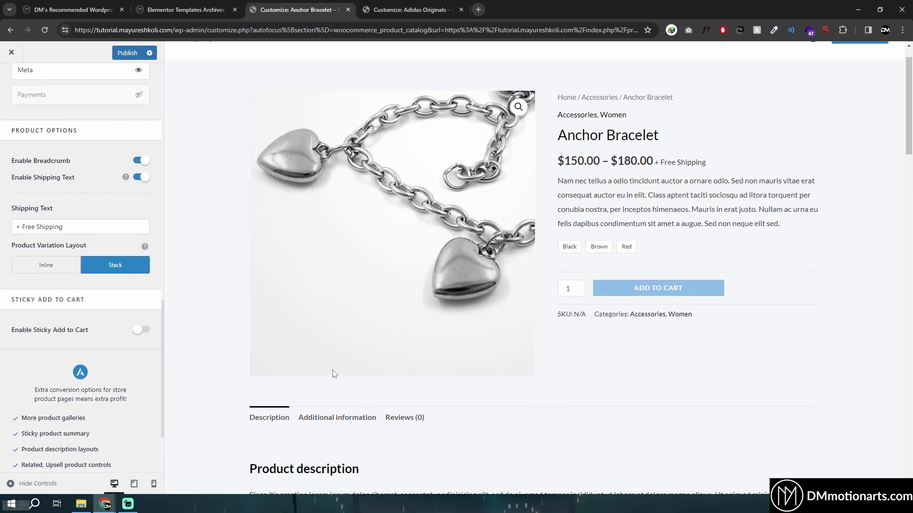
scroll(334, 374, down, 4)
In the OceanWP customizer, set the single product layout to the third option, which has no sidebar
click(366, 4)
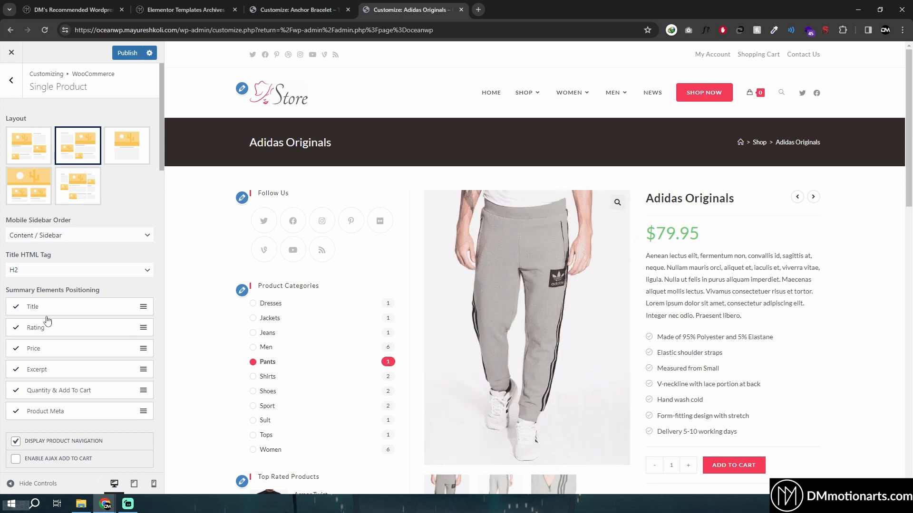
scroll(78, 323, down, 5)
scroll(98, 334, up, 5)
click(123, 151)
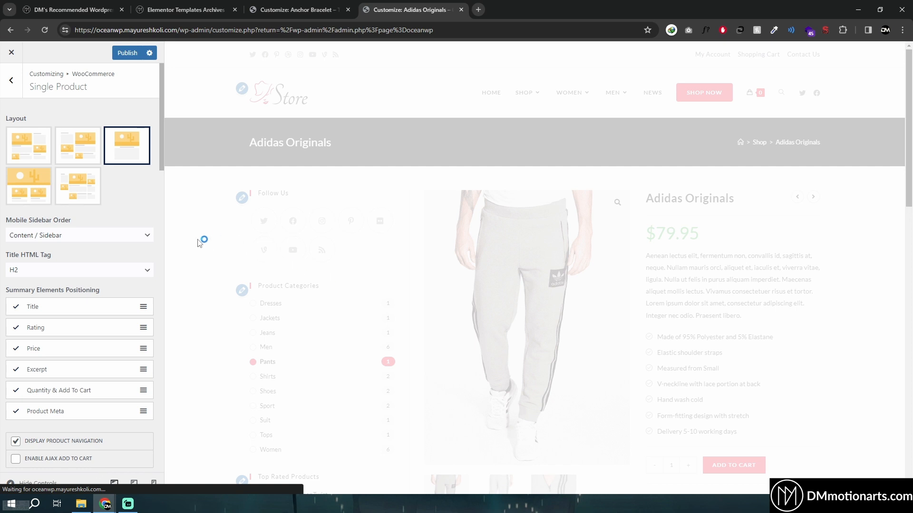
scroll(197, 250, down, 3)
Open the Diwali Festival Landing Page Elementor Template Free product from the DMmotionarts Elementor templates archive
click(157, 9)
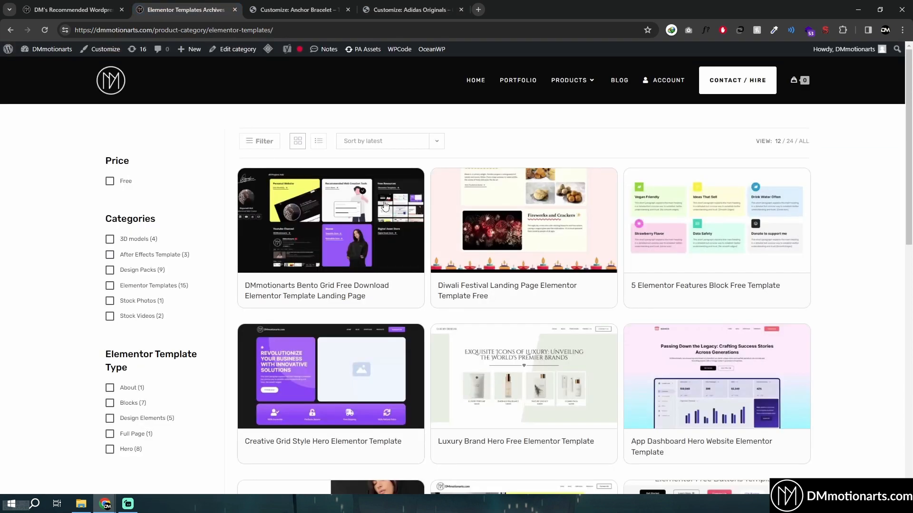
click(505, 228)
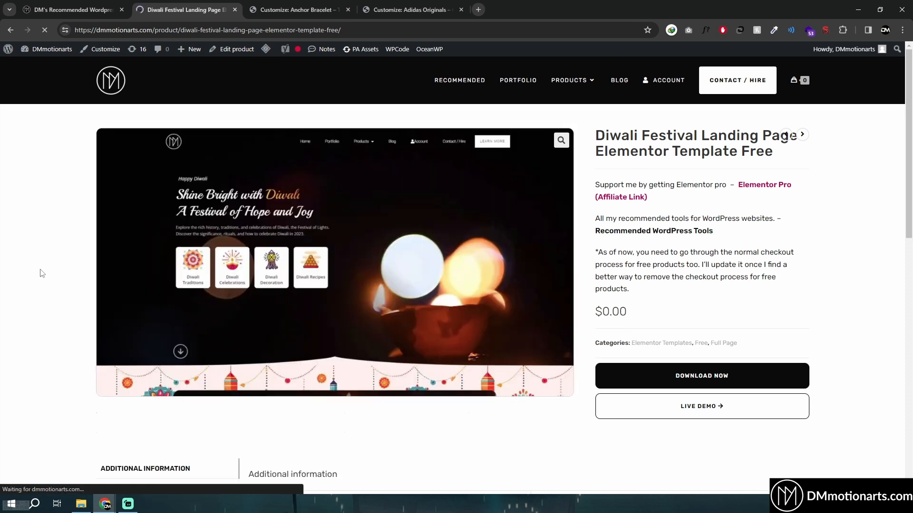
scroll(40, 273, down, 4)
scroll(40, 273, up, 2)
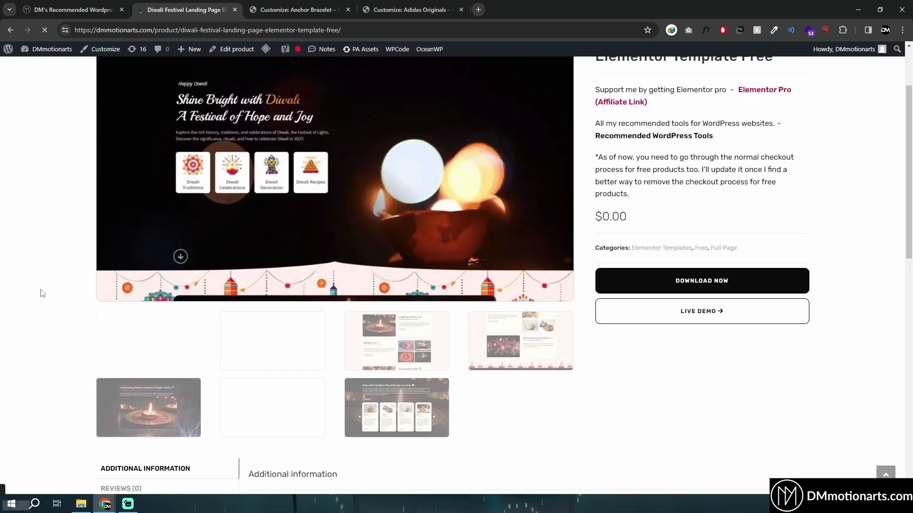
Go through the Diwali product's gallery thumbnails and return to the first image
click(284, 352)
click(280, 404)
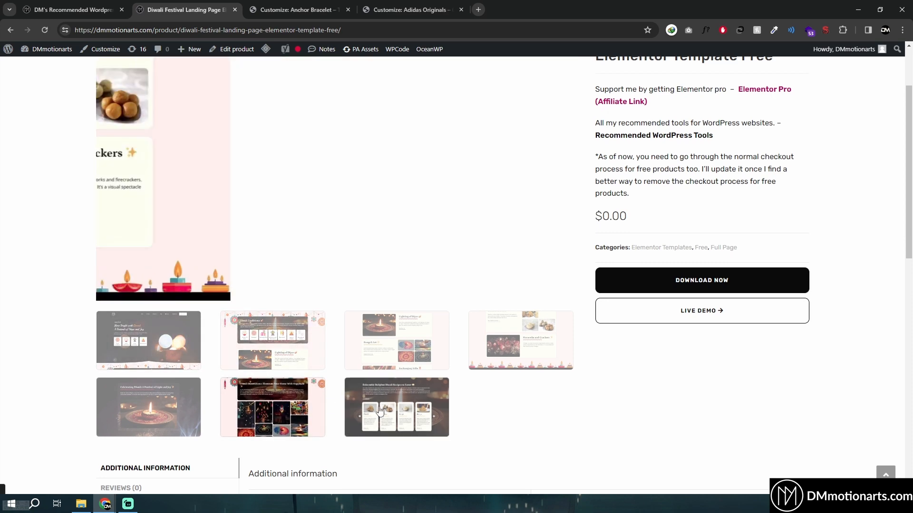
click(388, 404)
click(404, 353)
click(501, 346)
click(280, 343)
click(159, 339)
scroll(37, 330, up, 2)
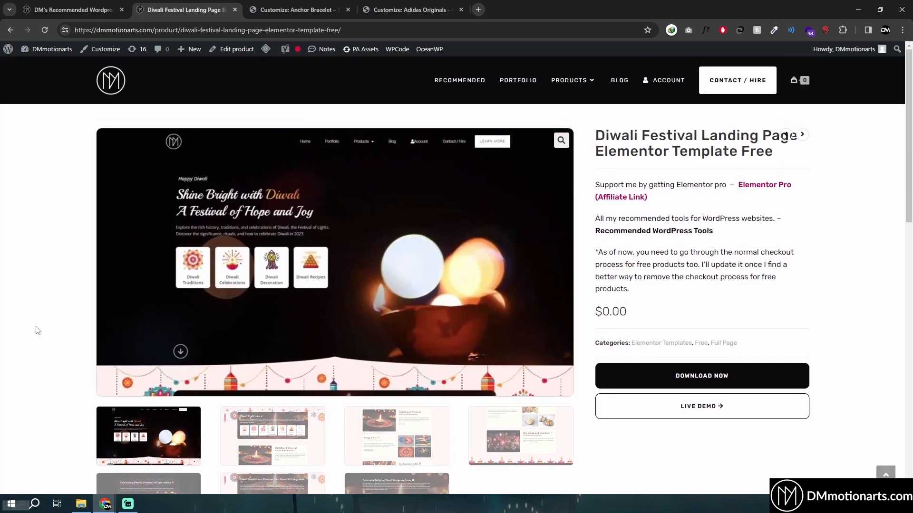
Examine the Diwali product page's layout, including its summary area, thumbnail grid and the zoom on the main image
scroll(62, 281, down, 1)
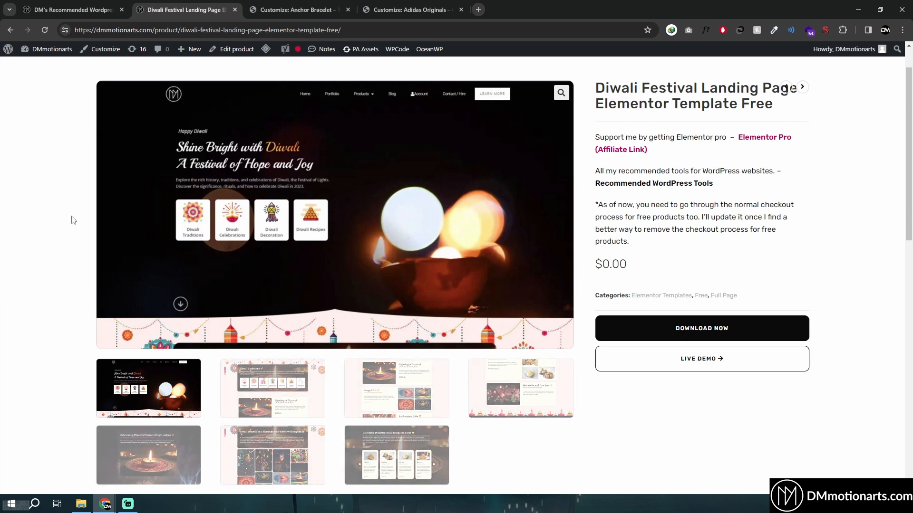
scroll(73, 220, up, 1)
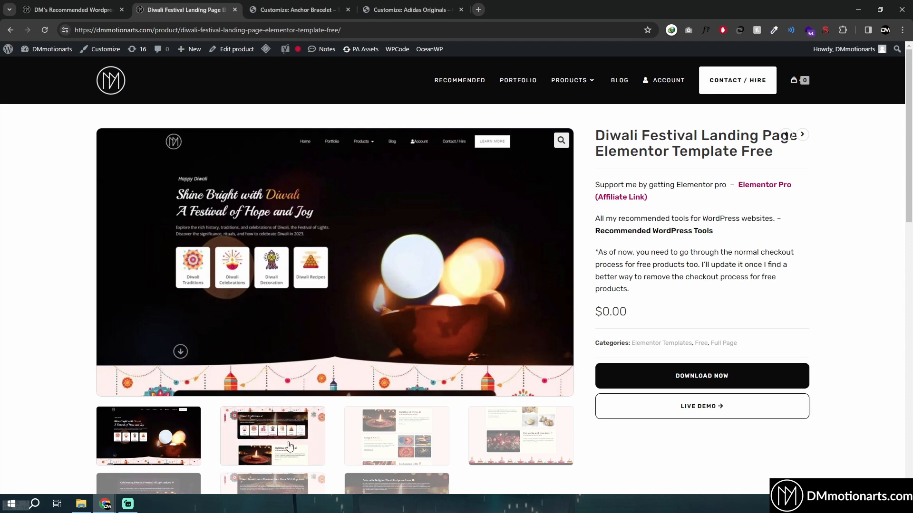
scroll(309, 304, down, 2)
scroll(287, 374, down, 10)
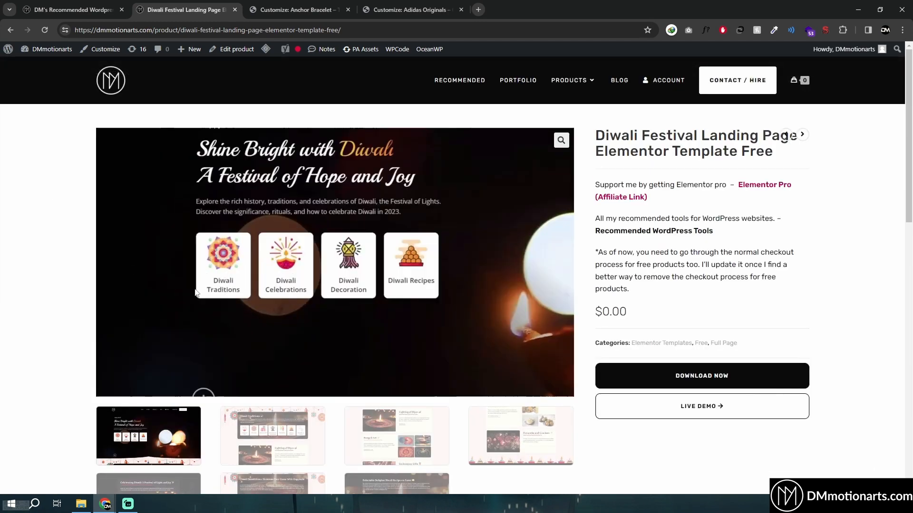
scroll(546, 369, down, 2)
scroll(546, 366, up, 2)
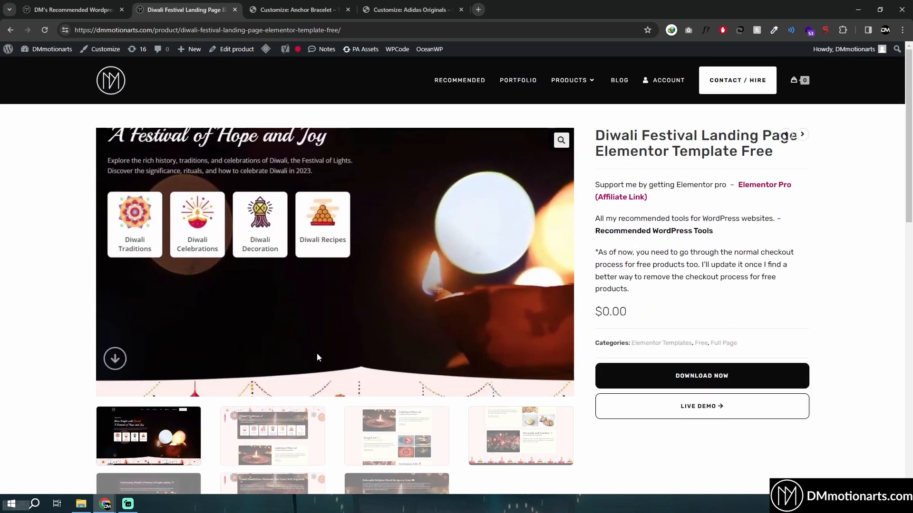
Glance at the Adidas Originals gallery in the OceanWP customizer, and view the Anchor Bracelet's image enlarged in the tutorial site's customizer
click(397, 3)
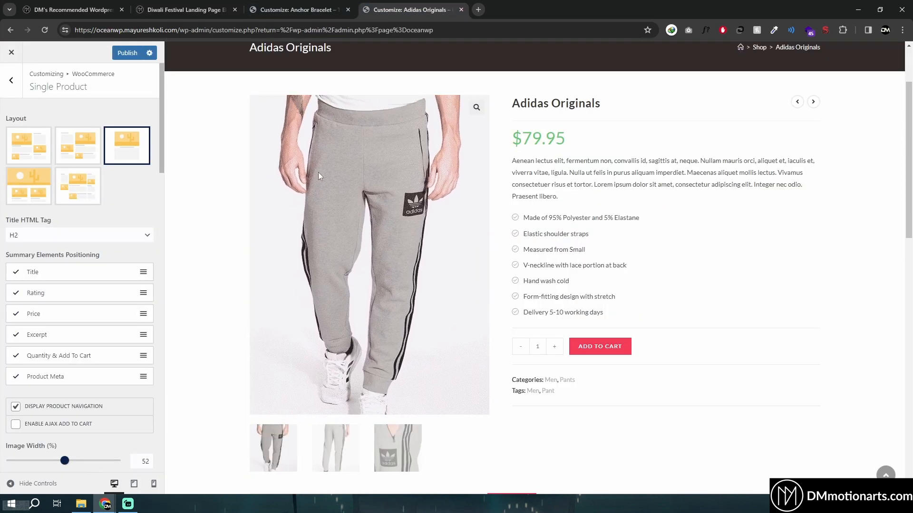
click(301, 8)
scroll(384, 301, up, 4)
scroll(385, 301, up, 3)
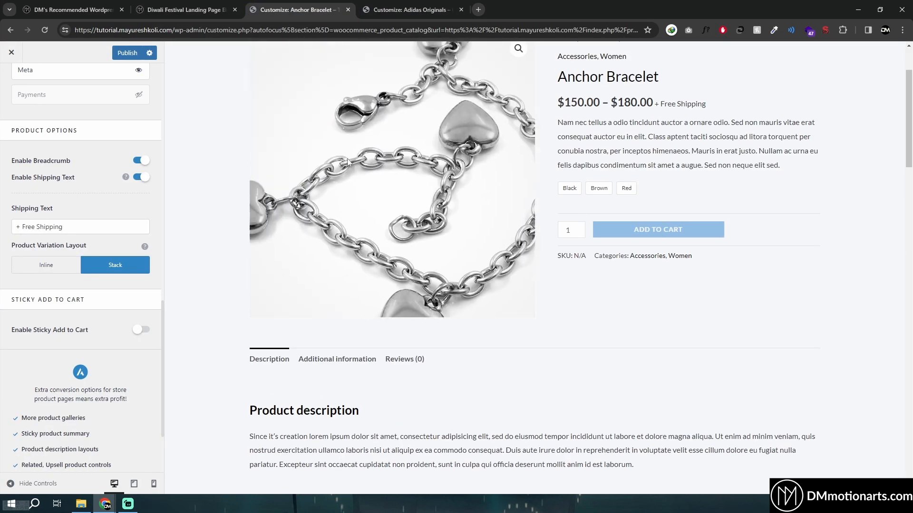
click(518, 143)
key(Escape)
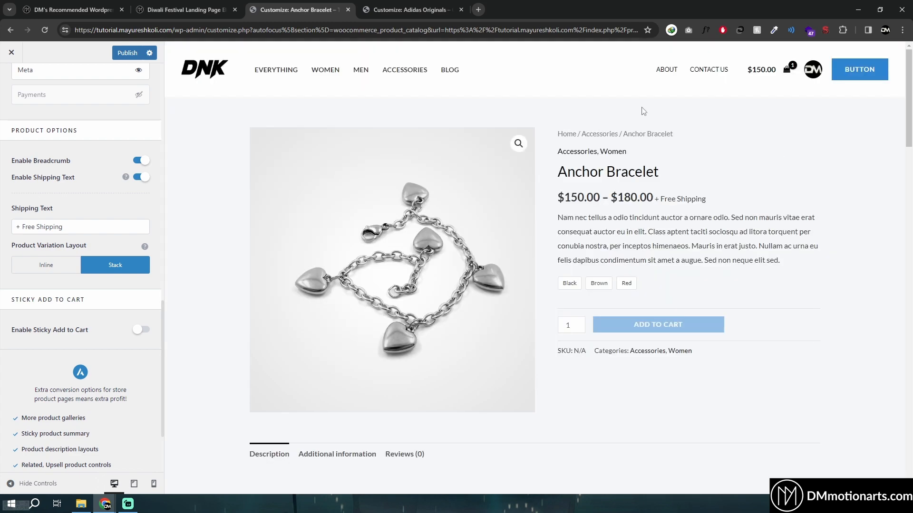
Examine the previous and next product navigation on the Adidas Originals page, comparing it with the Anchor Bracelet page
click(409, 9)
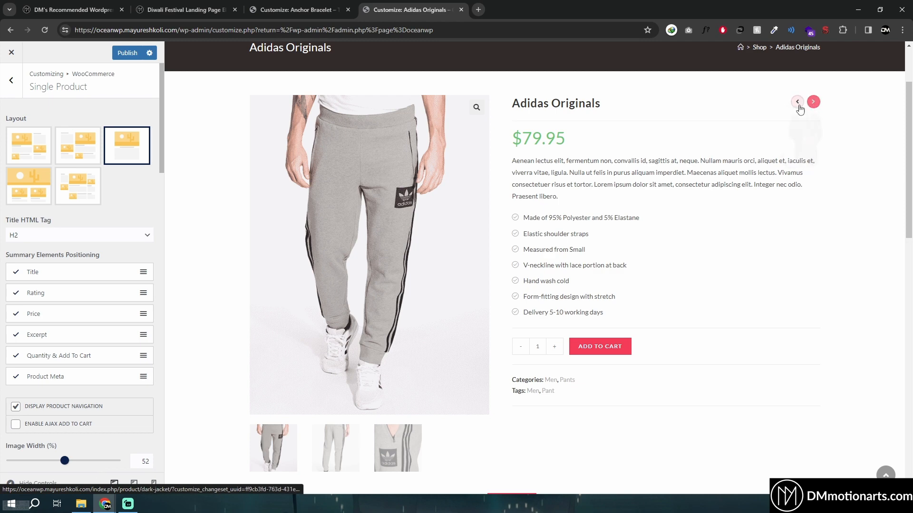
click(325, 7)
click(363, 5)
mouse_move(803, 108)
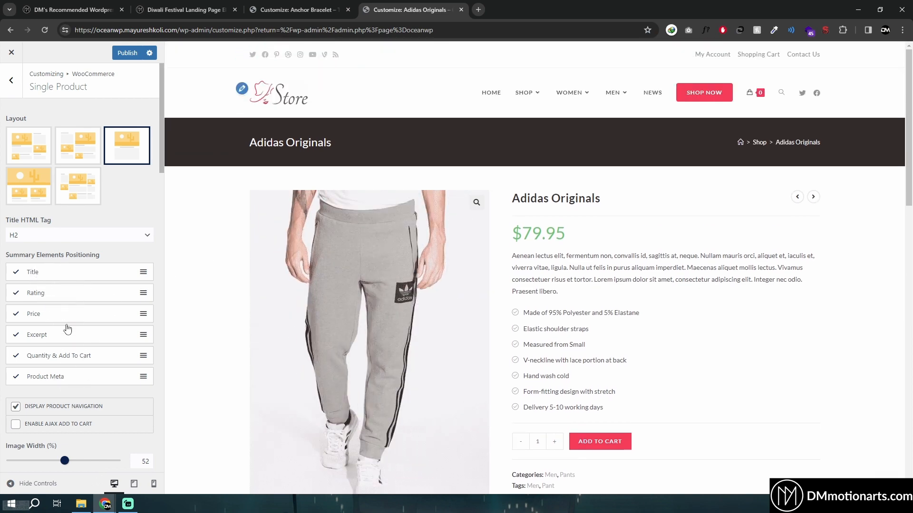
Try to add the Anchor Bracelet to the cart without a variation on the tutorial site, and select its Brown option
scroll(68, 329, down, 4)
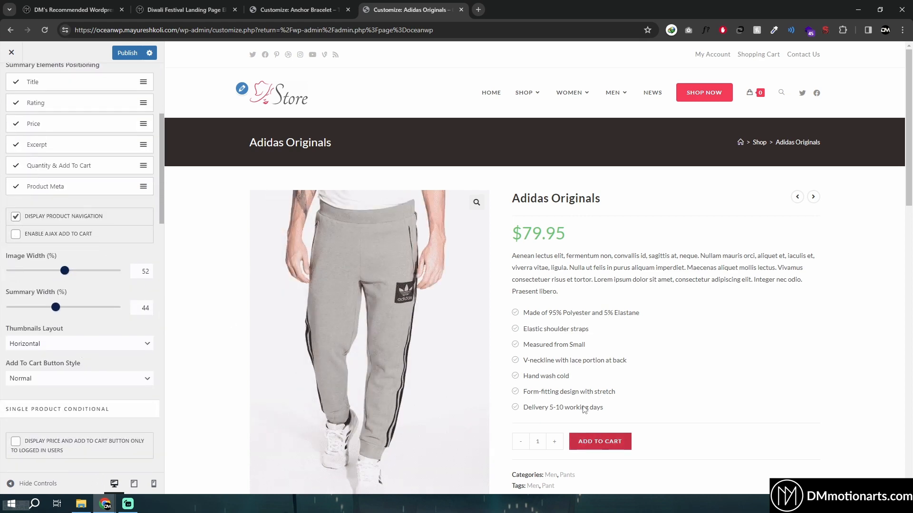
click(295, 10)
click(596, 325)
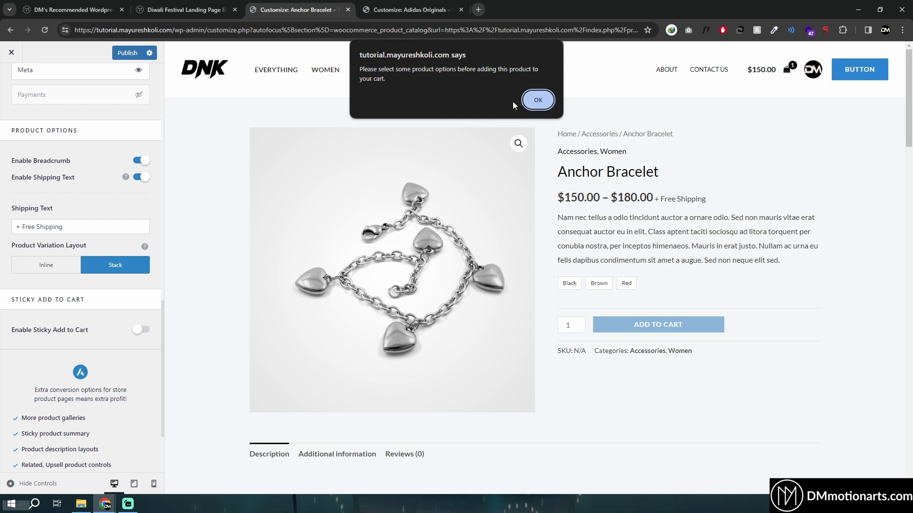
click(537, 101)
click(600, 284)
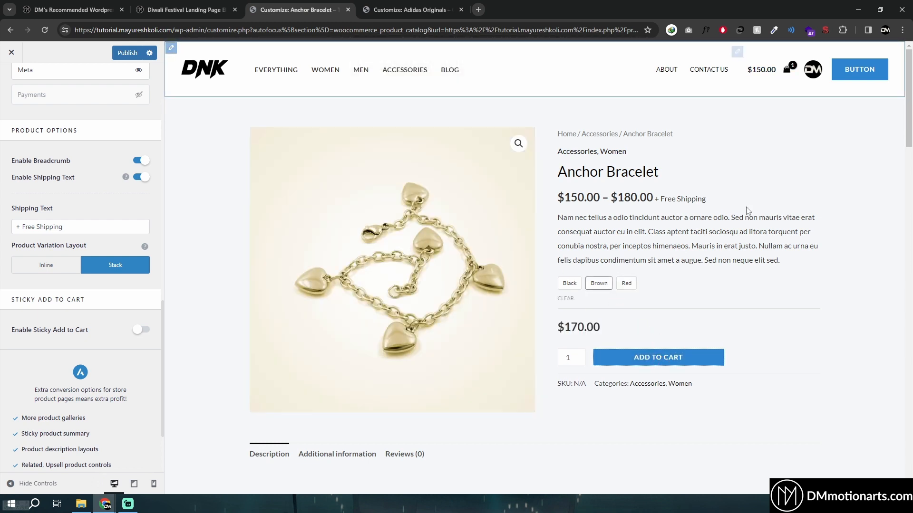
View the header cart preview on the Adidas Originals page, switching between it and the Anchor Bracelet page to compare
click(409, 10)
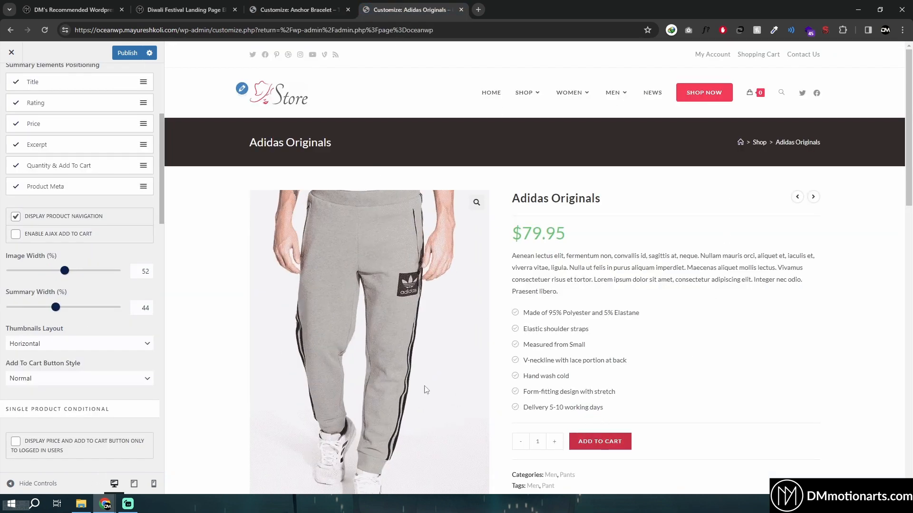
mouse_move(755, 93)
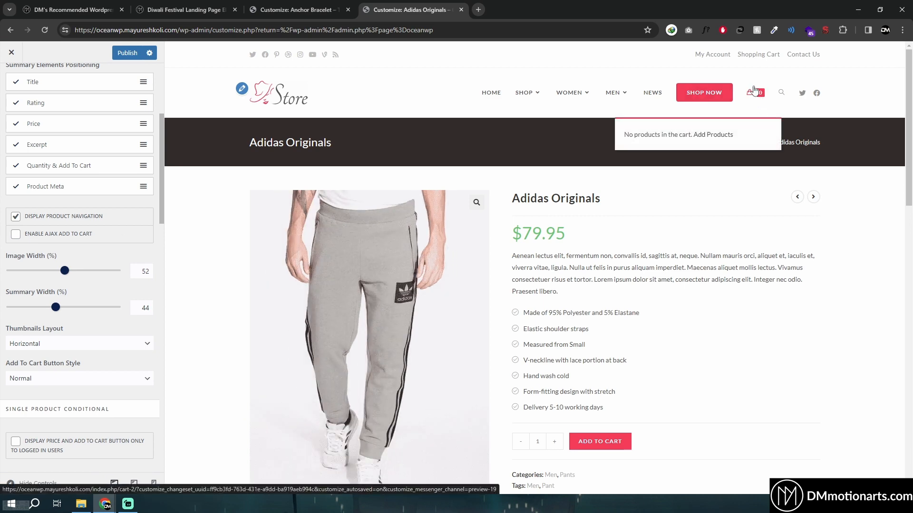
click(318, 9)
click(365, 5)
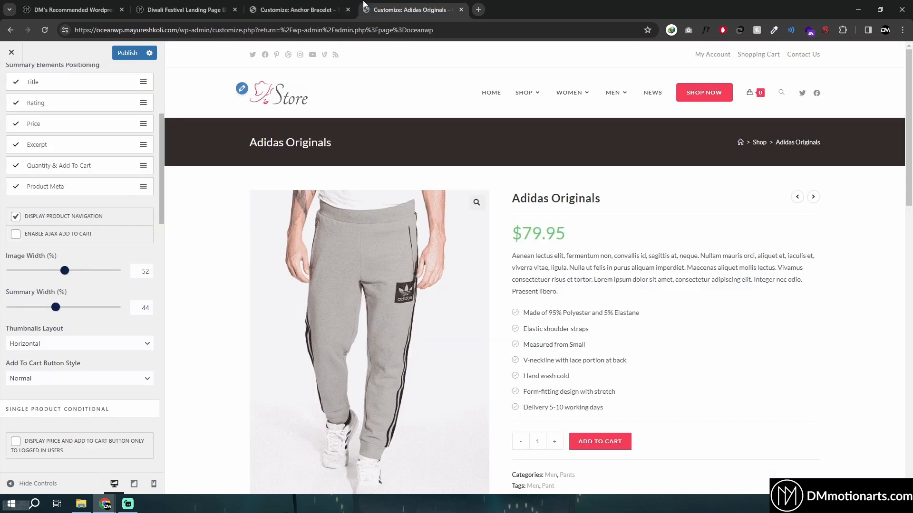
mouse_move(750, 95)
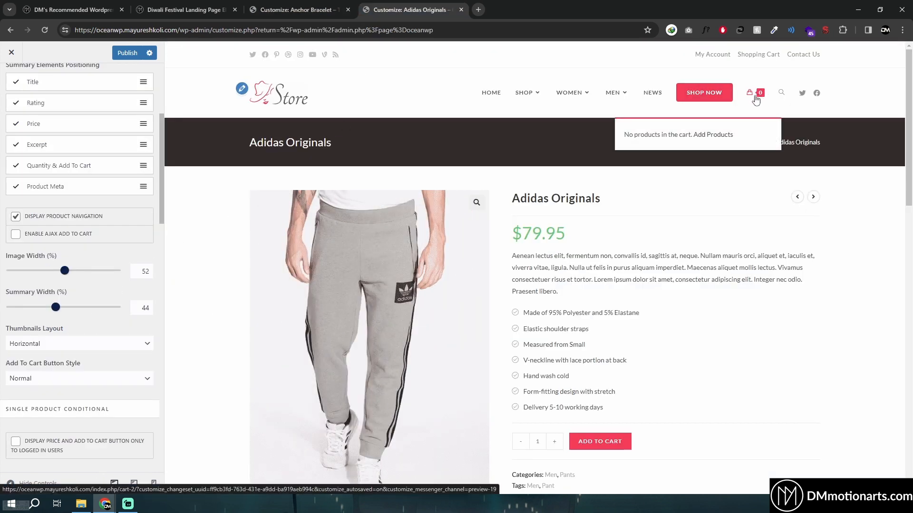
Try the Vertical thumbnails layout on the Adidas Originals gallery, go through its thumbnails, and restore the Horizontal layout
click(26, 346)
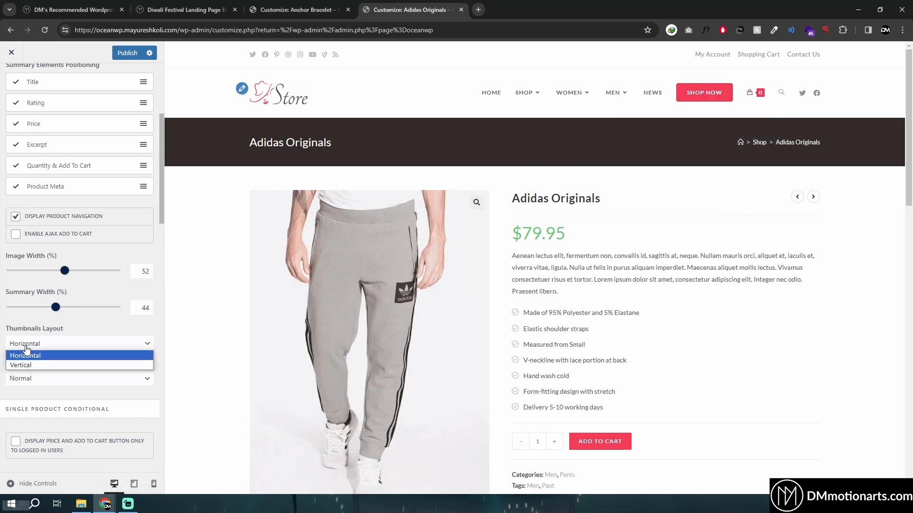
click(30, 365)
click(265, 275)
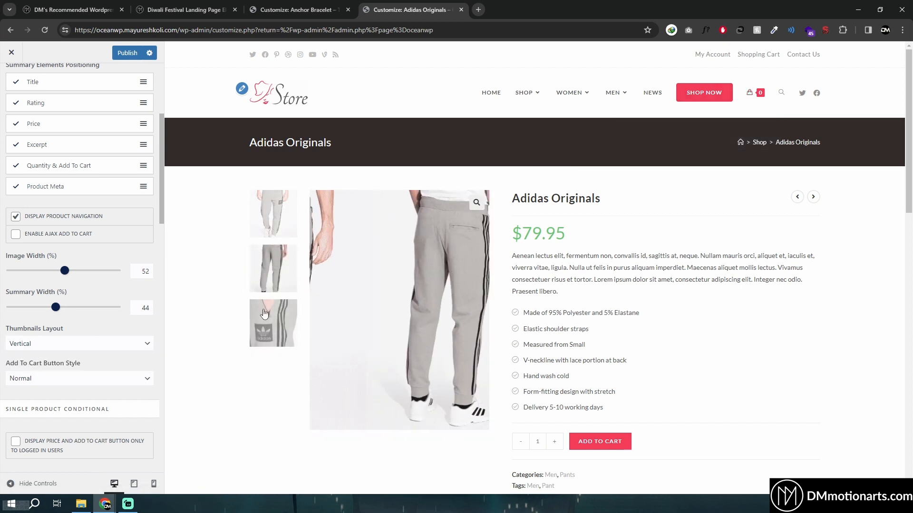
click(265, 317)
click(266, 220)
click(265, 316)
click(259, 230)
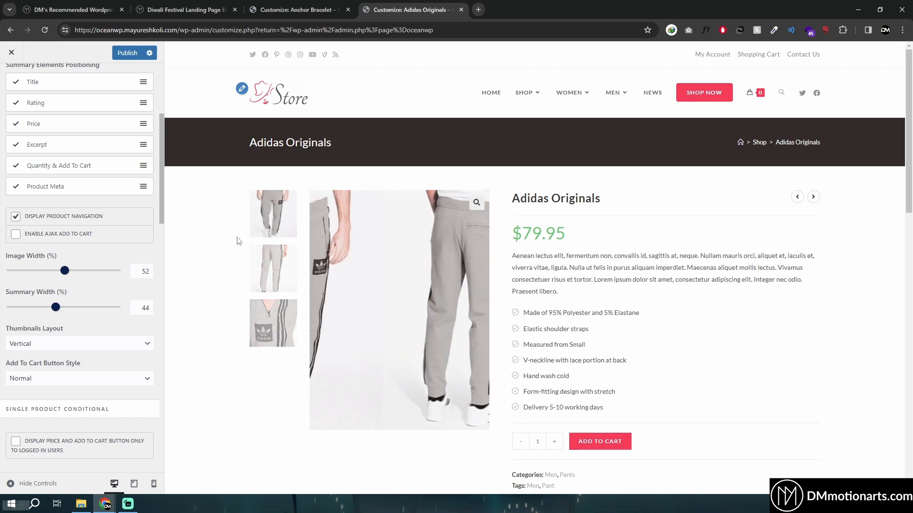
click(87, 345)
click(75, 355)
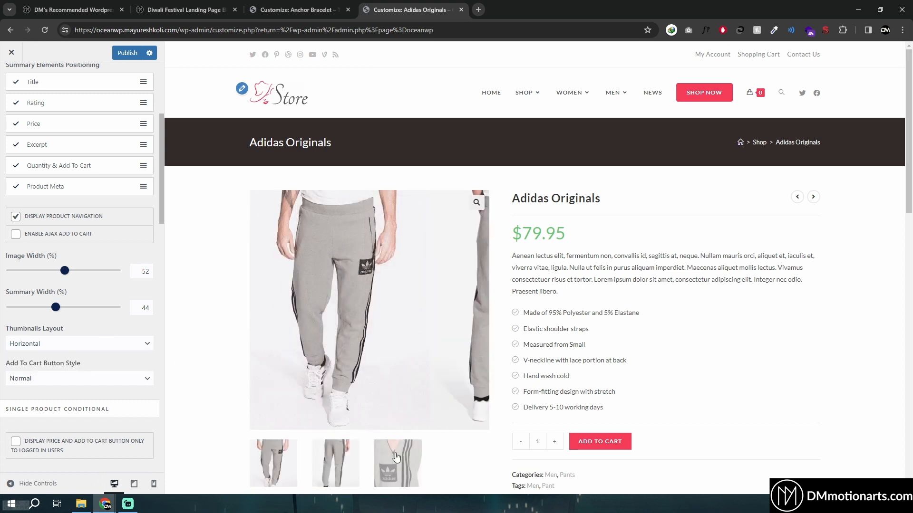
Try the Big and Very Big add-to-cart button styles on the product page, and restore the Normal style
scroll(66, 340, down, 1)
click(66, 333)
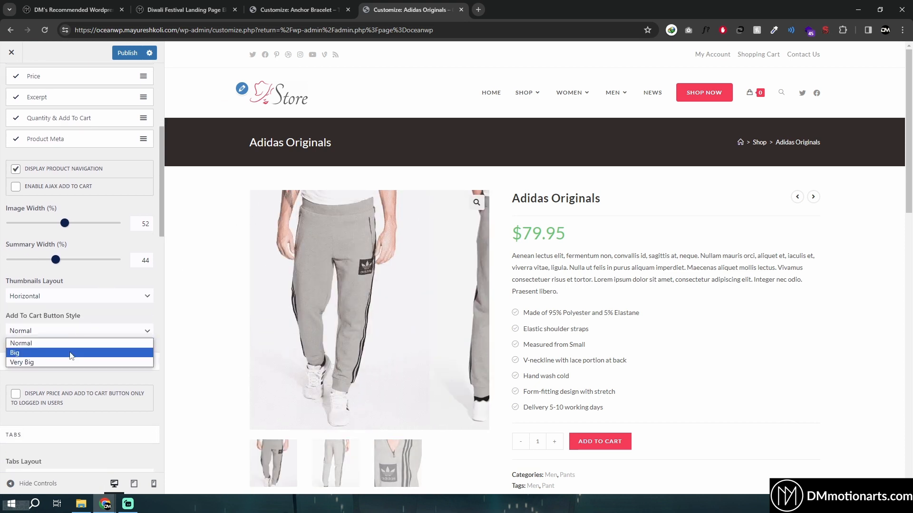
click(71, 352)
click(95, 333)
click(80, 364)
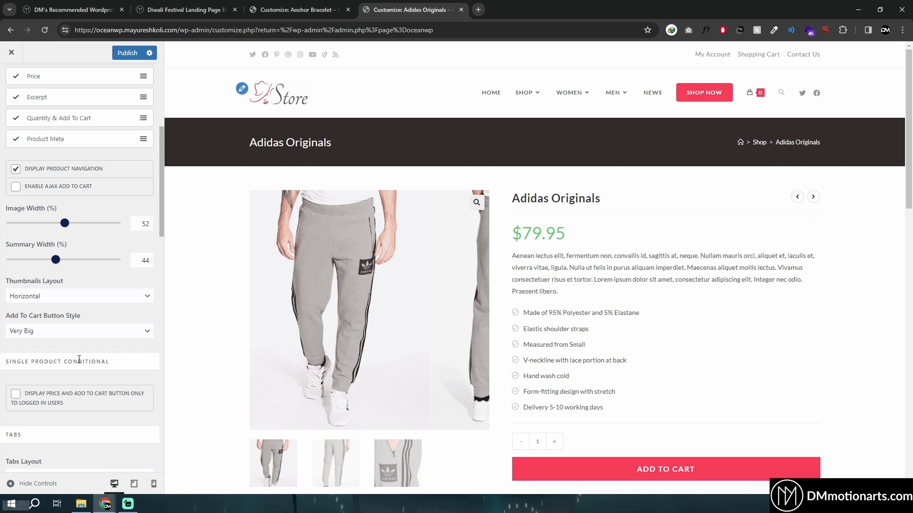
scroll(610, 418, down, 2)
click(74, 298)
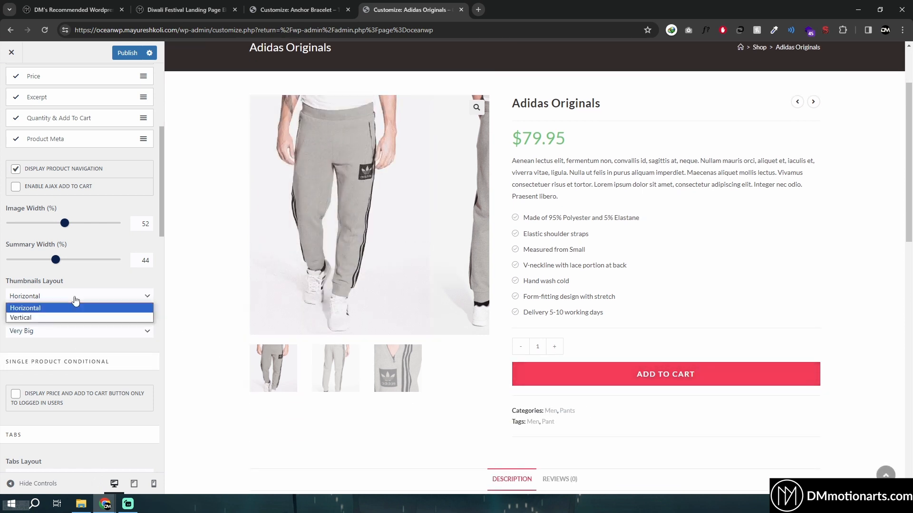
click(74, 319)
click(73, 331)
click(66, 343)
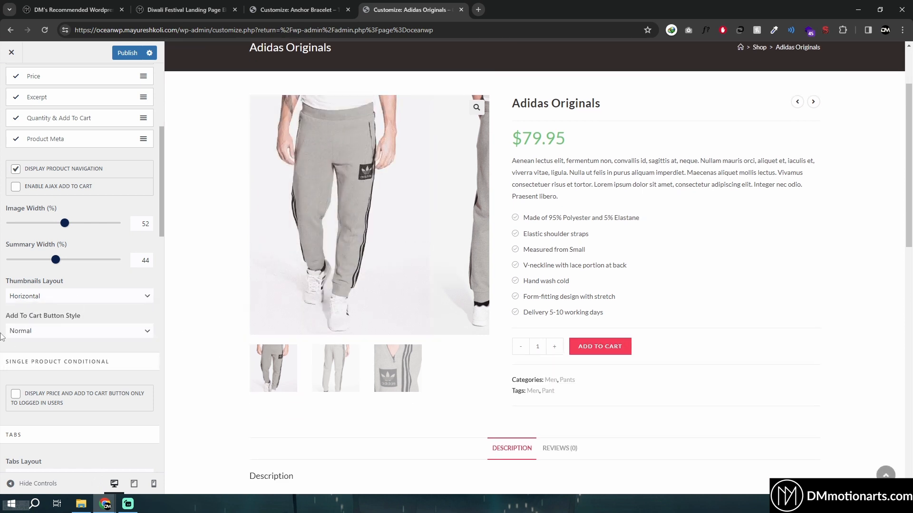
Try the Vertical and Section layouts for the product tabs, and restore the Horizontal tabs layout
scroll(2, 321, down, 2)
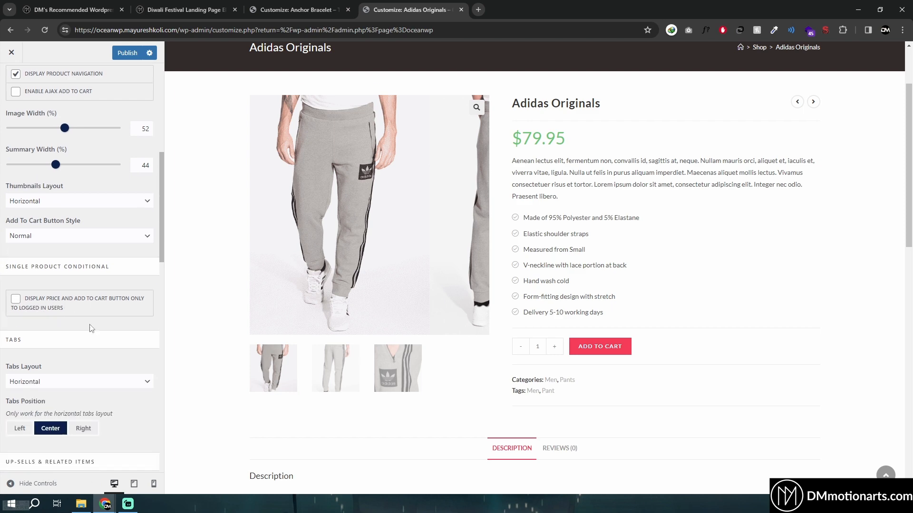
scroll(64, 344, down, 3)
click(74, 239)
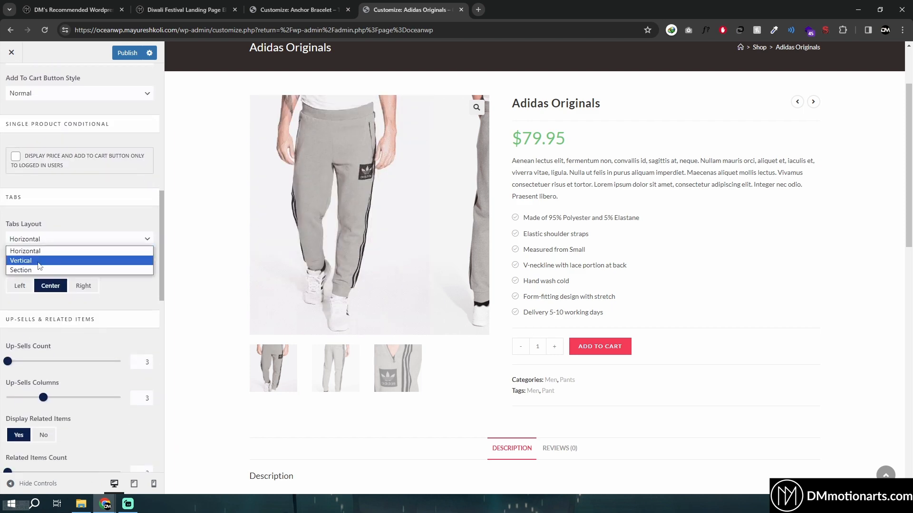
click(38, 262)
scroll(230, 346, down, 3)
click(38, 239)
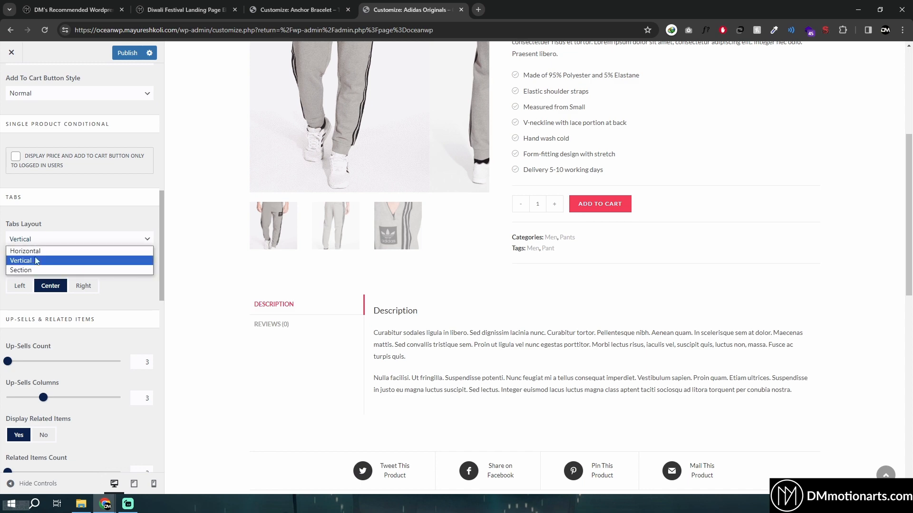
click(32, 270)
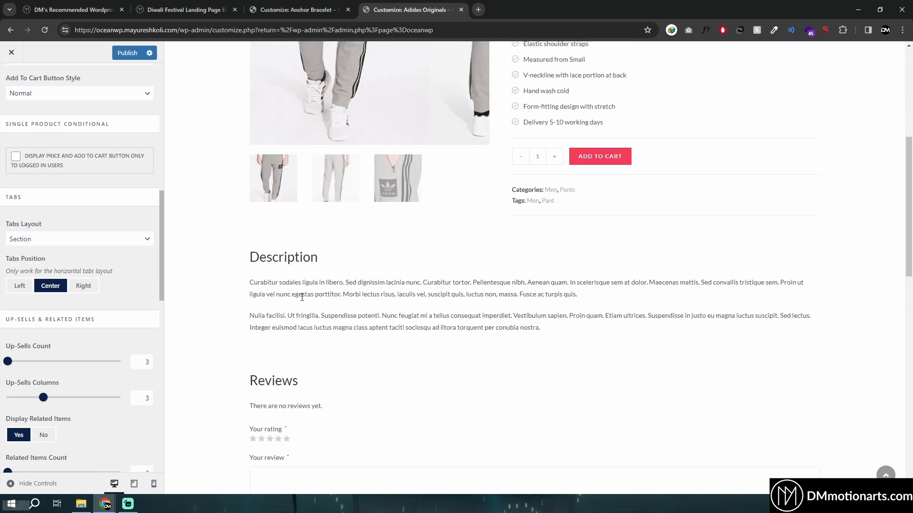
scroll(237, 217, down, 2)
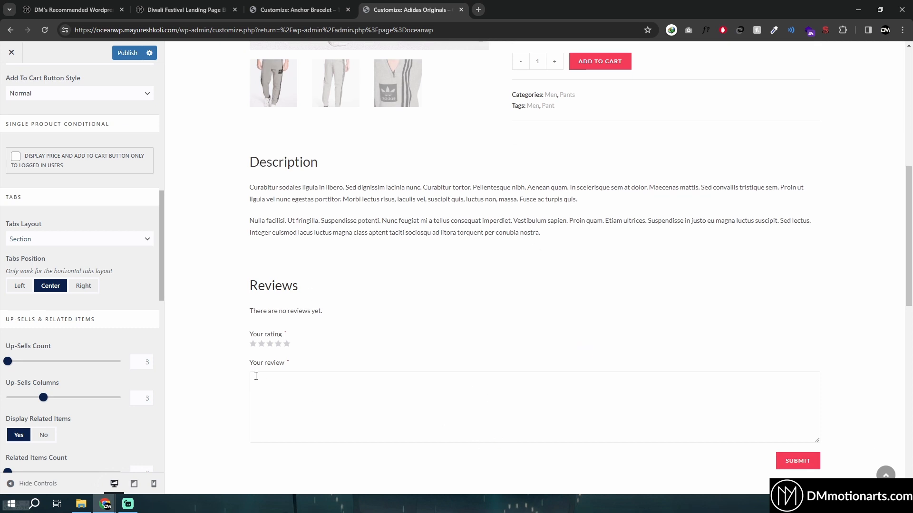
scroll(256, 376, down, 4)
click(50, 239)
click(49, 249)
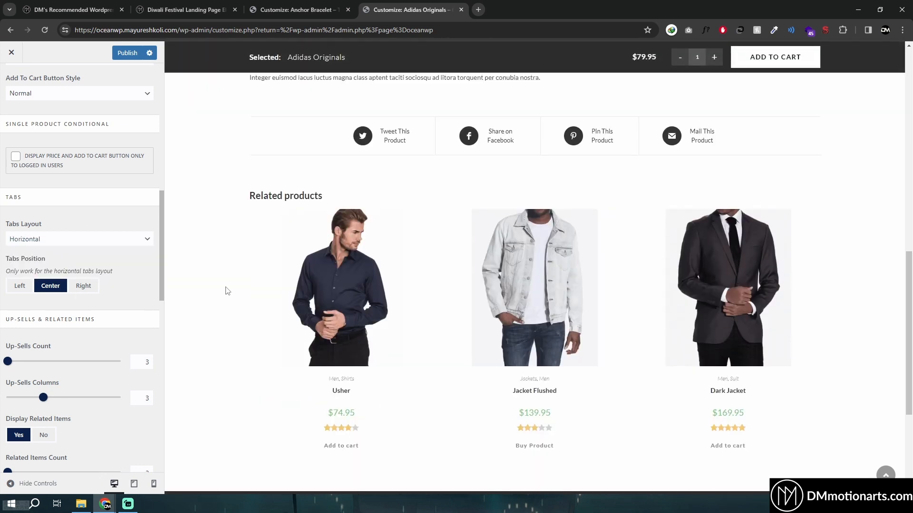
Set the position of the product's horizontal tabs to Left and check the page below them
scroll(226, 291, up, 5)
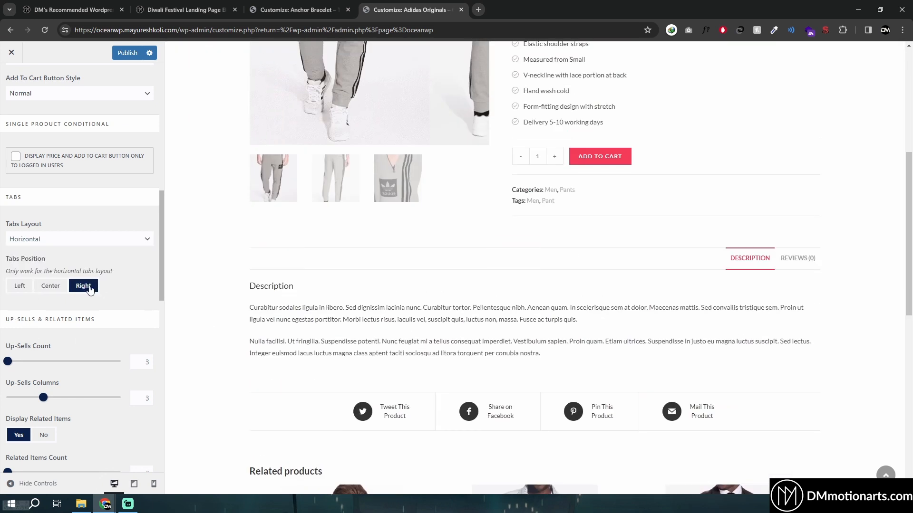
click(20, 286)
scroll(43, 281, down, 3)
scroll(287, 322, down, 1)
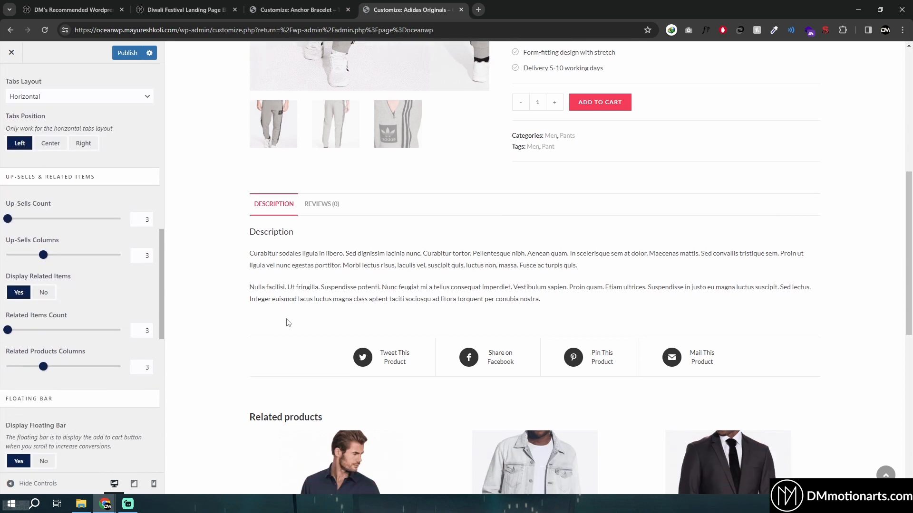
scroll(286, 323, down, 2)
scroll(389, 369, down, 2)
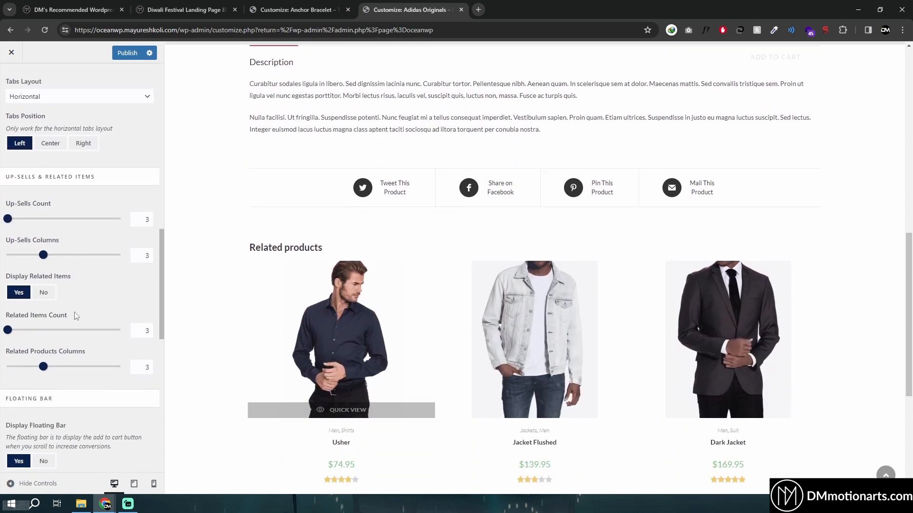
Examine the related items and floating bar options in the OceanWP single product settings
scroll(83, 332, down, 4)
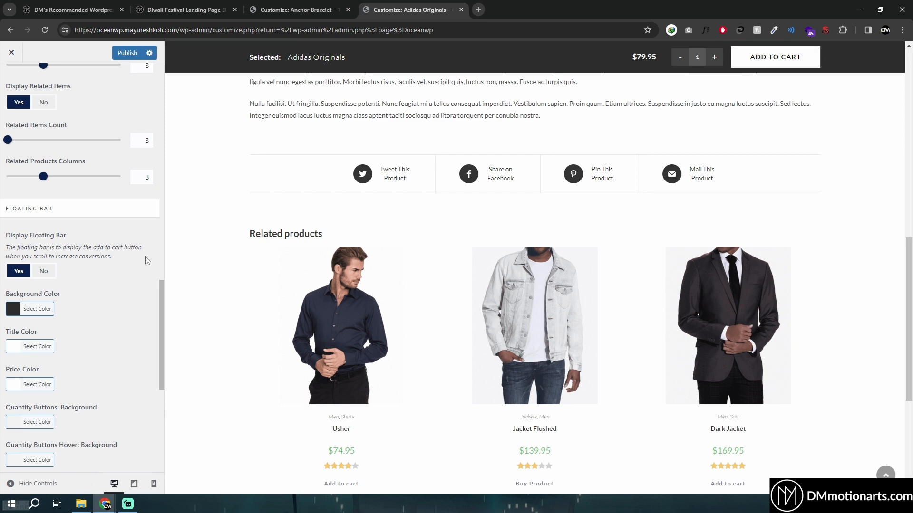
scroll(134, 276, down, 7)
scroll(71, 290, up, 10)
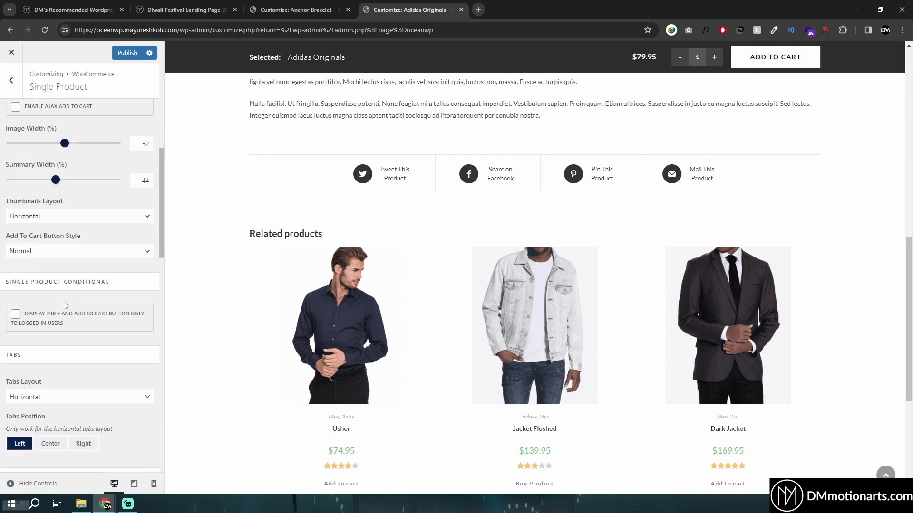
scroll(71, 302, up, 5)
scroll(265, 316, up, 10)
Compare the full Anchor Bracelet product page with the full Adidas Originals product page
click(307, 9)
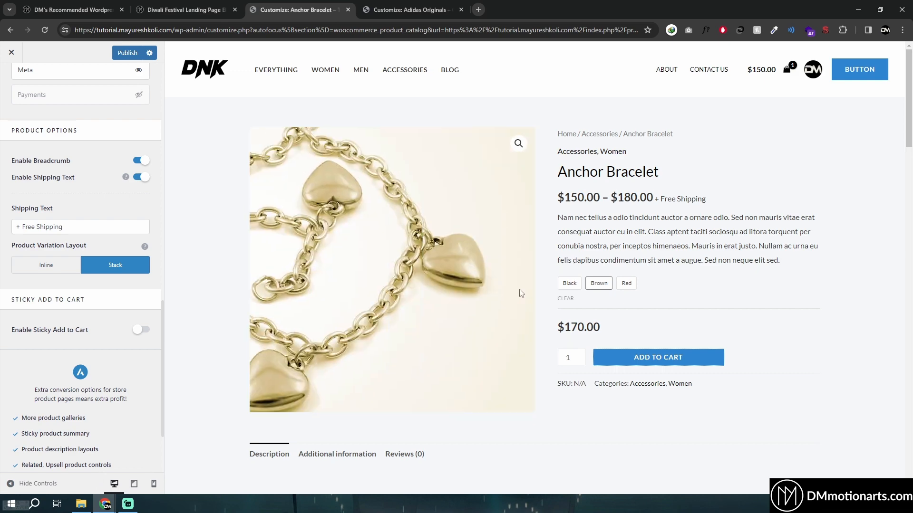
scroll(442, 332, down, 8)
click(411, 10)
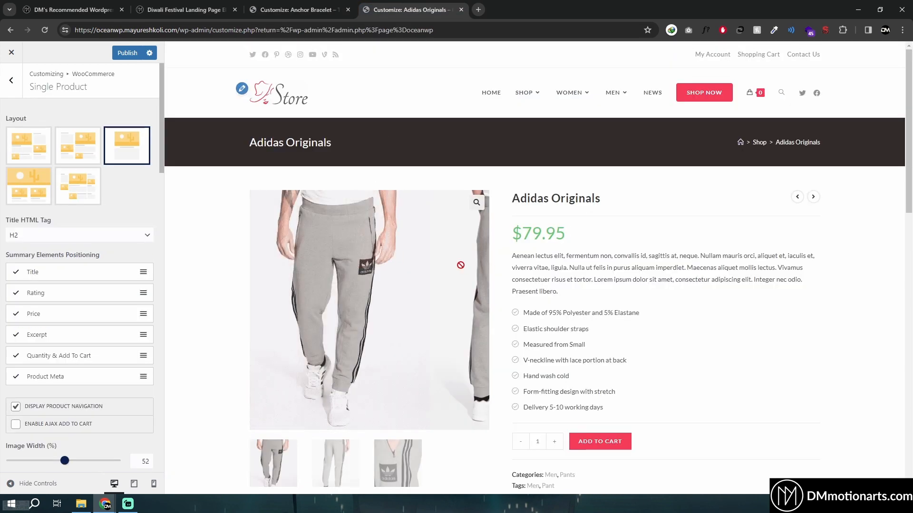
scroll(352, 457, down, 2)
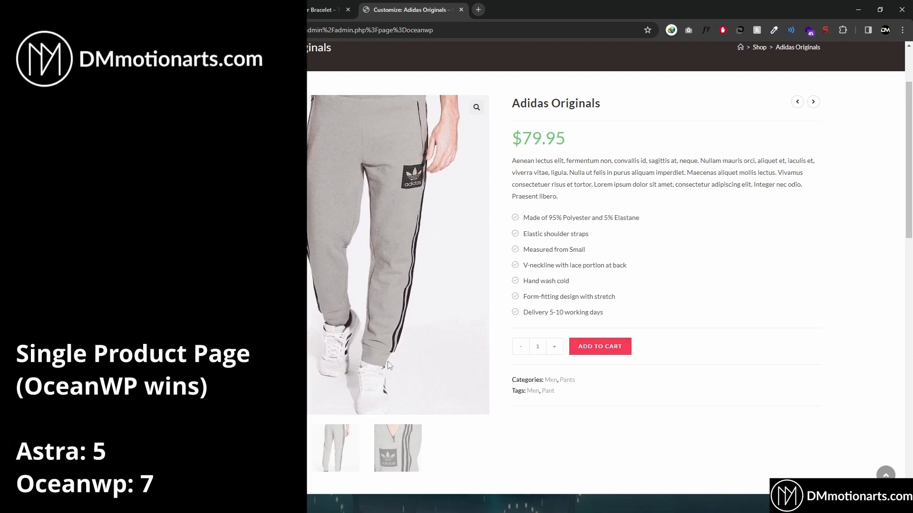
scroll(460, 180, up, 2)
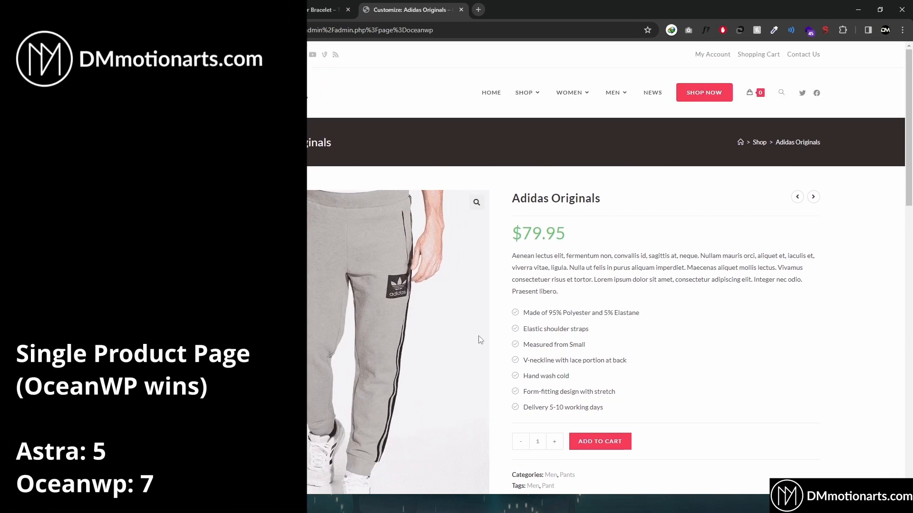
scroll(494, 338, down, 5)
scroll(494, 336, down, 4)
scroll(359, 323, up, 9)
Open OceanWP's WooCommerce Advanced Styling settings and review the color options for product entries and the toolbar
click(9, 85)
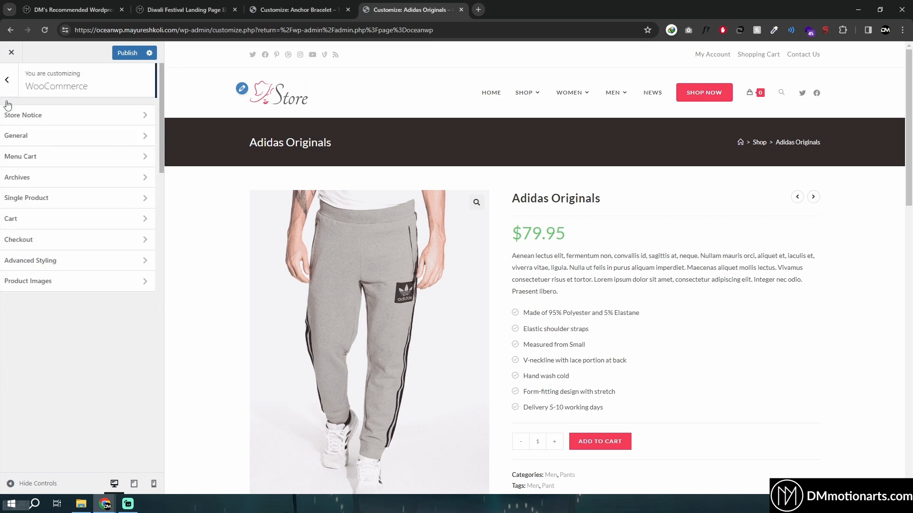
click(50, 260)
scroll(134, 299, down, 15)
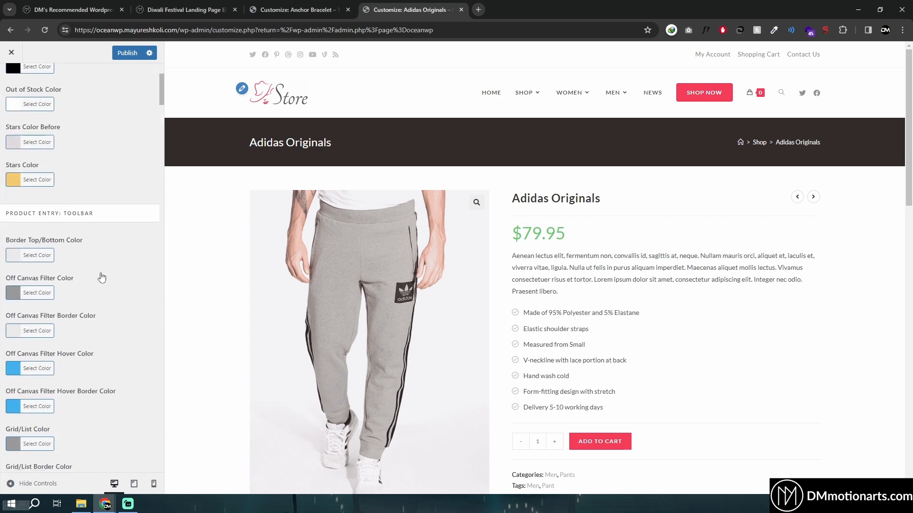
scroll(76, 190, down, 6)
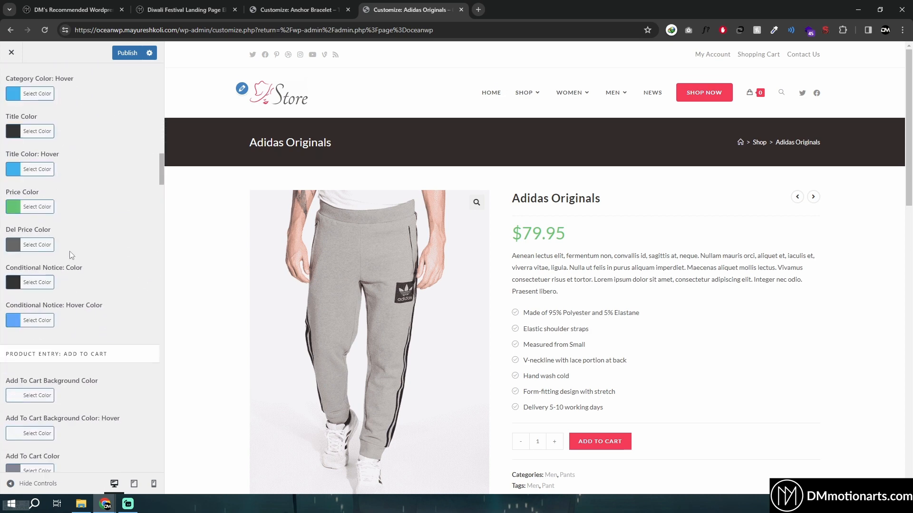
scroll(274, 112, down, 3)
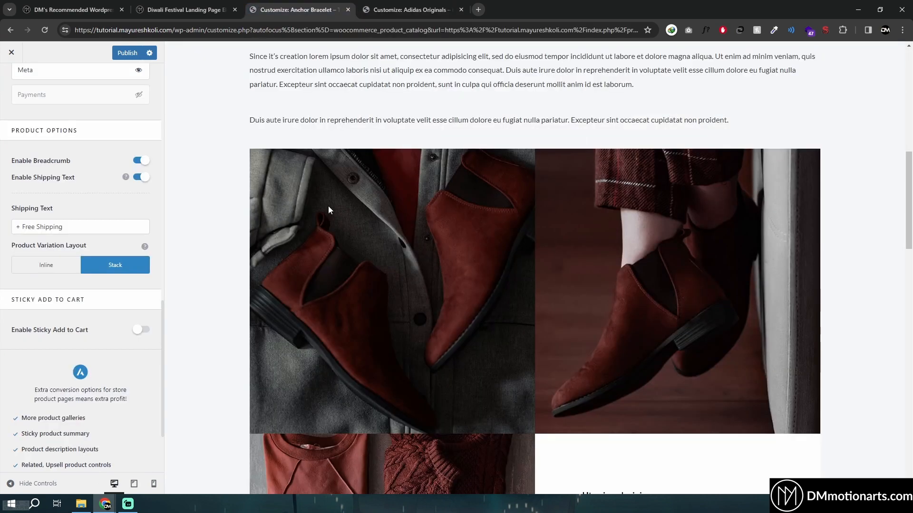
Review the Design settings of Astra's Single Product customizer section
scroll(328, 206, up, 10)
scroll(86, 293, up, 12)
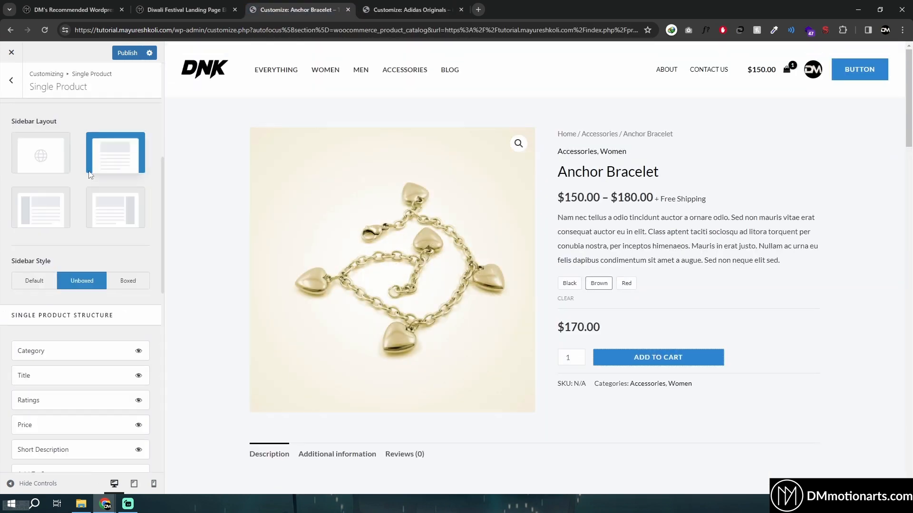
click(123, 109)
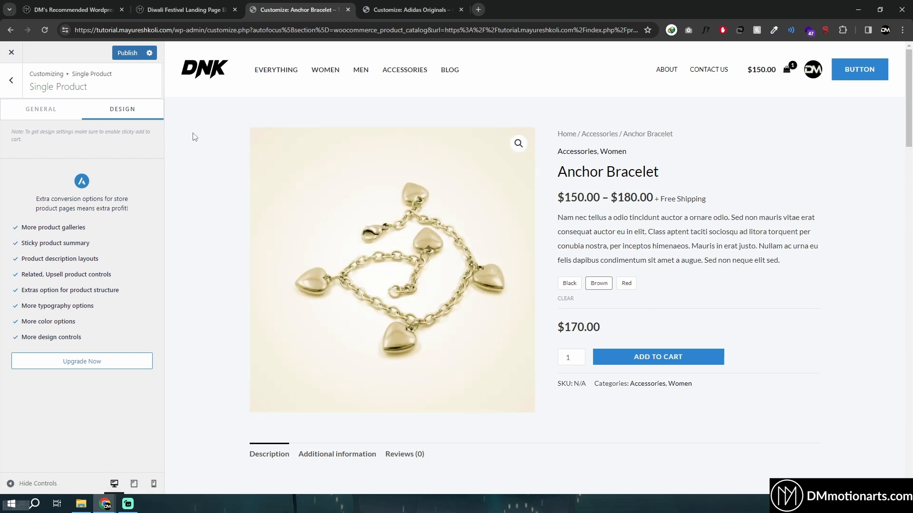
drag(12, 130, 37, 141)
click(41, 143)
click(11, 135)
Preview the header cart dropdown on OceanWP's Adidas Originals product page
click(384, 8)
scroll(467, 251, up, 3)
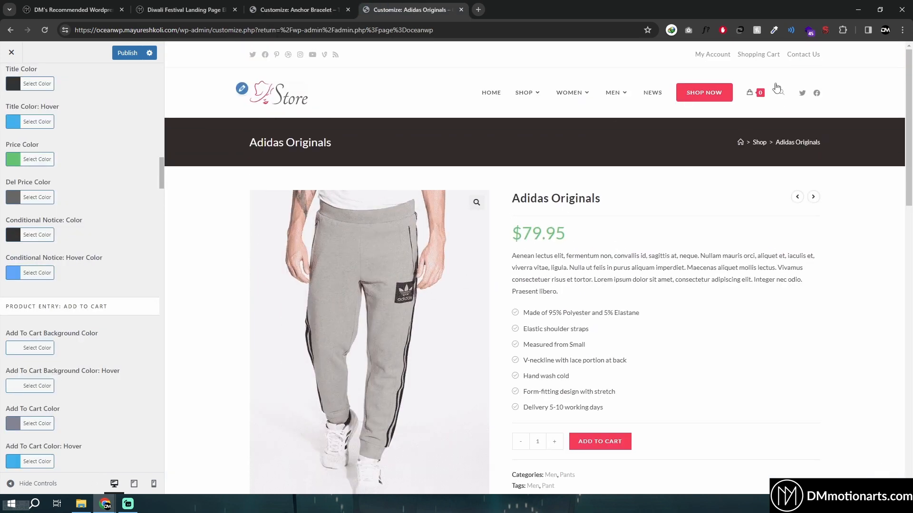
mouse_move(764, 96)
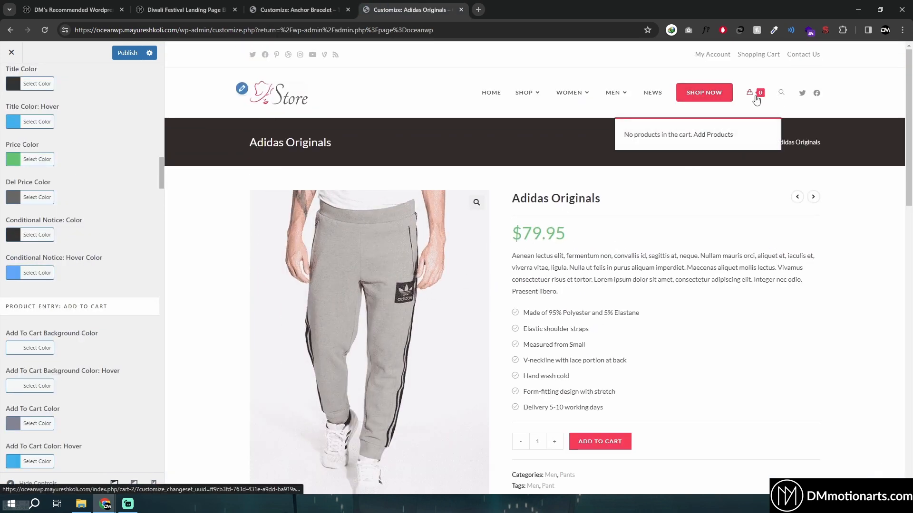
Go back to Astra's main customizer settings and preview the shopping cart opened from the Anchor Bracelet page's header
click(324, 7)
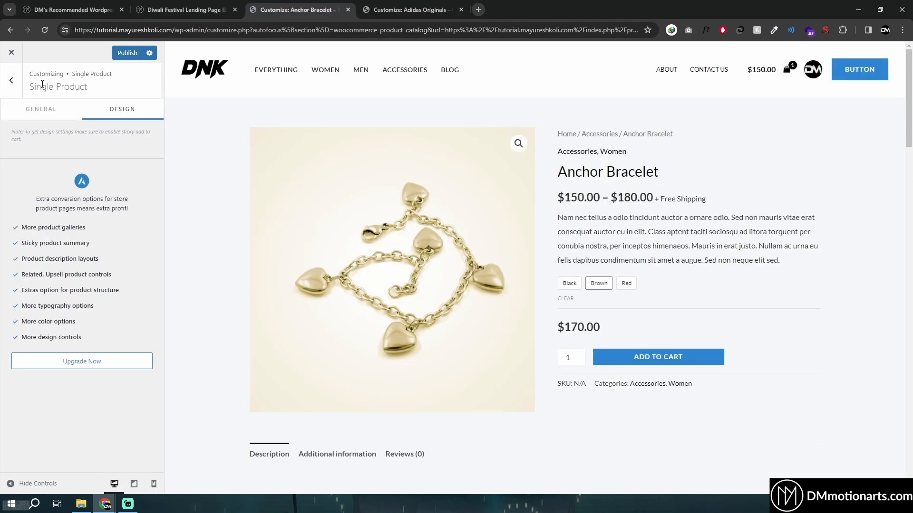
click(15, 87)
click(15, 87)
click(792, 71)
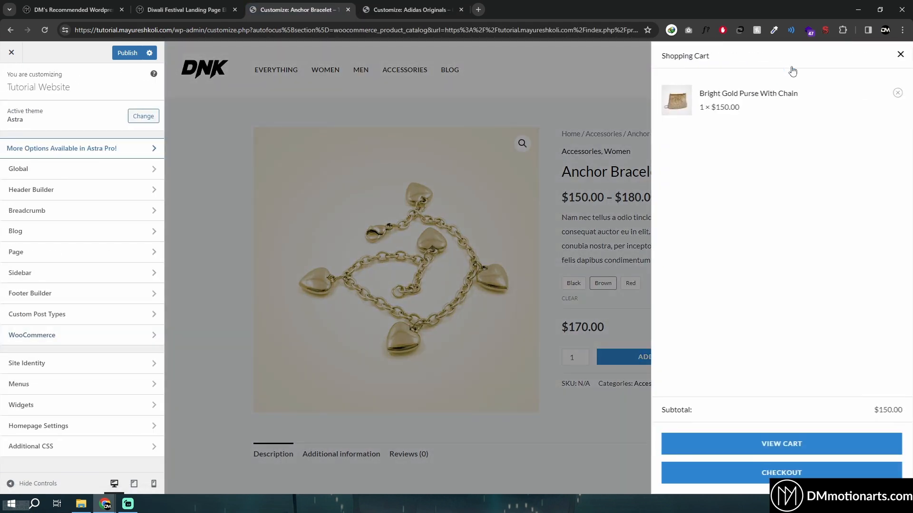
click(898, 57)
click(789, 72)
click(900, 55)
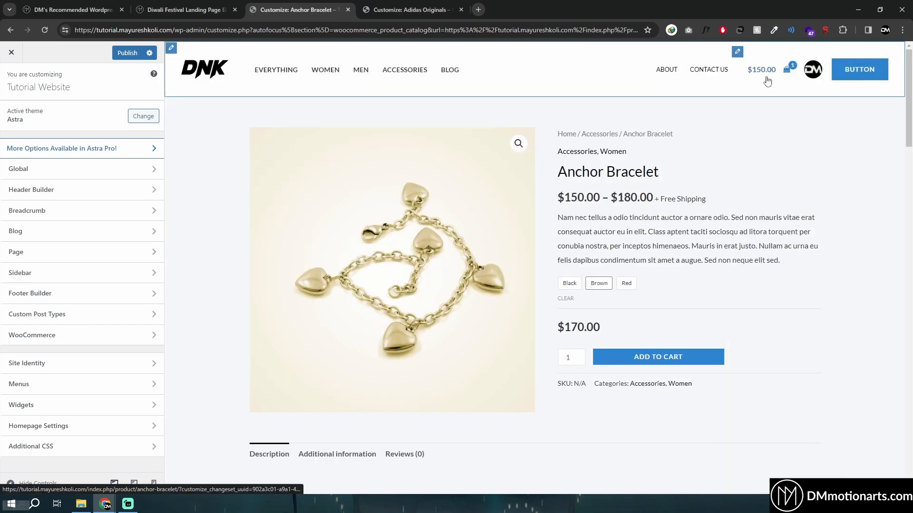
click(768, 72)
click(896, 57)
Open OceanWP's WooCommerce Menu Cart settings and preview the header's mini cart
click(426, 6)
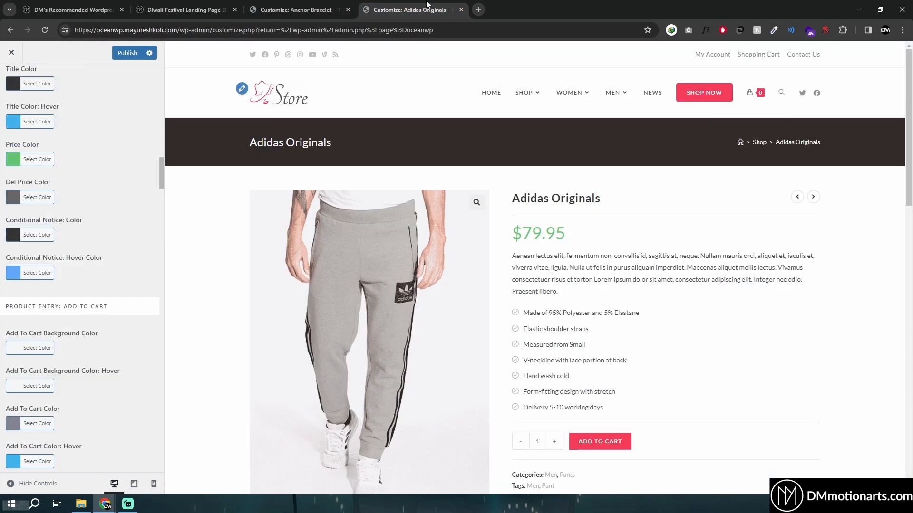
scroll(127, 230, up, 5)
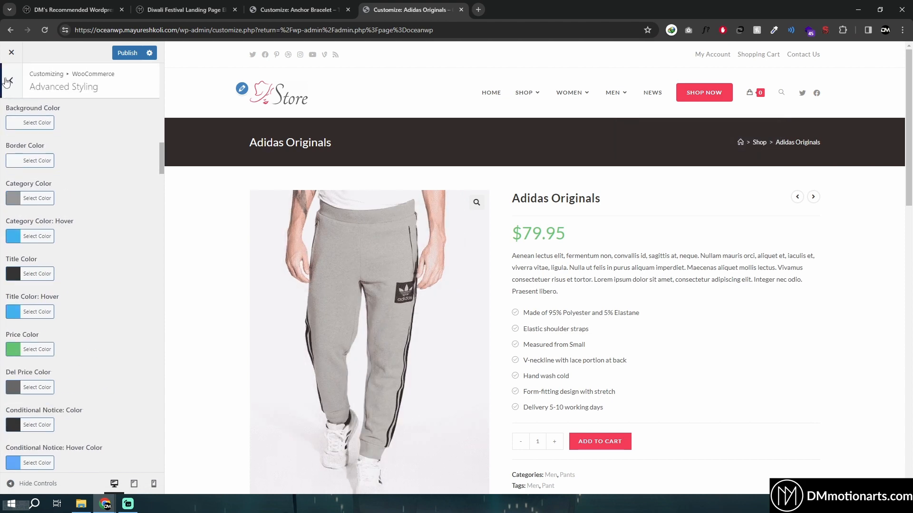
click(11, 80)
click(34, 162)
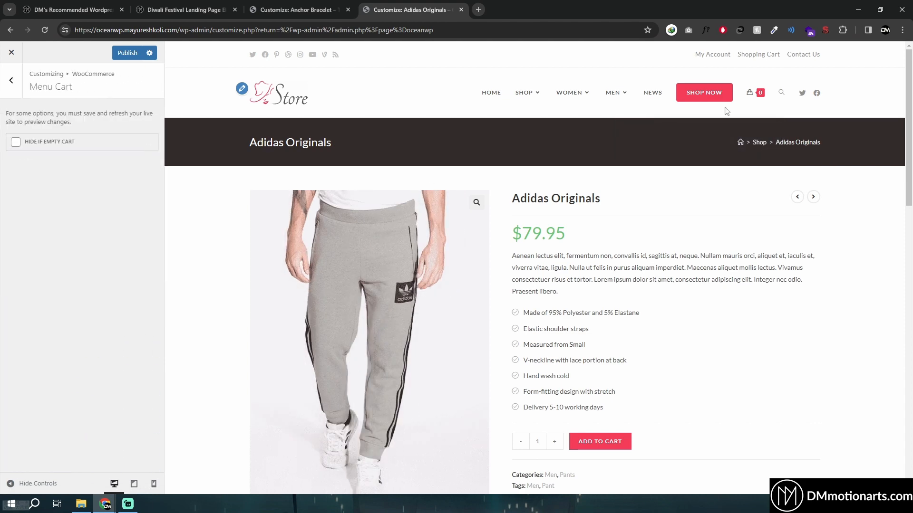
mouse_move(758, 96)
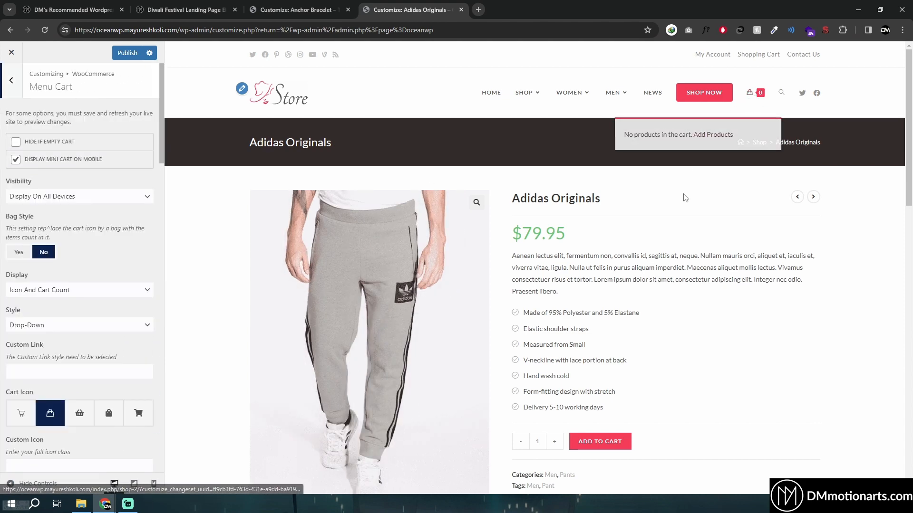
Open the live OceanWP shop page in a separate tab and add Adidas Originals to the cart
middle_click(13, 52)
click(523, 4)
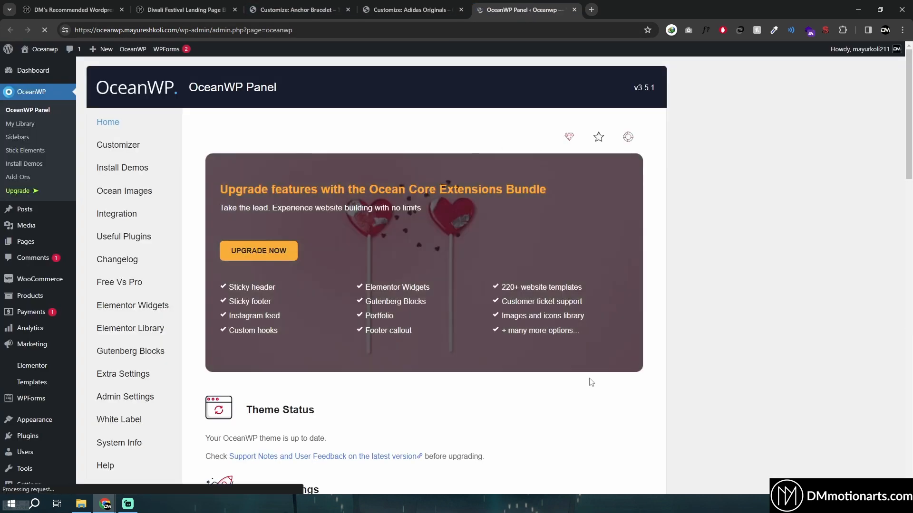
mouse_move(41, 50)
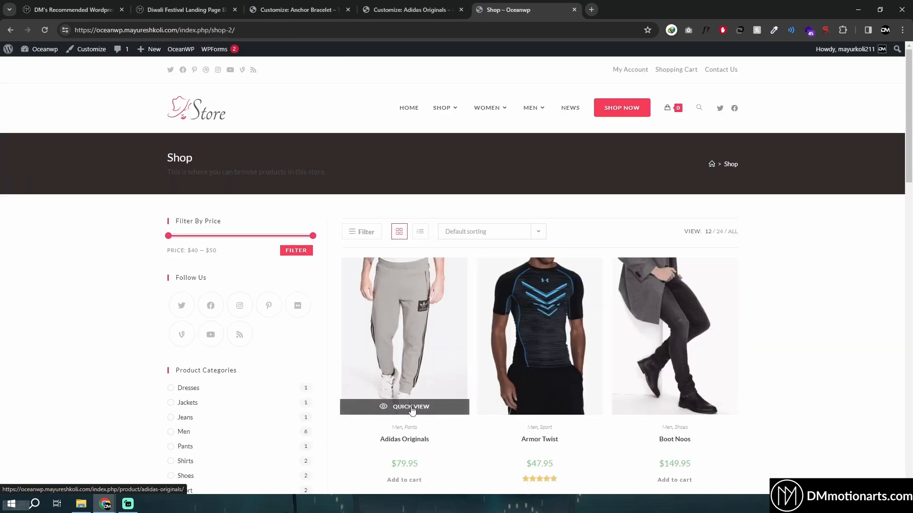
scroll(414, 360, down, 2)
click(409, 388)
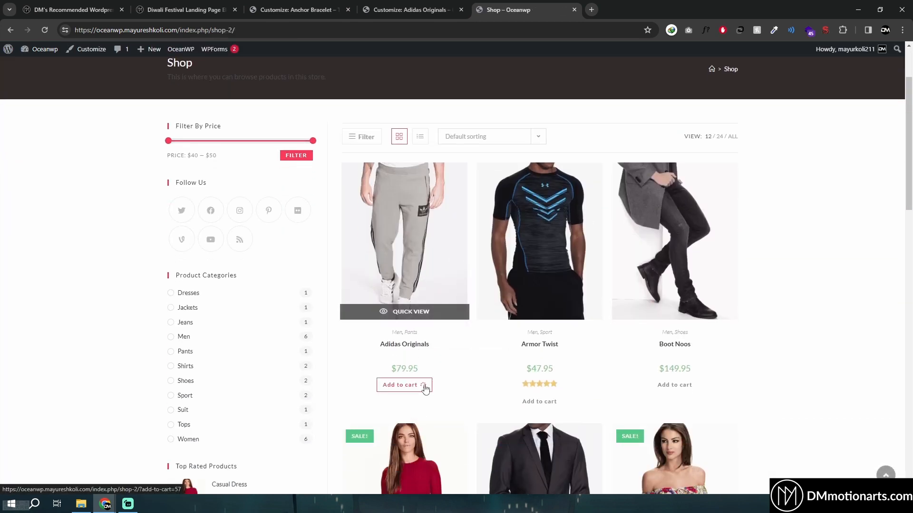
View the live OceanWP cart page and the header's mini cart on the home page
scroll(548, 331, up, 2)
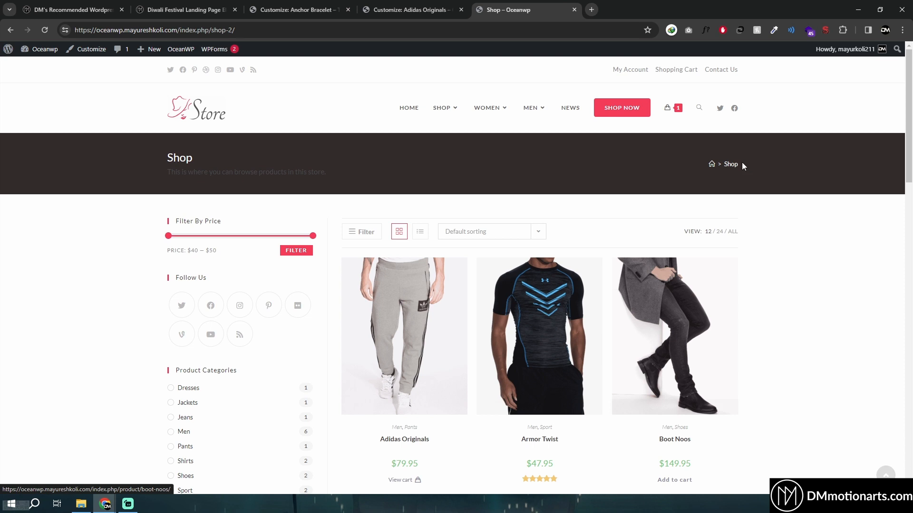
click(678, 108)
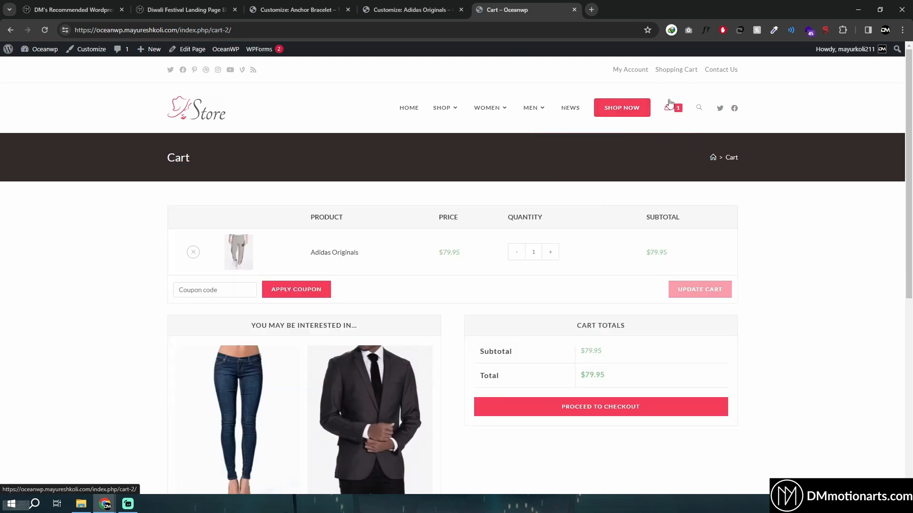
mouse_move(679, 107)
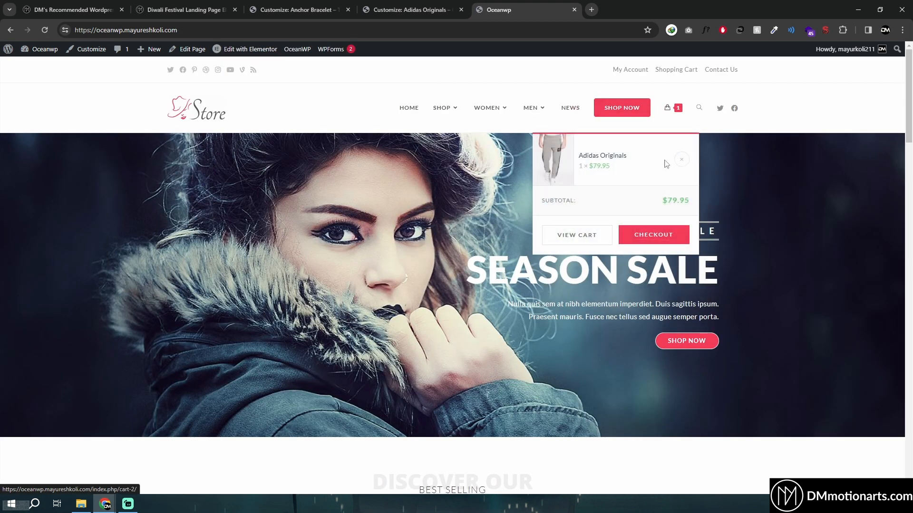
Look for header cart options in Astra's WooCommerce Cart and Sidebar settings
click(389, 4)
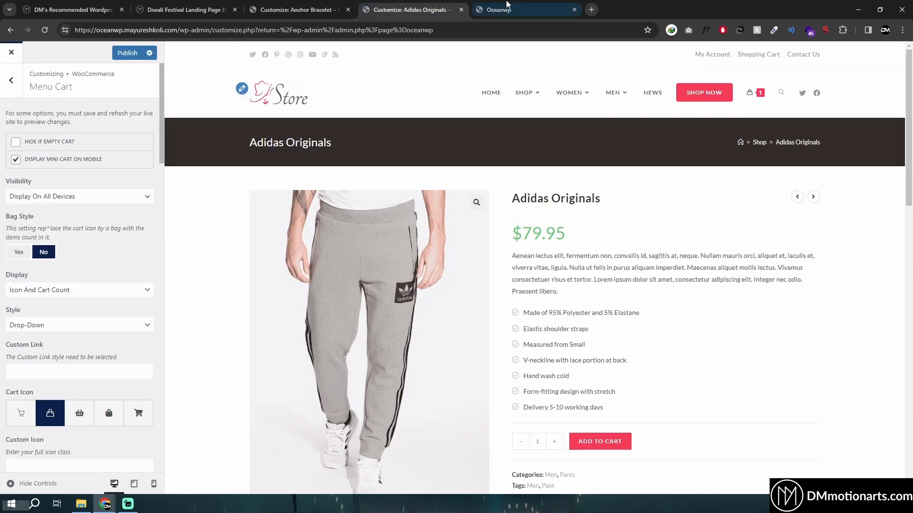
click(306, 5)
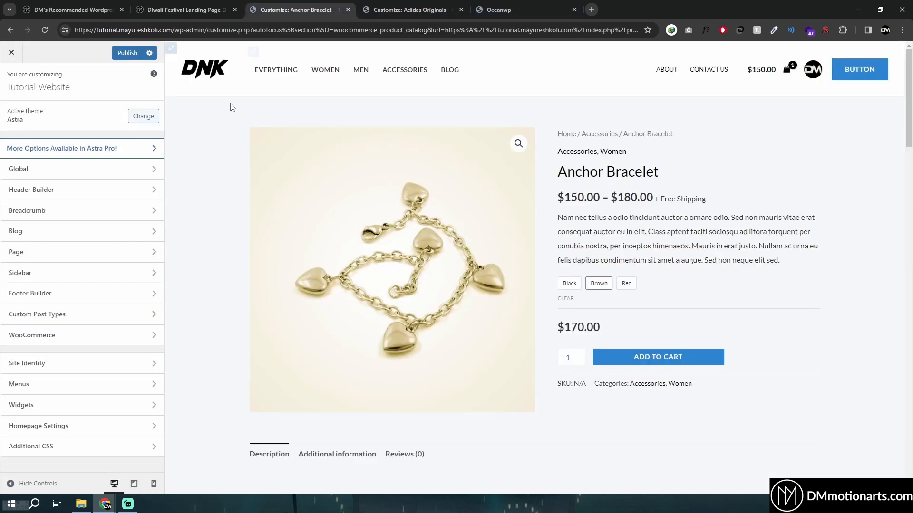
click(43, 335)
click(28, 174)
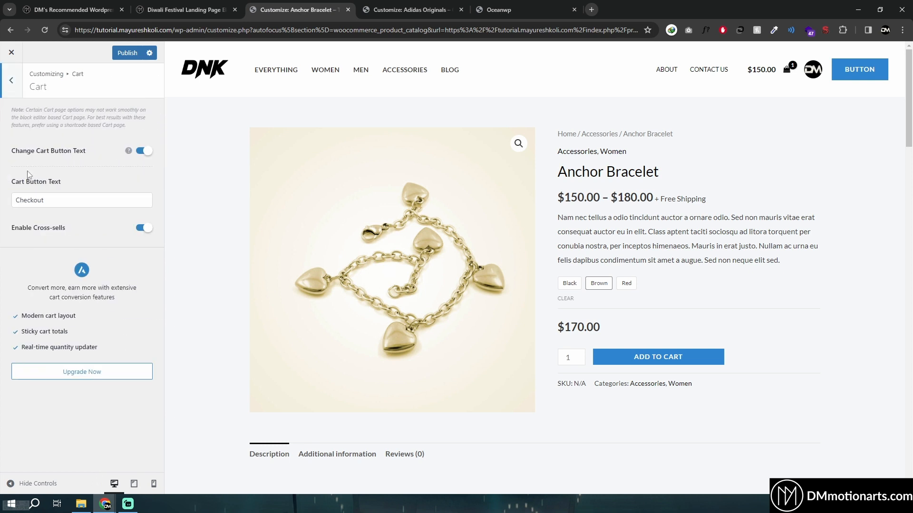
click(11, 81)
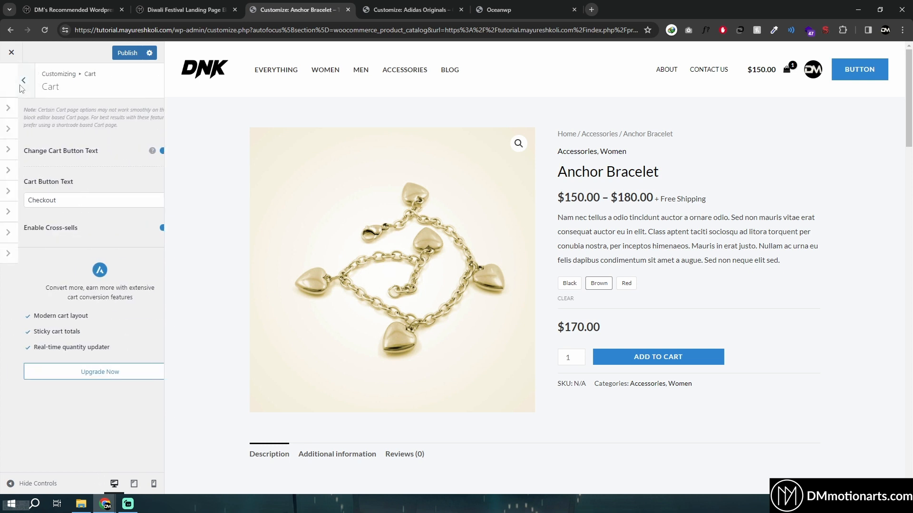
click(12, 91)
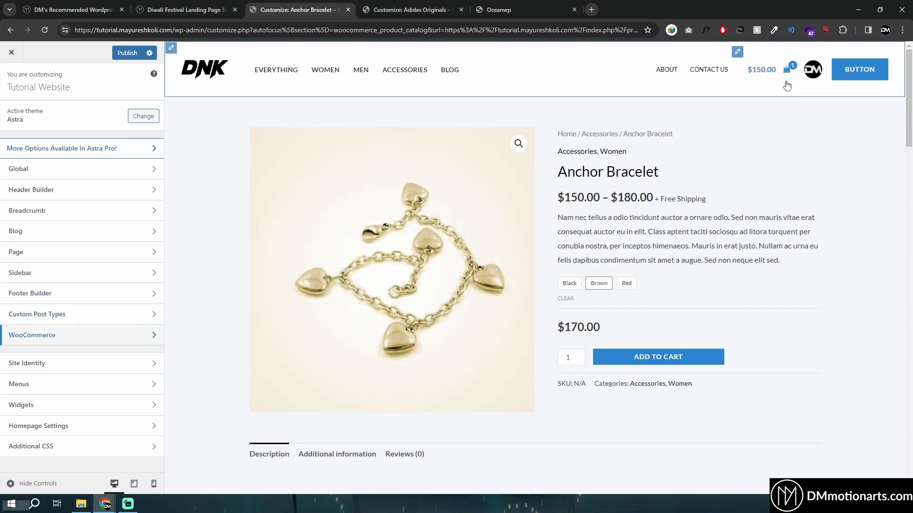
click(37, 272)
click(12, 81)
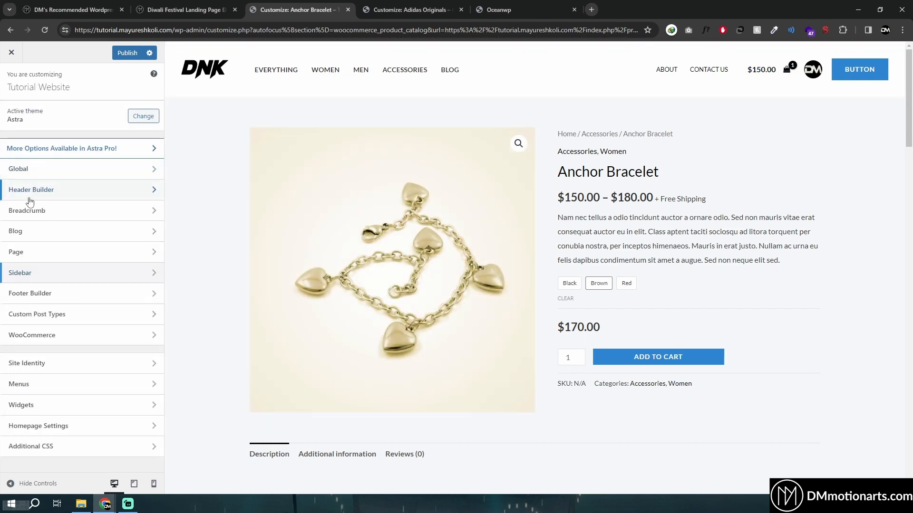
In Astra's Header Builder, set the Cart element's click action to Dropdown, preview it, and choose the shopping trolley as cart icon
click(29, 197)
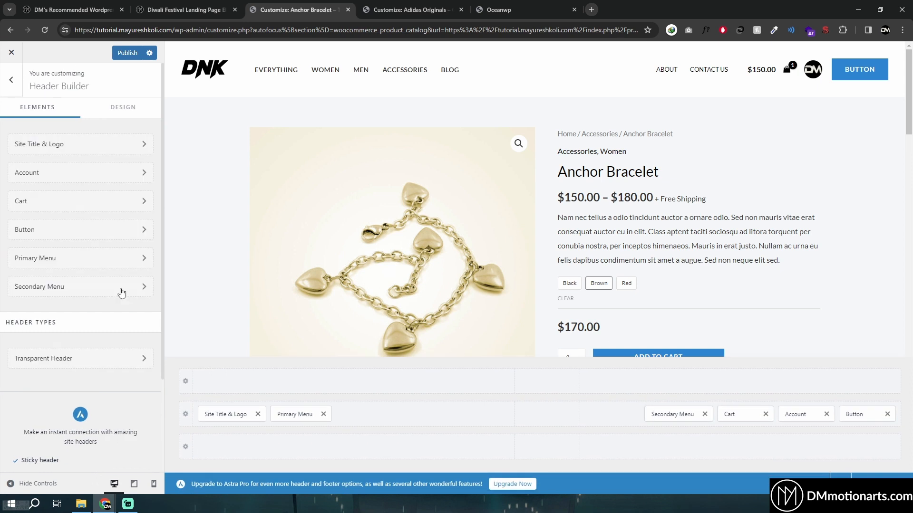
click(729, 412)
scroll(92, 266, down, 3)
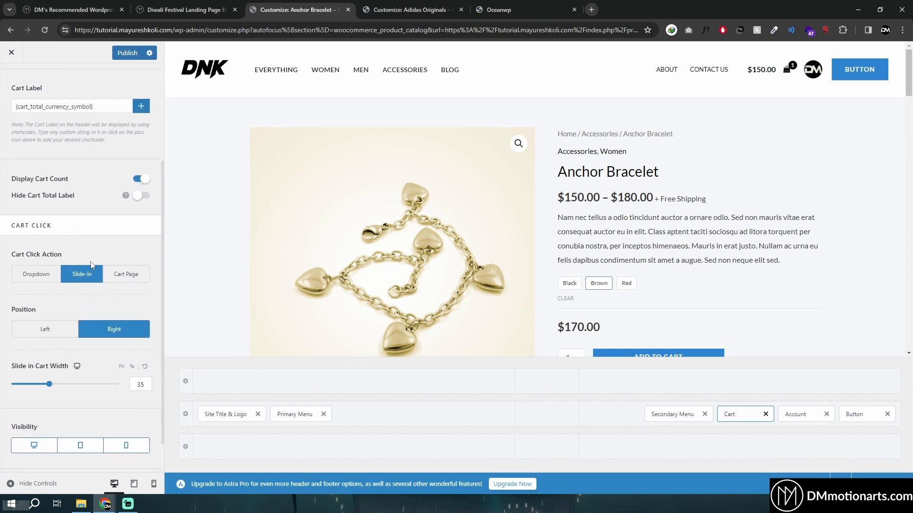
click(37, 274)
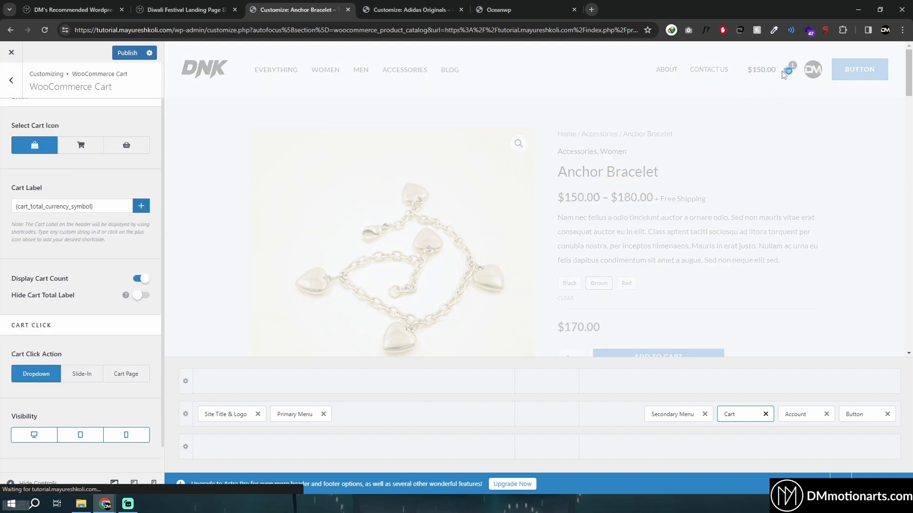
mouse_move(784, 72)
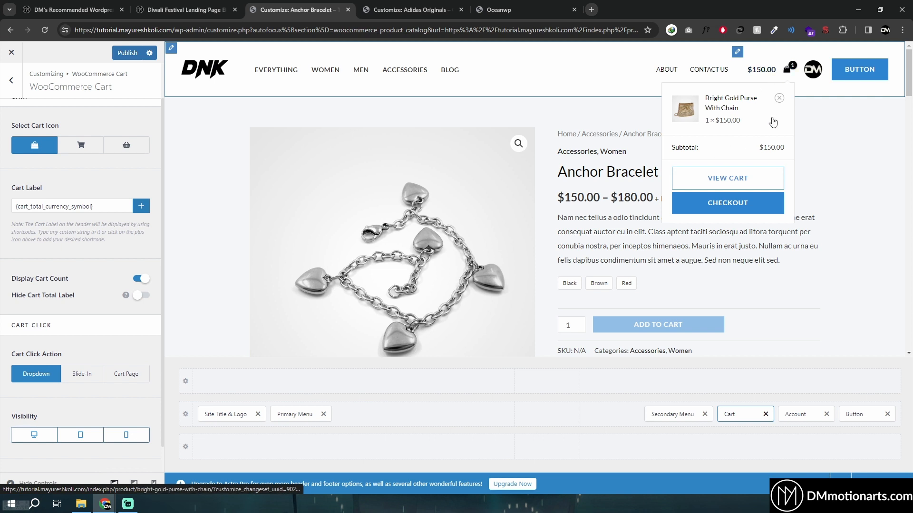
click(83, 149)
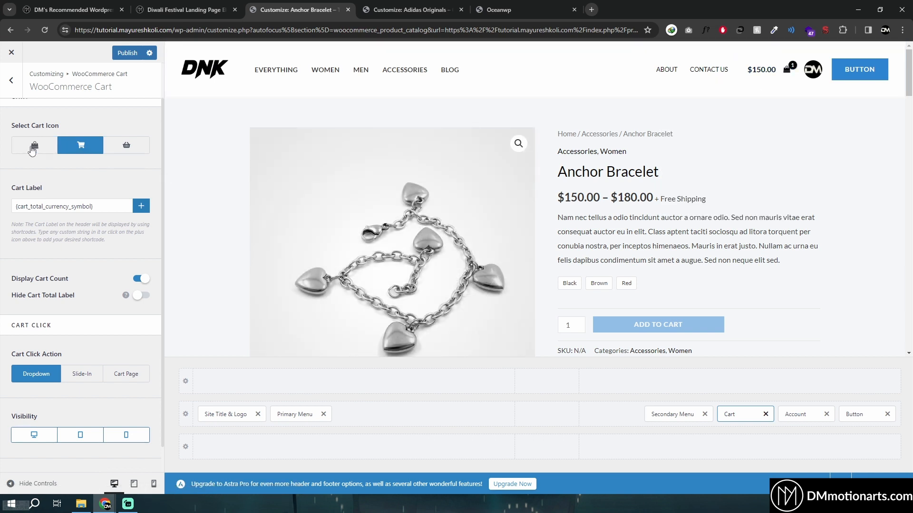
Try Cart Page as the header cart's click action, set it back to Slide-In and return to the main customizer settings
scroll(97, 332, down, 1)
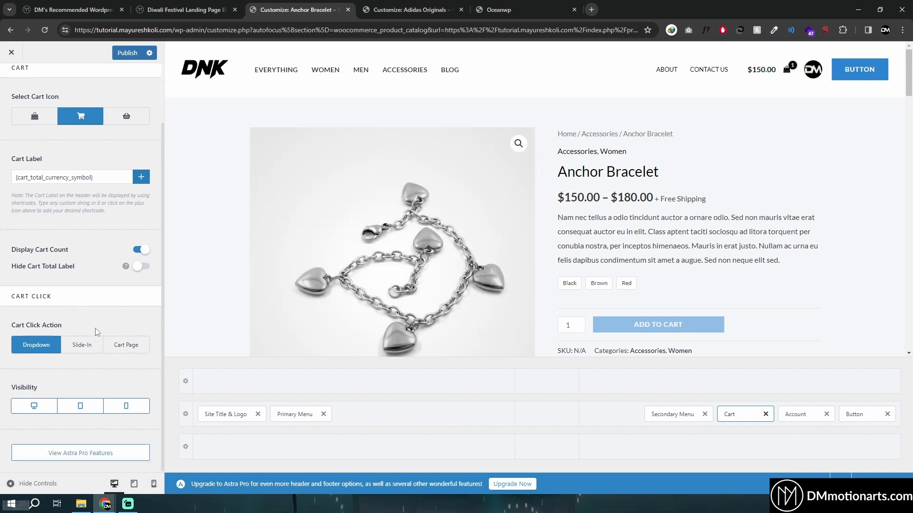
click(126, 345)
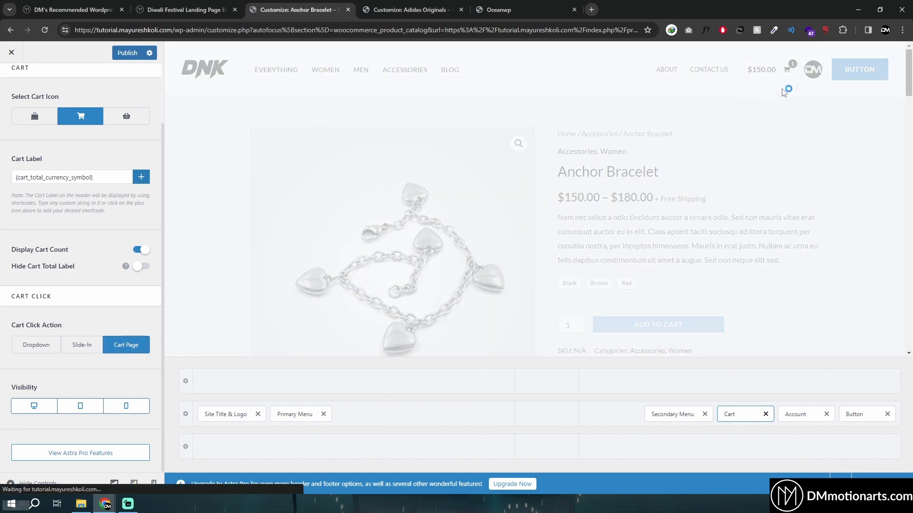
click(78, 346)
scroll(19, 142, up, 3)
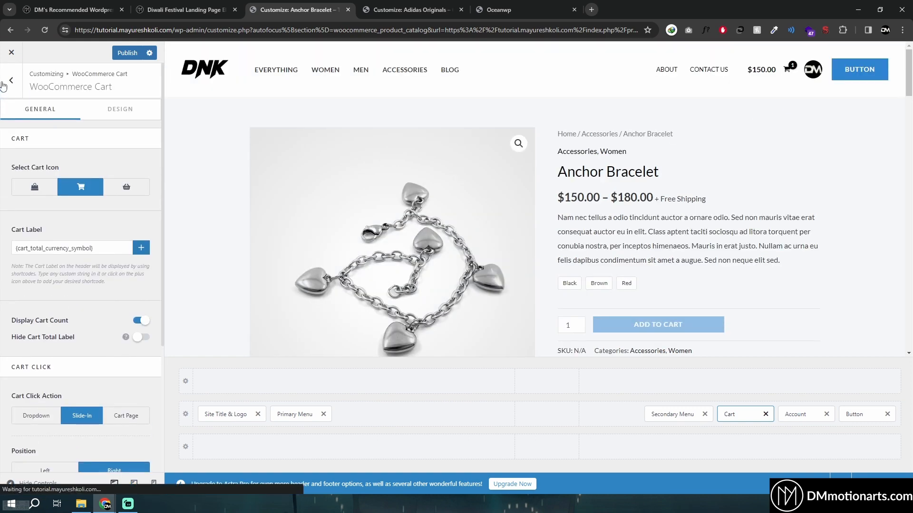
click(8, 81)
click(7, 84)
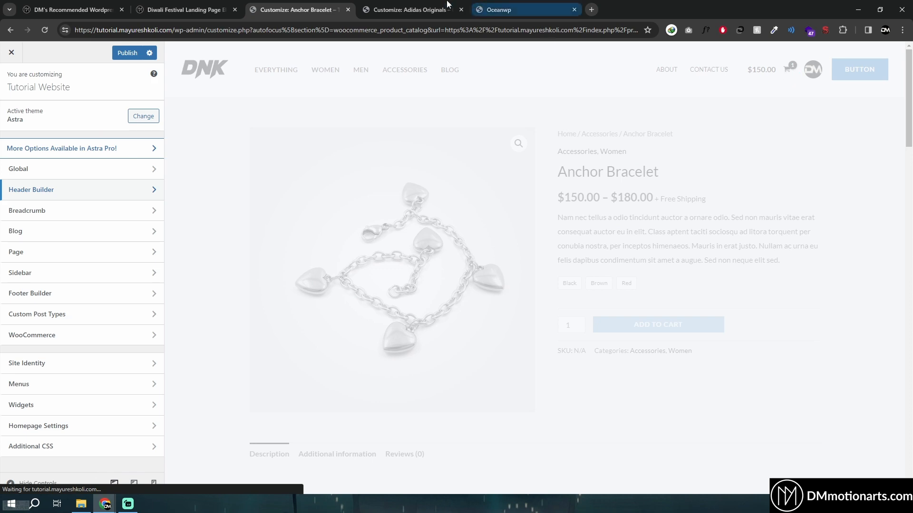
Check the slide-in cart in Astra's header preview and close it
click(410, 9)
click(325, 9)
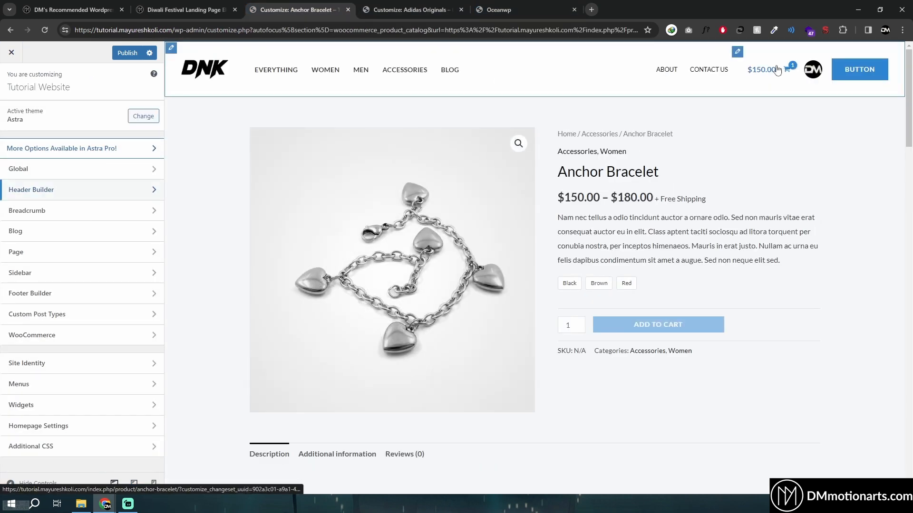
click(764, 69)
click(899, 54)
Review the Style and Display choices in OceanWP's Menu Cart settings and compare them with Astra's header cart
click(401, 5)
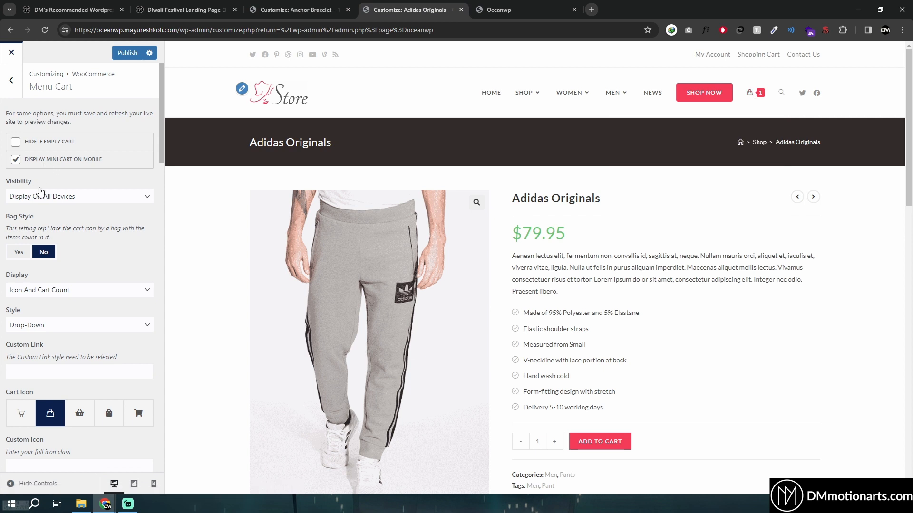
scroll(62, 285, down, 1)
click(57, 278)
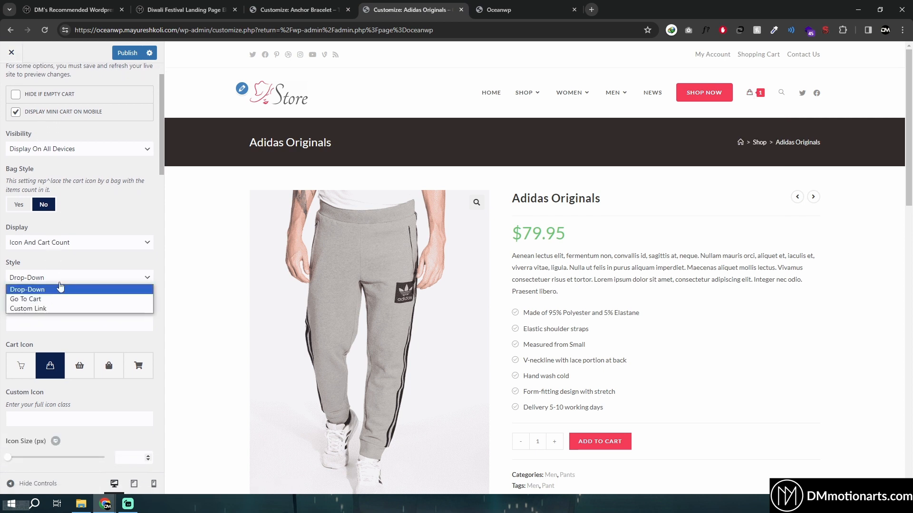
click(38, 310)
click(63, 243)
click(262, 143)
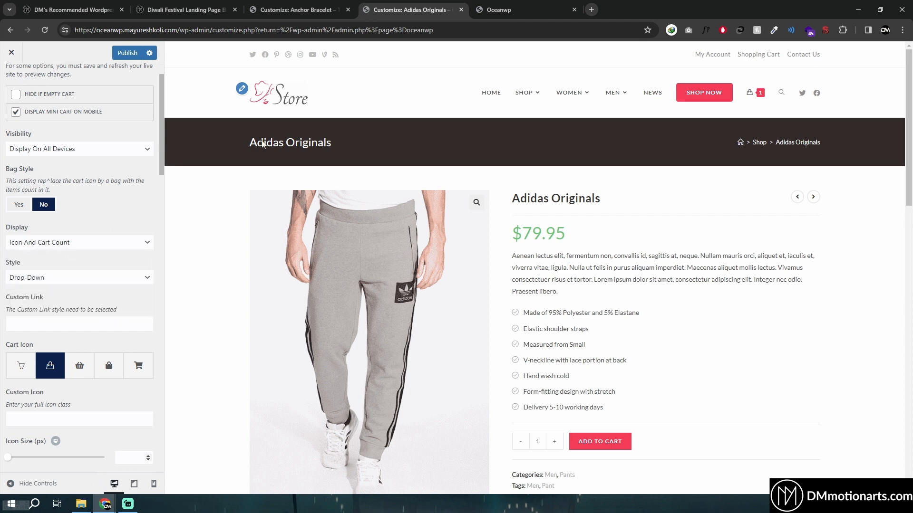
click(61, 243)
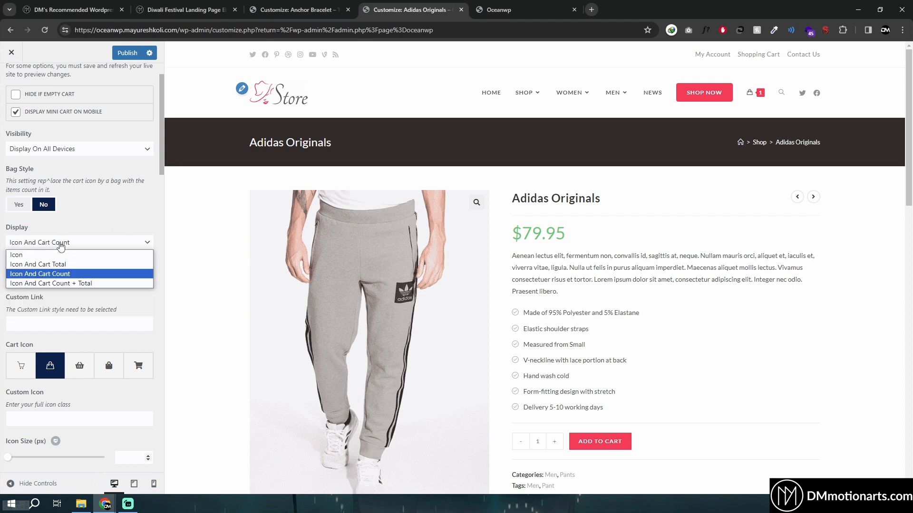
click(63, 283)
click(295, 10)
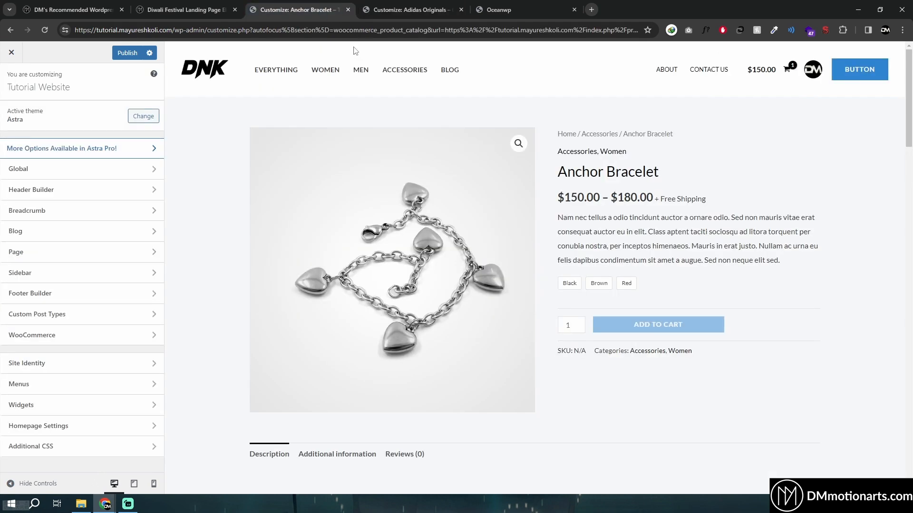
click(439, 5)
Set OceanWP's cart dropdown style to Spacious and preview the mini cart in the header
scroll(71, 309, down, 3)
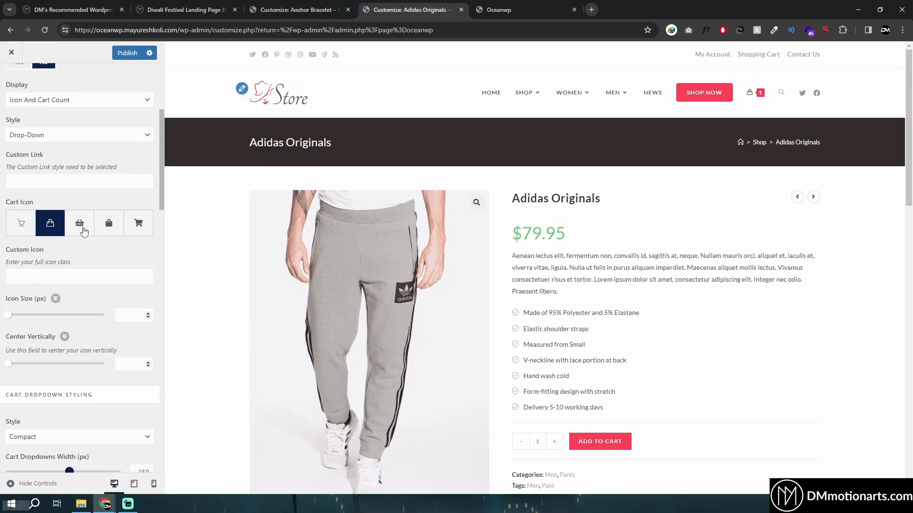
scroll(51, 217, down, 2)
scroll(29, 282, down, 1)
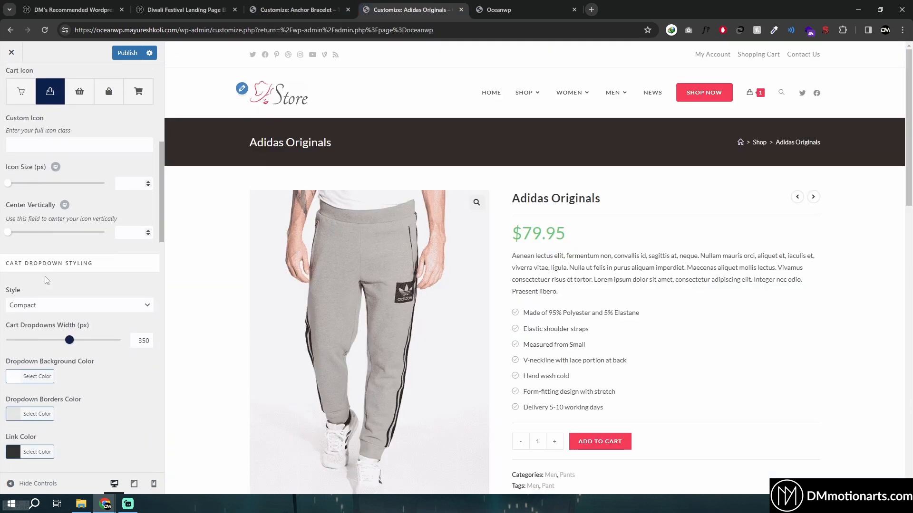
click(51, 294)
click(45, 296)
click(45, 297)
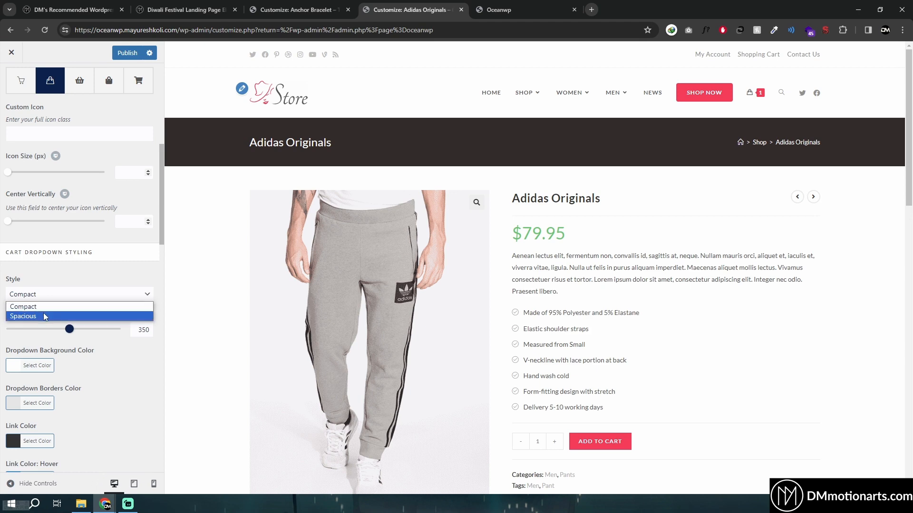
click(47, 316)
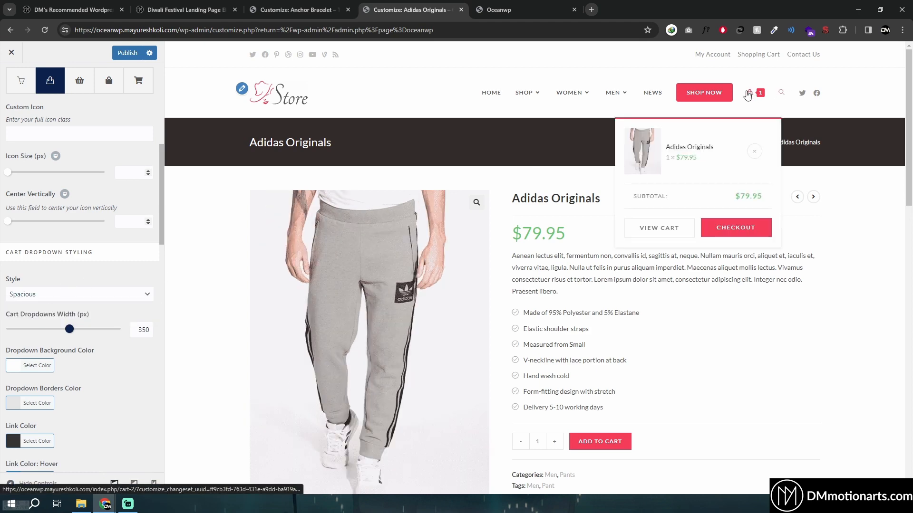
Preview the mini cart with the Compact dropdown style and set it back to Spacious for comparison
click(83, 294)
click(109, 307)
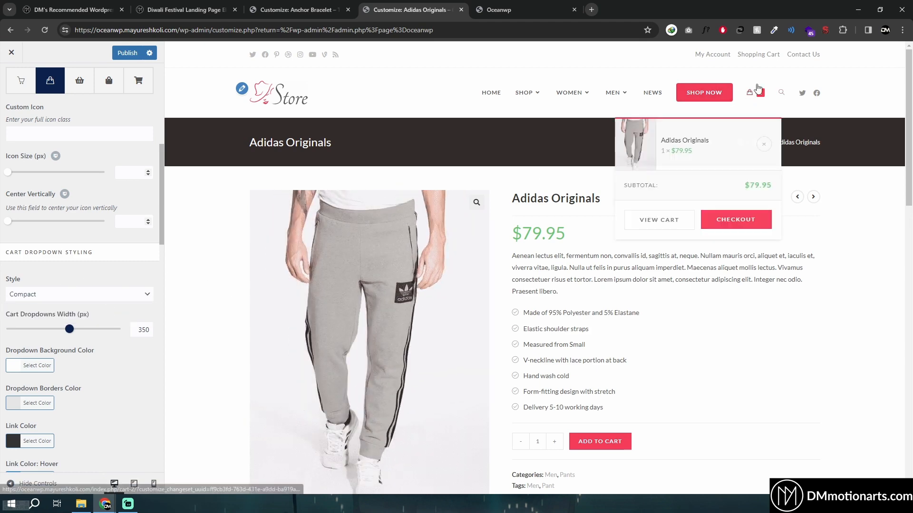
click(70, 295)
click(71, 316)
mouse_move(751, 111)
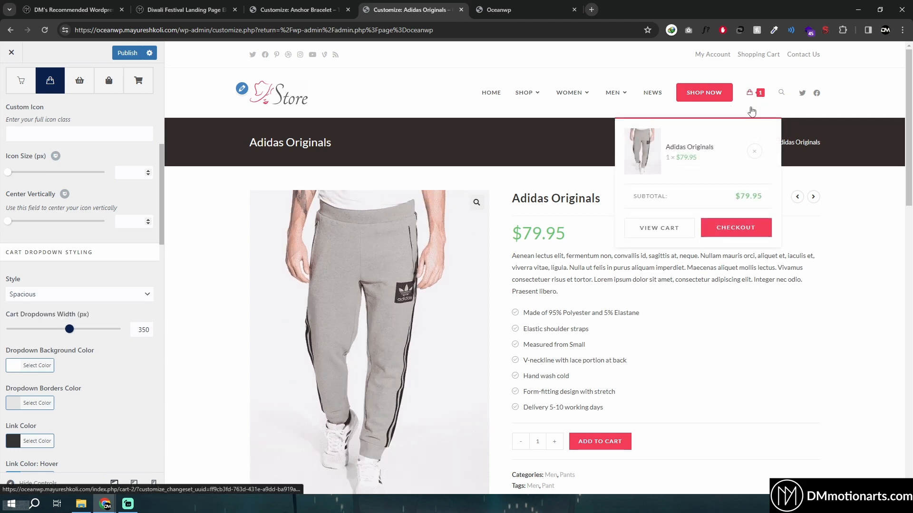
Look through OceanWP's cart dropdown color and button options and check the mini cart in the preview
scroll(85, 132, down, 4)
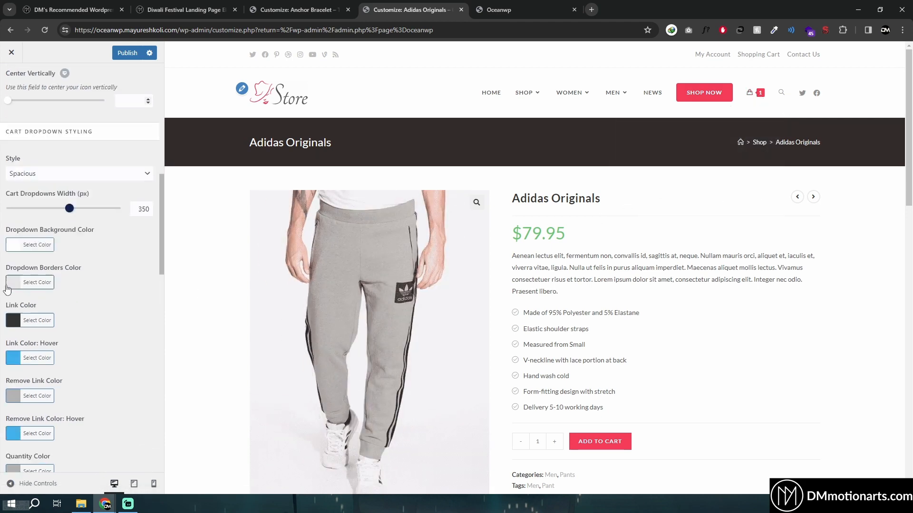
scroll(38, 210, down, 15)
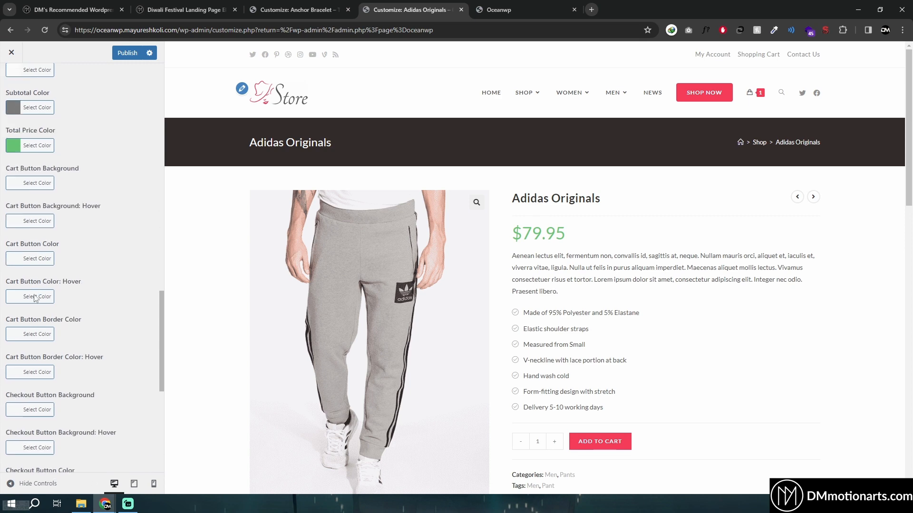
scroll(70, 339, up, 20)
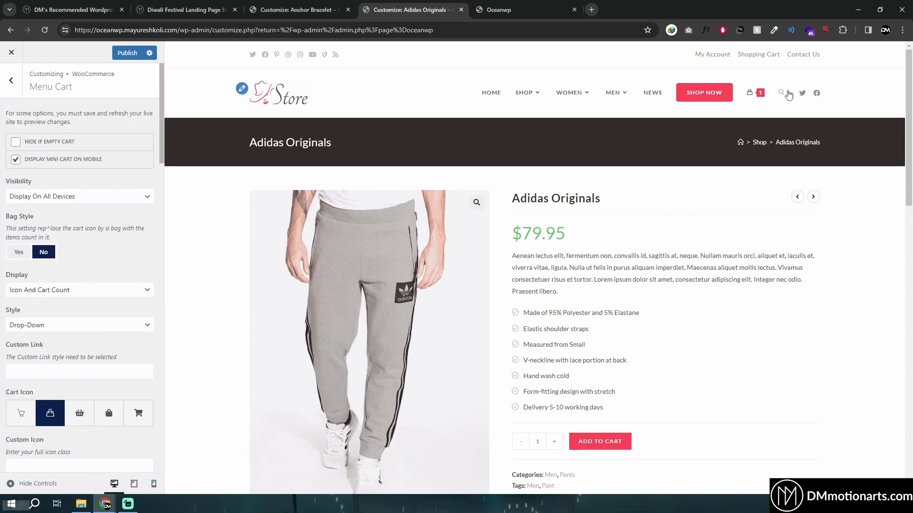
mouse_move(757, 93)
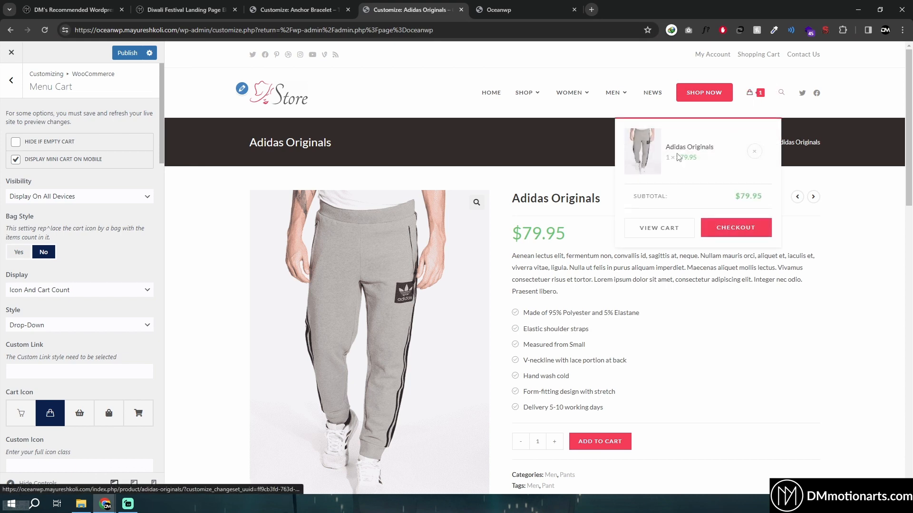
Compare Astra's slide-in shopping cart with OceanWP's dropdown mini cart in the two site previews
click(280, 5)
click(415, 6)
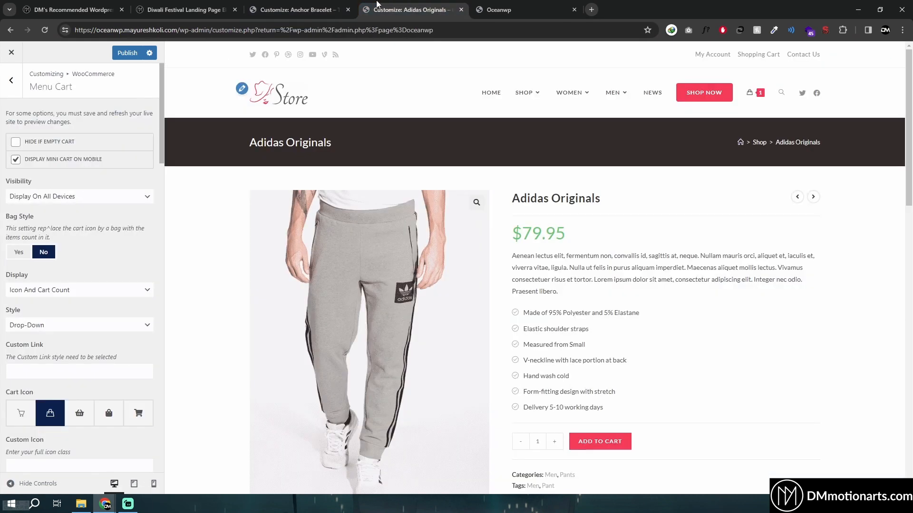
click(295, 9)
click(772, 75)
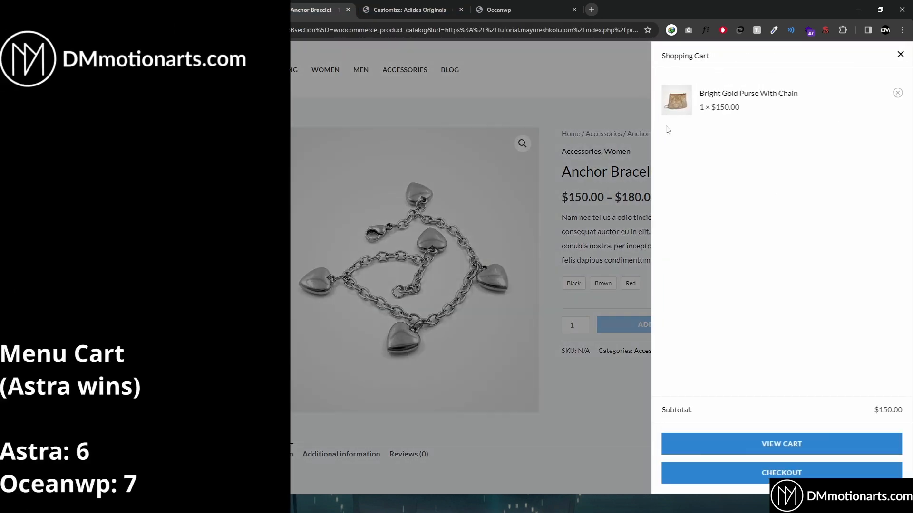
click(899, 55)
click(409, 10)
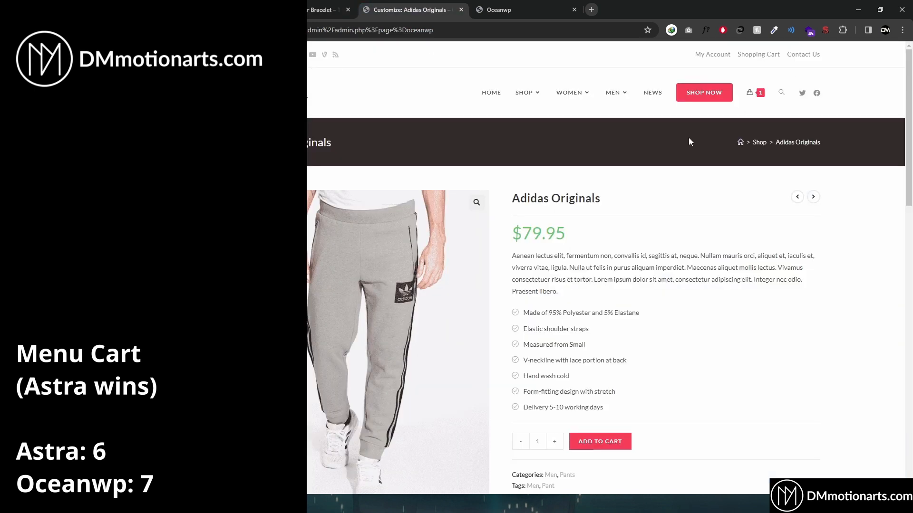
mouse_move(757, 105)
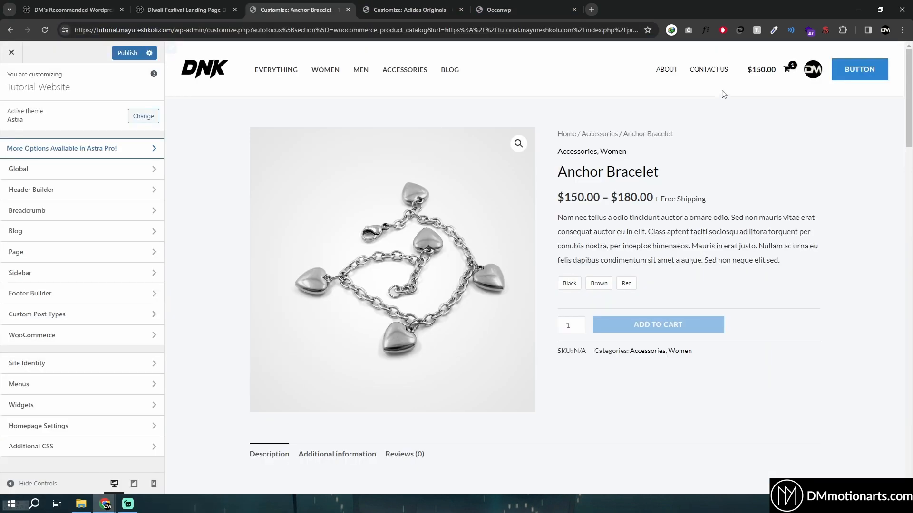
Open the cart page from the header cart in both the Astra and OceanWP previews and compare the layouts
click(765, 70)
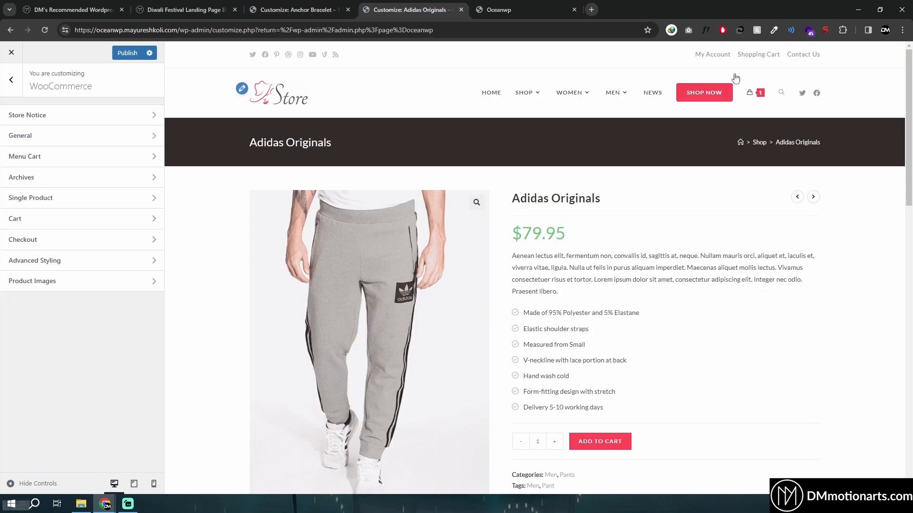
mouse_move(757, 95)
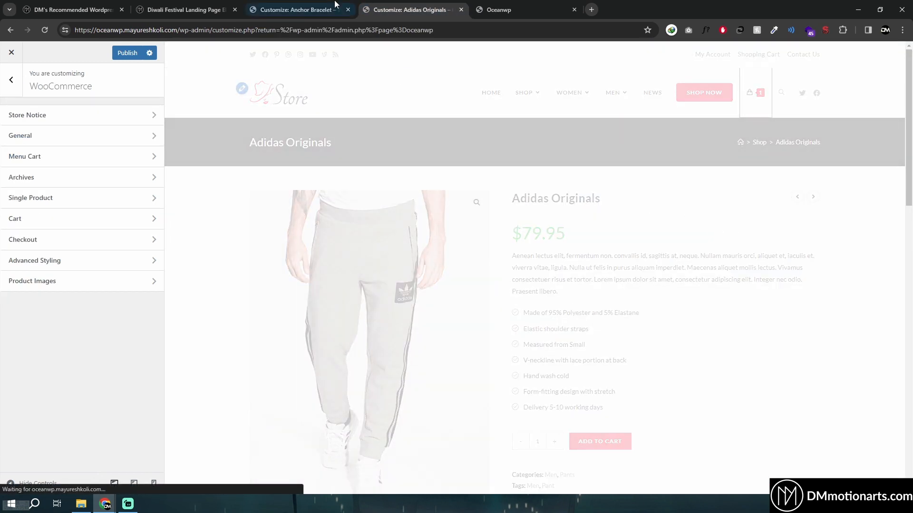
click(335, 5)
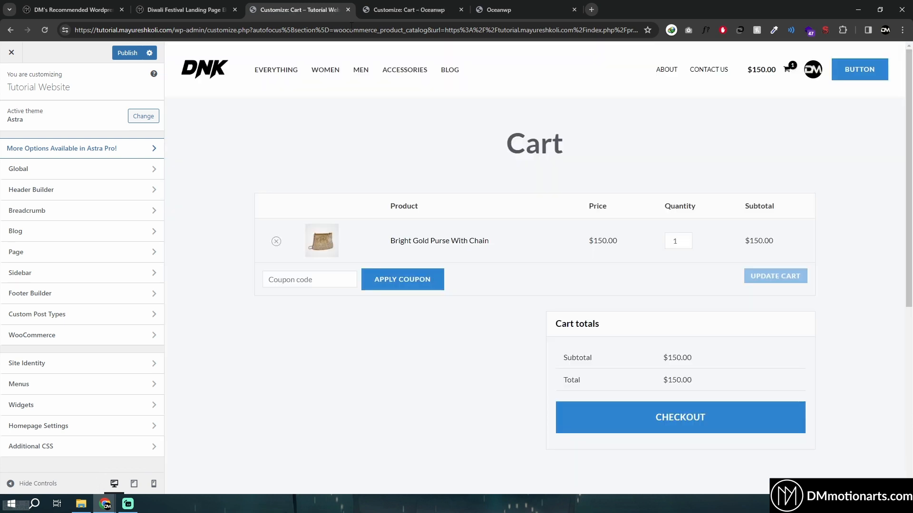
click(407, 6)
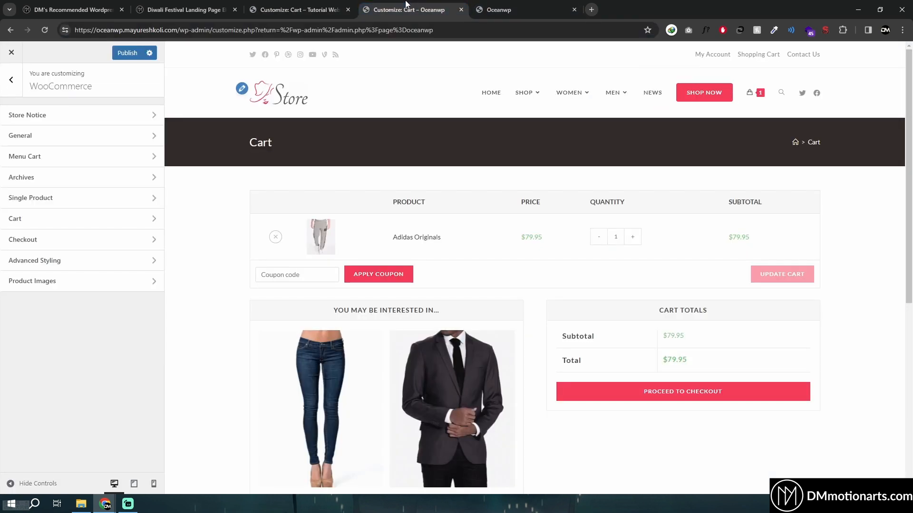
scroll(387, 354, down, 3)
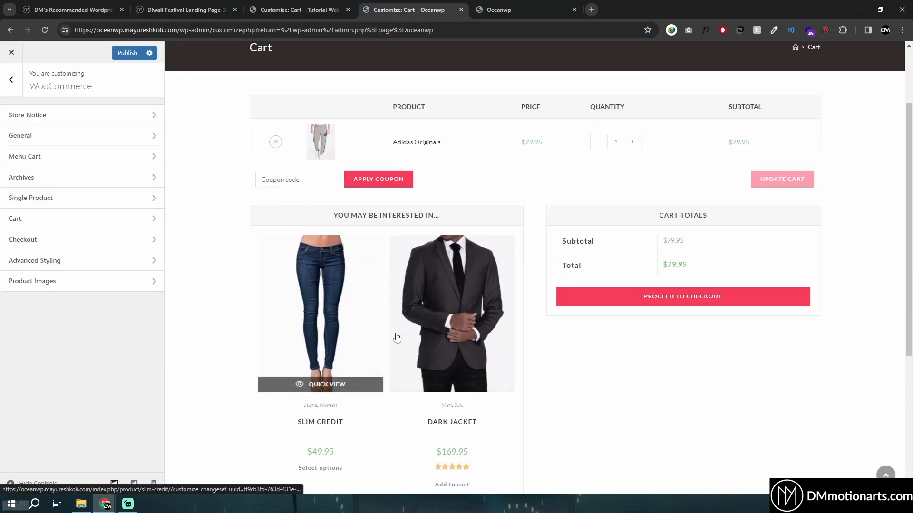
Open Astra's WooCommerce Cart page settings and examine its button text and cross-sells options against the preview
click(295, 8)
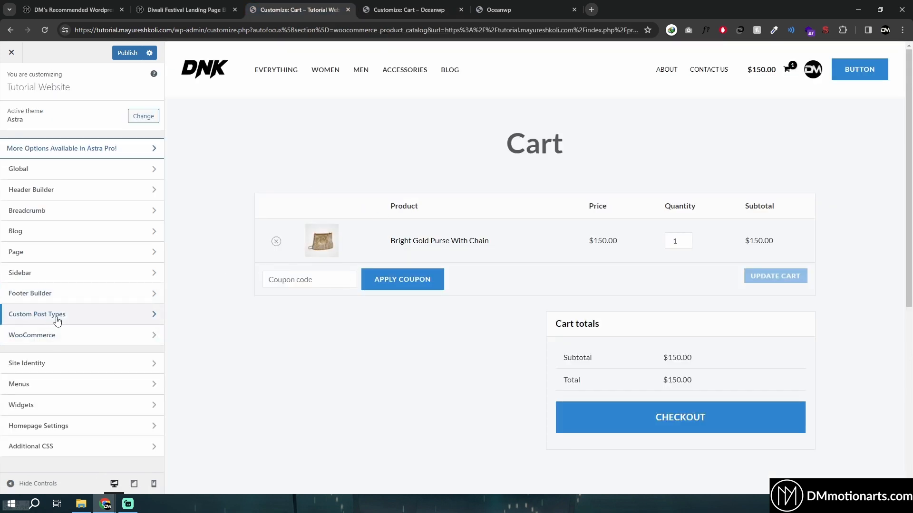
click(61, 335)
click(28, 174)
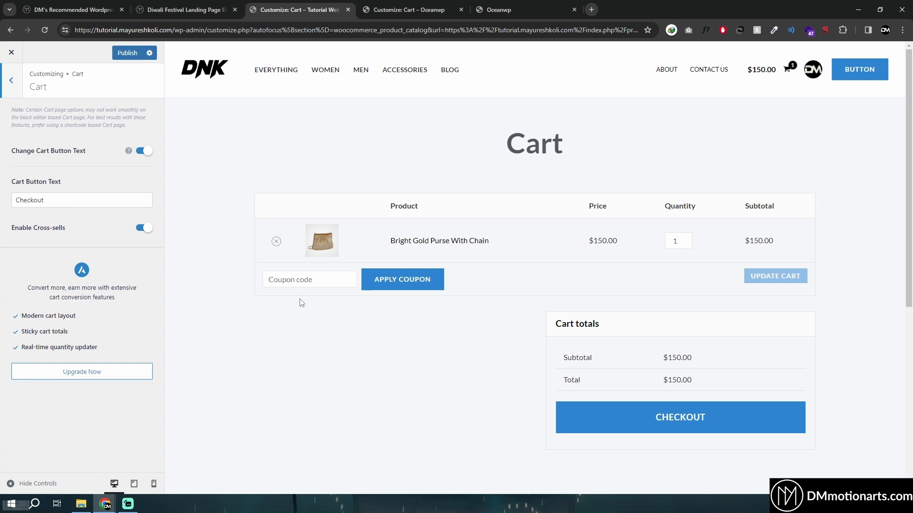
scroll(314, 290, down, 4)
scroll(375, 221, up, 4)
Enable Distraction Free Cart in OceanWP's WooCommerce Cart settings and inspect the cart page preview
click(398, 8)
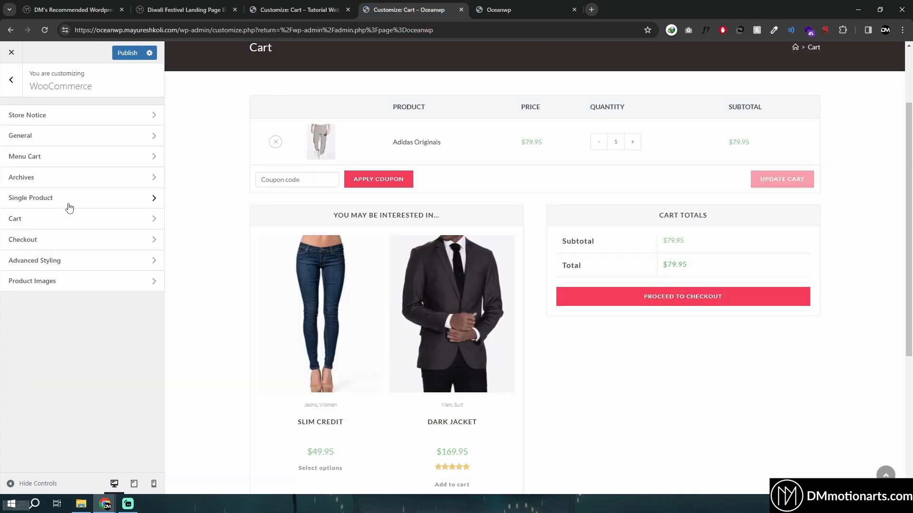
click(21, 214)
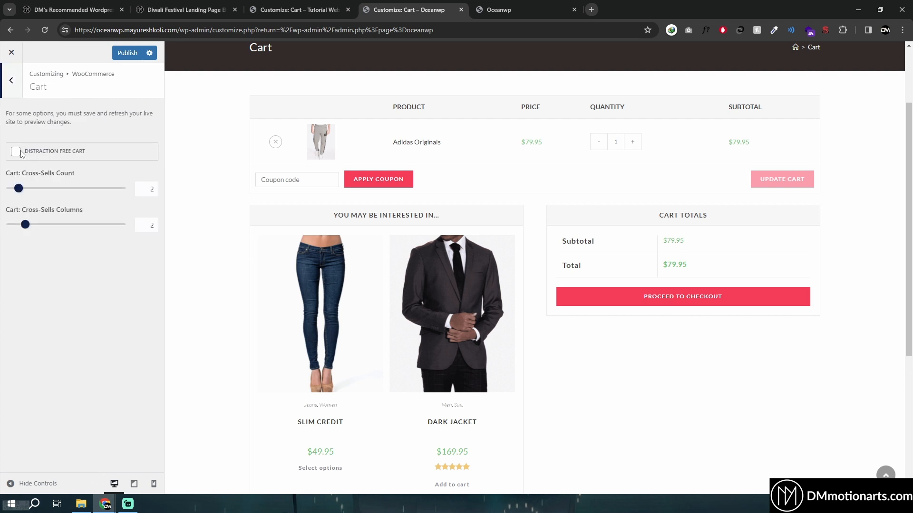
scroll(233, 226, up, 2)
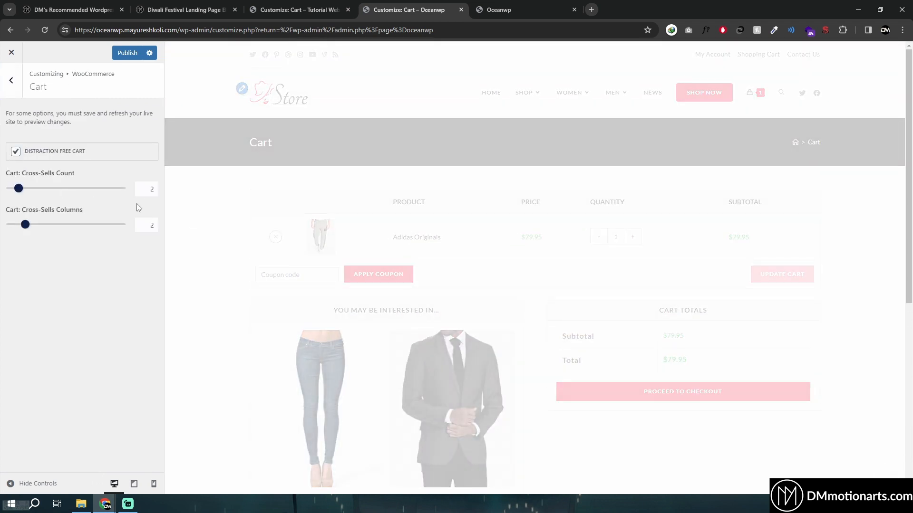
scroll(334, 247, down, 2)
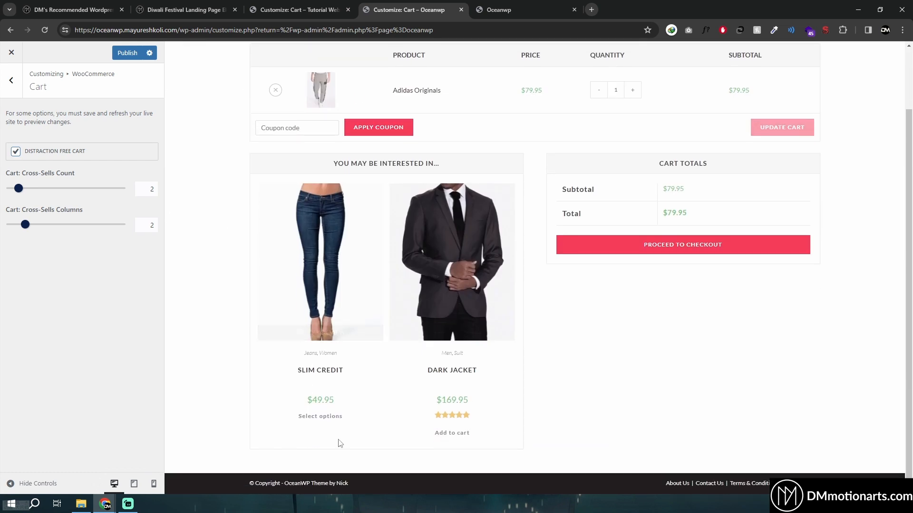
scroll(338, 442, up, 2)
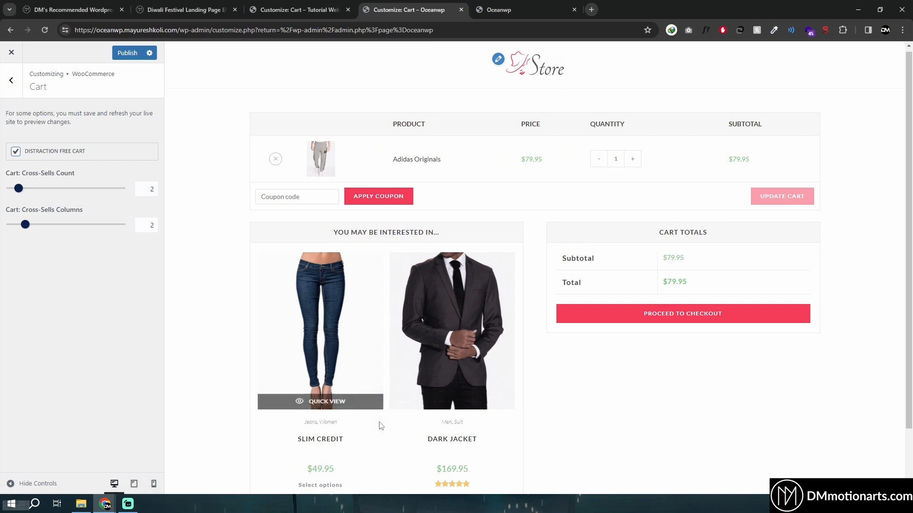
scroll(523, 428, down, 2)
scroll(575, 421, up, 2)
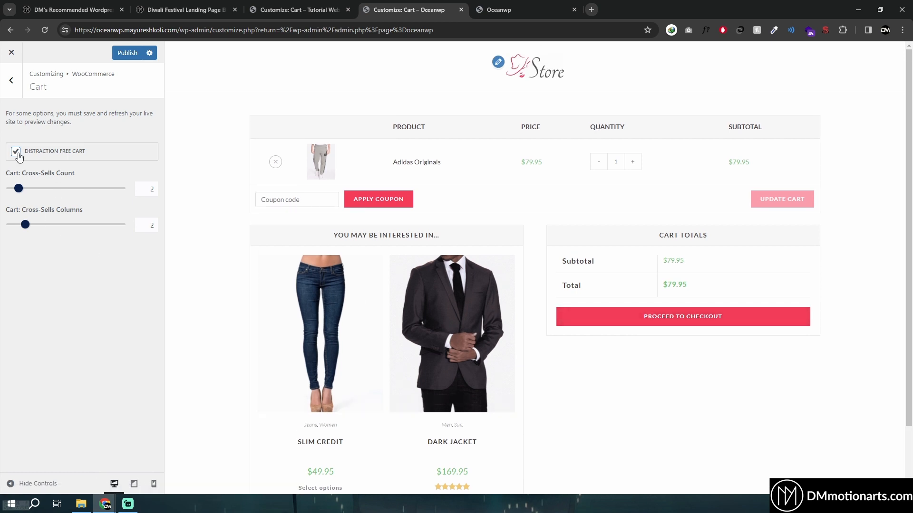
Check Astra's cart options again, turn off Distraction Free Cart in OceanWP and review its cart page
click(304, 10)
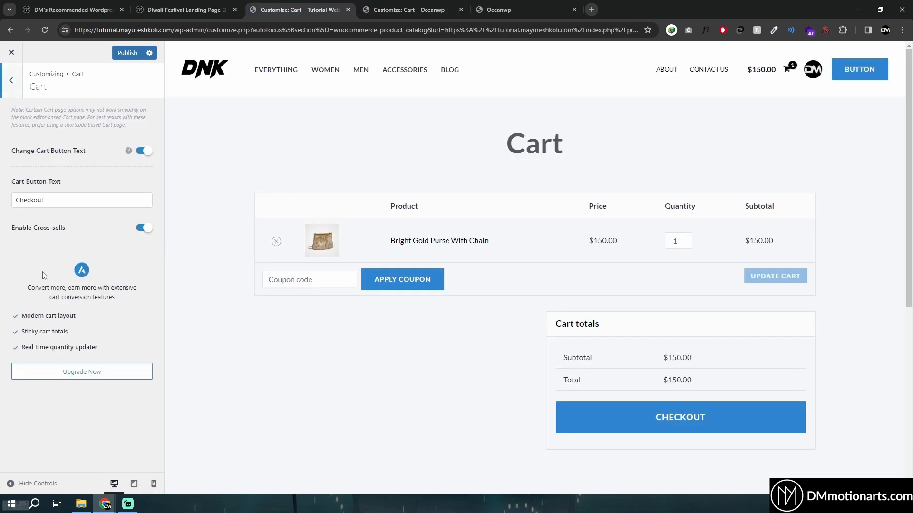
key(ctrl+Tab)
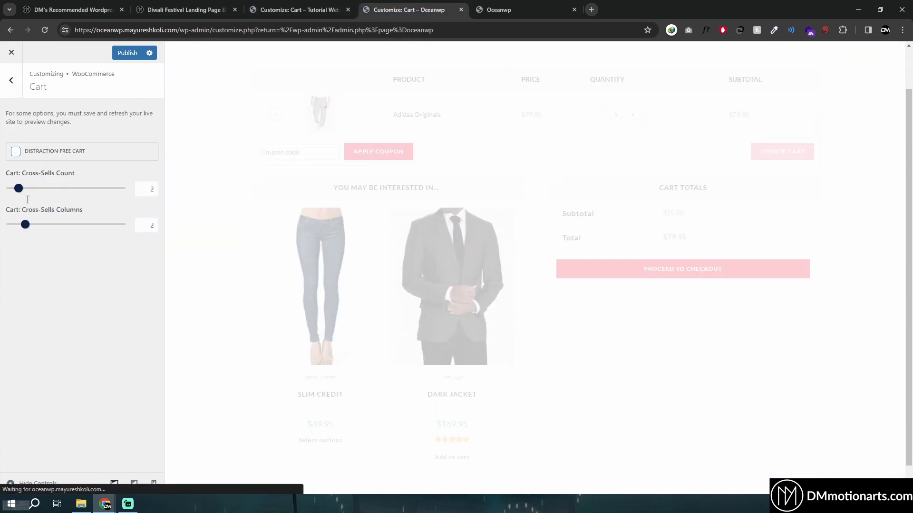
scroll(397, 372, down, 4)
scroll(397, 372, up, 5)
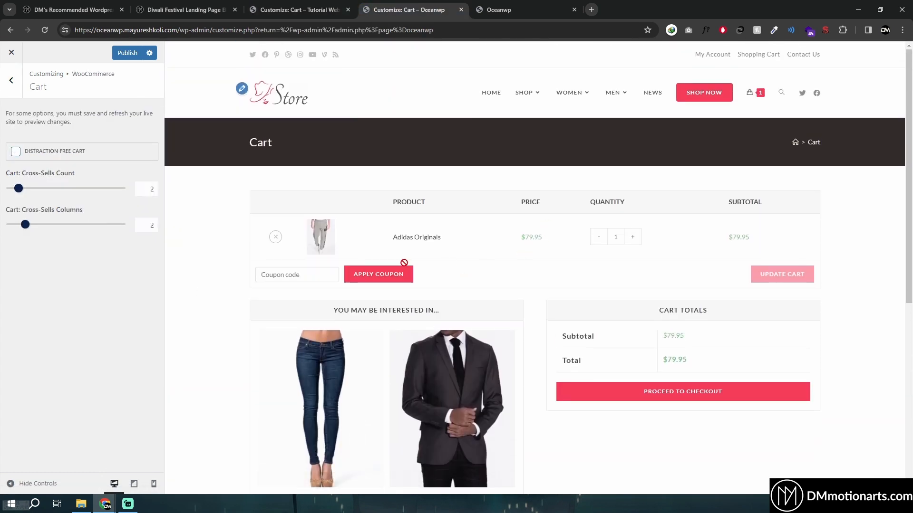
Open Astra's WooCommerce Checkout settings and review the field, privacy policy and upgrade options
key(ctrl+shift+Tab)
key(ctrl+Tab)
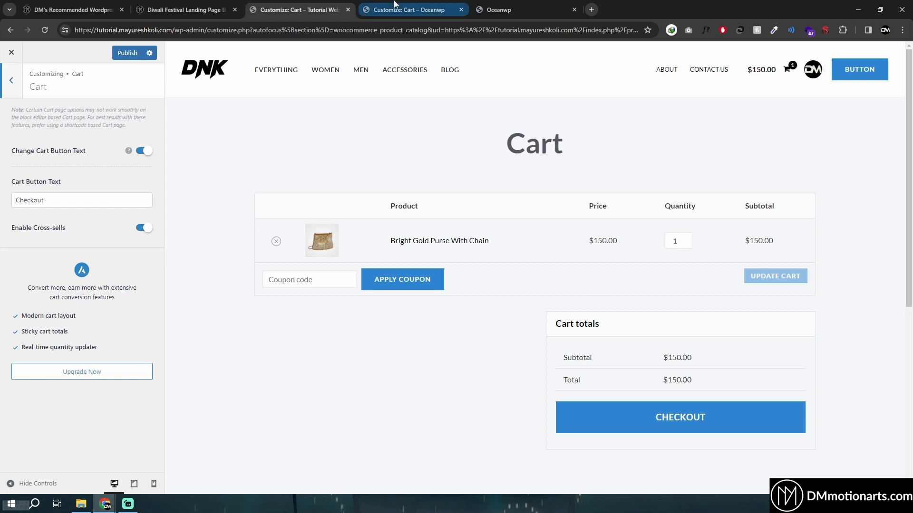
click(304, 9)
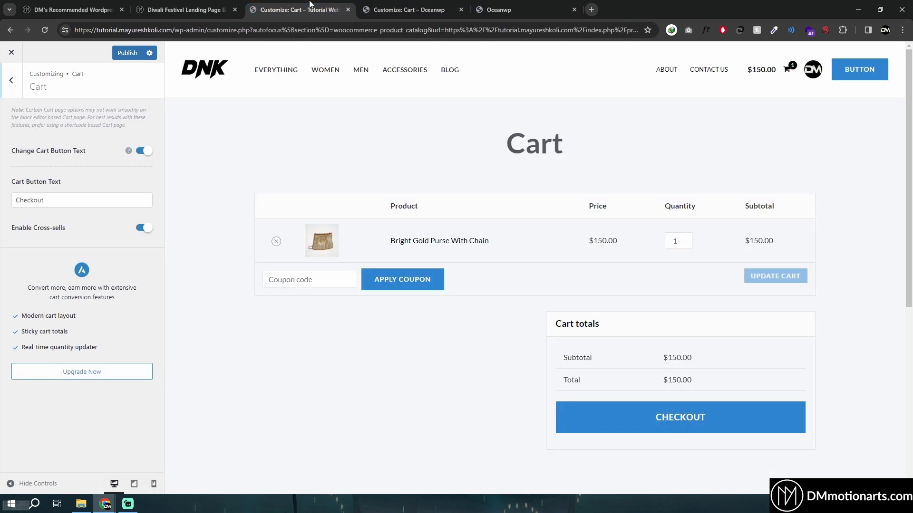
click(11, 79)
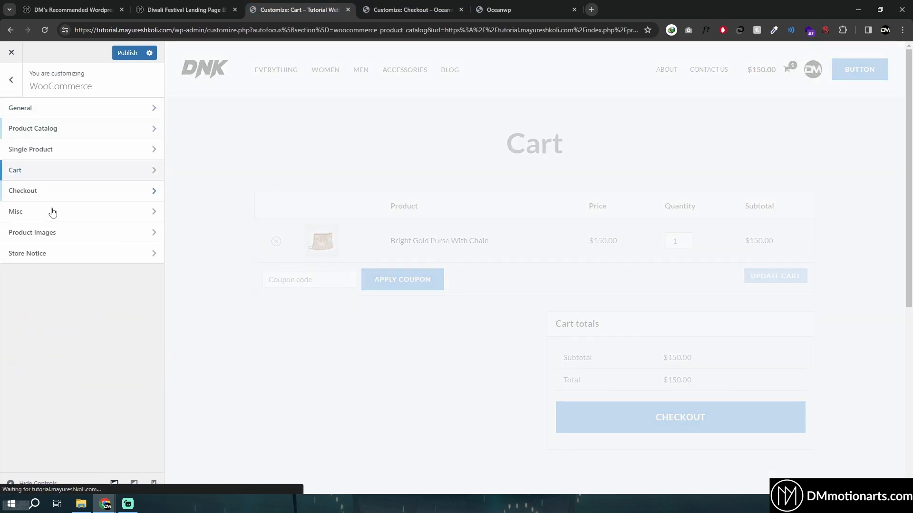
click(42, 192)
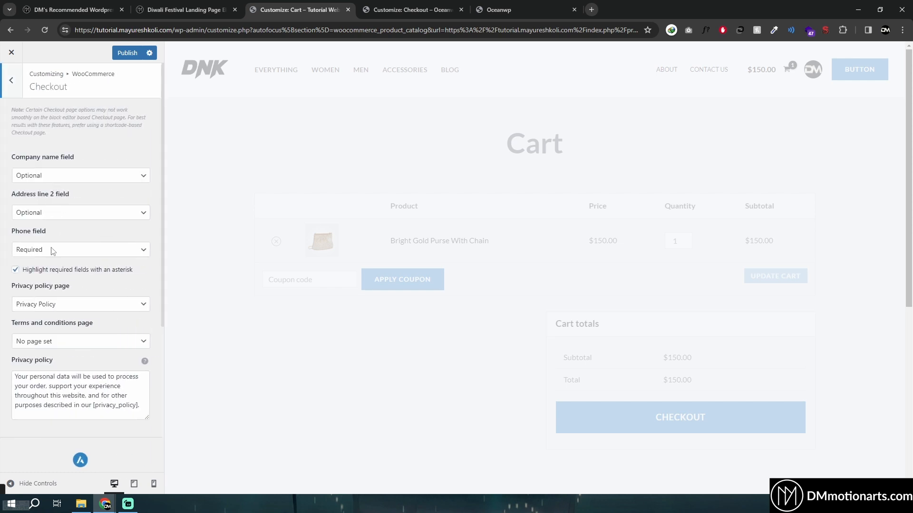
scroll(52, 251, down, 3)
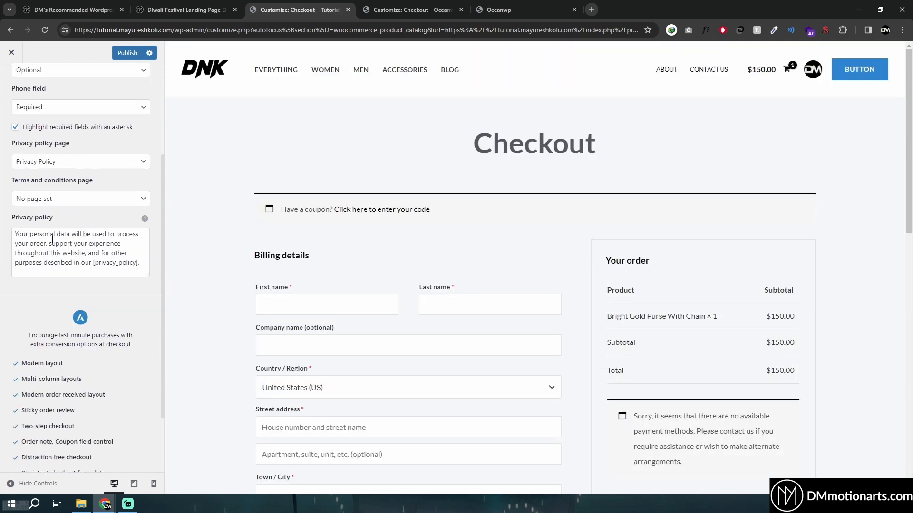
scroll(52, 239, down, 3)
scroll(53, 239, up, 10)
Open OceanWP's WooCommerce Checkout settings and review the available options, including Distraction Free Checkout and Multi-Step Checkout
click(425, 7)
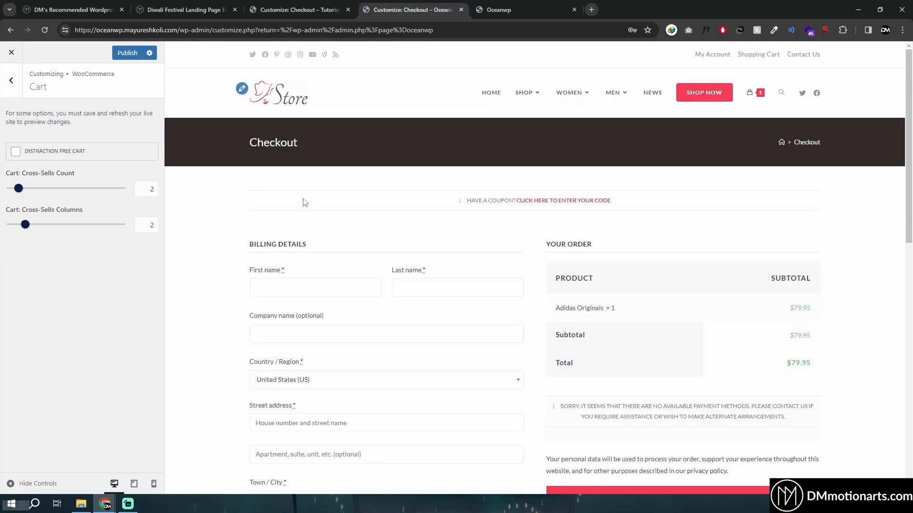
click(5, 89)
click(35, 240)
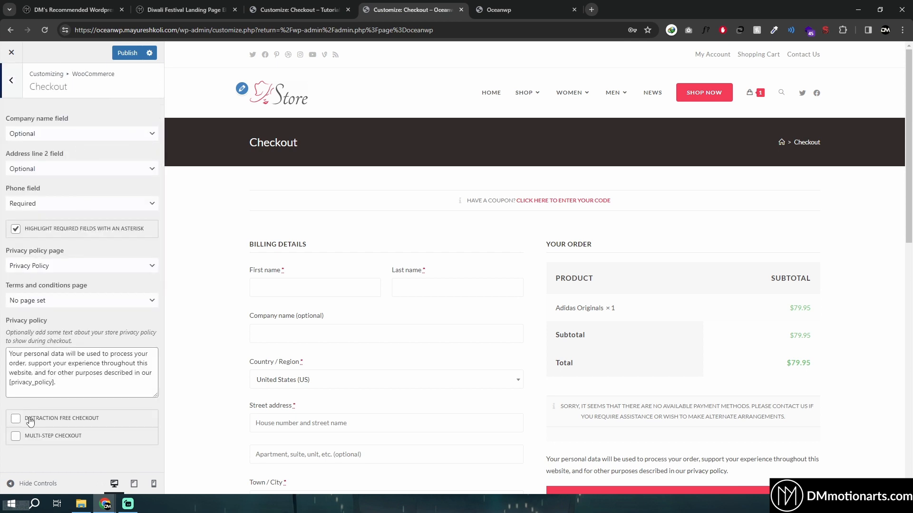
scroll(281, 338, down, 5)
Compare the checkout page previews of Astra and OceanWP, covering the billing details and order summary layouts
key(ctrl+shift+Tab)
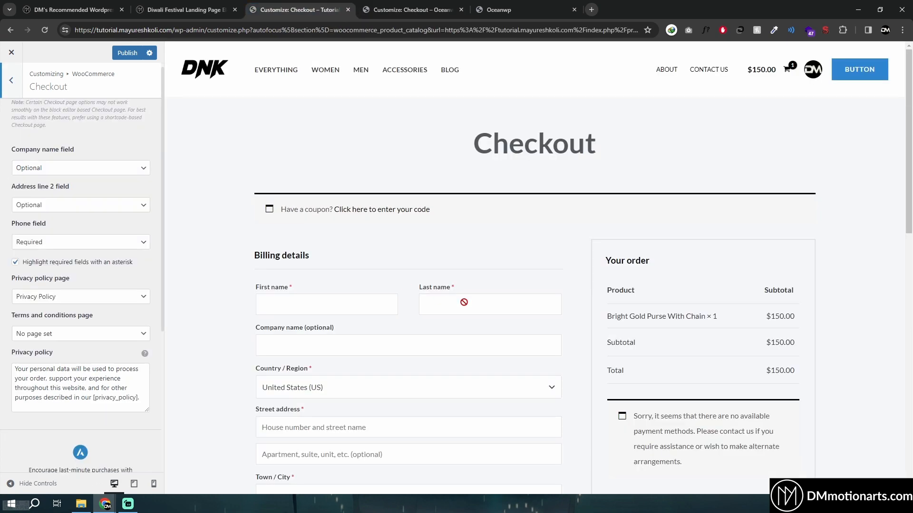
scroll(426, 261, down, 8)
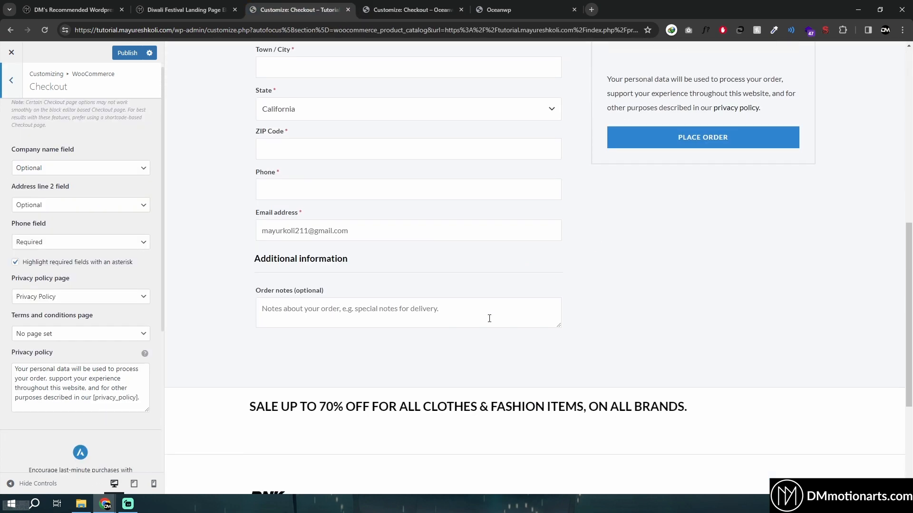
scroll(489, 318, up, 3)
click(391, 9)
scroll(356, 351, down, 3)
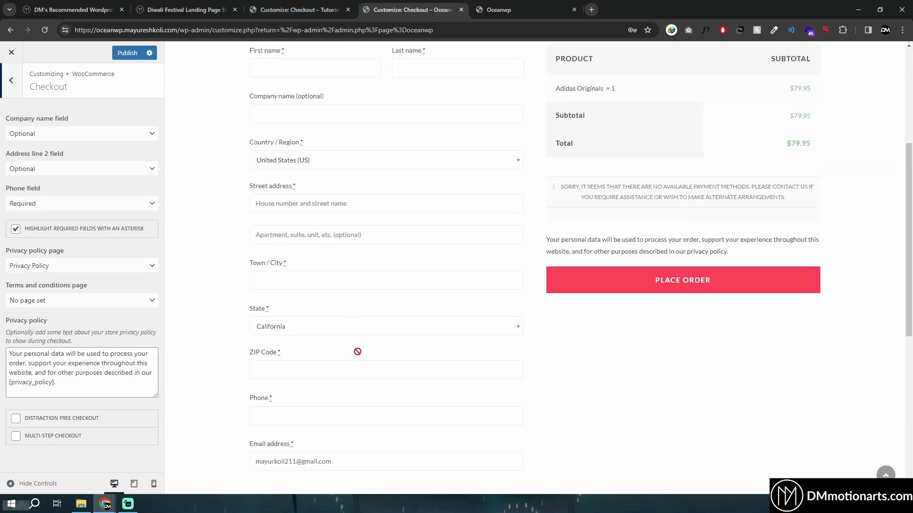
scroll(523, 362, up, 5)
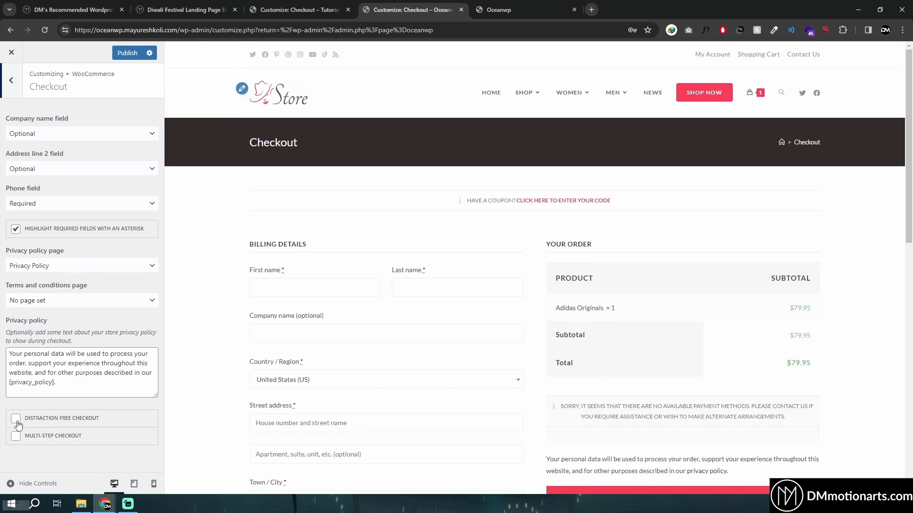
Check Astra's list of premium checkout features for the distraction free checkout option
click(279, 5)
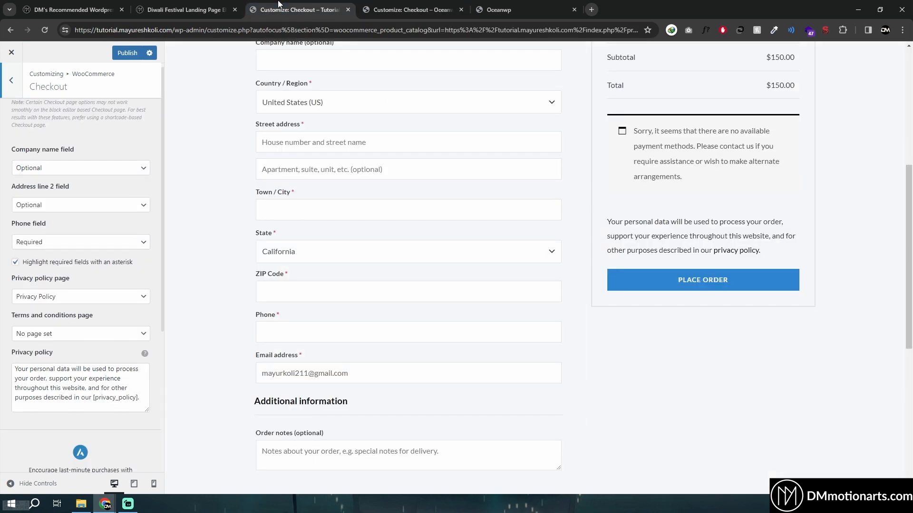
scroll(71, 318, down, 5)
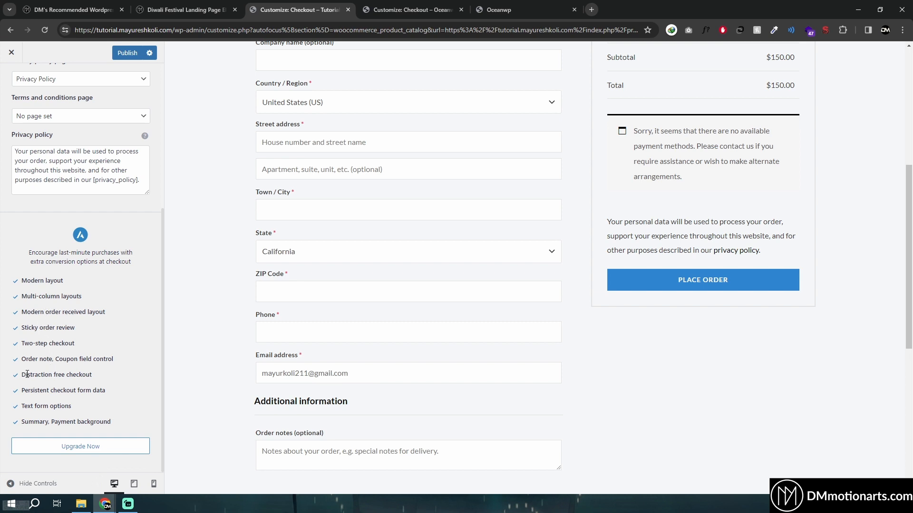
click(73, 383)
triple_click(45, 375)
click(56, 374)
scroll(90, 332, up, 5)
Inspect OceanWP's checkout page preview from the header down to the footer
click(404, 10)
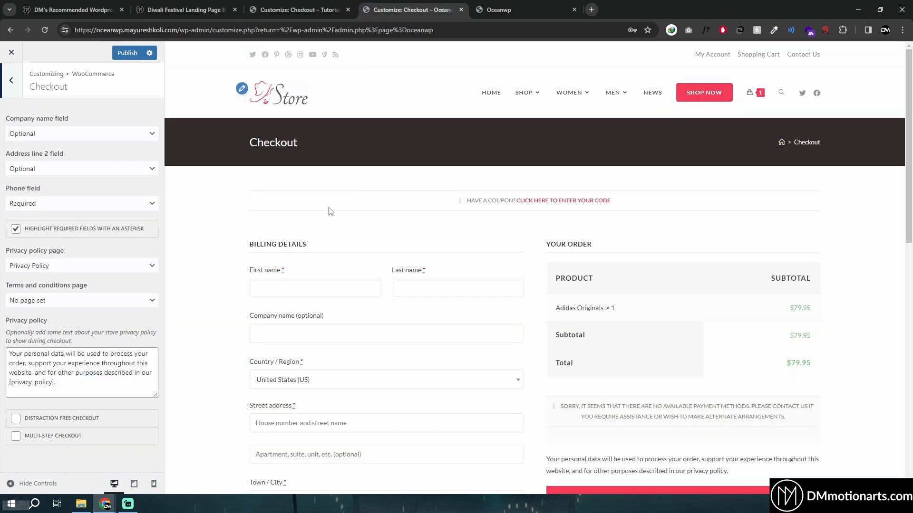
scroll(327, 288, down, 1)
scroll(327, 288, down, 10)
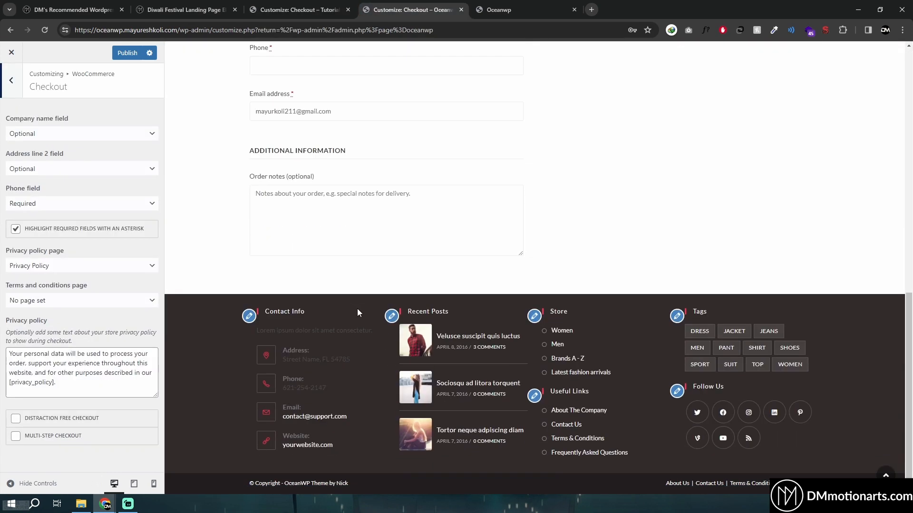
scroll(357, 308, up, 3)
scroll(359, 304, up, 8)
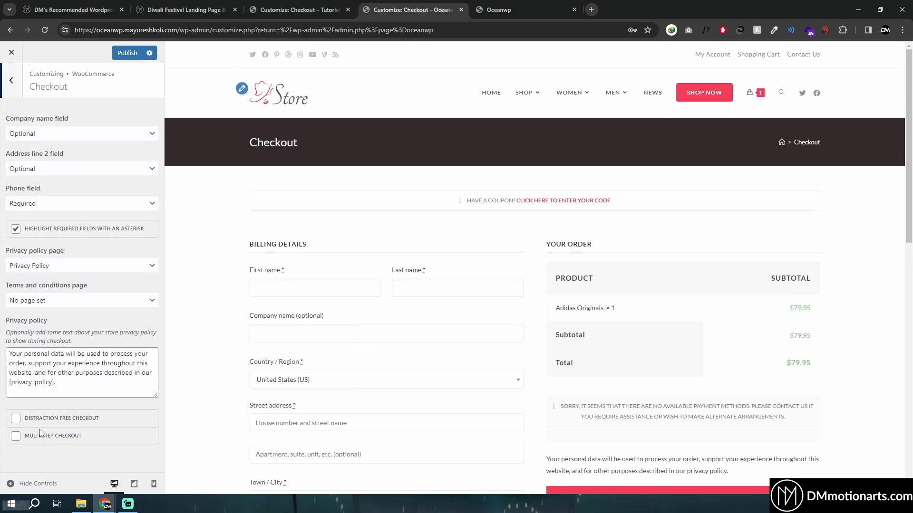
Enable Multi-Step Checkout in OceanWP's Checkout settings and publish the change
click(17, 439)
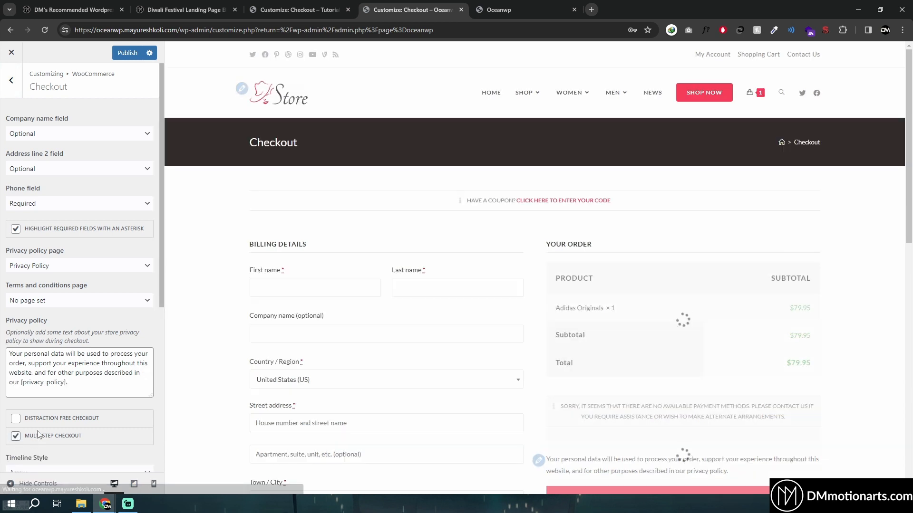
click(128, 53)
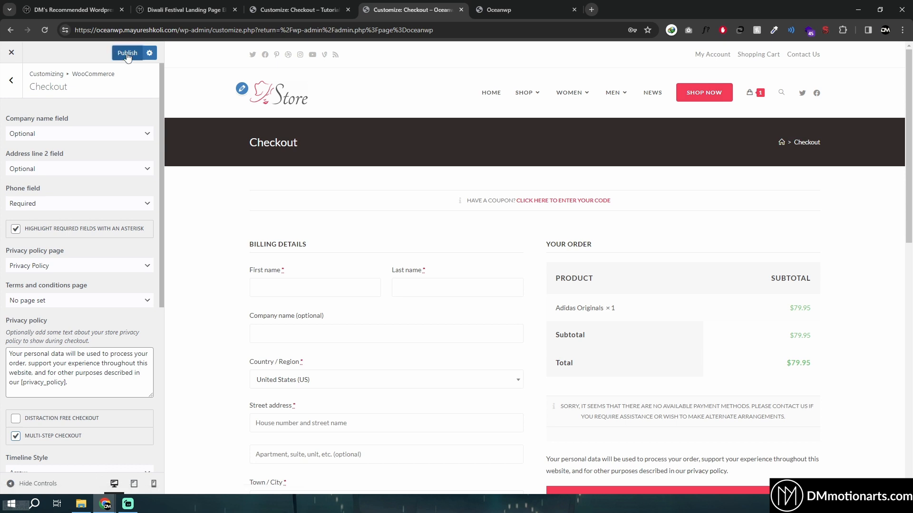
Open the live OceanWP store's checkout from the header cart and examine the multi-step billing form
click(11, 52)
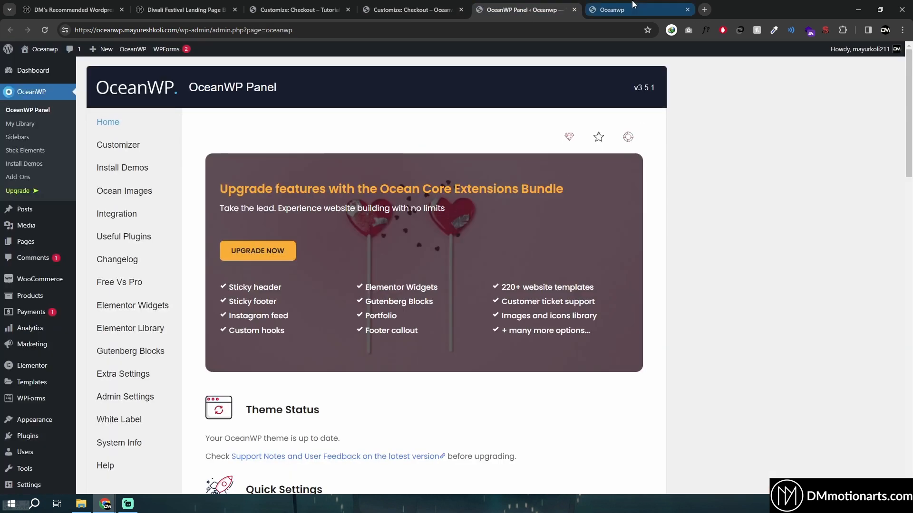
click(574, 9)
mouse_move(681, 113)
click(659, 244)
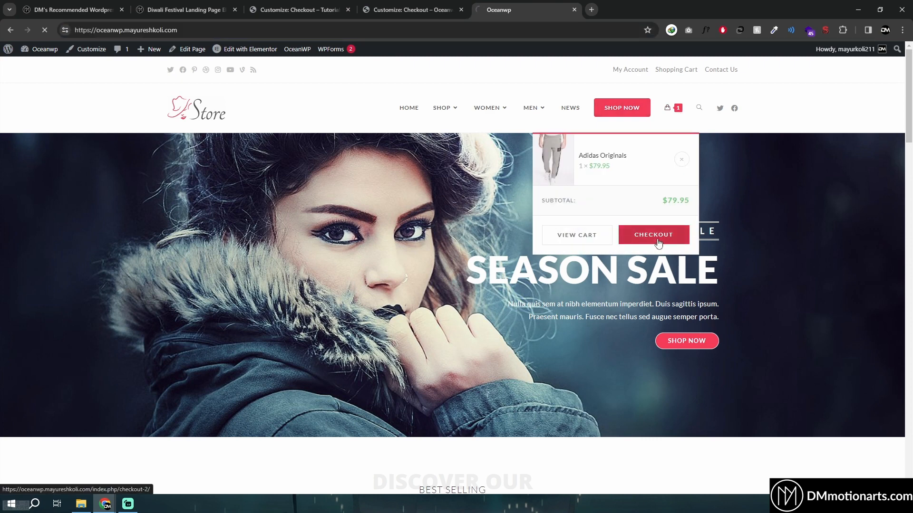
scroll(292, 246, down, 3)
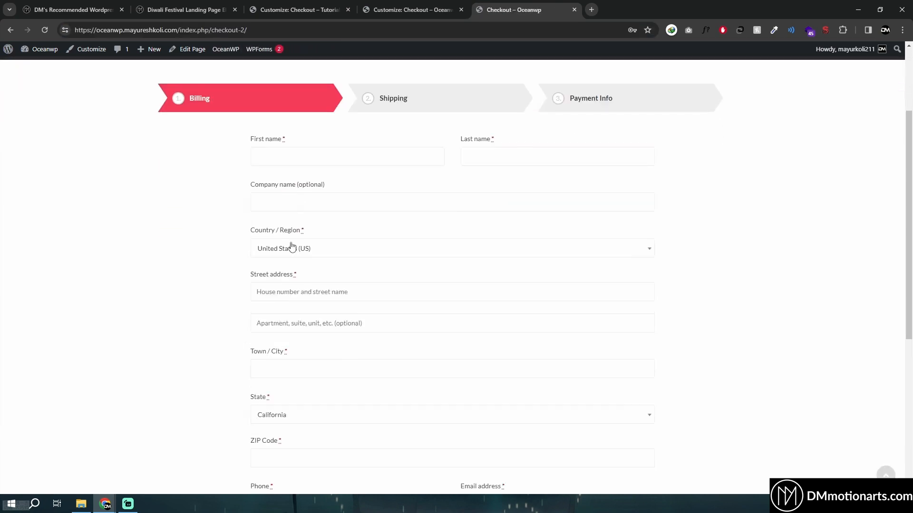
scroll(266, 250, down, 4)
scroll(238, 156, up, 5)
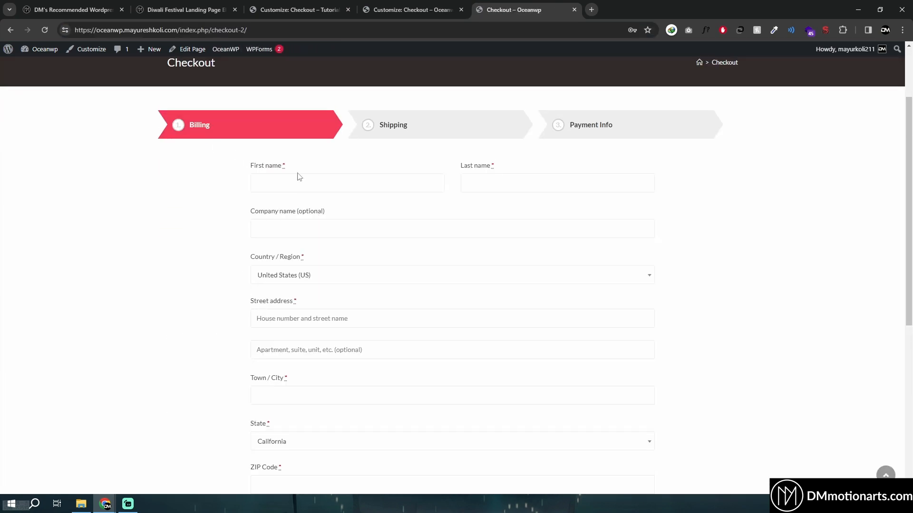
Try to continue to the Shipping step with the billing form empty and review the required fields
scroll(299, 177, down, 4)
click(717, 385)
scroll(471, 305, up, 4)
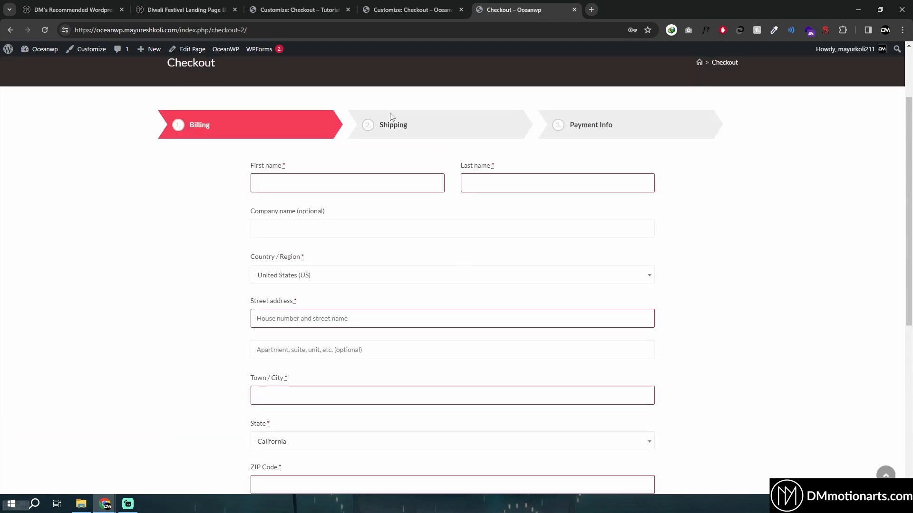
scroll(605, 228, down, 5)
scroll(627, 320, up, 7)
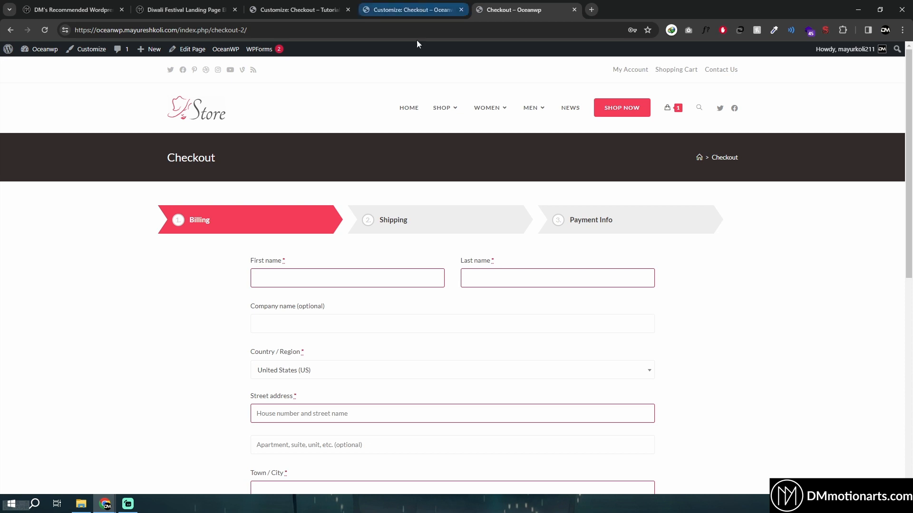
Close the live checkout page, turn off Multi-Step Checkout in OceanWP's Checkout settings and publish
key(ctrl+w)
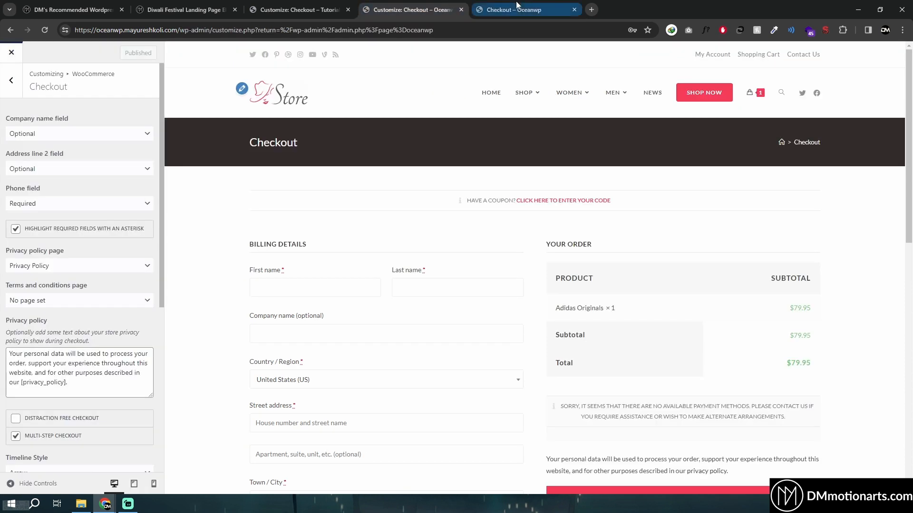
click(24, 440)
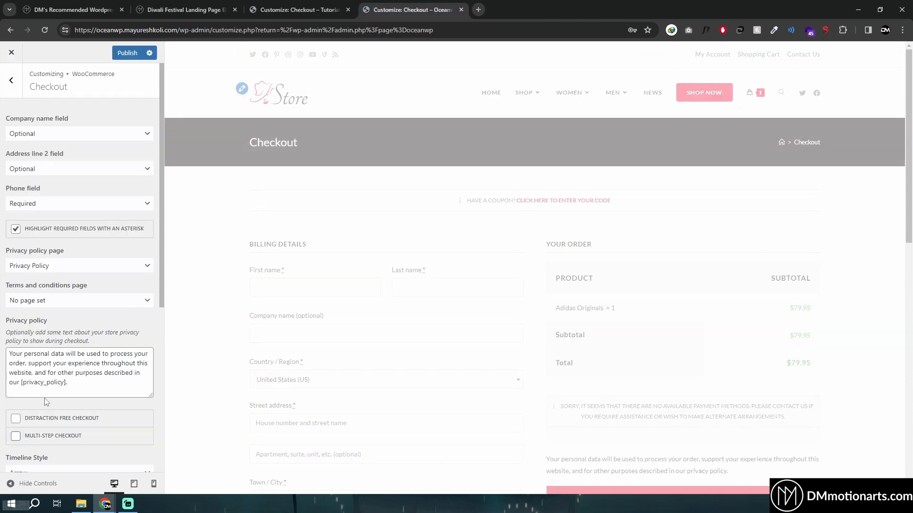
click(126, 52)
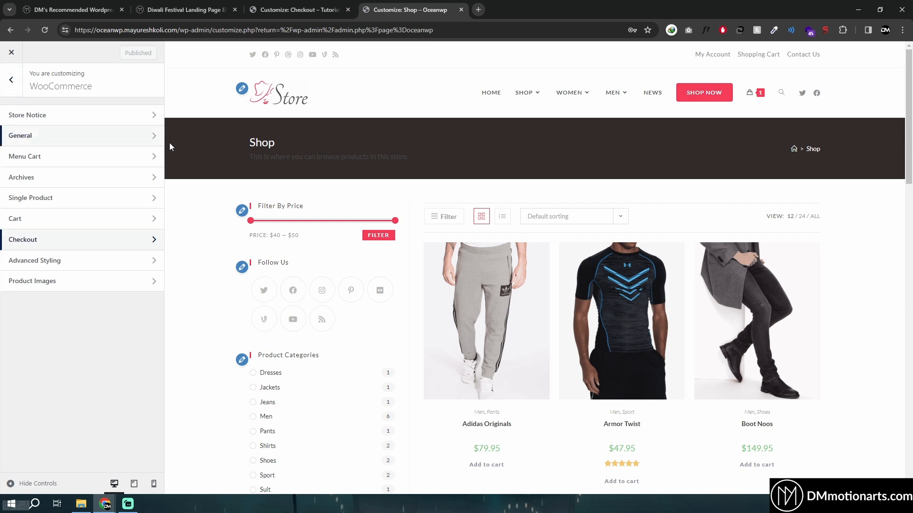
Compare the two customizers again and look through Astra's WooCommerce sections, including Product Images
click(297, 11)
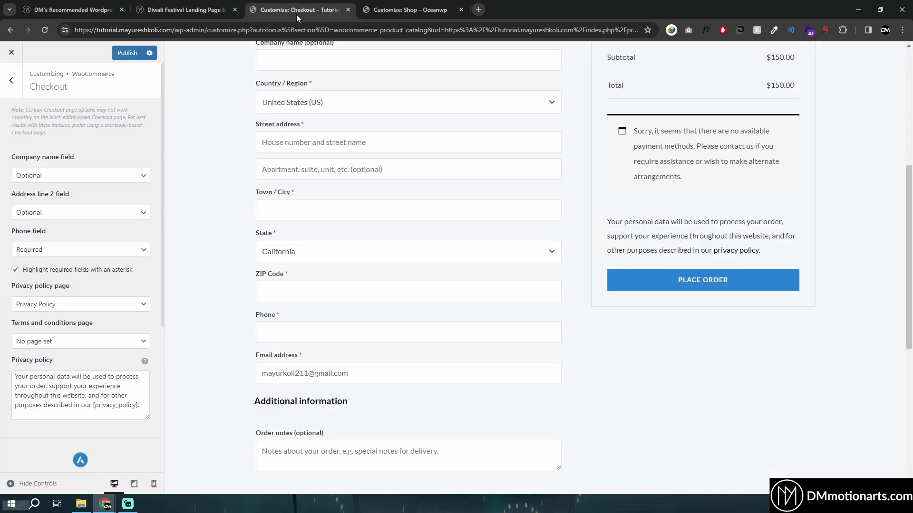
click(394, 6)
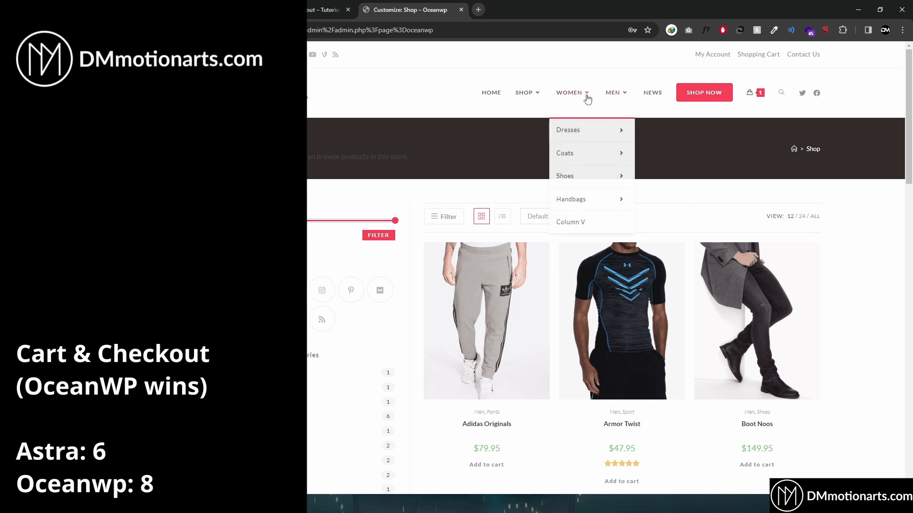
mouse_move(529, 95)
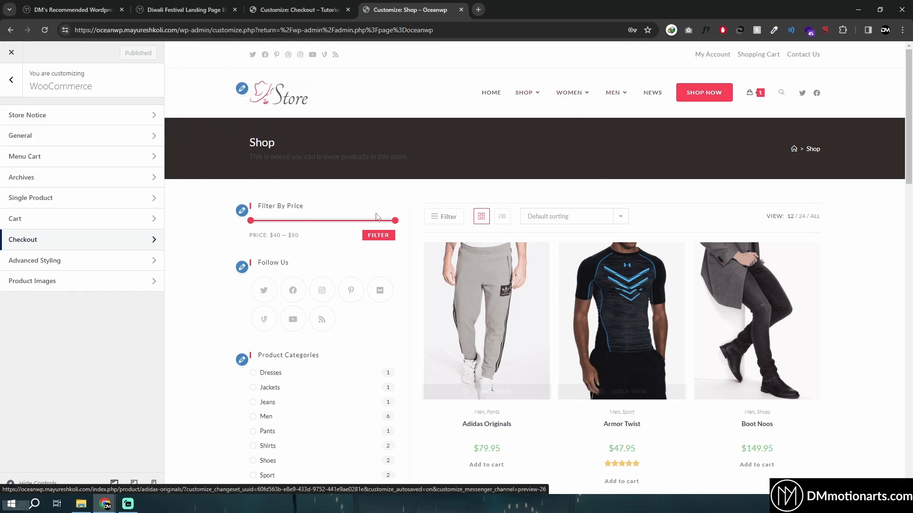
click(297, 11)
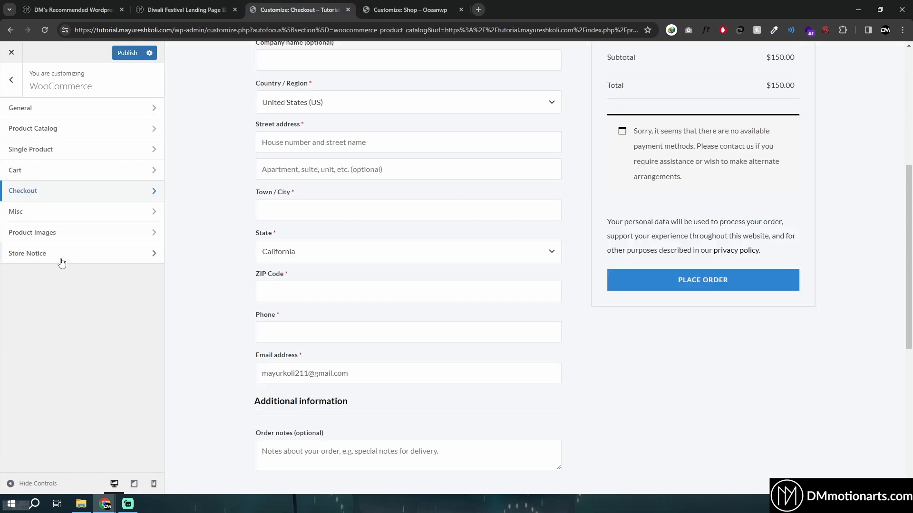
click(59, 233)
click(11, 82)
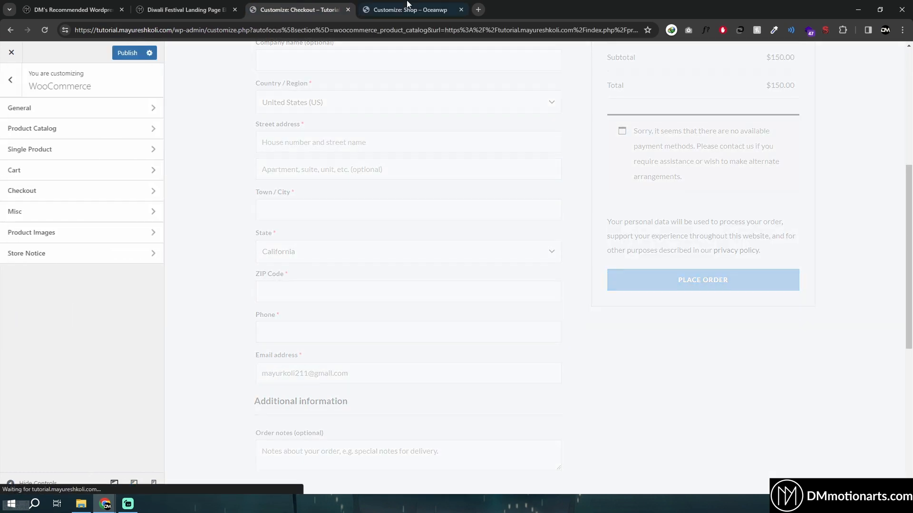
Look at OceanWP's WooCommerce Advanced Styling color options and return to its WooCommerce section list
click(400, 9)
click(5, 88)
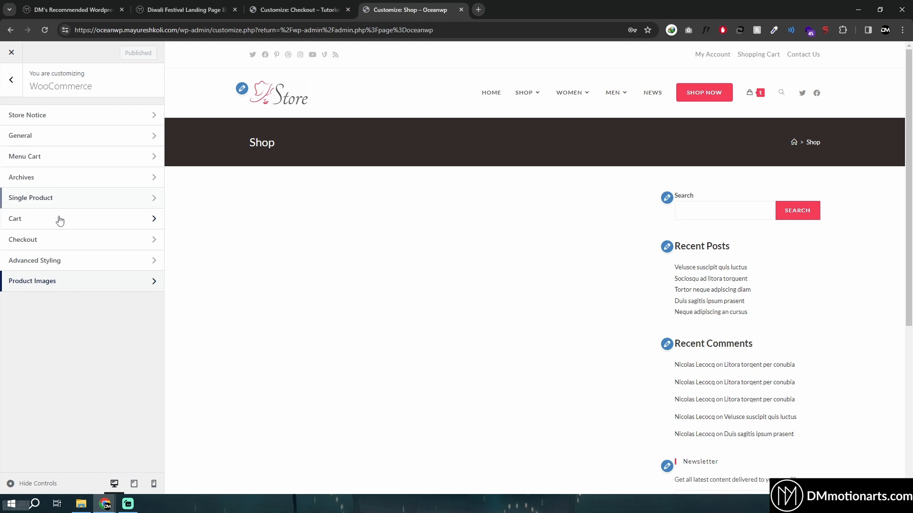
click(58, 260)
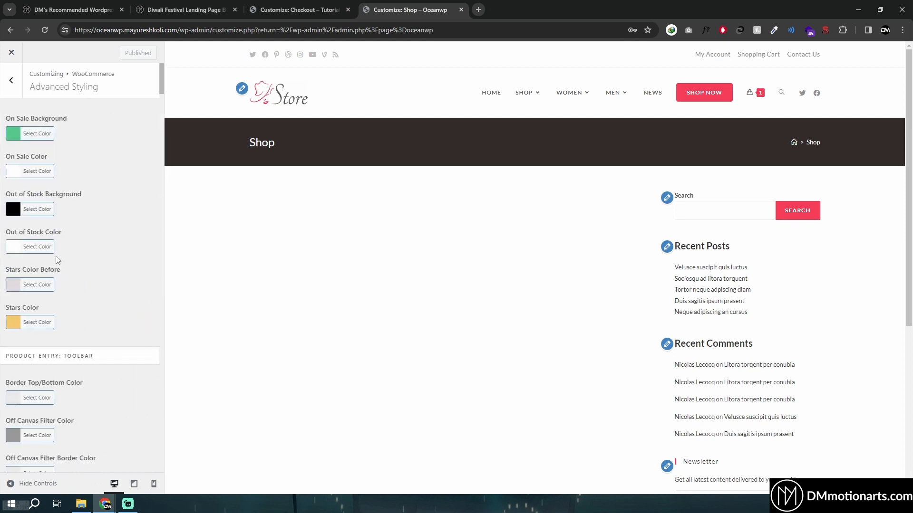
click(6, 90)
mouse_move(99, 505)
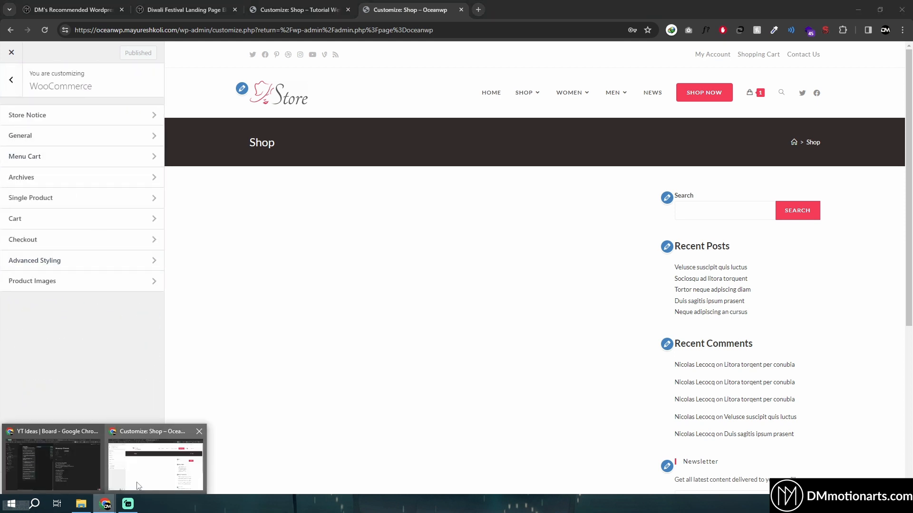
Compare the WooCommerce section lists of the Astra and OceanWP customizers once more
click(269, 10)
scroll(194, 187, up, 2)
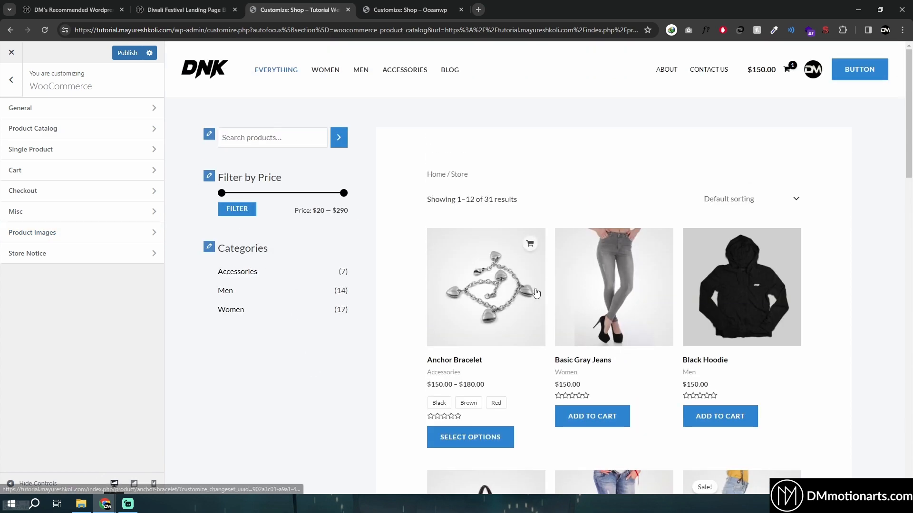
click(393, 18)
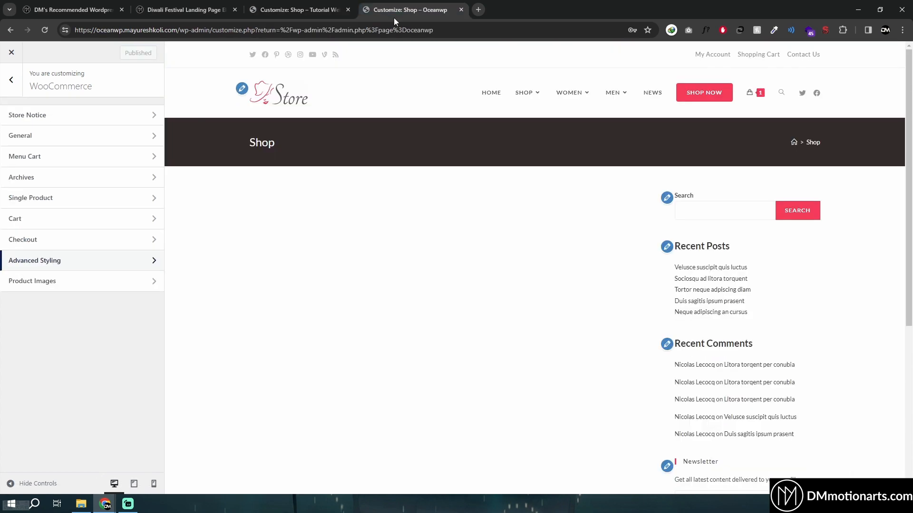
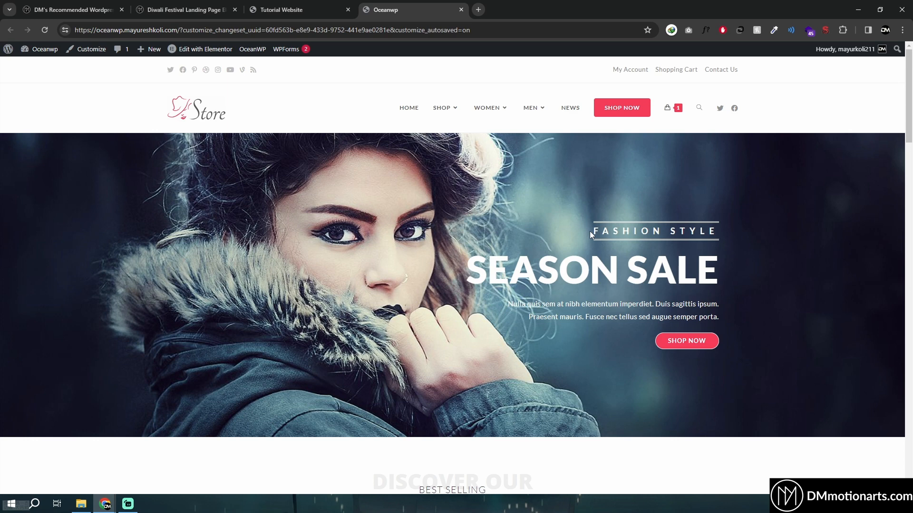
Check the Women and Men dropdown menus on the OceanWP home page and compare the page with the Astra home page
mouse_move(496, 118)
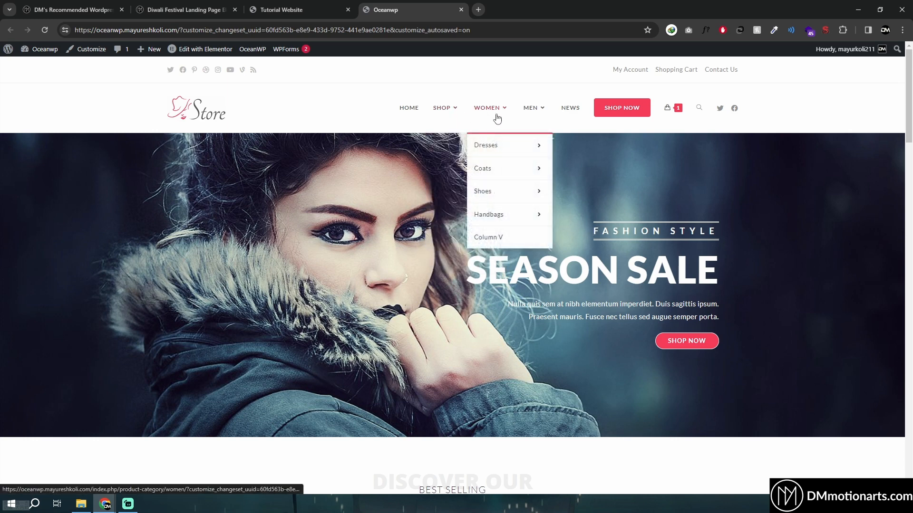
mouse_move(524, 113)
mouse_move(570, 192)
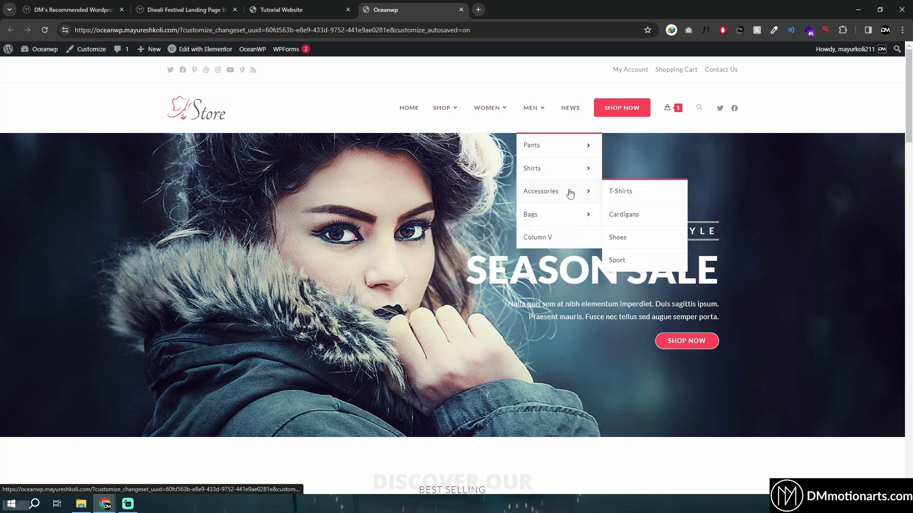
click(312, 6)
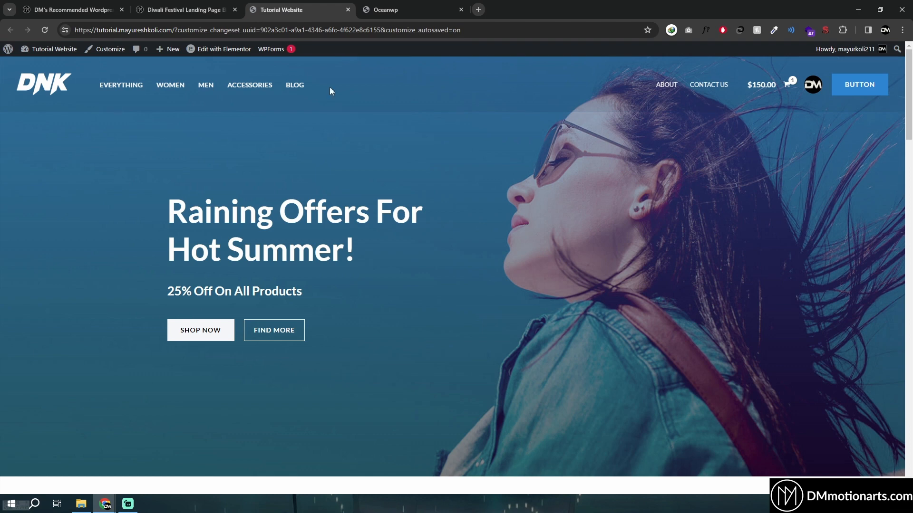
click(411, 5)
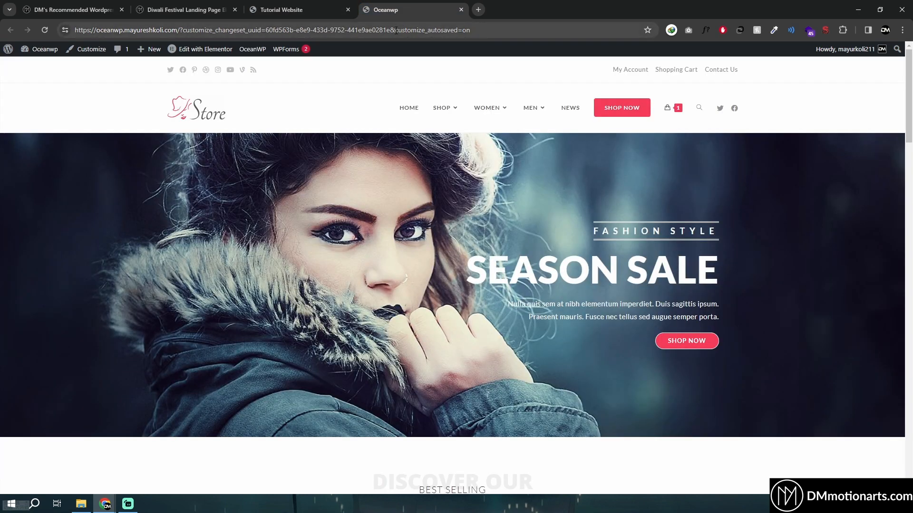
click(295, 9)
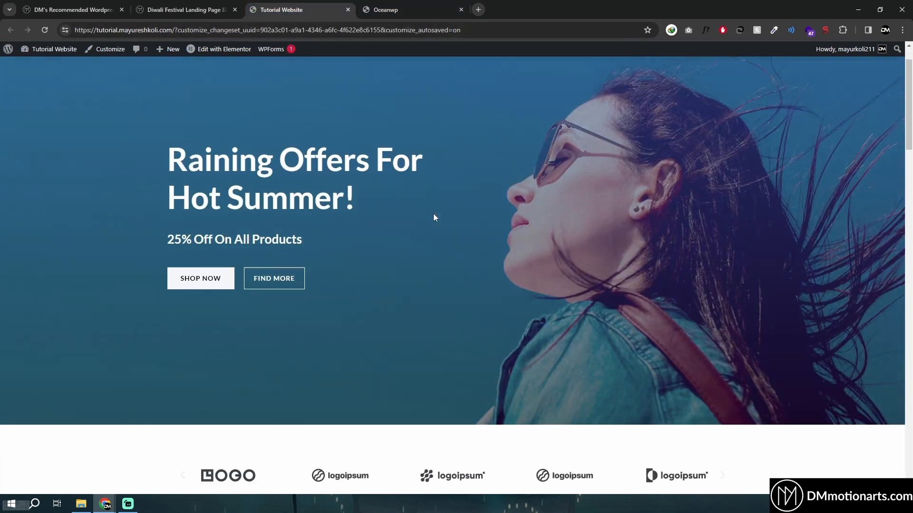
scroll(433, 214, down, 2)
Look through the Diwali Festival Landing Page product page on the DMmotionarts site, including its related products
click(218, 4)
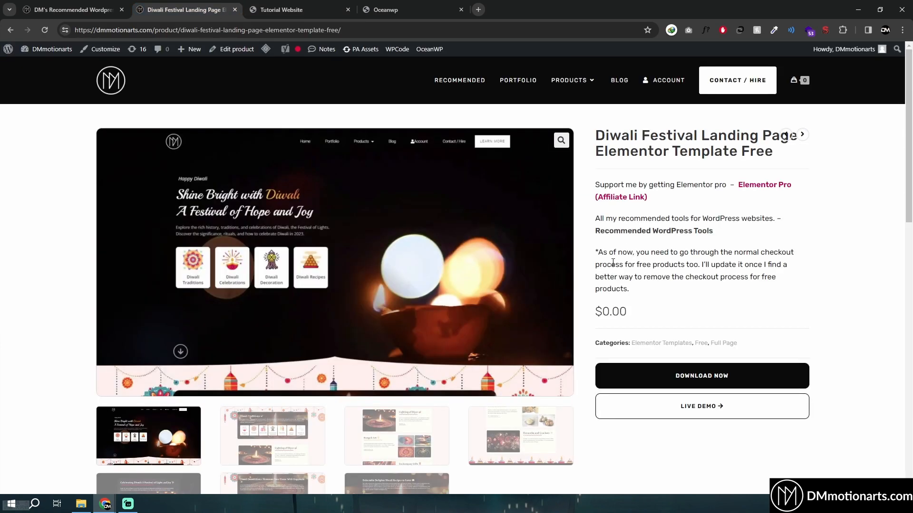
scroll(613, 263, down, 9)
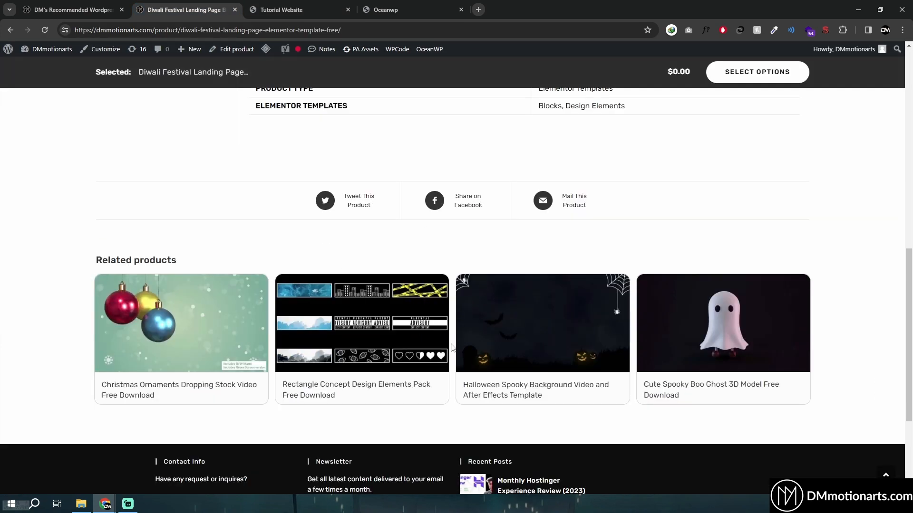
scroll(452, 324, up, 20)
Open the DMmotionarts Recommended page and look through its hosting and page builder recommendations
click(457, 86)
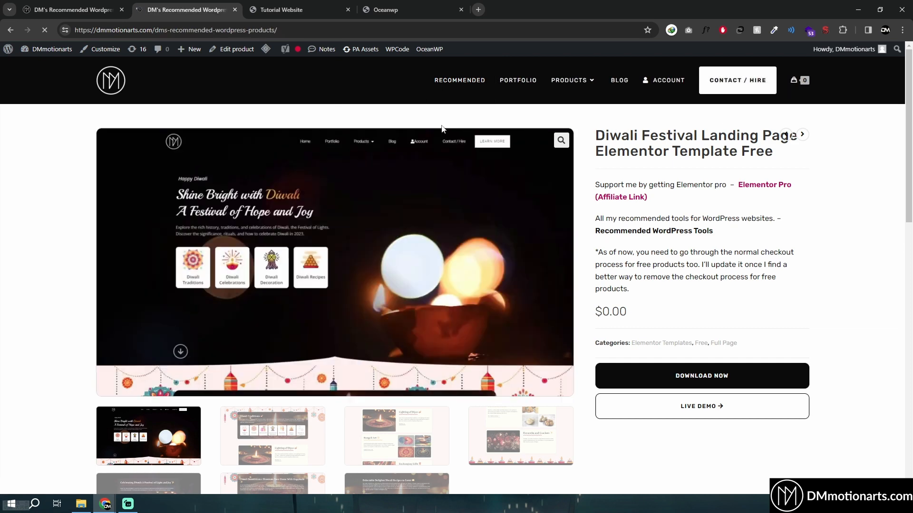
scroll(447, 237, down, 9)
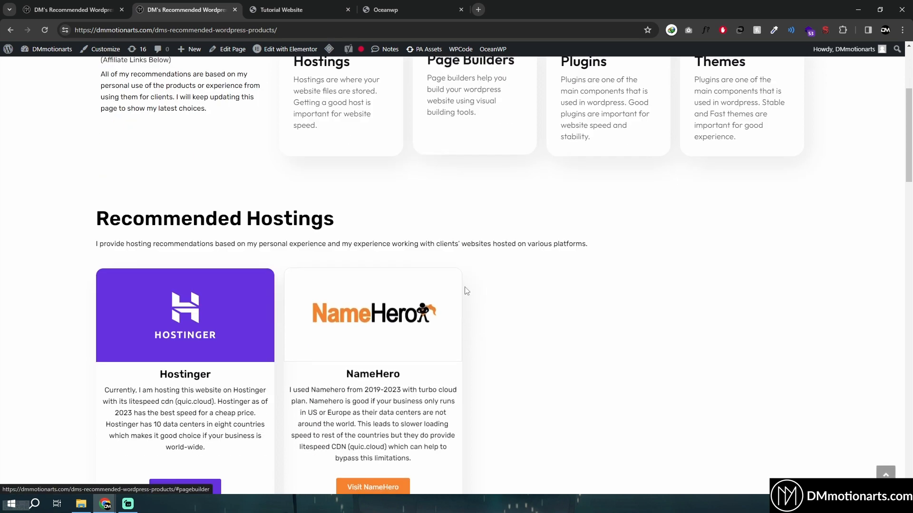
scroll(459, 298, down, 2)
middle_click(451, 305)
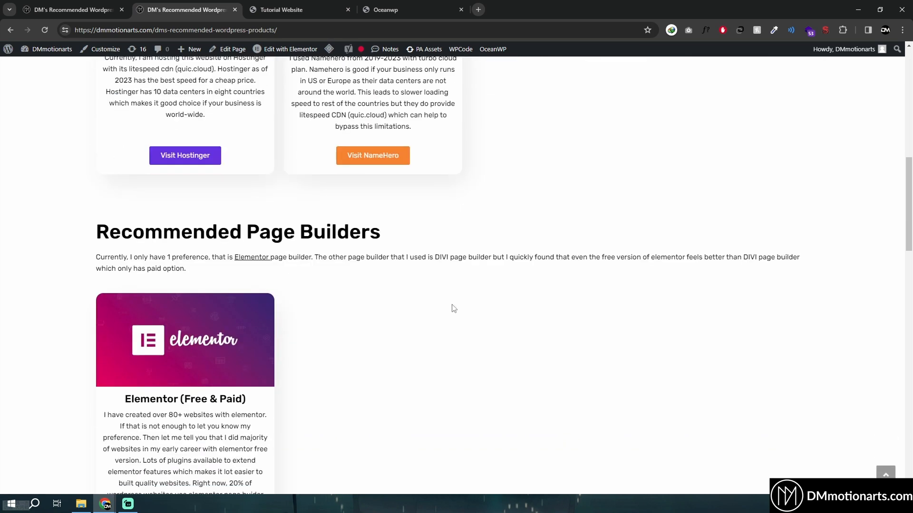
scroll(437, 325, down, 2)
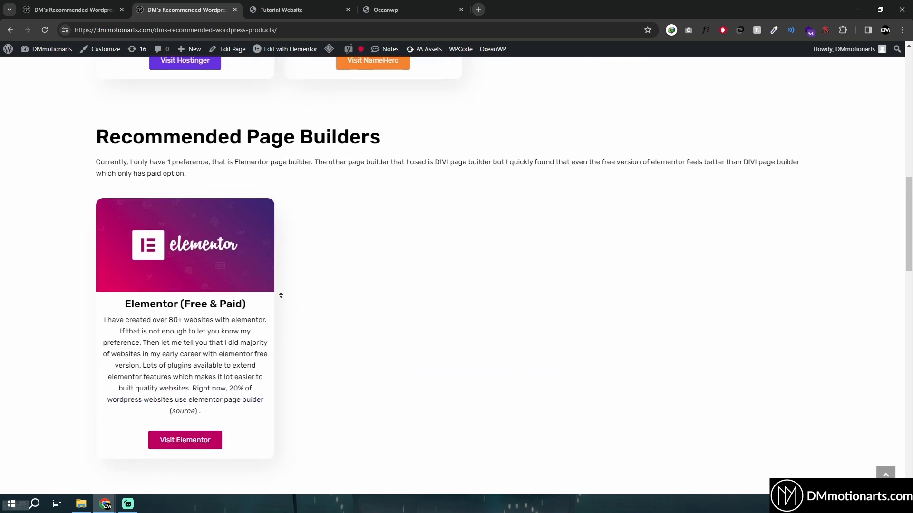
scroll(187, 287, down, 1)
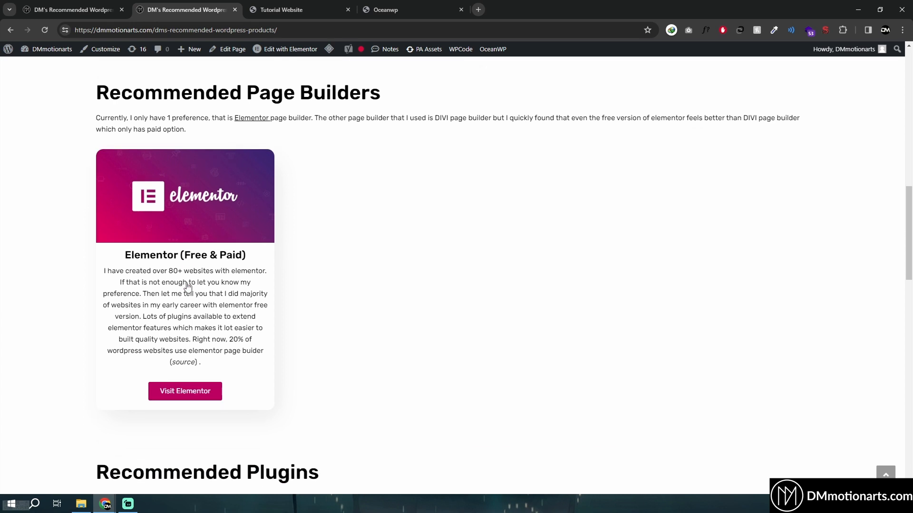
scroll(353, 297, up, 13)
Open the Elementor Templates (WordPress) product category and examine its filters, product grid and the Diwali product's image slider
mouse_move(566, 80)
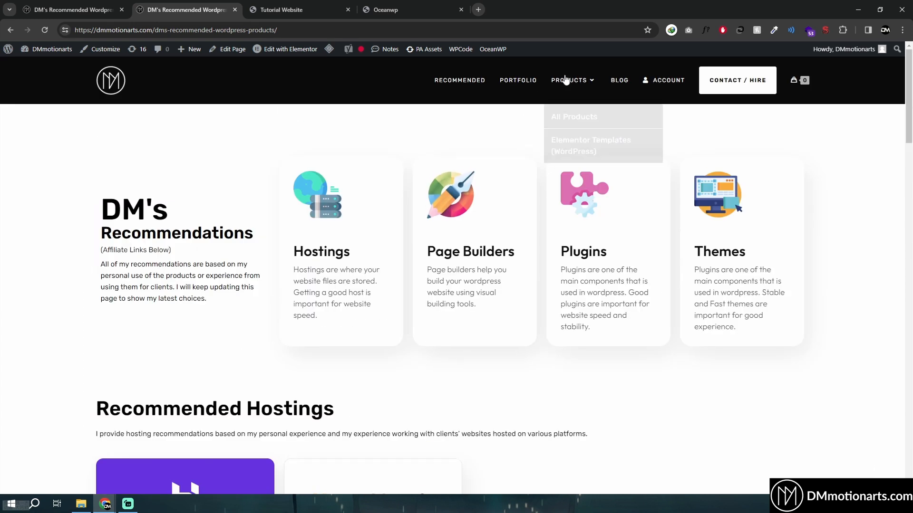
click(589, 147)
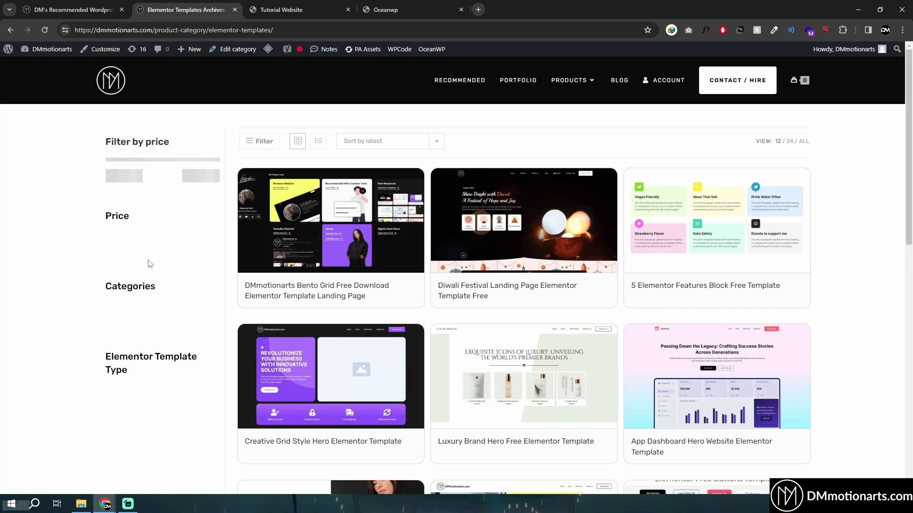
scroll(114, 300, down, 2)
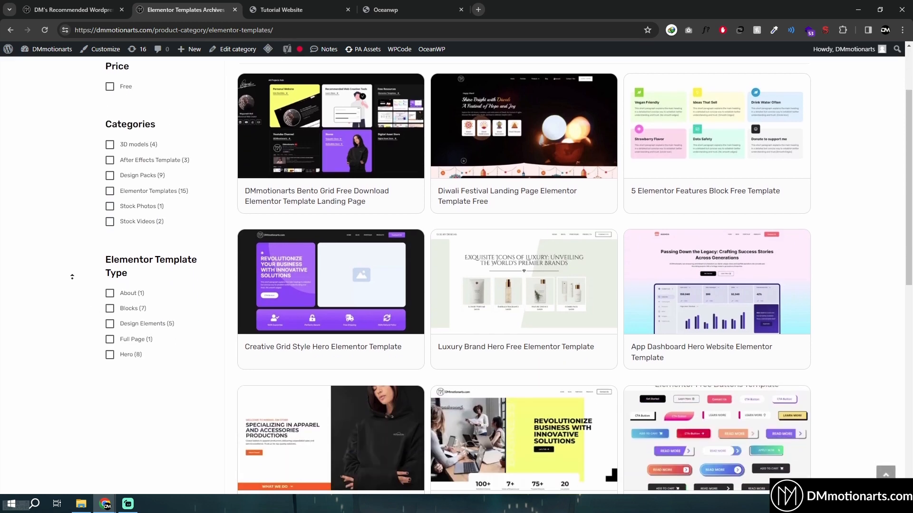
scroll(58, 215, up, 2)
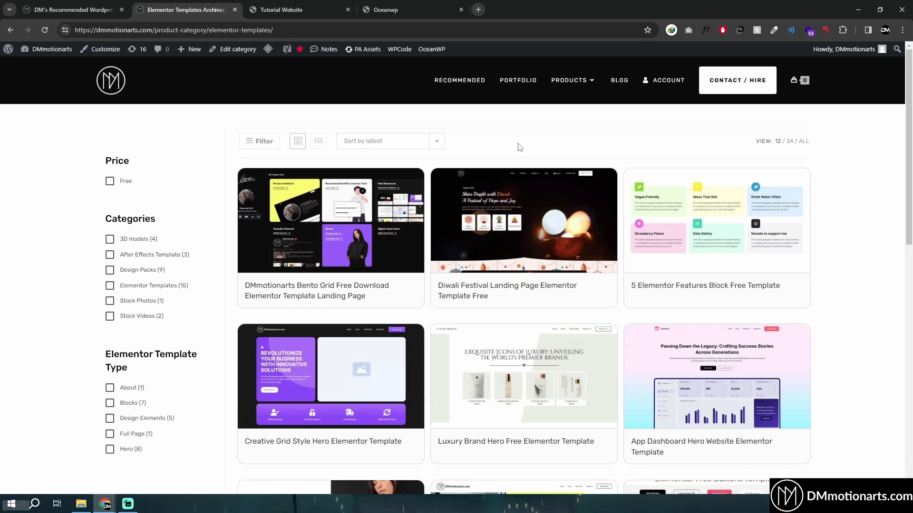
click(602, 224)
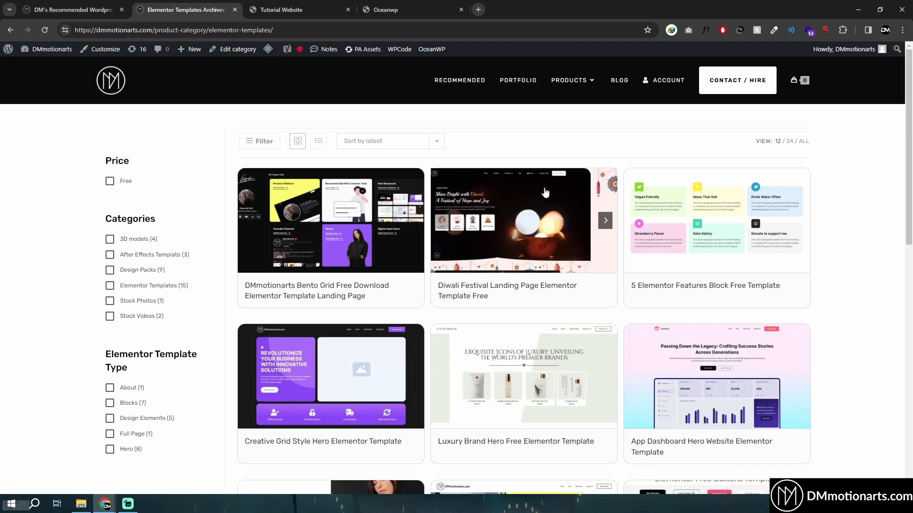
scroll(349, 336, down, 4)
scroll(356, 205, up, 4)
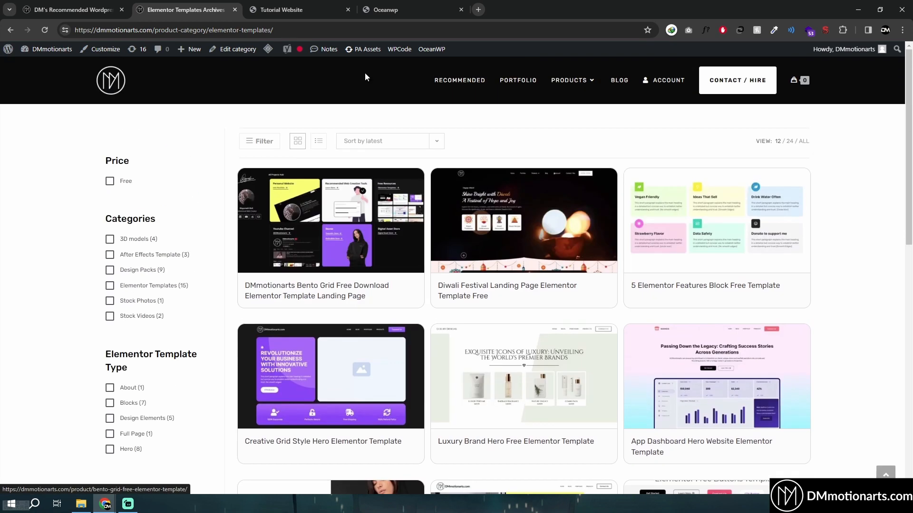
Review the Featured Products on the Astra site's home page and open the DNK Yellow Shoes product page
click(339, 5)
scroll(379, 297, down, 7)
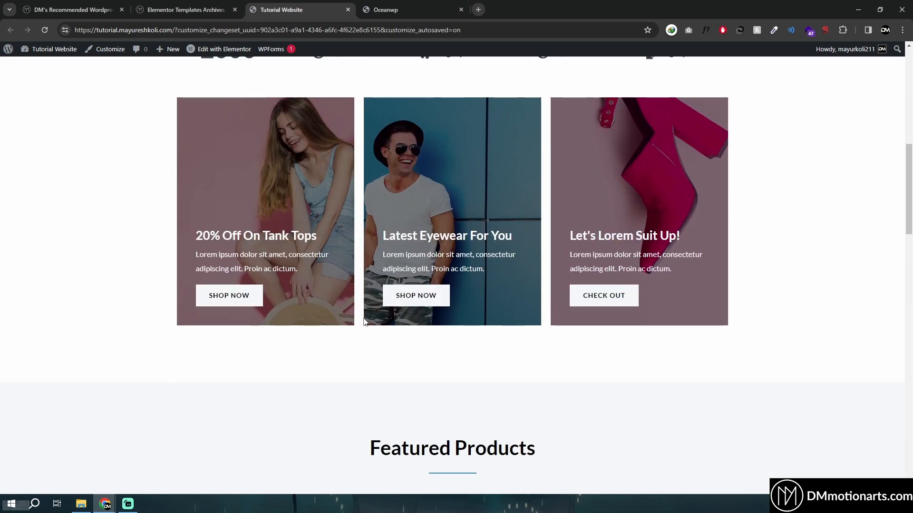
scroll(364, 322, down, 5)
scroll(90, 352, down, 3)
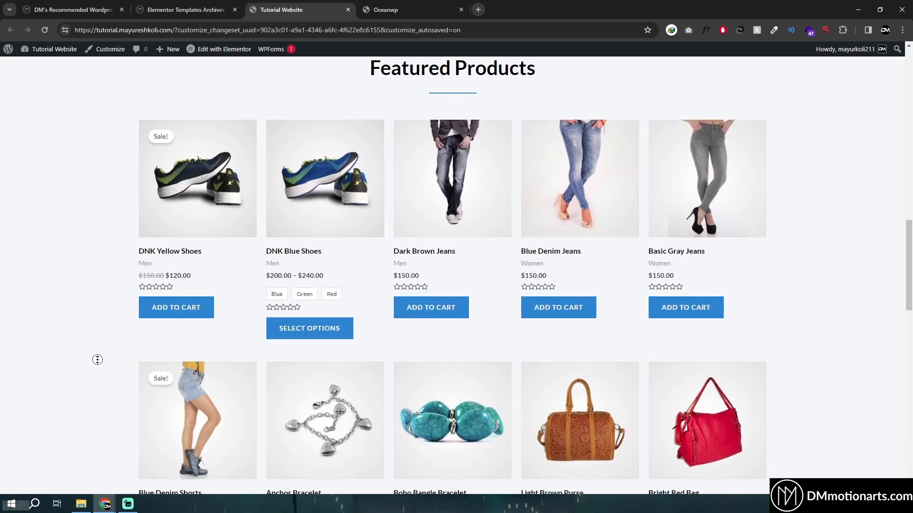
scroll(94, 247, up, 15)
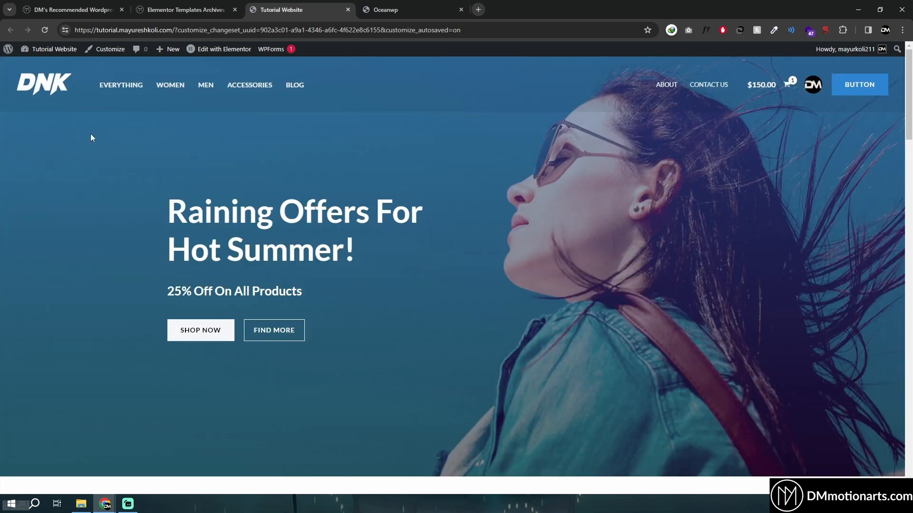
scroll(106, 206, down, 10)
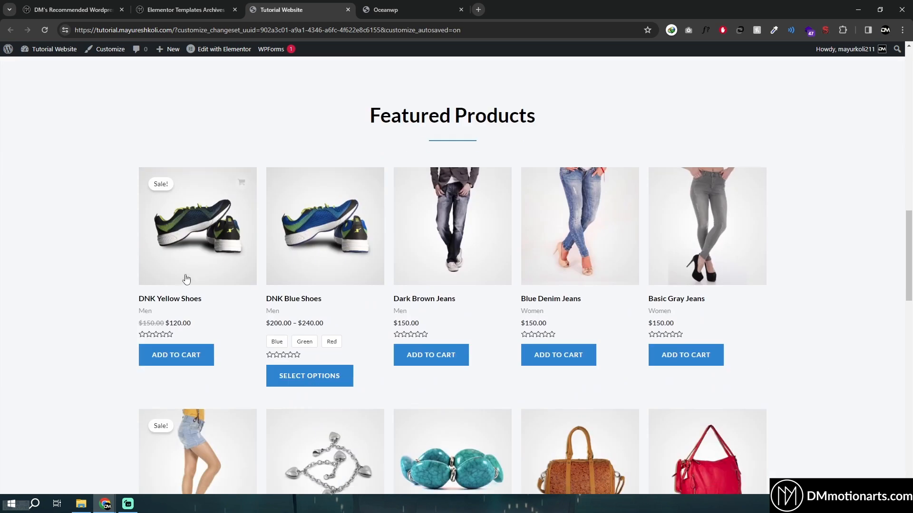
click(186, 279)
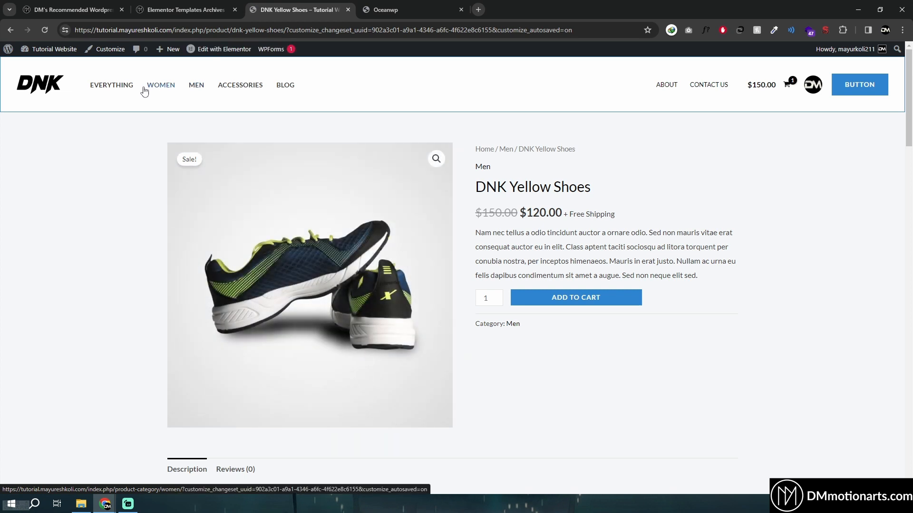
Look through the Astra site's blog page and open the OceanWP site's News page to compare the blog layouts
click(285, 85)
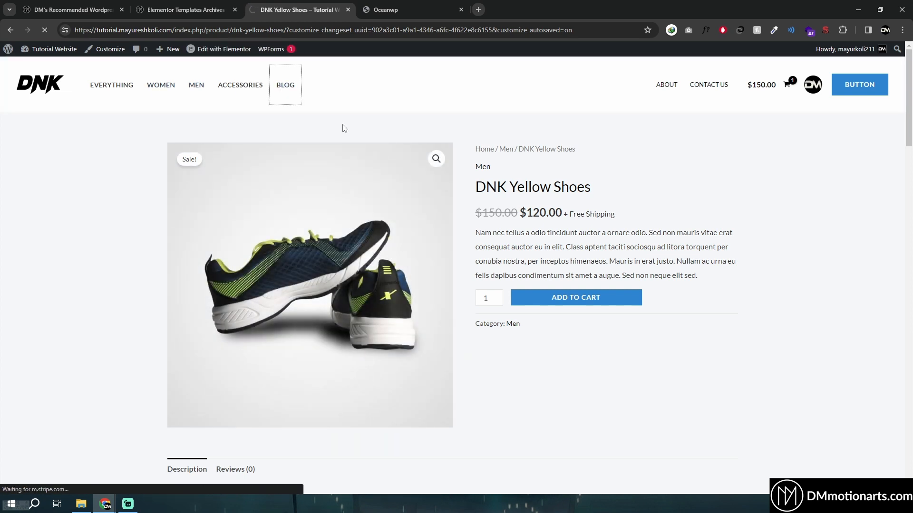
scroll(404, 224, down, 8)
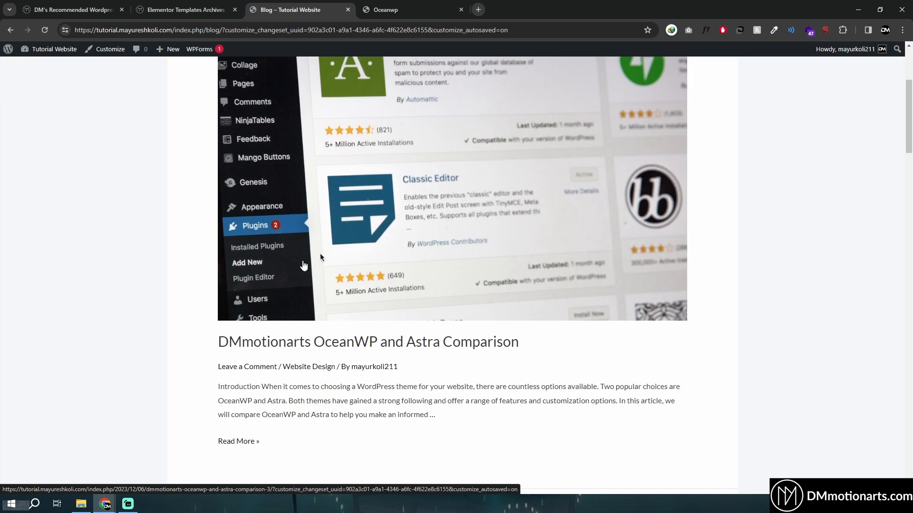
scroll(249, 286, up, 3)
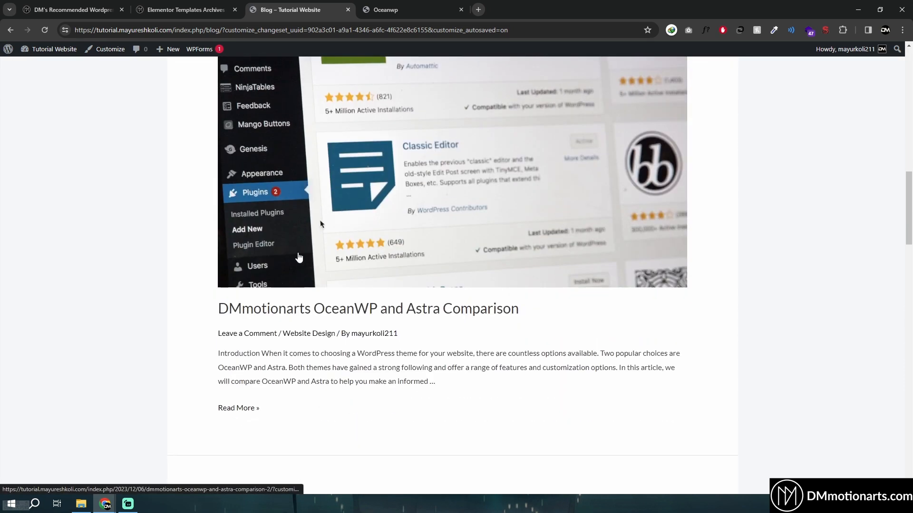
scroll(284, 194, up, 5)
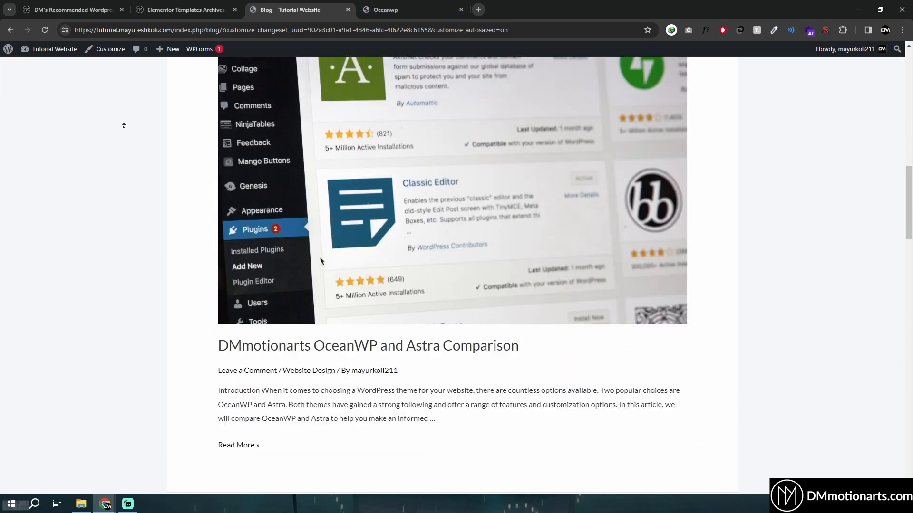
click(405, 10)
click(568, 108)
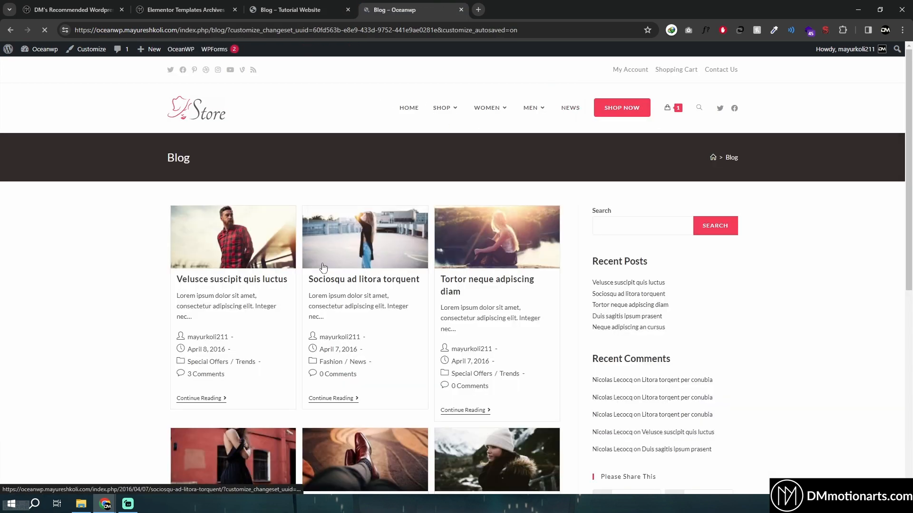
Open the blog page of the DMmotionarts site and look through its post grid down to the footer
click(180, 7)
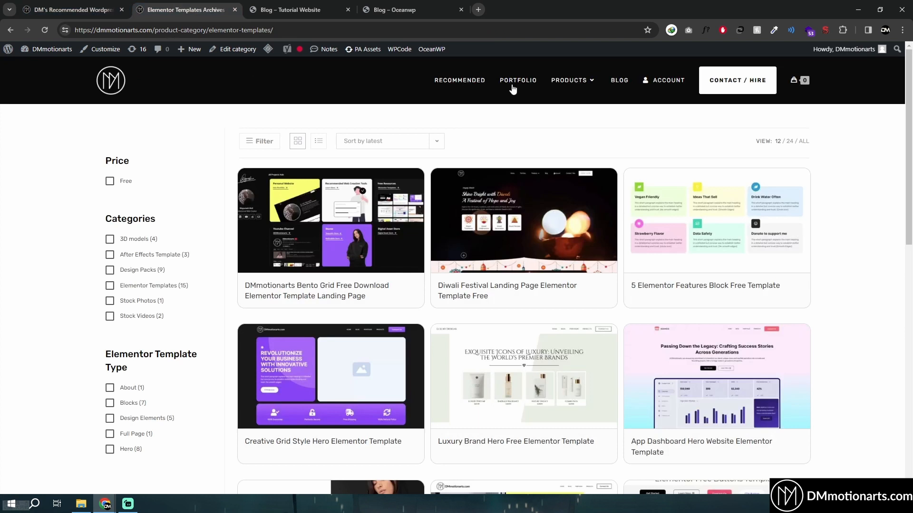
click(614, 81)
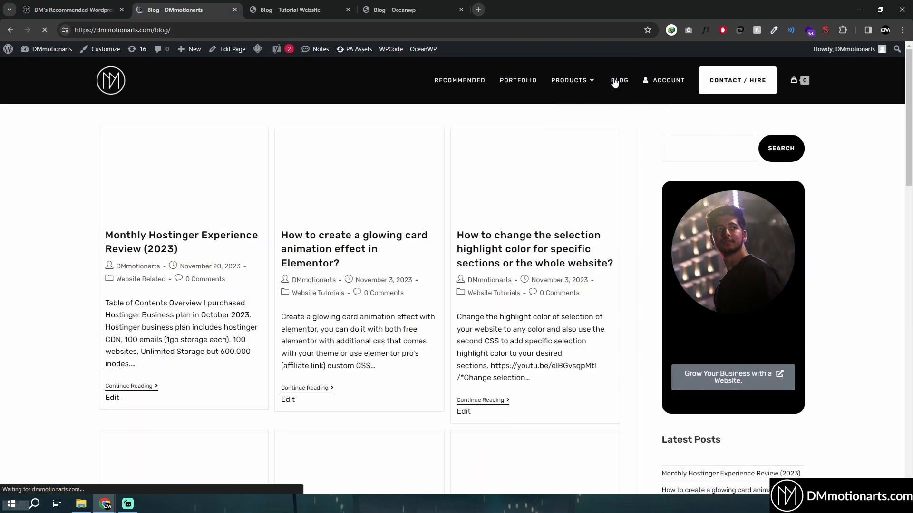
scroll(436, 293, down, 10)
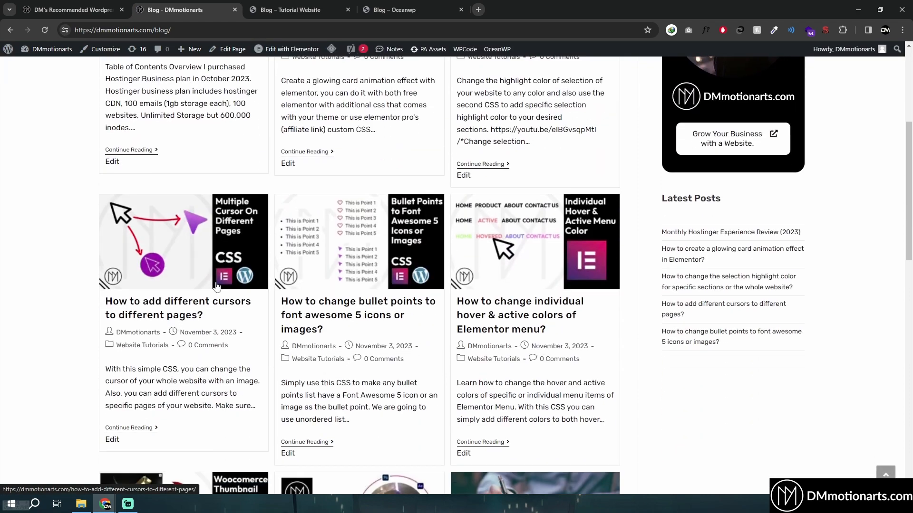
scroll(77, 315, down, 5)
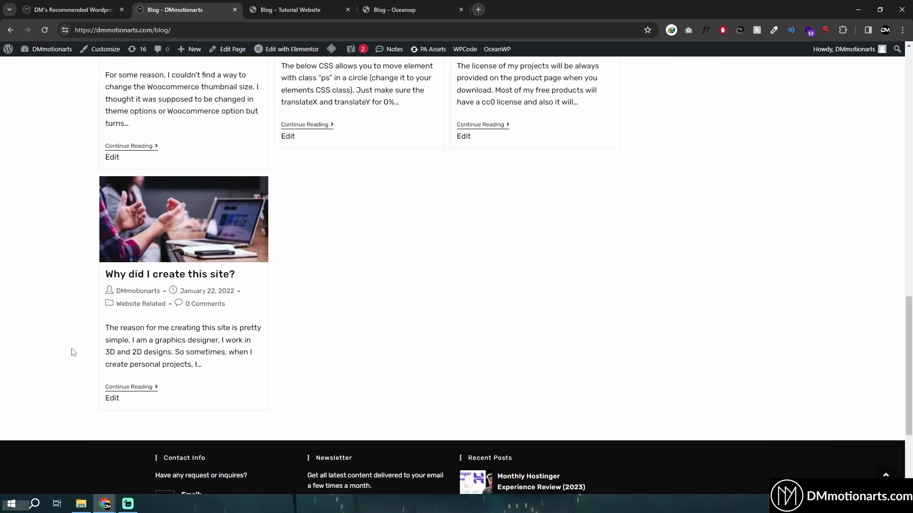
Review the upper rows of the DMmotionarts blog's post grid and compare them with the post list on the Astra tutorial site's blog page
scroll(71, 350, up, 15)
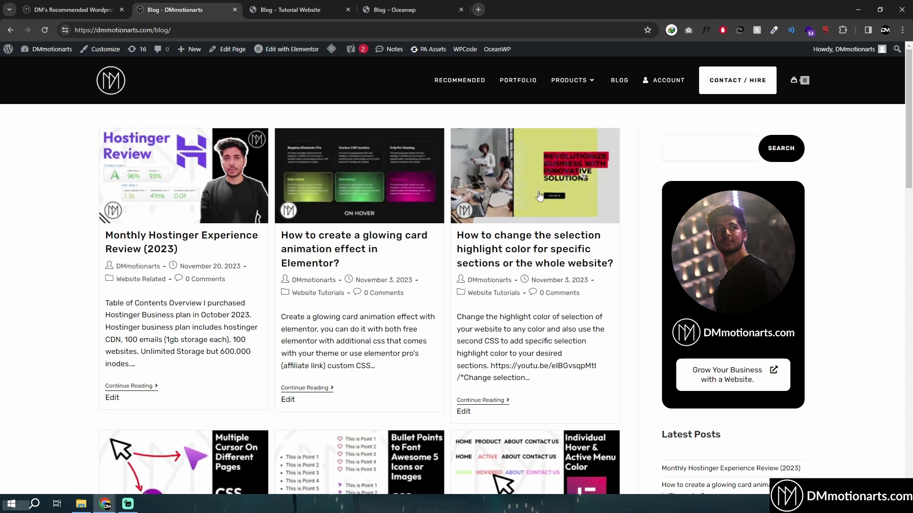
scroll(504, 321, down, 3)
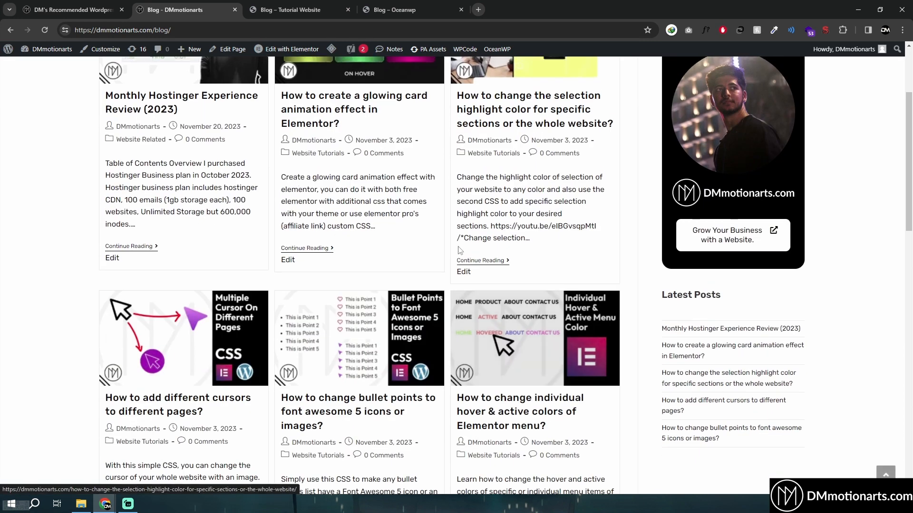
scroll(491, 341, up, 3)
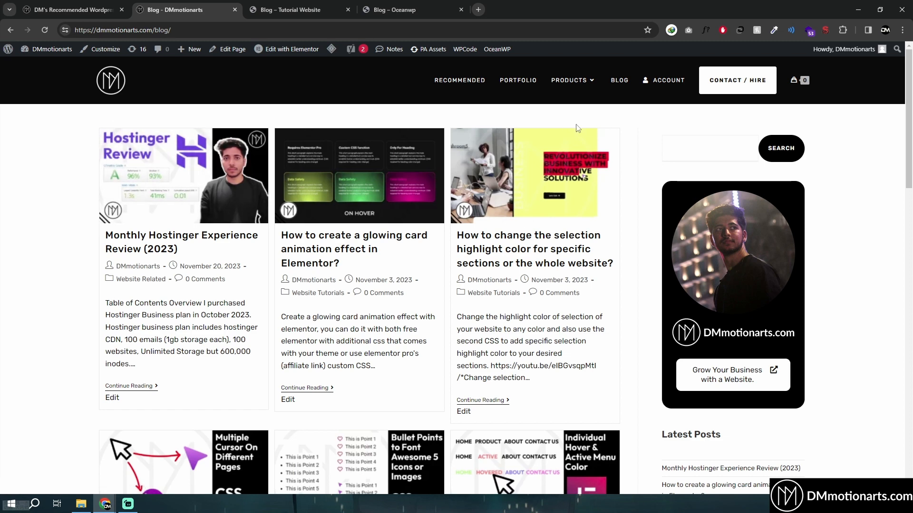
click(289, 4)
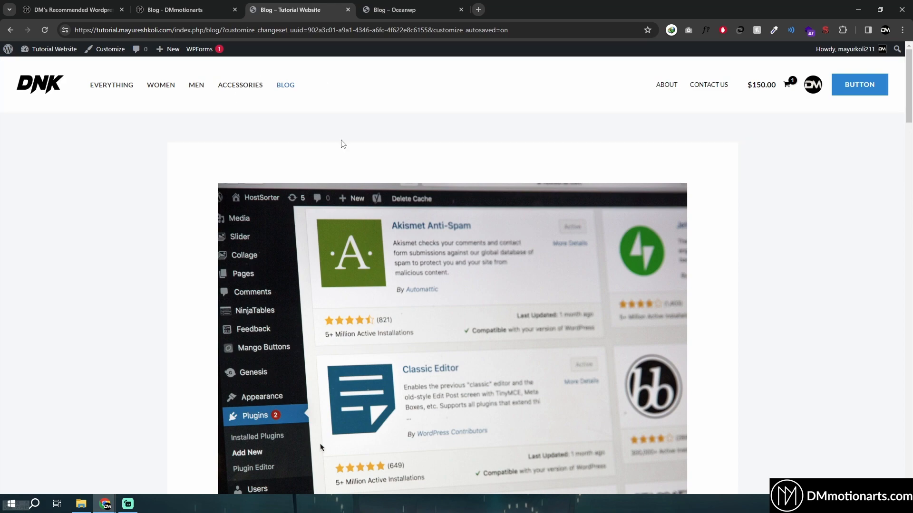
scroll(392, 299, down, 5)
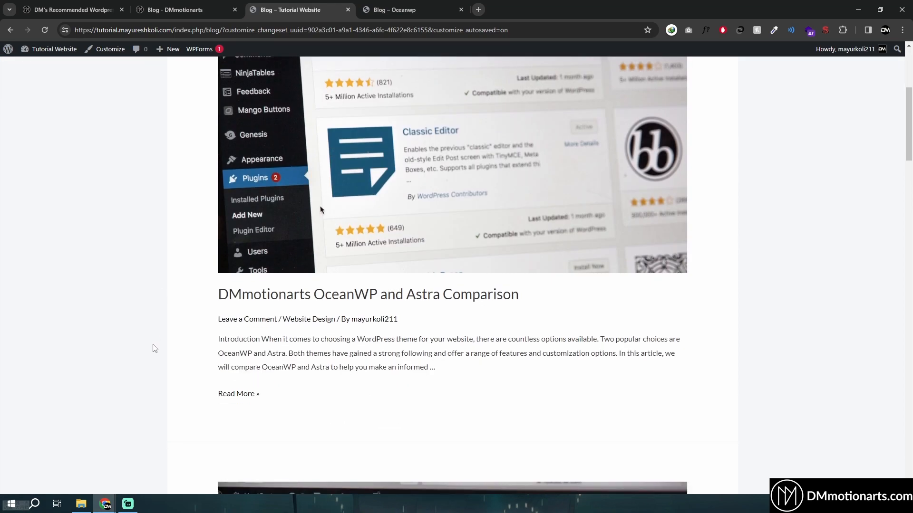
scroll(154, 361, down, 4)
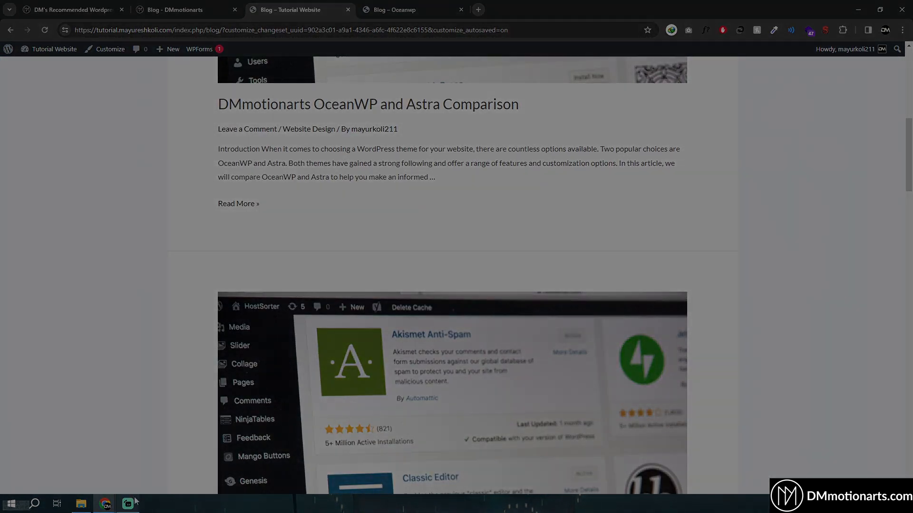